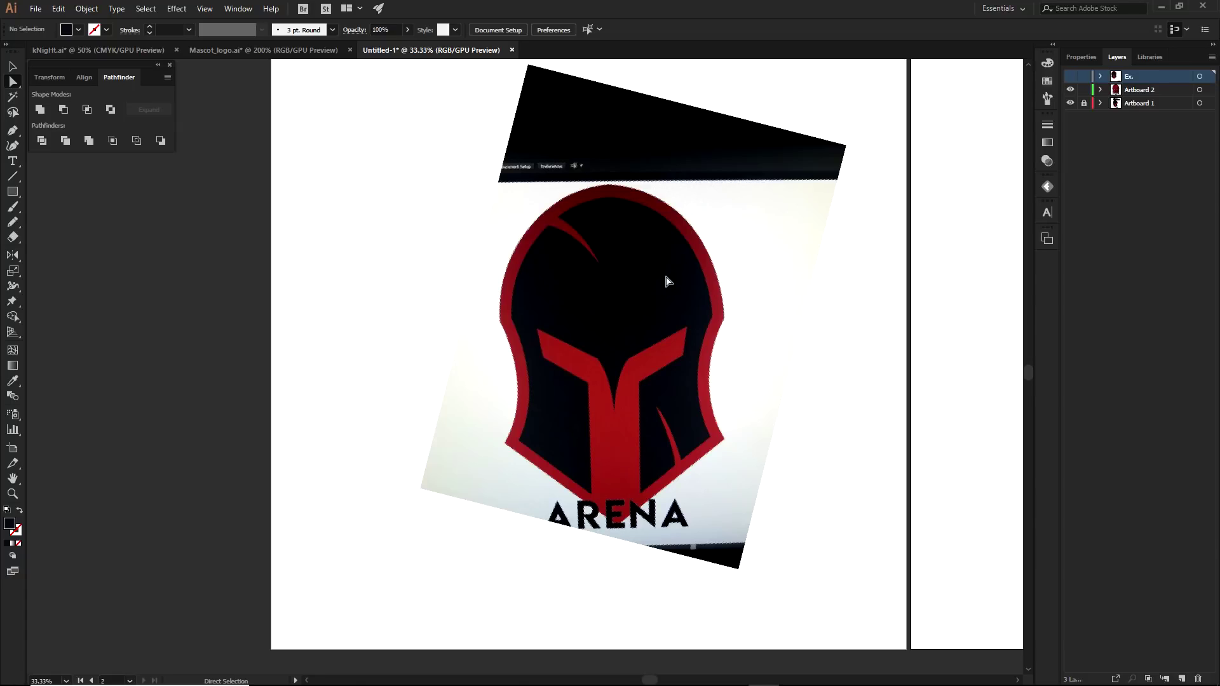
Compare the reference helmet photo with the finished Arena helmet logo, examining the overall shape and the eye and nose details
scroll(653, 281, "up", 1)
left_click_drag(621, 305, 711, 336)
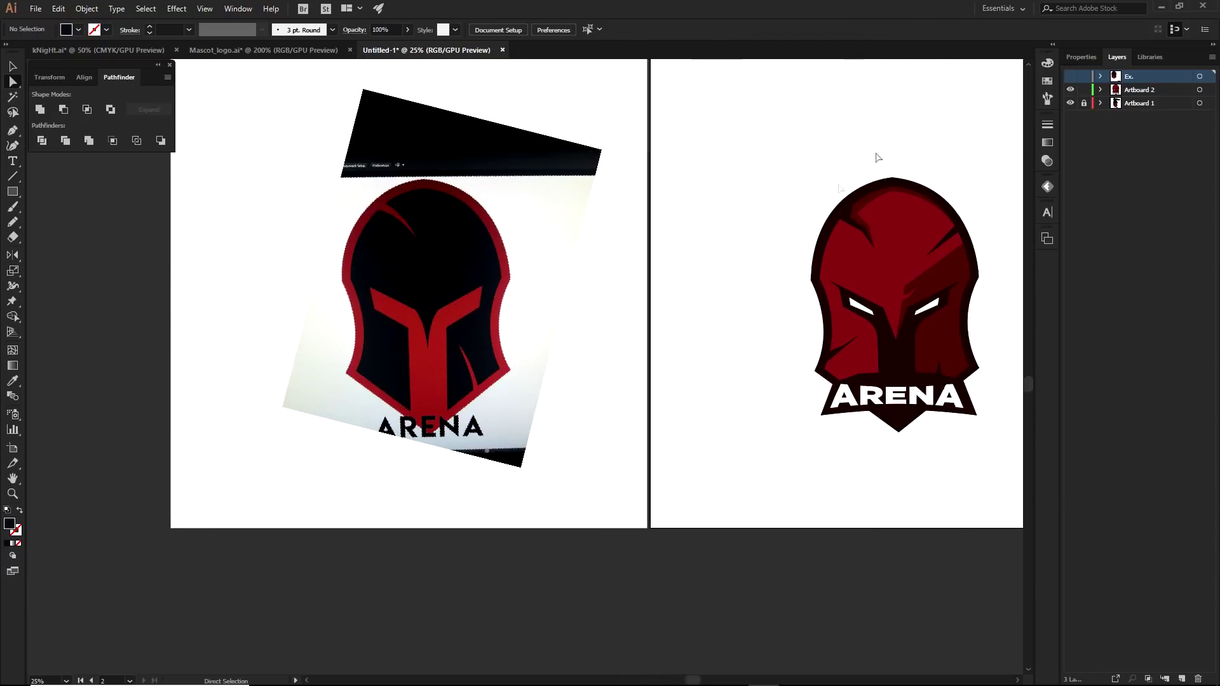
scroll(876, 158, "right", 3)
left_click_drag(558, 110, 848, 490)
left_click(231, 251)
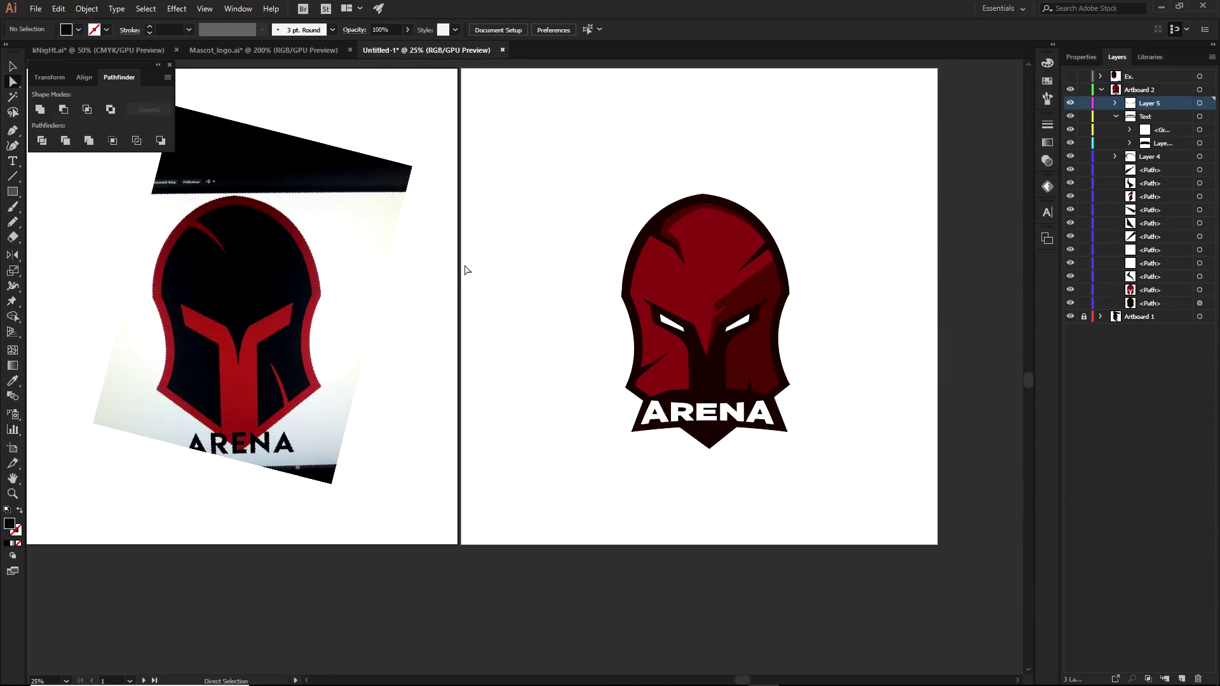
left_click(1102, 90)
left_click_drag(556, 177, 543, 271)
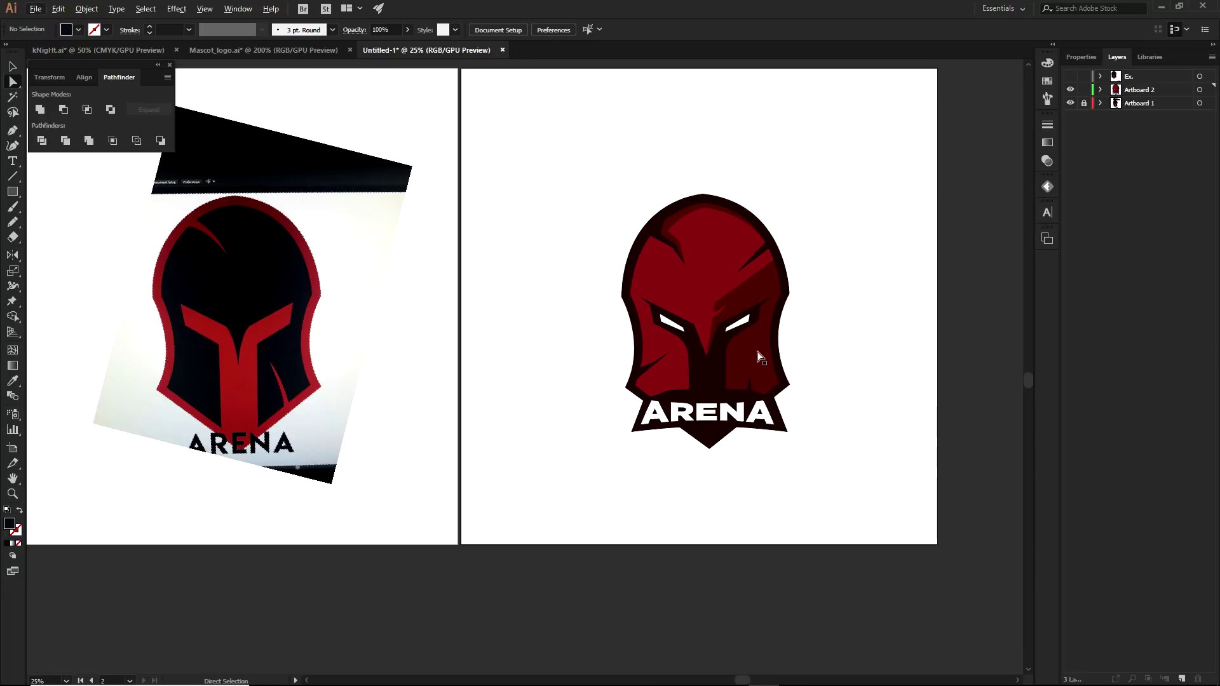
scroll(632, 356, "up", 5)
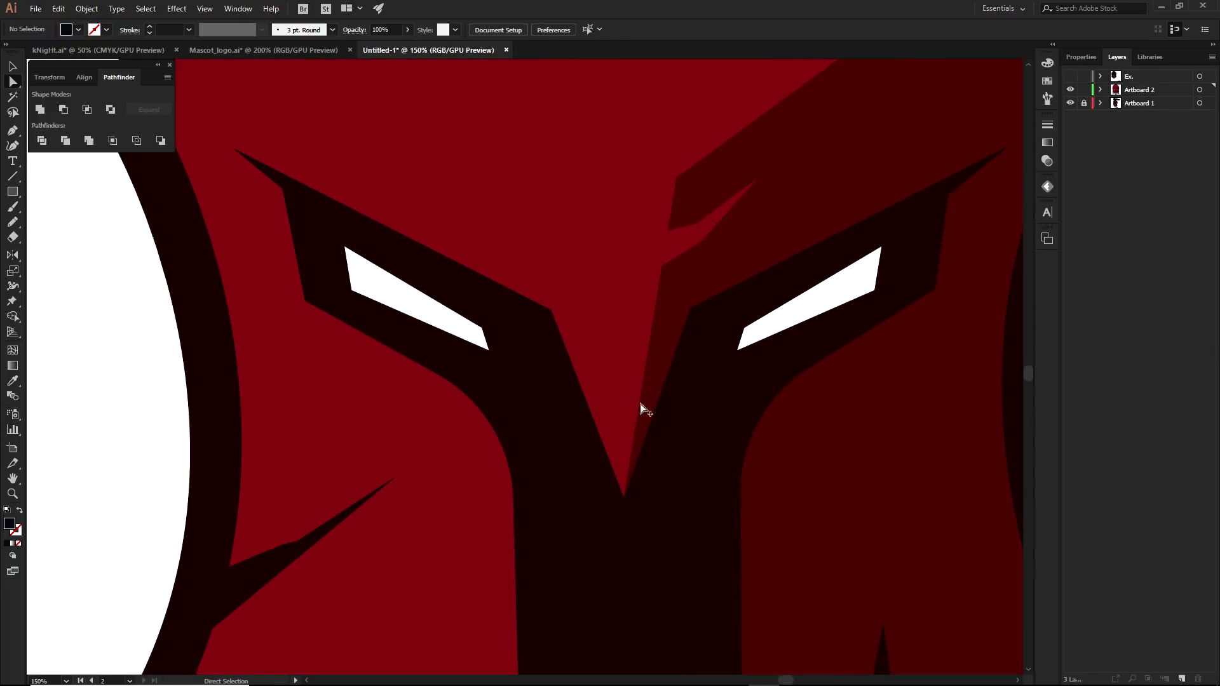
scroll(632, 341, "down", 3)
scroll(745, 384, "left", 5)
scroll(545, 428, "up", 4)
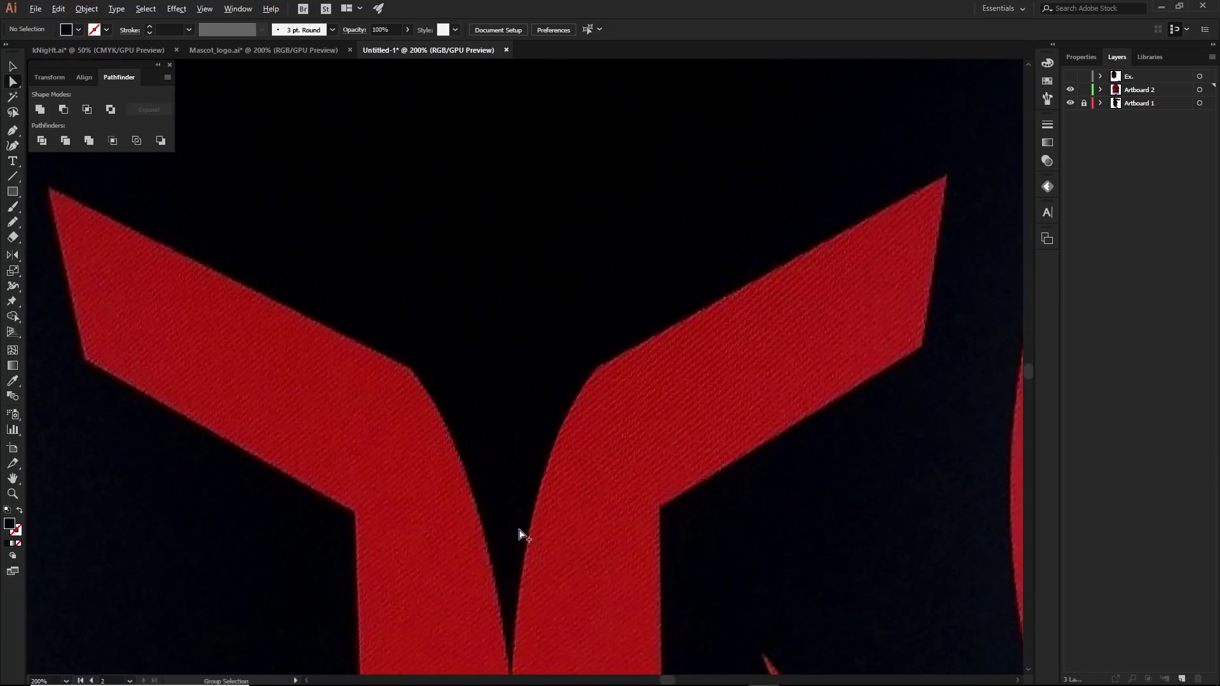
scroll(519, 554, "down", 3)
scroll(520, 554, "down", 3)
left_click_drag(702, 479, 421, 394)
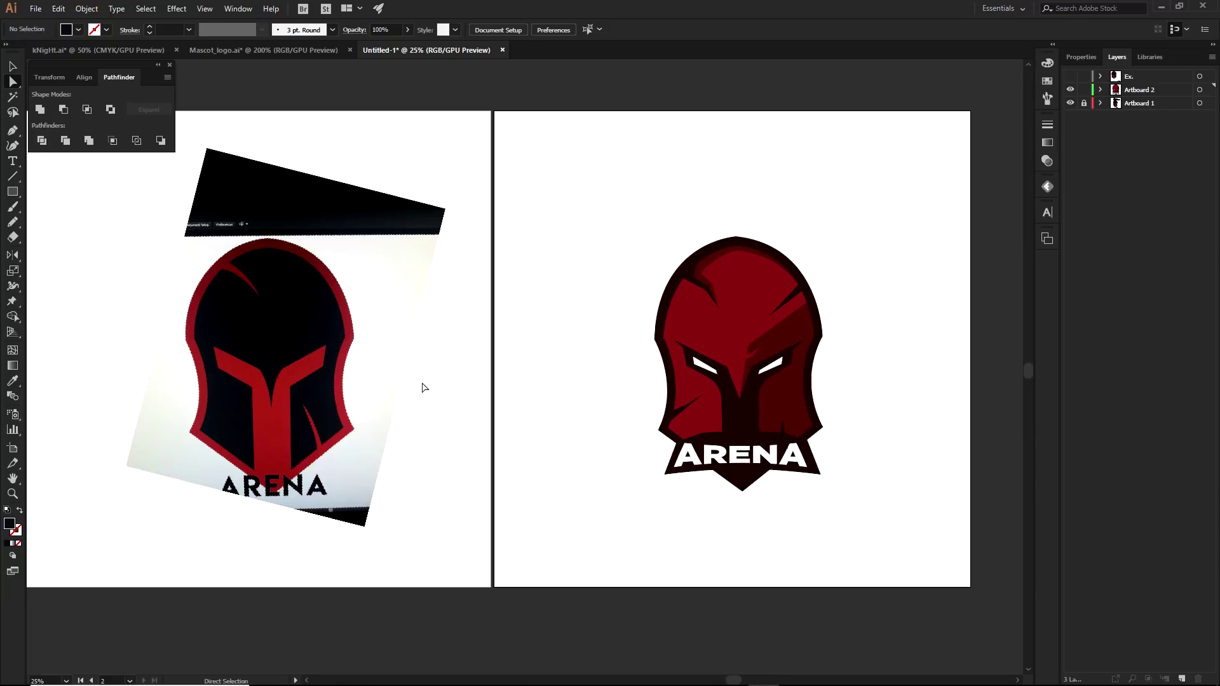
scroll(689, 394, "up", 2)
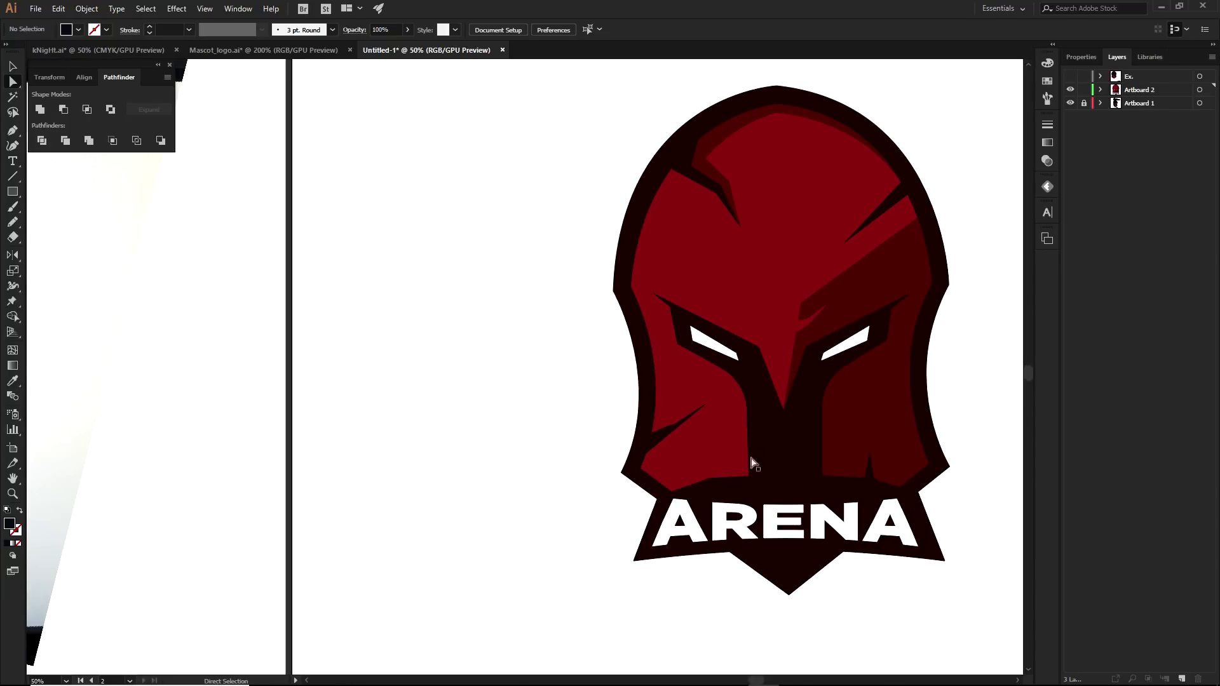
scroll(746, 458, "down", 2)
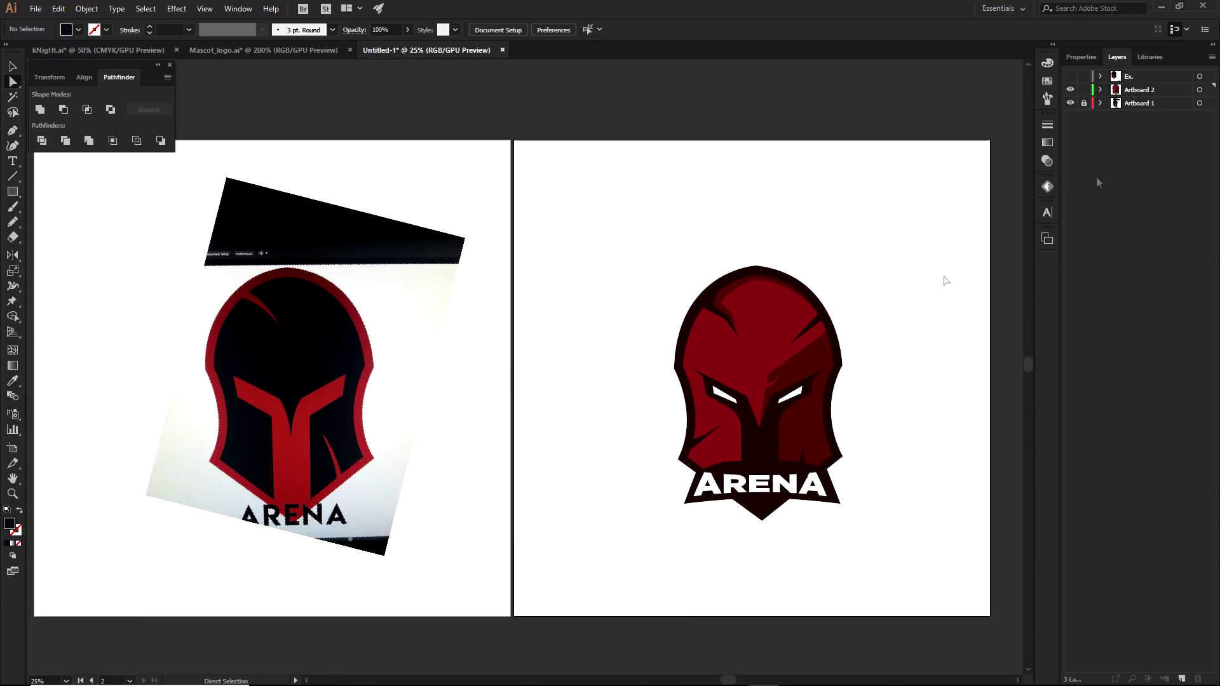
Show the Ex. layer and hide the Artboard 2 layer to reveal the basic traced helmet
left_click(1070, 76)
left_click(1069, 90)
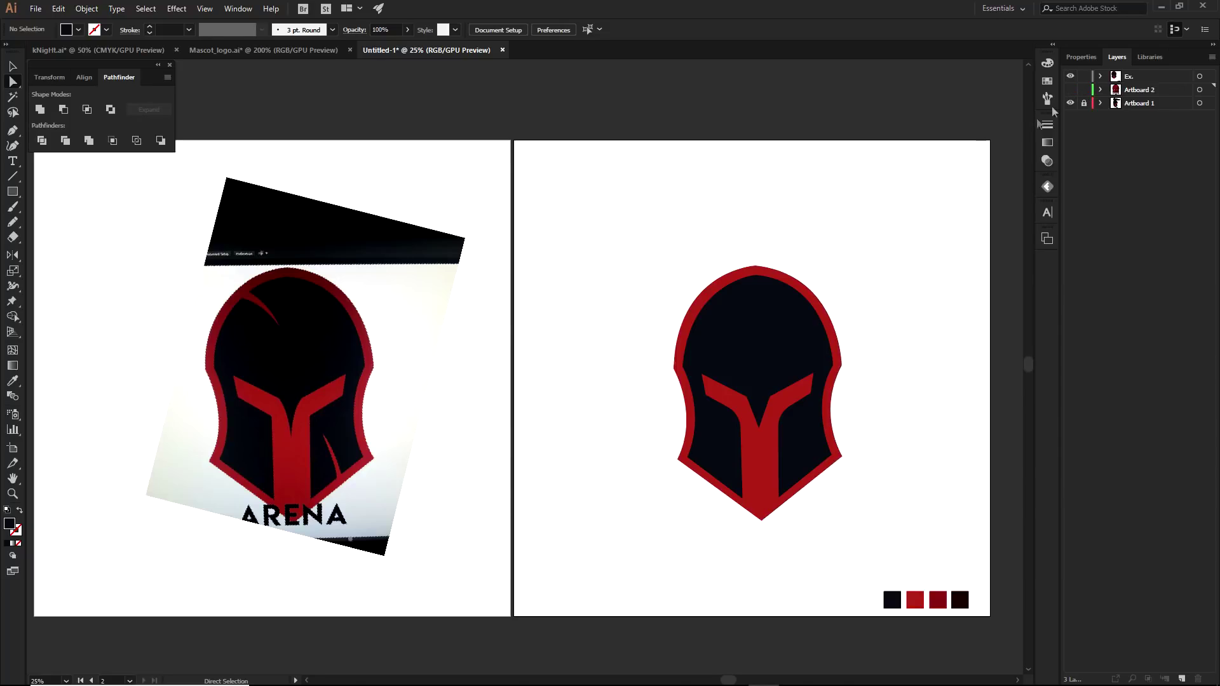
left_click(742, 341)
left_click(904, 435)
left_click_drag(904, 436, 869, 406)
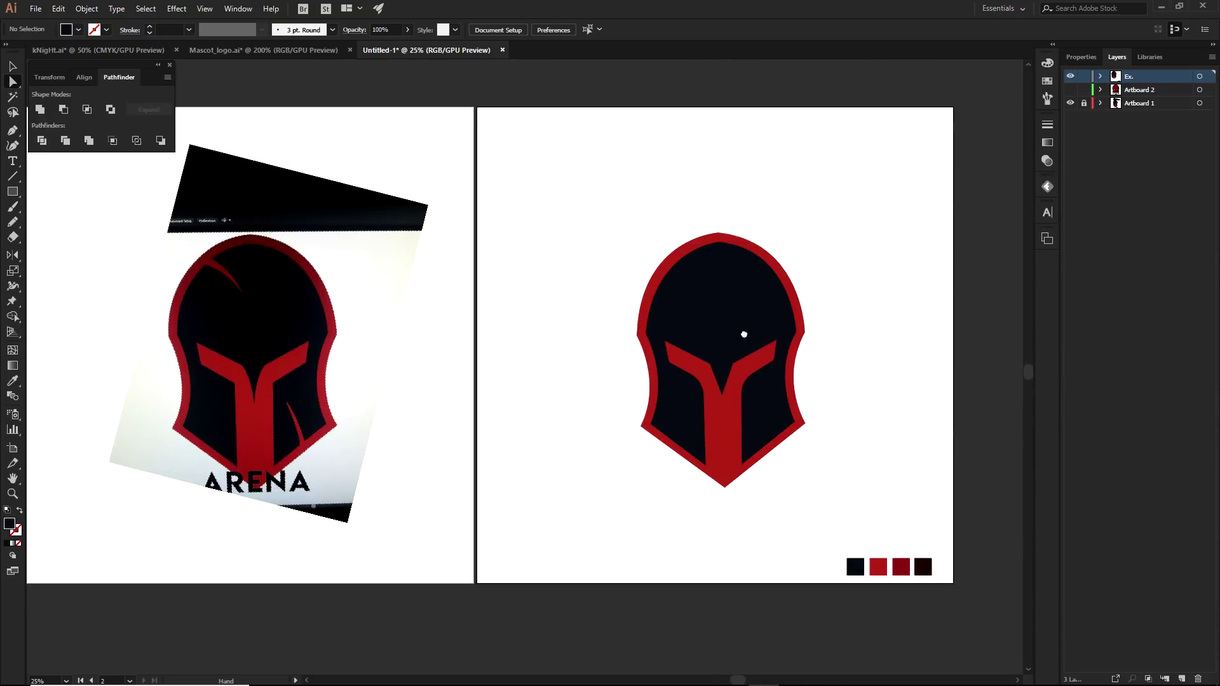
left_click_drag(744, 335, 740, 361)
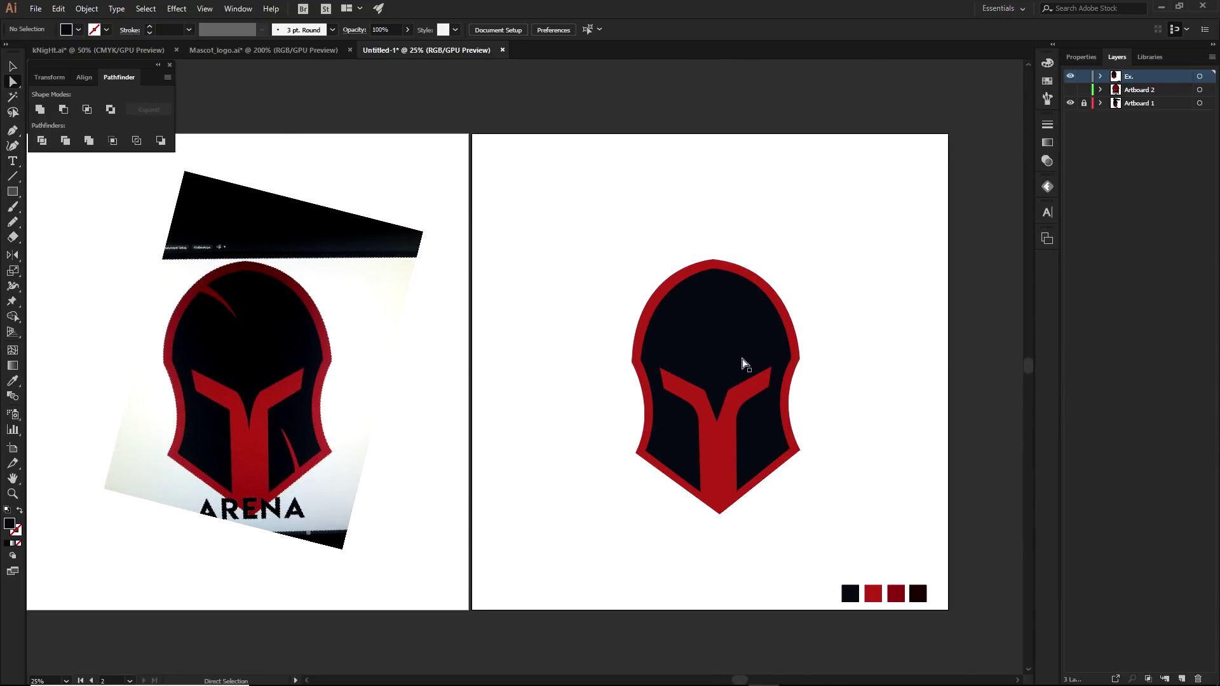
Fill the outer helmet silhouette with the dark navy colour sampled from the palette swatches
scroll(756, 454, "up", 1)
left_click(712, 468)
key("i")
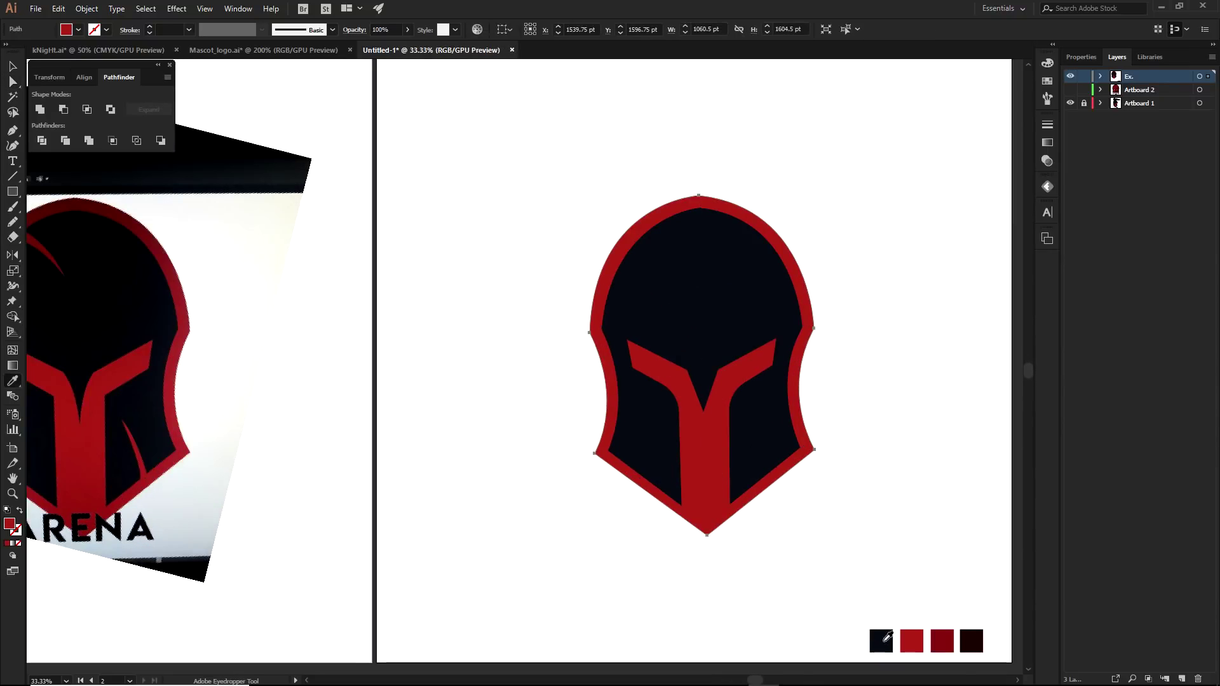
left_click(878, 642)
key("a")
left_click(841, 533)
Fill the inner helmet shape with the bright red colour sampled from the palette swatches
left_click(729, 417)
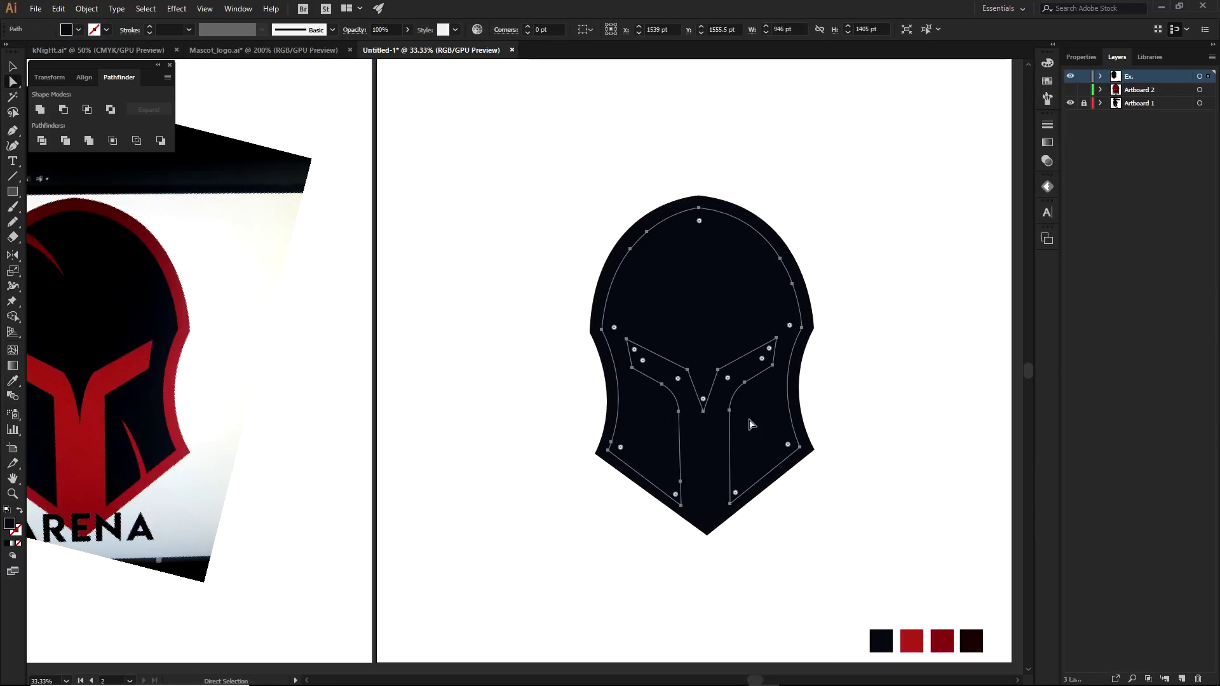
key("o")
key("i")
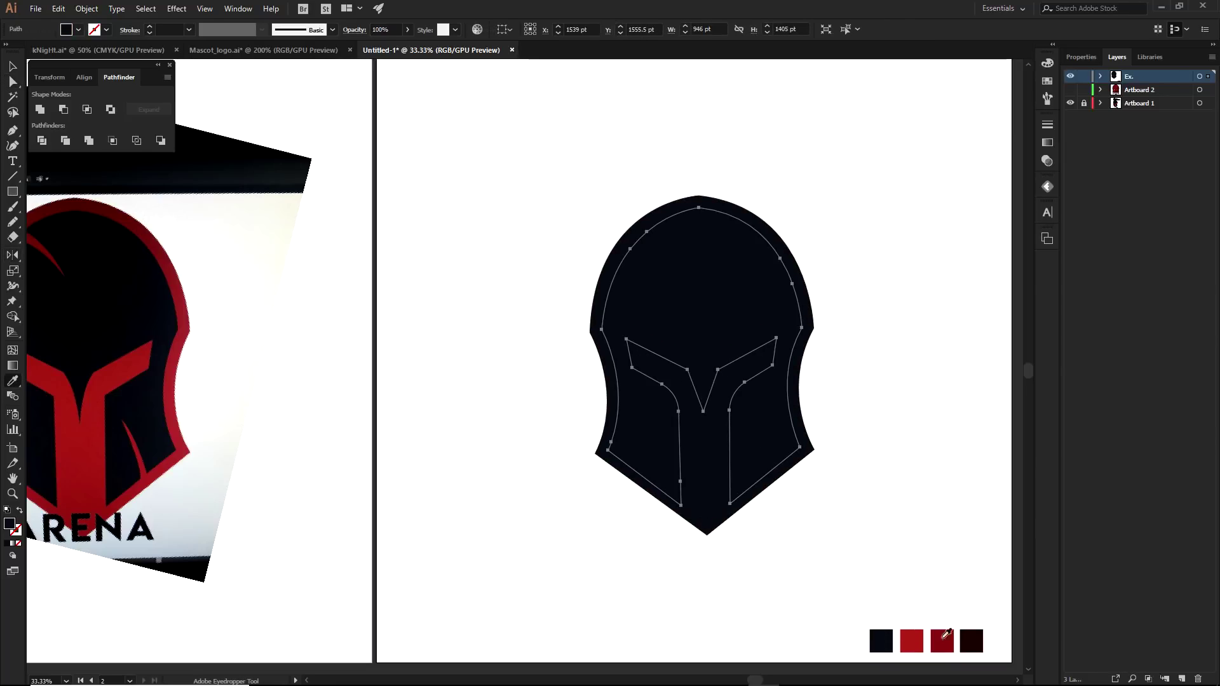
left_click(912, 638)
key("a")
left_click(857, 525)
scroll(855, 521, "down", 1)
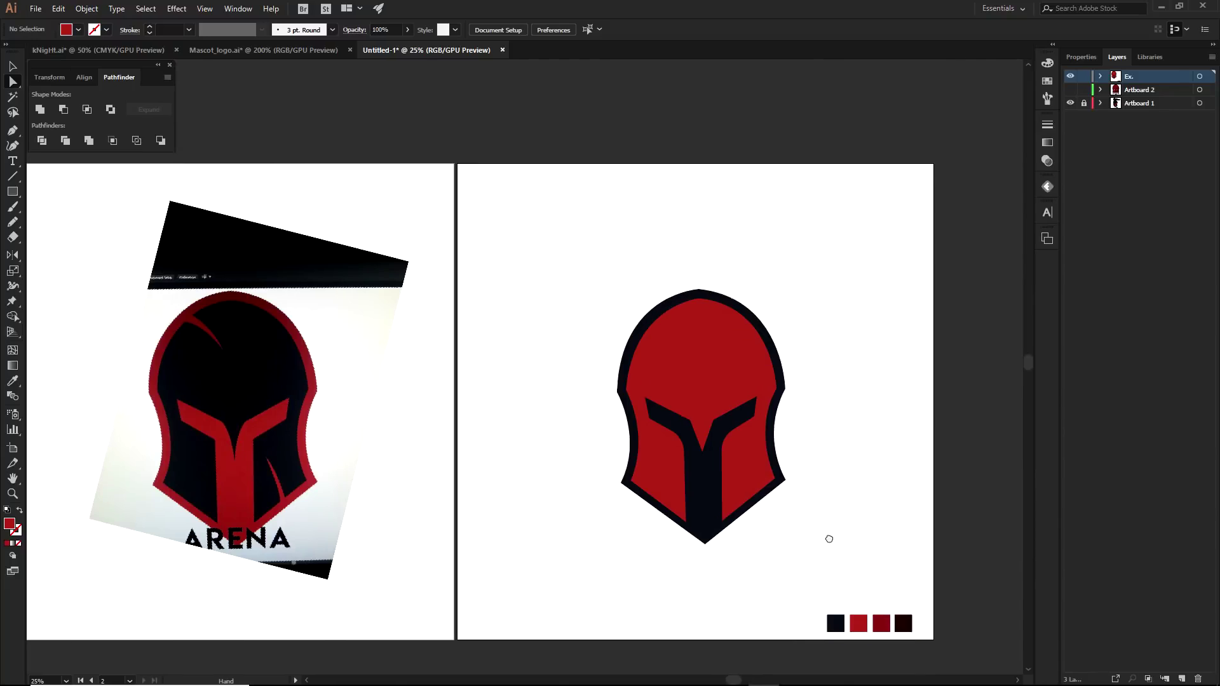
left_click_drag(880, 497, 878, 461)
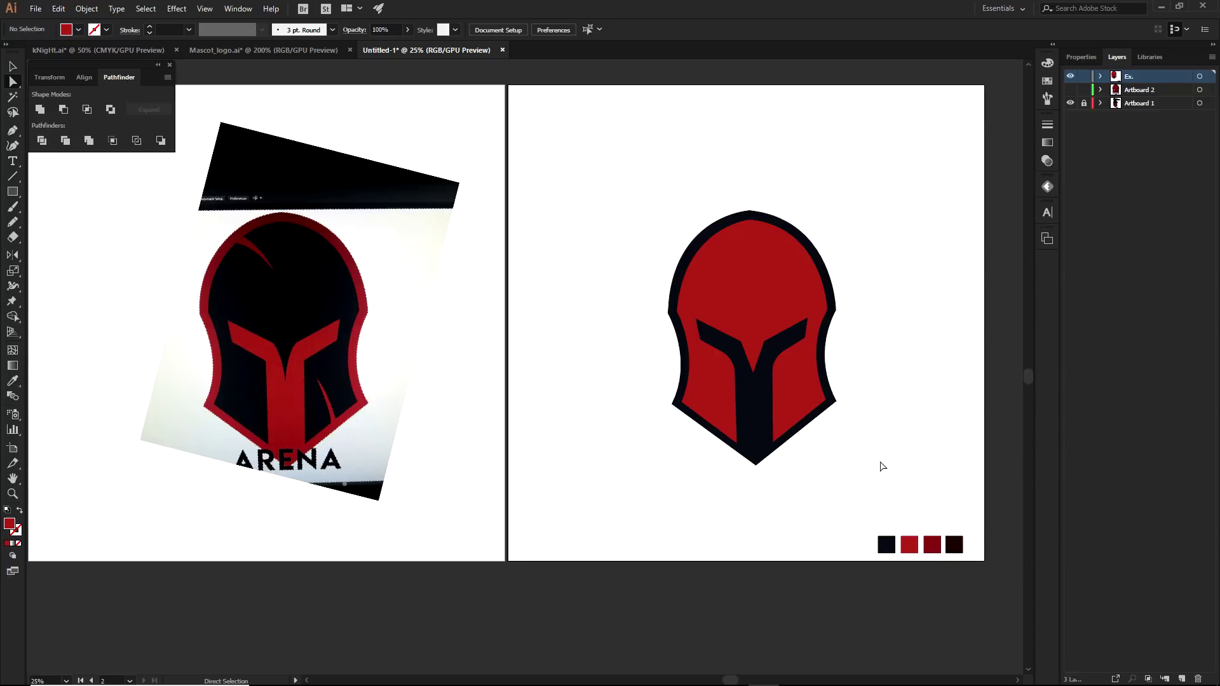
Move the red inner shape off the dark silhouette to inspect the two pieces separately, and undo the move
scroll(767, 427, "up", 3)
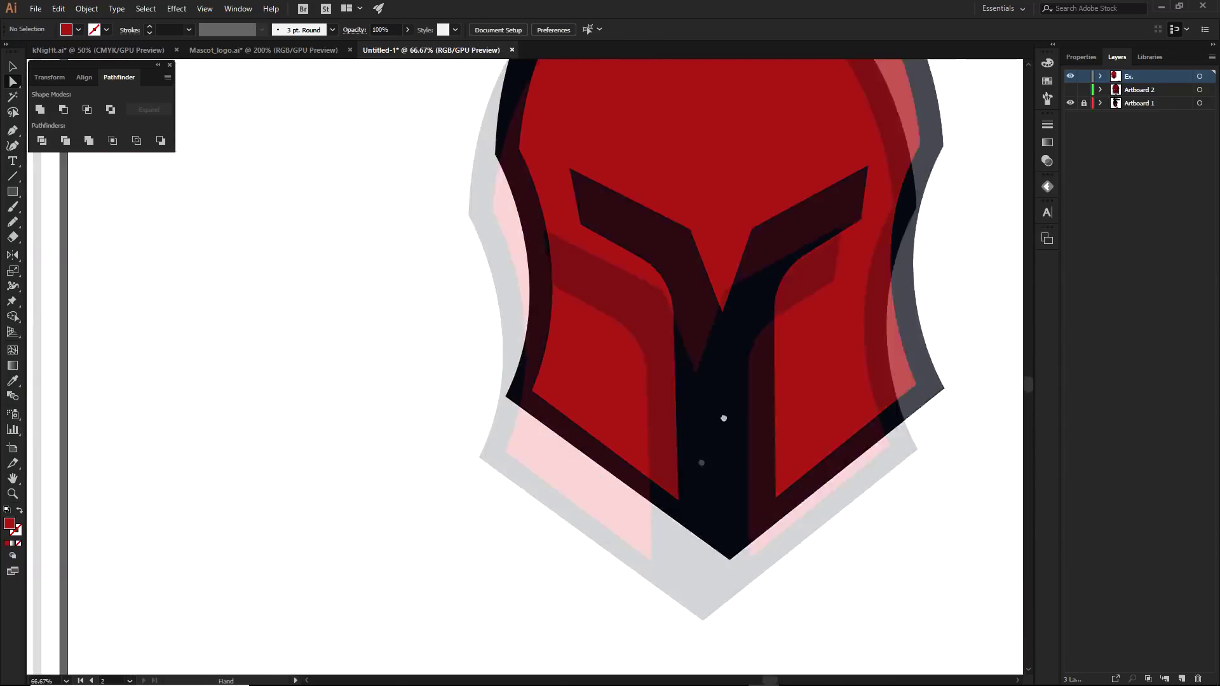
scroll(702, 468, "down", 1)
left_click_drag(703, 469, 677, 491)
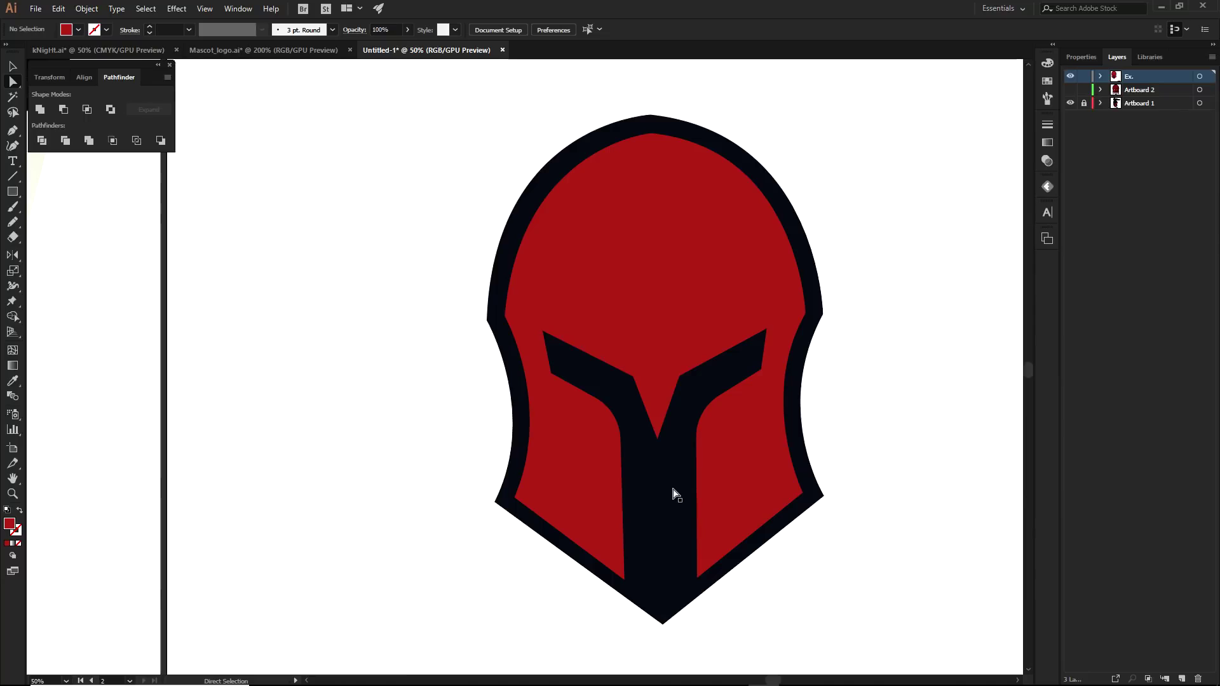
scroll(674, 494, "down", 1)
left_click_drag(567, 368, 492, 369)
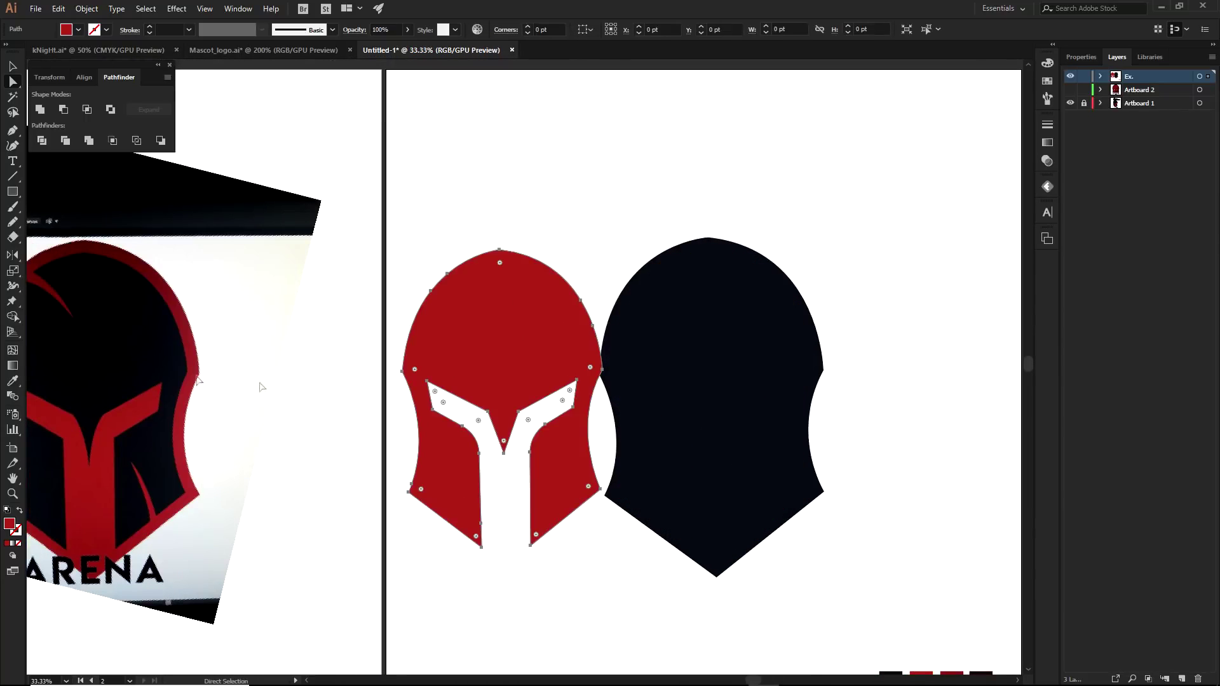
left_click(581, 257)
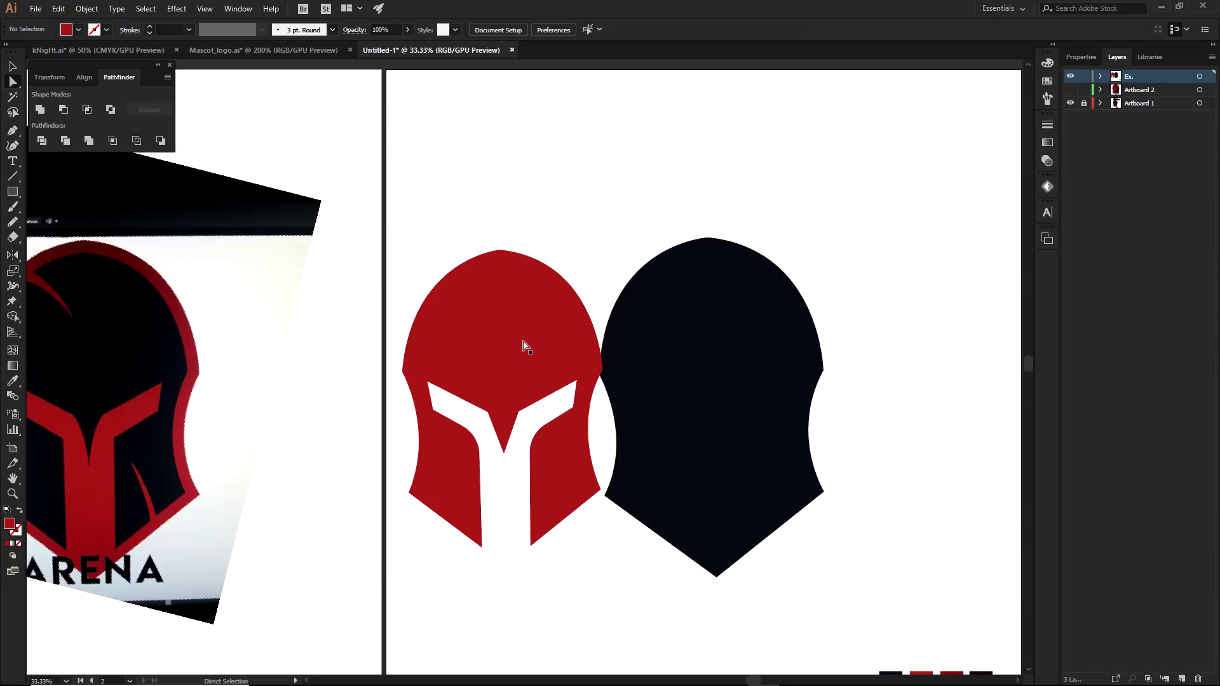
key("ctrl+z")
key("ctrl+z")
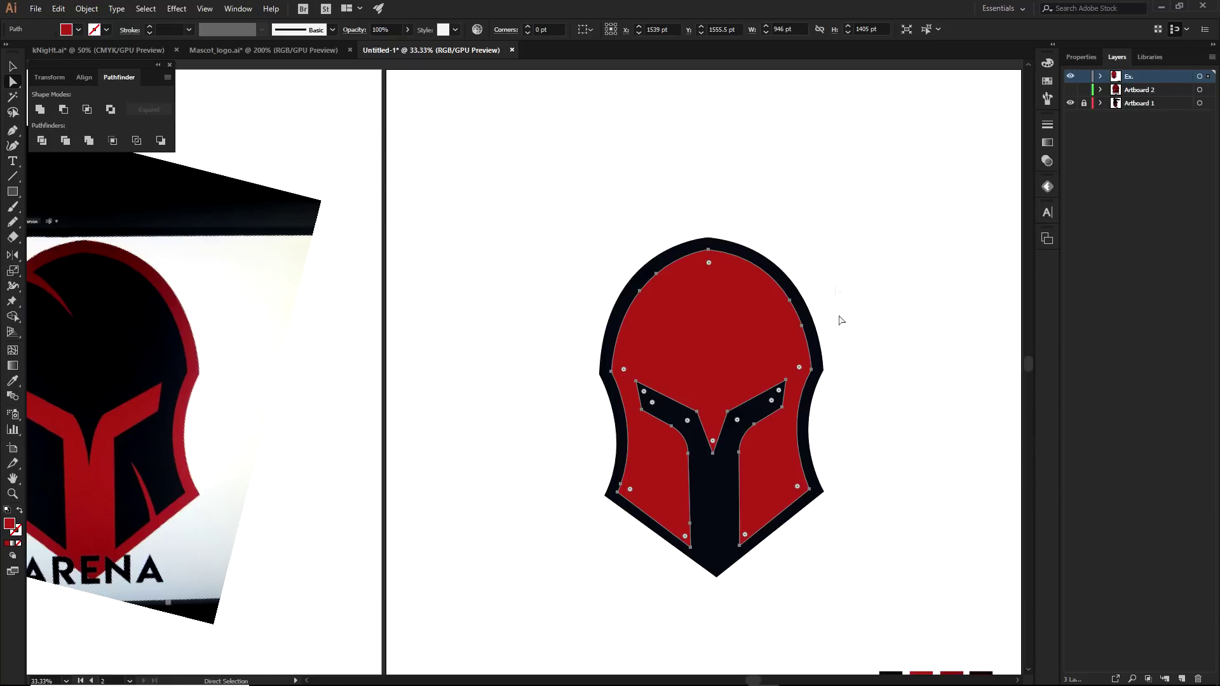
scroll(896, 401, "down", 2)
left_click(893, 439)
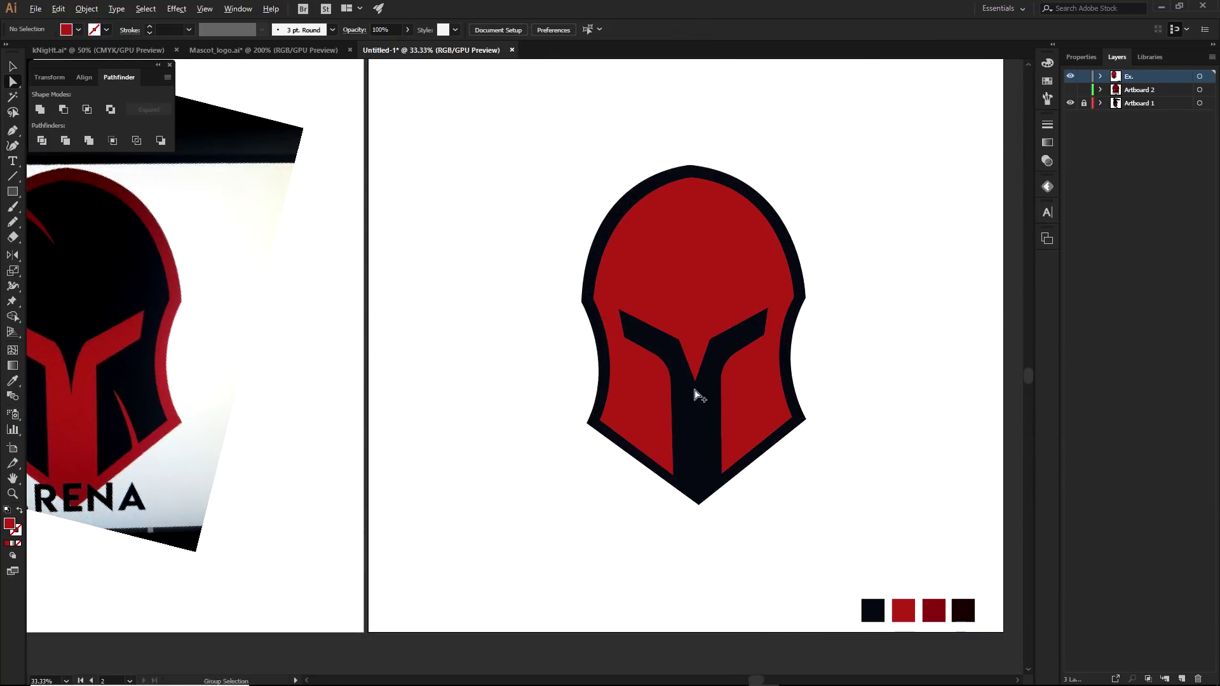
Set the outer silhouette's fill to the darker near-black colour 0B0F14
scroll(696, 397, "up", 3)
scroll(696, 397, "down", 1)
scroll(696, 397, "down", 1)
scroll(720, 416, "up", 1)
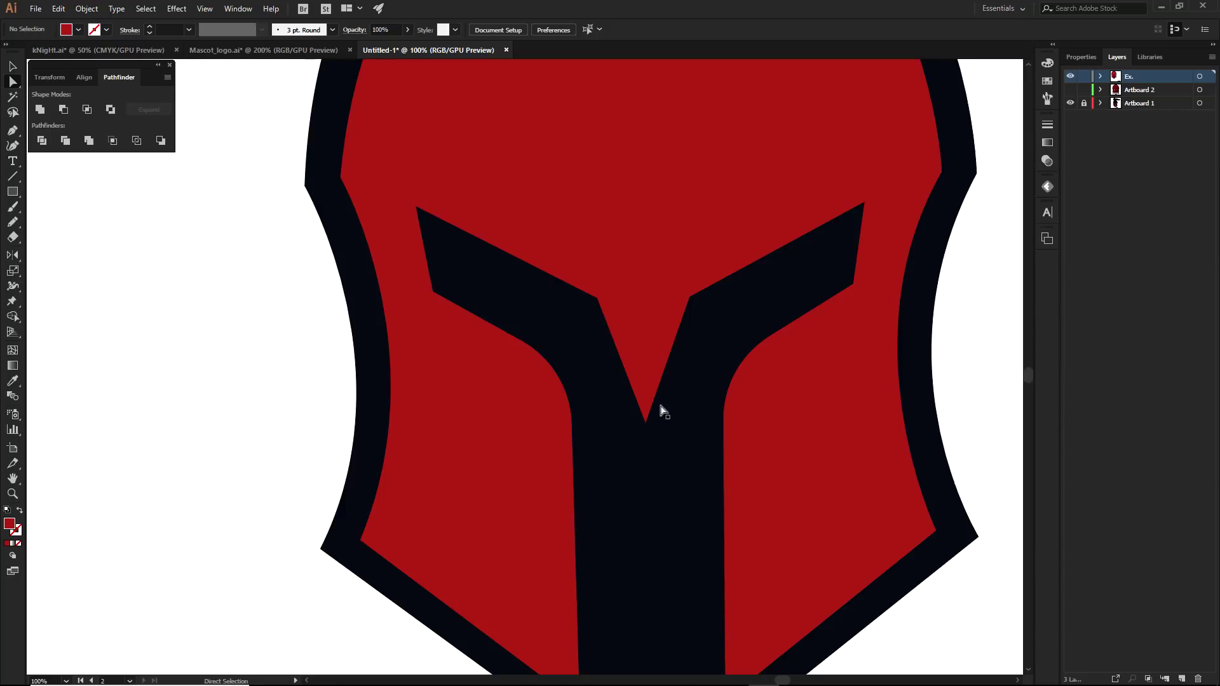
left_click(712, 399)
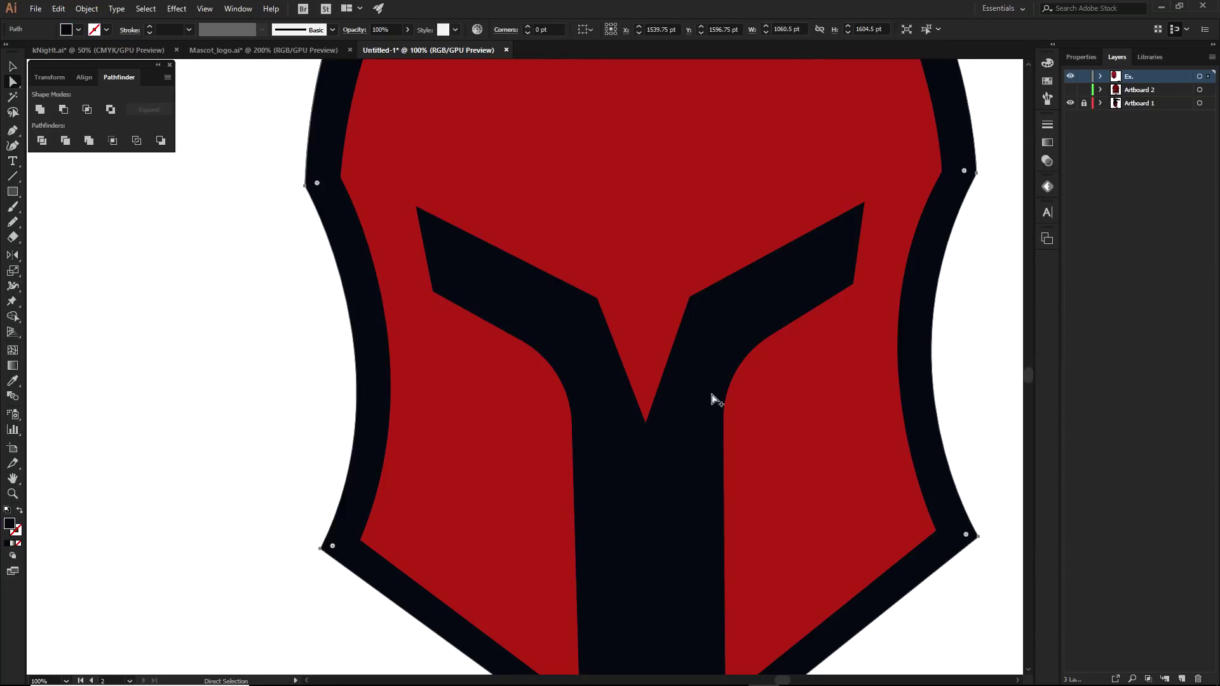
key("ctrl+minus")
double_click(11, 524)
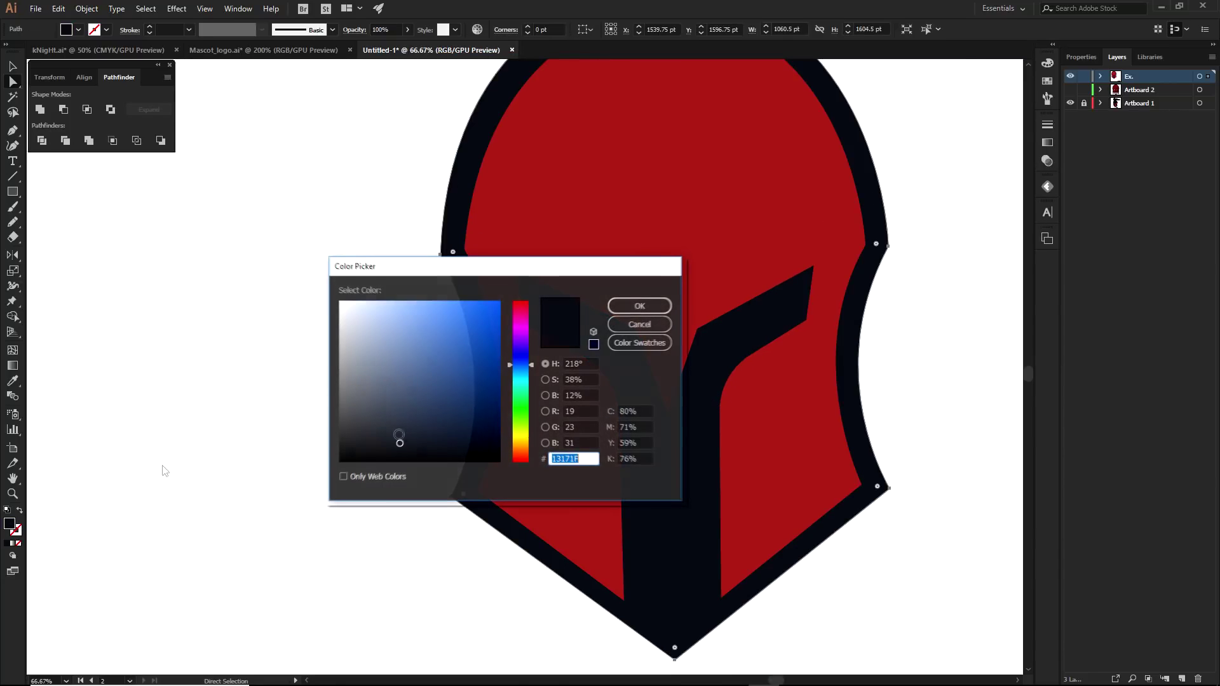
left_click(639, 306)
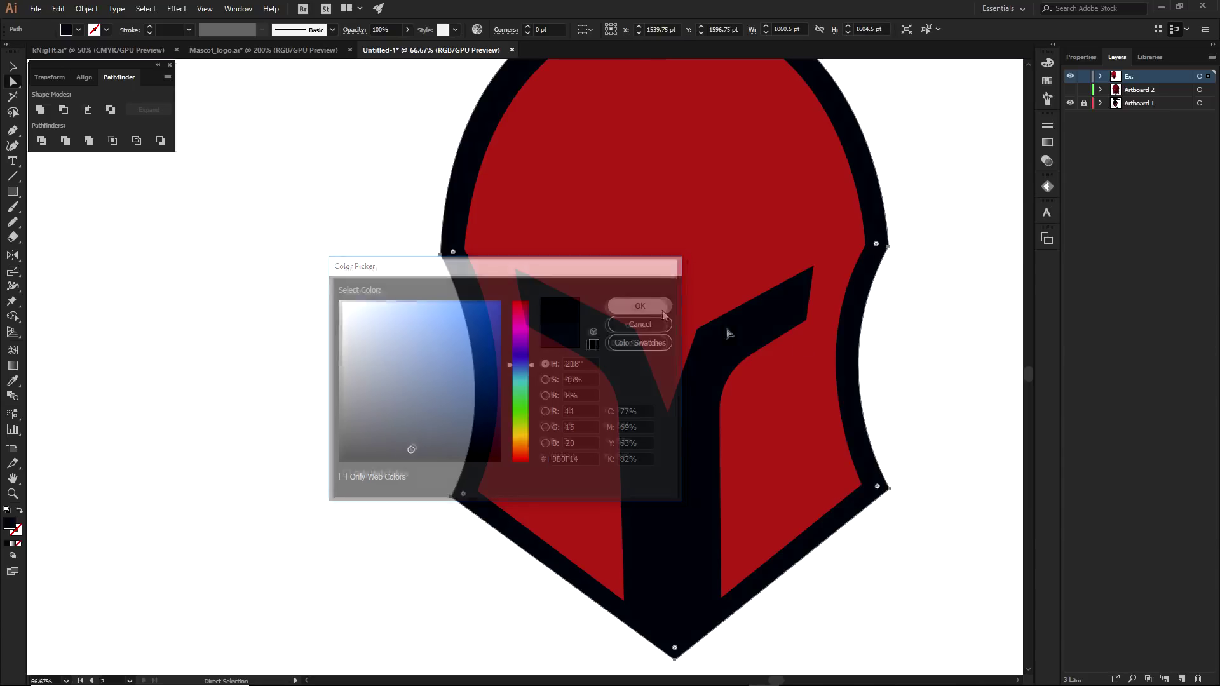
left_click(964, 357)
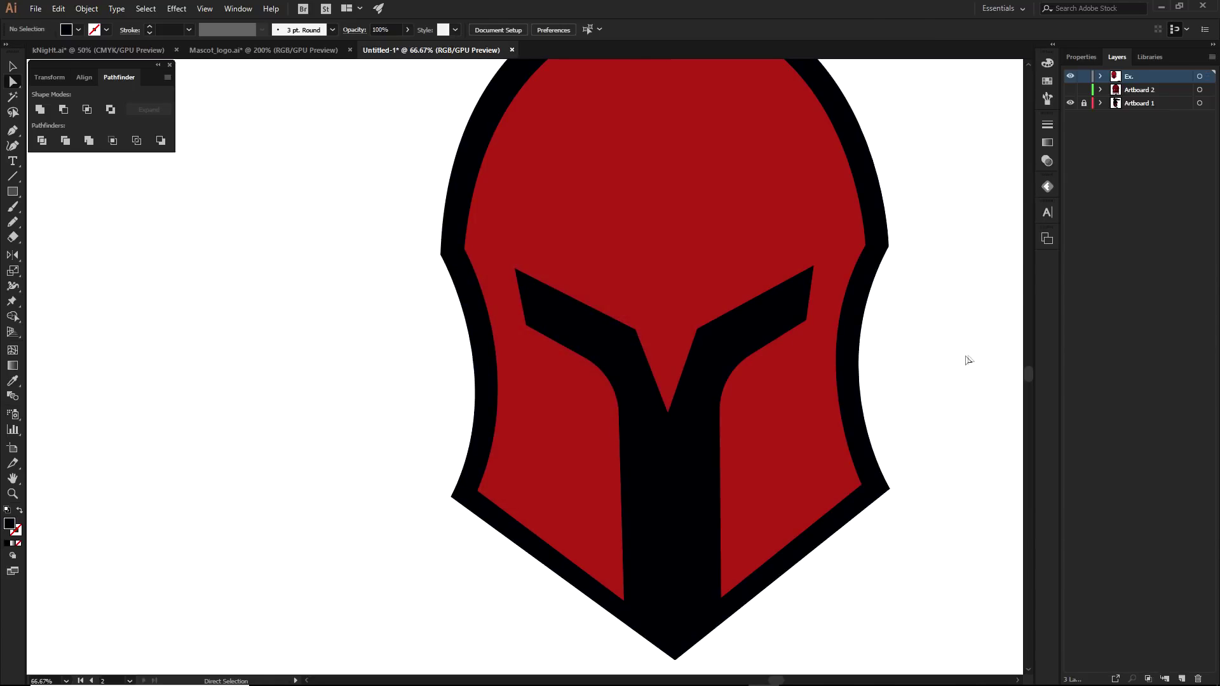
Try the dark red palette swatch as the outer silhouette's fill and undo it
left_click(689, 435)
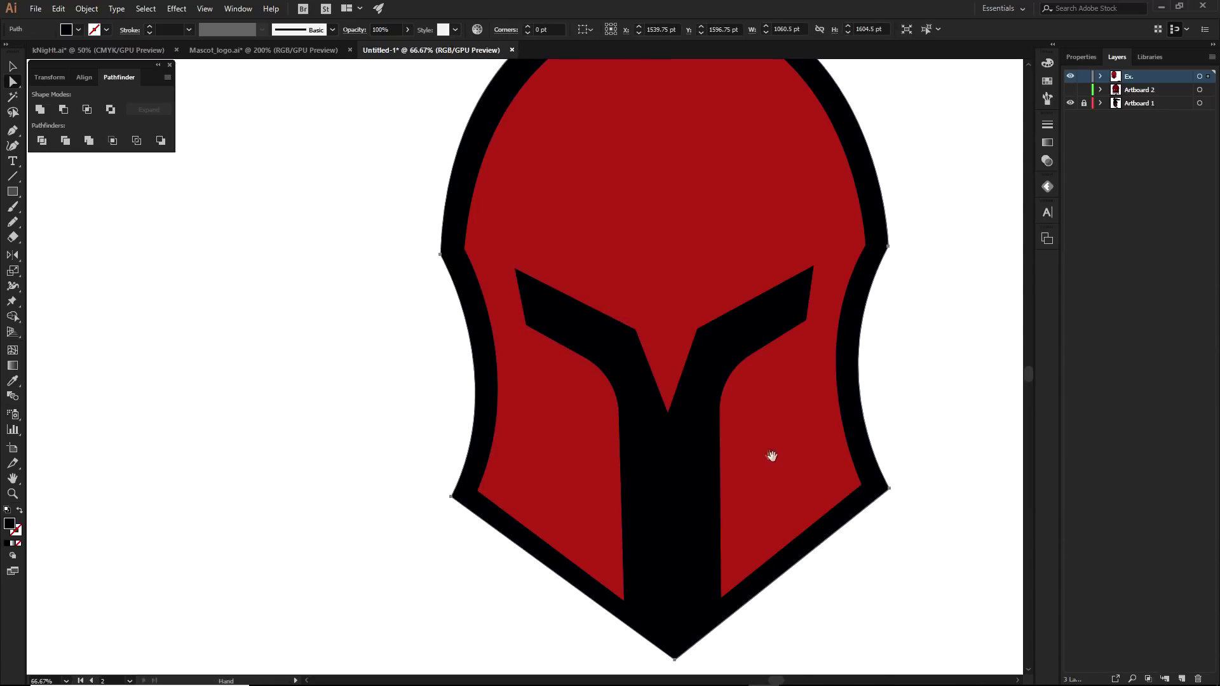
left_click_drag(768, 452, 594, 321)
key("i")
scroll(685, 395, "down", 1)
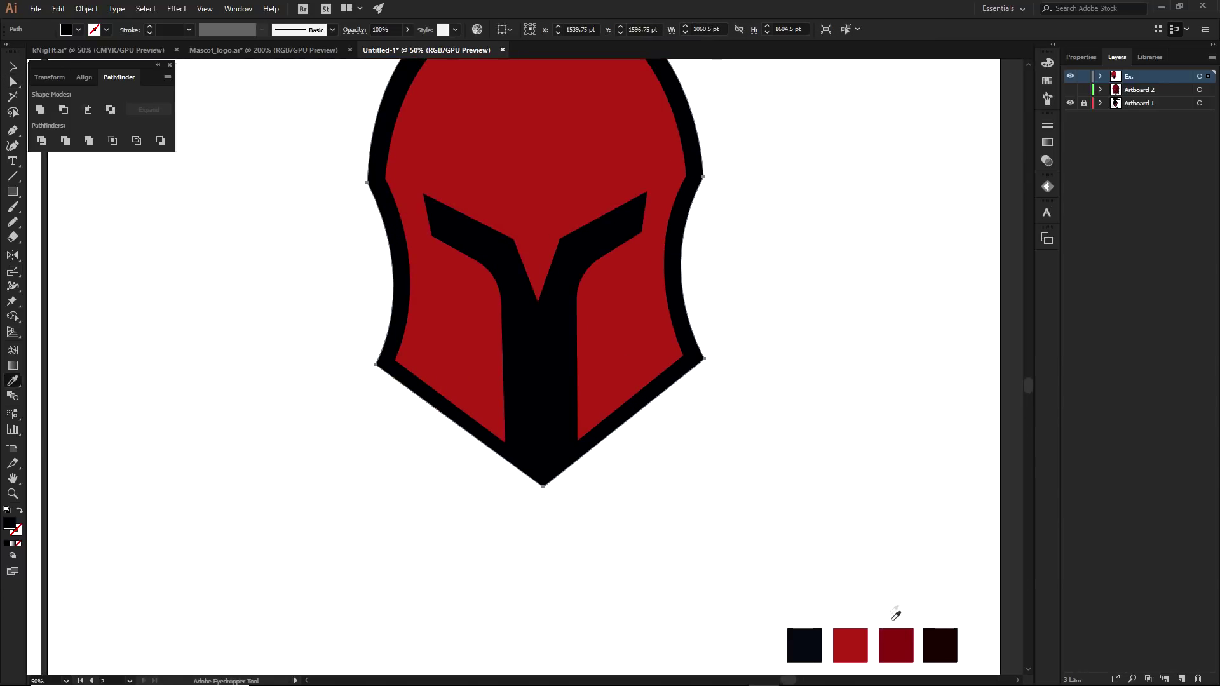
left_click(894, 643)
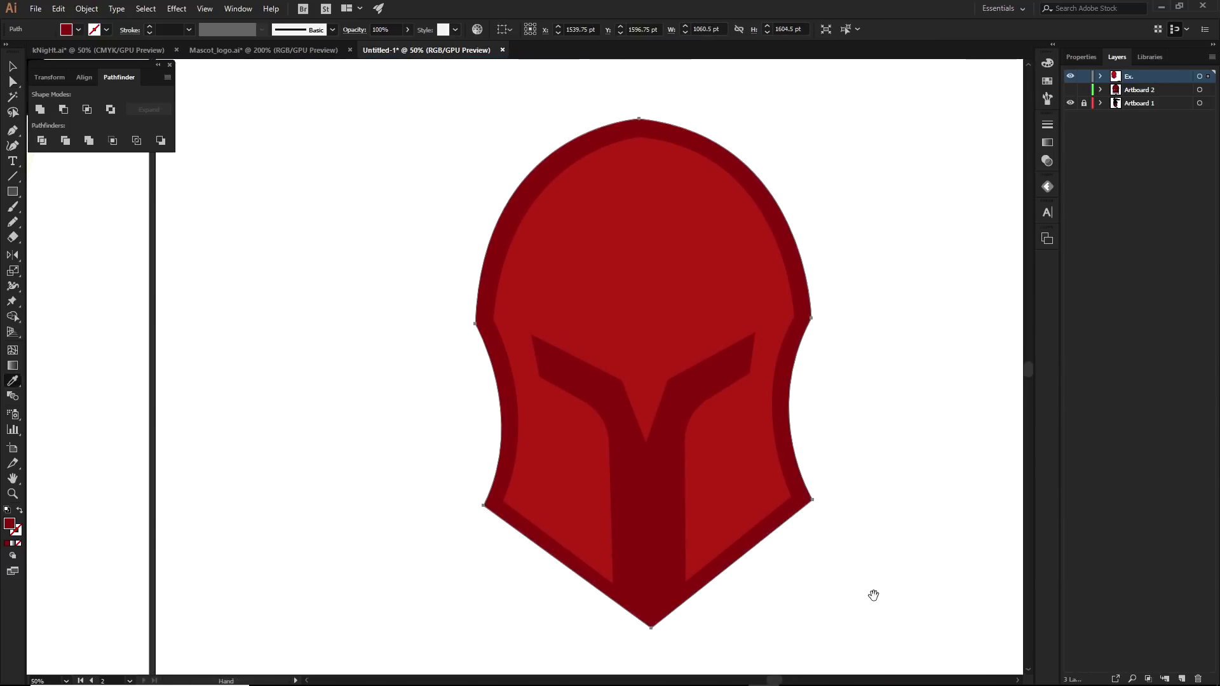
key("ctrl+z")
Fill the outer helmet silhouette with the very dark brown colour sampled from the last palette swatch
left_click_drag(871, 593, 746, 438)
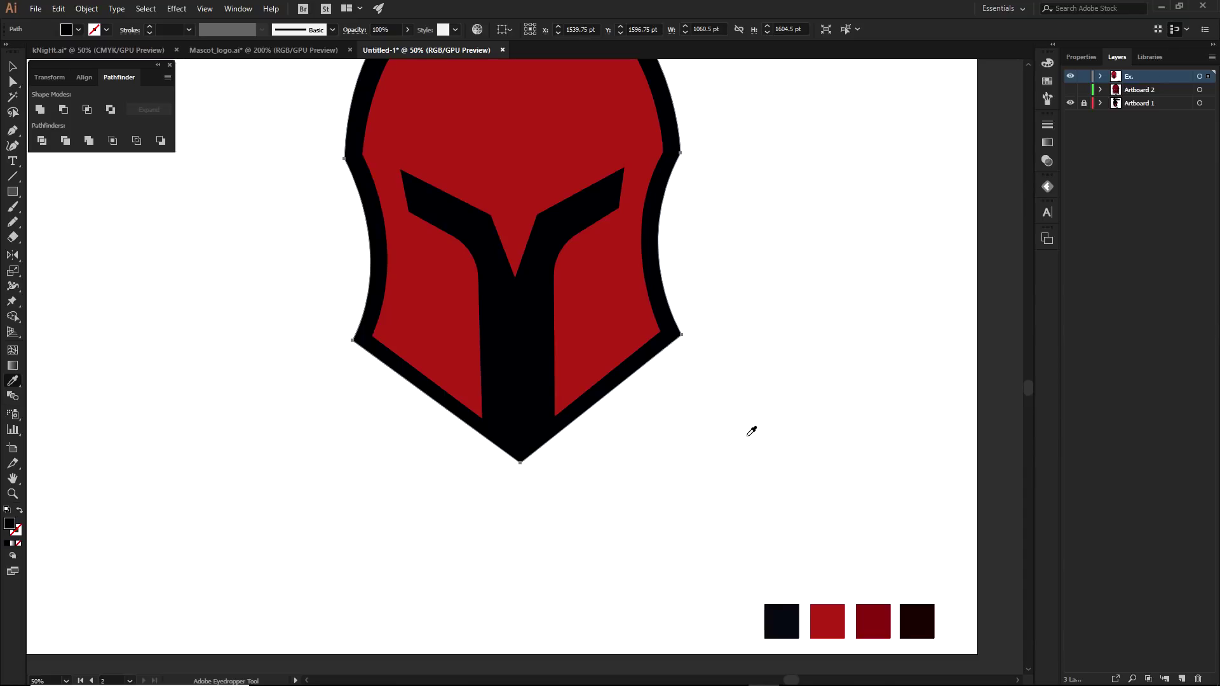
left_click(922, 627)
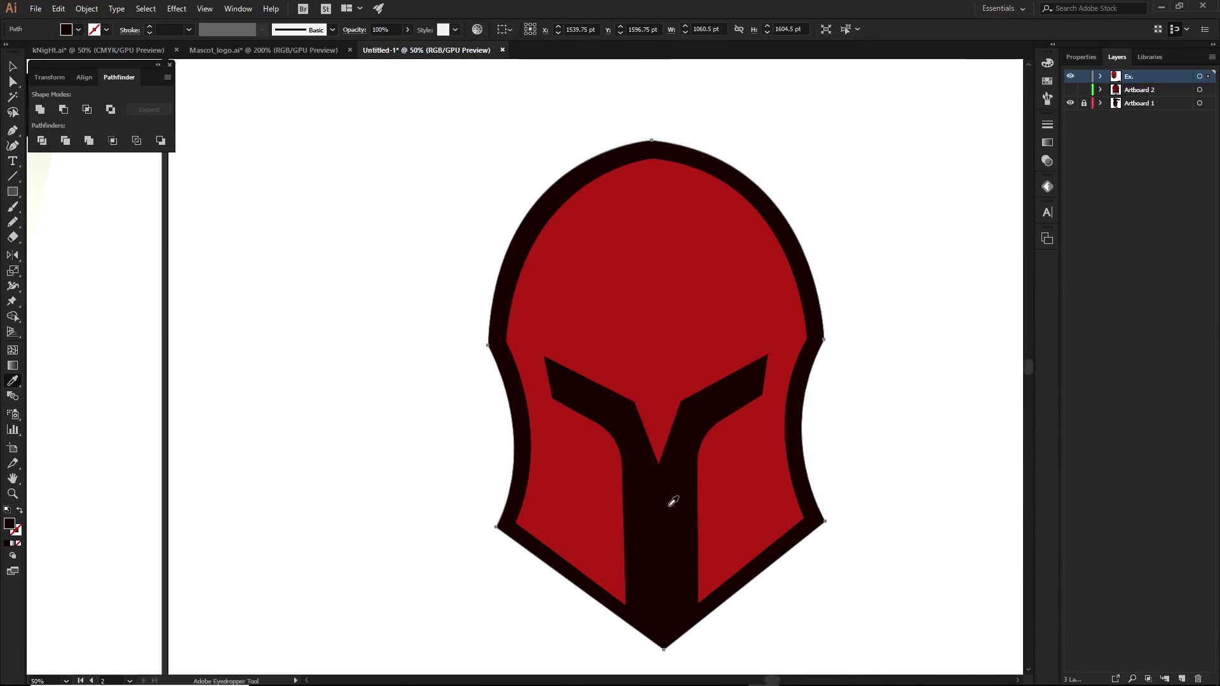
key("a")
left_click(871, 367)
scroll(771, 428, "down", 2, "alt")
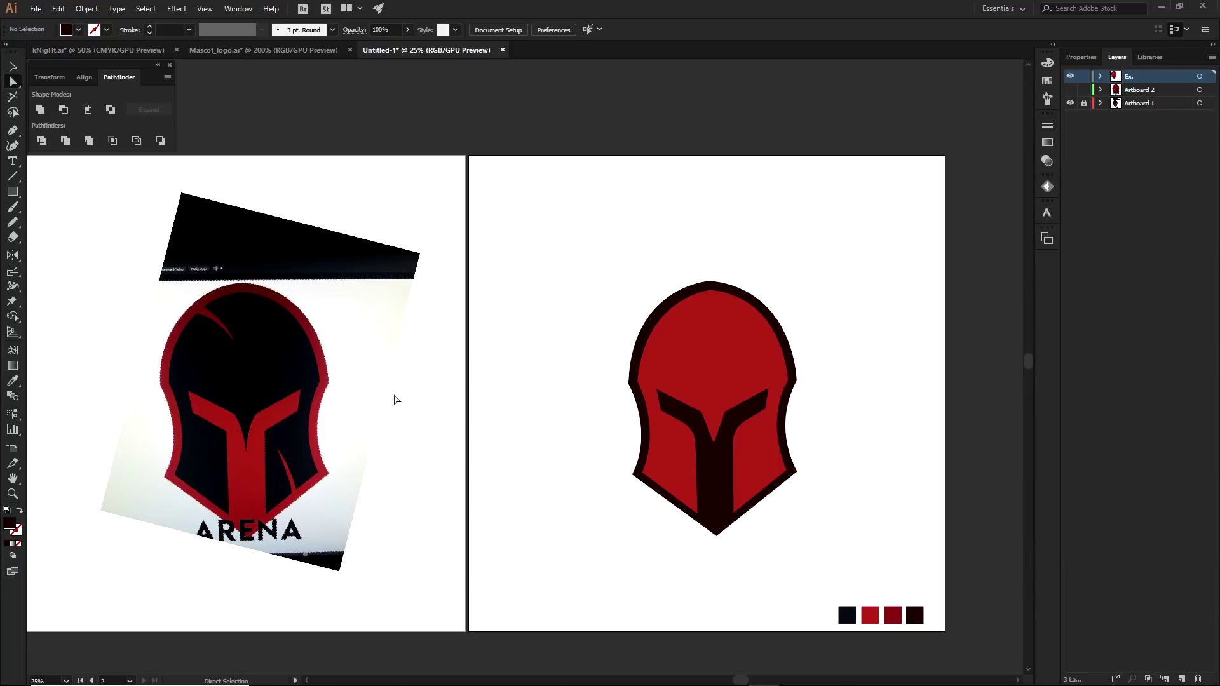
Try the dark red palette swatch as the inner helmet shape's fill and undo it
scroll(734, 422, "up", 2, "alt")
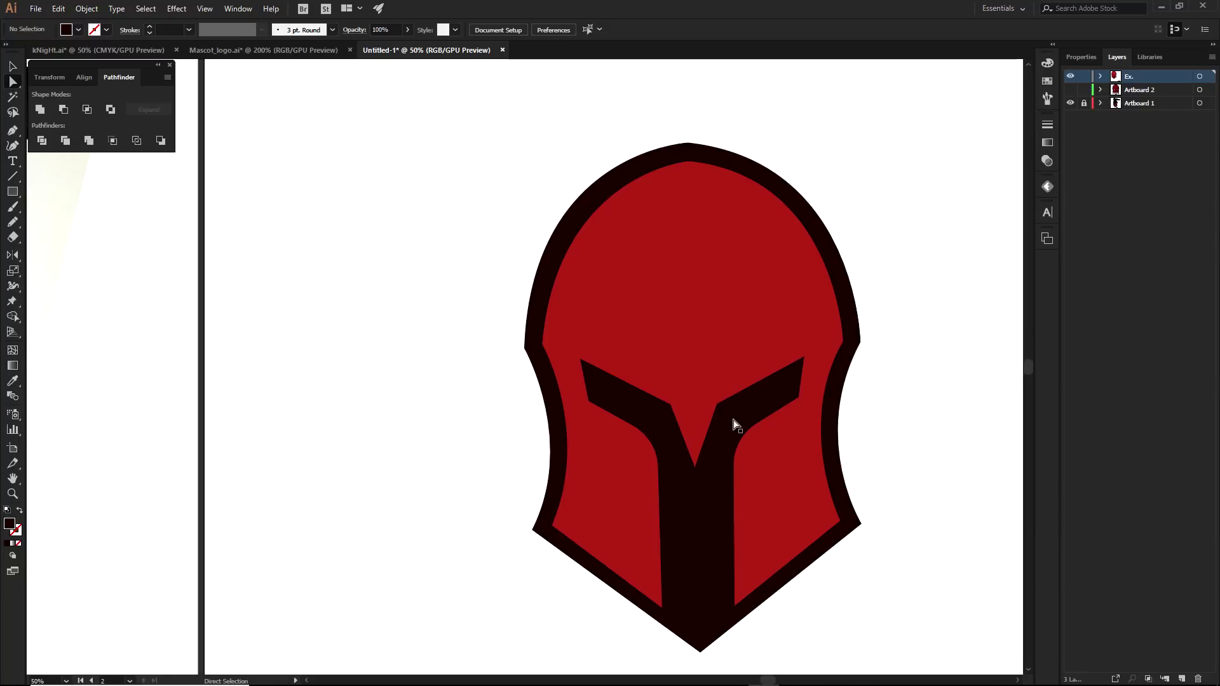
scroll(605, 349, "down", 2, "alt")
left_click(578, 273)
key("i")
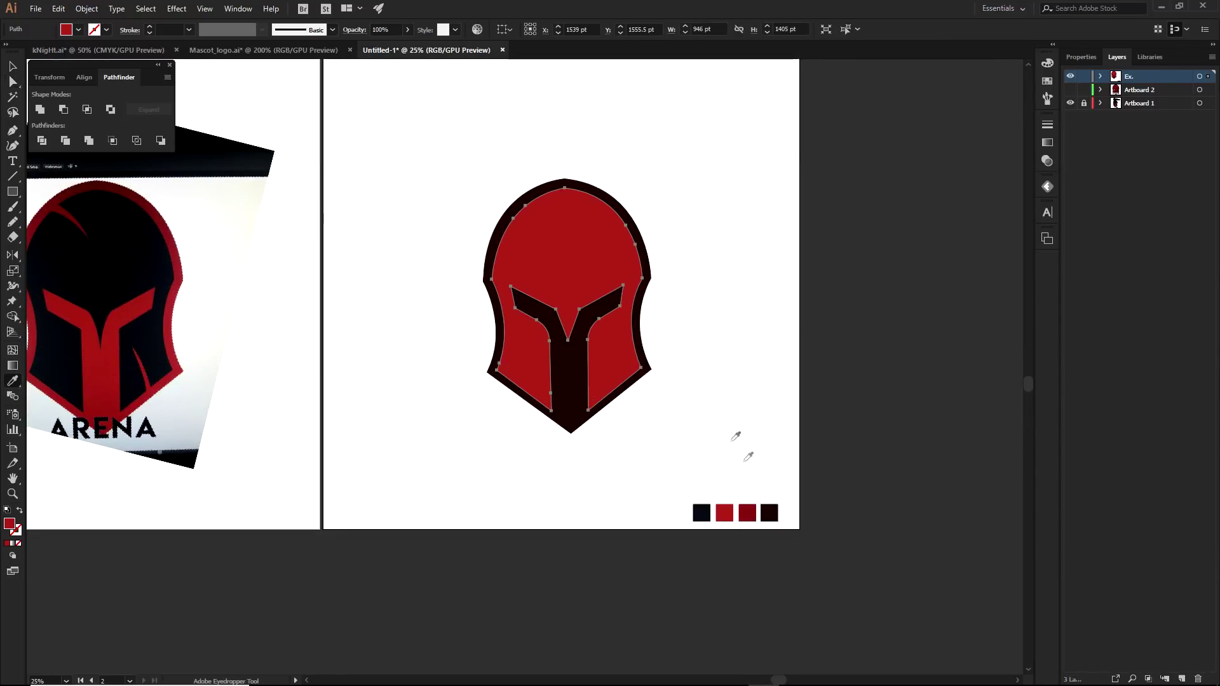
left_click(752, 512)
key("a")
left_click(670, 337)
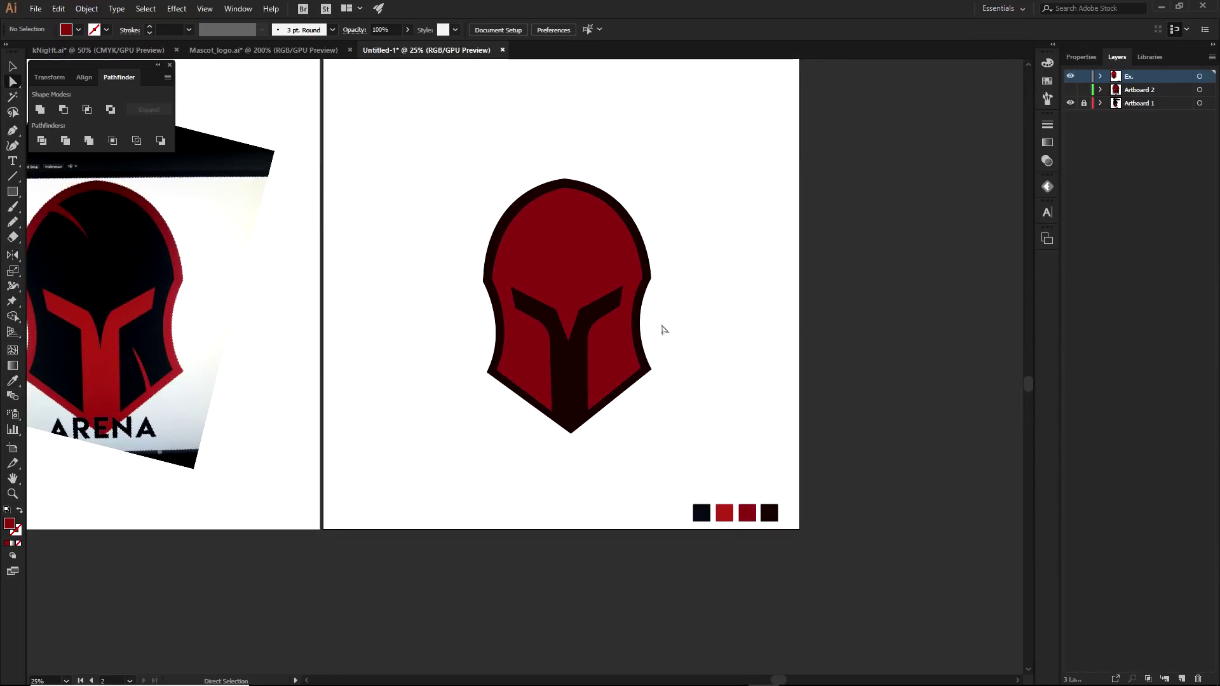
left_click_drag(662, 326, 745, 404)
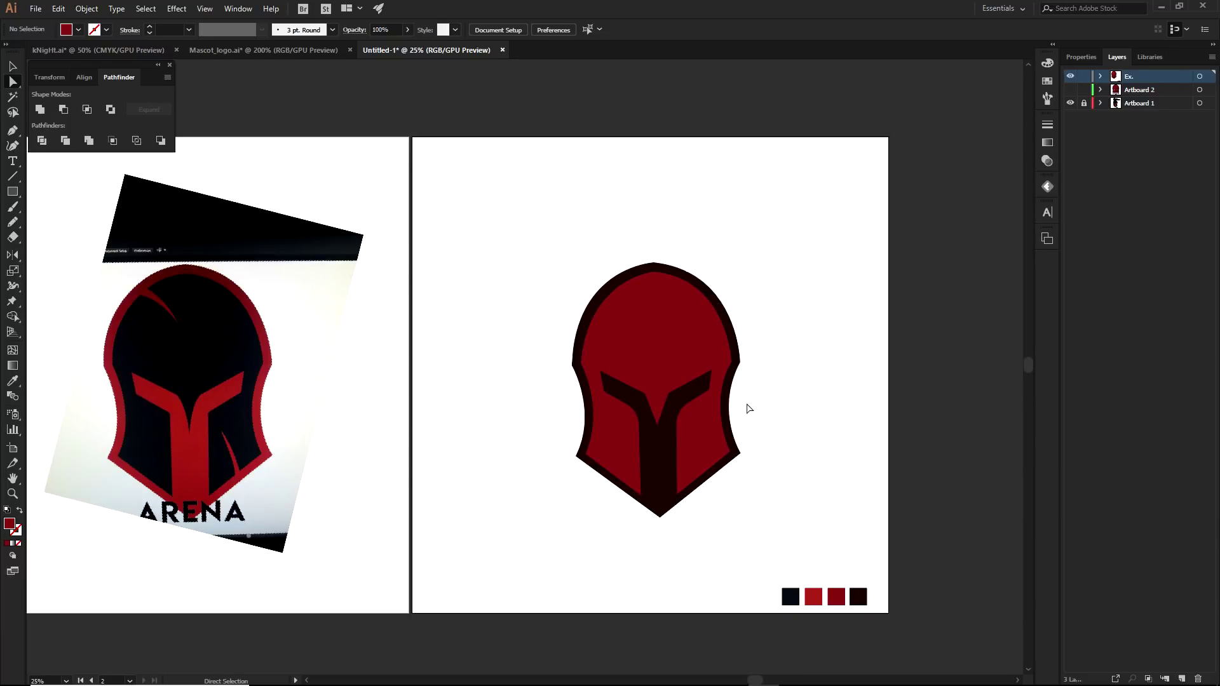
key("ctrl+z")
key("ctrl+z")
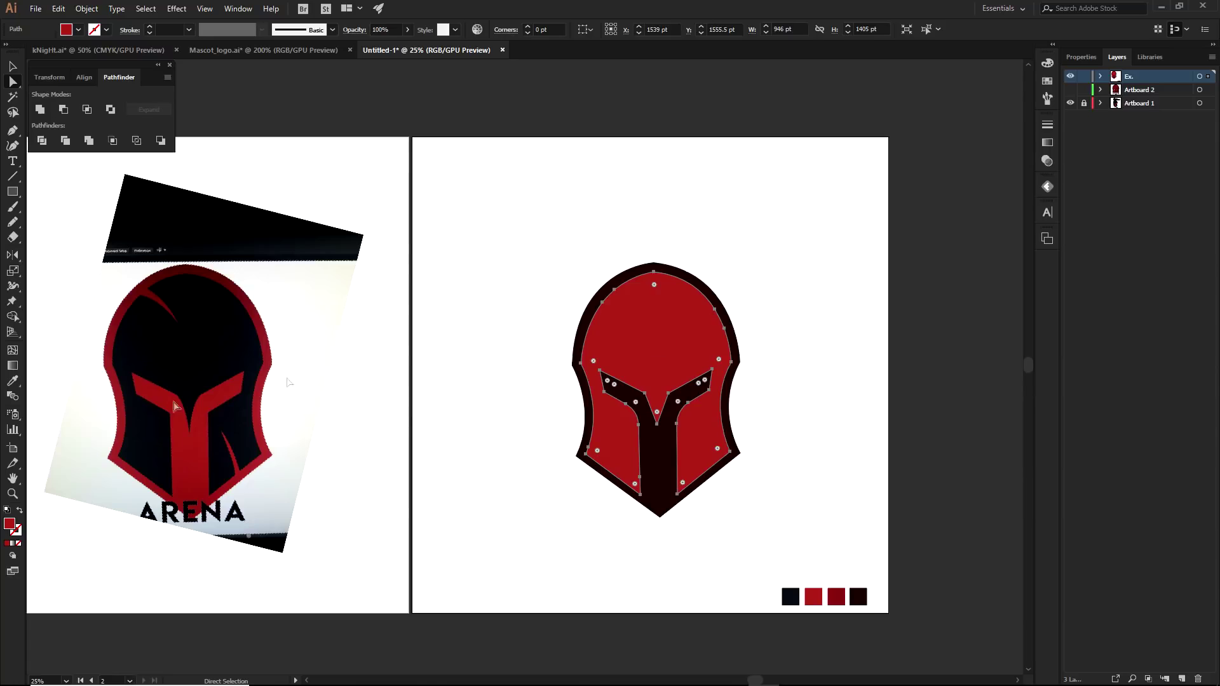
Fill the inner helmet shape with the dark red sampled from the third palette swatch
double_click(10, 525)
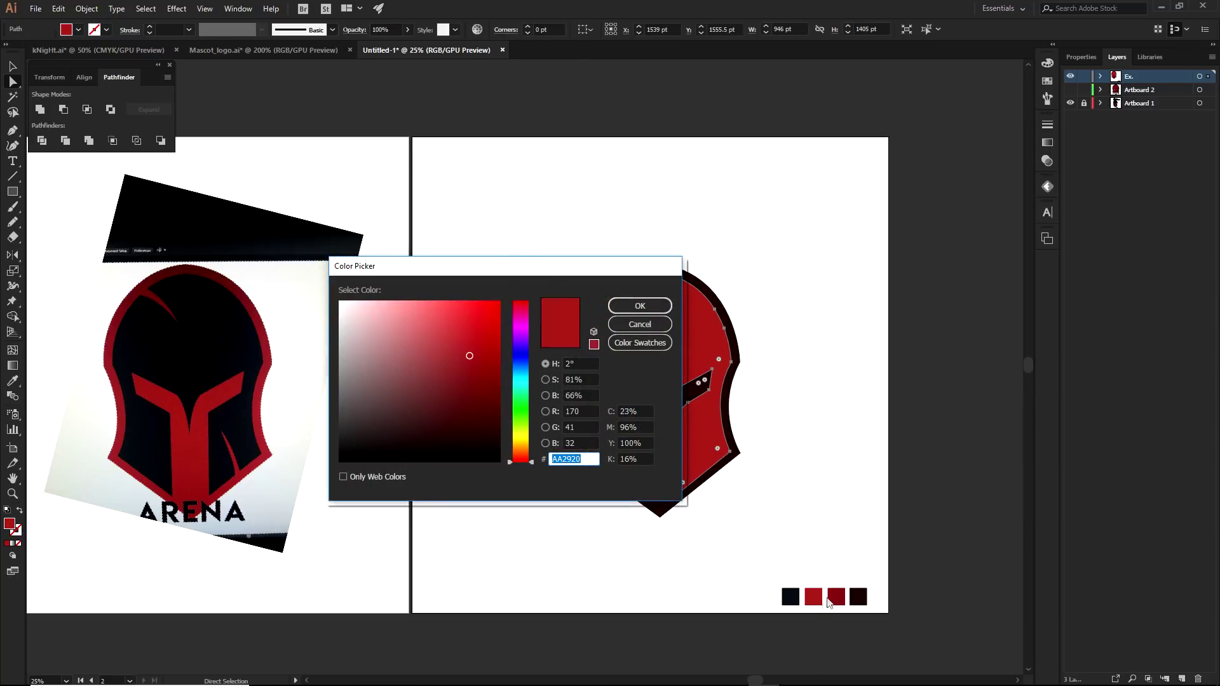
left_click(657, 321)
key("i")
left_click(836, 597)
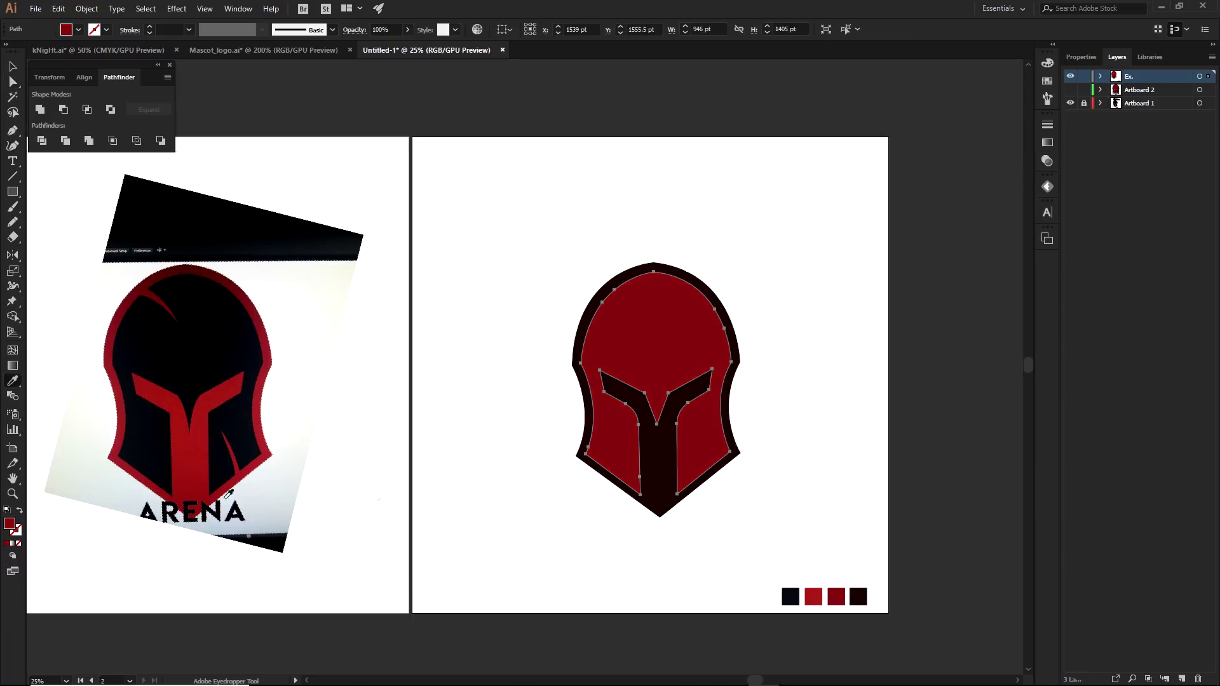
double_click(10, 525)
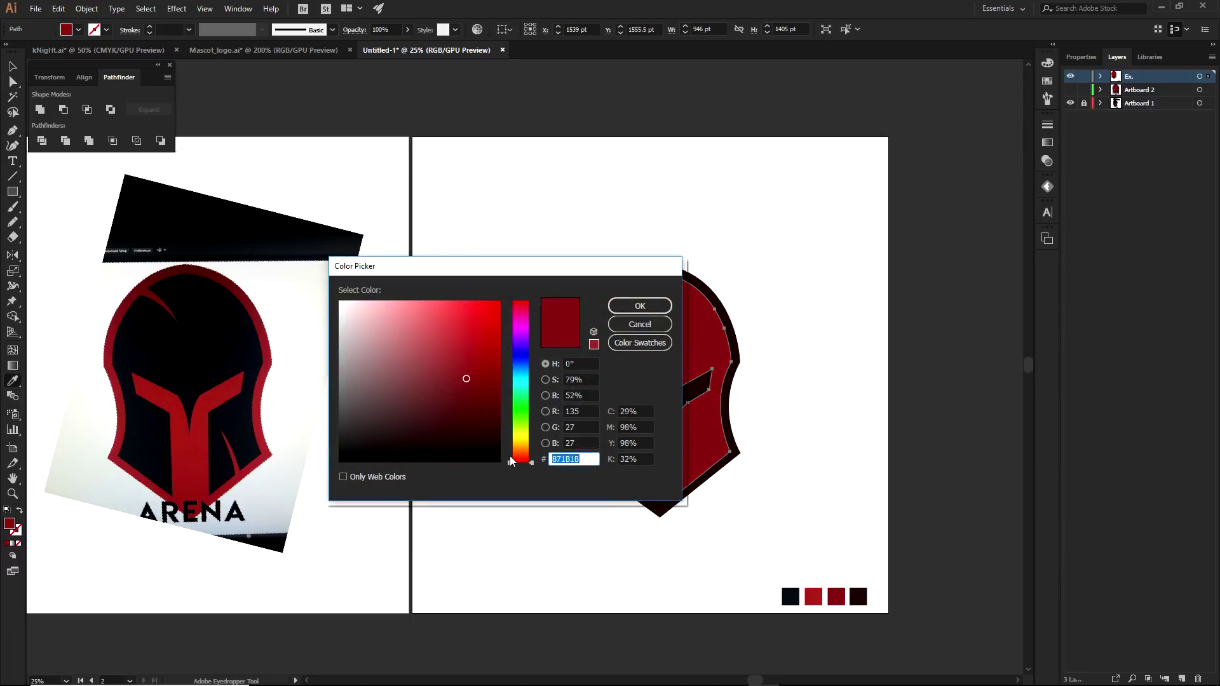
left_click(636, 324)
key("a")
left_click(733, 275)
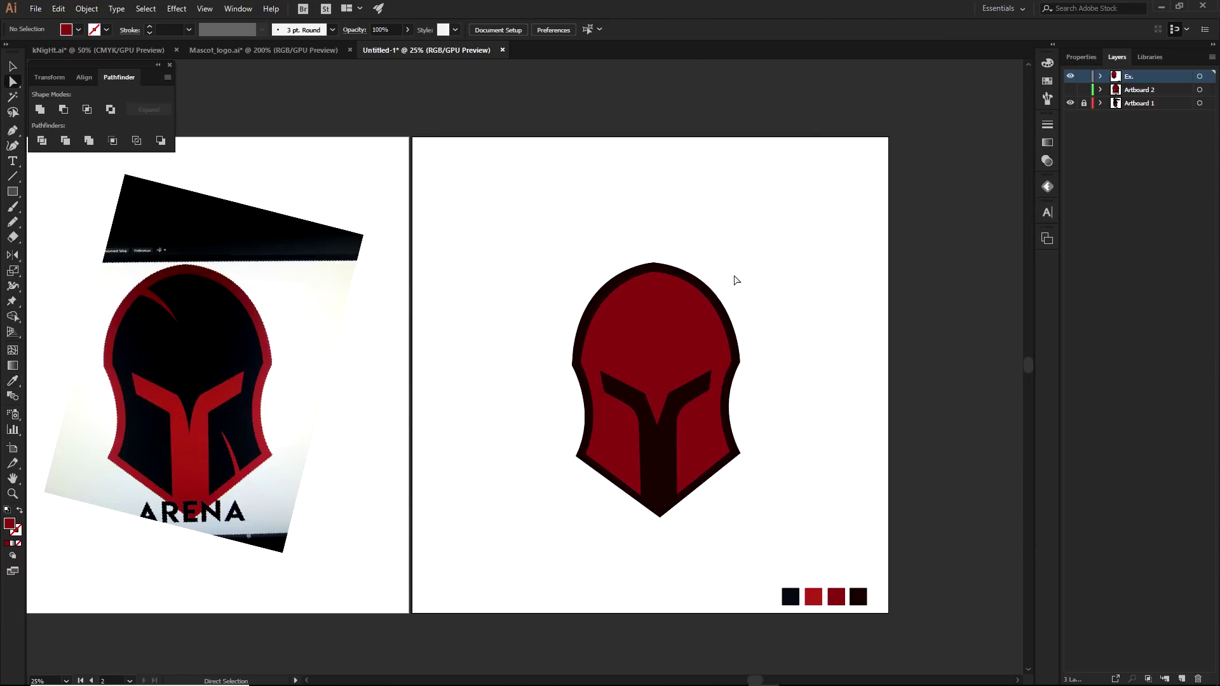
Move the dark red inner shape away from the outer silhouette to inspect both pieces, and undo the moves
scroll(736, 279, "up", 1)
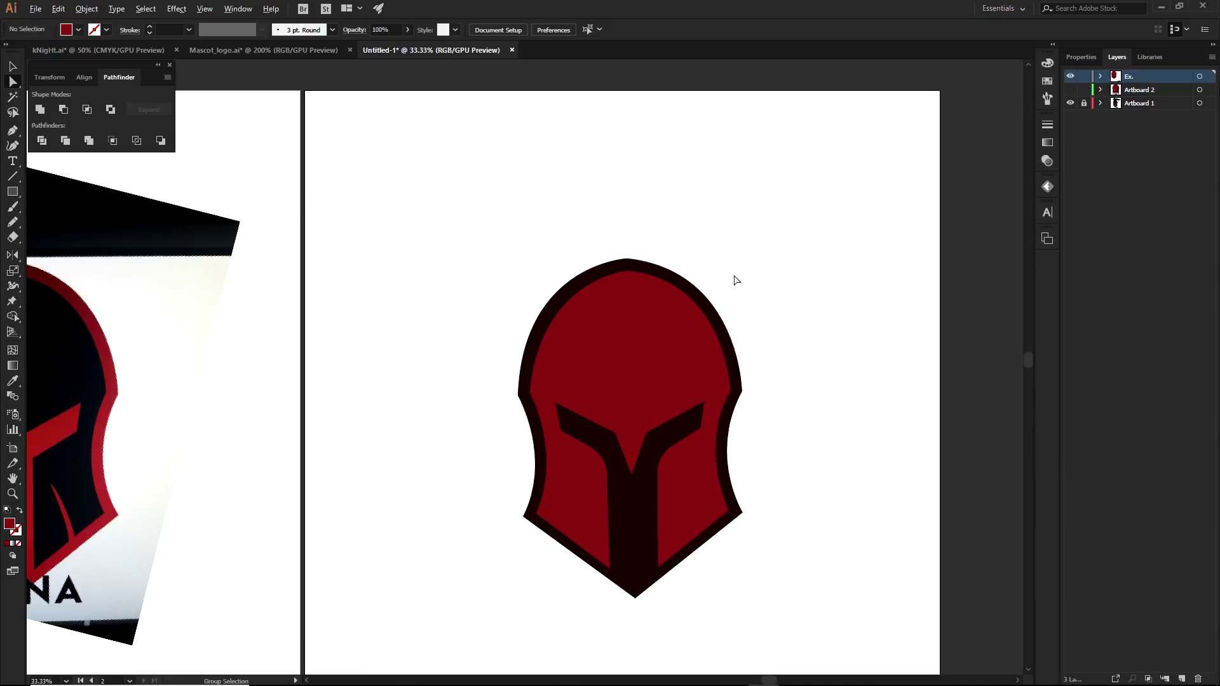
scroll(781, 315, "left", 2)
left_click_drag(689, 327, 454, 208)
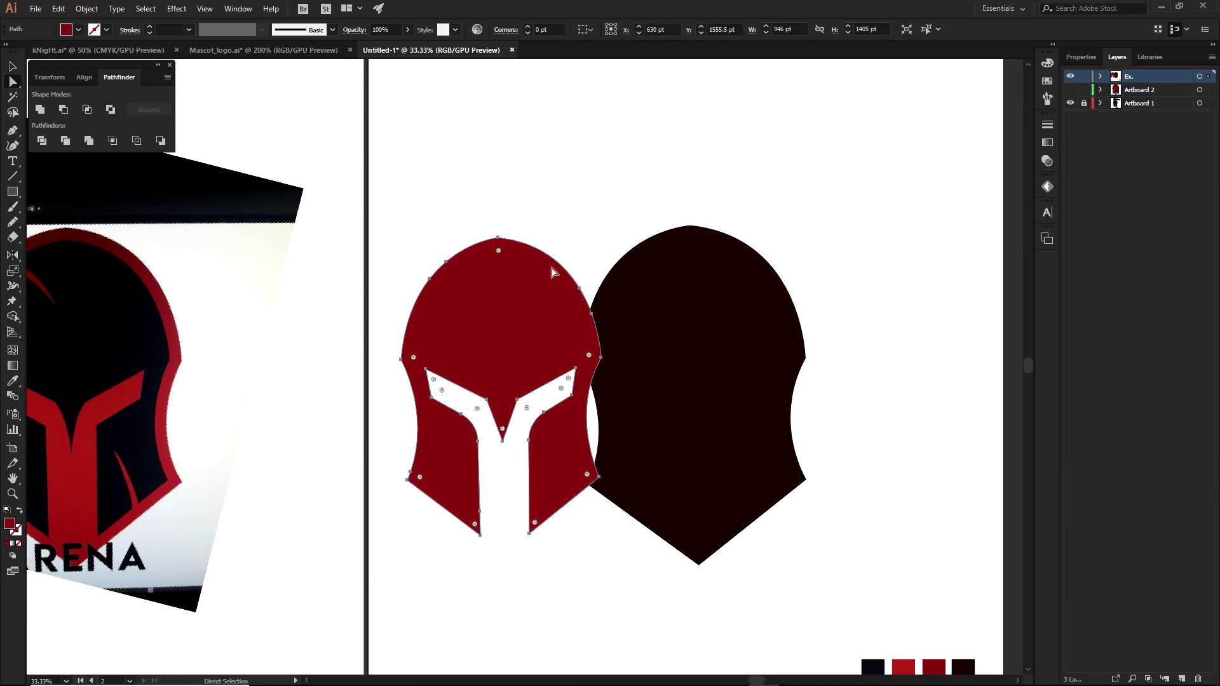
left_click(570, 226)
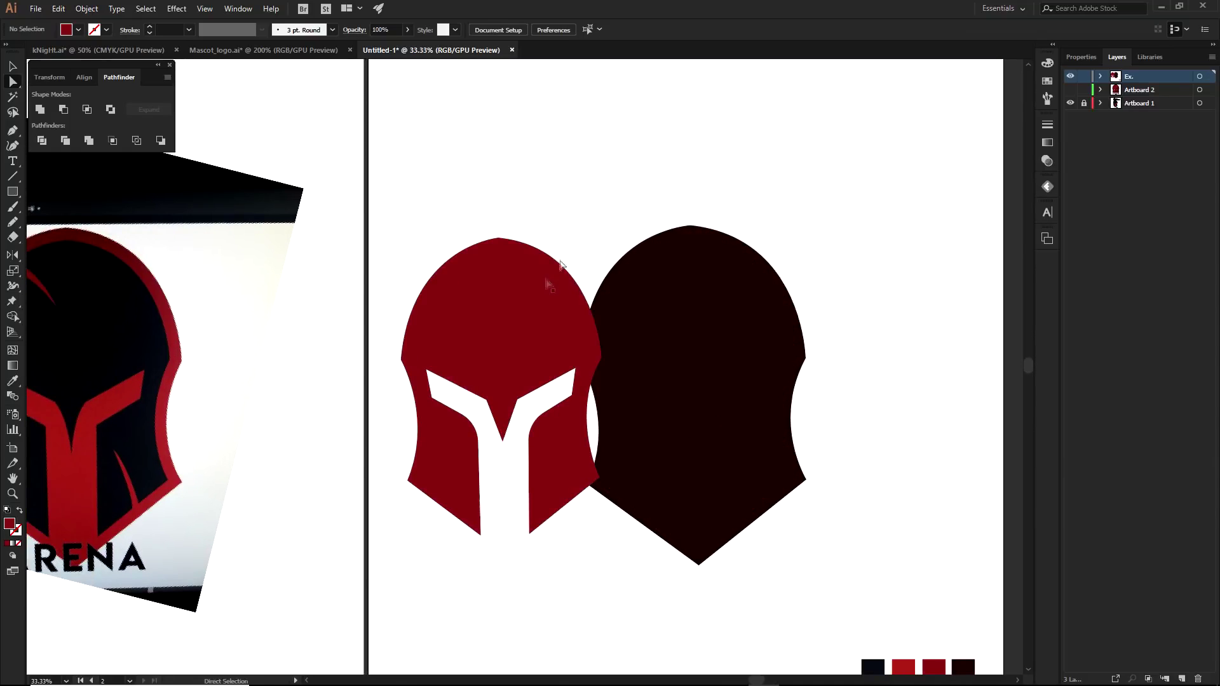
left_click_drag(550, 280, 521, 283)
scroll(710, 359, "left", 3)
scroll(710, 359, "up", 1)
key("ctrl+shift+a")
left_click_drag(593, 346, 610, 141)
left_click(819, 230)
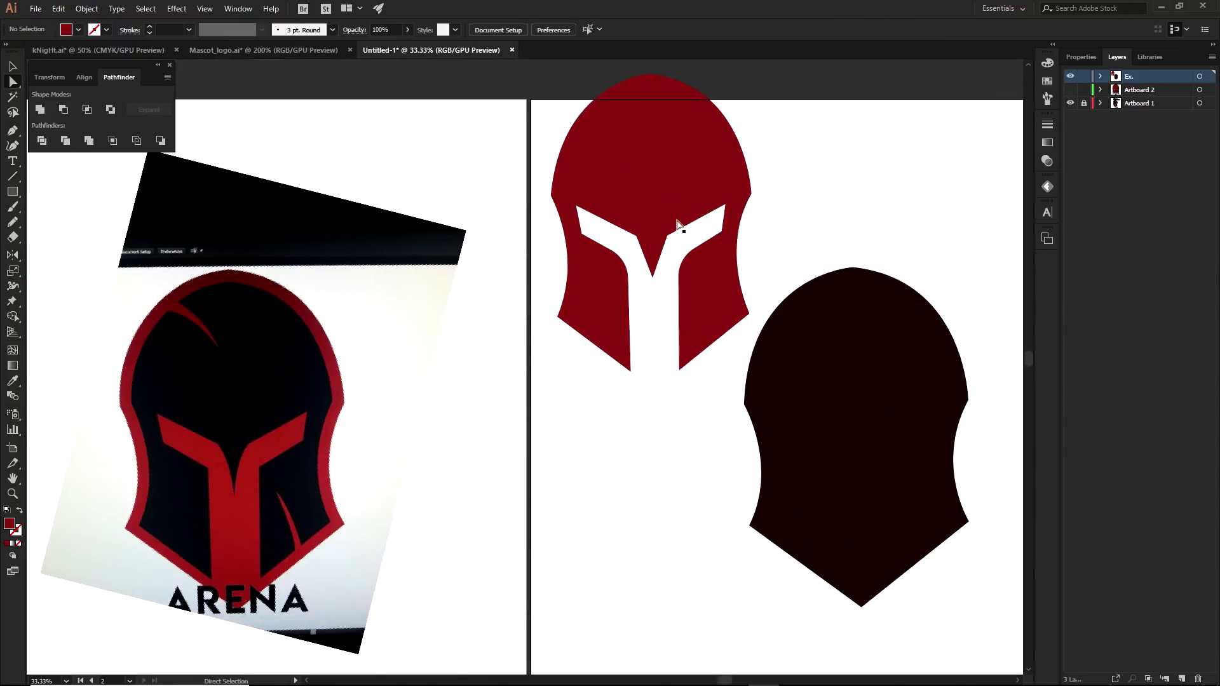
key("ctrl+z")
key("ctrl+z")
key("ctrl+z")
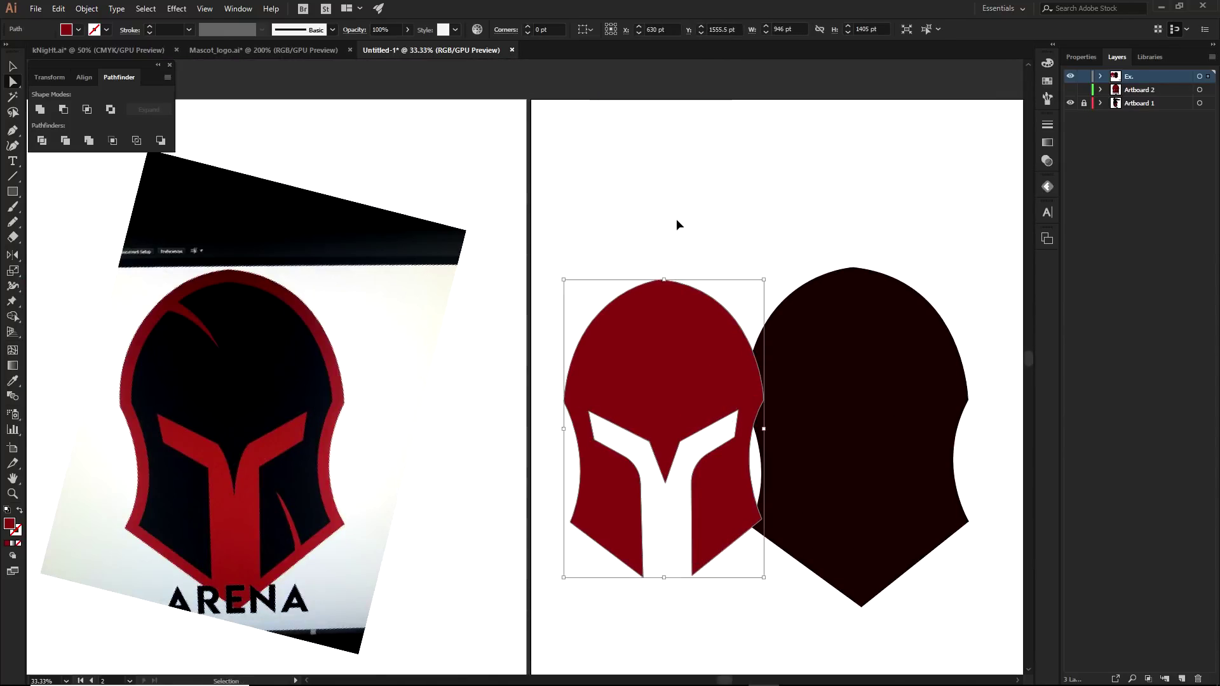
key("ctrl+z")
Cut the dark red inner shape out of the outer silhouette, leaving one hollow dark outline with the visor
left_click_drag(675, 222, 900, 461)
key("Delete")
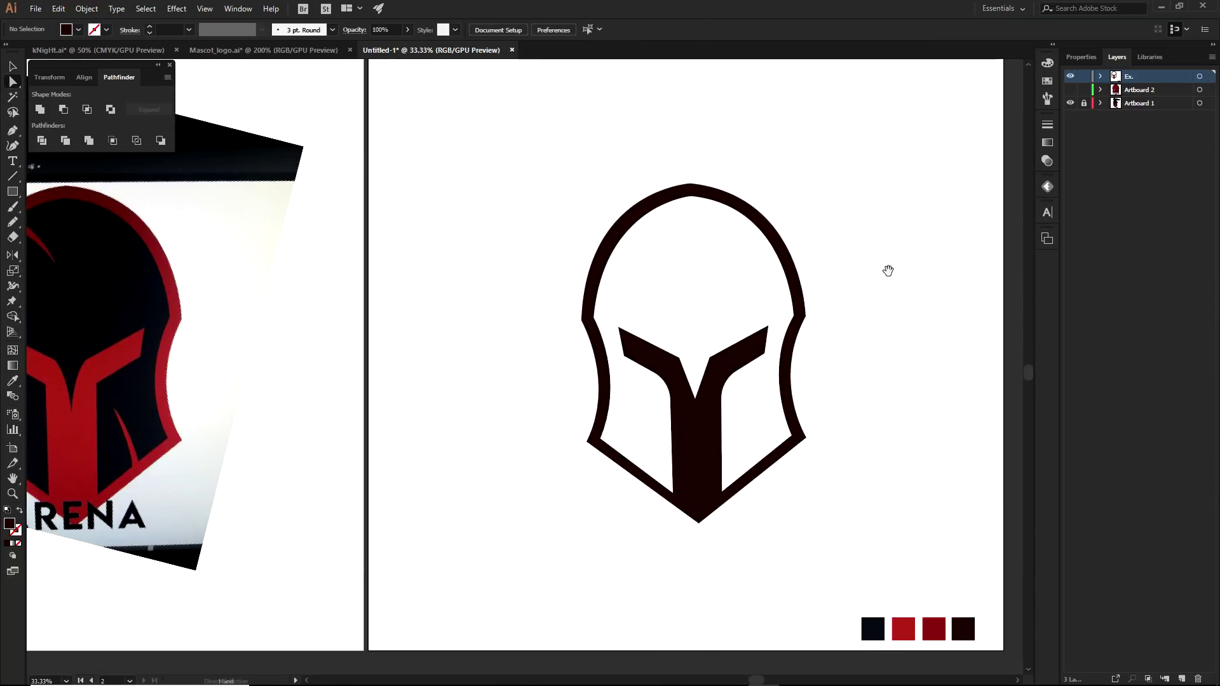
scroll(890, 319, "up", 2)
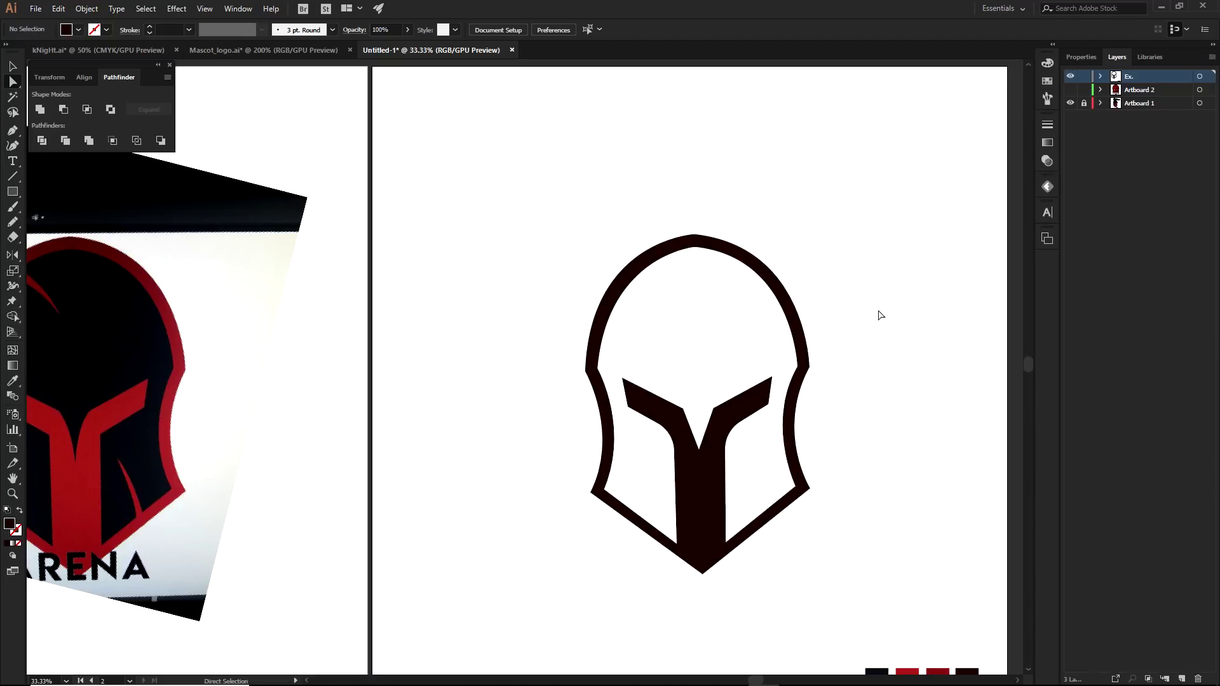
left_click_drag(504, 180, 878, 600)
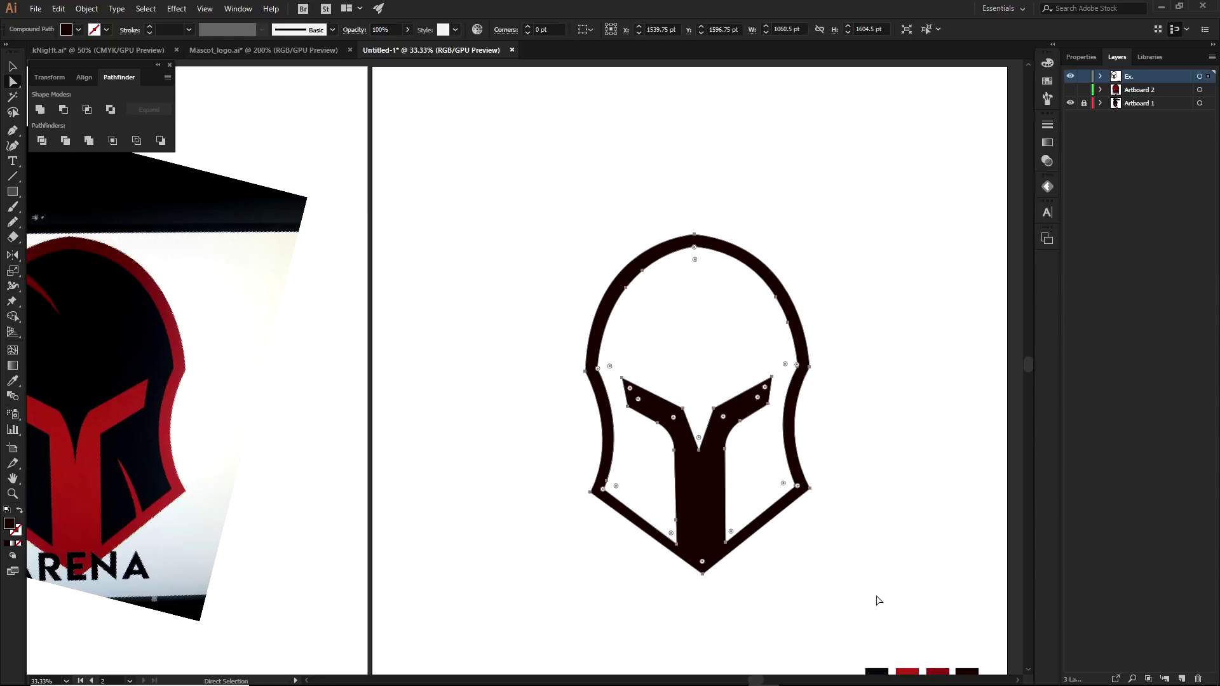
left_click(836, 582)
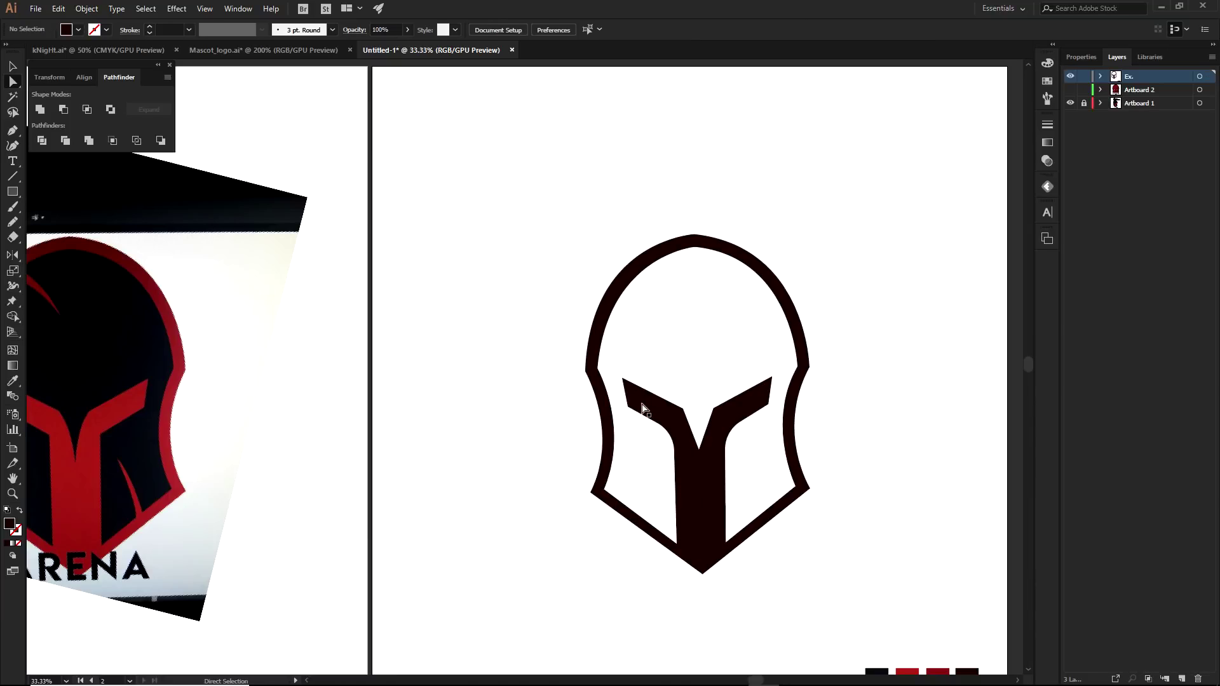
Draw a jagged dark crack with the Pen tool, running down from the helmet outline's upper-left inner edge
key("p")
scroll(696, 318, "up", 2)
left_click(557, 258)
left_click(592, 276)
left_click(612, 341)
left_click(607, 272)
left_click(588, 219)
left_click(730, 437, "ctrl")
left_click_drag(749, 408, 646, 218)
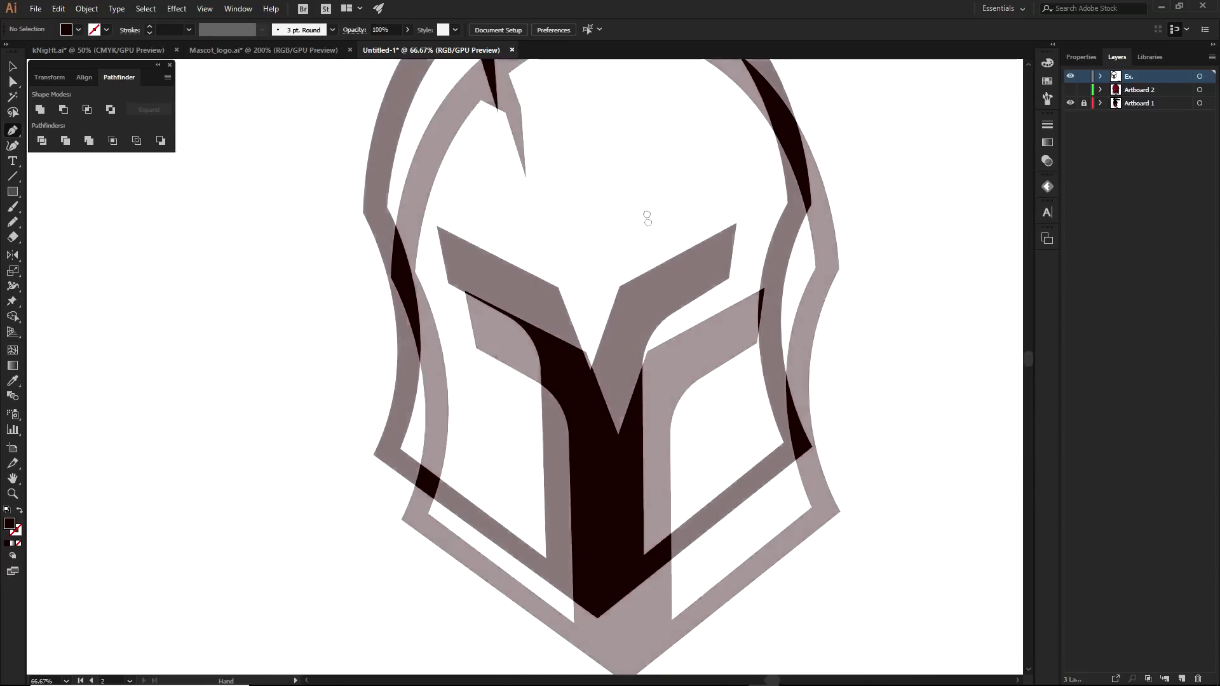
Draw a jagged dark crack with the Pen tool, rising from the outline's lower-right edge into the cheek area
scroll(647, 218, "up", 1)
key("p")
left_click(686, 531)
left_click(680, 488)
left_click(680, 438)
left_click(671, 420)
left_click(699, 448)
left_click(758, 493)
left_click(757, 537, "ctrl")
left_click_drag(616, 544, 873, 556)
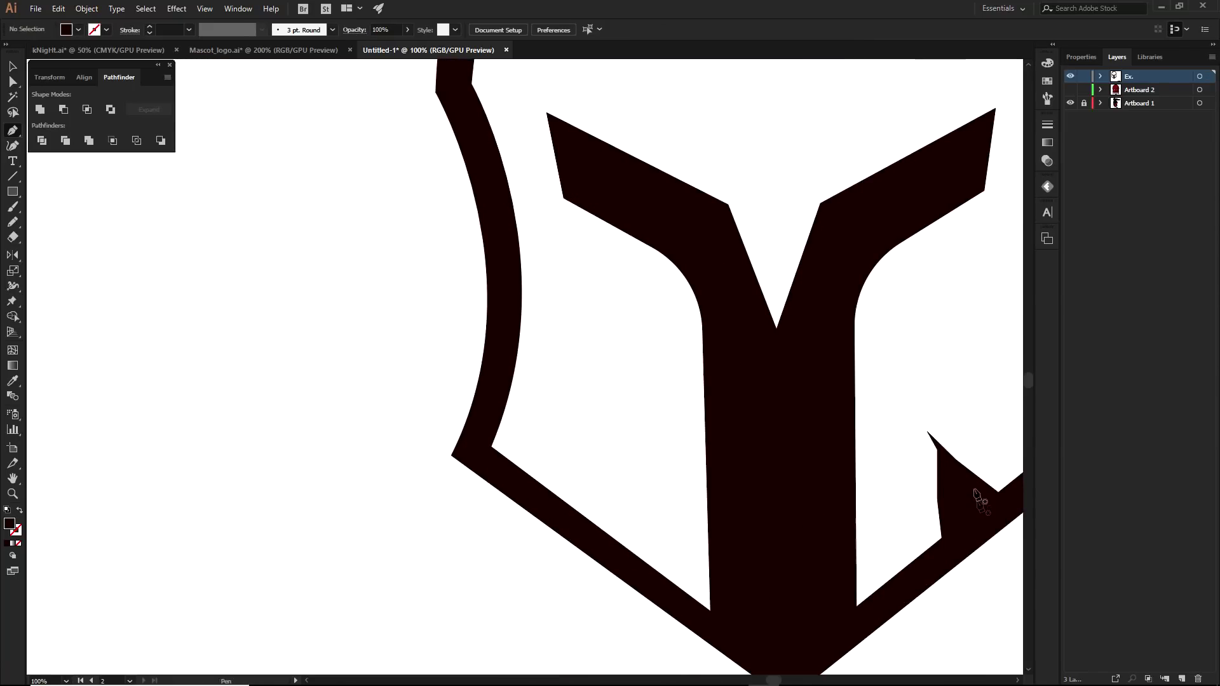
left_click(939, 460, "ctrl")
left_click(413, 457, "ctrl")
Draw a jagged dark crack with the Pen tool, pointing inward from the helmet's lower-left corner
scroll(489, 429, "up", 1)
left_click(480, 450)
left_click(564, 410)
left_click(590, 416)
left_click(656, 391)
left_click(503, 485)
scroll(503, 485, "down", 3)
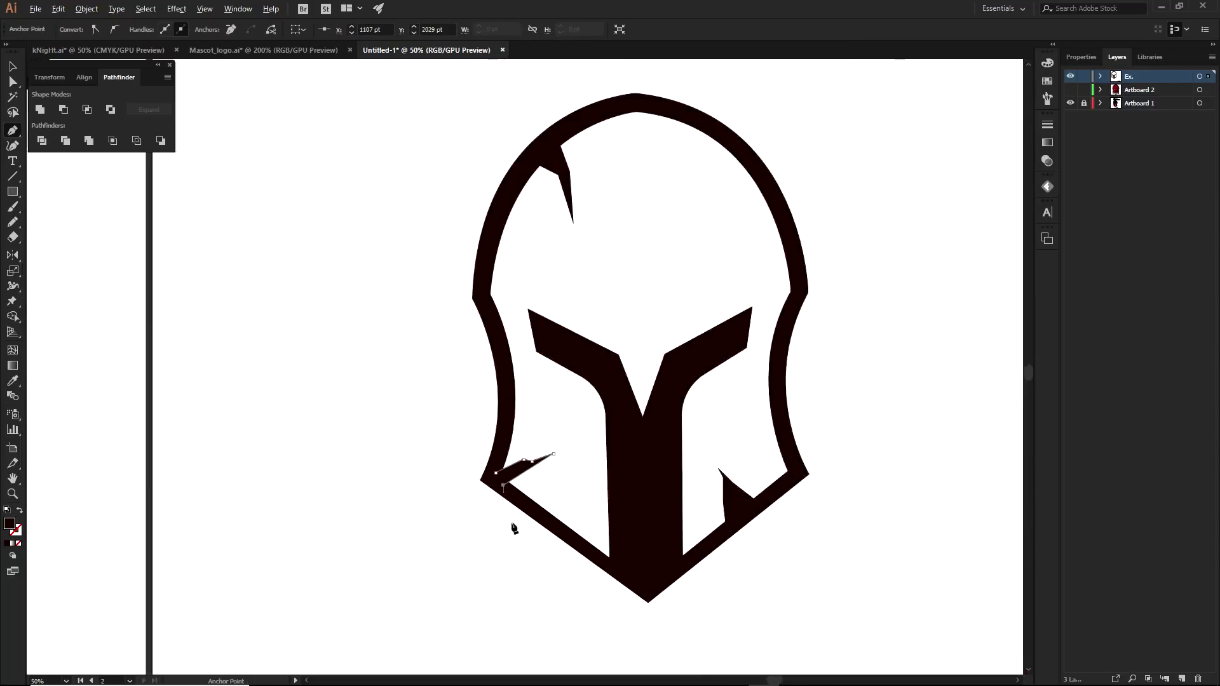
left_click(514, 527, "ctrl")
Draw a thin triangular crack with the Pen tool at the helmet outline's upper-right inner edge
scroll(730, 381, "up", 3)
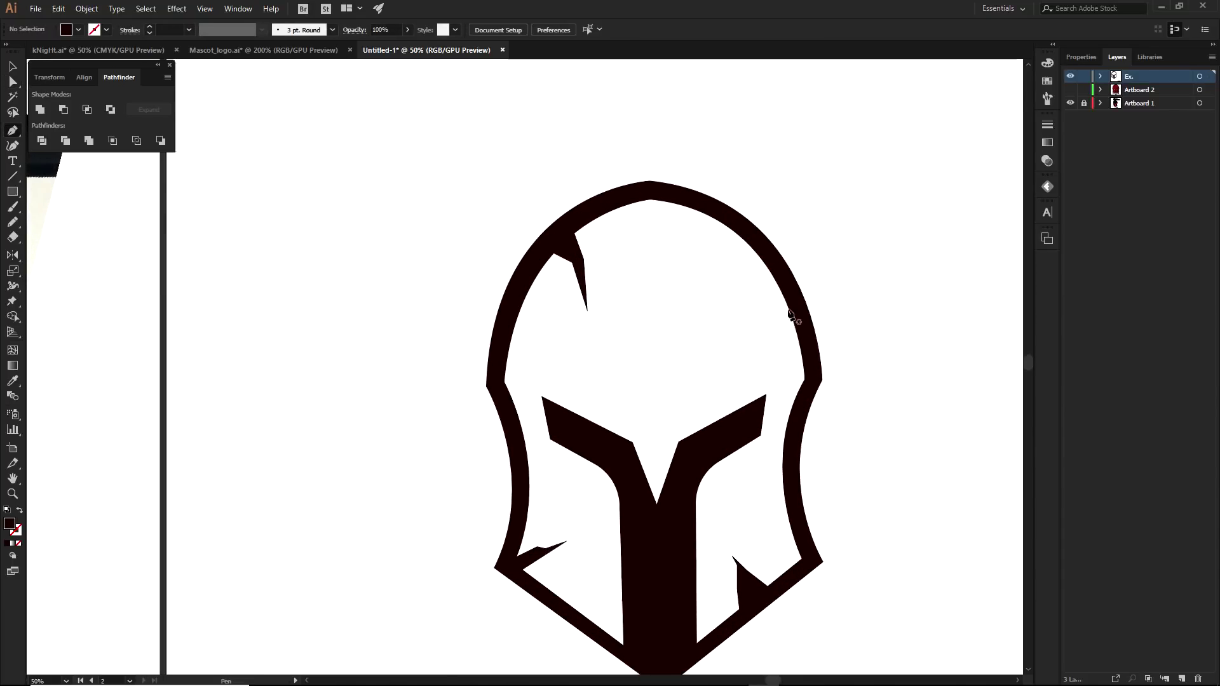
scroll(790, 323, "up", 3)
left_click(769, 253)
left_click(683, 340)
left_click(773, 254)
left_click(847, 250, "ctrl")
scroll(846, 250, "down", 3)
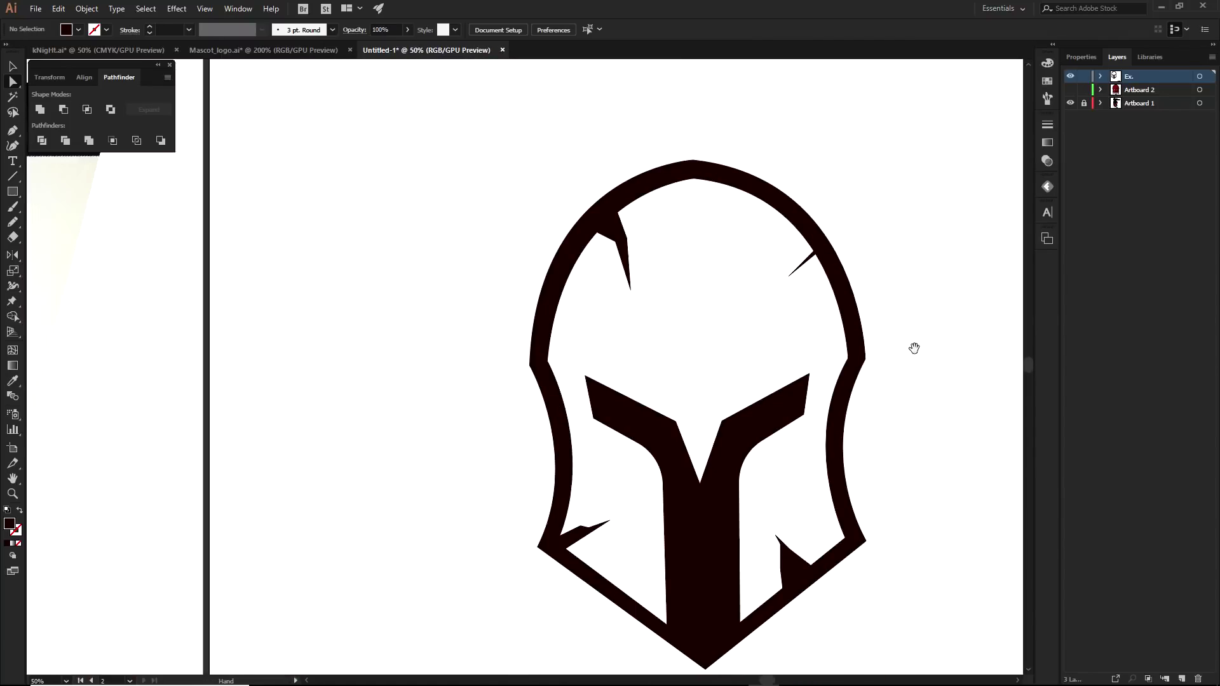
Widen and lengthen the upper-right crack by moving its upper base anchor up the outline and its tip inward
scroll(815, 258, "up", 3)
left_click(814, 246, "ctrl")
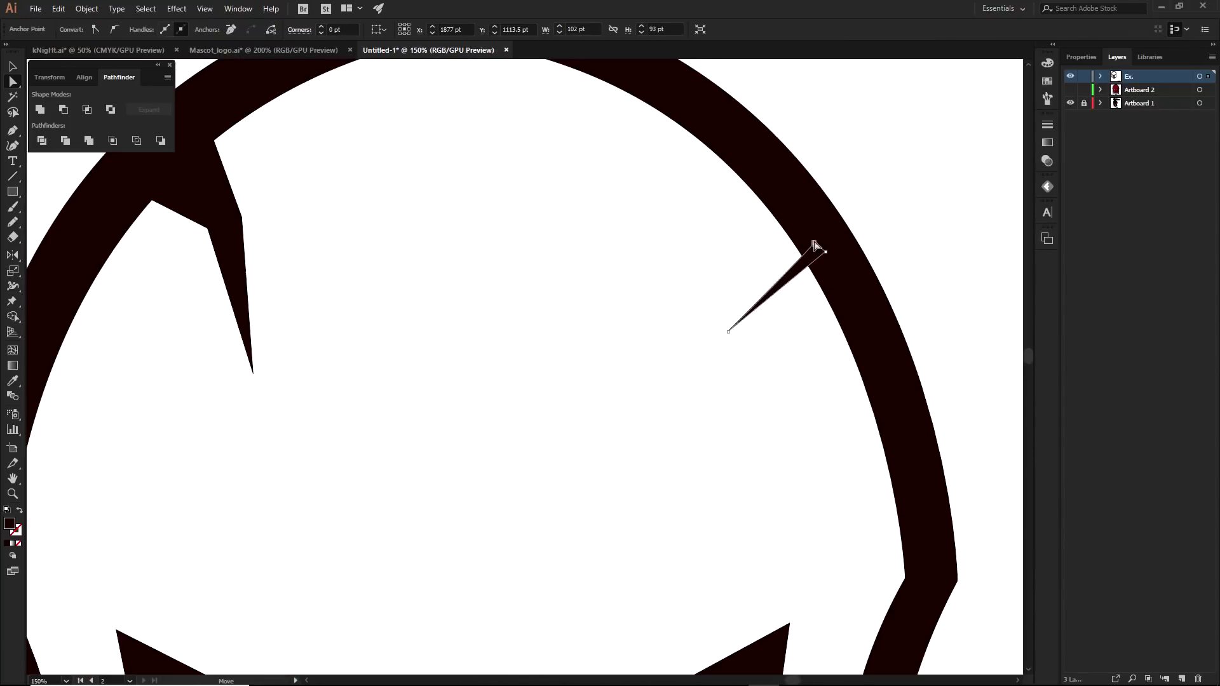
left_click_drag(813, 245, 800, 201)
left_click_drag(728, 330, 712, 341)
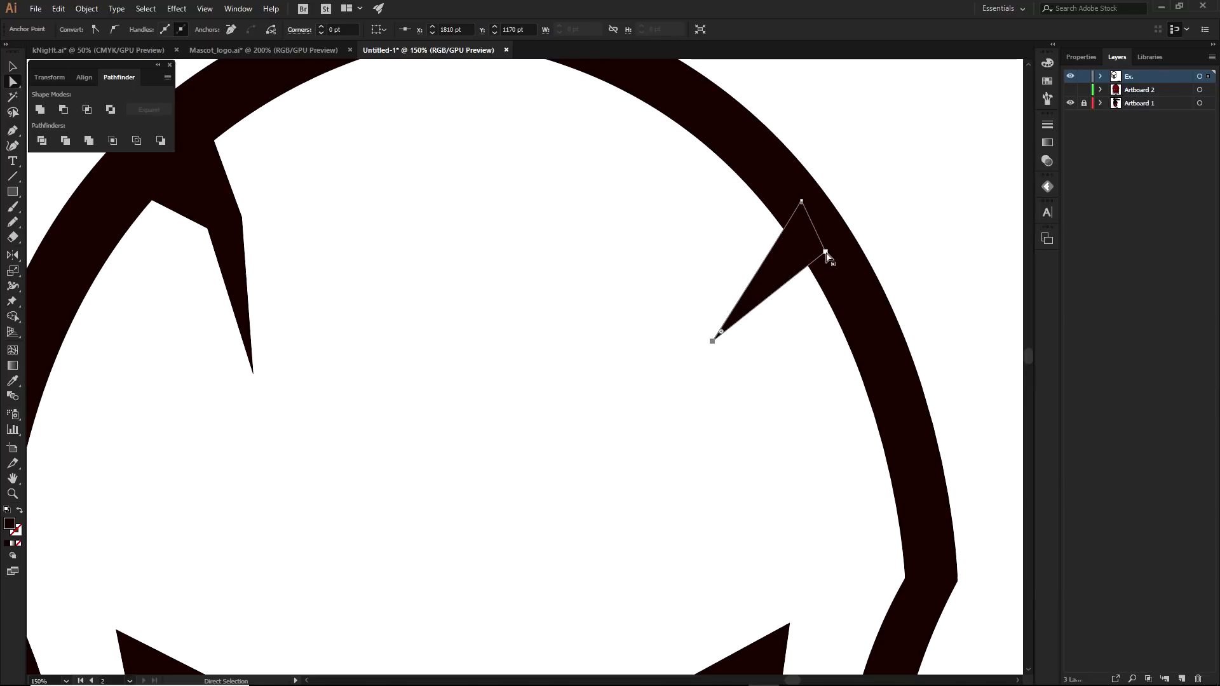
left_click(901, 217)
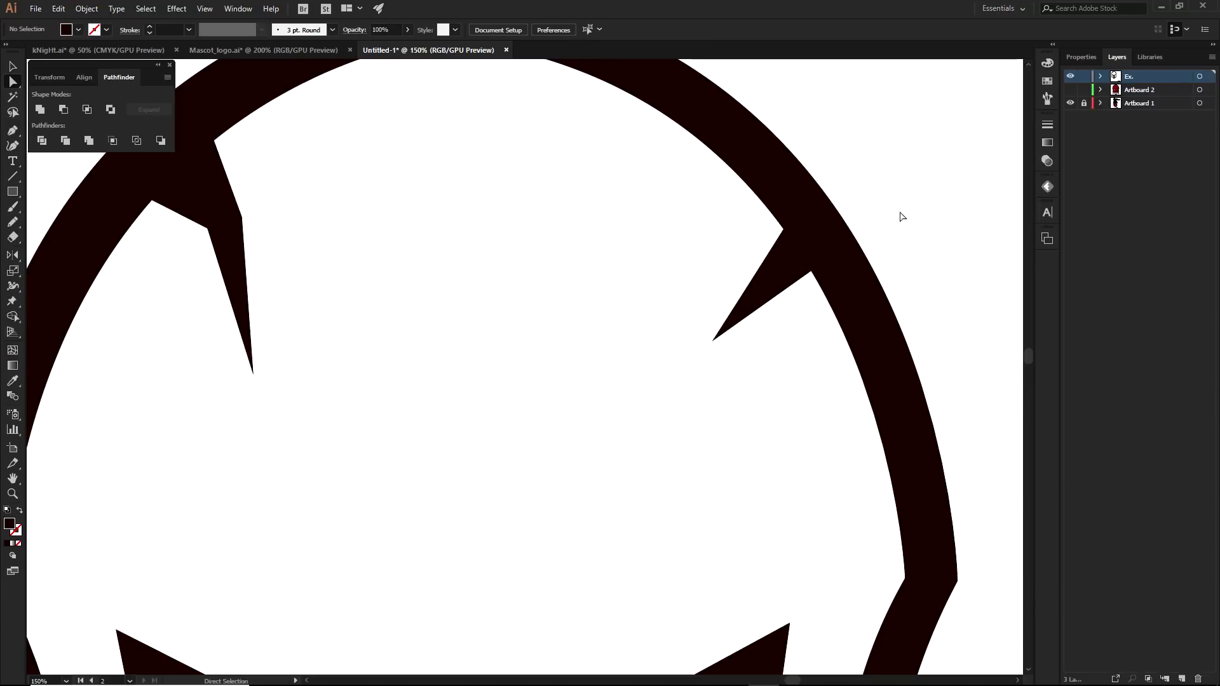
Shift the lower base anchor of the lower-left crack further into the outline so the two join cleanly
key("ctrl+alt+0")
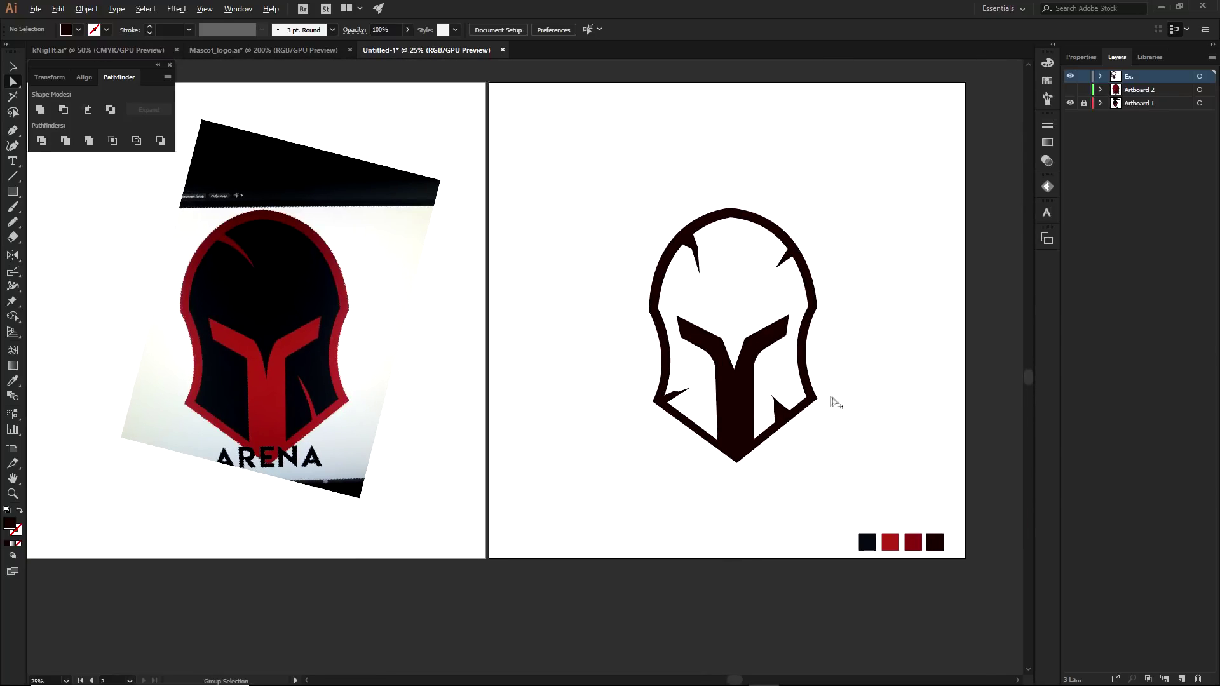
scroll(640, 420, "up", 4)
left_click(700, 438)
left_click_drag(700, 439, 703, 444)
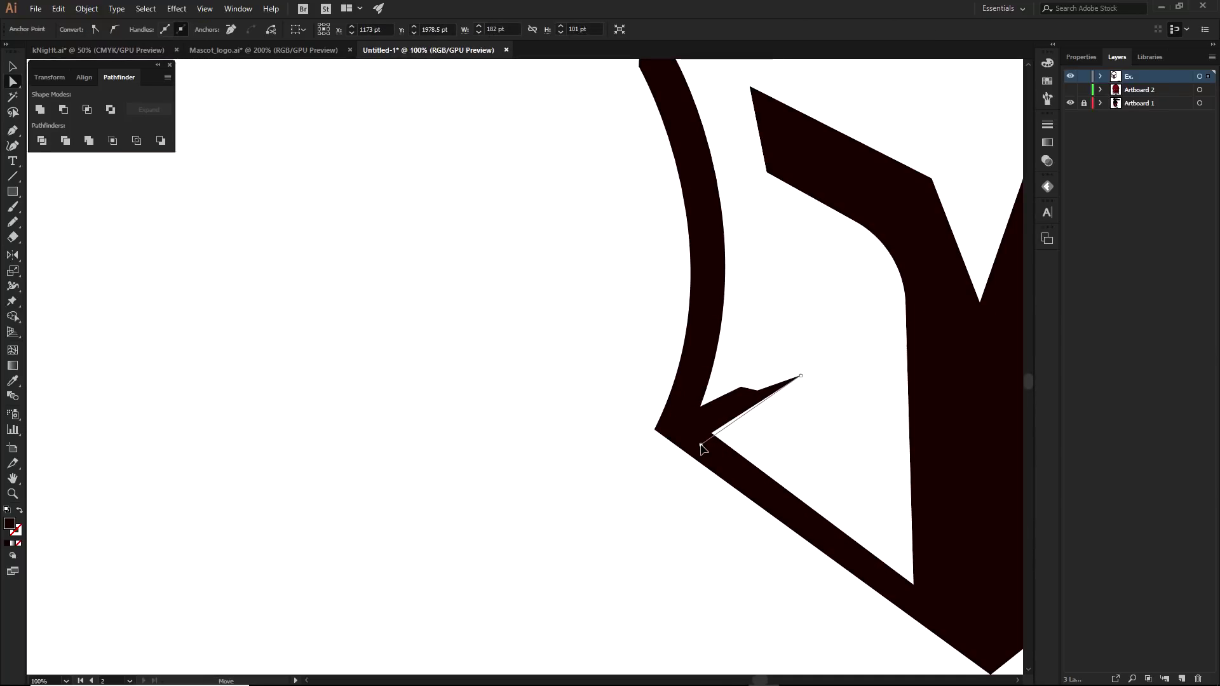
left_click(698, 489)
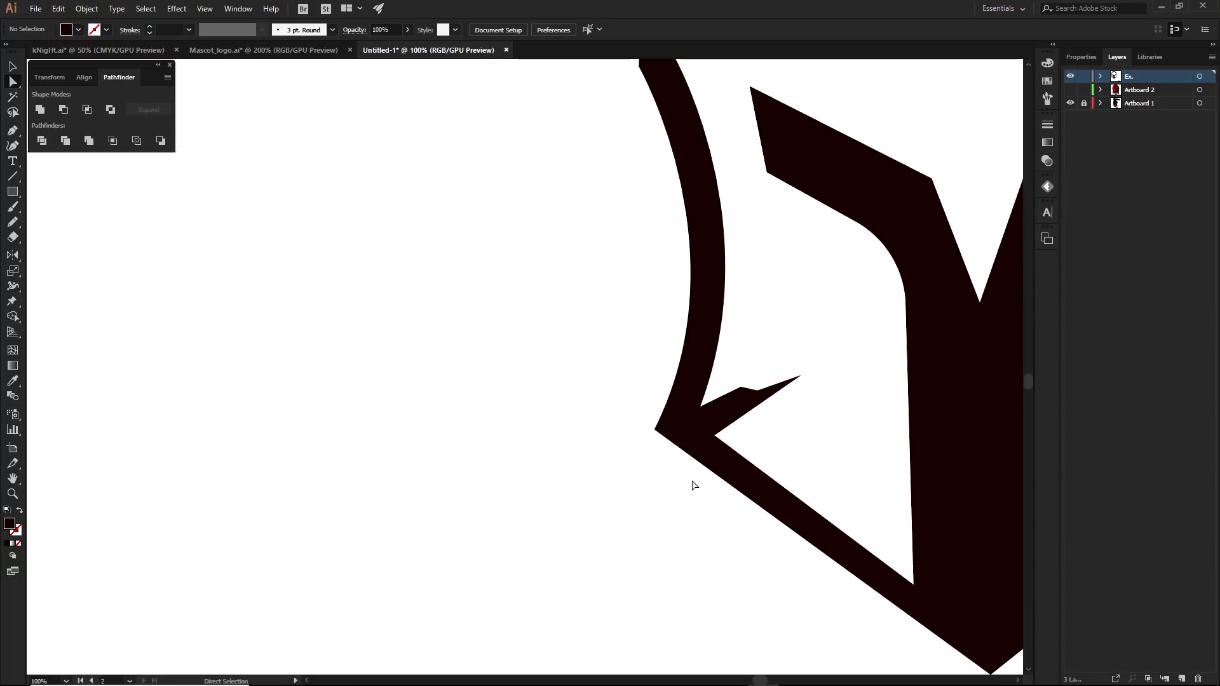
scroll(694, 486, "down", 2)
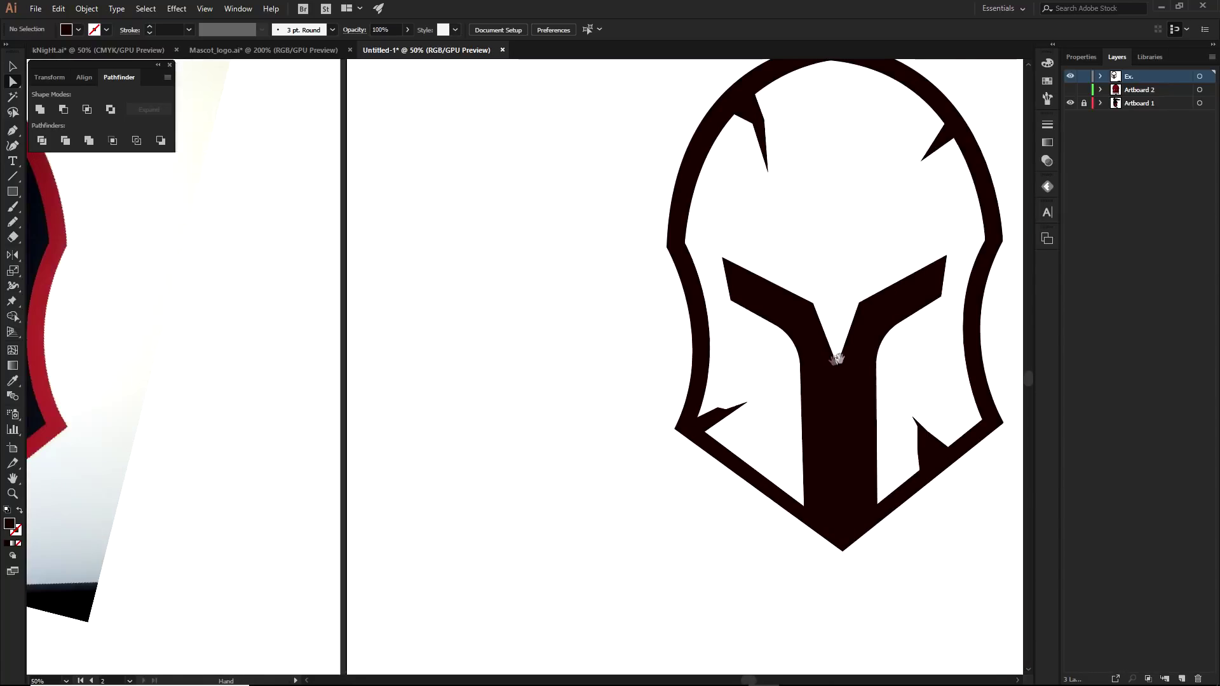
Try a smaller, narrower upper-right crack by moving its anchor points, and undo the changes
left_click(865, 152)
left_click_drag(882, 135, 858, 155)
scroll(902, 140, "up", 6)
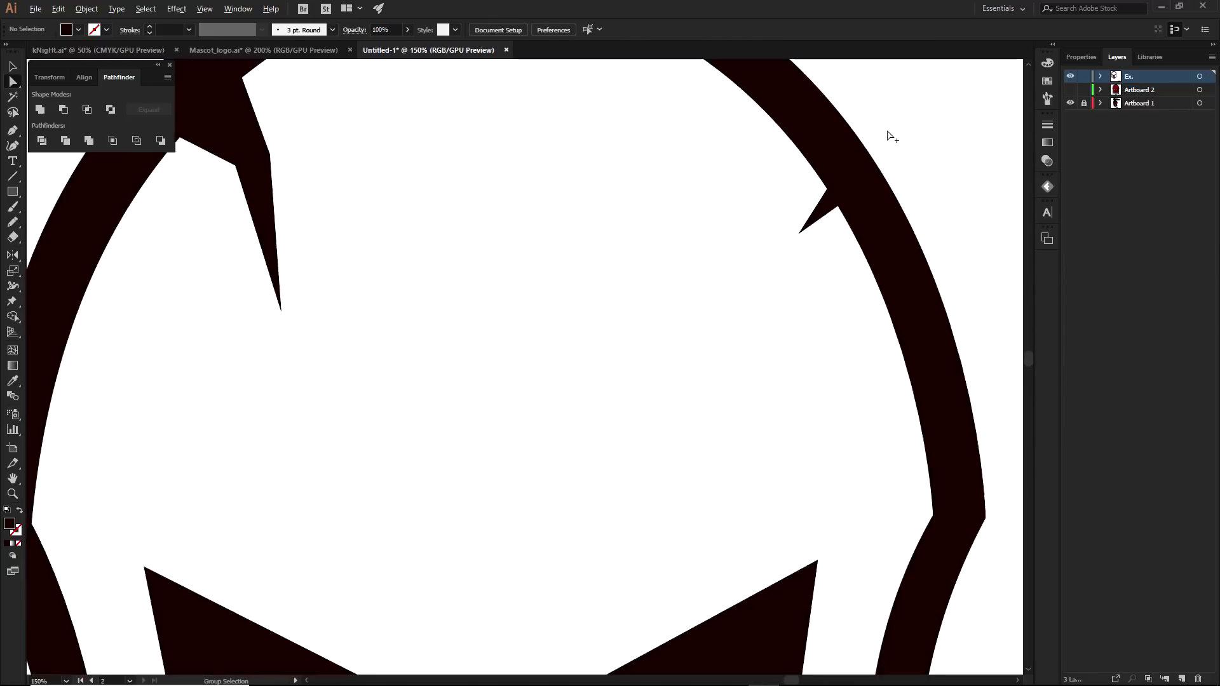
left_click(866, 155)
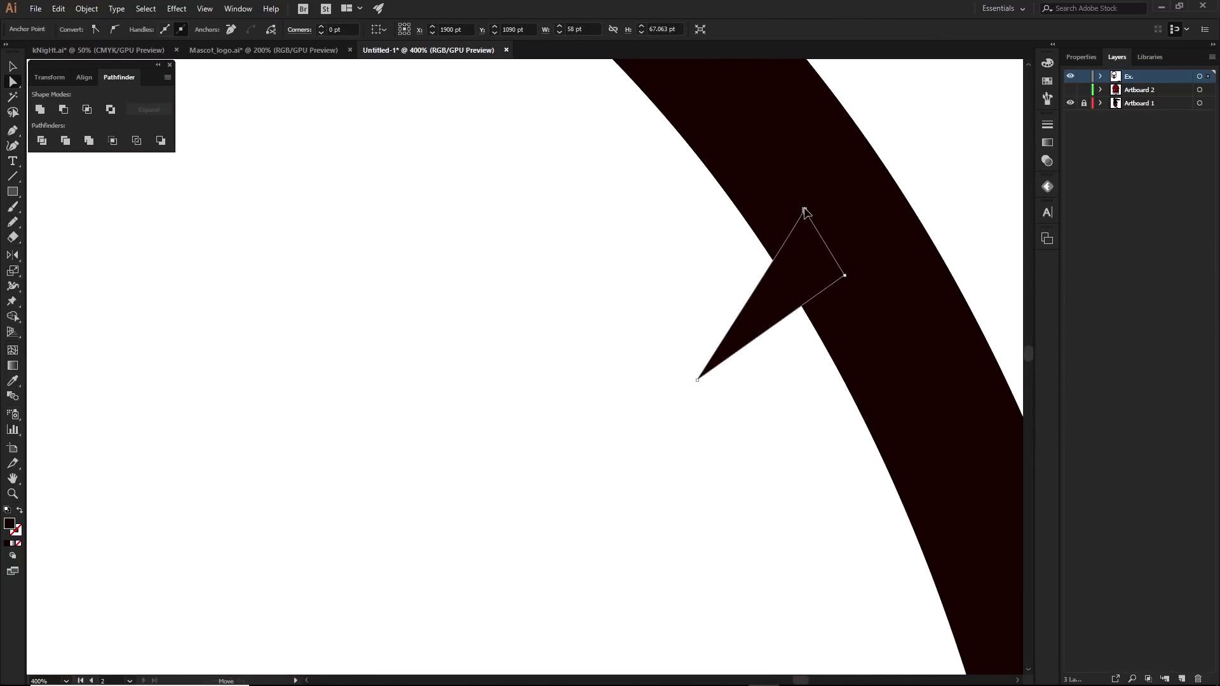
left_click_drag(809, 220, 834, 267)
left_click(966, 185)
scroll(966, 185, "down", 7)
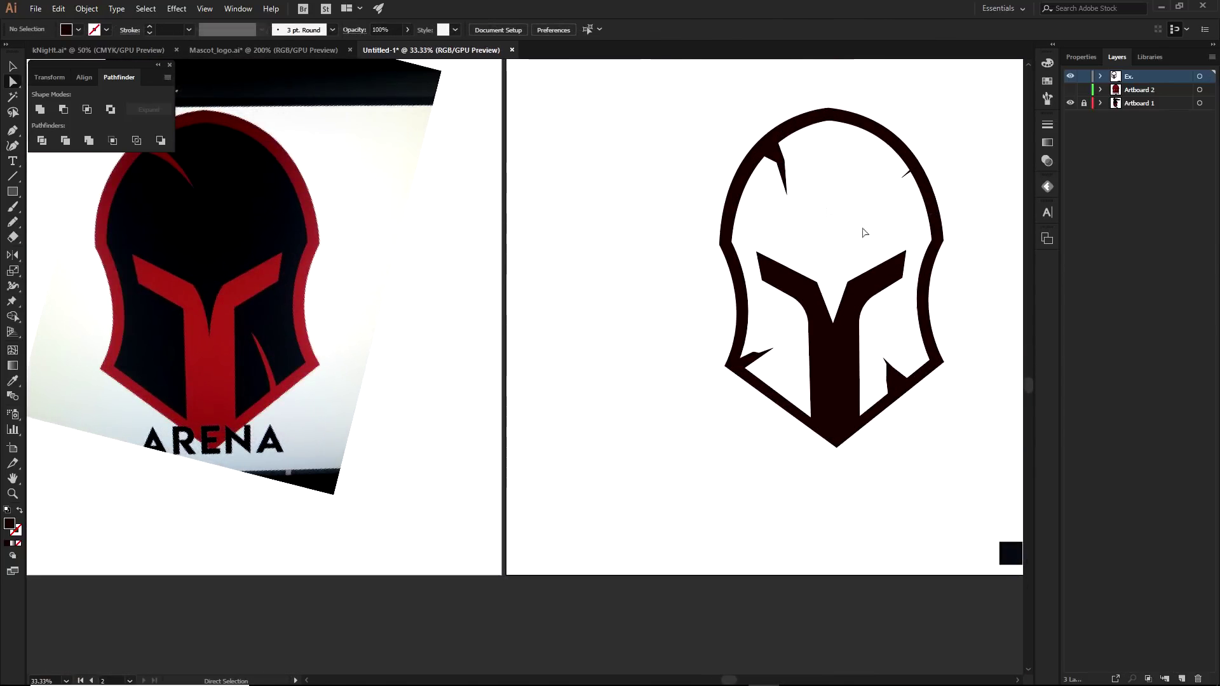
left_click(904, 172)
left_click(968, 136, "ctrl")
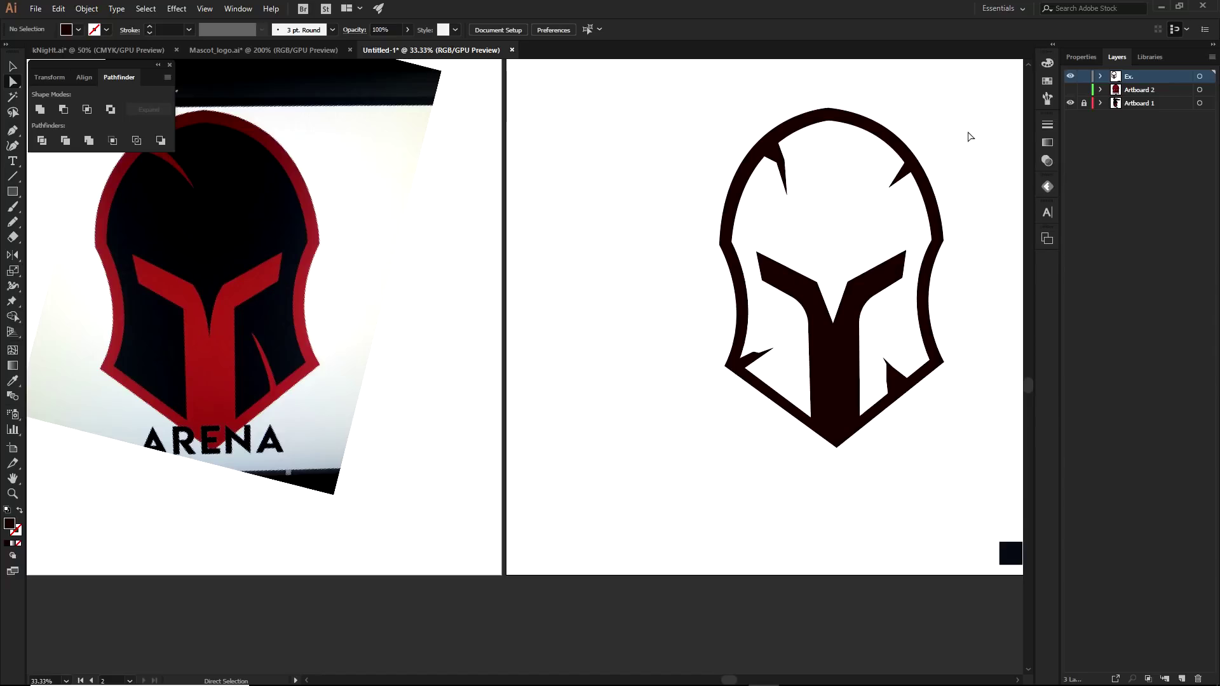
scroll(798, 326, "up", 4)
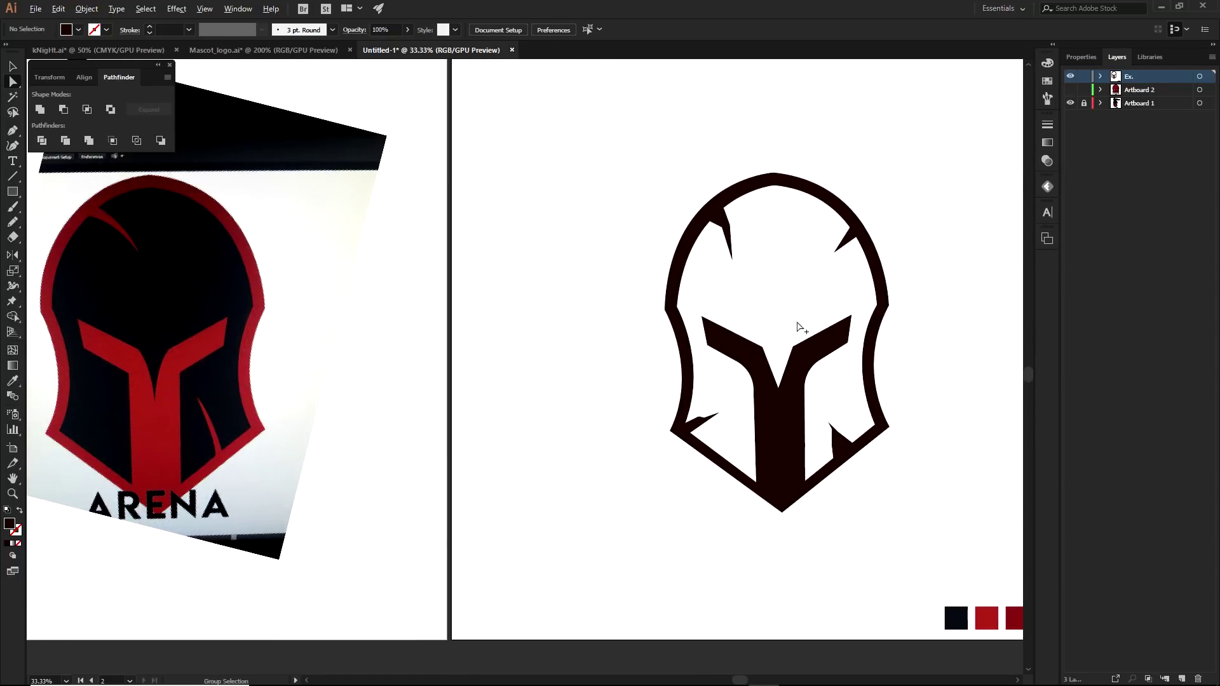
Draw a thin pointed extension with the Pen tool along the left brow's upper edge, extending past its outer corner
key("p")
left_click_drag(583, 400, 773, 485)
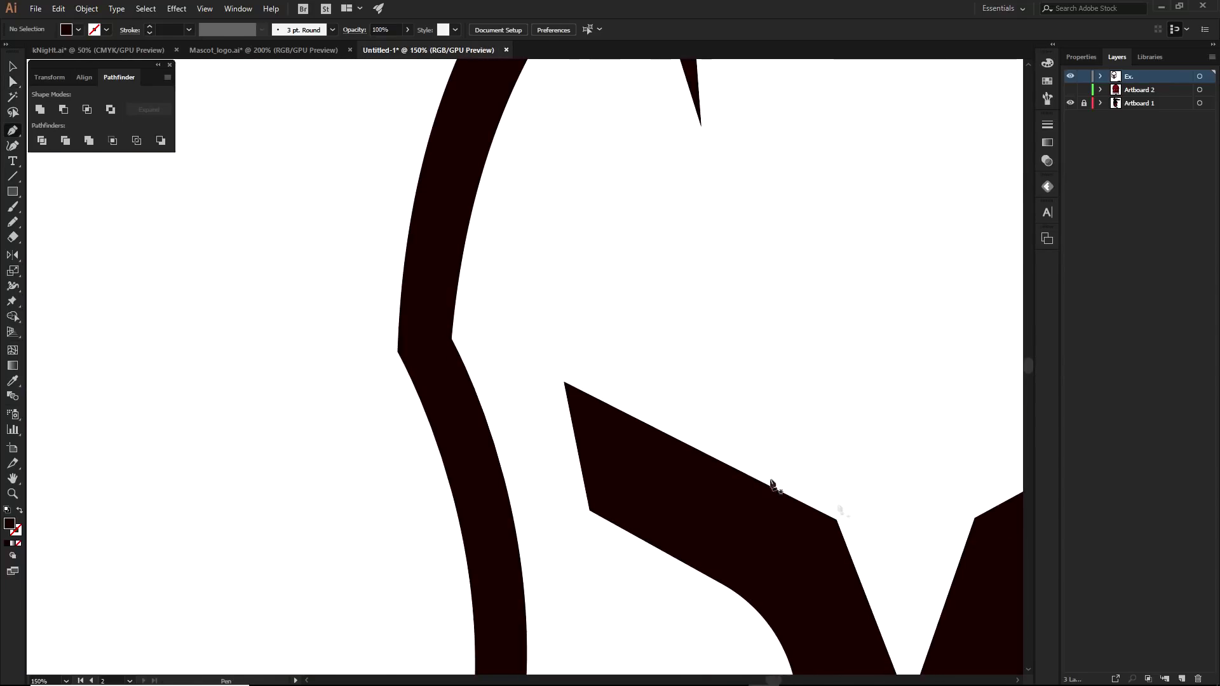
left_click(834, 519)
left_click(527, 364)
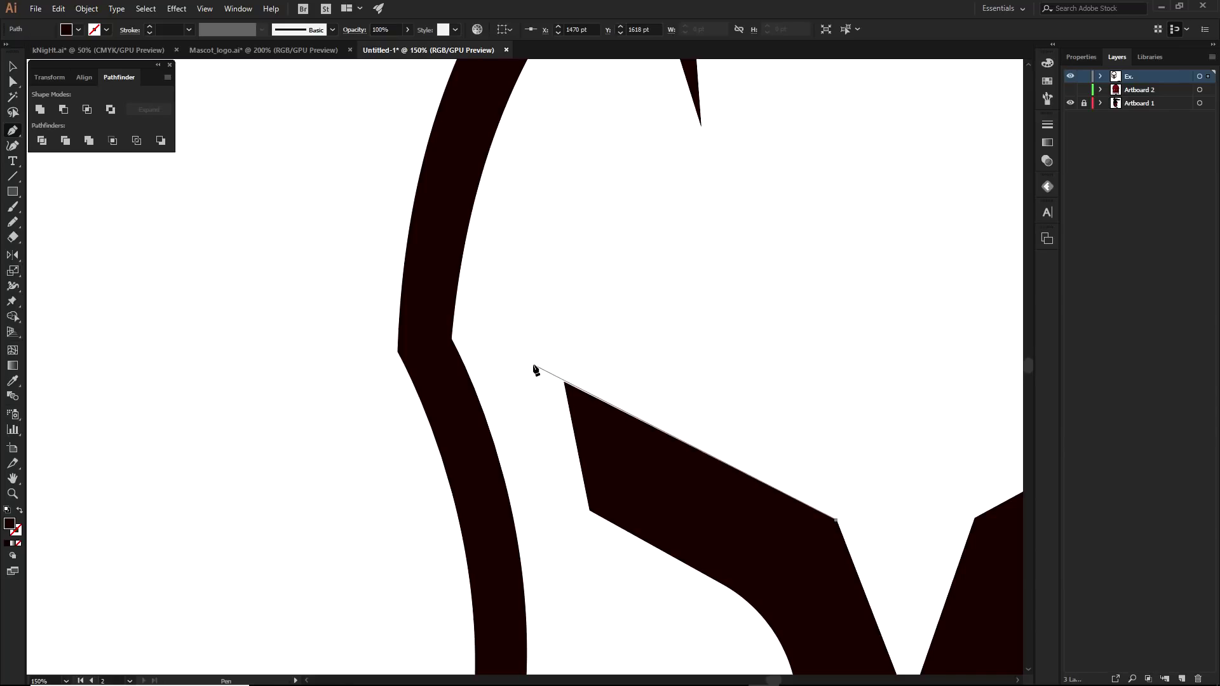
left_click(608, 428)
key("a")
left_click(422, 484)
scroll(484, 460, "down", 2)
left_click_drag(571, 464, 548, 421)
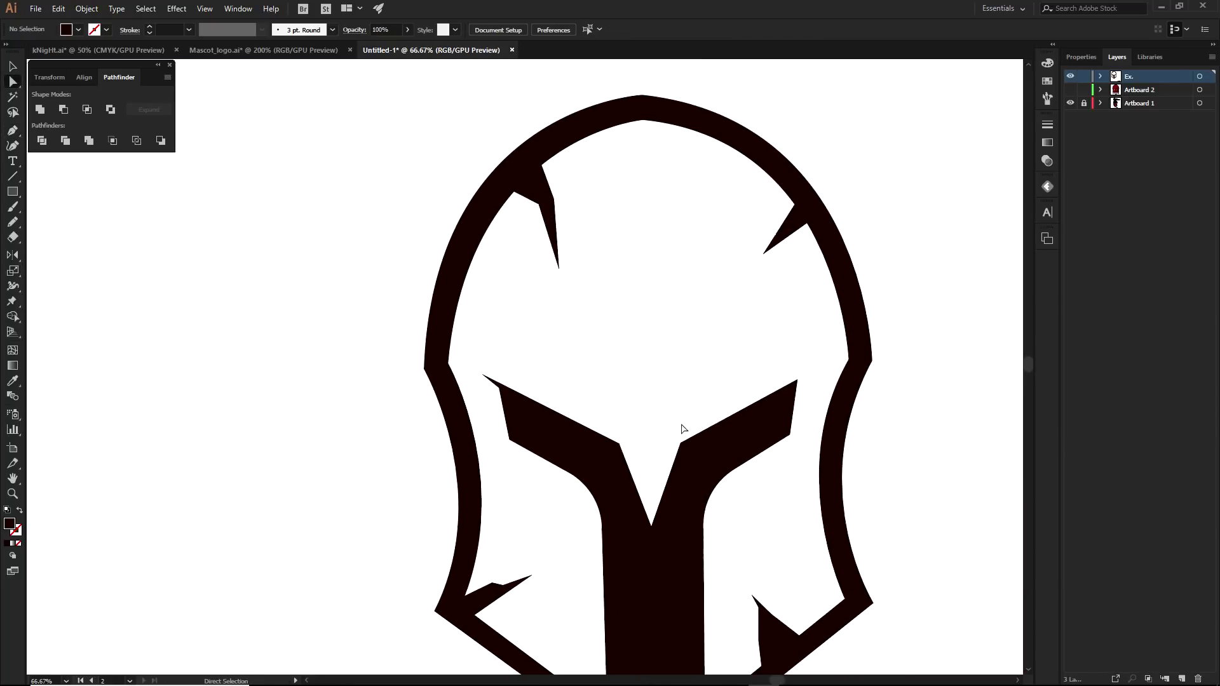
Draw a matching pointed extension with the Pen tool along the right brow's upper edge, past its outer corner
key("p")
key("a")
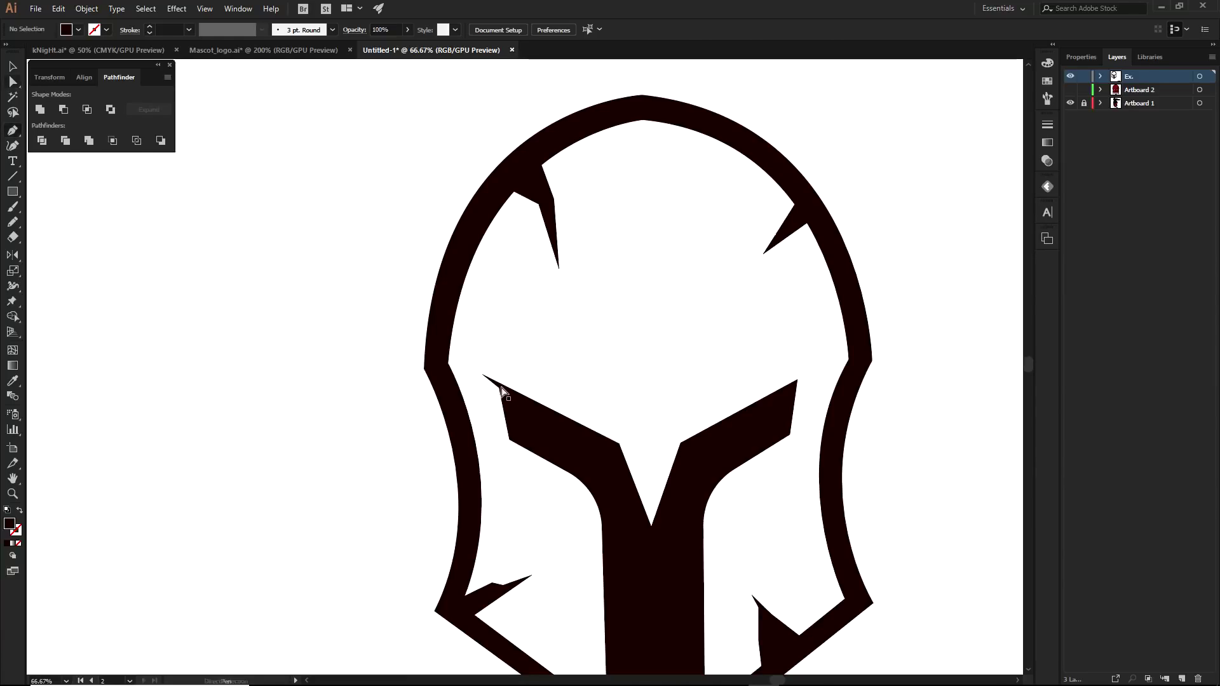
left_click(501, 387)
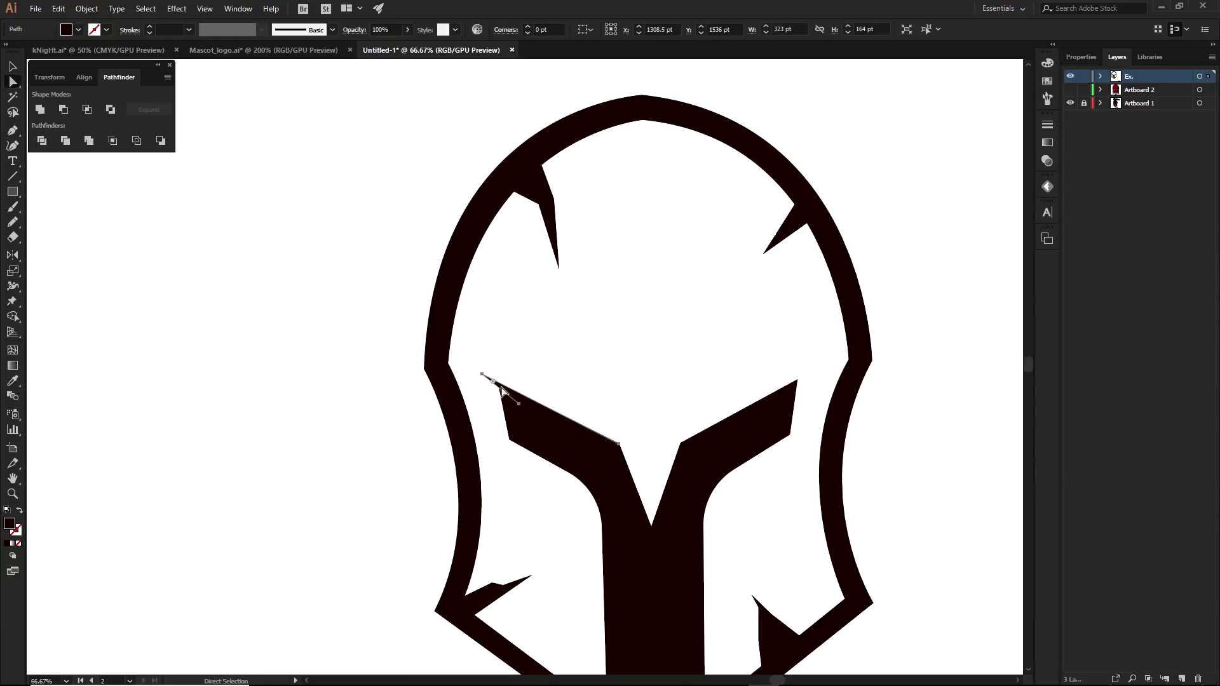
key("p")
left_click(680, 443)
scroll(821, 381, "up", 2)
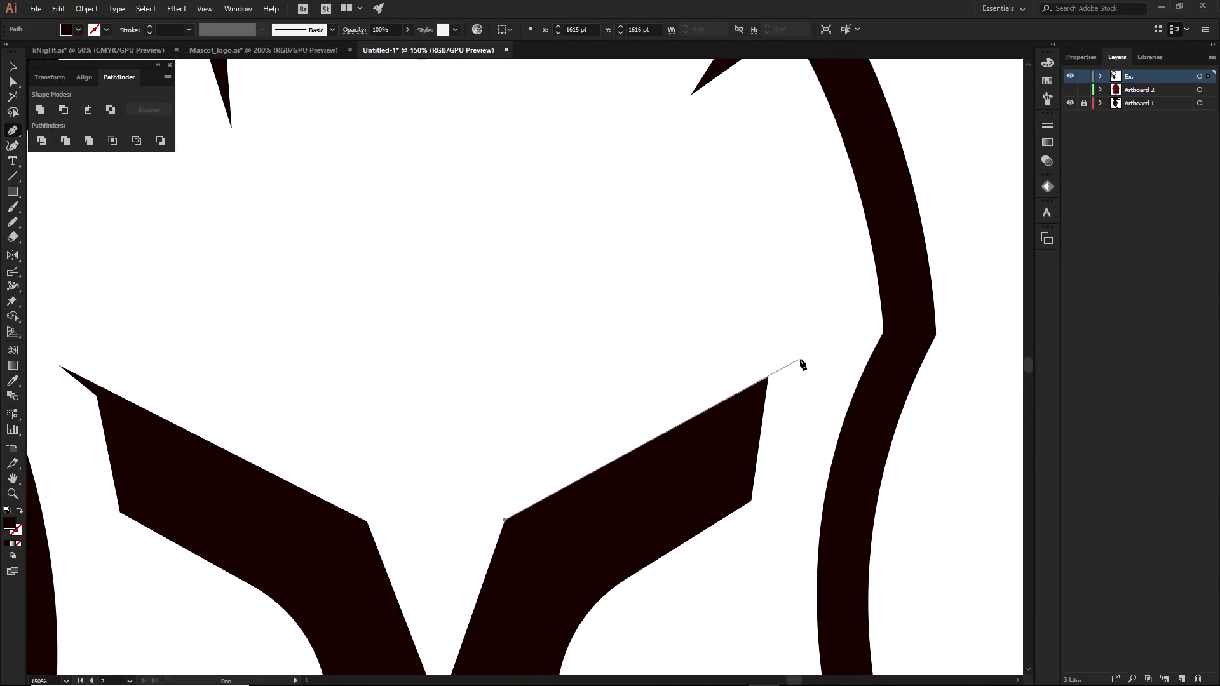
left_click(801, 360)
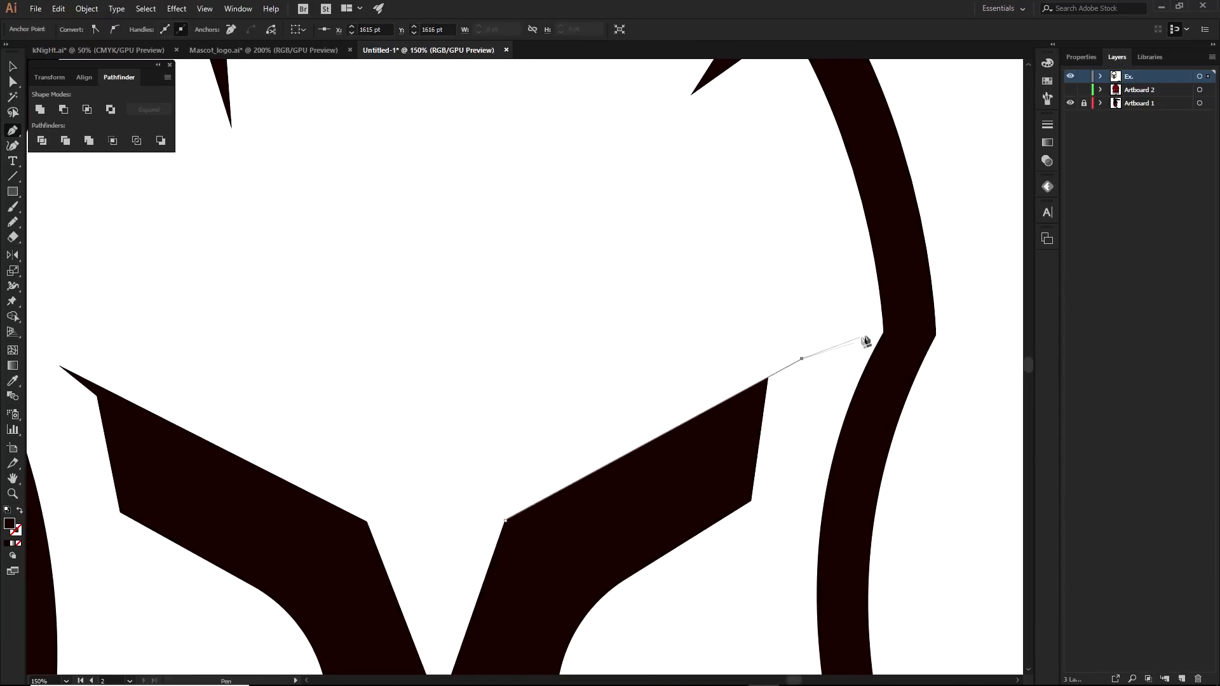
key("a")
scroll(894, 341, "down", 2)
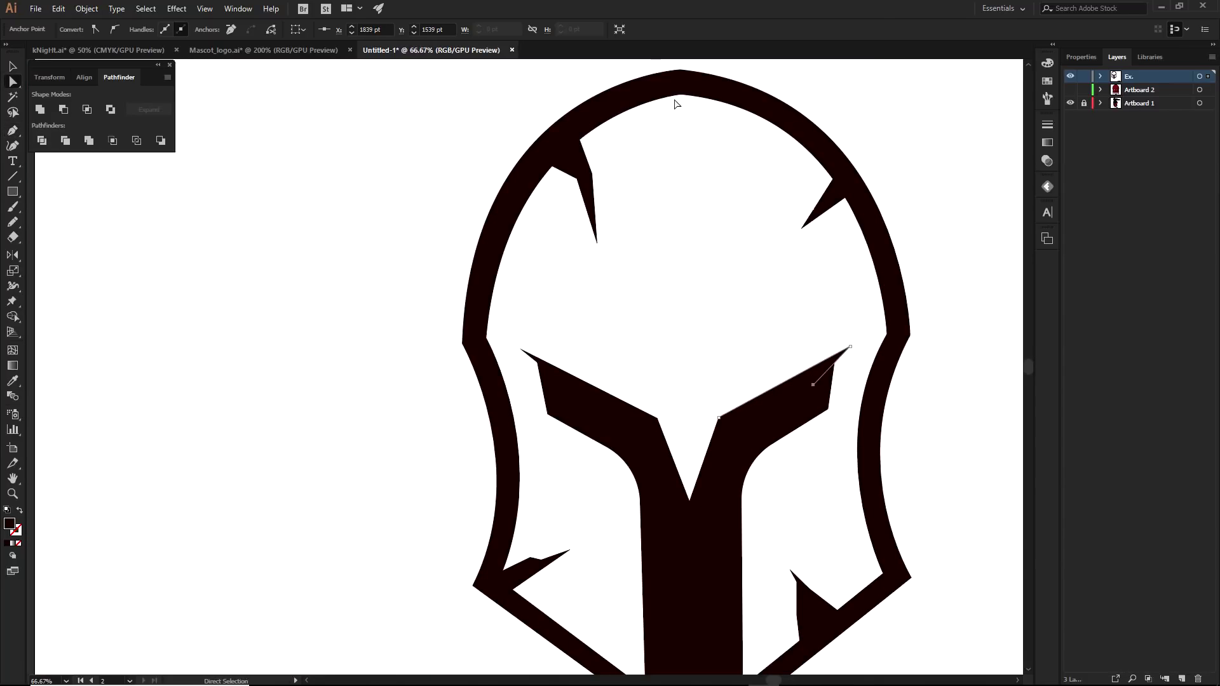
left_click(979, 200)
Examine the brow points up close and compare the whole helmet with the reference photo
scroll(435, 373, "up", 3)
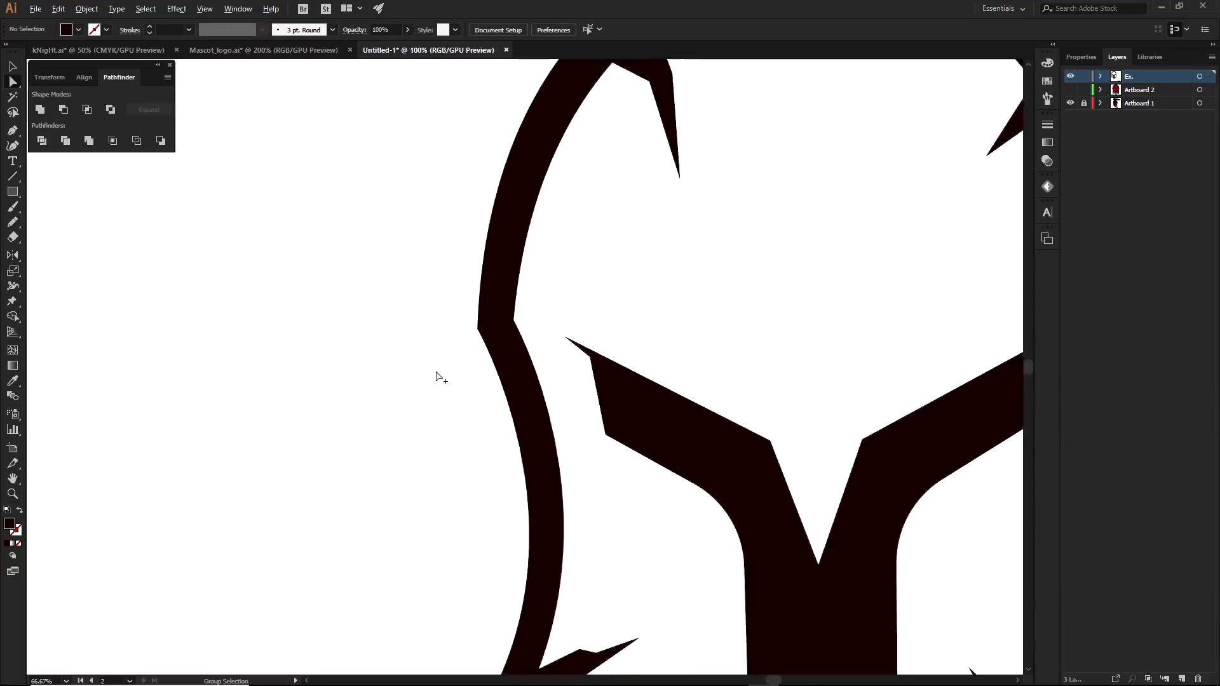
left_click(741, 335)
left_click_drag(802, 389, 800, 398)
left_click(499, 459)
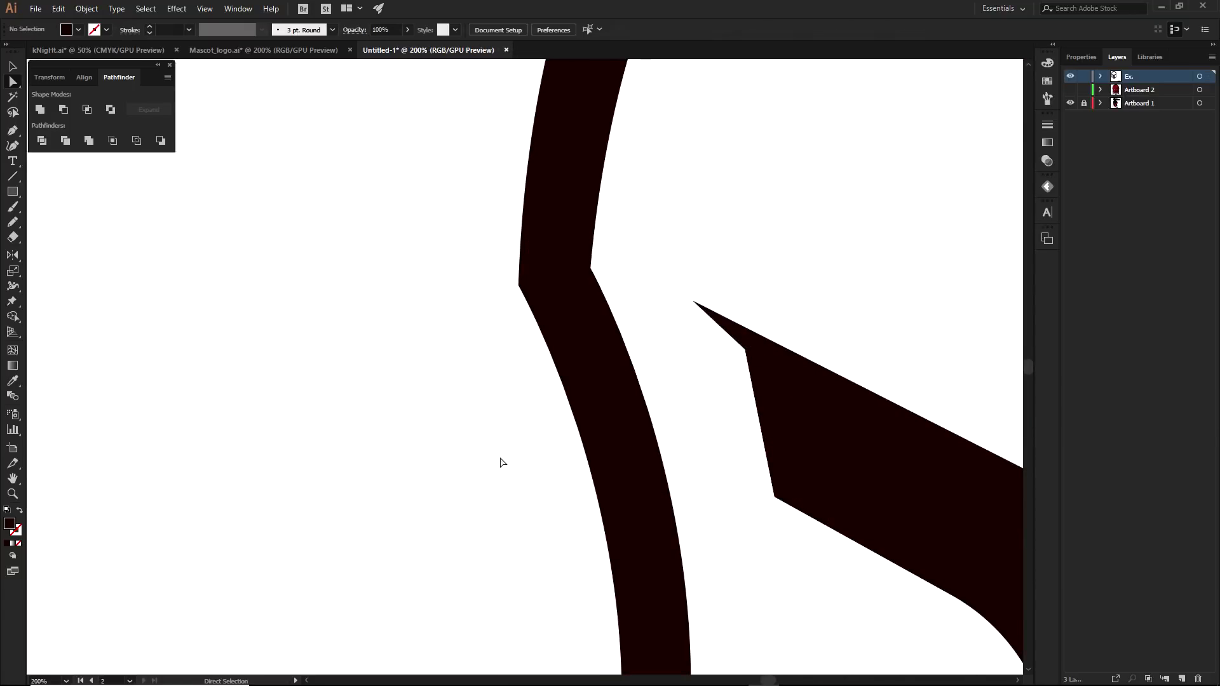
scroll(501, 458, "down", 5)
left_click_drag(642, 466, 670, 403)
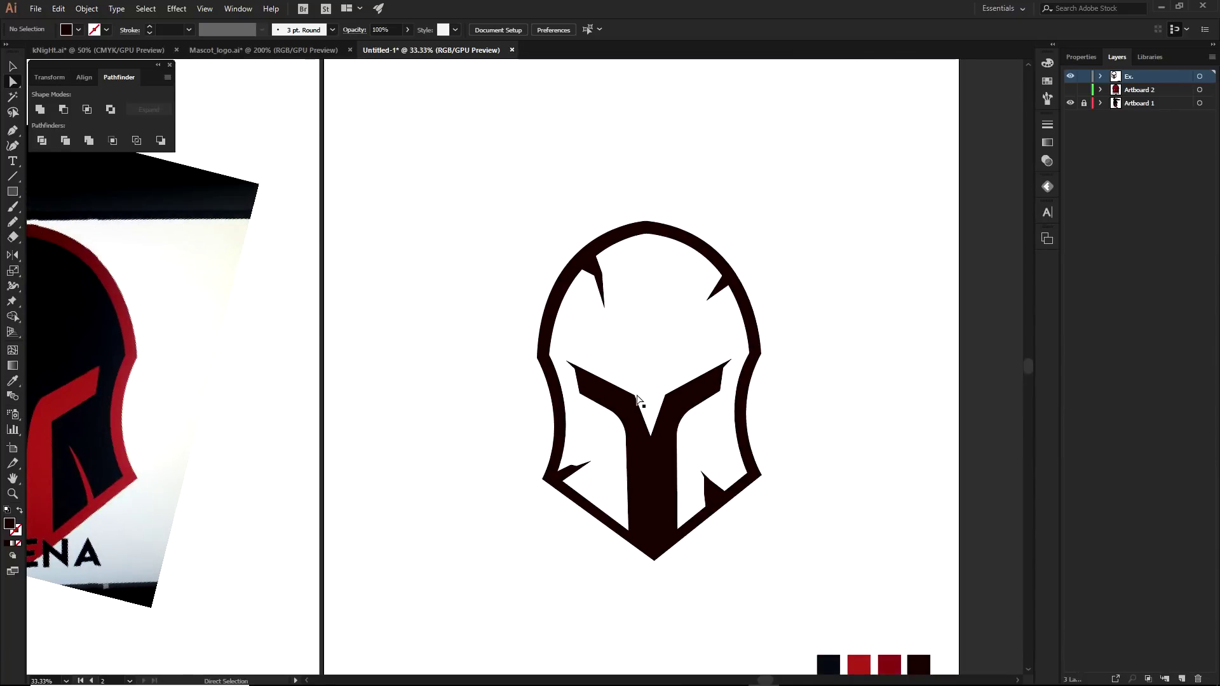
scroll(580, 400, "left", 5)
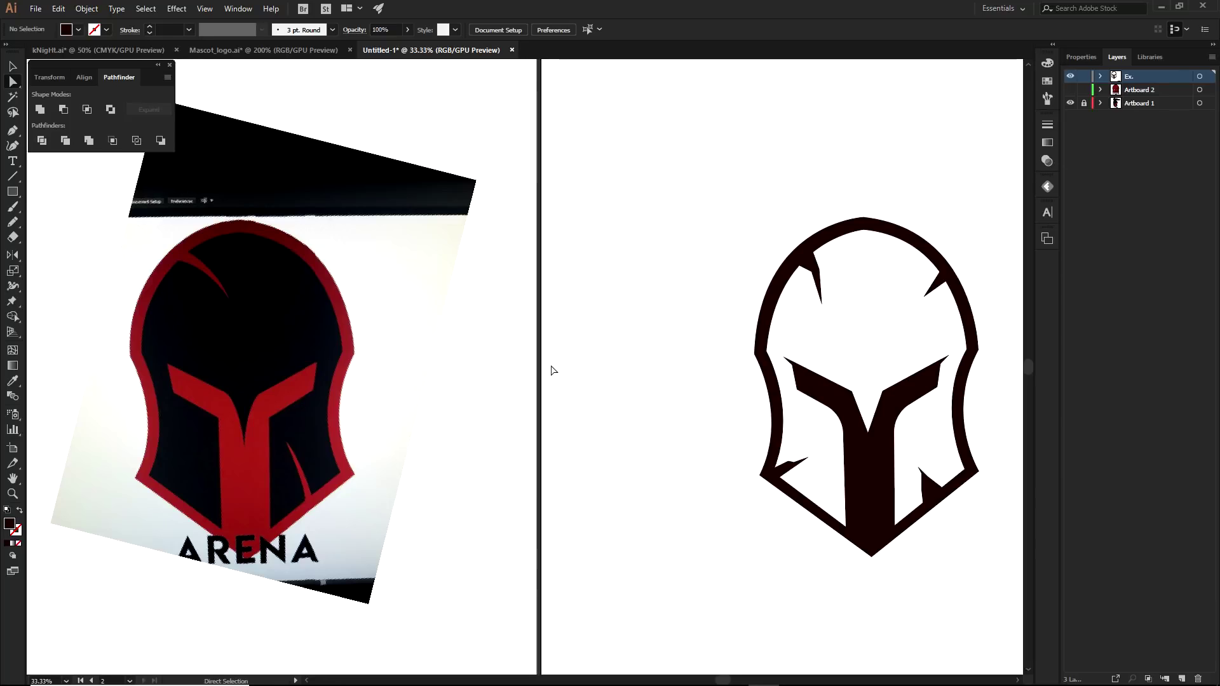
left_click_drag(790, 340, 673, 308)
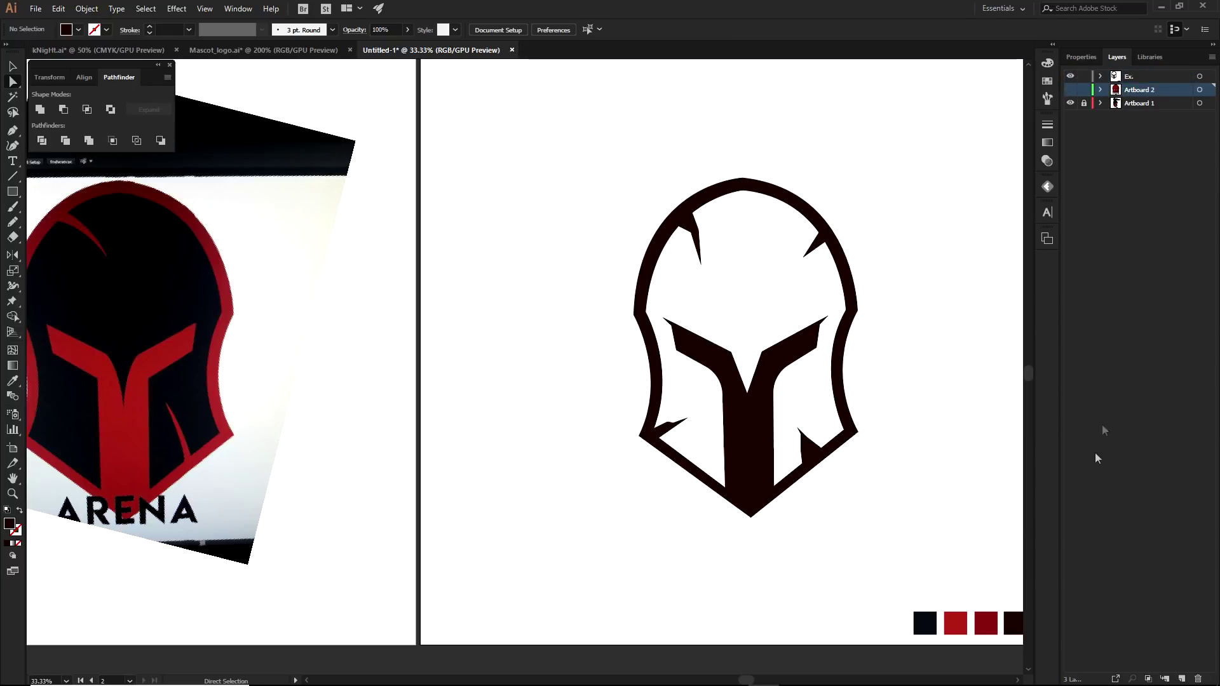
Add a new layer beneath the Ex. layer and trace a closed helmet silhouette along the middle of the outline with the Pen tool
left_click(1182, 678)
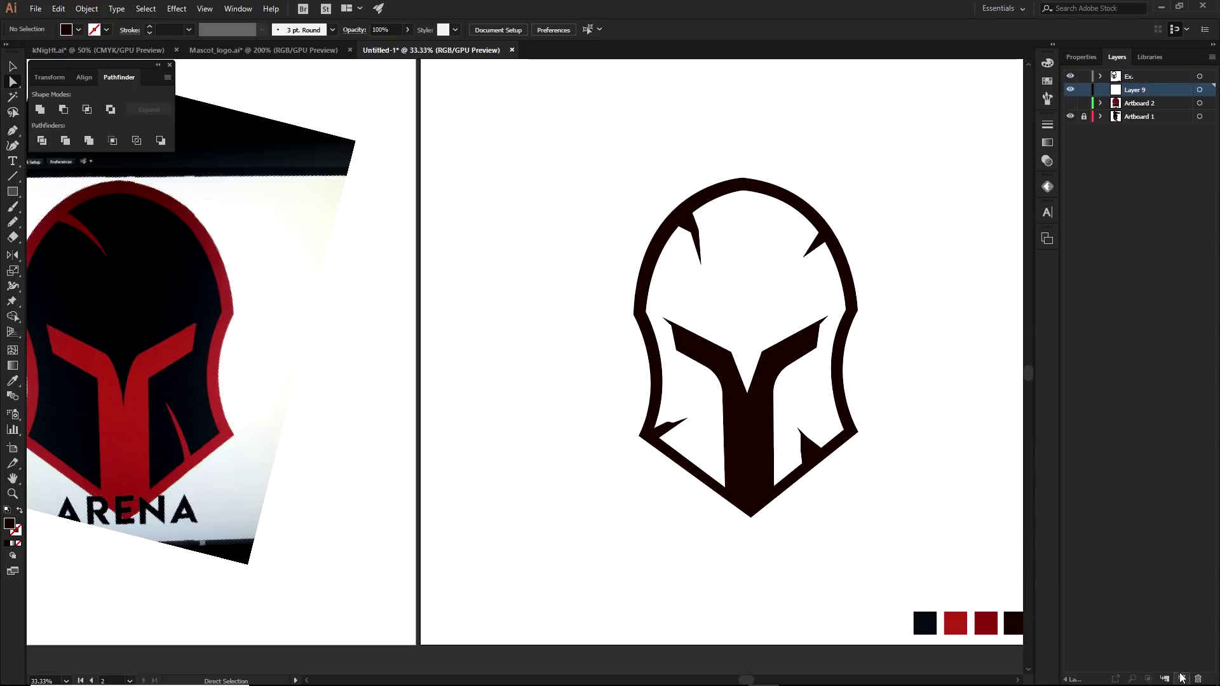
key("p")
scroll(854, 305, "up", 2)
left_click(857, 316)
scroll(839, 515, "down", 2)
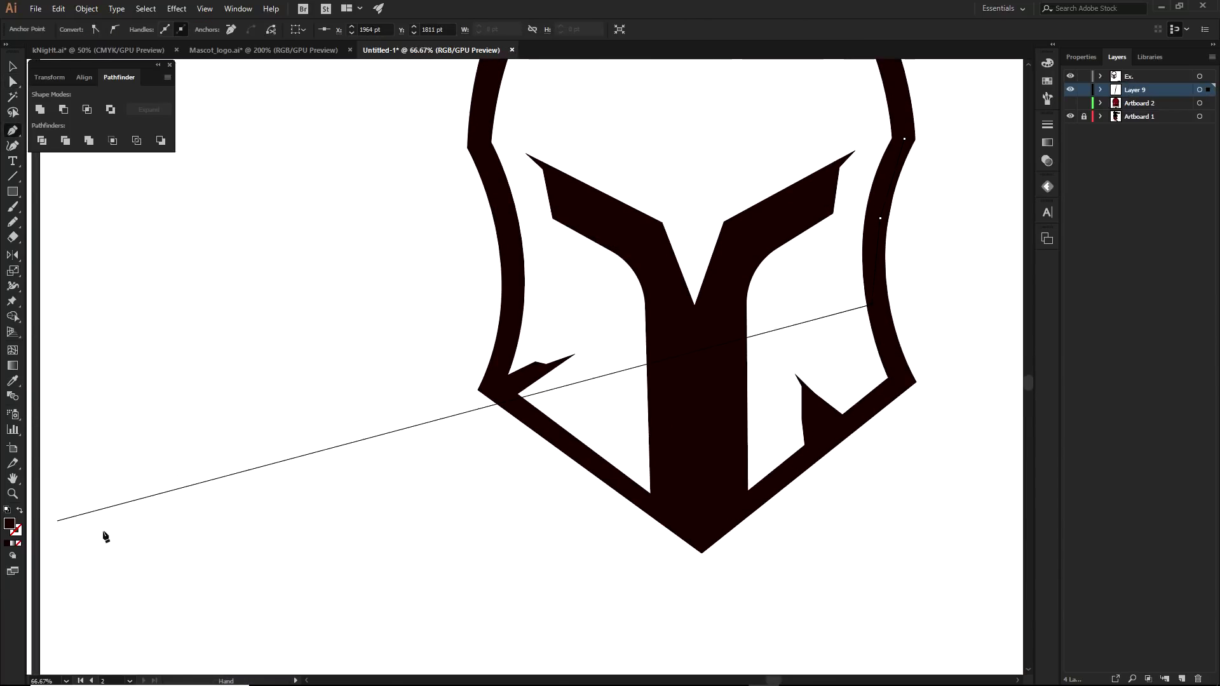
left_click(17, 543)
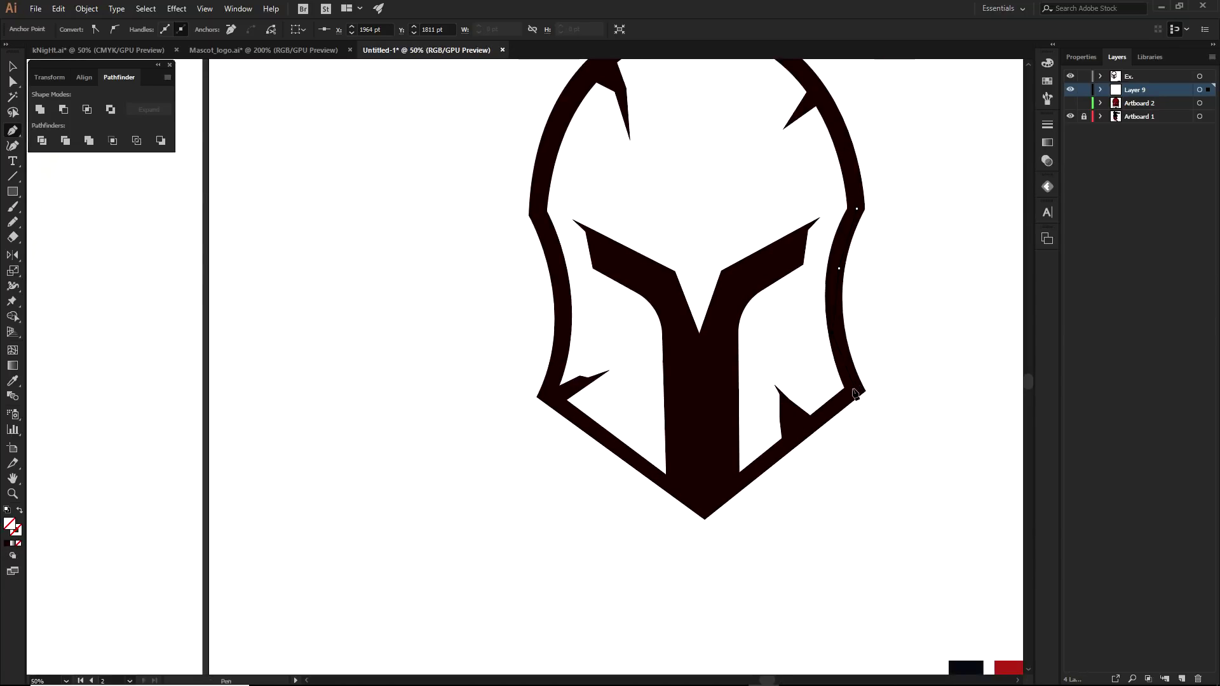
left_click(704, 510)
left_click(558, 343)
left_click_drag(570, 226, 510, 376)
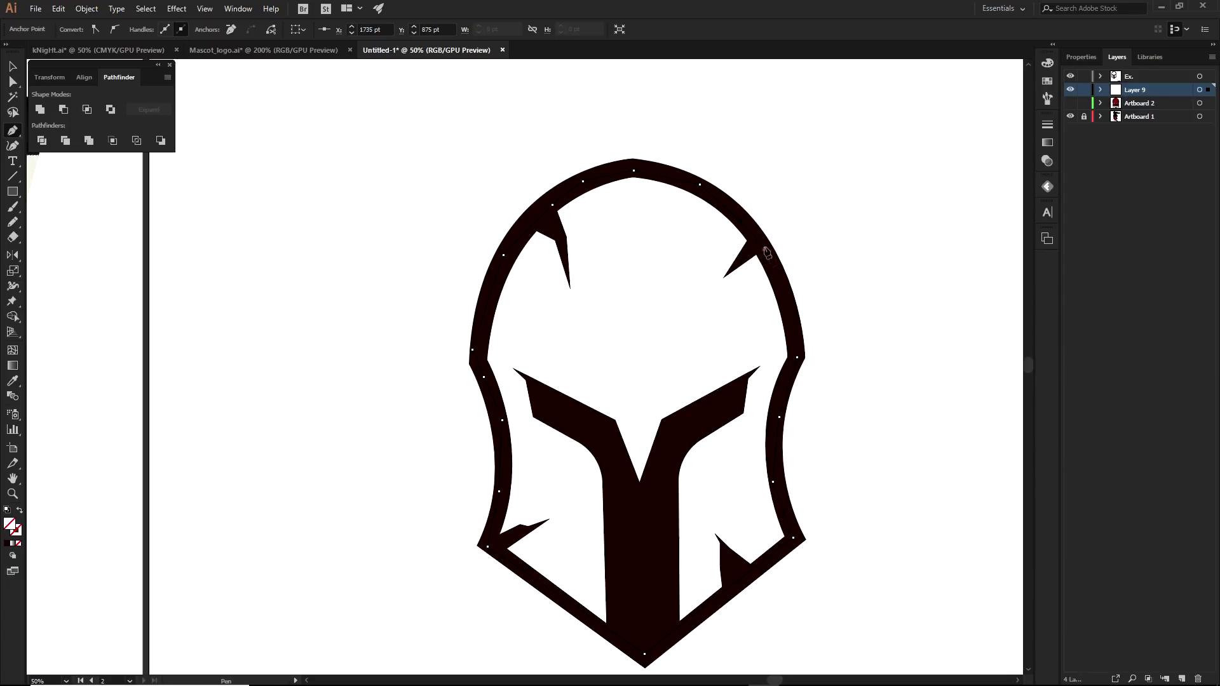
left_click(800, 360)
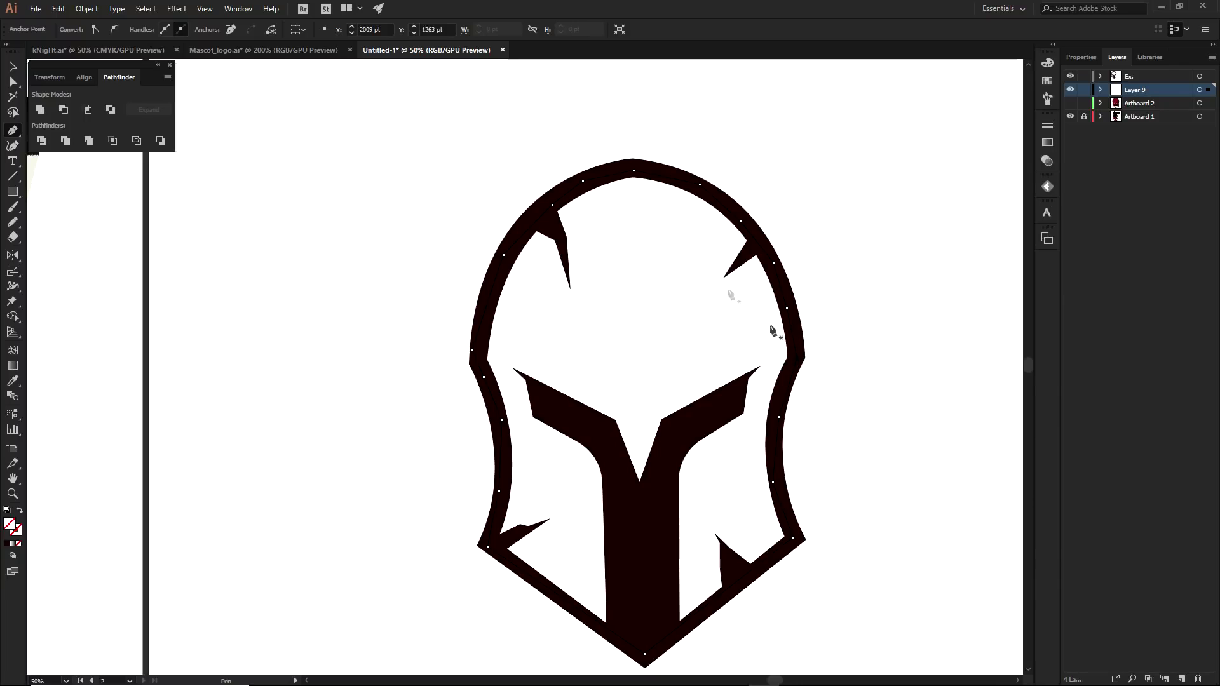
scroll(852, 384, "down", 1)
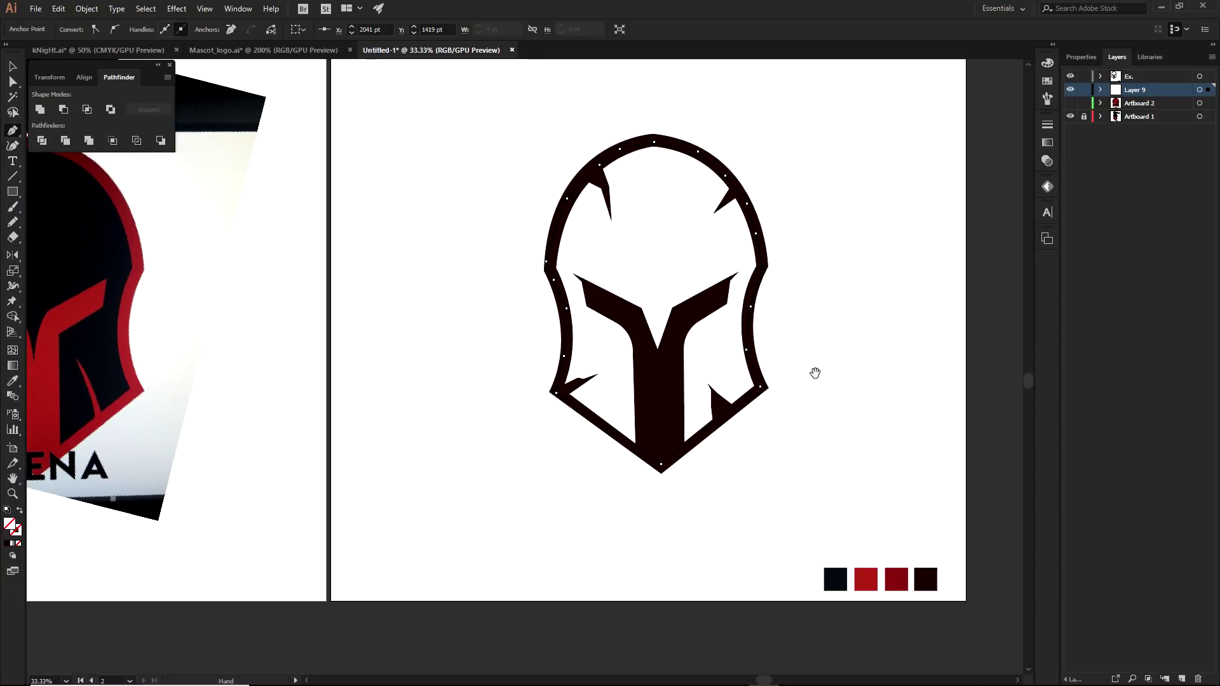
Fill the traced silhouette with the dark red palette swatch using the Eyedropper
key("i")
left_click(896, 579)
key("a")
left_click_drag(847, 411, 819, 430)
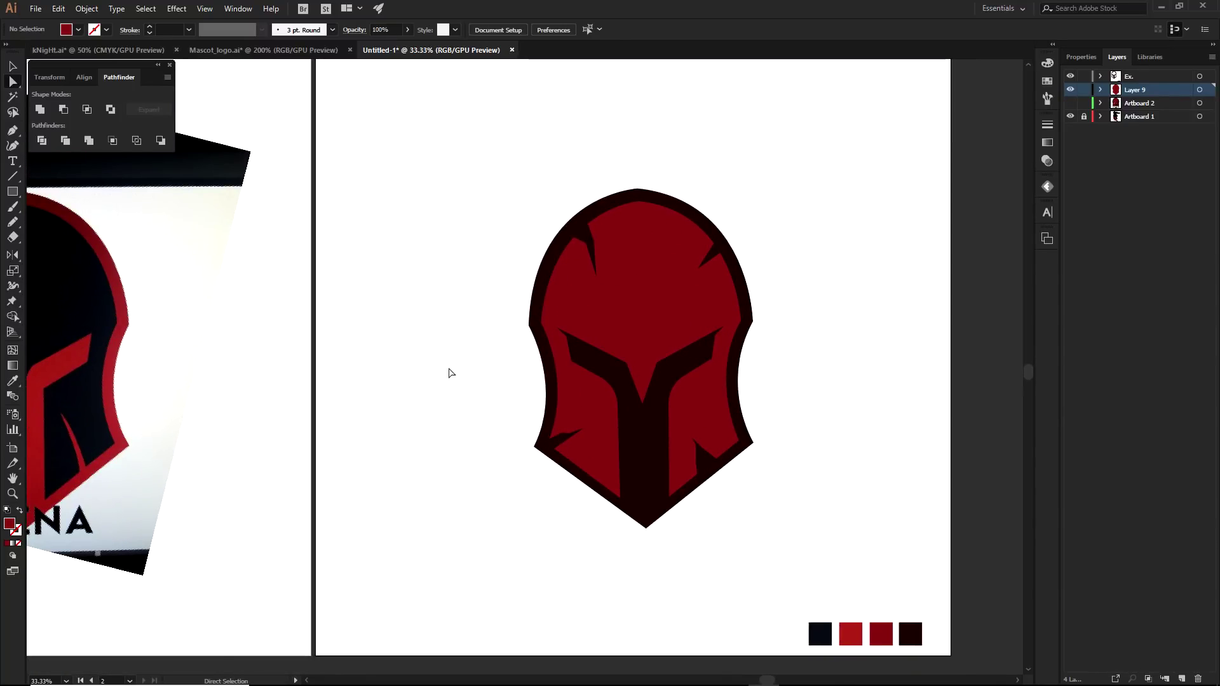
Add a layer above the red base and start a Pen shadow path from the nose notch across the forehead to the right outline
left_click(1183, 678)
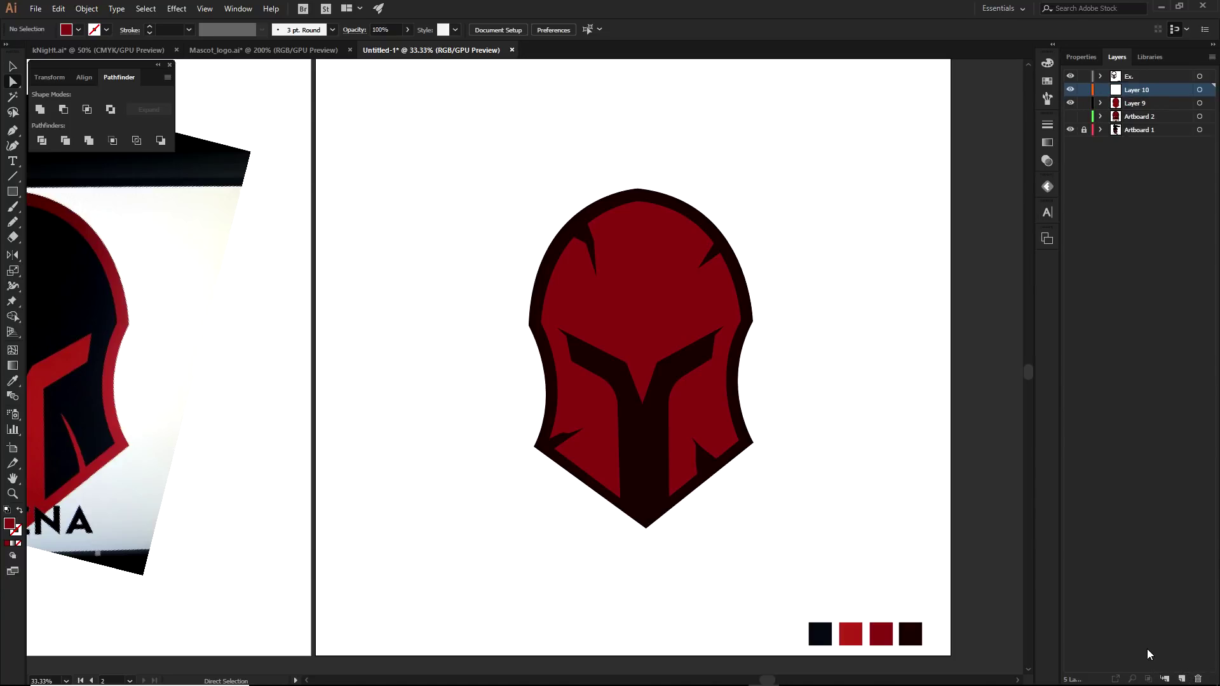
key("p")
scroll(644, 356, "up", 2)
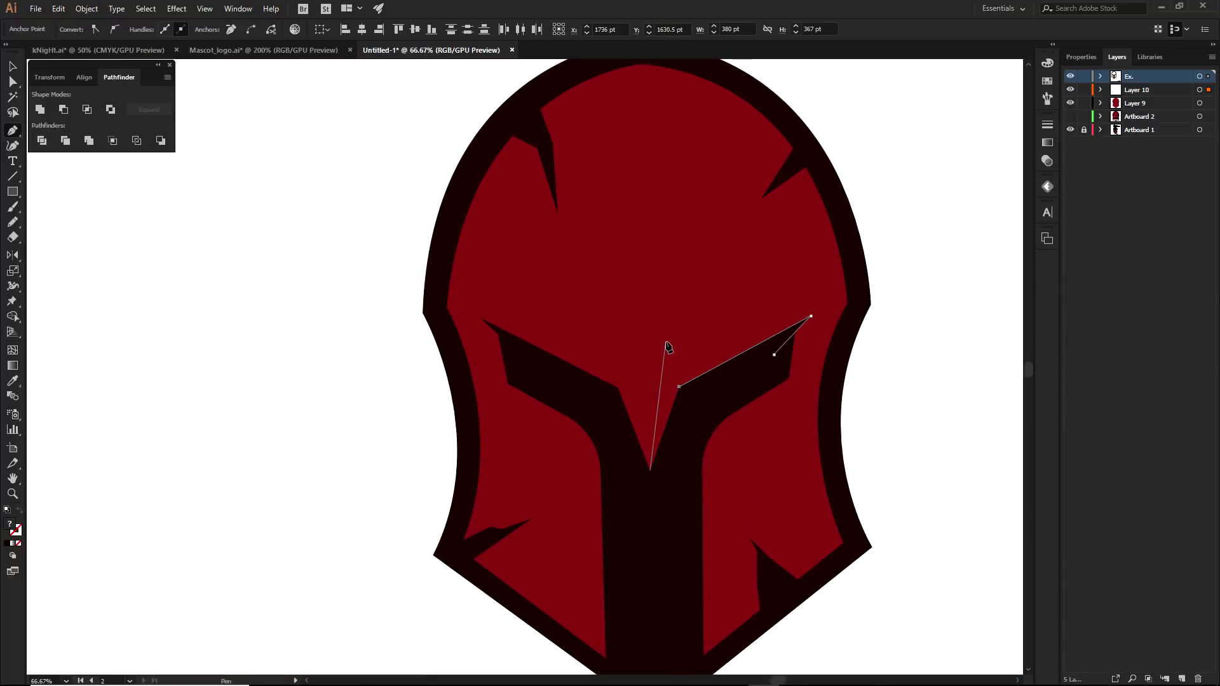
left_click(668, 341)
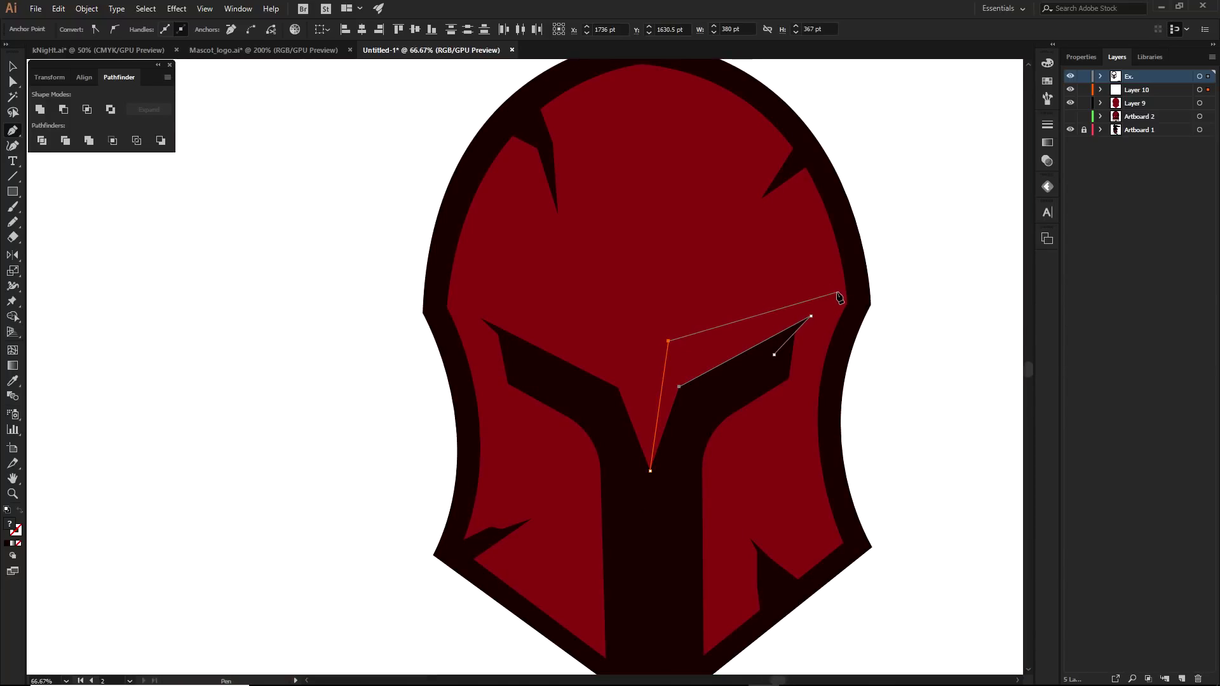
left_click(852, 230)
left_click(859, 298)
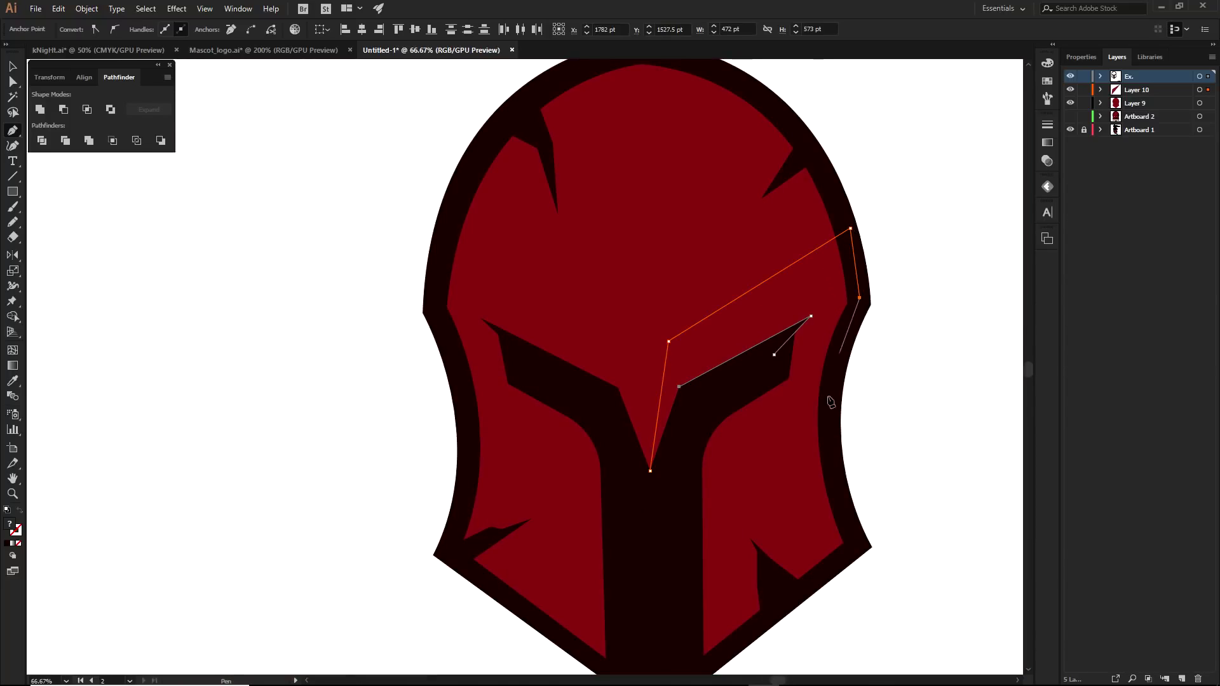
left_click_drag(827, 421, 844, 306)
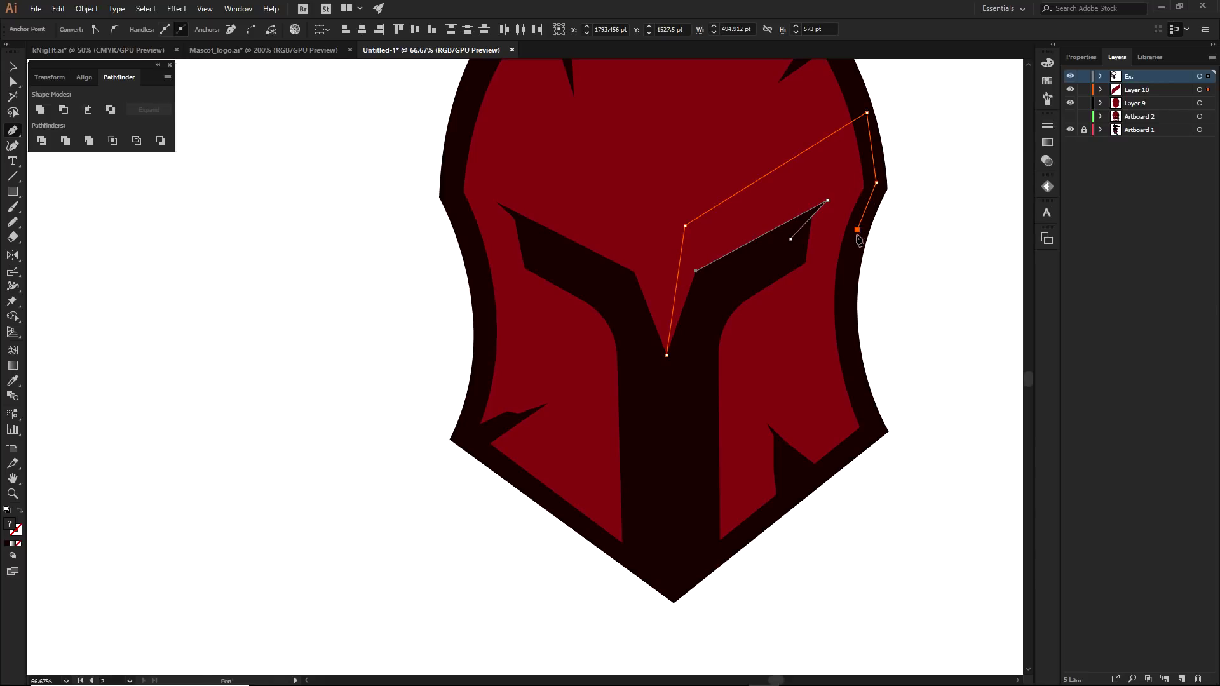
Continue the shadow path down the right outline and along the chin and nose guard, closing it at the nose notch
scroll(667, 353, "up", 7)
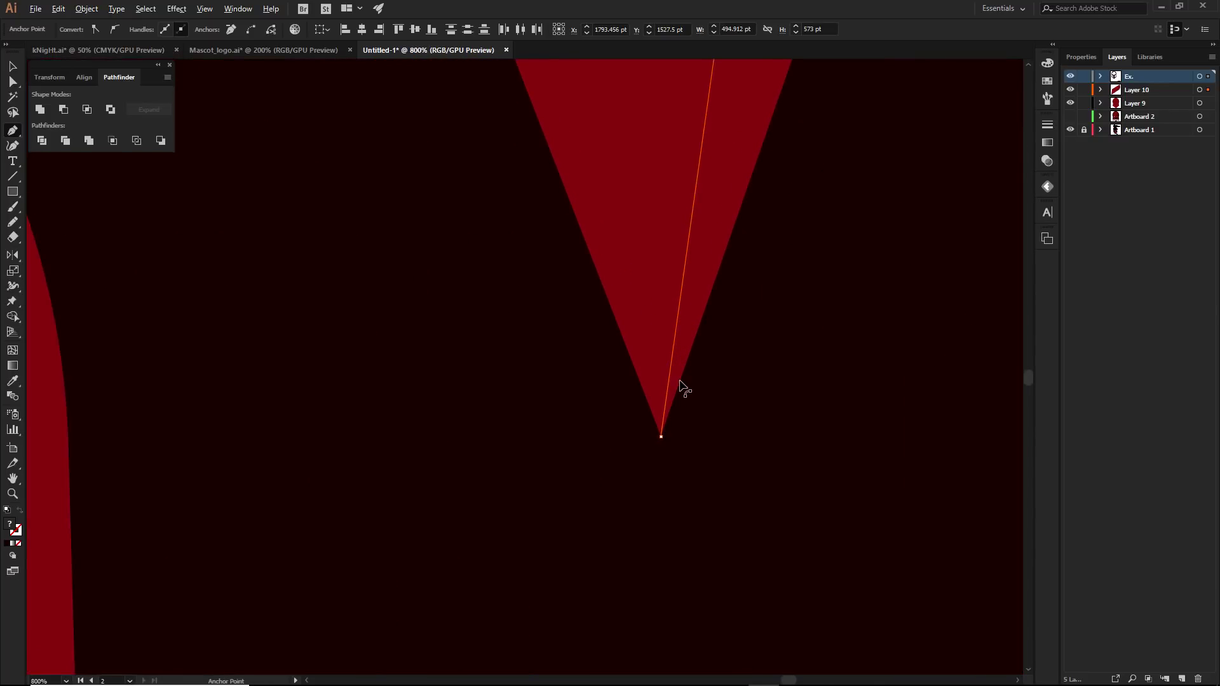
scroll(683, 388, "down", 7)
left_click(826, 289)
left_click(816, 343)
left_click(819, 396)
left_click(833, 434)
left_click(718, 533)
left_click(707, 434)
left_click(698, 388)
left_click(683, 383)
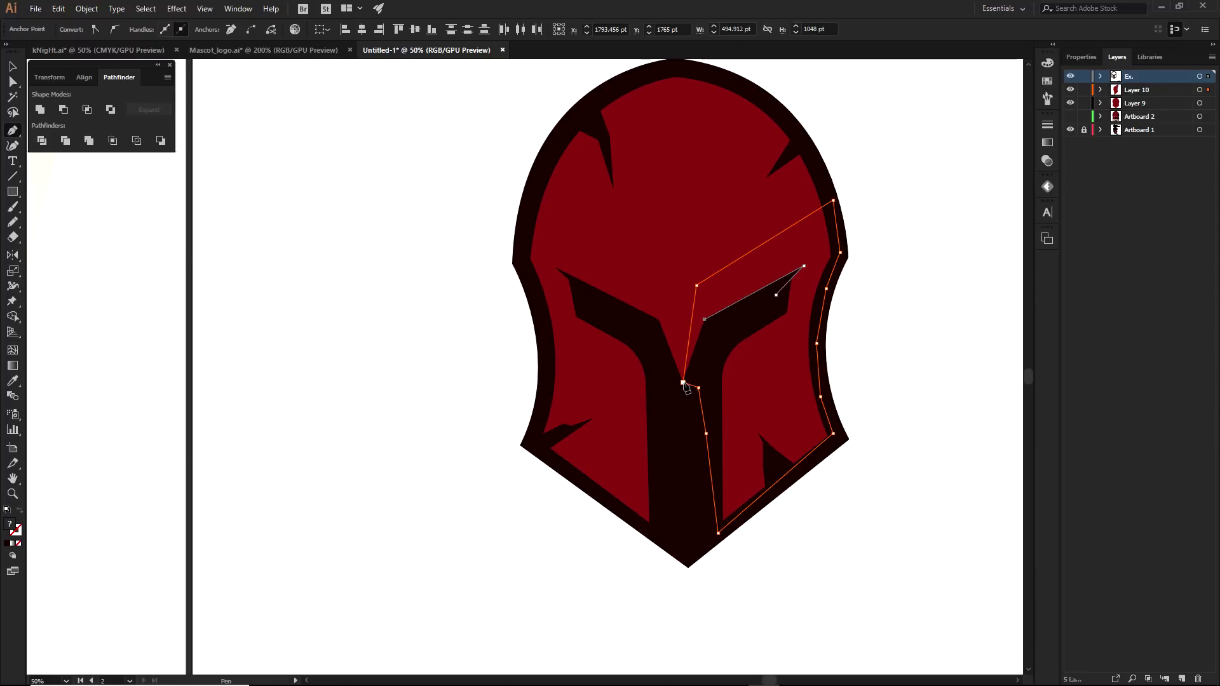
Try filling the shadow shape with colours sampled from the artwork using the Eyedropper
key("i")
left_click(546, 369)
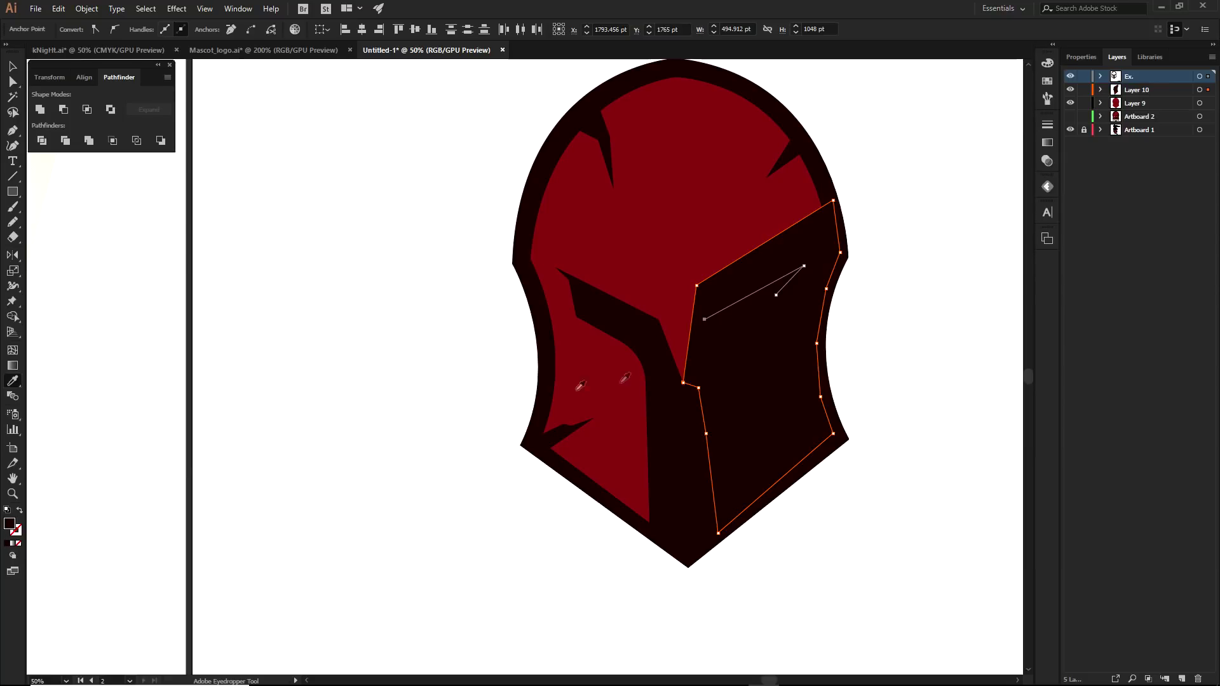
scroll(947, 308, "down", 2)
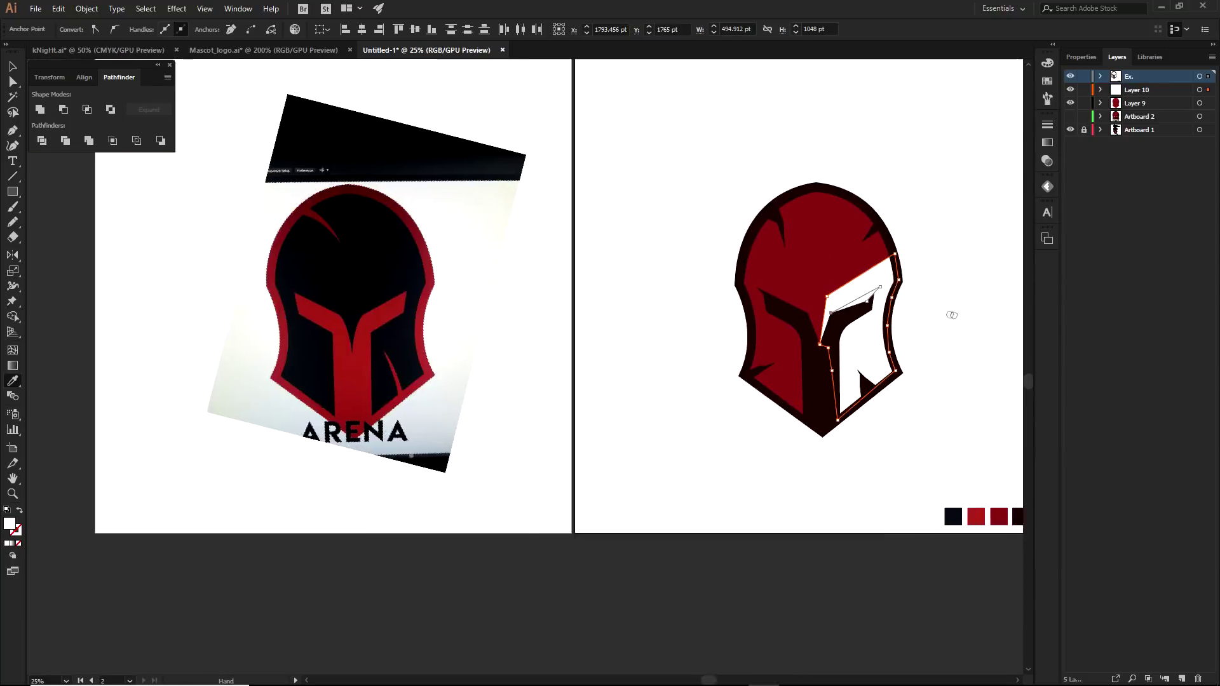
scroll(928, 296, "right", 1)
Show only the finished Artboard 2 helmet and draw a small square below it, filled with its shadow's dark maroon
left_click(1070, 116)
key("a")
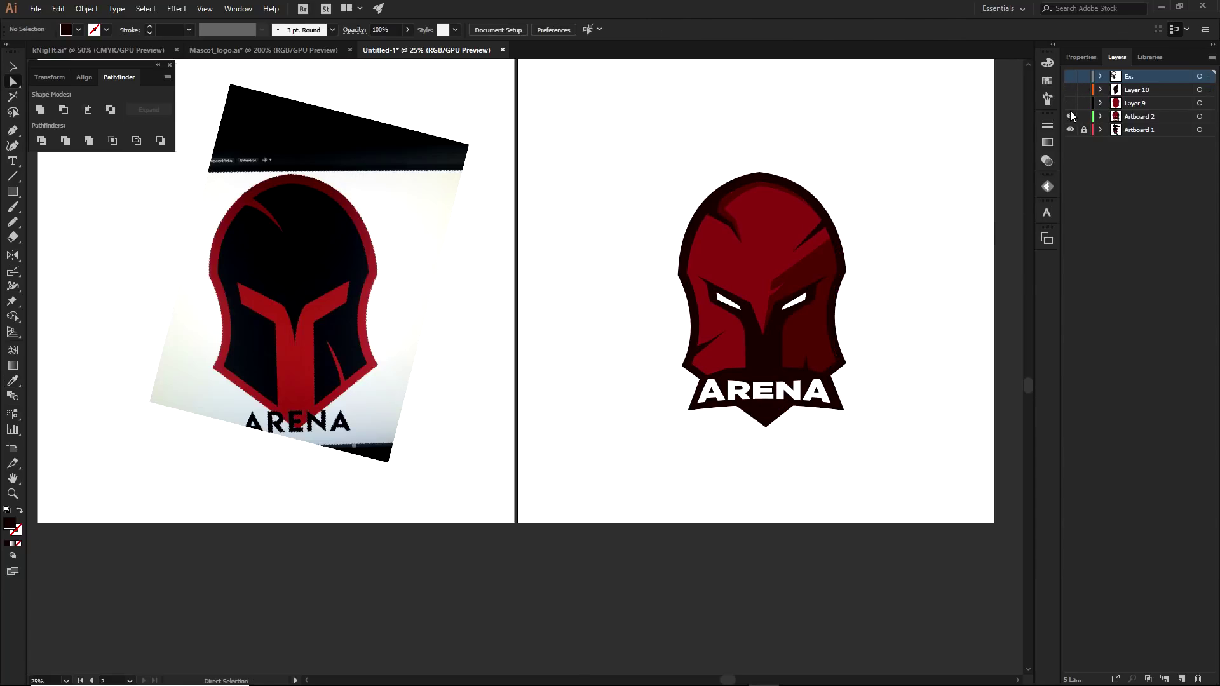
left_click(804, 343)
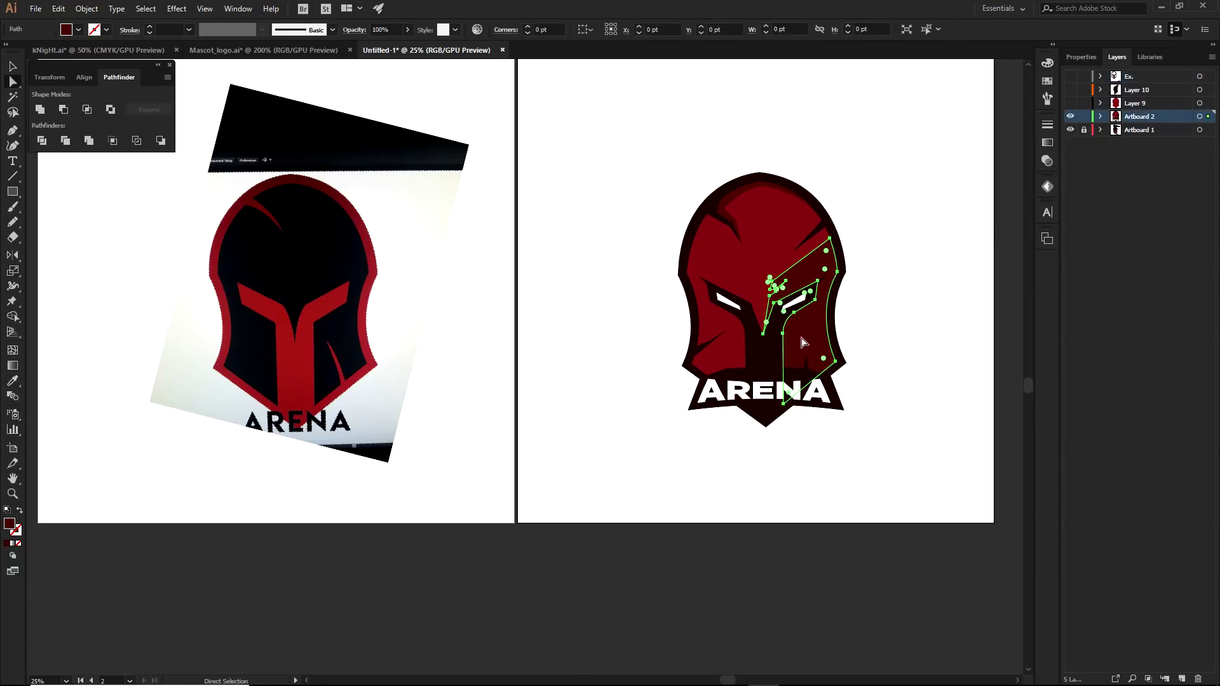
key("m")
left_click_drag(896, 470, 929, 502)
key("i")
key("a")
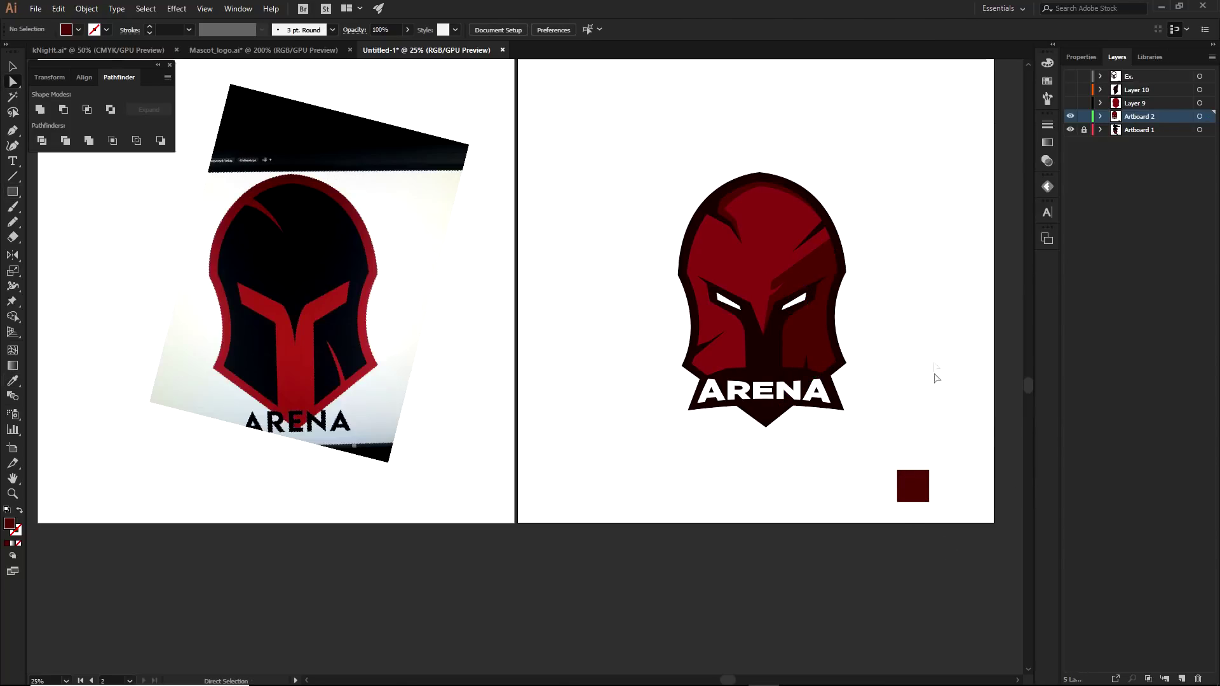
Move the maroon square out of the Artboard 2 layer, show the working layers instead, and place the square beside the palette
left_click(1101, 116)
left_click_drag(1163, 130, 1070, 76)
left_click(1101, 117)
left_click(1070, 116)
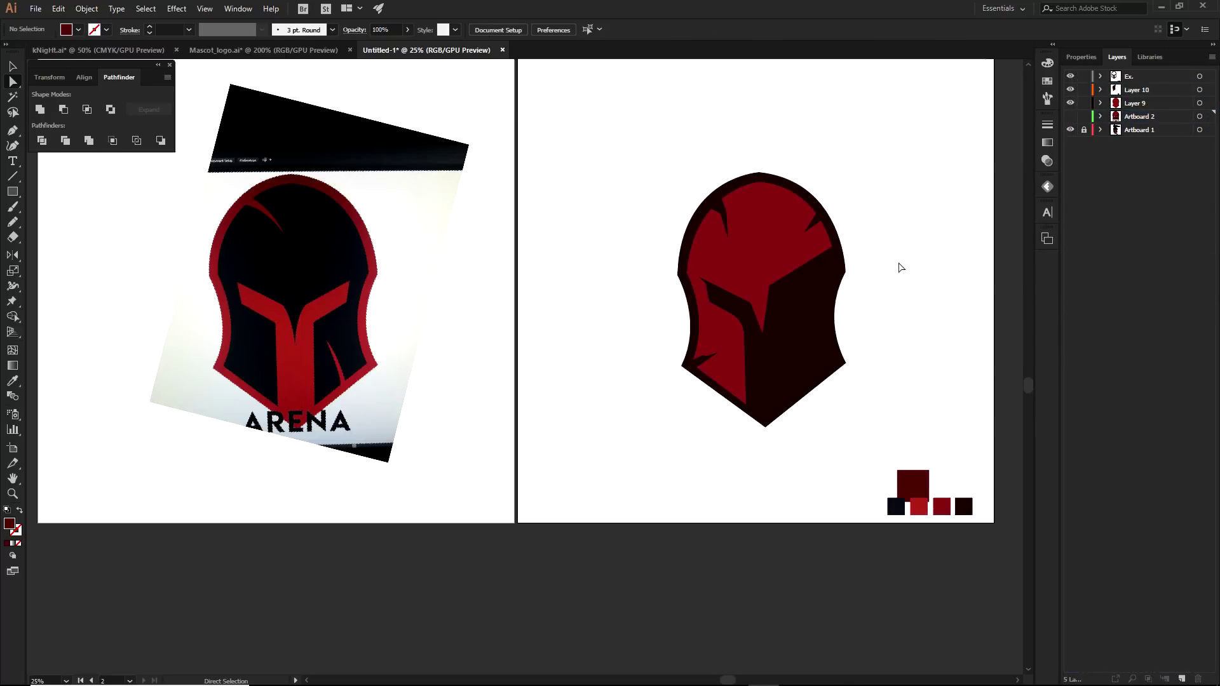
left_click_drag(896, 473, 840, 479)
Fill the shadow shape on the helmet's right half with the dark maroon of the new swatch
scroll(851, 425, "up", 1)
left_click(810, 281)
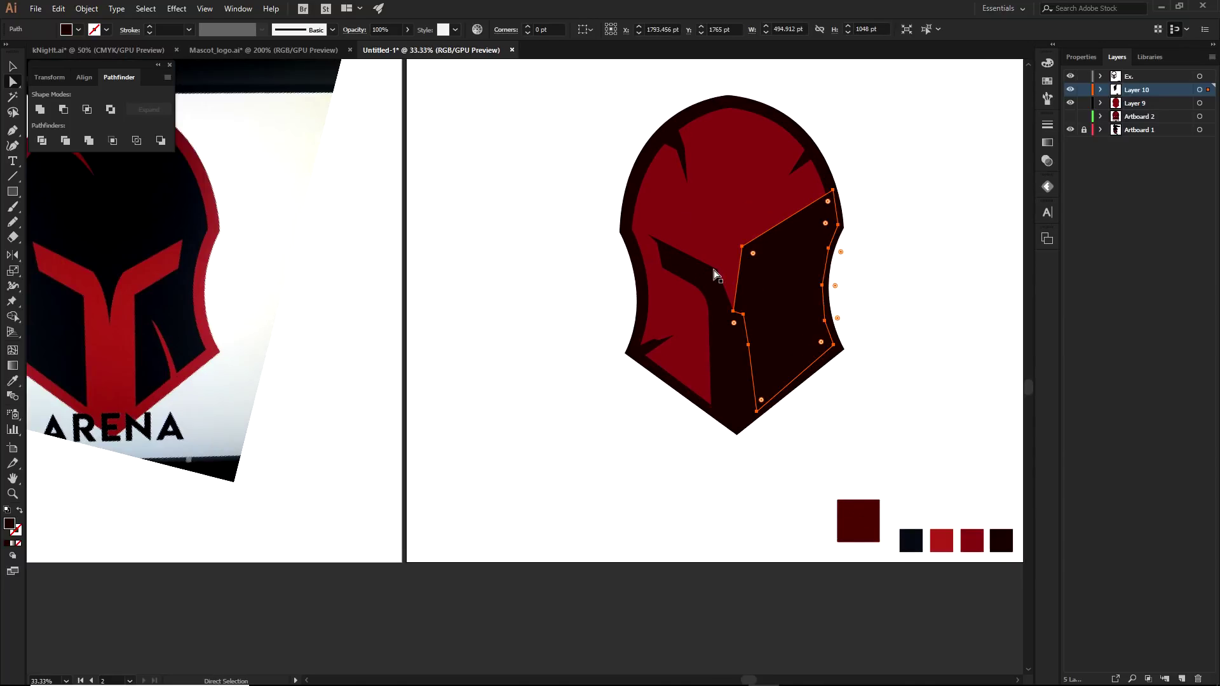
key("i")
left_click(861, 503)
key("a")
left_click(913, 427)
scroll(802, 372, "up", 1)
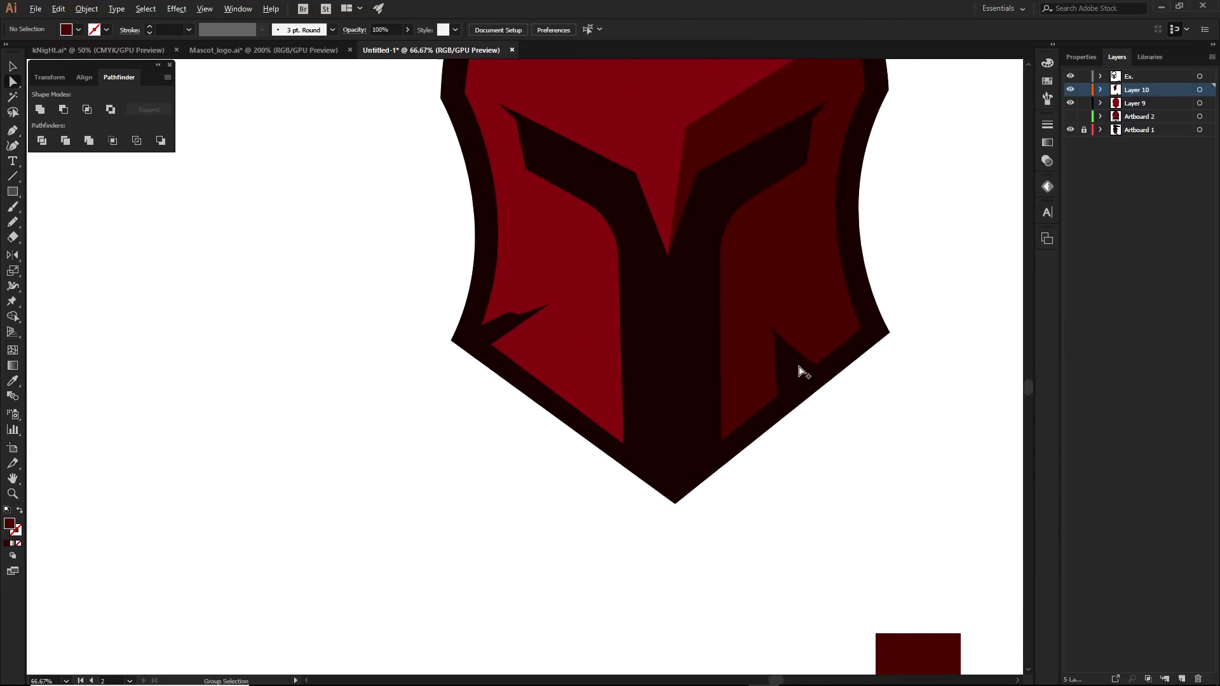
scroll(797, 363, "up", 3)
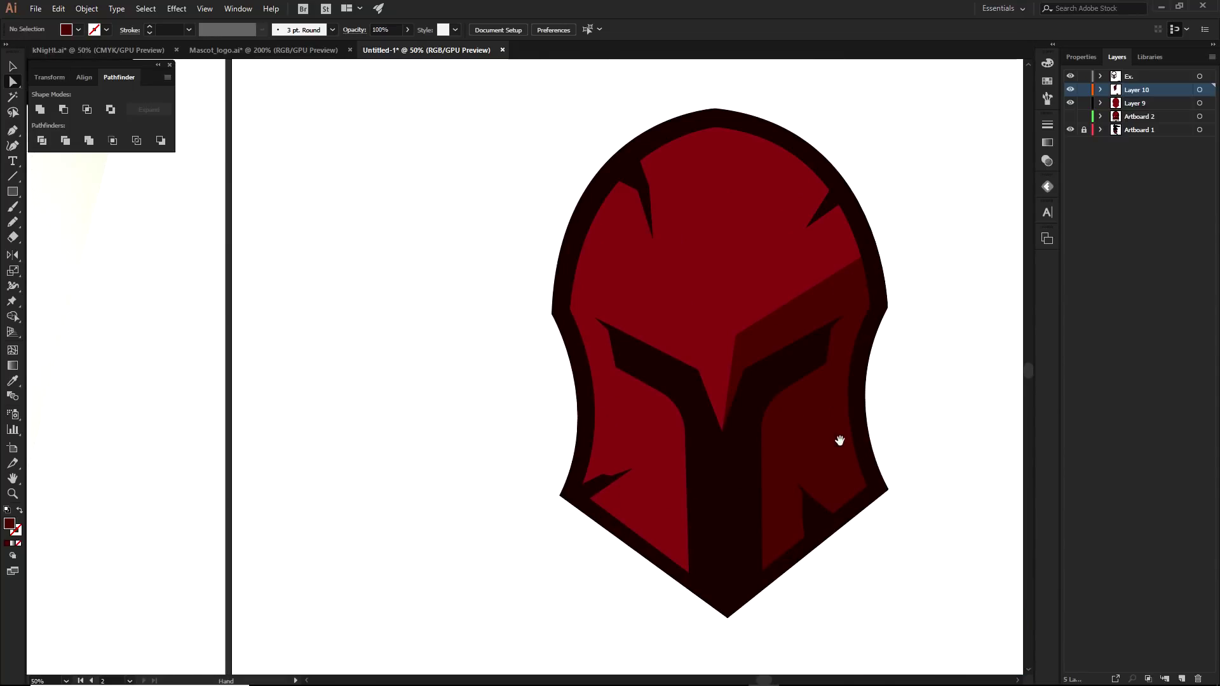
left_click(775, 386)
left_click(769, 339)
left_click_drag(770, 338, 567, 236)
key("ctrl+z")
Raise the outer upper corner of the maroon shadow shape slightly along the helmet's right inner edge
left_click(948, 316)
left_click(845, 291)
left_click_drag(874, 254, 880, 233)
left_click(893, 226)
With the Pen tool, outline a shadow's inner edge from the upper-left crack's tip, up beside the crack and along the dome to the upper-right crack
key("ctrl+minus")
scroll(767, 365, "up", 2)
key("p")
scroll(741, 254, "up", 2)
left_click(661, 331)
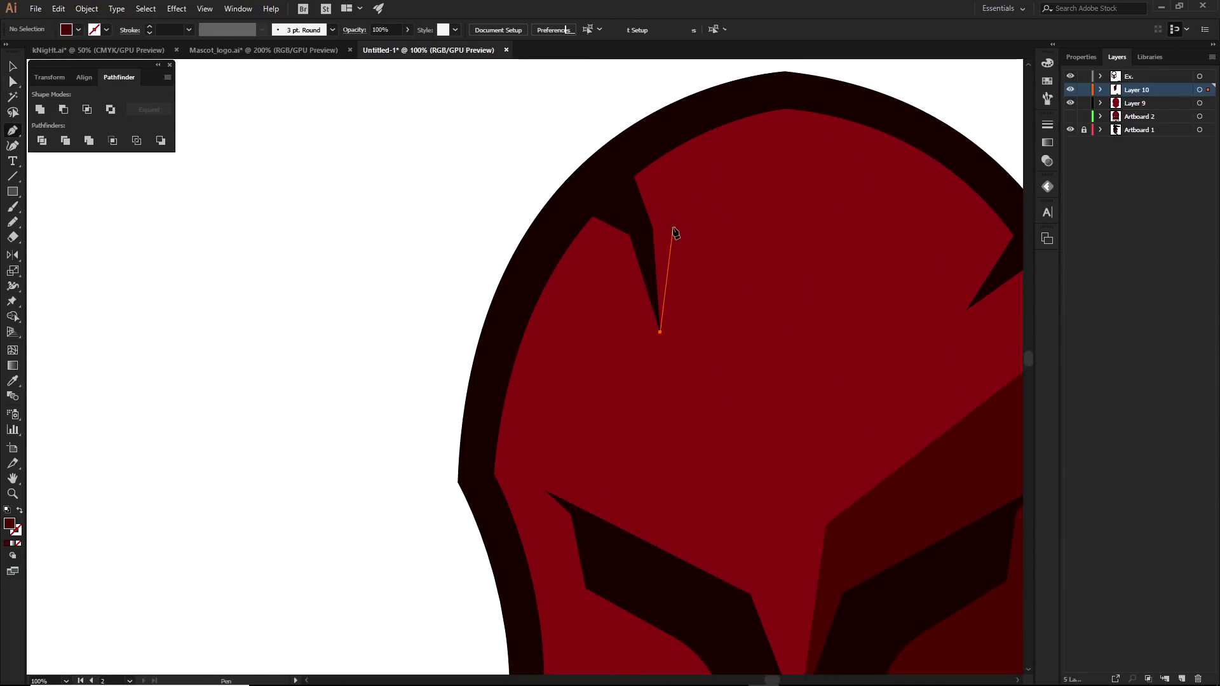
left_click(673, 221)
left_click(662, 184)
left_click_drag(784, 127, 834, 125)
left_click_drag(898, 176, 731, 177)
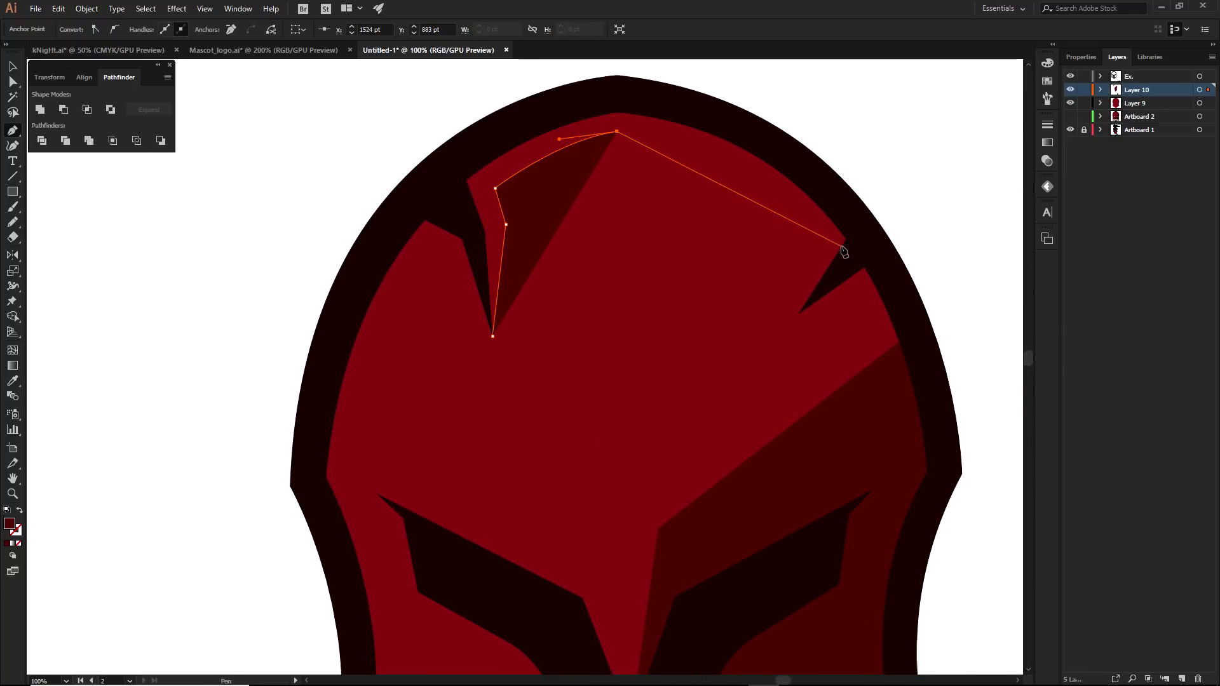
left_click_drag(846, 240, 915, 327)
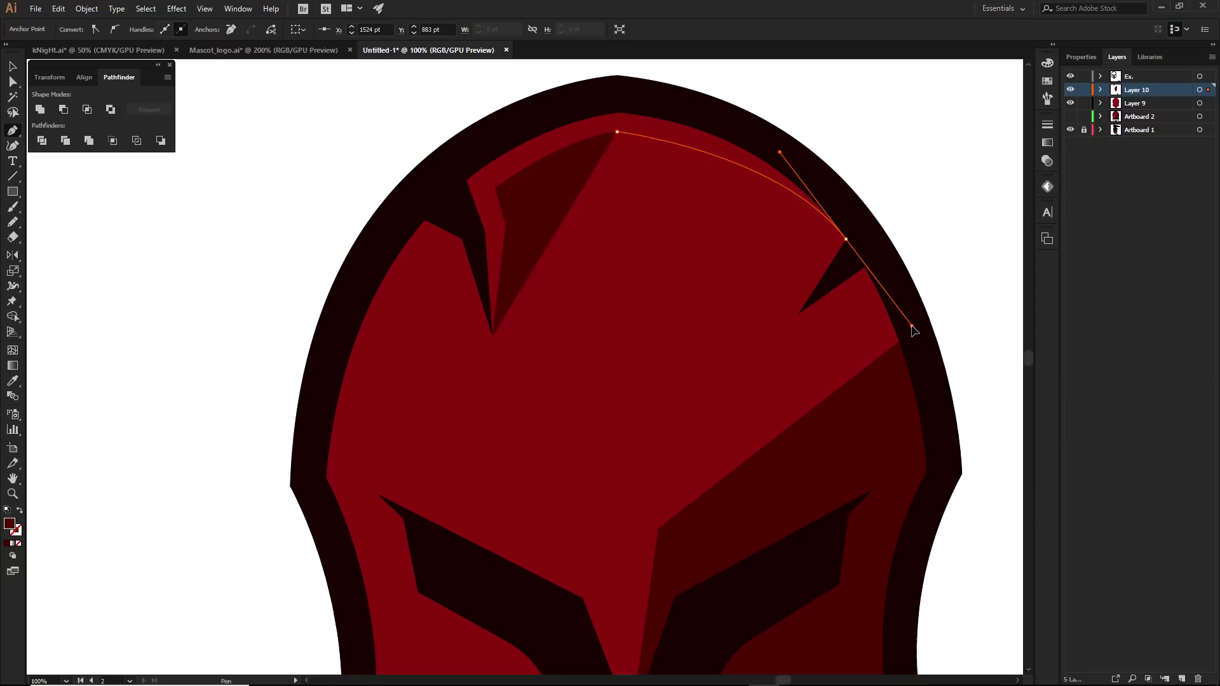
Close the maroon dome shadow by running its path back inside the dark outline and behind the upper-left crack to the starting tip
left_click(849, 240)
left_click_drag(855, 220, 706, 120)
left_click(705, 116)
left_click(613, 93)
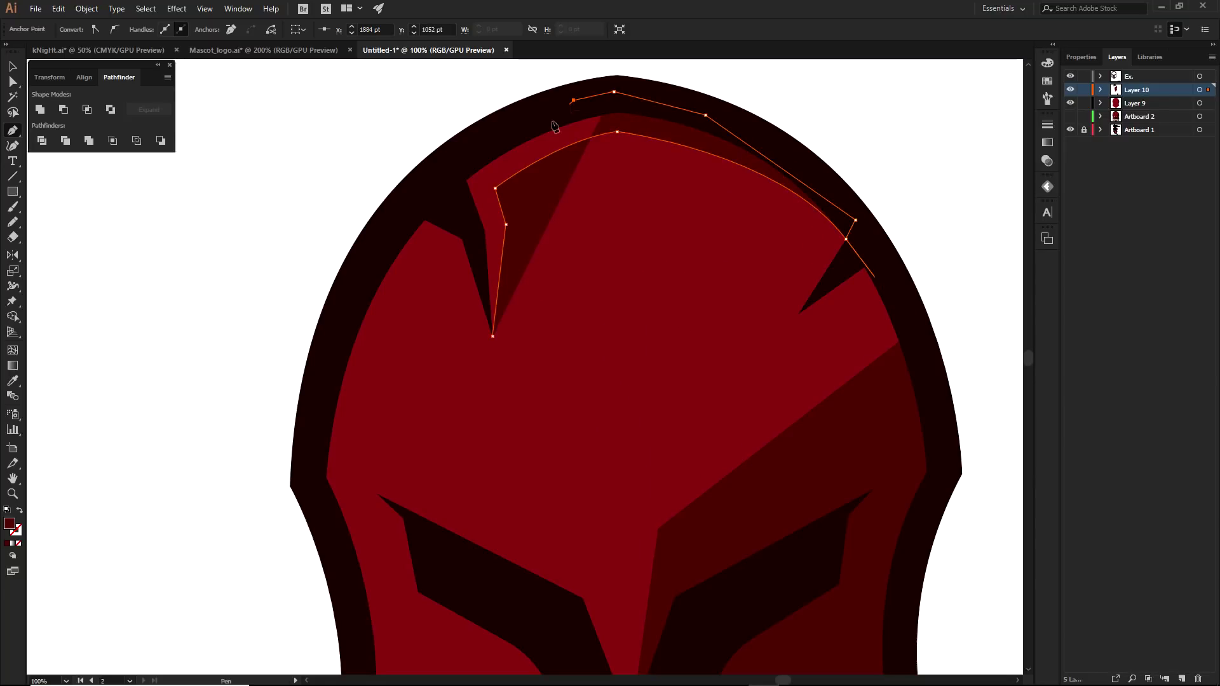
left_click(573, 101)
left_click(484, 150)
left_click(442, 178)
left_click(466, 222)
left_click(492, 335)
left_click(939, 177, "ctrl")
key("ctrl+0")
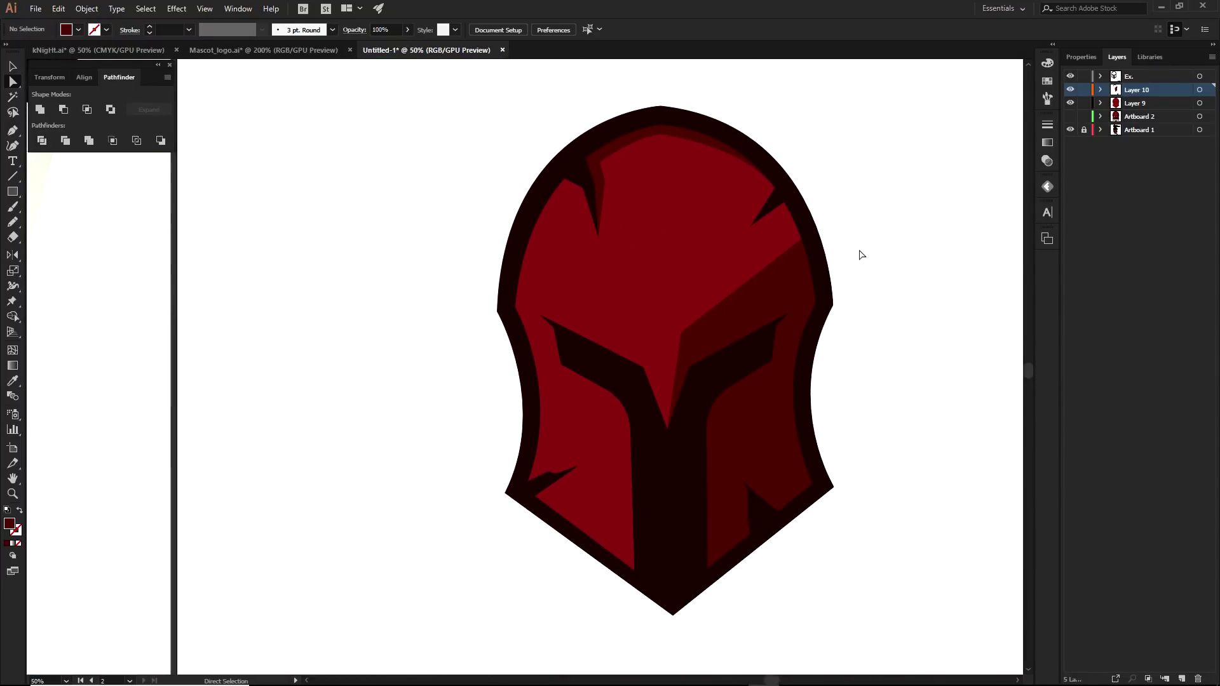
On a new layer above Ex., draw a slanted four-point eye inside the right eye opening and fill it white
left_click(1138, 79)
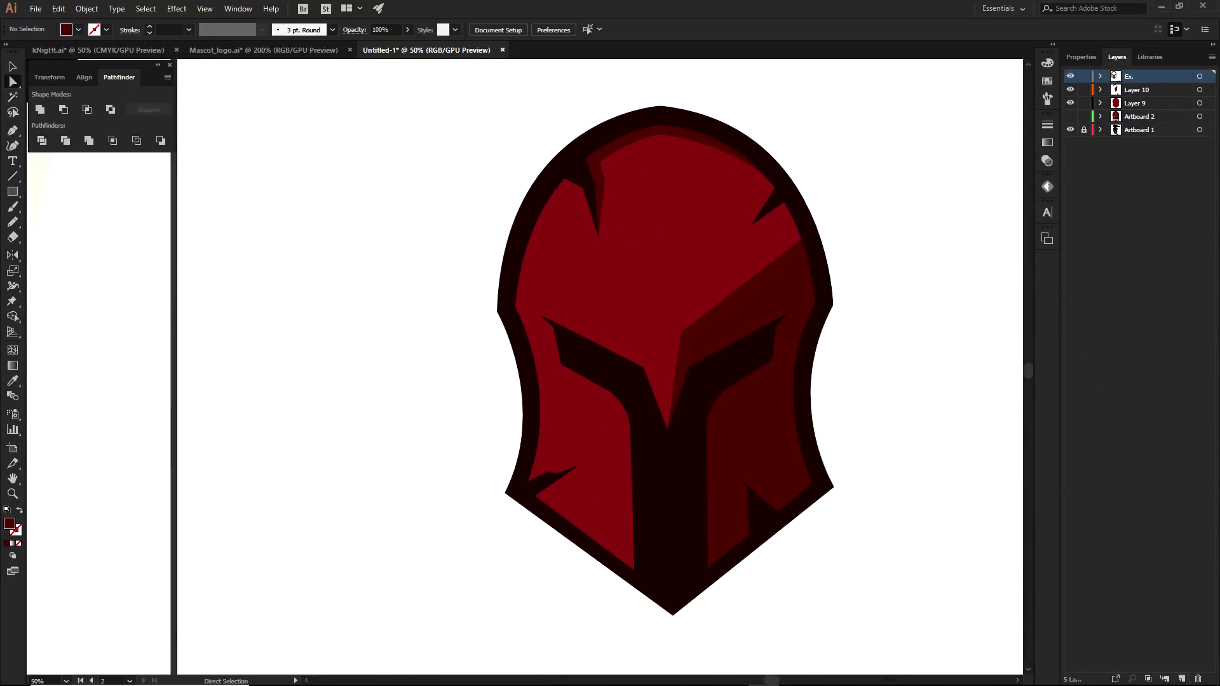
left_click(1181, 678)
key("p")
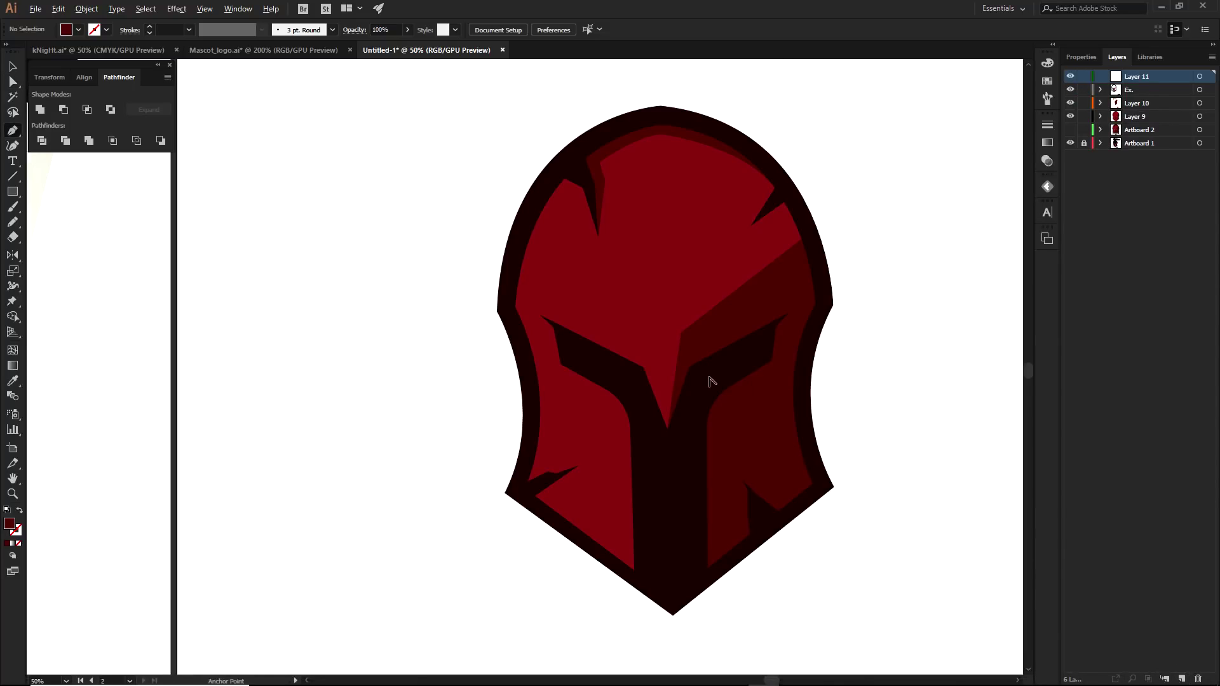
scroll(709, 382, "up", 4)
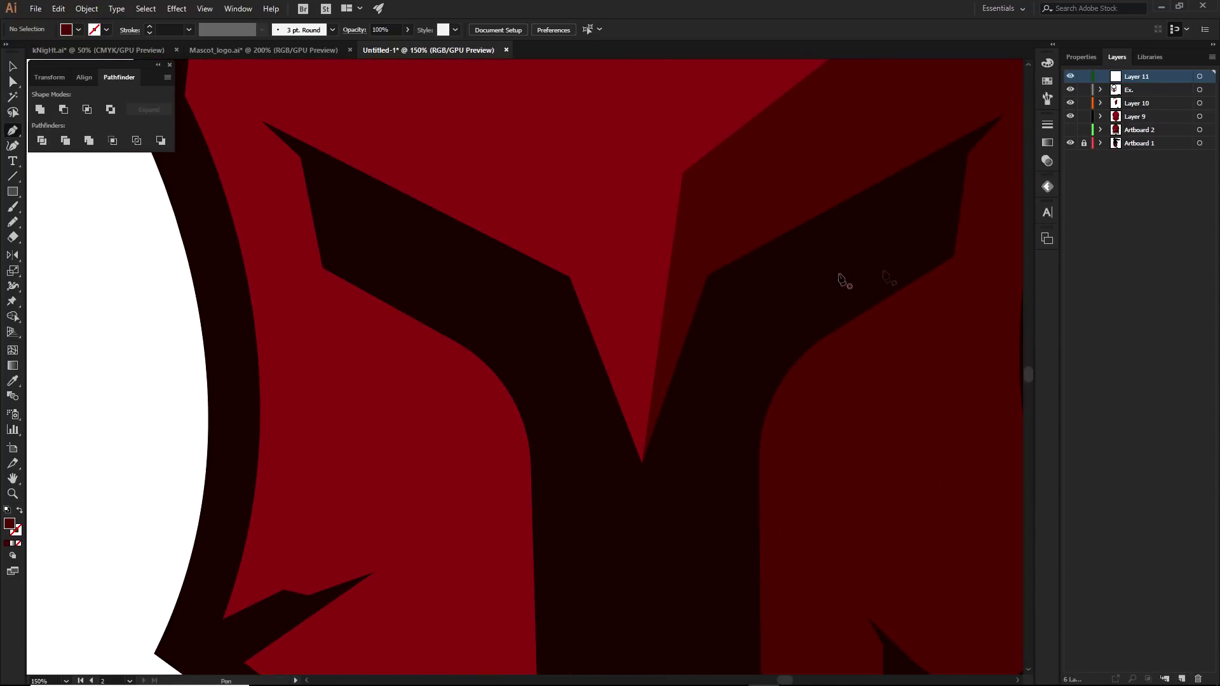
left_click(894, 259)
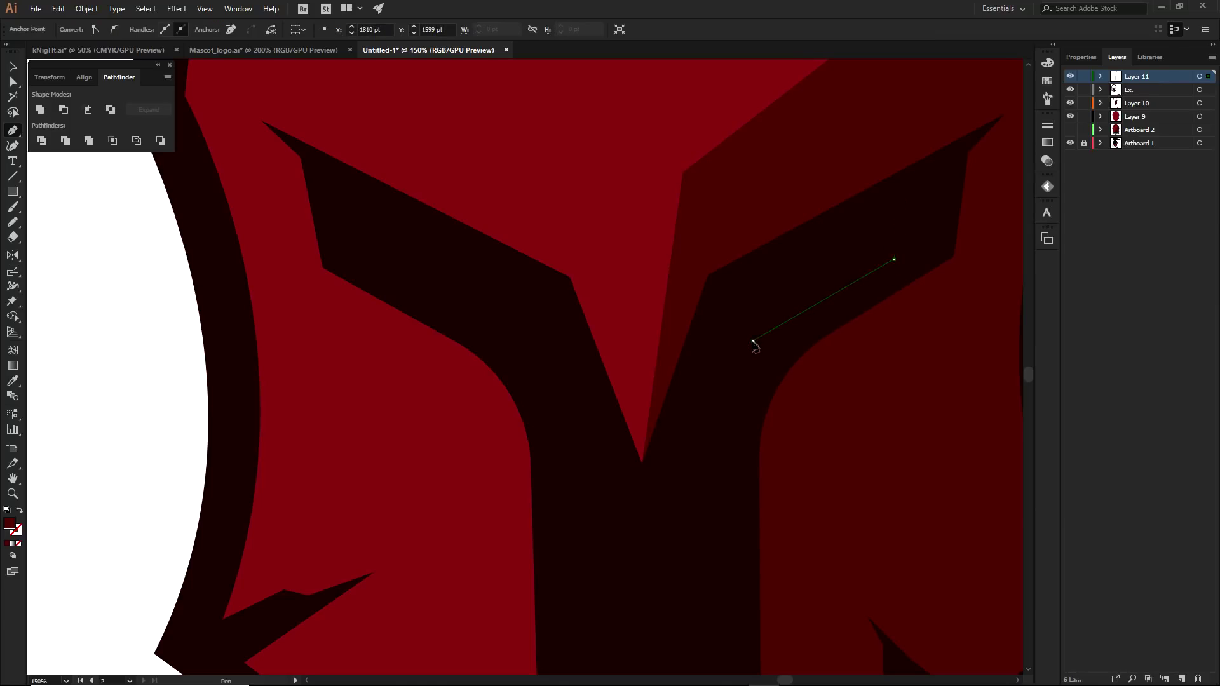
left_click(753, 341)
left_click(756, 301)
left_click(901, 200)
scroll(902, 201, "down", 3)
left_click_drag(879, 285, 772, 292)
key("i")
left_click(877, 275)
Duplicate the white eye into the left eye opening and reflect the copy across the vertical axis
key("a")
left_click_drag(774, 235, 639, 233)
right_click(639, 234)
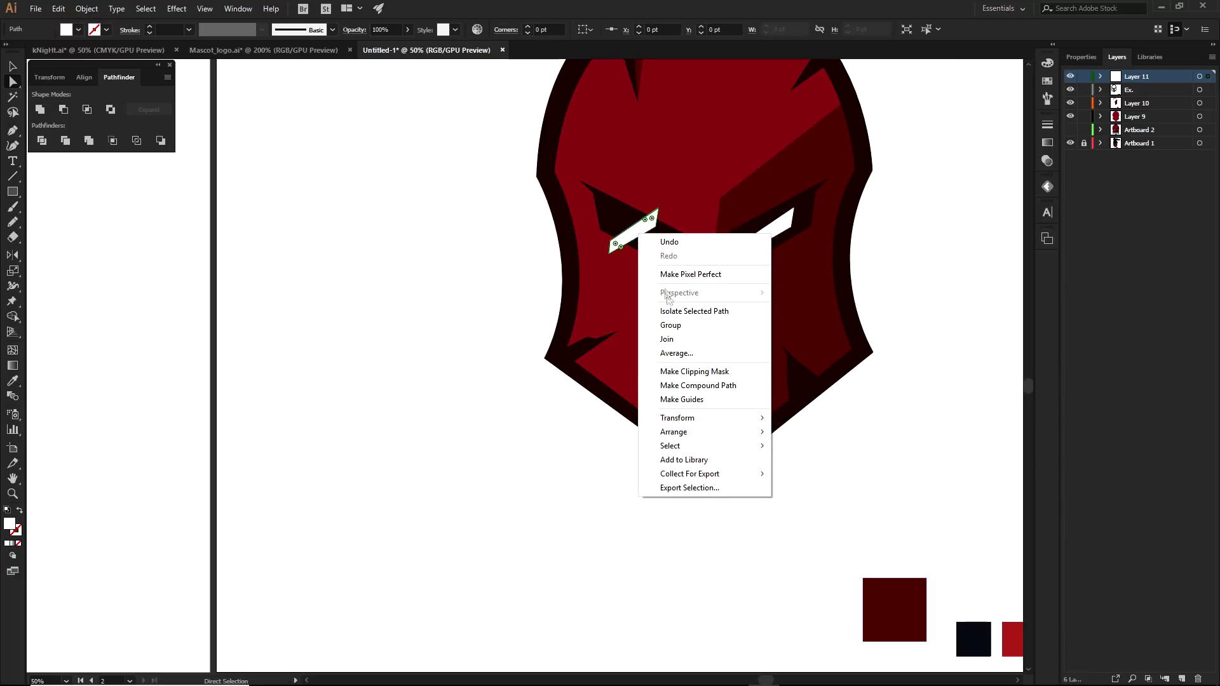
mouse_move(673, 417)
left_click(797, 464)
left_click(854, 309)
key("ctrl+shift+a")
scroll(730, 352, "down", 3)
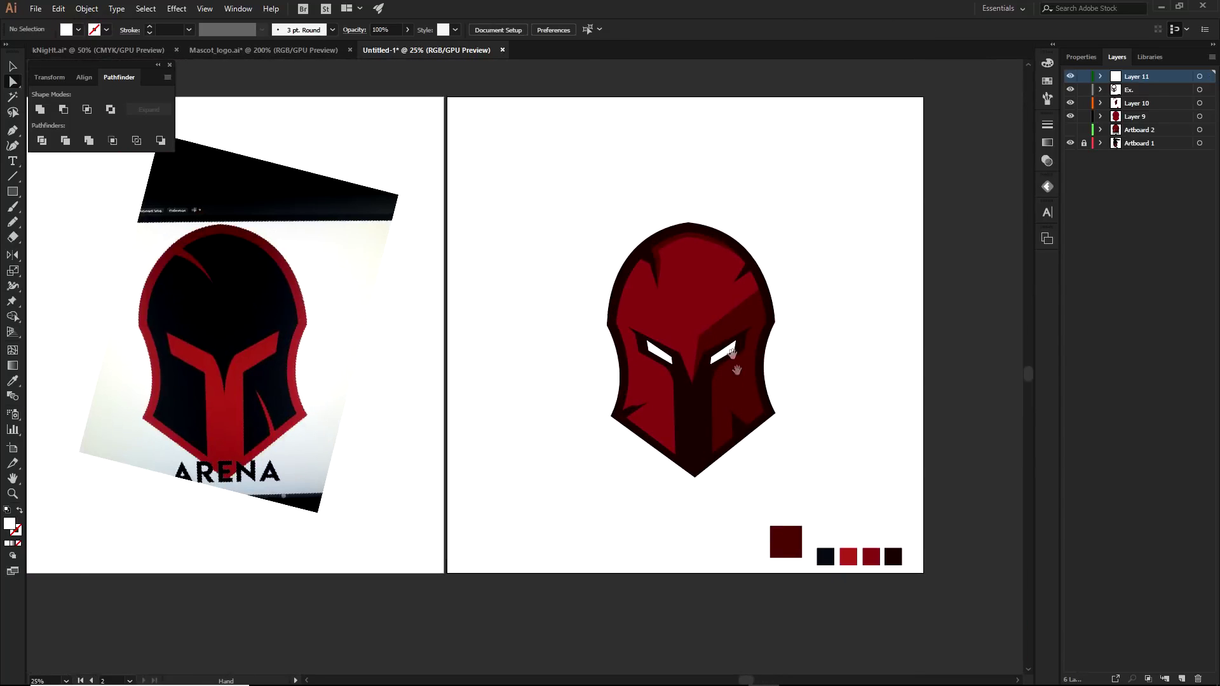
Narrow the left eye by moving its two upper anchor points down towards its lower edge
scroll(661, 348, "up", 4)
left_click(609, 334)
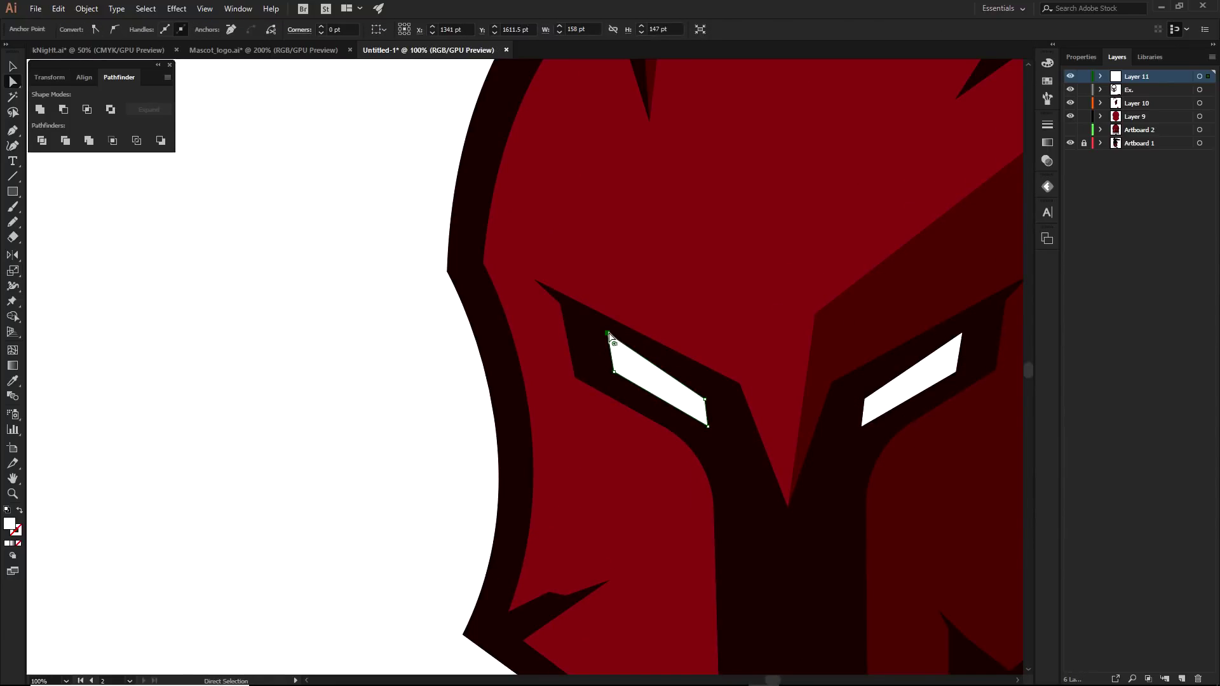
left_click_drag(608, 334, 604, 343)
left_click_drag(705, 400, 707, 413)
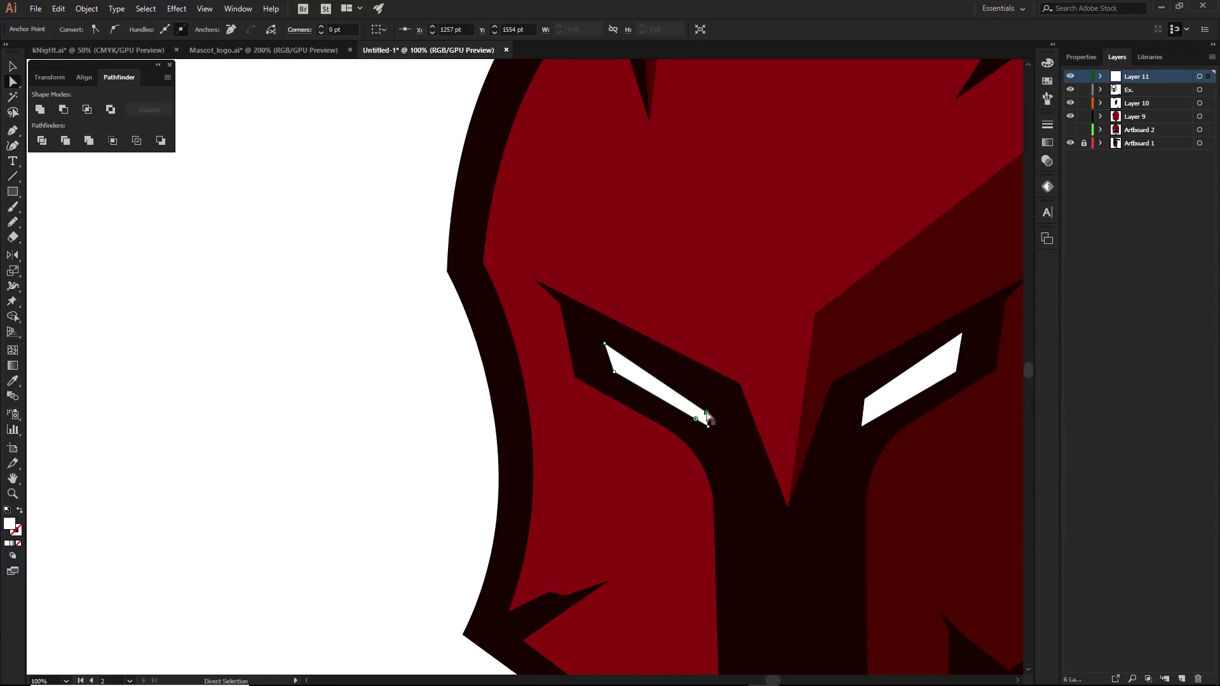
Replace the right eye with a copy of the narrowed left eye, reflected across the vertical axis and placed in the right eye opening
left_click(677, 403)
left_click(905, 404)
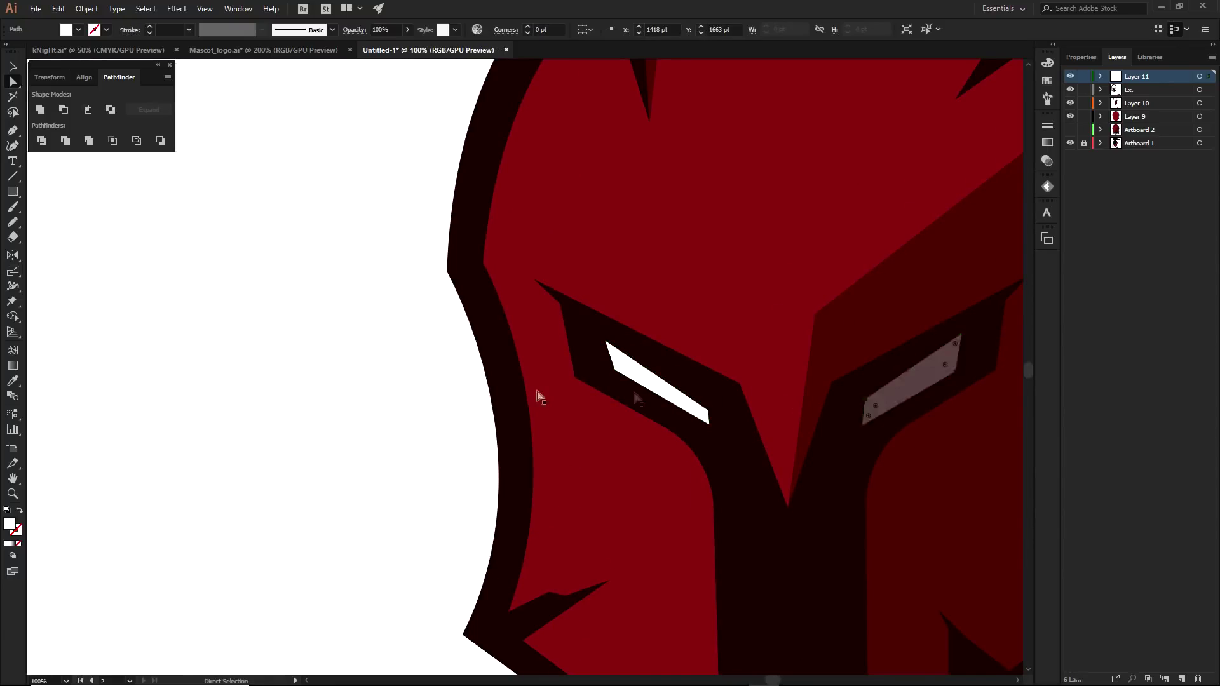
key("Delete")
scroll(570, 383, "down", 2)
right_click(665, 380)
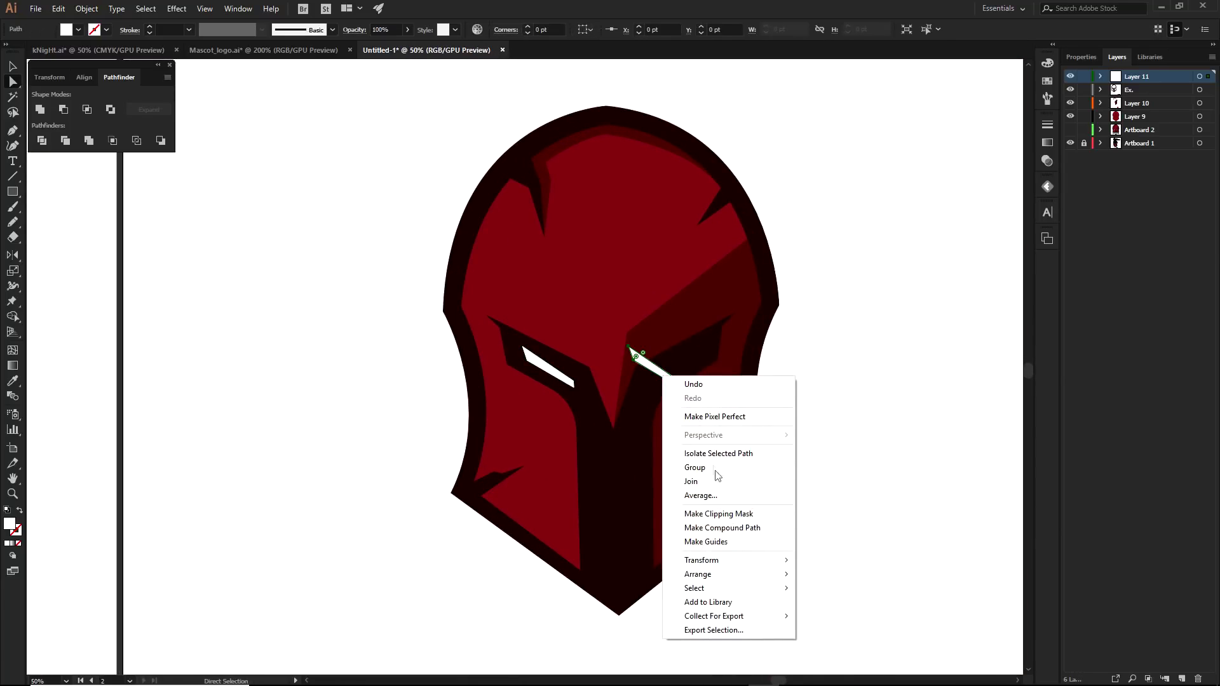
mouse_move(693, 557)
left_click(832, 607)
left_click(873, 309)
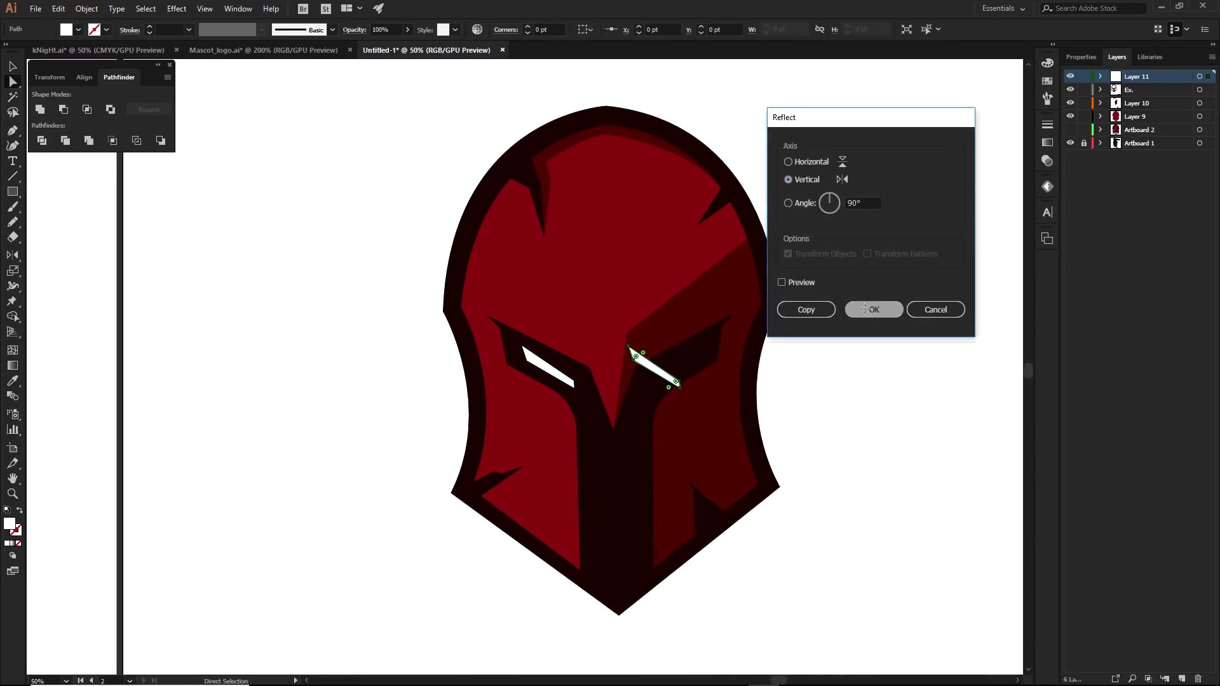
left_click_drag(660, 367, 680, 367)
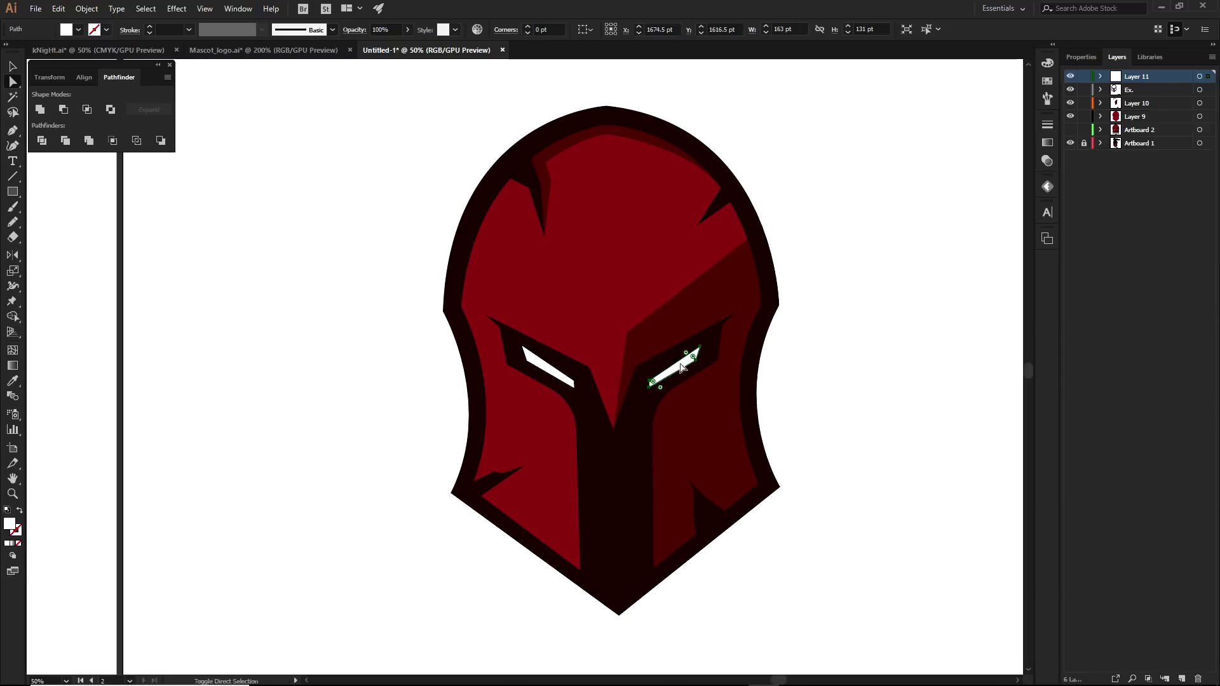
left_click(808, 375)
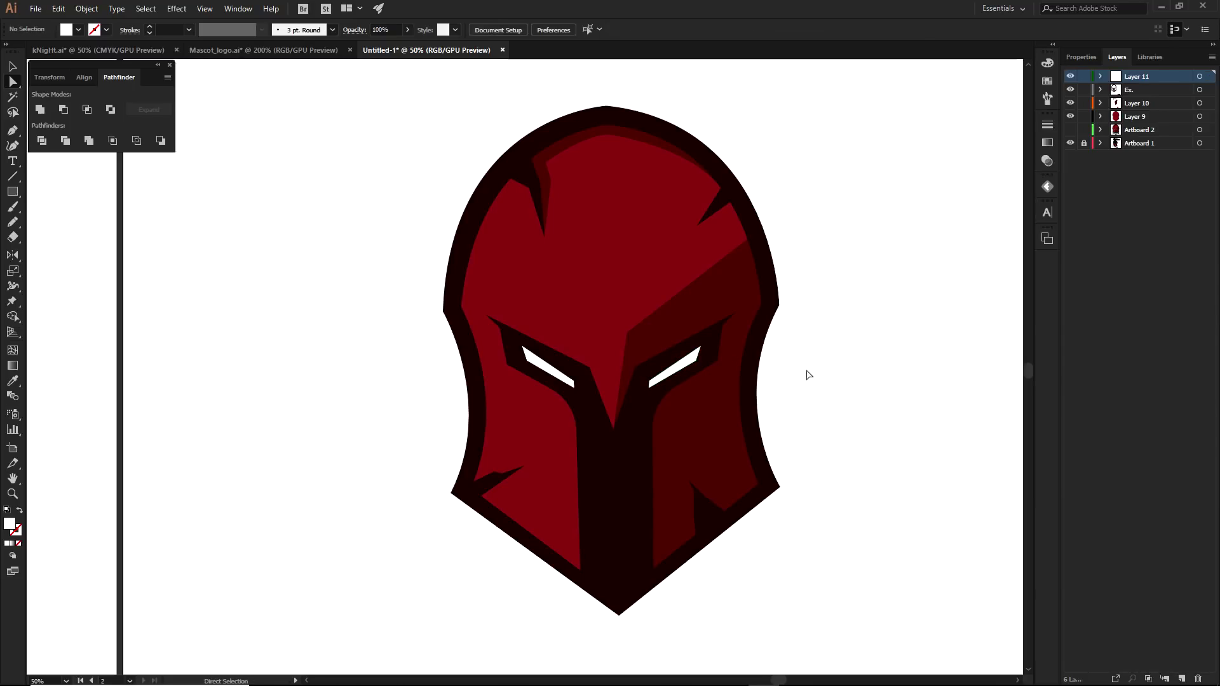
Show the Artboard 2 logo in place of the working layers and expand its sublayers to examine the ARENA lettering and banner
scroll(808, 374, "down", 2, "alt")
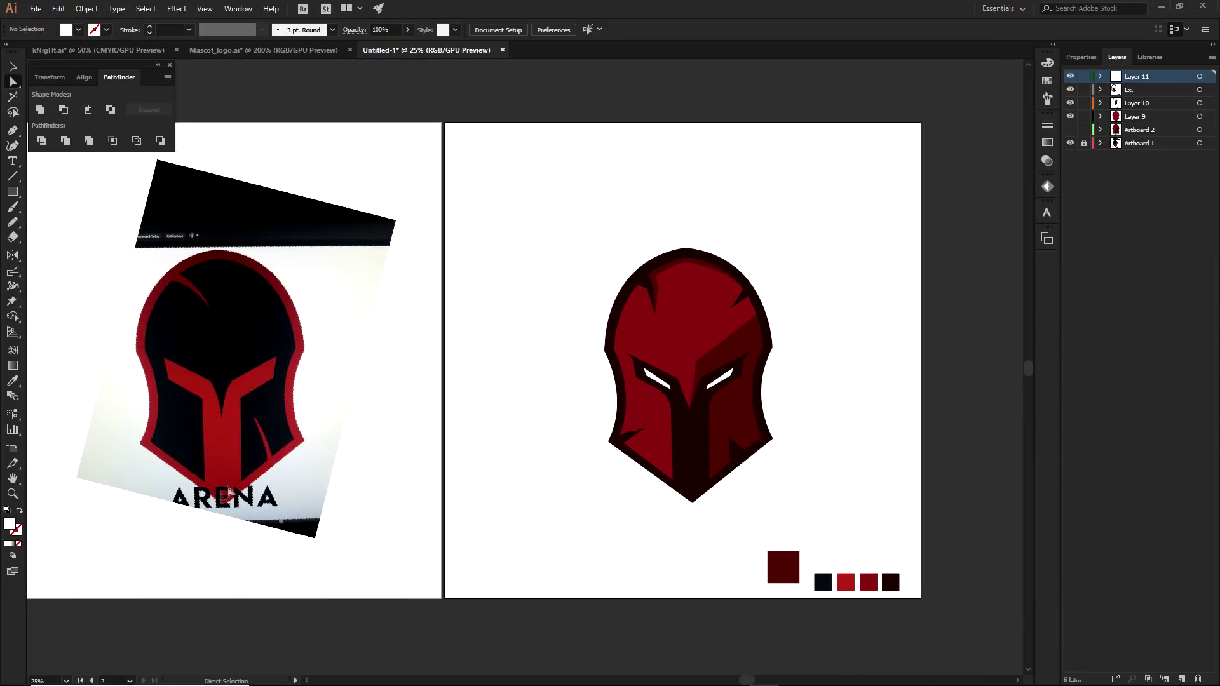
scroll(319, 502, "right", 2)
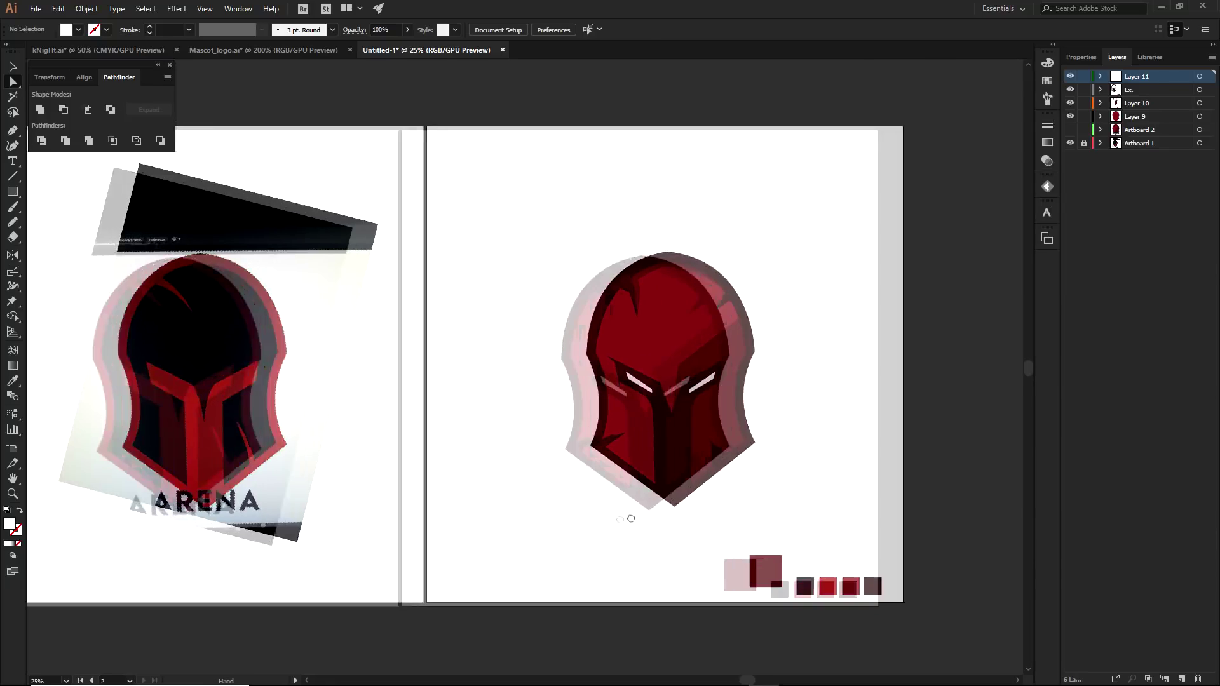
scroll(543, 505, "up", 2, "alt")
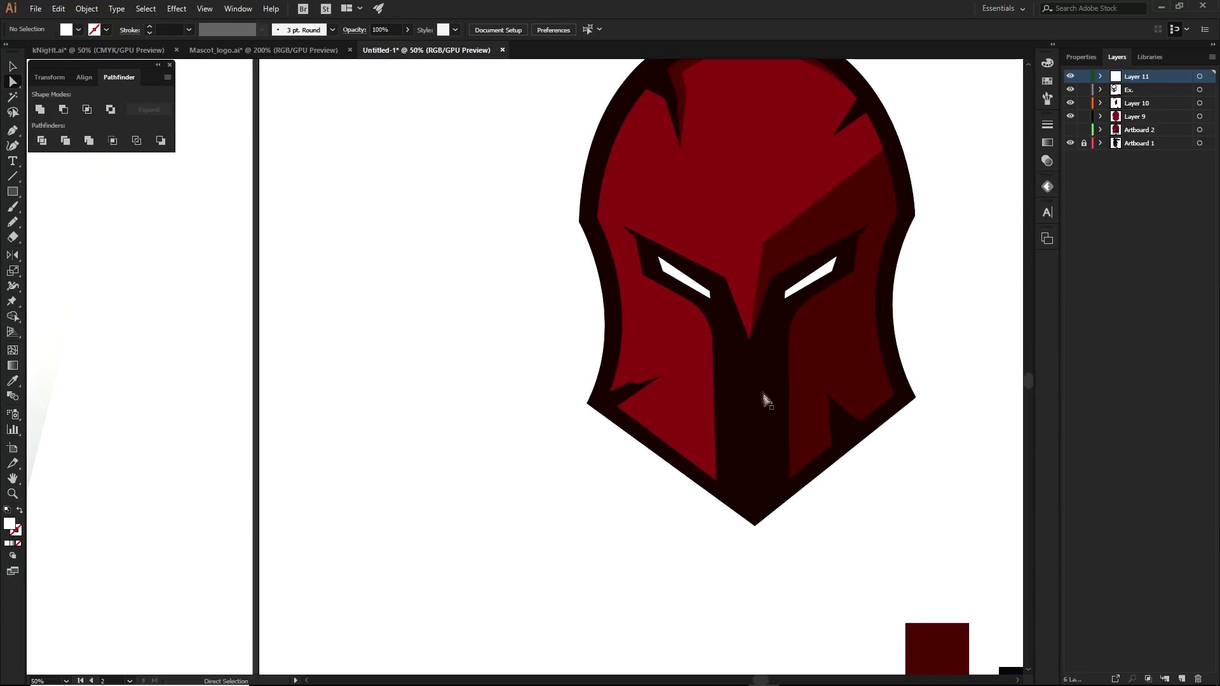
scroll(750, 384, "down", 3)
scroll(749, 384, "right", 2)
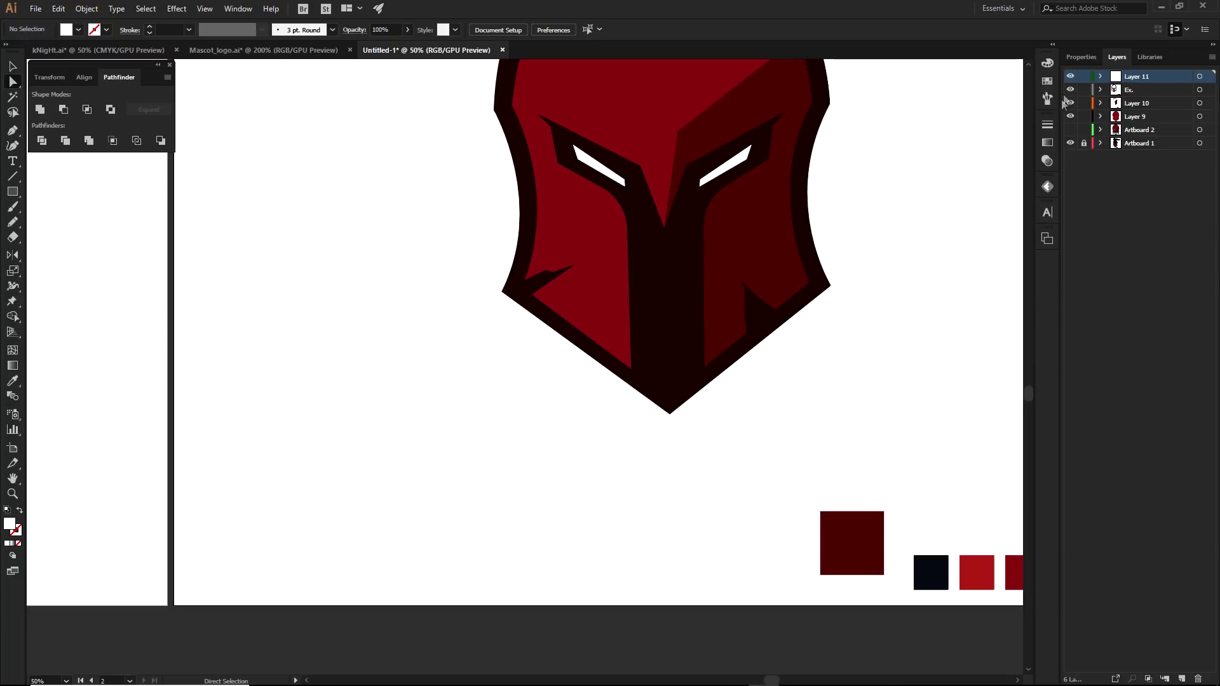
left_click(1070, 130)
scroll(762, 381, "up", 2)
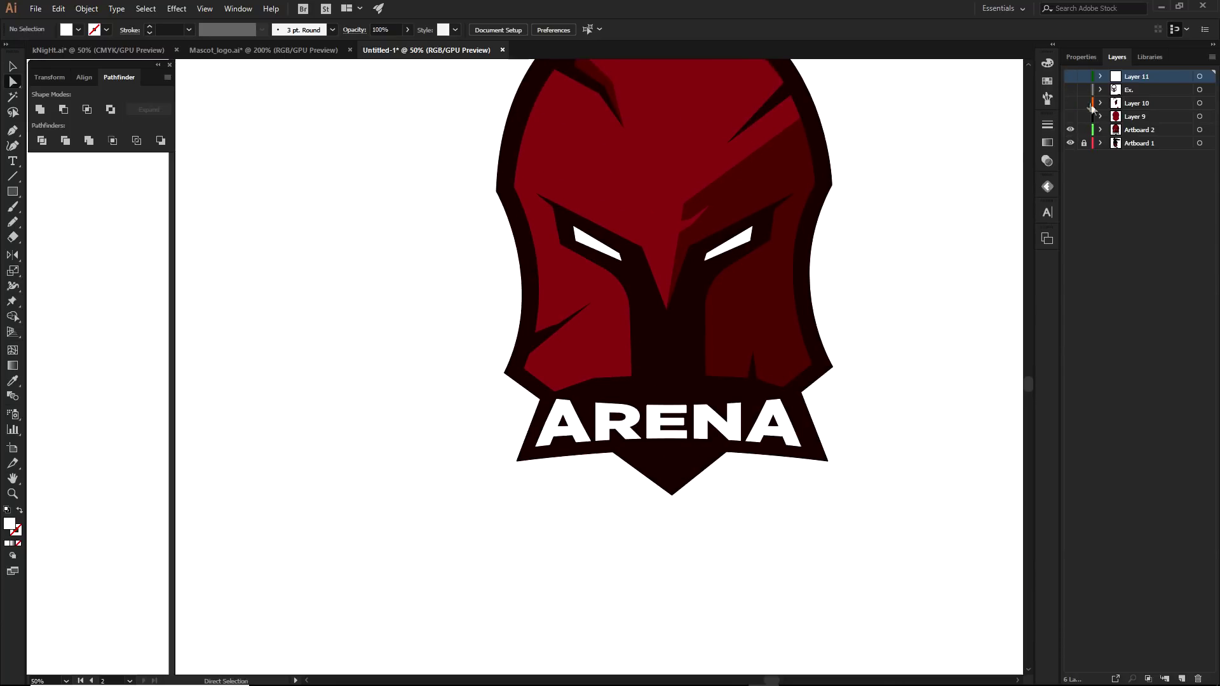
left_click(1100, 130)
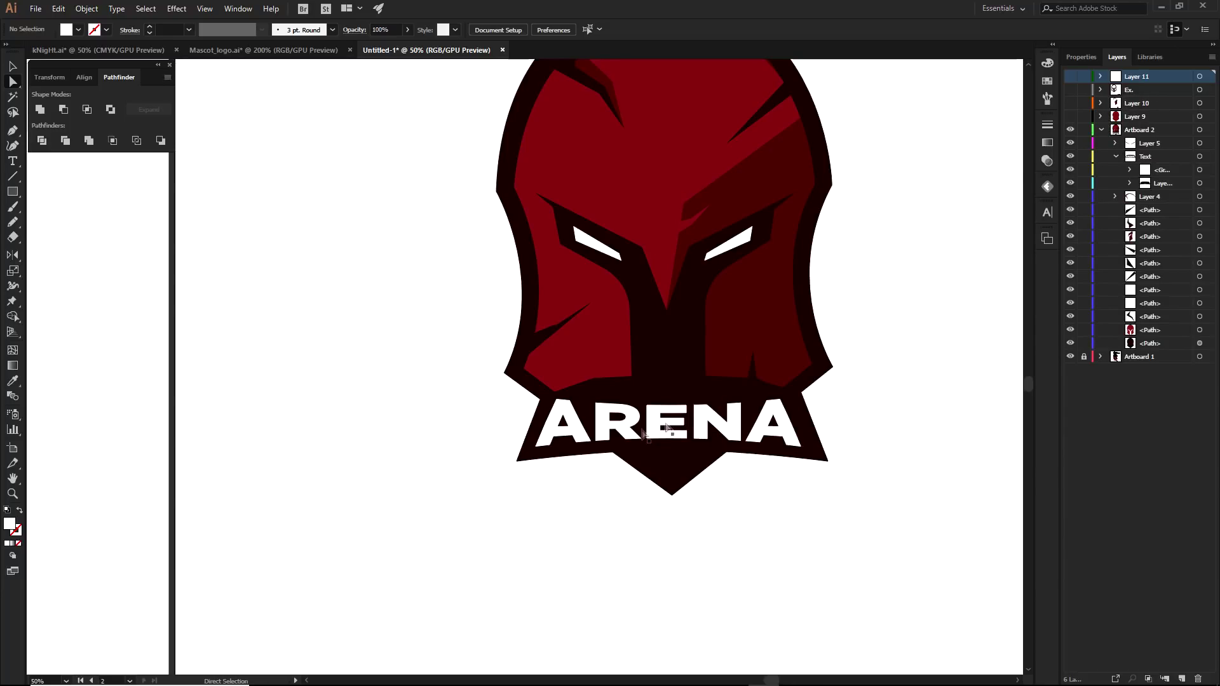
left_click(1070, 170)
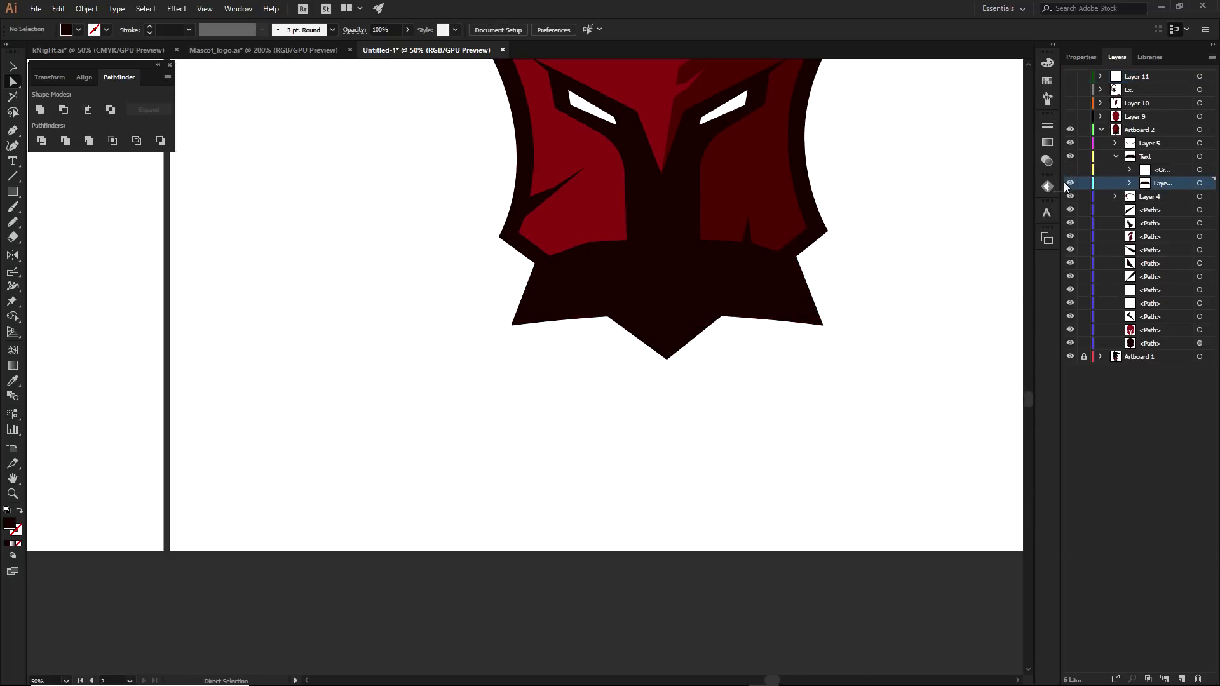
left_click(1069, 170)
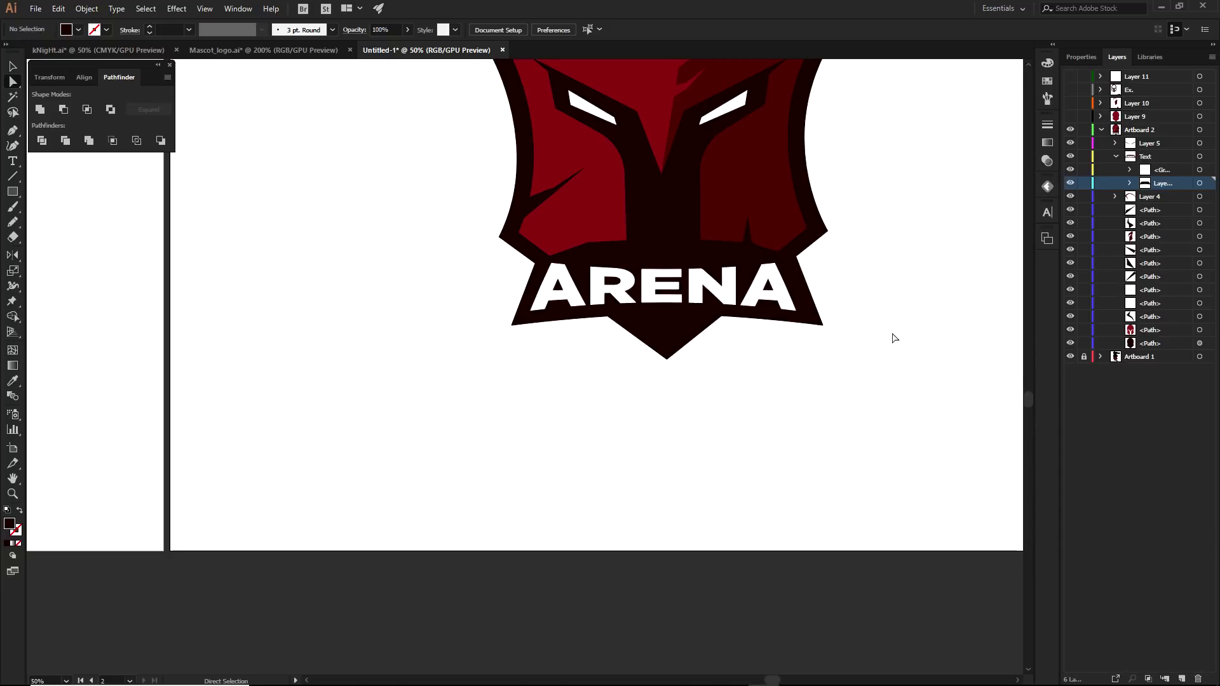
Add the word ARENA in 300 pt Gotham Black and position it centred below the existing banner
key("t")
left_click(653, 440)
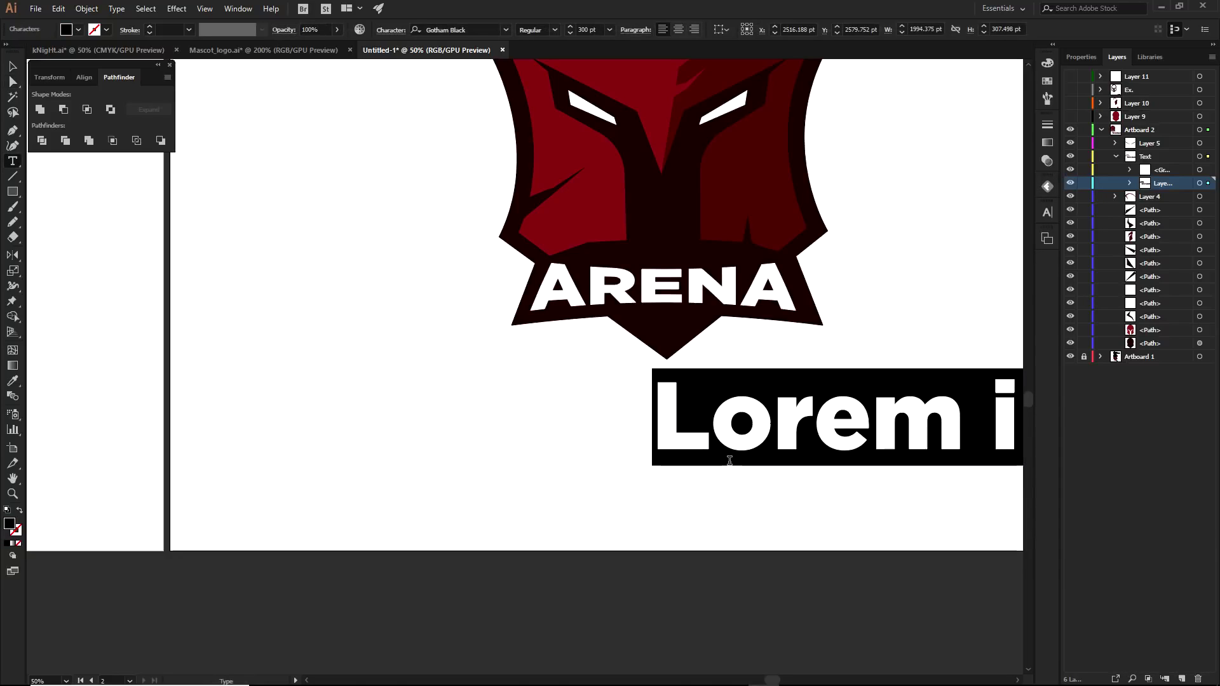
type("ARENA")
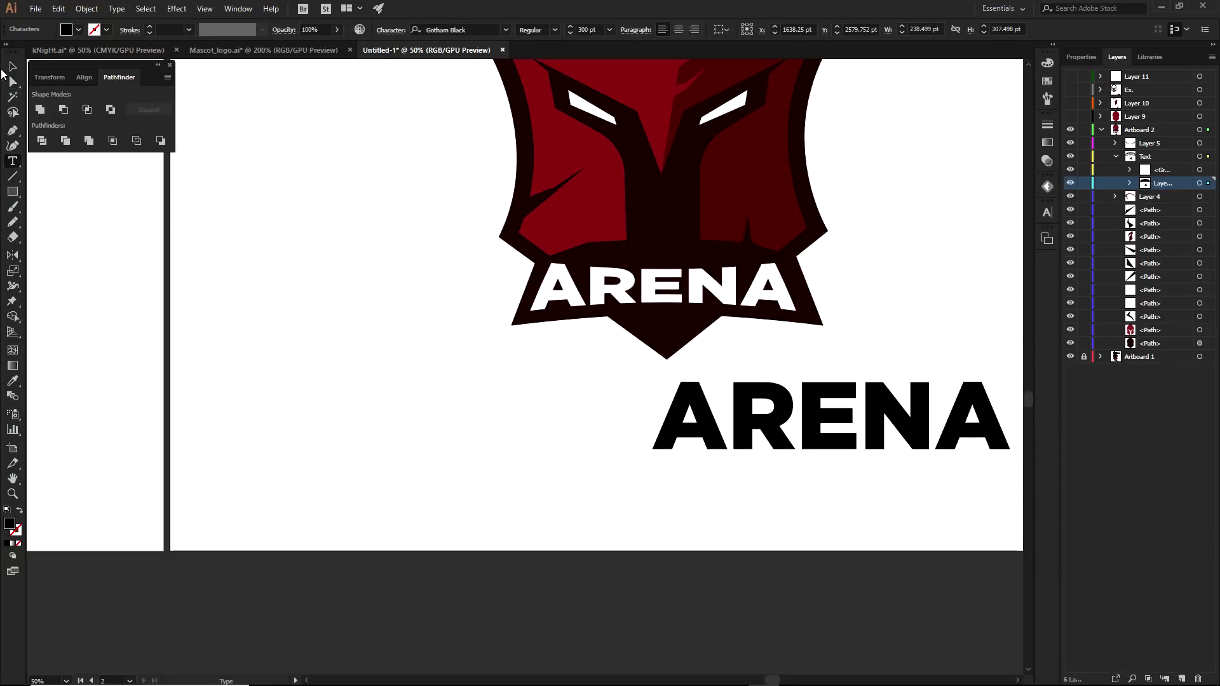
left_click(12, 66)
left_click_drag(769, 416, 619, 418)
left_click_drag(817, 334, 796, 396)
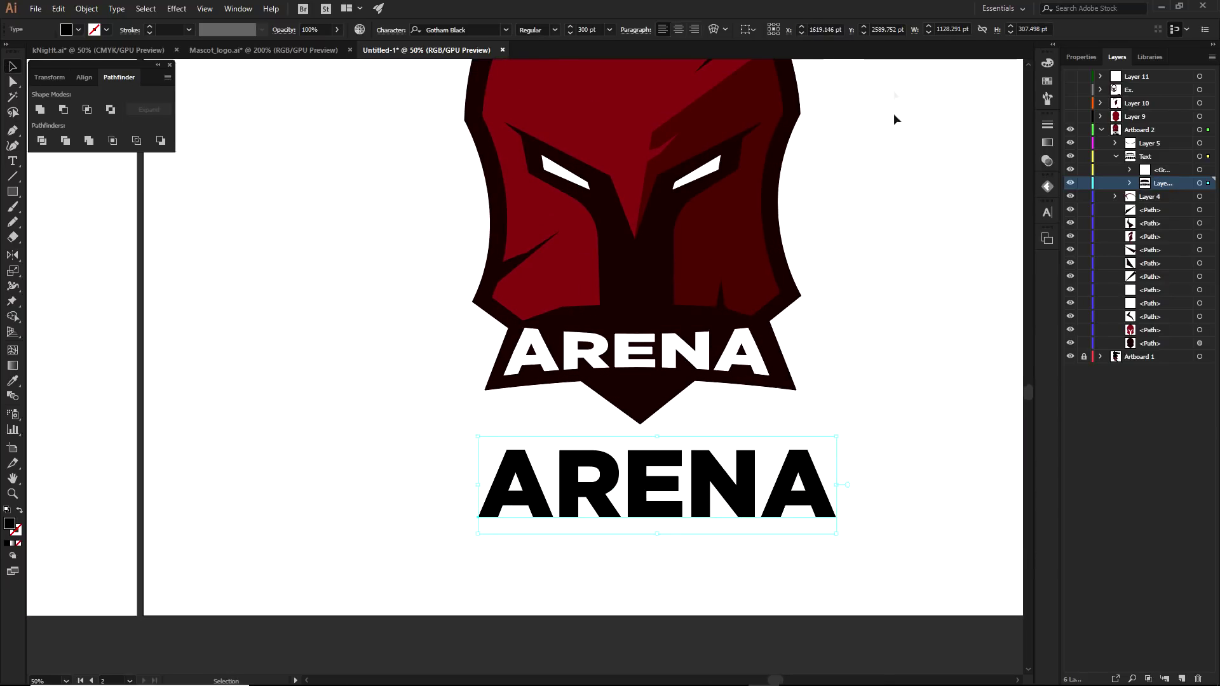
Warp the new ARENA text with a horizontal Bulge at -8% bend
left_click(712, 30)
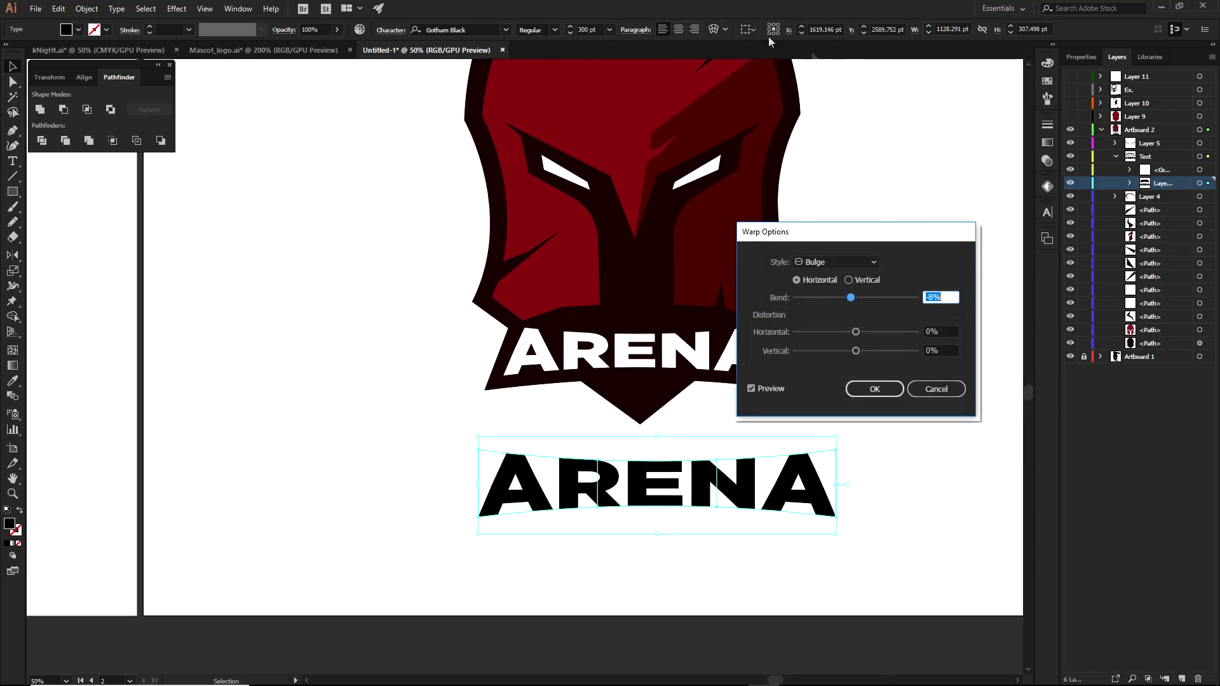
left_click(852, 262)
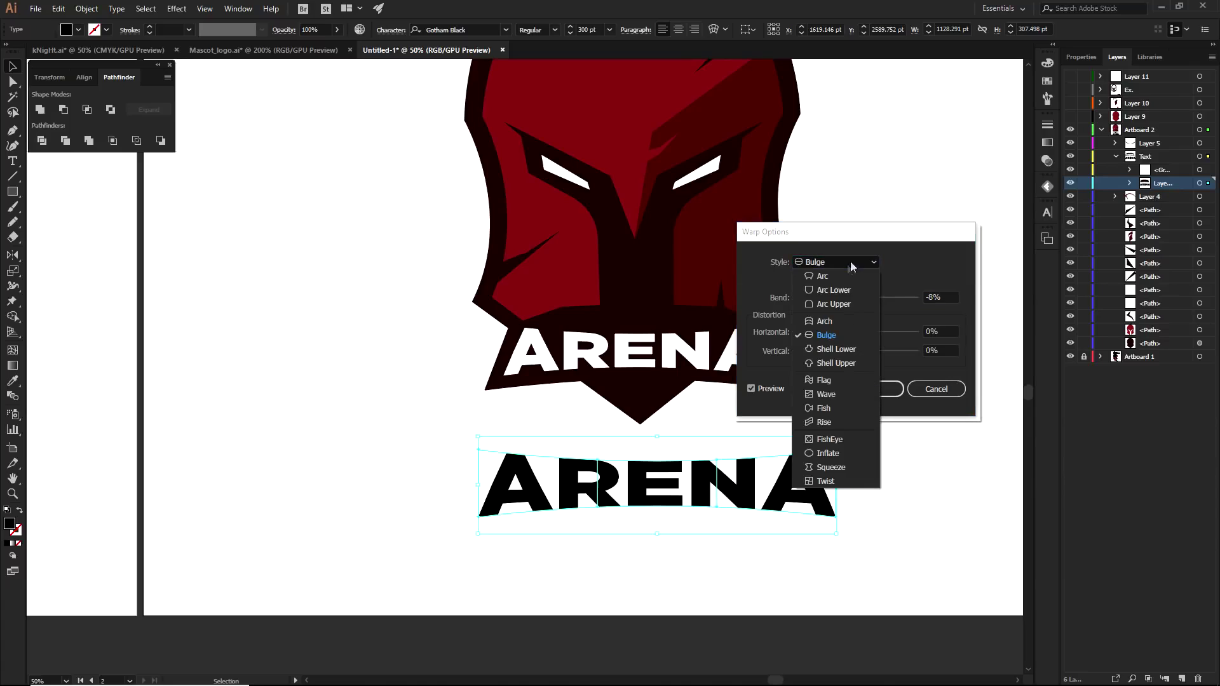
left_click(831, 332)
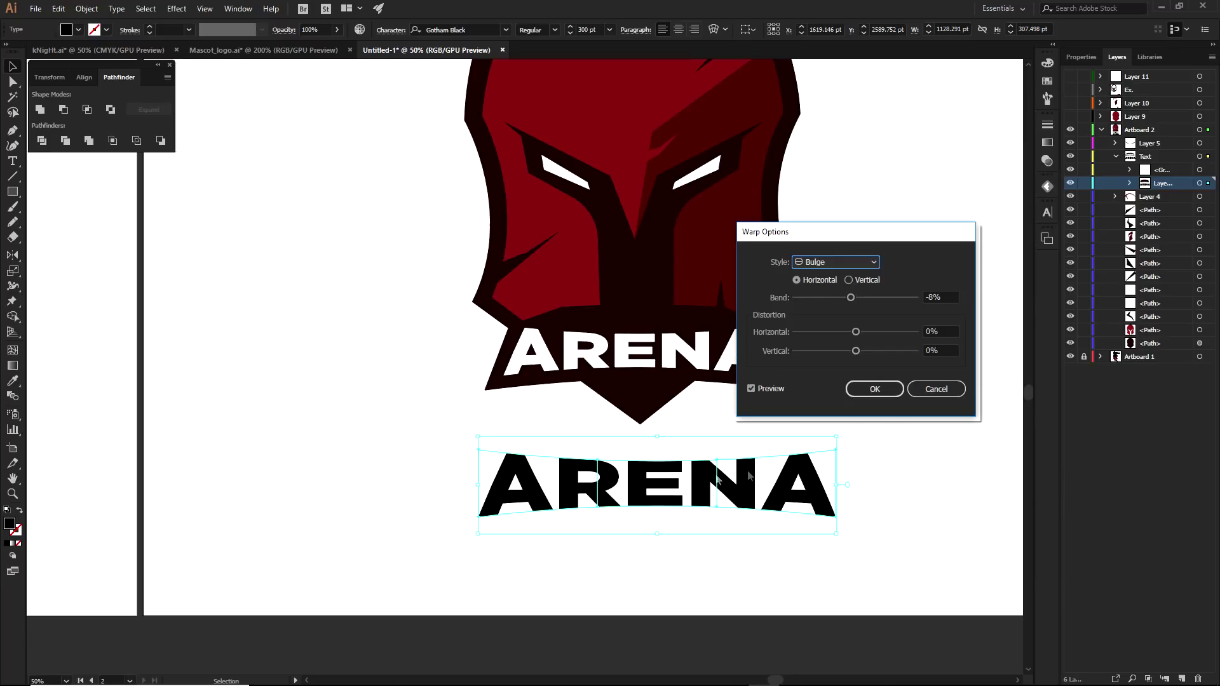
left_click(874, 389)
left_click(801, 421)
Draw the left half of a curved banner with flared sides over the new ARENA text using the Pen tool
key("p")
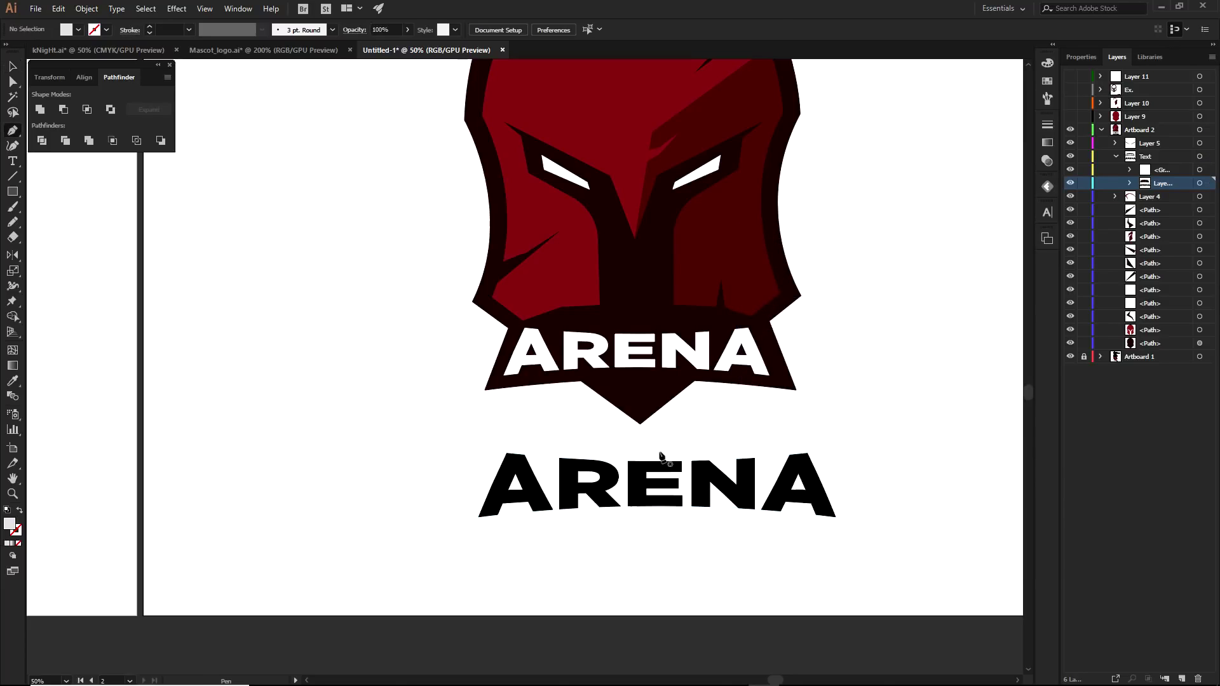
left_click(660, 453)
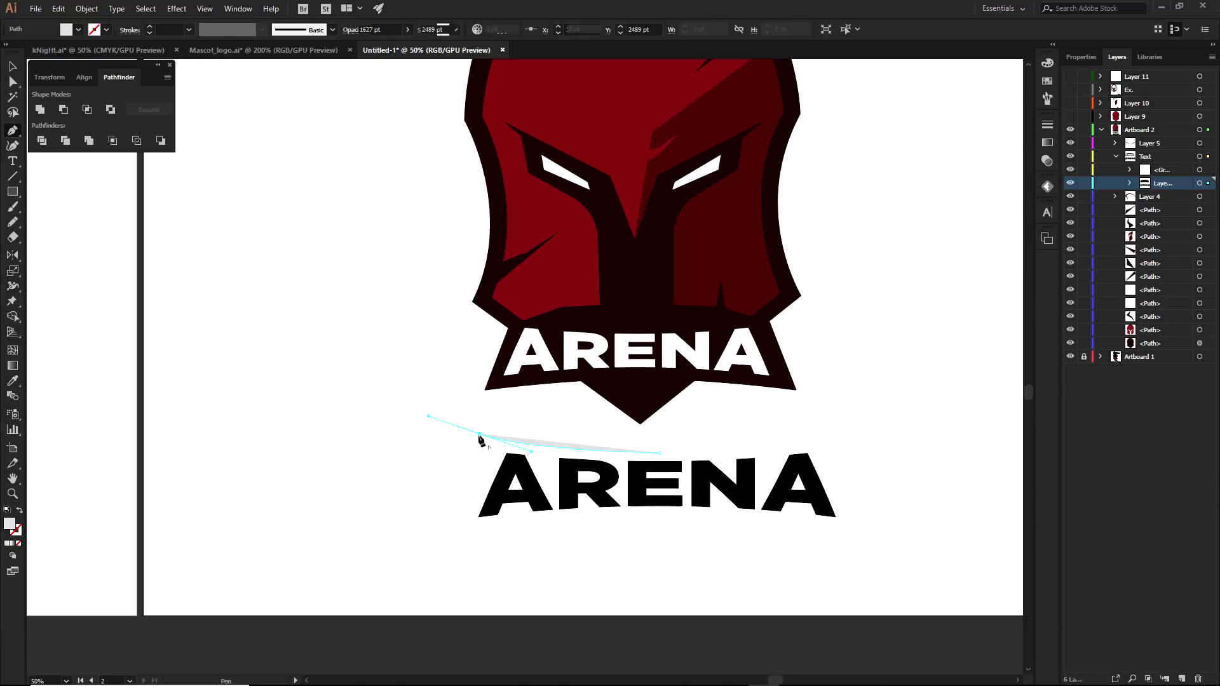
left_click_drag(478, 434, 455, 487)
left_click(446, 541)
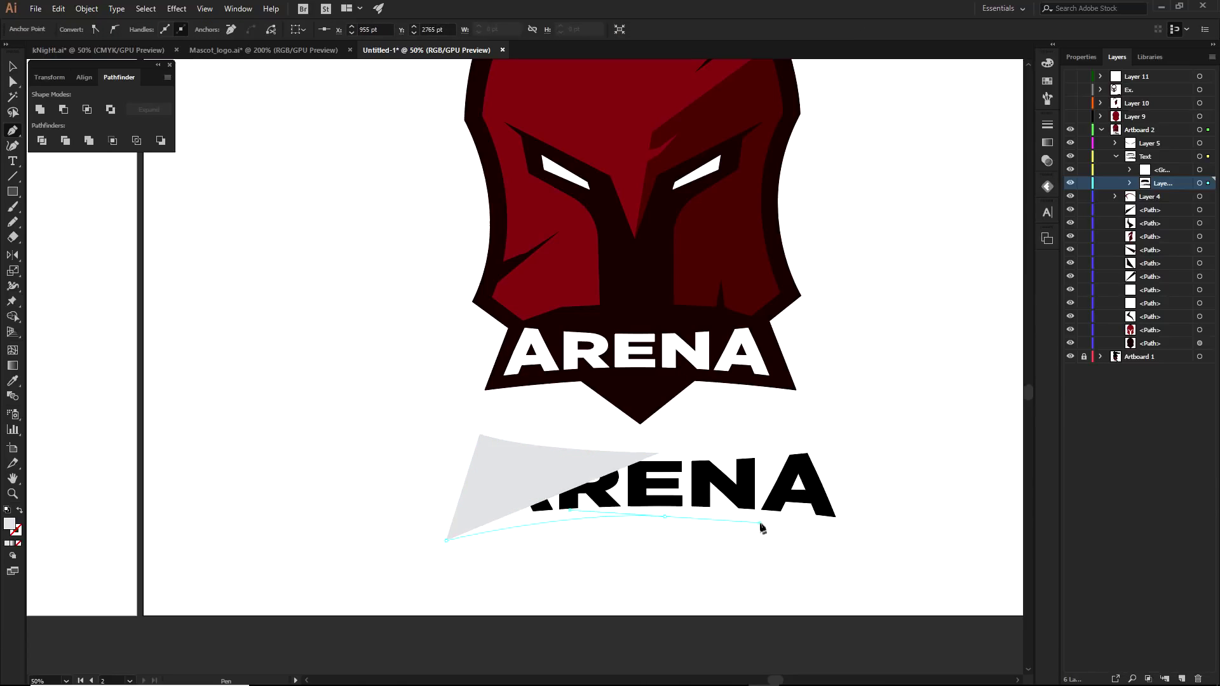
left_click(665, 515)
scroll(666, 457, "up", 2)
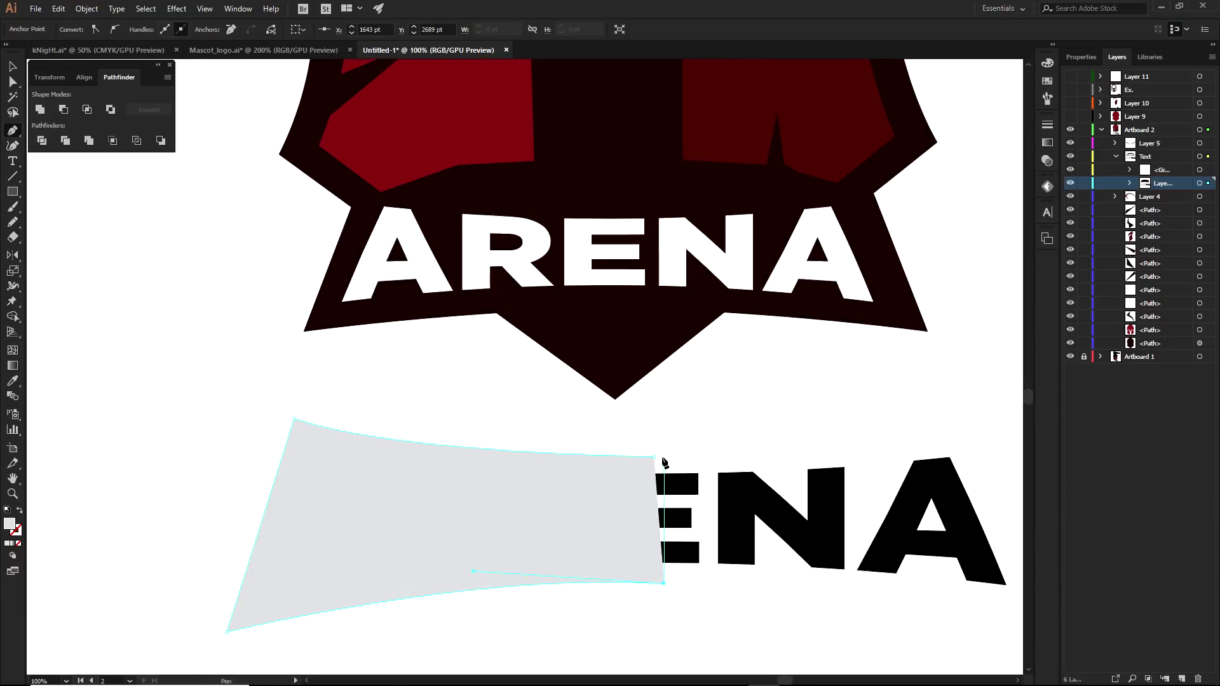
scroll(664, 462, "up", 3)
left_click(671, 458)
Duplicate the banner half to the right and reflect the copy across the vertical axis
key("a")
scroll(635, 463, "down", 6)
left_click_drag(566, 482, 776, 483)
right_click(785, 463)
mouse_move(826, 384)
left_click(951, 430)
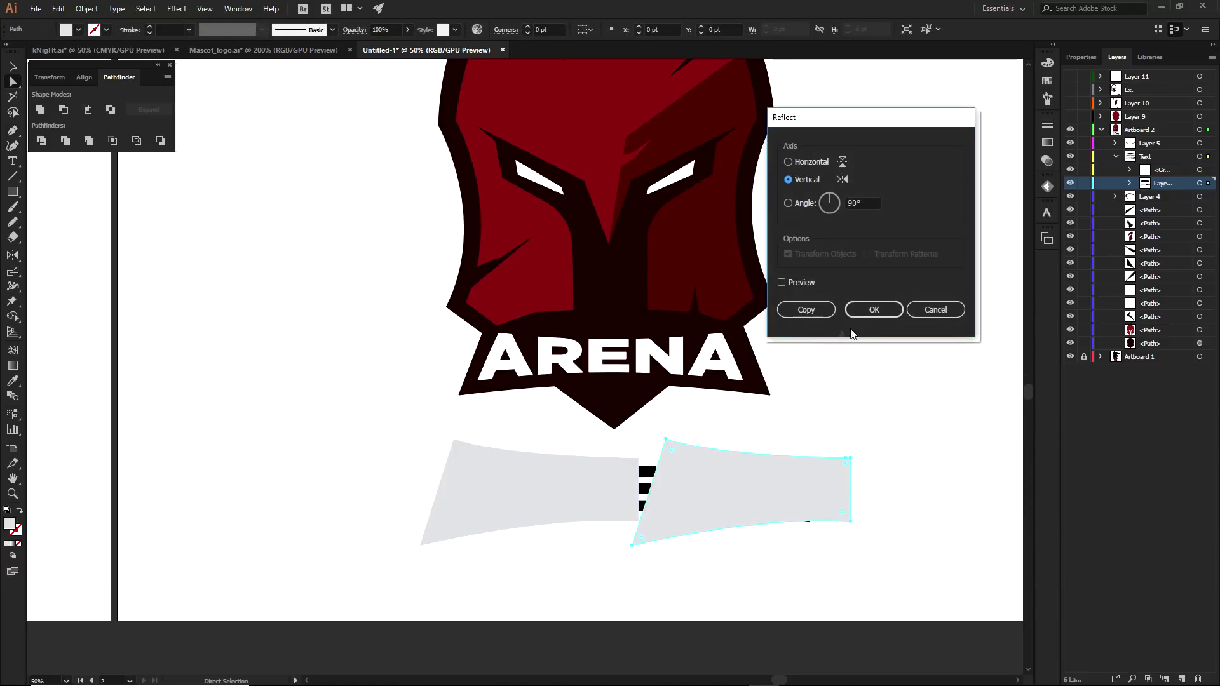
left_click(870, 313)
Align the mirrored half with the original at the centre seam and unite both into one banner shape
scroll(661, 528, "up", 2)
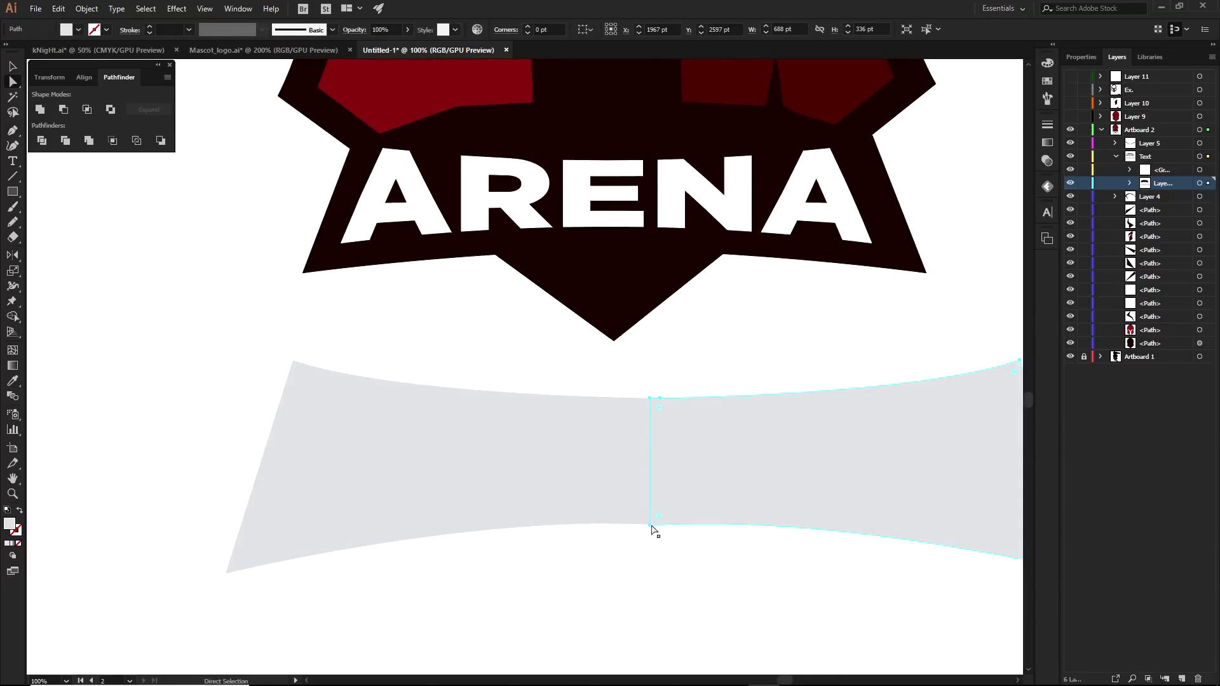
mouse_move(695, 528)
left_mouse_down()
mouse_move(664, 529)
mouse_move(683, 528)
left_mouse_up()
scroll(683, 555, "down", 1)
left_click(613, 509, "shift")
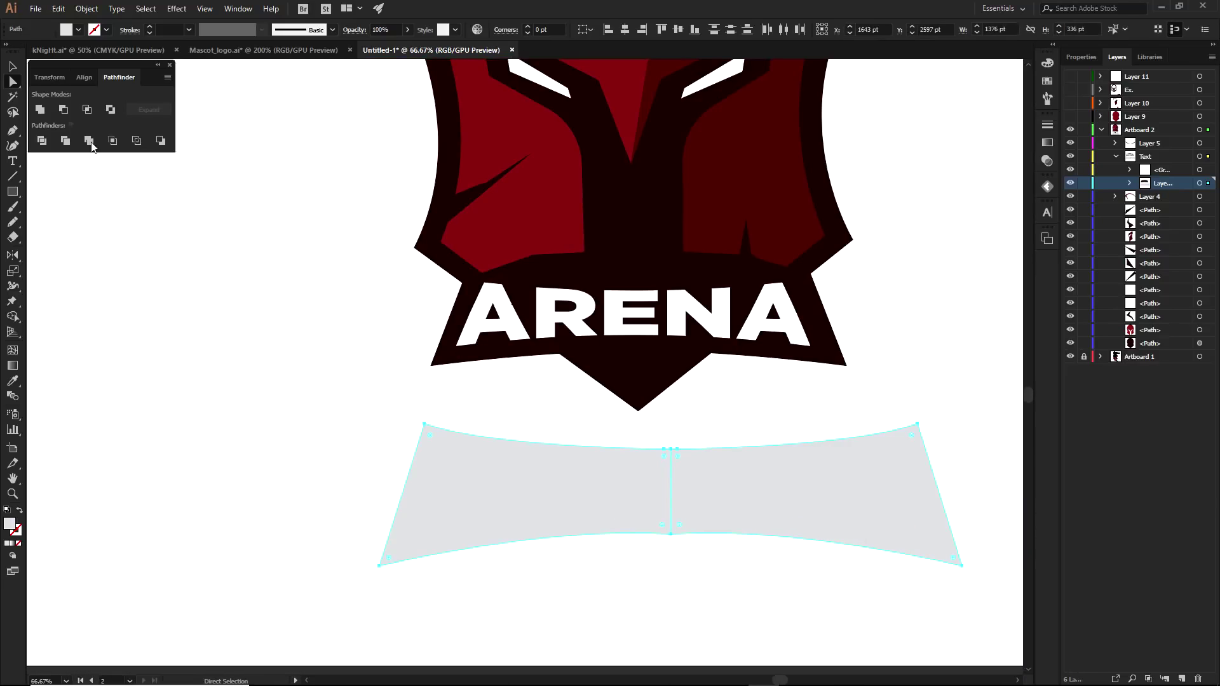
left_click(39, 109)
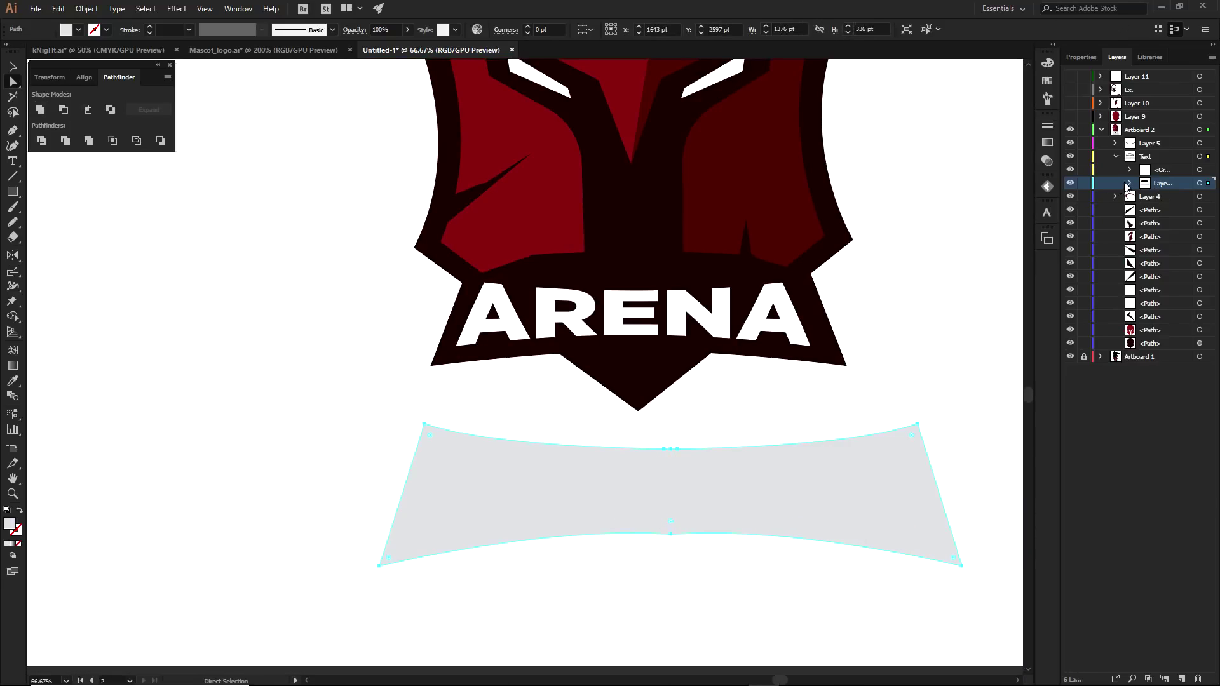
Place the banner shape behind the warped ARENA text in the layer order and select the text
left_click(1130, 183)
left_click_drag(1175, 202, 1171, 221)
left_click(775, 479)
key("i")
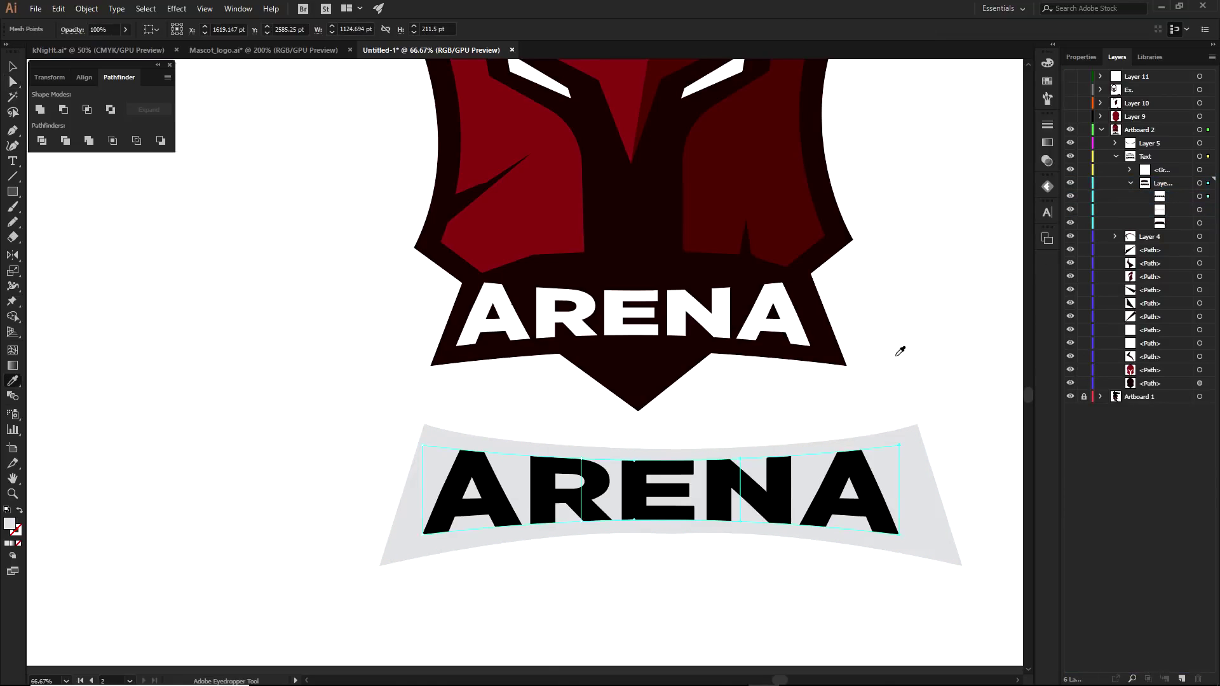
left_click(86, 8)
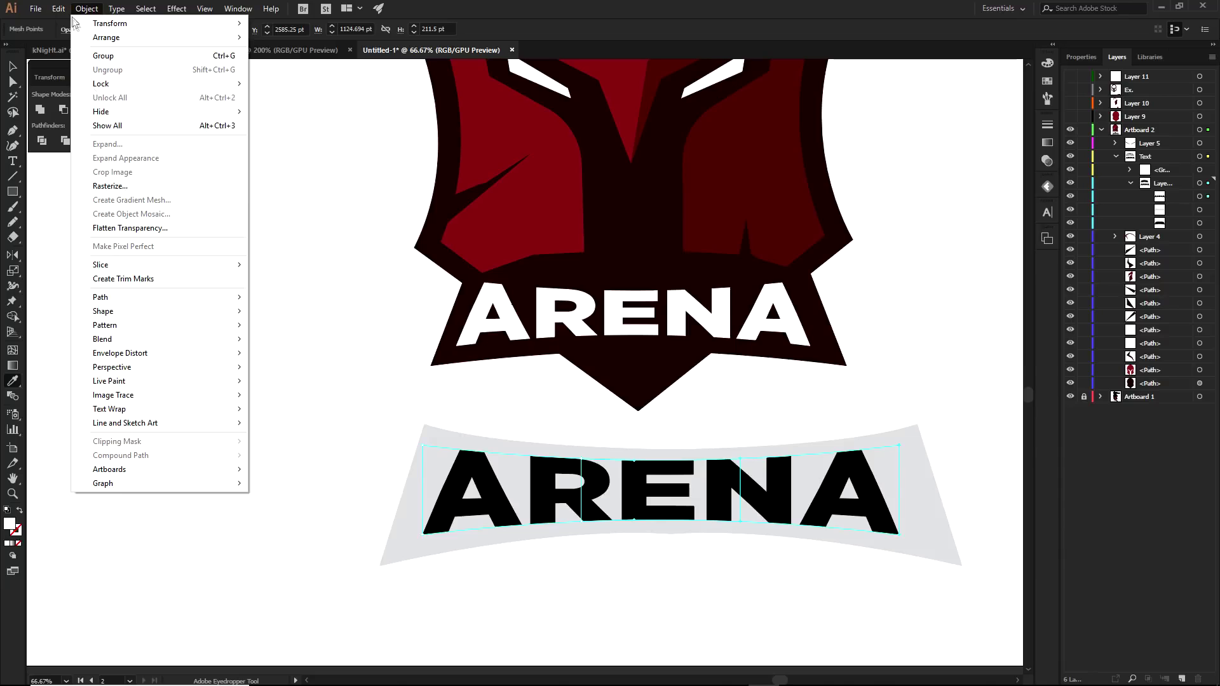
left_click(116, 187)
key("Escape")
key("a")
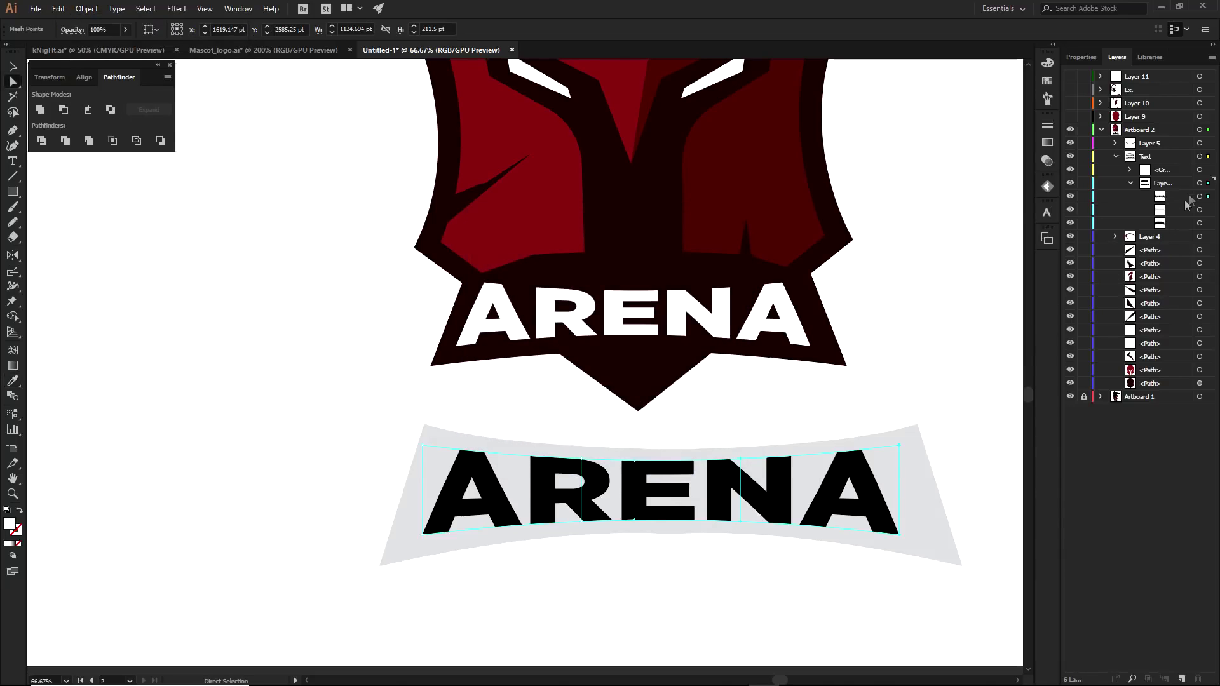
Expand the warped ARENA text with Object and Fill enabled
left_click(1201, 196)
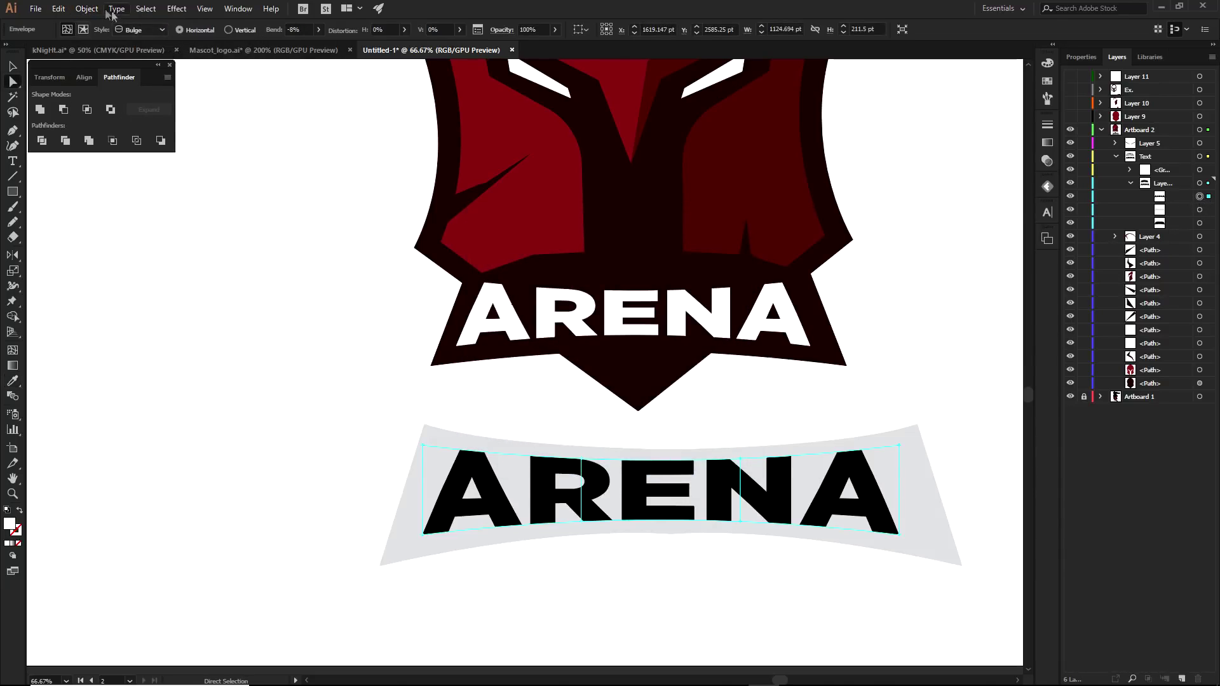
left_click(87, 8)
left_click(107, 144)
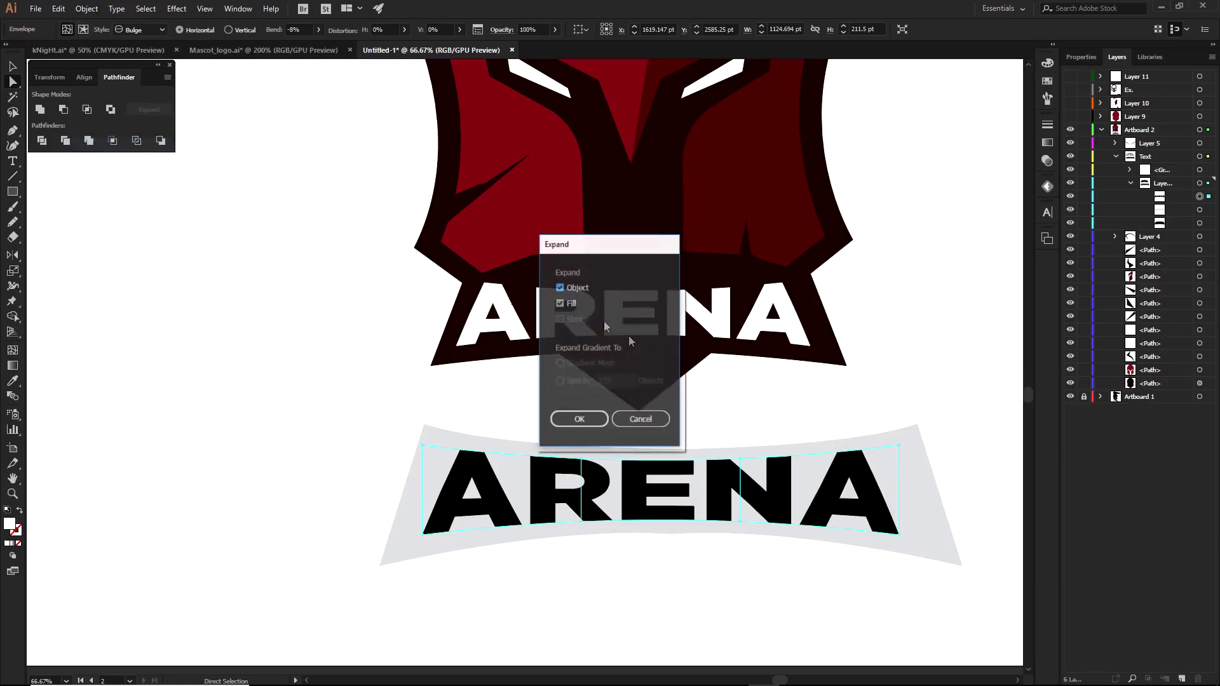
left_click(574, 416)
key("ctrl+z")
Recolour the new lettering white and its banner with the dark maroon sampled from the helmet outline
left_click(898, 460)
key("i")
left_click(837, 236)
left_click(921, 387)
Select the new ARENA letters together with their banner and move them up over the helmet's existing banner
left_click(886, 474)
left_click(779, 498, "shift")
left_click(654, 445, "shift")
left_click(635, 489, "shift")
left_click(540, 489, "shift")
left_click(492, 470, "shift")
left_click(502, 444, "shift")
left_click_drag(493, 468, 483, 263)
left_click(776, 449)
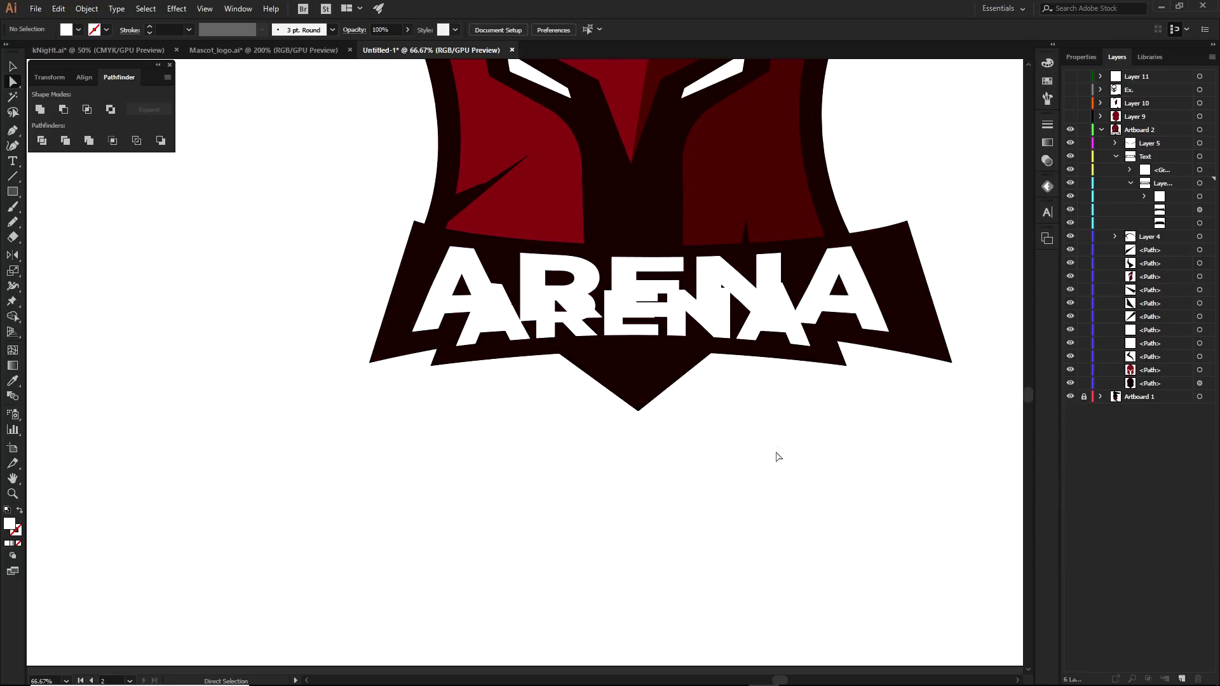
scroll(788, 443, "up", 2)
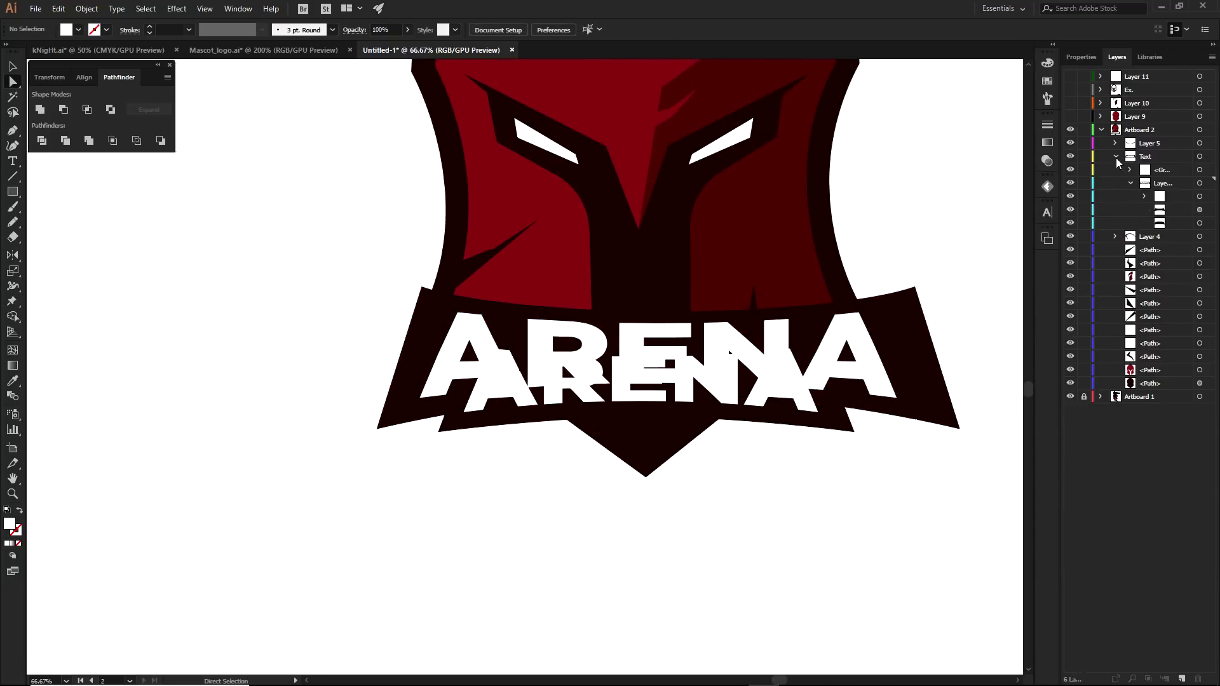
Undo the placement and recolouring of the new banner and lettering
key("ctrl+z")
key("ctrl+z")
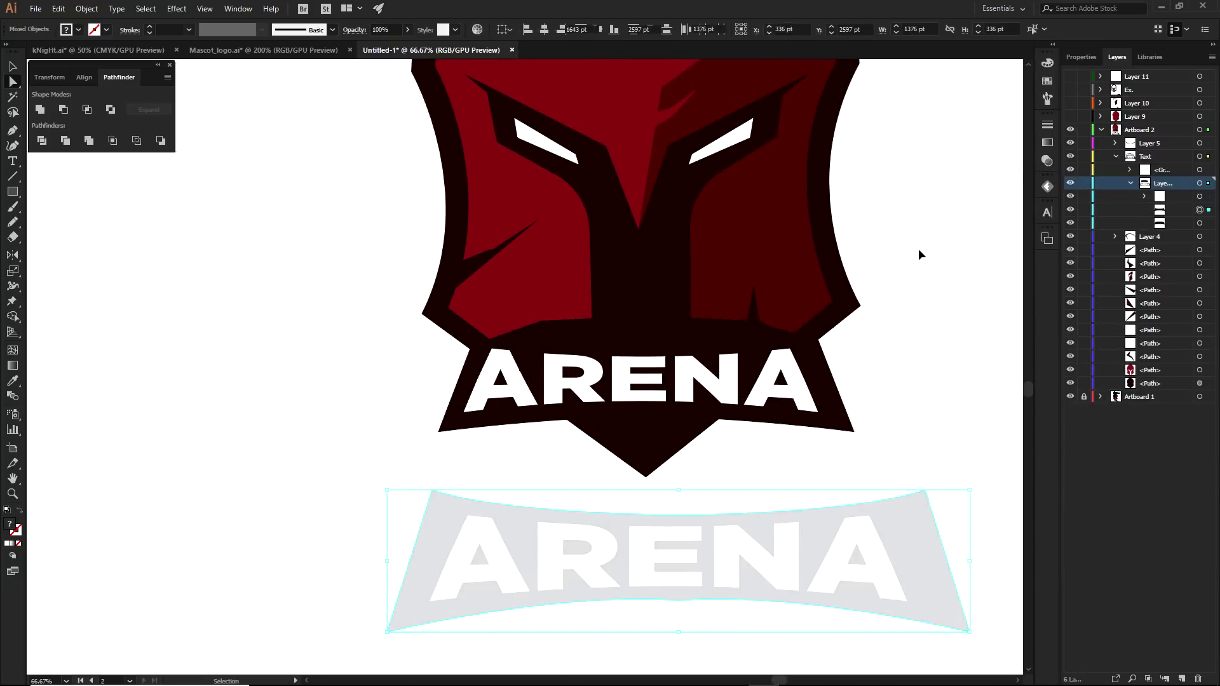
key("ctrl+z")
Delete the practice banner shape and the warped ARENA text below the logo
left_click_drag(941, 412, 730, 609)
left_click_drag(708, 462, 841, 603)
left_click(841, 602)
key("Delete")
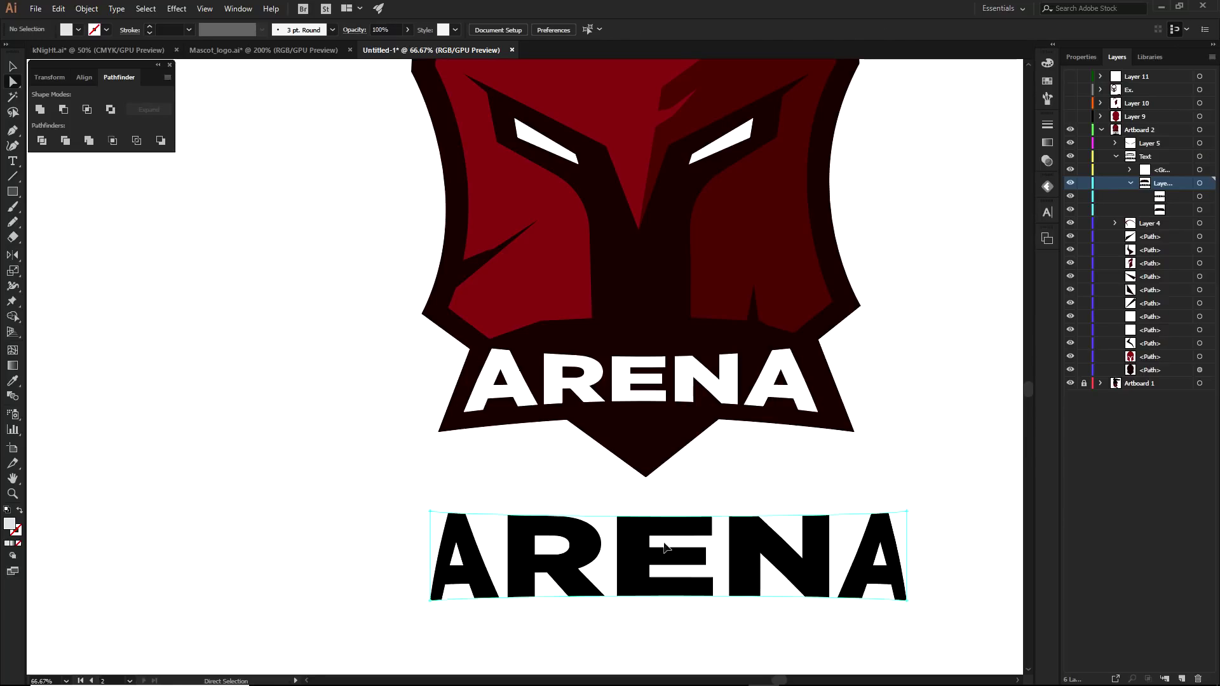
key("Delete")
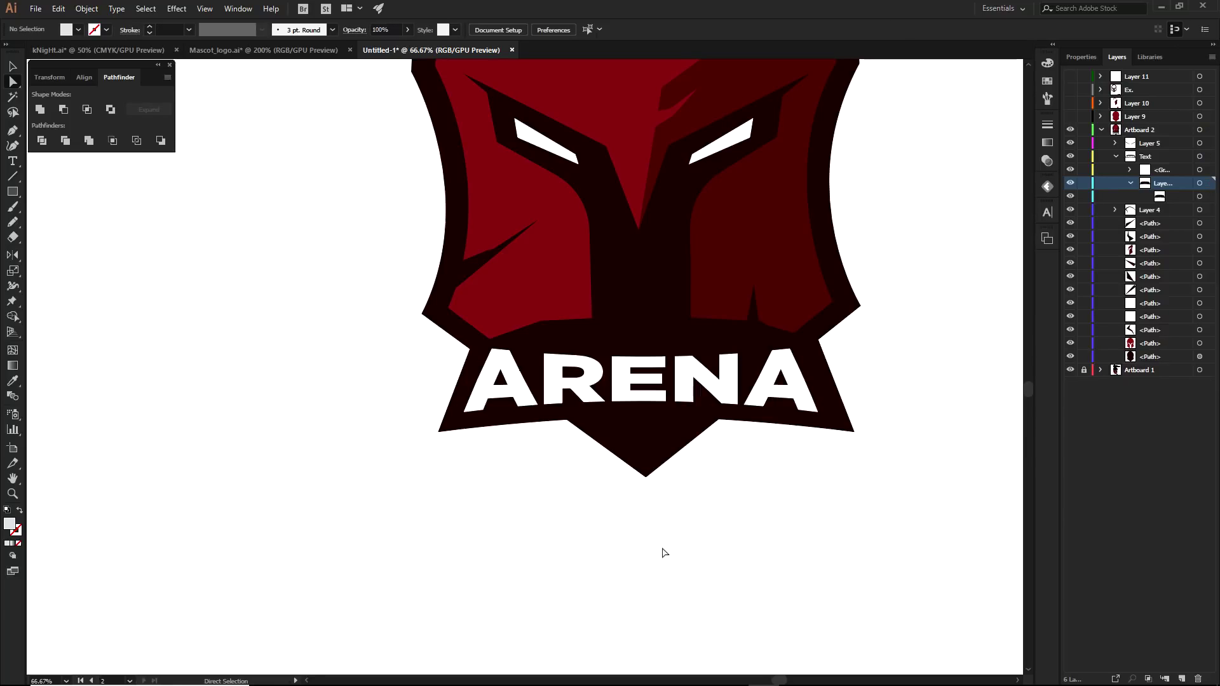
Collapse the Artboard 2 layer and compare the finished helmet logo with the original reference on the neighbouring artboard
left_click(1100, 130)
key("ctrl+minus")
key("ctrl+minus")
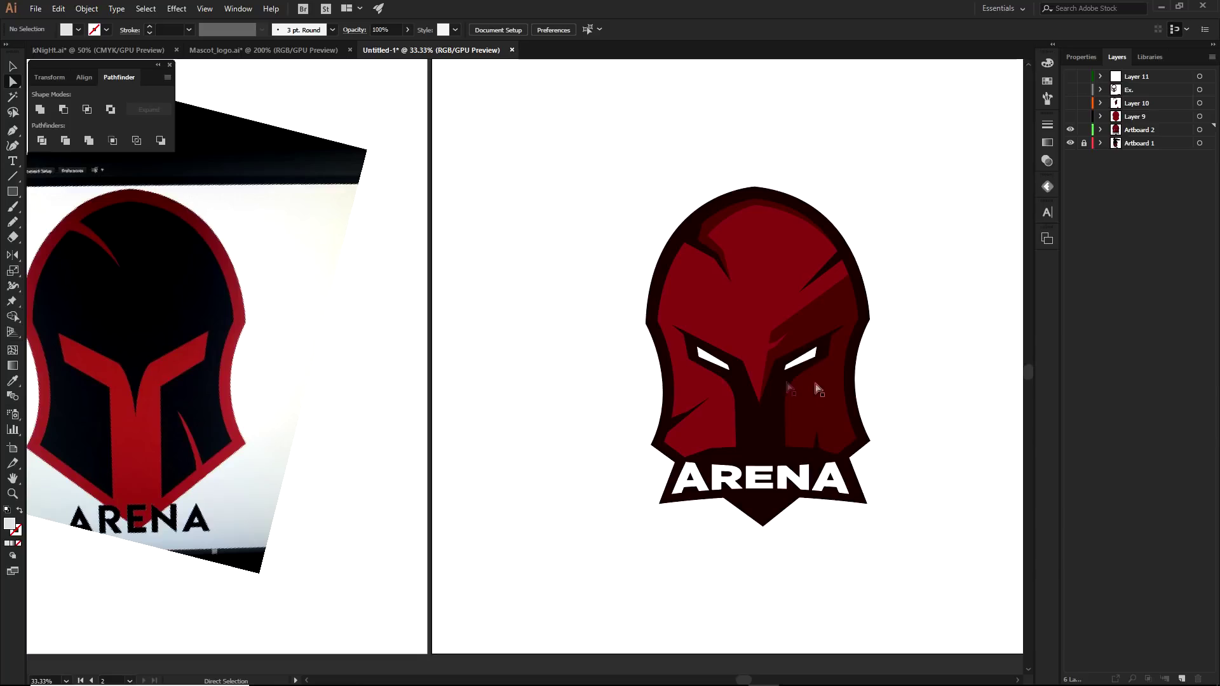
scroll(819, 389, "down", 2)
scroll(705, 388, "up", 1)
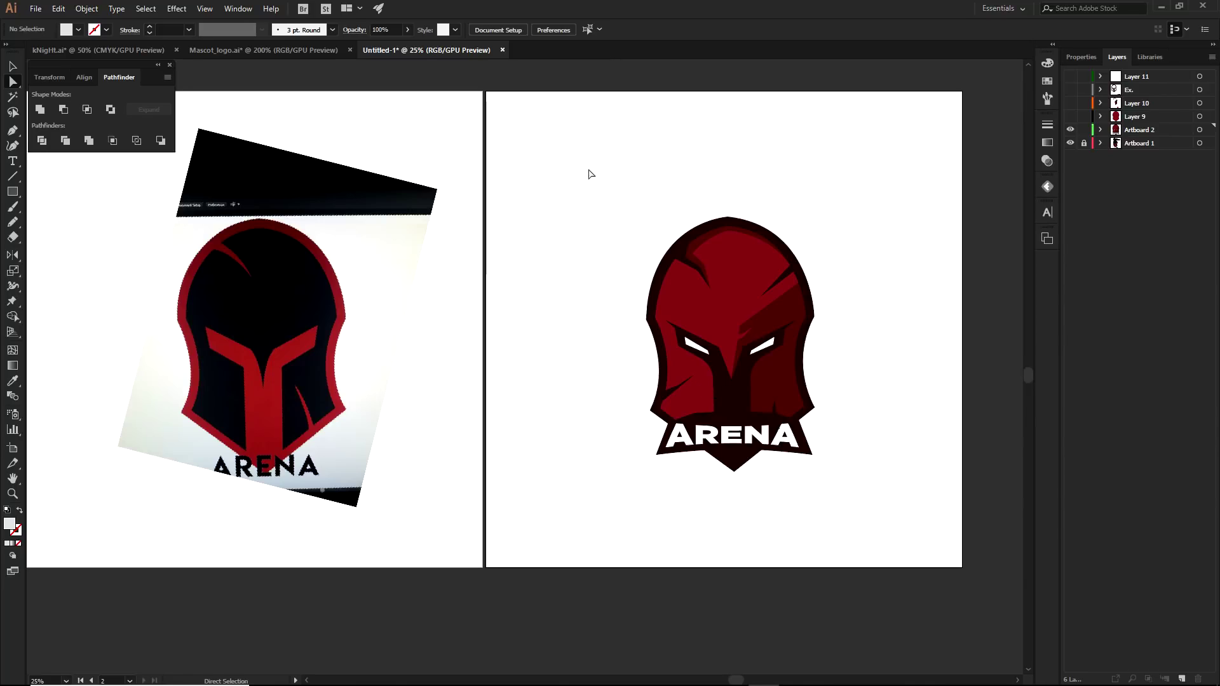
left_click_drag(587, 169, 876, 524)
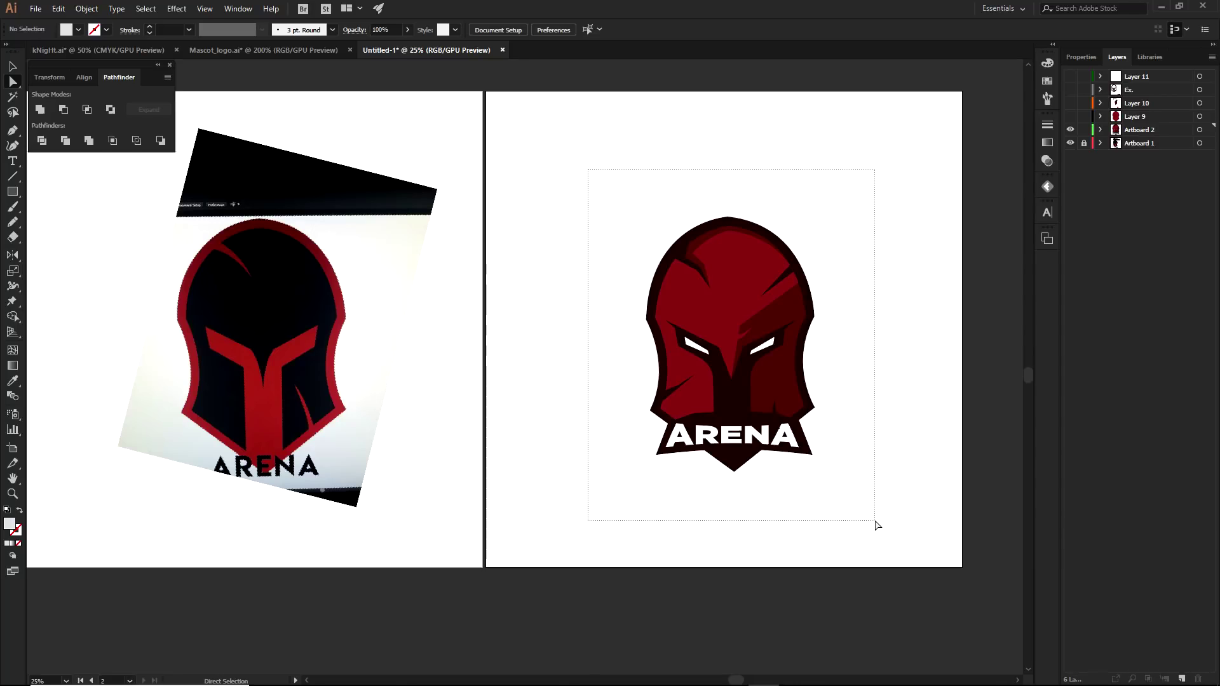
left_click_drag(877, 524, 877, 522)
left_click(877, 522)
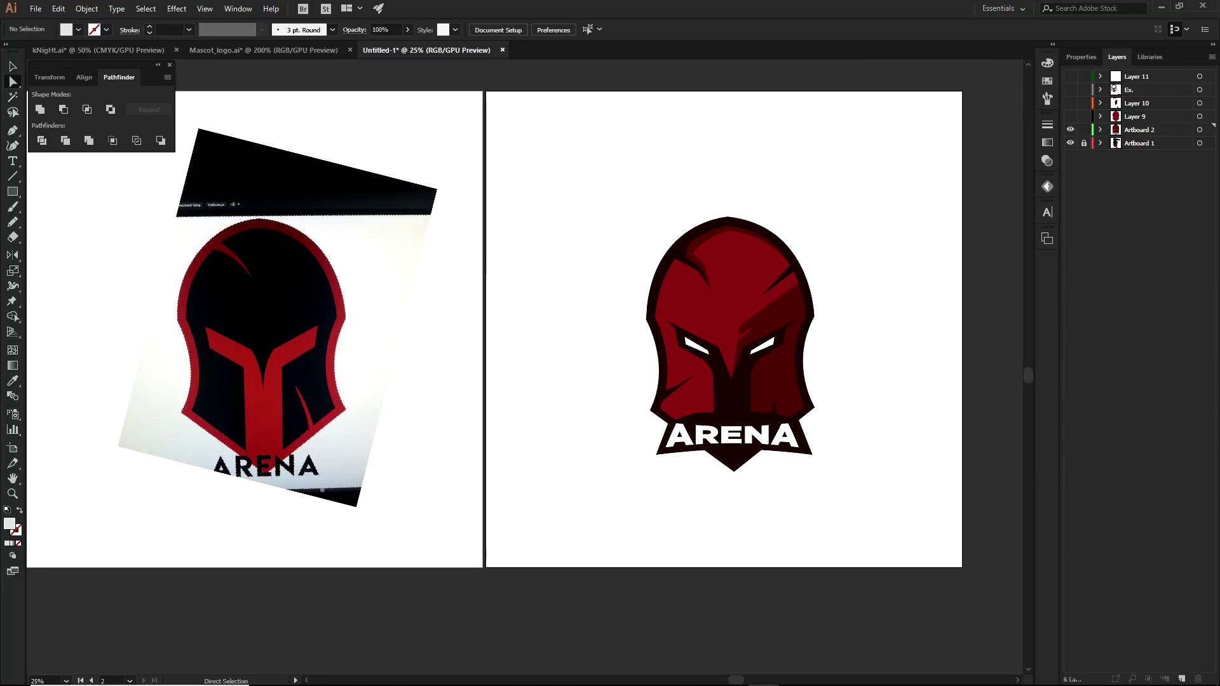
Switch to the Mascot_logo.ai document and examine the red wolf head's overall shape and shading
key("ctrl+shift+Tab")
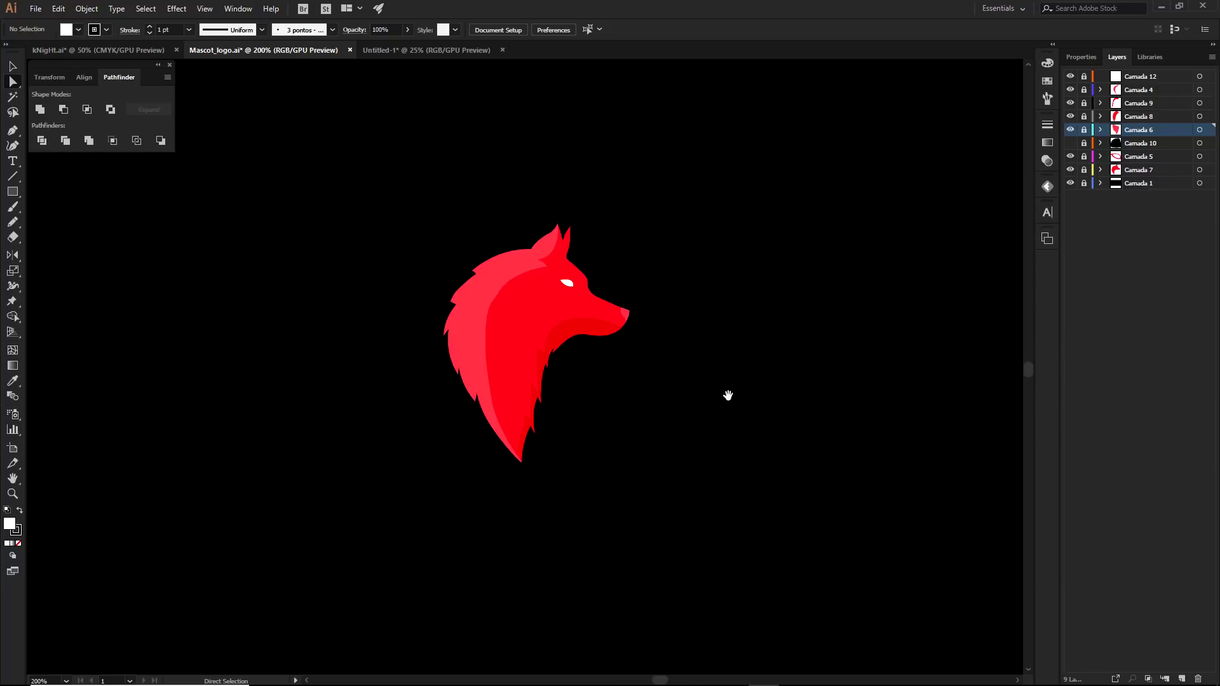
scroll(539, 330, "up", 1)
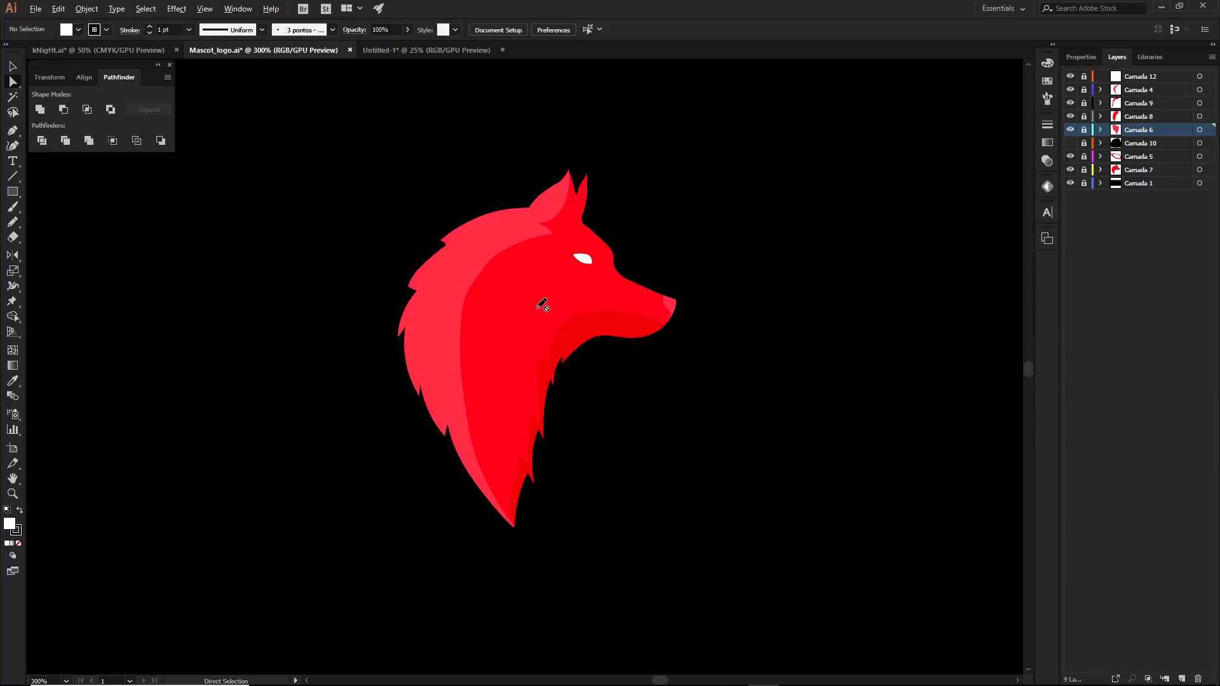
scroll(516, 323, "up", 1)
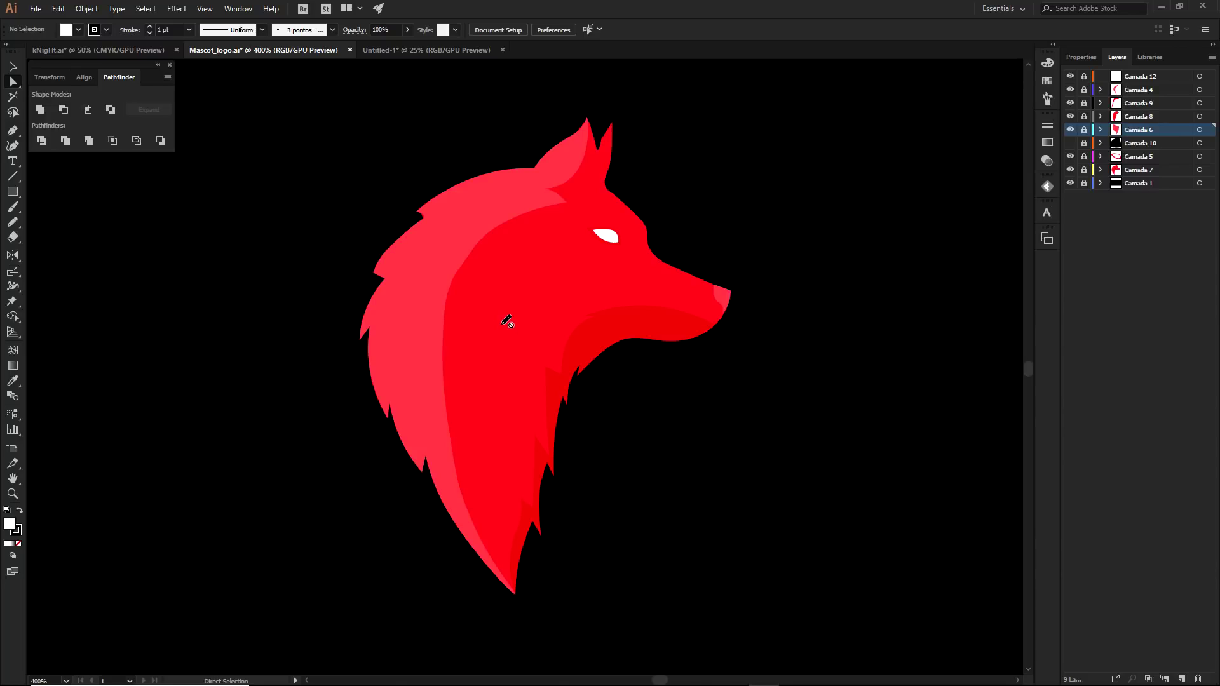
scroll(506, 321, "down", 2)
scroll(631, 402, "left", 2)
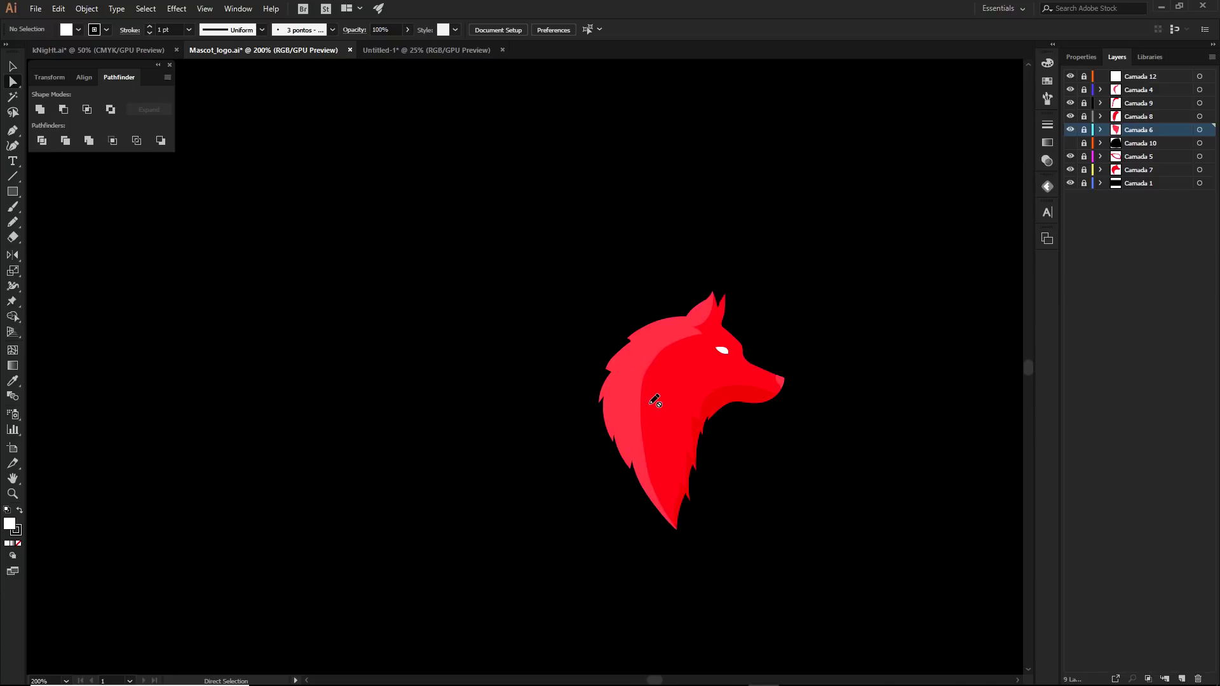
scroll(656, 400, "up", 2)
scroll(656, 400, "down", 2)
scroll(658, 404, "up", 1)
scroll(660, 407, "down", 1)
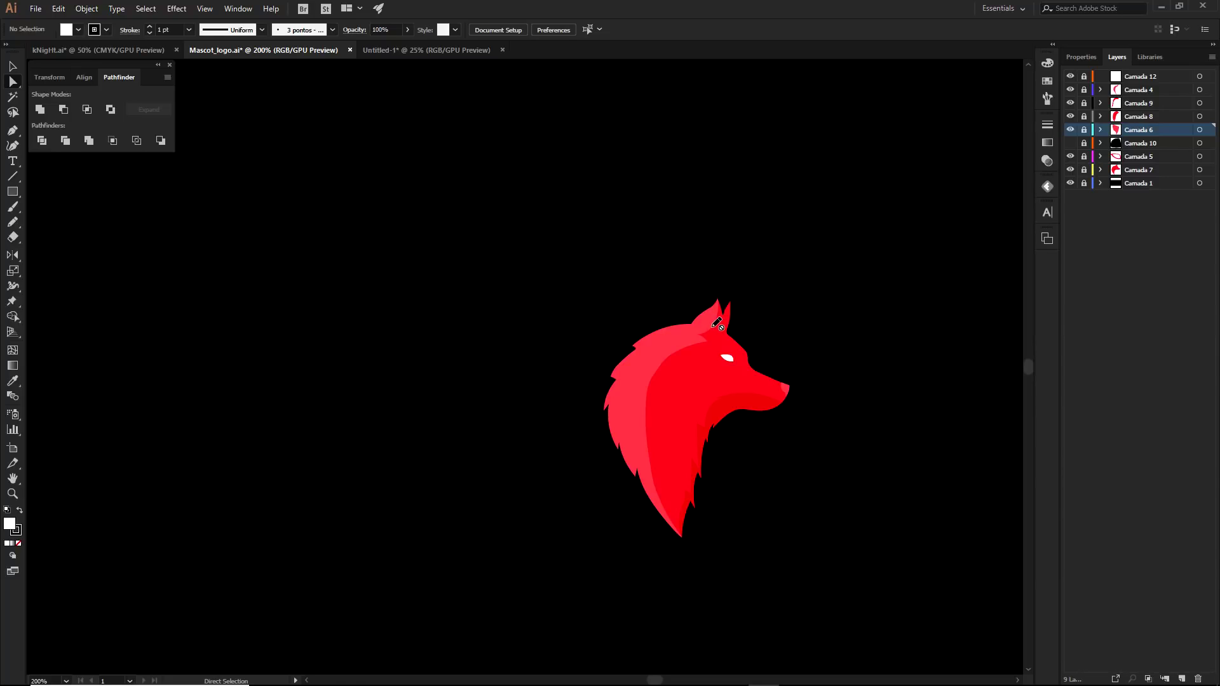
scroll(716, 323, "up", 2)
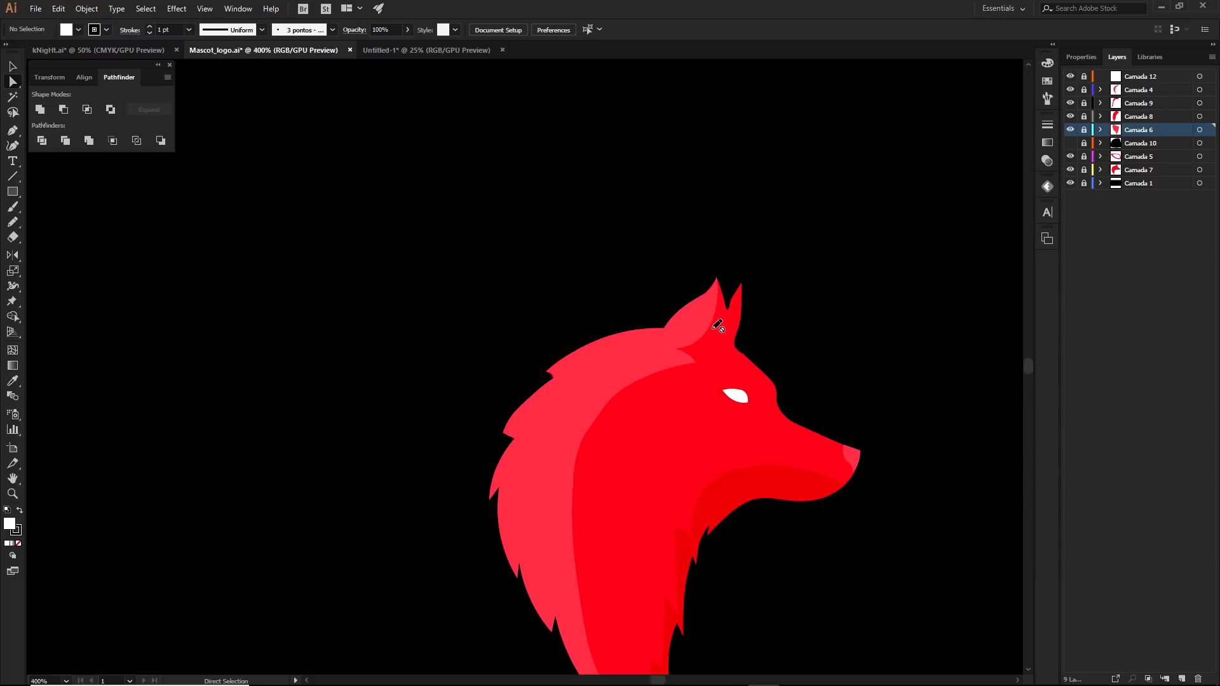
Inspect the wolf's ear and back fur closely for places where the light red shading misses the base outline
key("p")
scroll(733, 307, "down", 3)
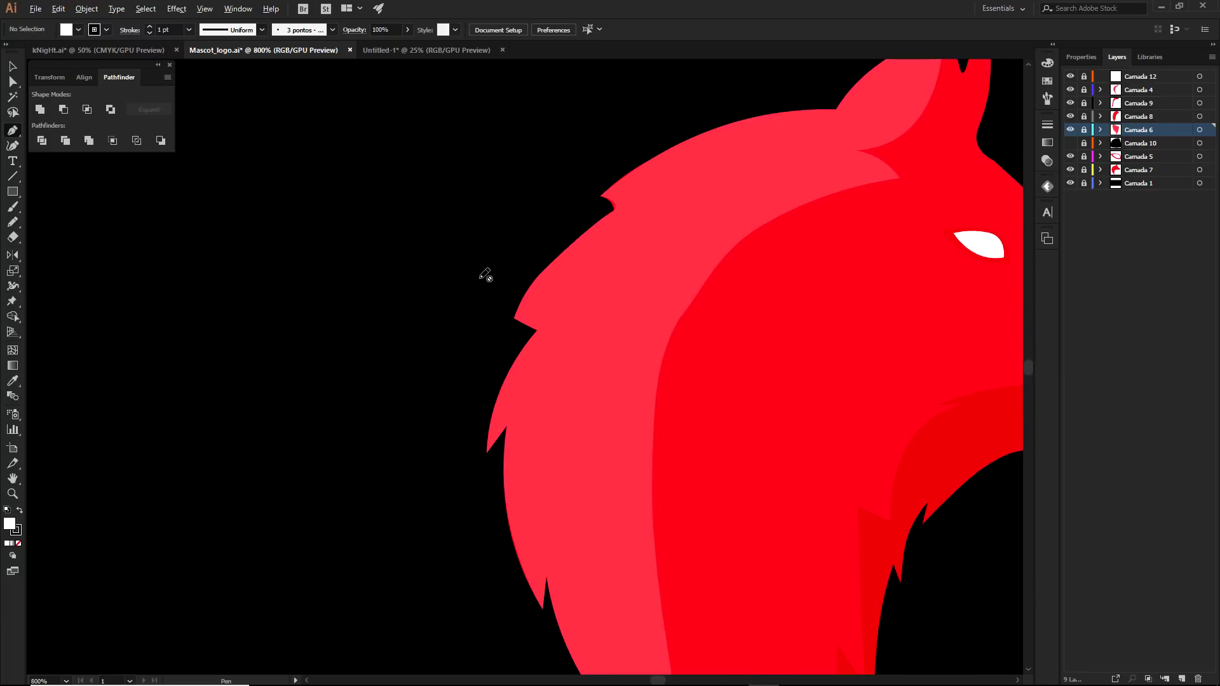
scroll(485, 274, "down", 3)
scroll(699, 171, "up", 5)
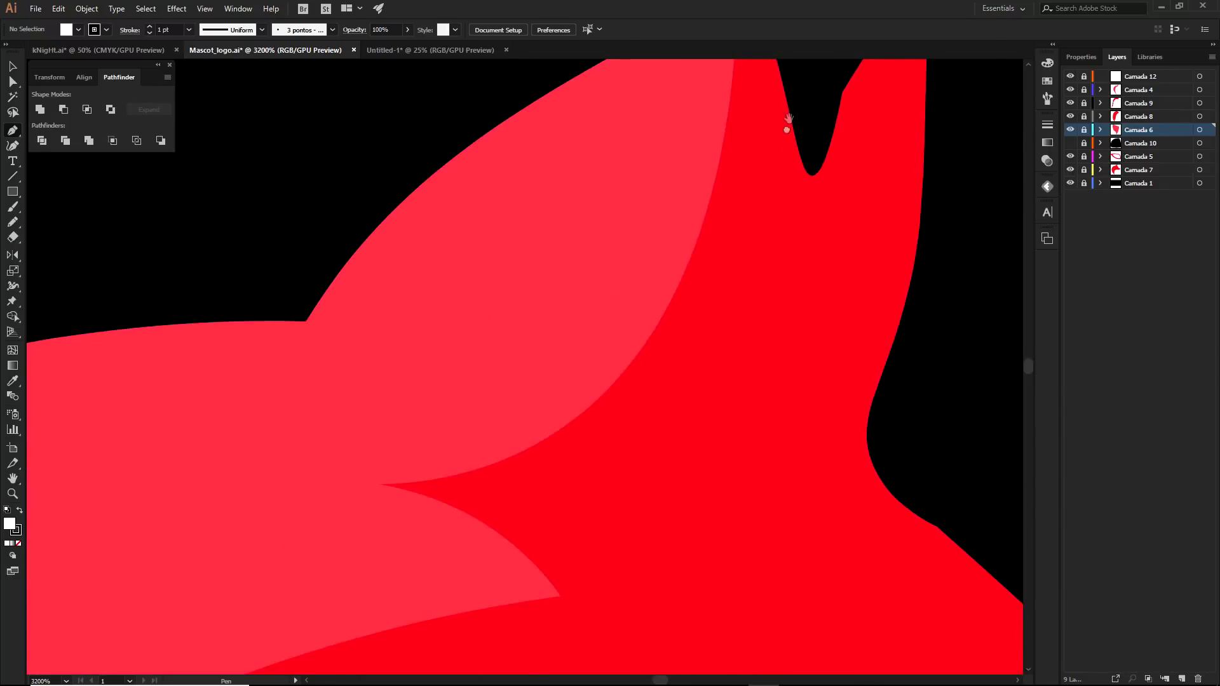
scroll(626, 184, "up", 3)
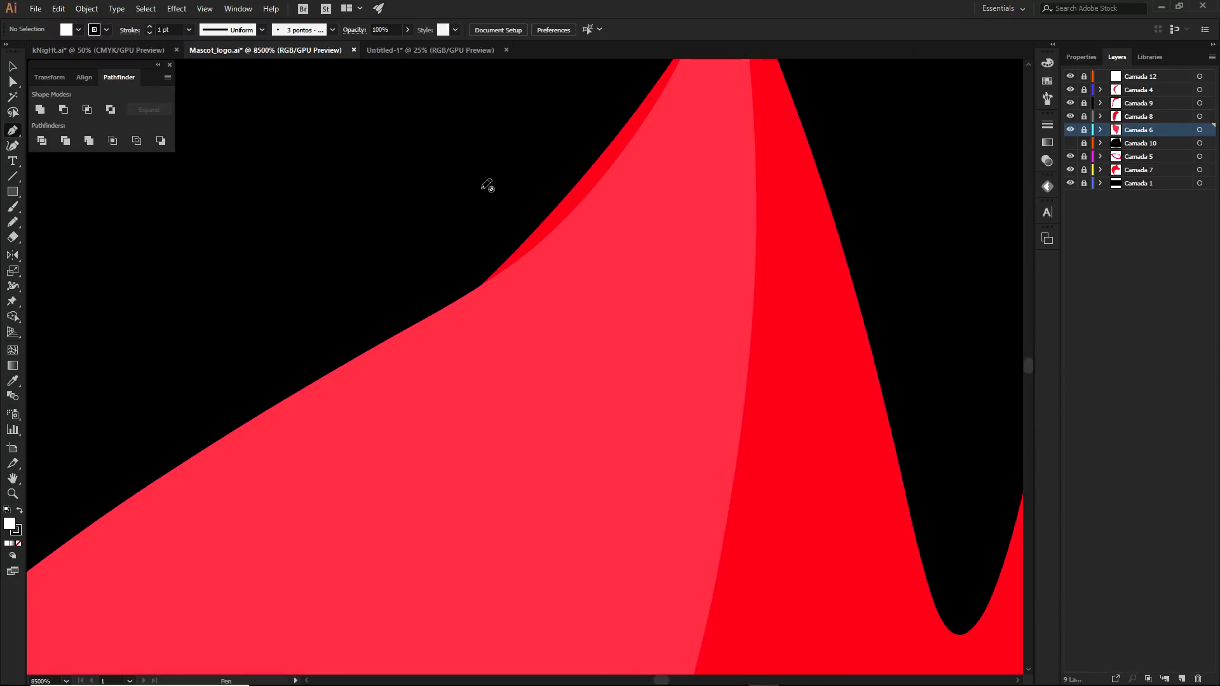
scroll(552, 230, "down", 3)
scroll(588, 242, "up", 4)
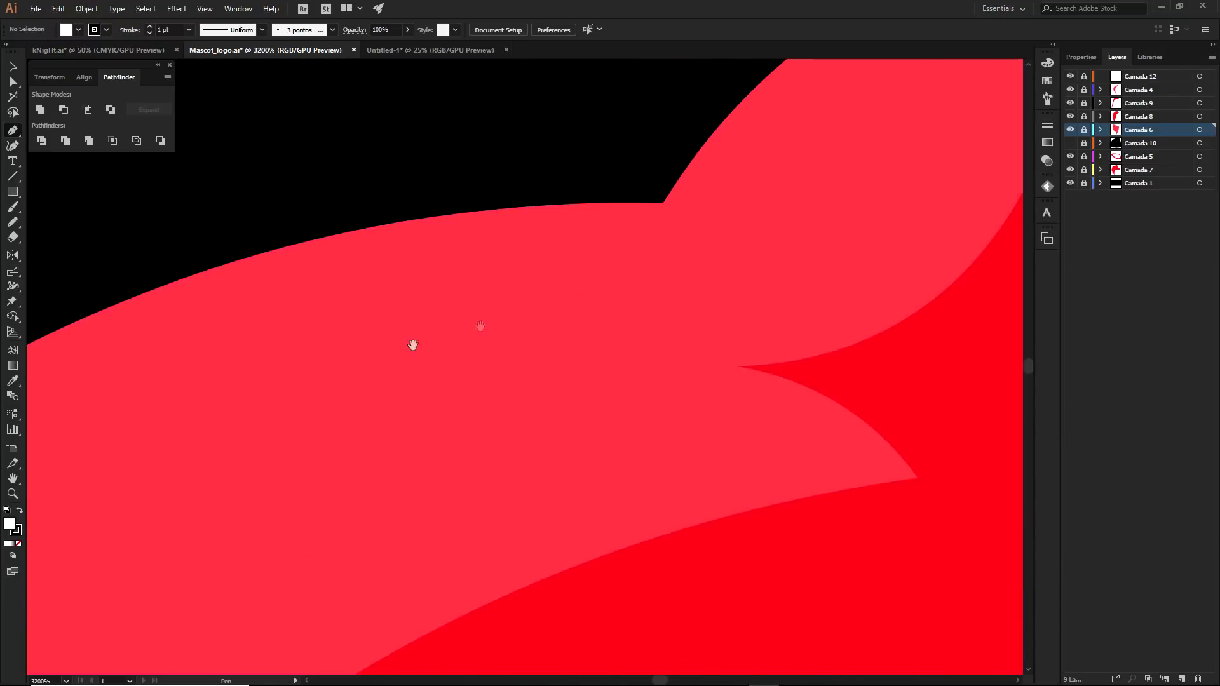
left_click_drag(418, 421, 428, 278)
scroll(476, 258, "up", 3)
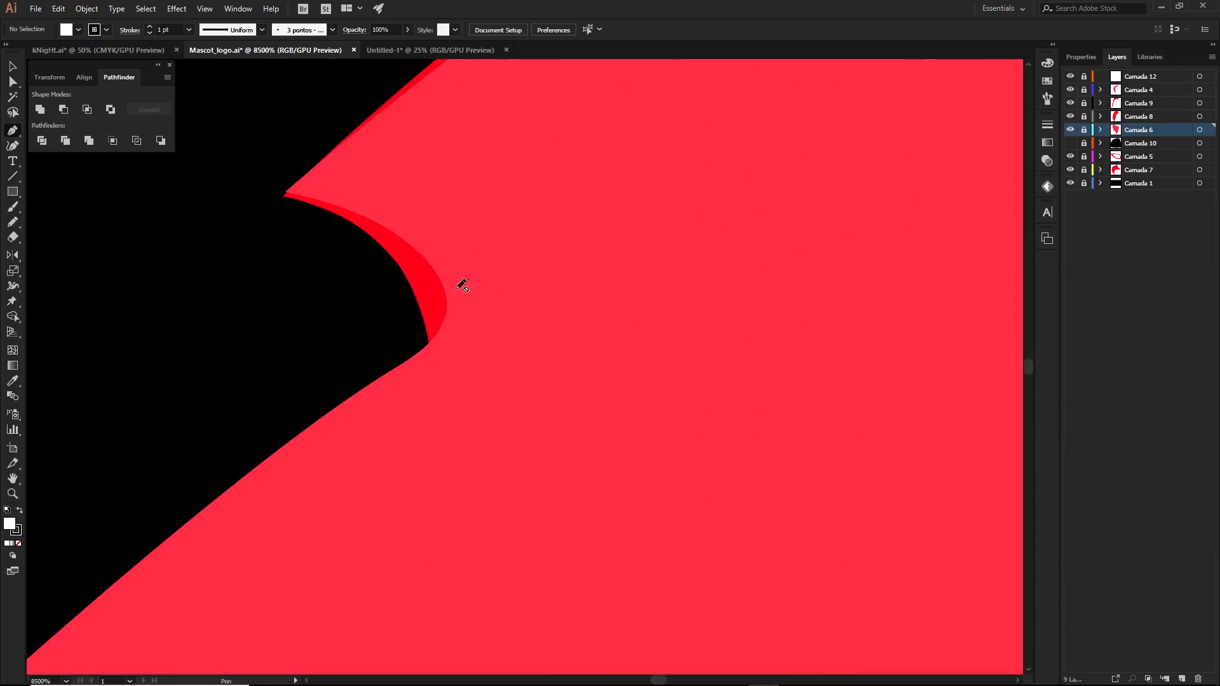
Unlock all wolf layers except Camada 1 and check the base shape's anchor points at the upper fur notch, leaving nothing selected
key("a")
left_click_drag(1084, 76, 1084, 183)
left_click(410, 286)
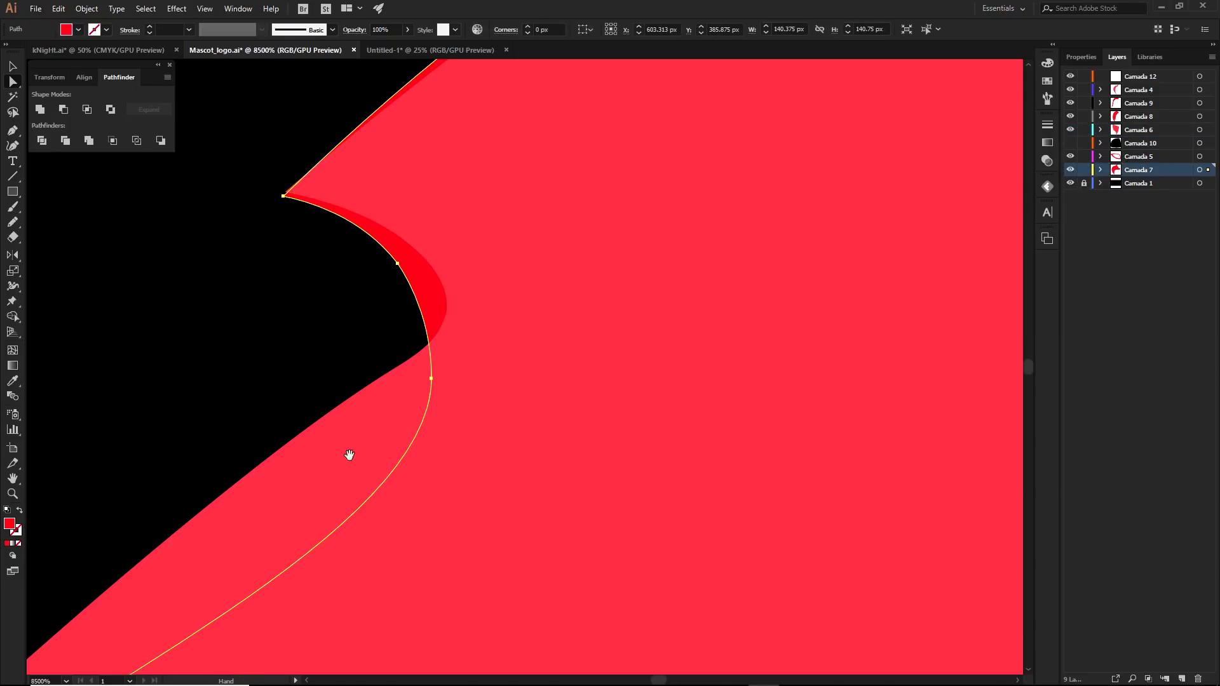
left_click_drag(348, 455, 568, 267)
key("ctrl+shift+a")
scroll(555, 291, "down", 6)
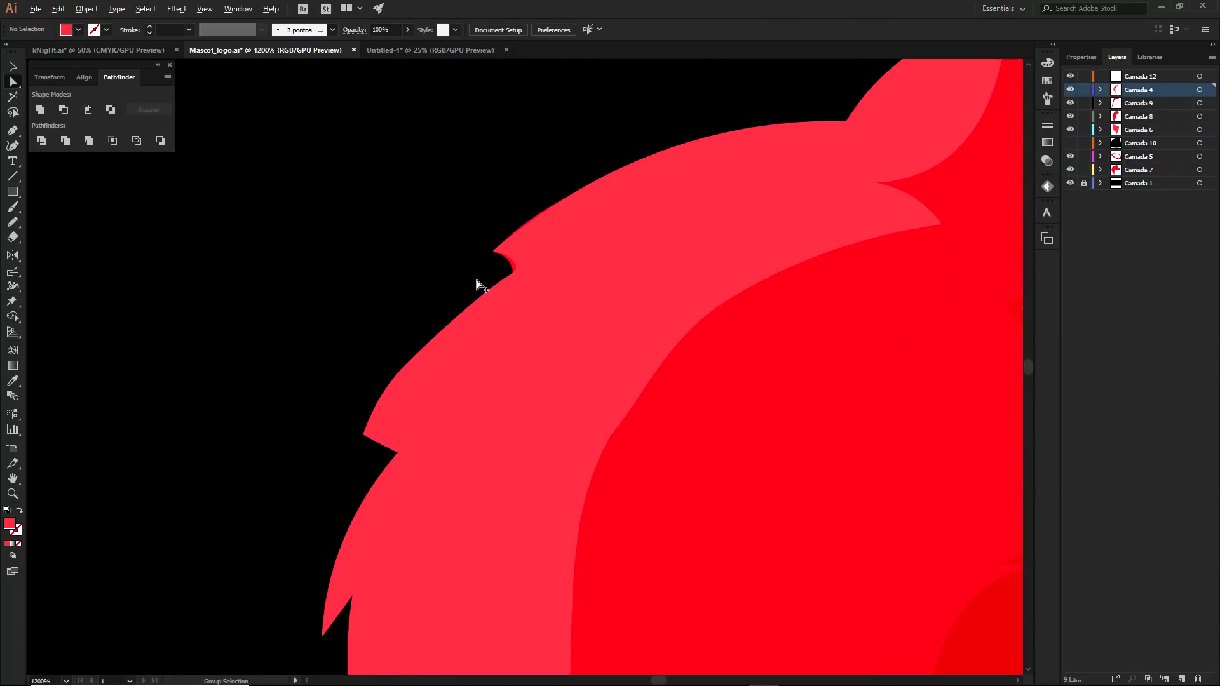
Create a new layer, move all wolf layers except Camada 1 into it, and collapse it
scroll(620, 254, "down", 3)
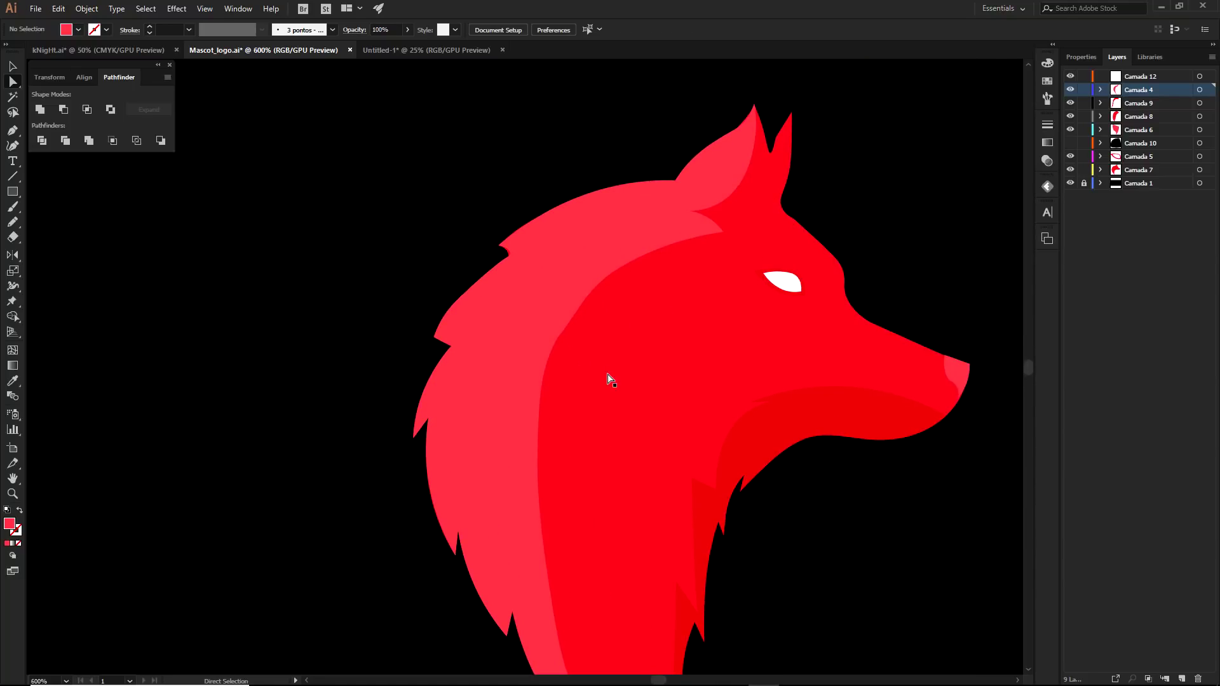
left_click(1127, 77)
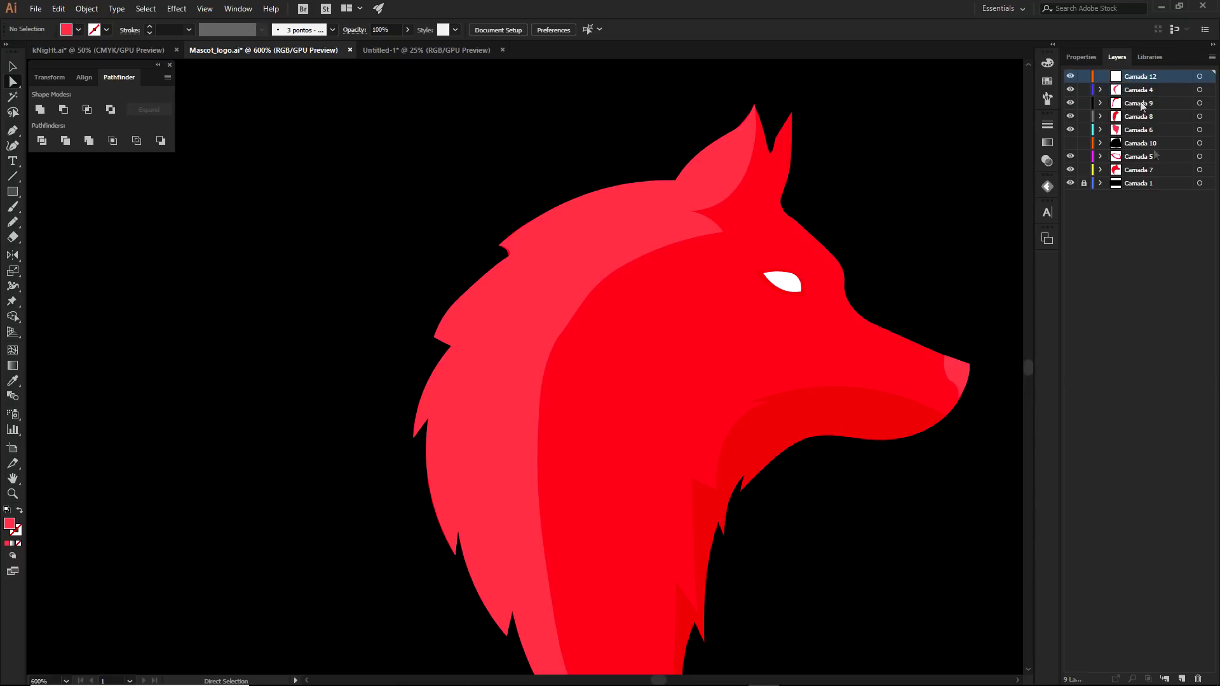
left_click(1181, 678)
left_click(1139, 183)
left_click(1147, 94, "shift")
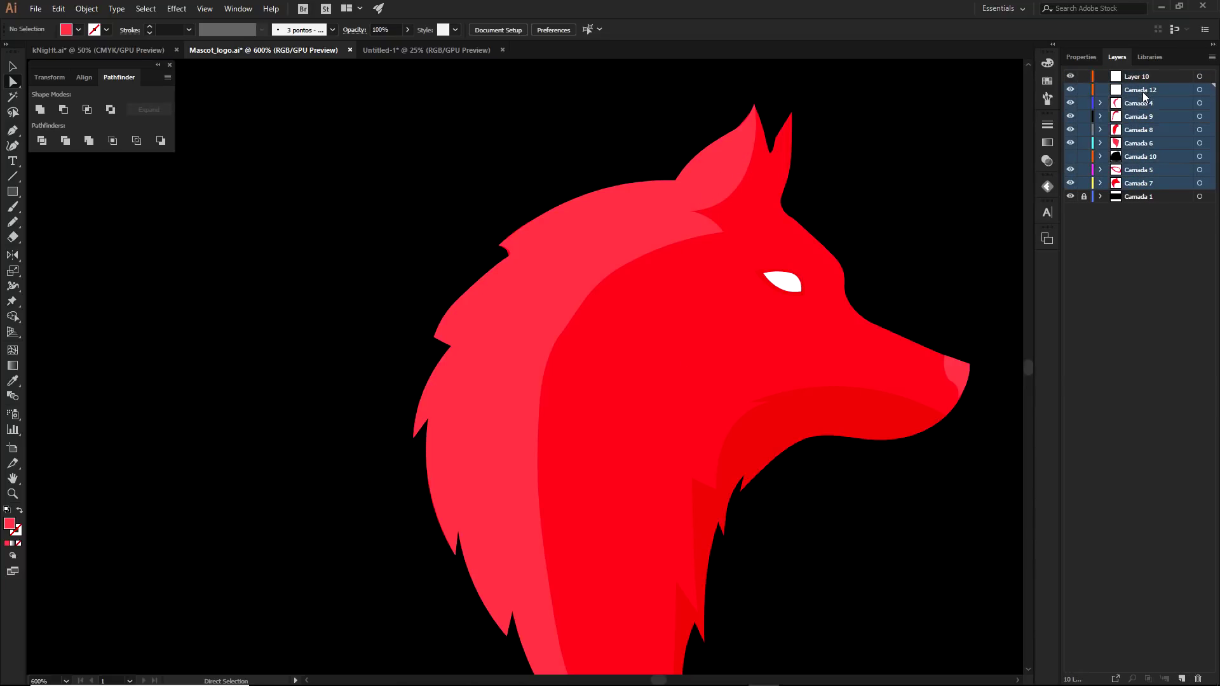
left_click_drag(1147, 97, 1137, 77)
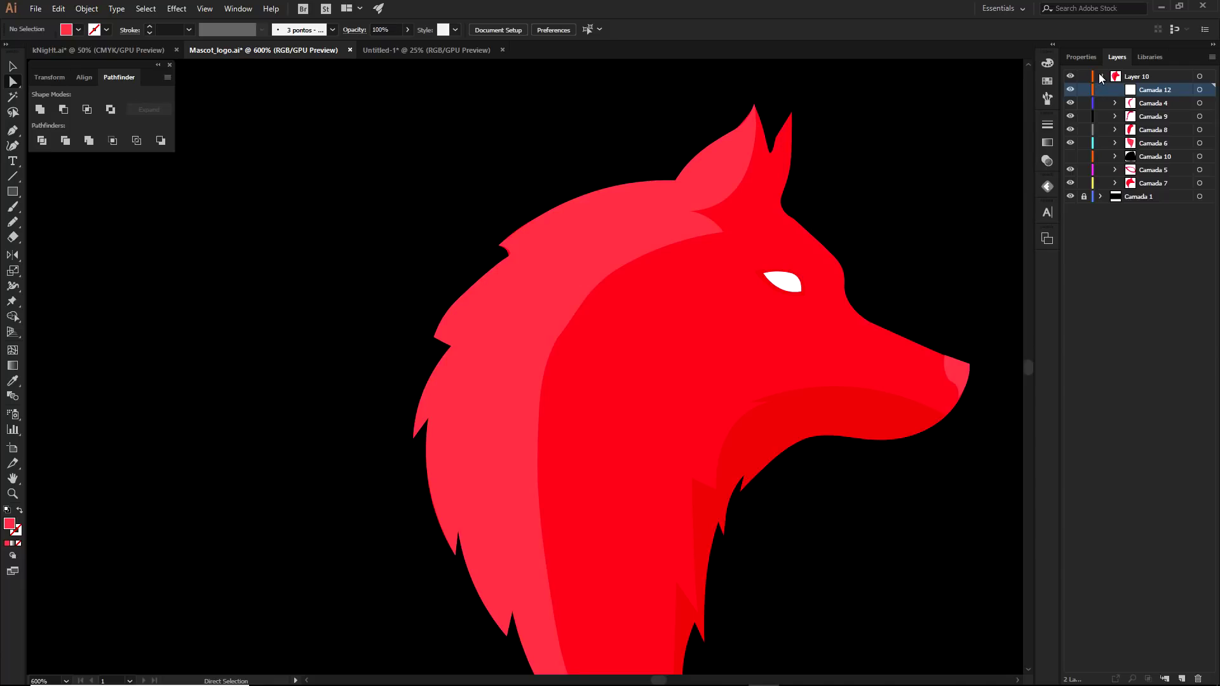
left_click(1100, 76)
Lock the wolf artwork, add a layer above it, and start an unfilled Pen path from the ear valley to the rear ear tip
scroll(903, 294, "down", 1)
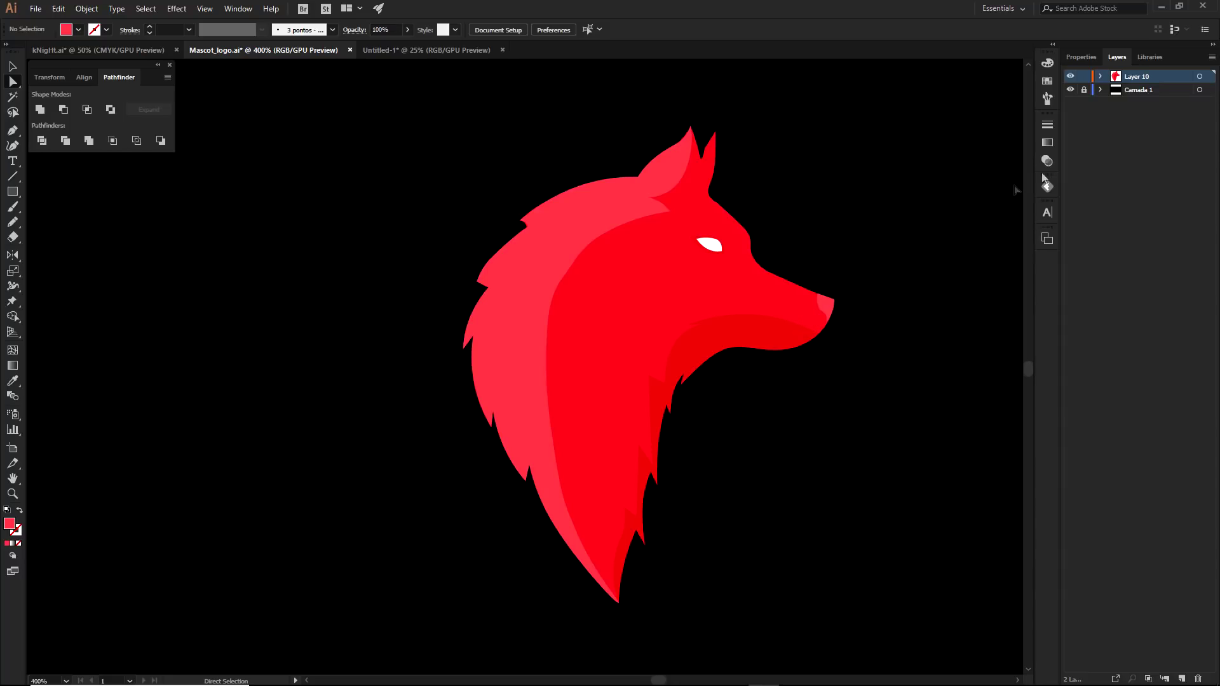
left_click(1180, 678)
key("p")
scroll(683, 114, "up", 4)
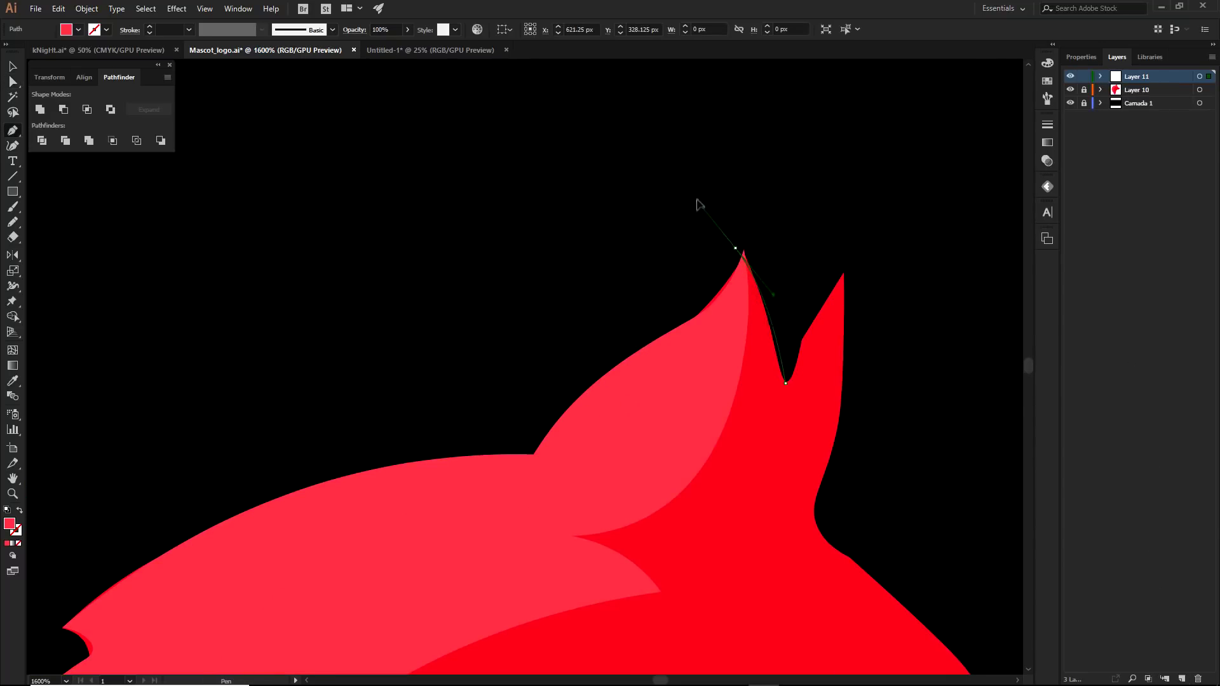
left_click_drag(737, 249, 28, 546)
left_click(12, 543)
left_click(19, 543)
Continue the outline past the rear ear's base and along a simplified back curve to the upper fur tuft, ending in an inward notch
left_click_drag(731, 312, 866, 264)
left_click_drag(670, 408, 606, 540)
left_click(669, 408)
scroll(615, 362, "down", 2)
left_click_drag(604, 402, 729, 336)
left_click_drag(533, 404, 641, 342)
left_click_drag(545, 435, 617, 243)
left_click_drag(604, 491, 511, 219)
left_click(620, 456)
left_click_drag(754, 602, 777, 627)
left_click_drag(729, 576, 552, 404)
left_click_drag(548, 344, 579, 455)
scroll(579, 456, "down", 1)
key("ctrl+z")
key("ctrl+z")
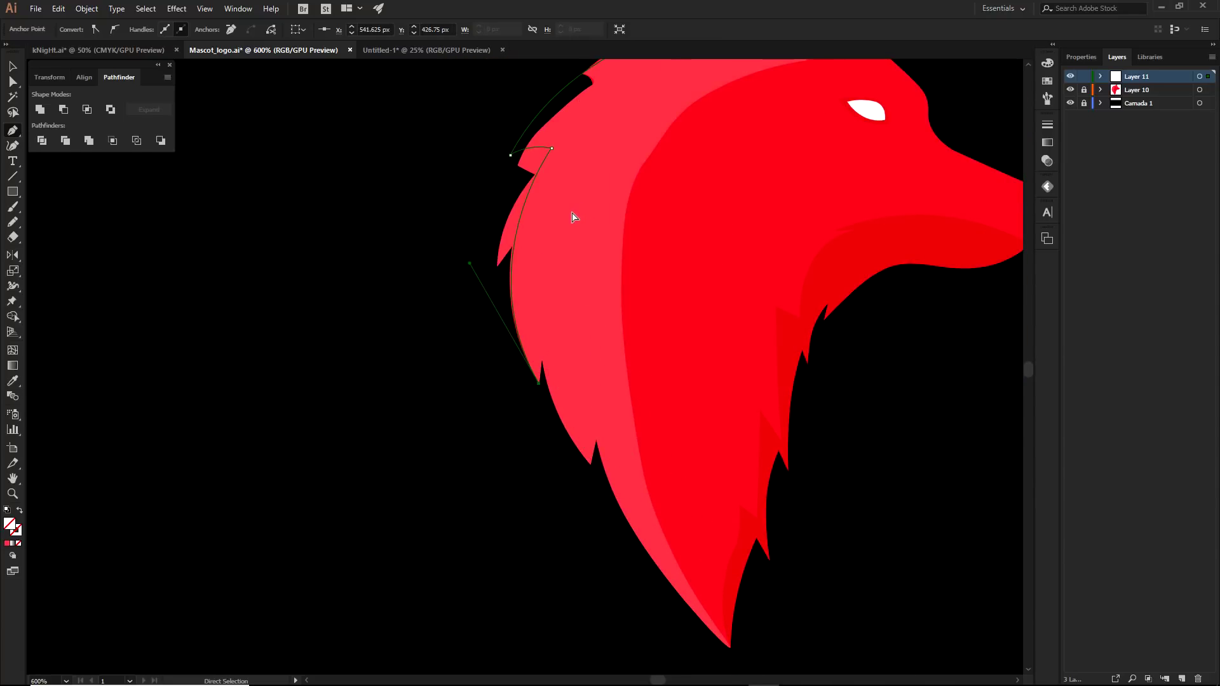
key("ctrl+z")
Curve the path from the upper notch down to the lower back fur tip, refine its handle, and remove the outgoing handle
left_click_drag(616, 267, 631, 356)
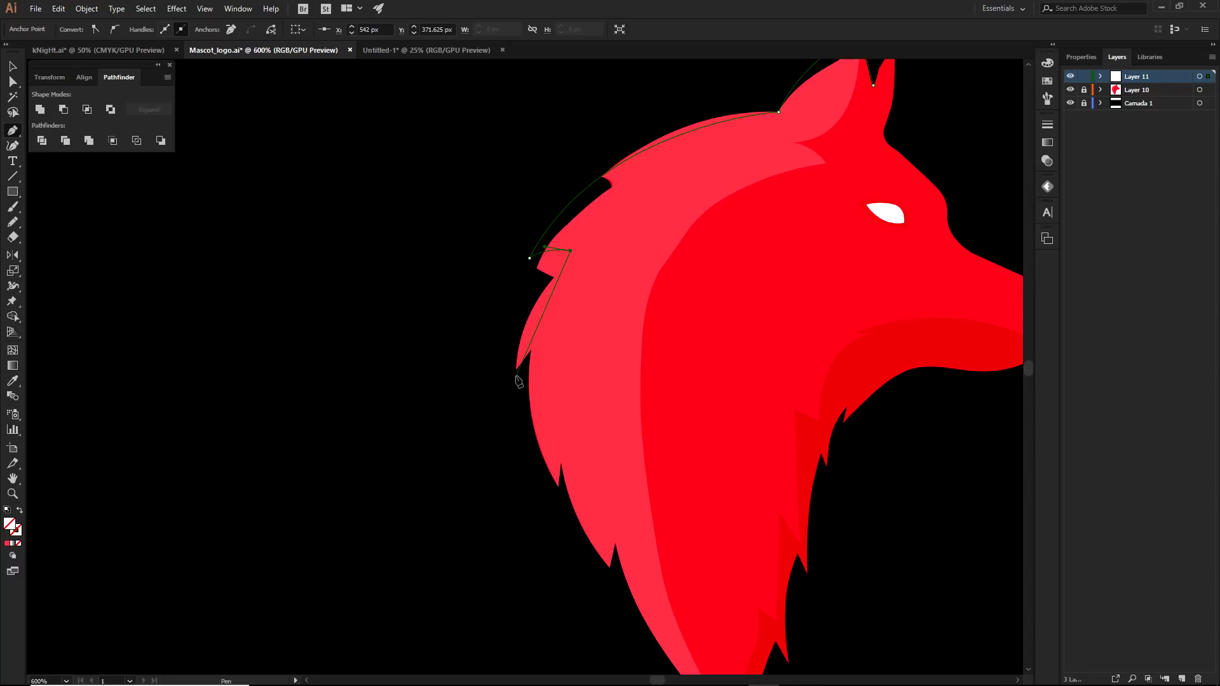
scroll(518, 380, "up", 1)
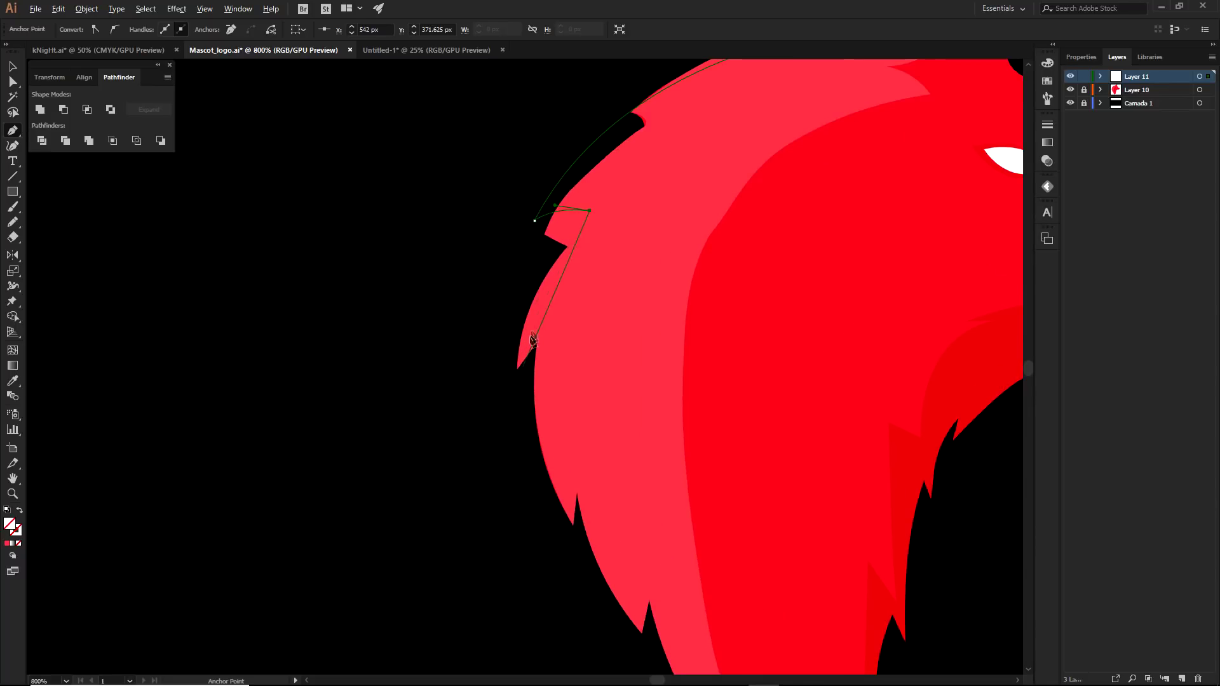
scroll(543, 190, "up", 4)
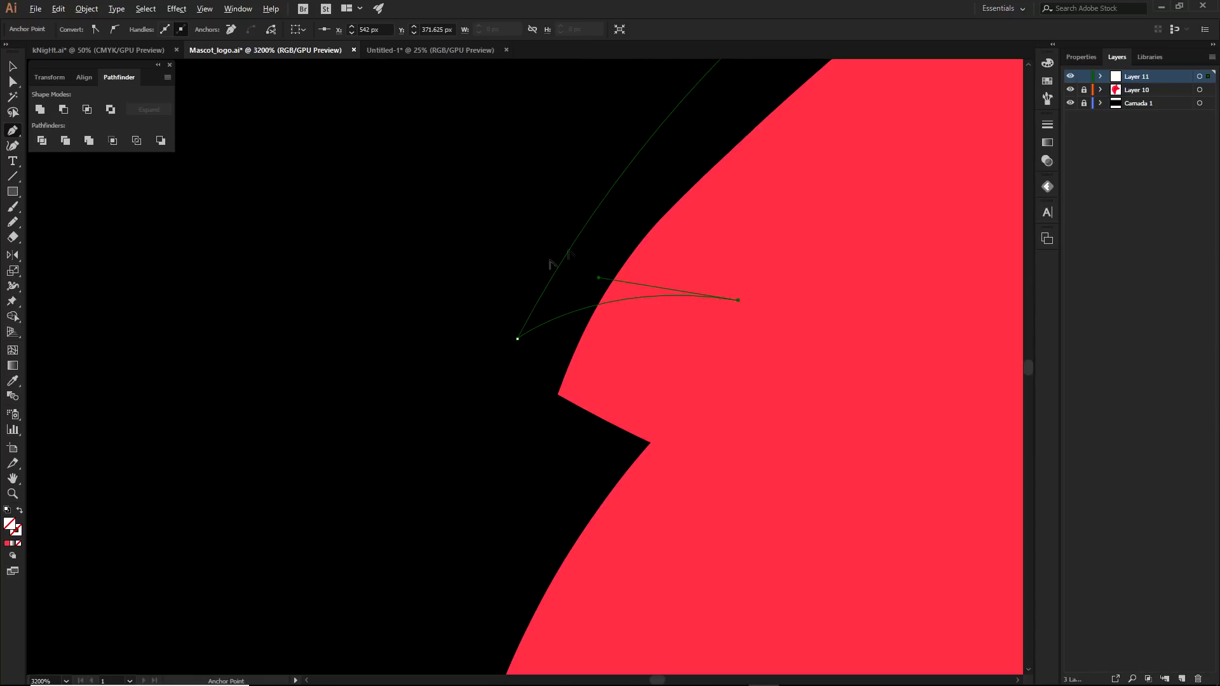
scroll(583, 331, "down", 1)
scroll(583, 330, "down", 2)
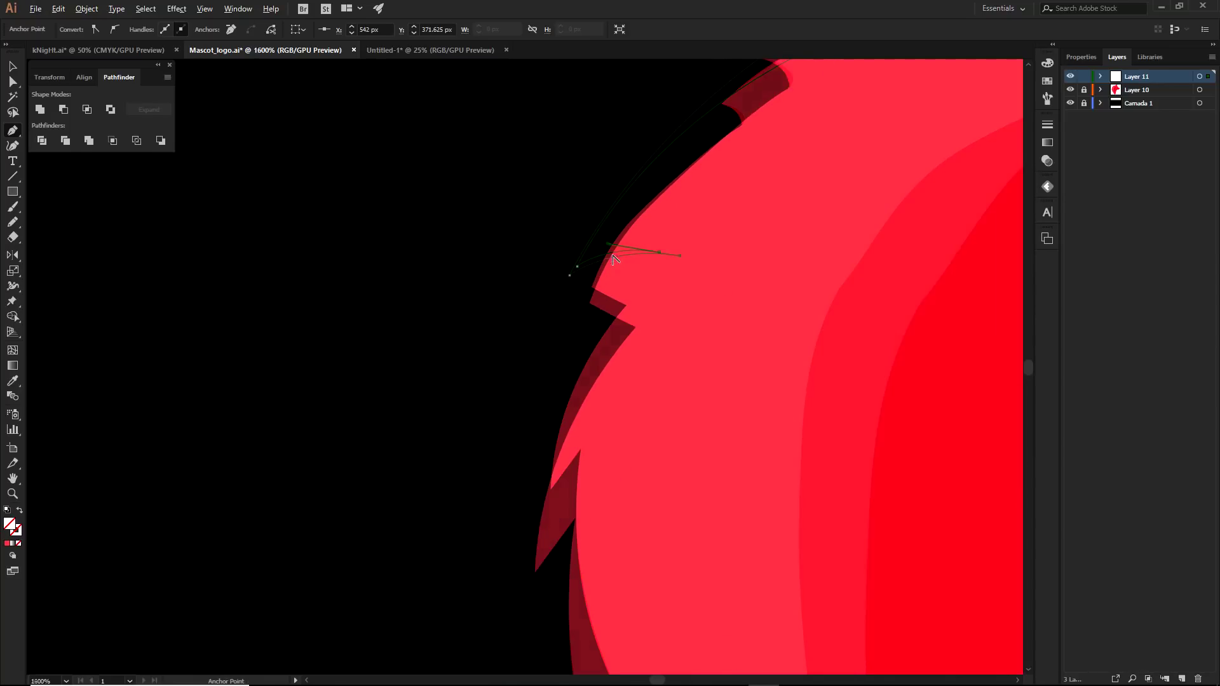
left_click_drag(648, 316, 633, 286)
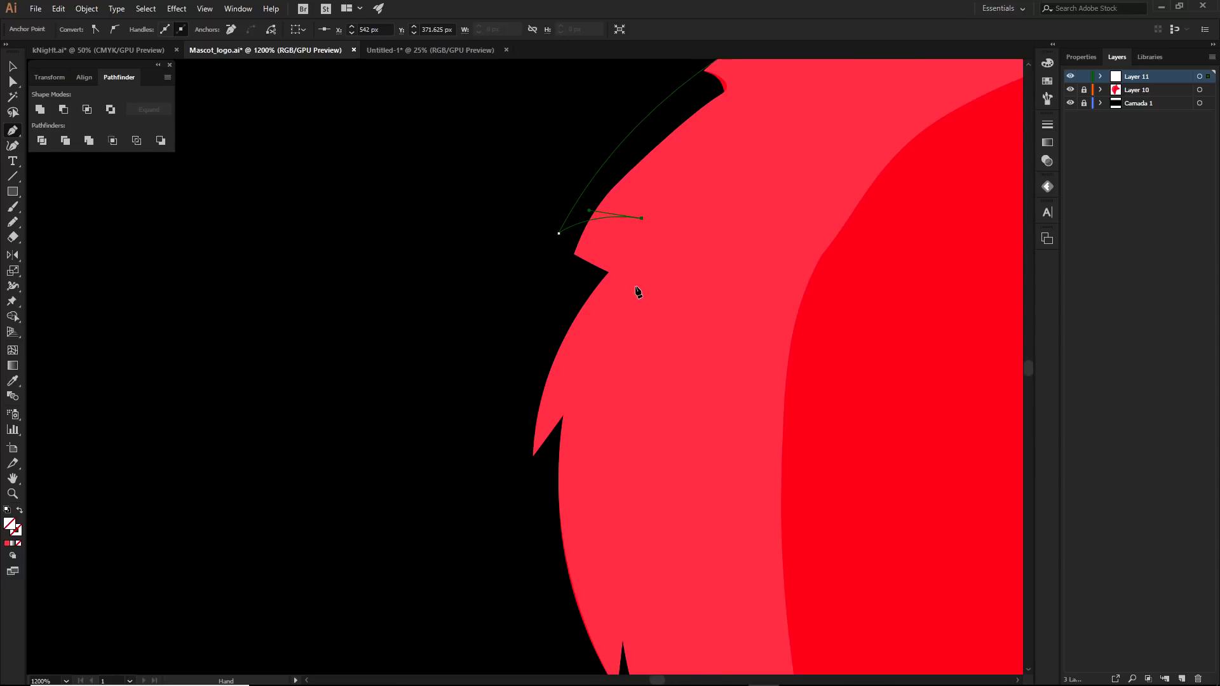
scroll(635, 289, "down", 1)
scroll(678, 315, "down", 3)
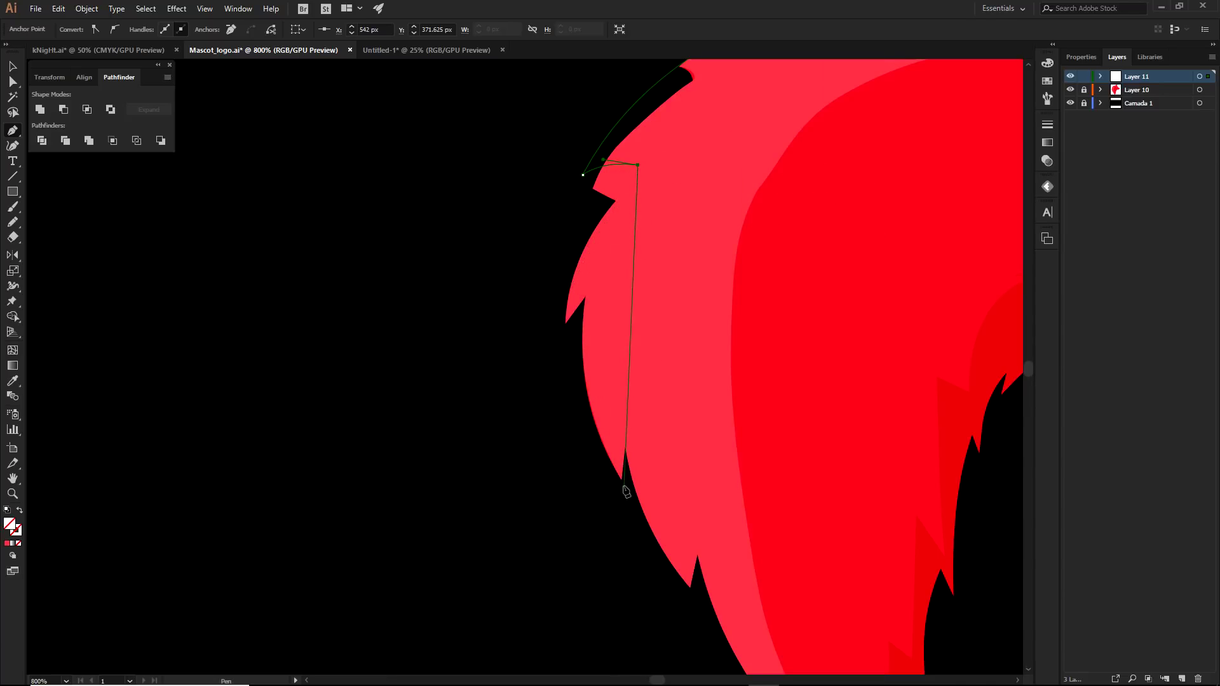
left_click_drag(620, 479, 684, 602)
key("ctrl")
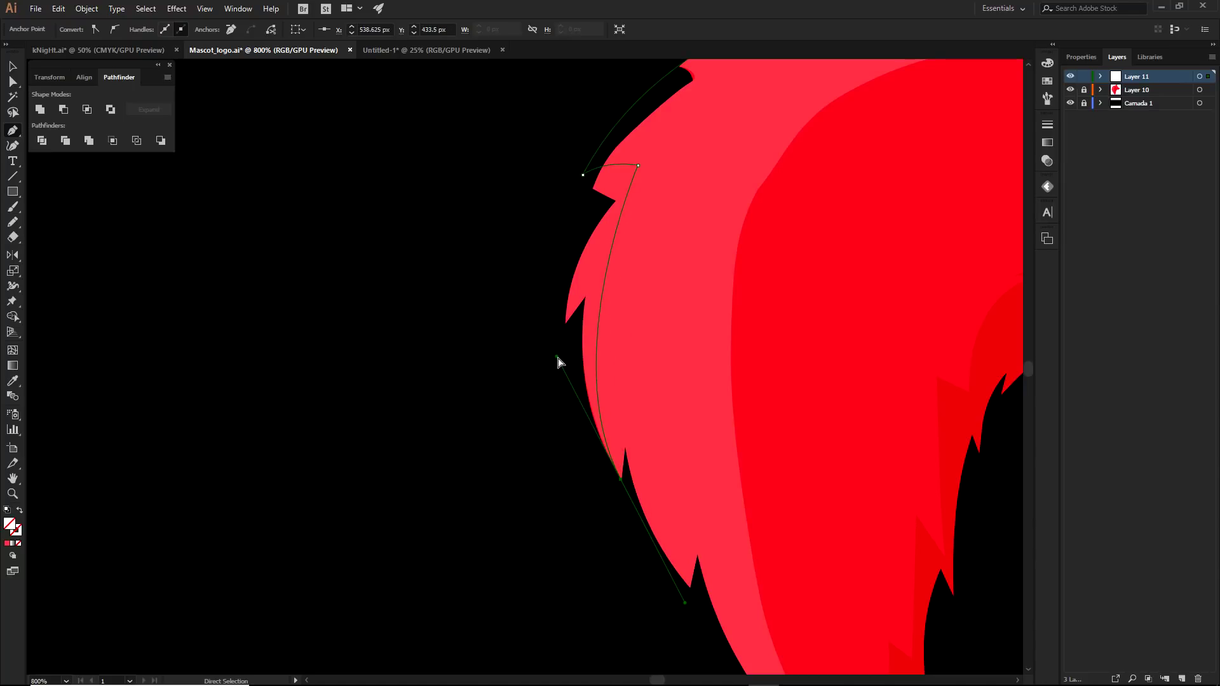
left_click_drag(556, 361, 555, 308)
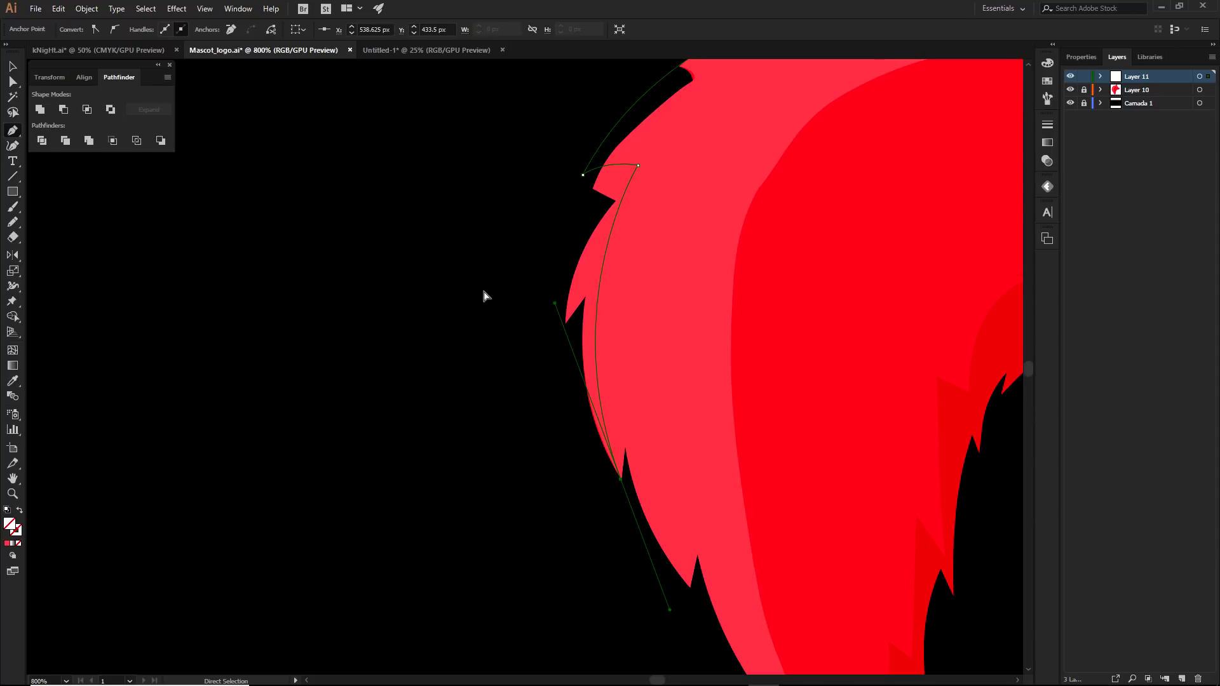
left_click(620, 480)
left_click_drag(640, 508, 605, 400)
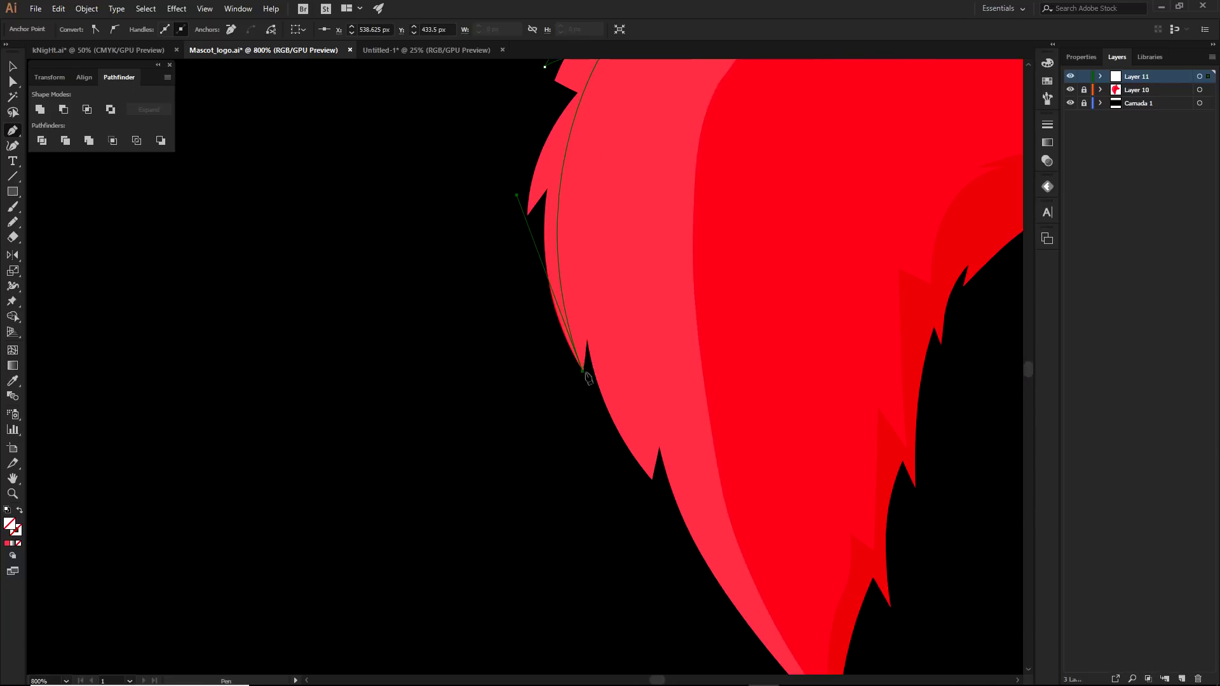
left_click_drag(612, 455, 638, 538)
key("ctrl+z")
left_click_drag(620, 324, 675, 293)
key("ctrl+z")
left_click_drag(627, 342, 654, 341)
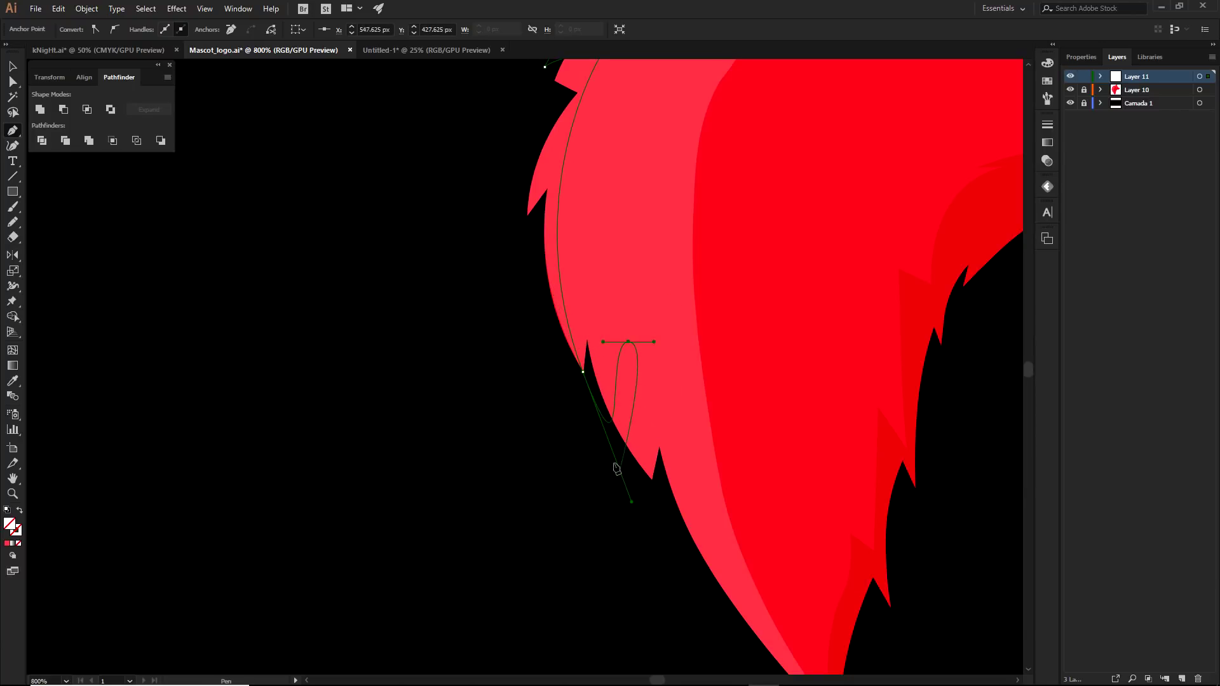
key("ctrl+z")
left_click(583, 368)
left_click_drag(597, 331, 612, 316)
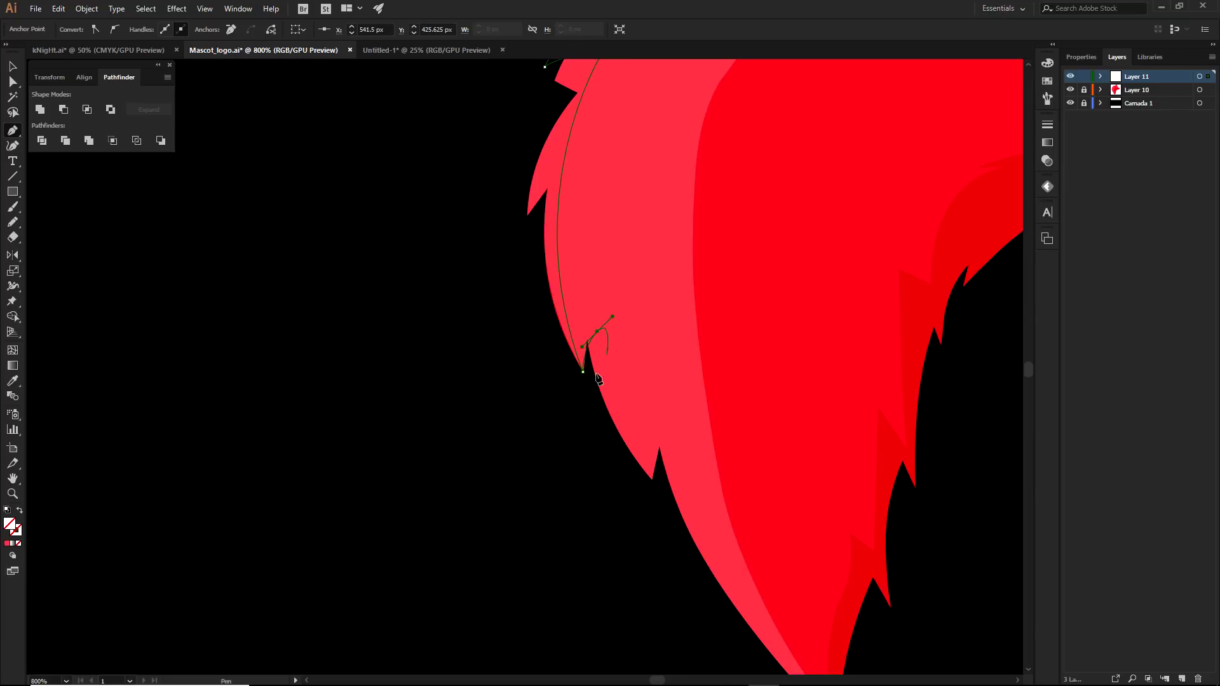
key("ctrl+z")
Try a small inward notch at the lower back fur tip using an anchor with short handles
scroll(591, 372, "up", 1)
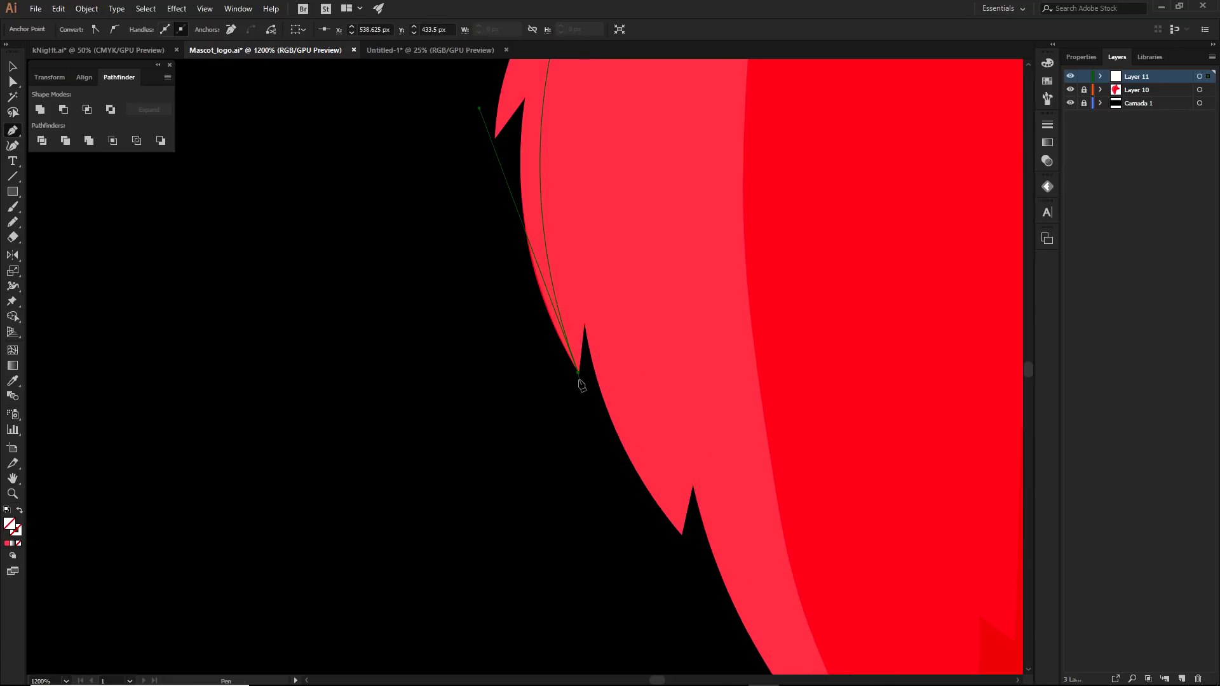
left_click_drag(629, 264, 657, 368)
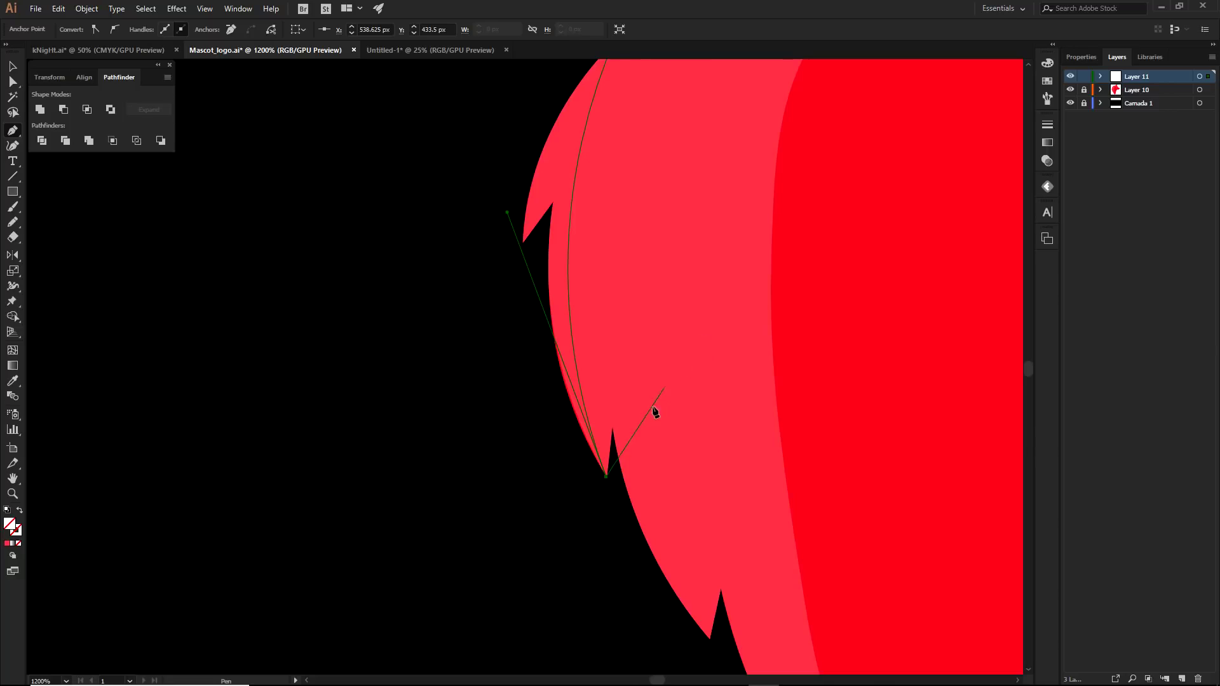
left_click(627, 417)
left_click_drag(628, 416, 638, 408)
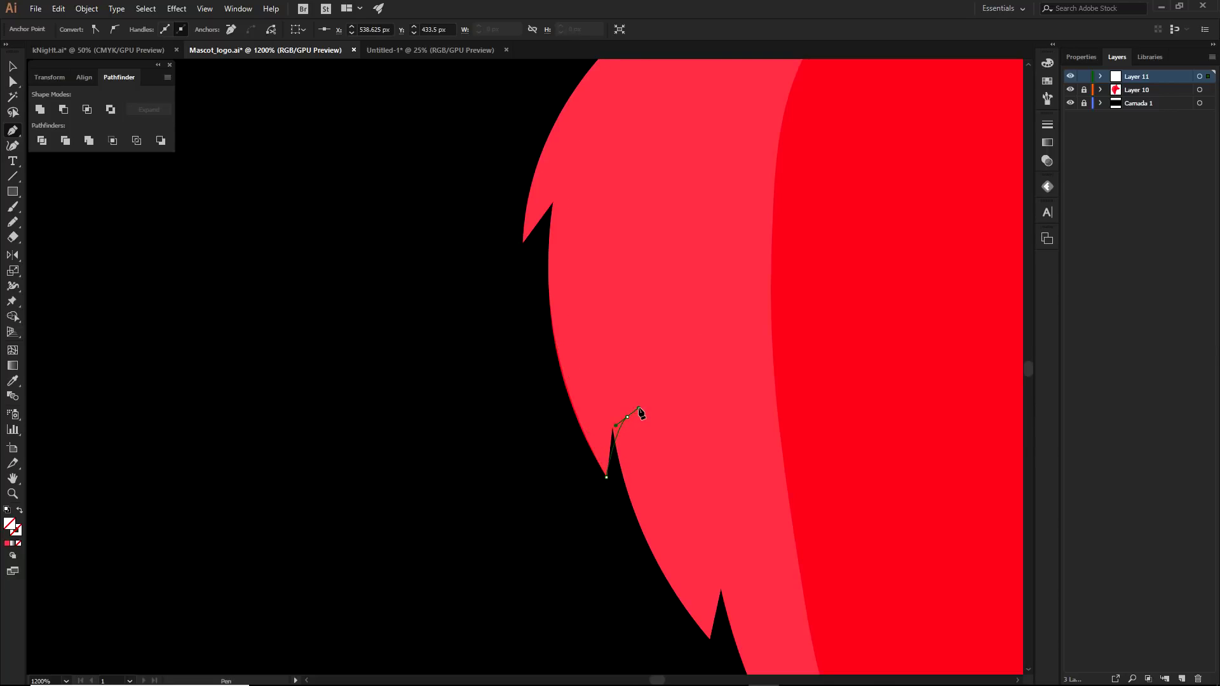
key("ctrl+equal")
key("ctrl+equal")
key("ctrl+equal")
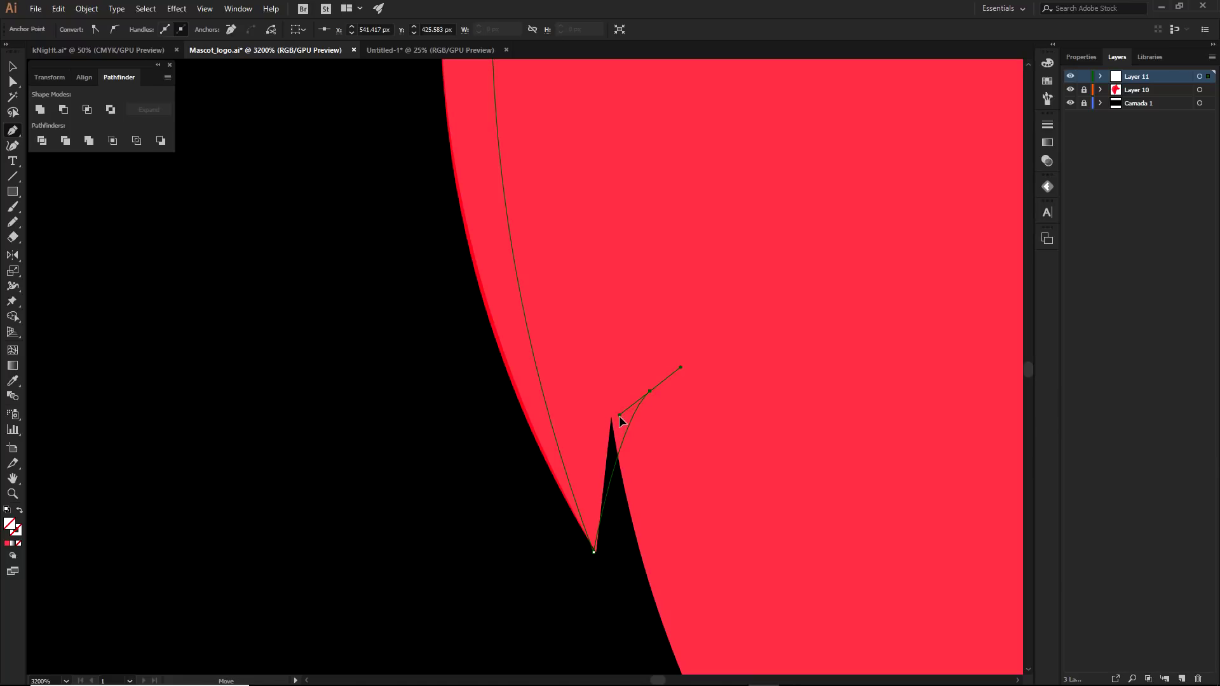
left_click_drag(619, 414, 588, 457)
Compare the lower notch's curve with the upper fur tuft and the overall flow of the back outline
key("ctrl+minus")
key("ctrl+minus")
key("ctrl+minus")
key("ctrl+minus")
key("ctrl+minus")
key("ctrl+minus")
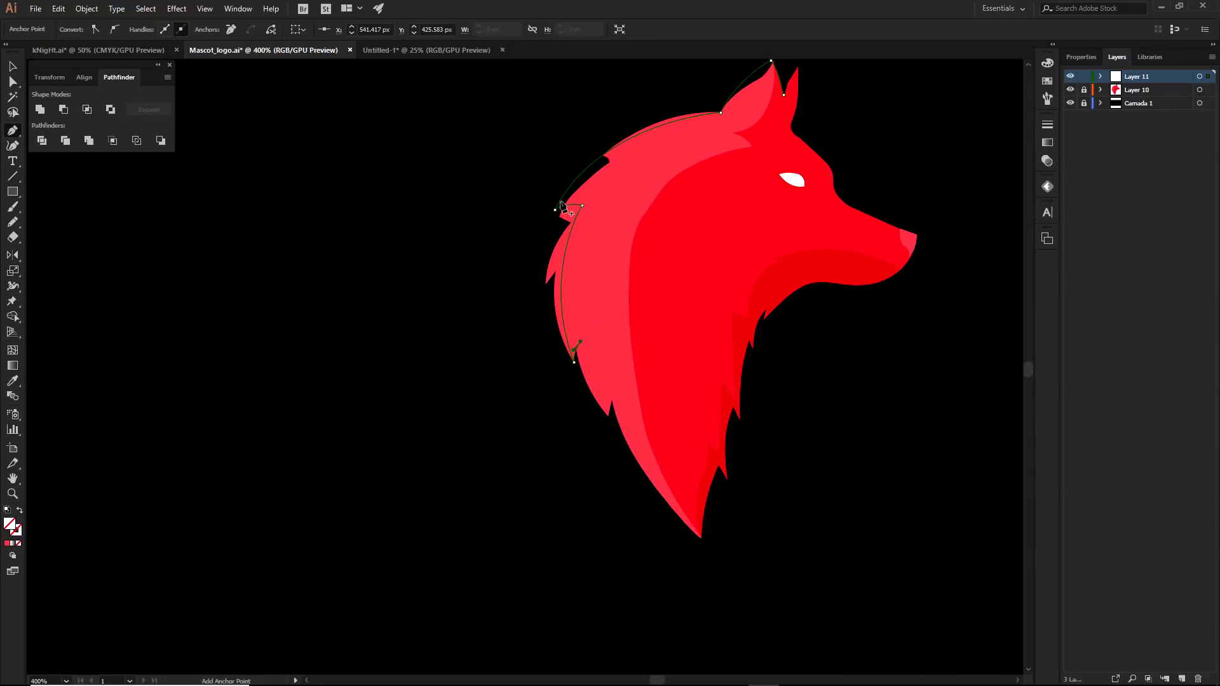
key("ctrl+plus")
key("ctrl+plus")
key("ctrl+plus")
key("ctrl+plus")
key("ctrl+plus")
key("ctrl+minus")
key("ctrl+minus")
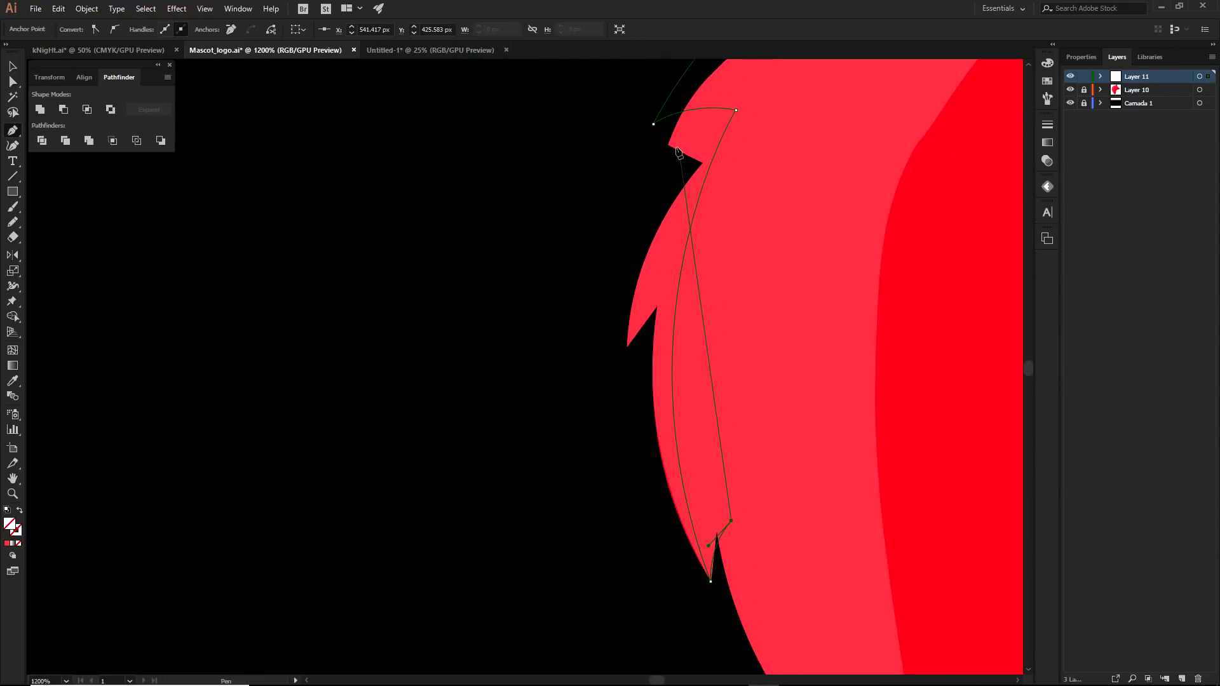
scroll(667, 359, "down", 3)
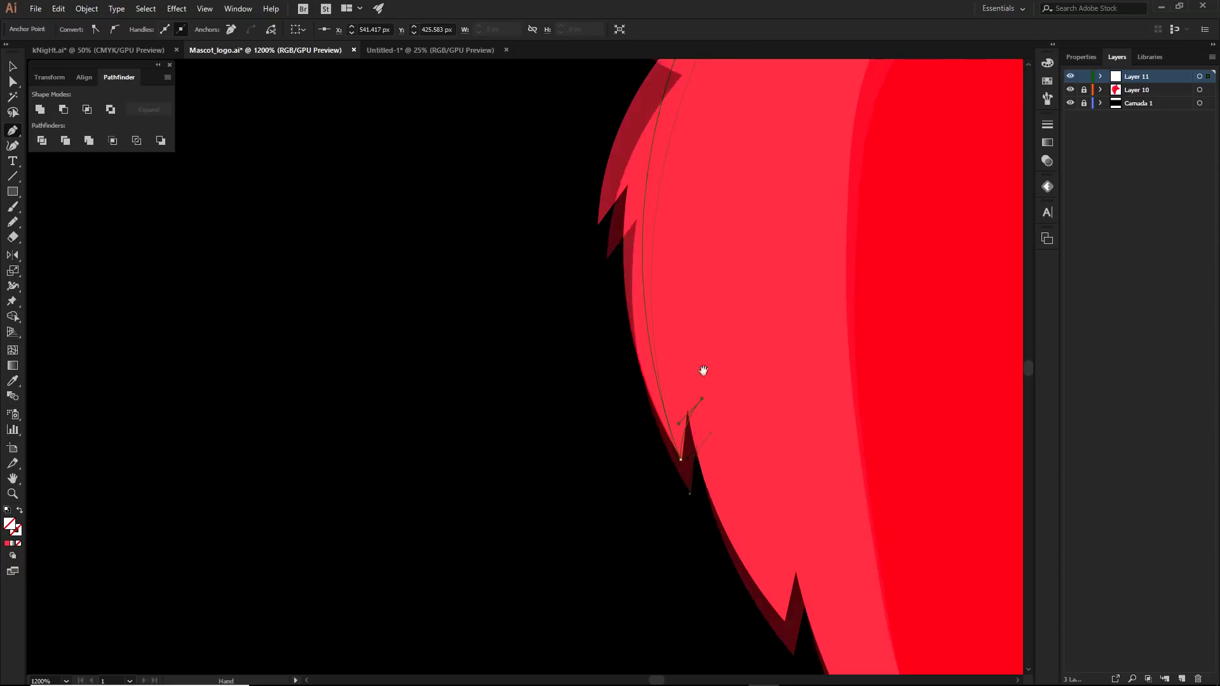
scroll(693, 407, "up", 1)
scroll(684, 435, "down", 1)
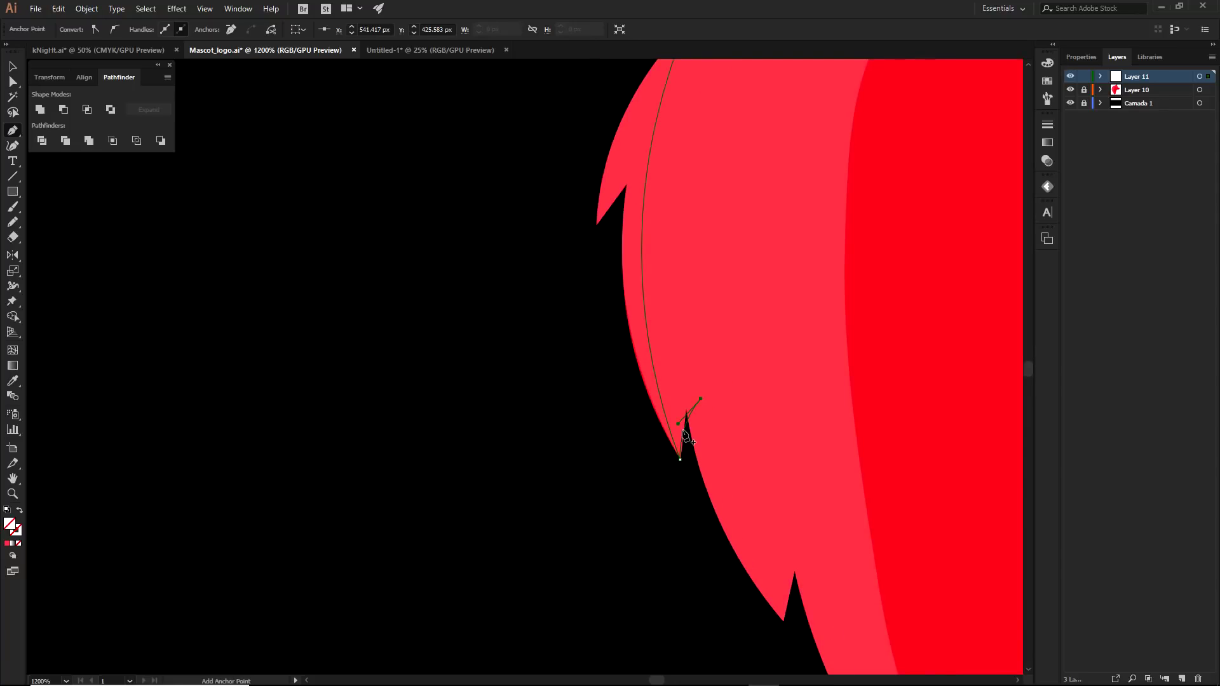
scroll(686, 437, "up", 3)
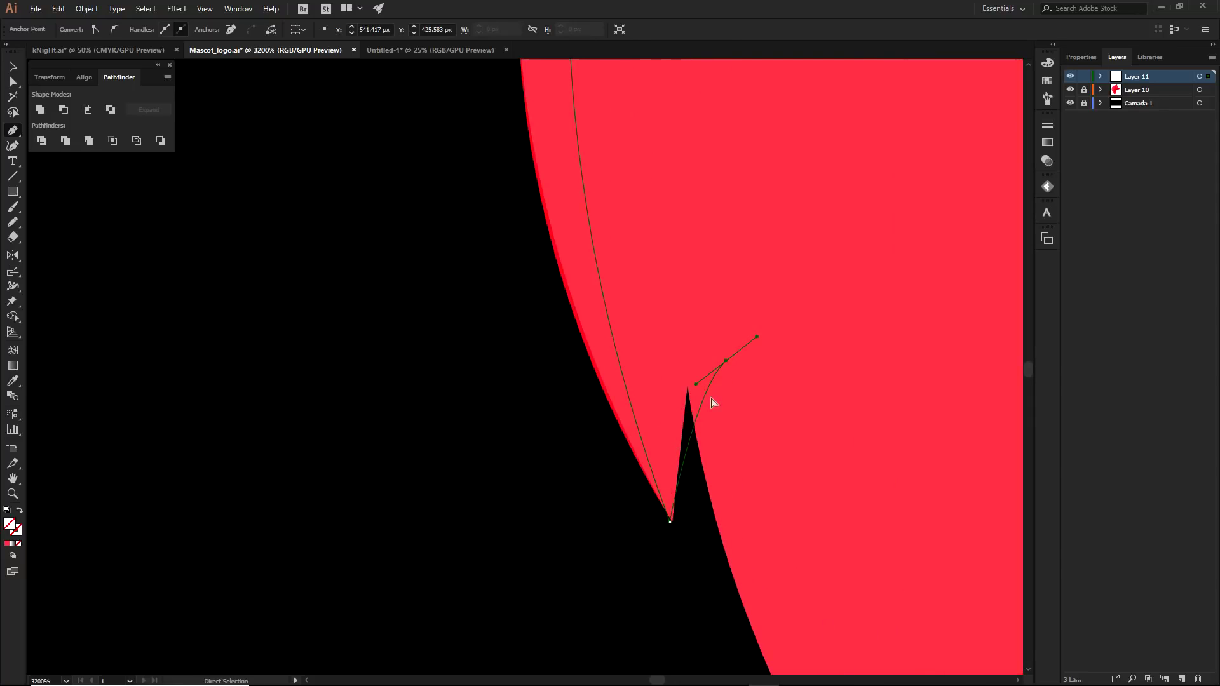
Redraw the lower back notch anchor with longer handles for a rounder curve and remove its outgoing handle
left_click_drag(721, 366, 775, 298)
mouse_move(672, 437)
left_mouse_down()
mouse_move(700, 457)
mouse_move(670, 430)
left_mouse_up()
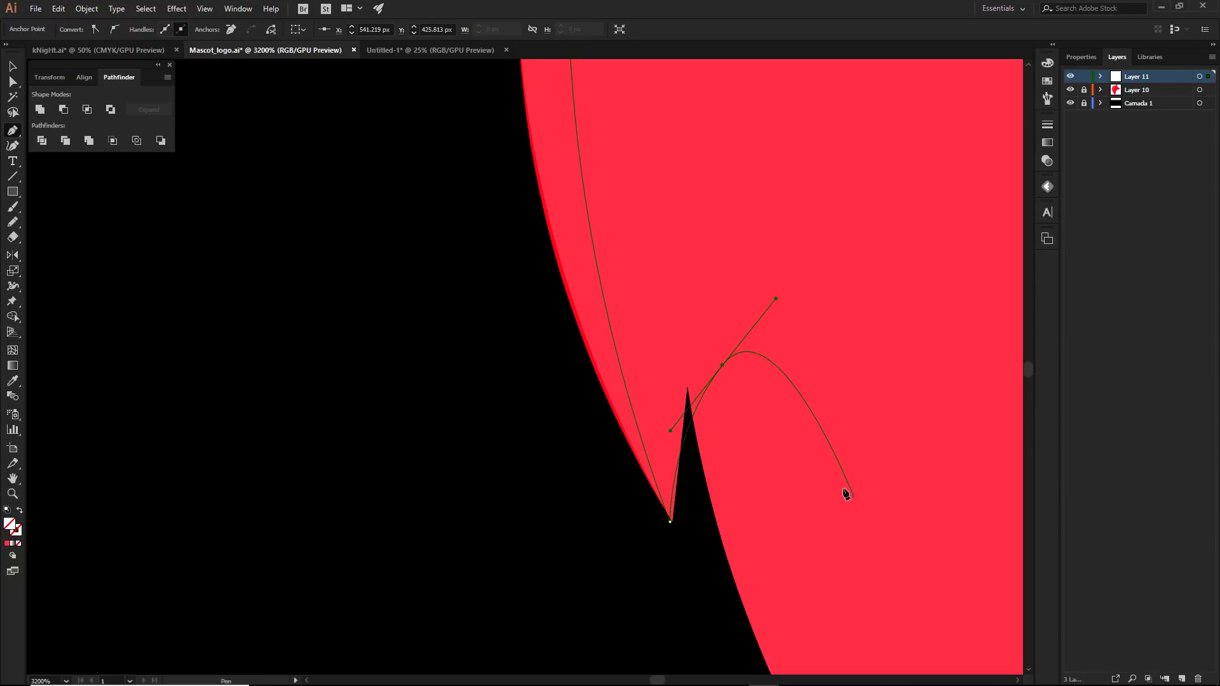
left_click(721, 365)
Trace a smooth curve down to the neck's pointed tip and back up the chest, adding a single fur notch
scroll(509, 143, "down", 5)
left_click_drag(721, 478, 860, 577)
left_click(768, 321, "ctrl")
left_click(777, 348)
left_click_drag(798, 184, 827, 131)
scroll(791, 280, "up", 2)
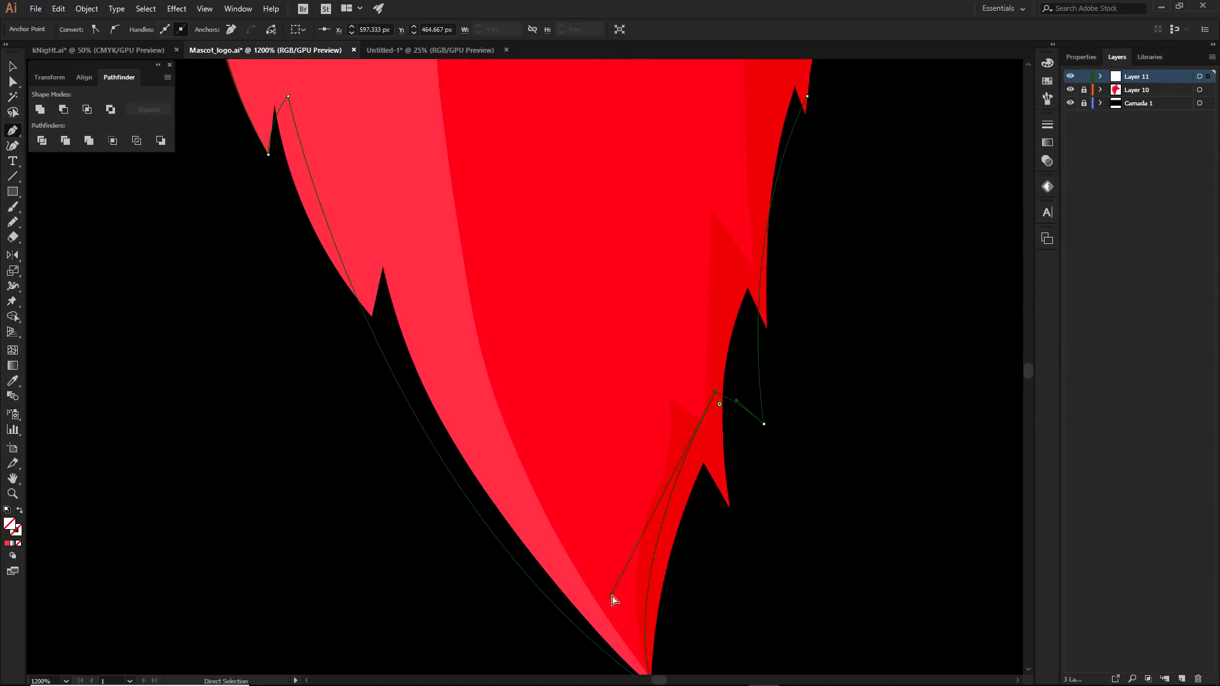
left_click_drag(737, 405, 762, 421)
Continue the outline along the throat, jaw, muzzle, forehead and front ear, and close it at the valley between the ears
scroll(729, 417, "down", 1)
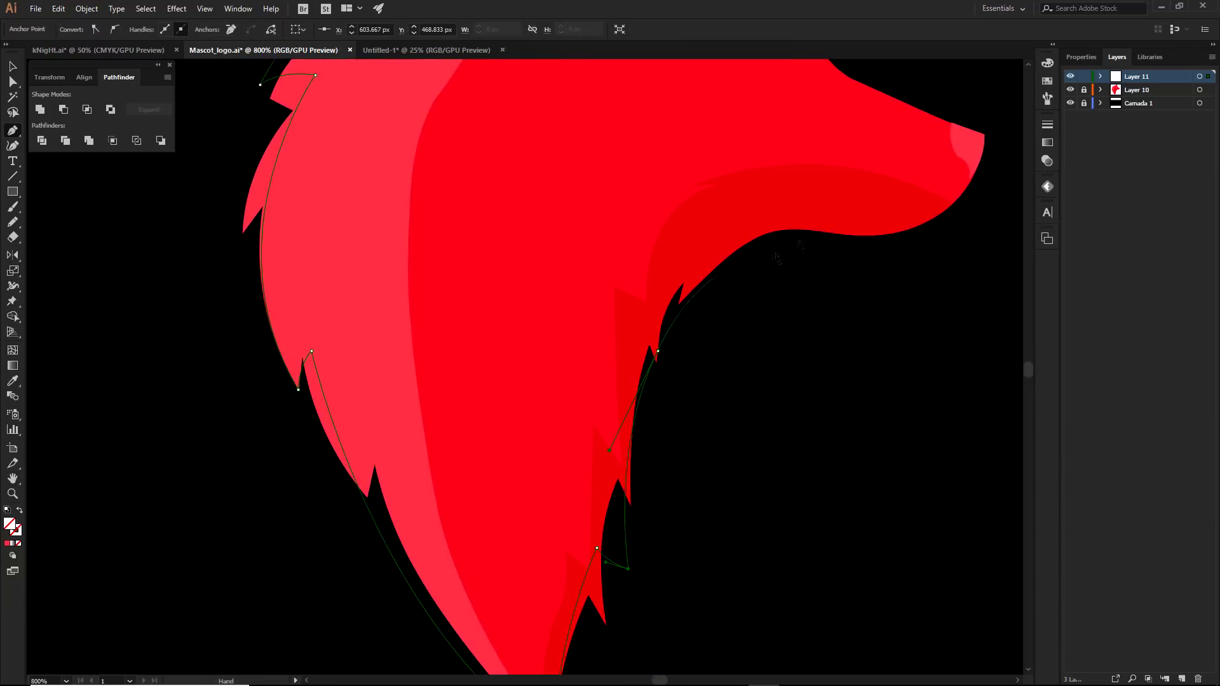
scroll(827, 239, "up", 3)
scroll(924, 191, "up", 4)
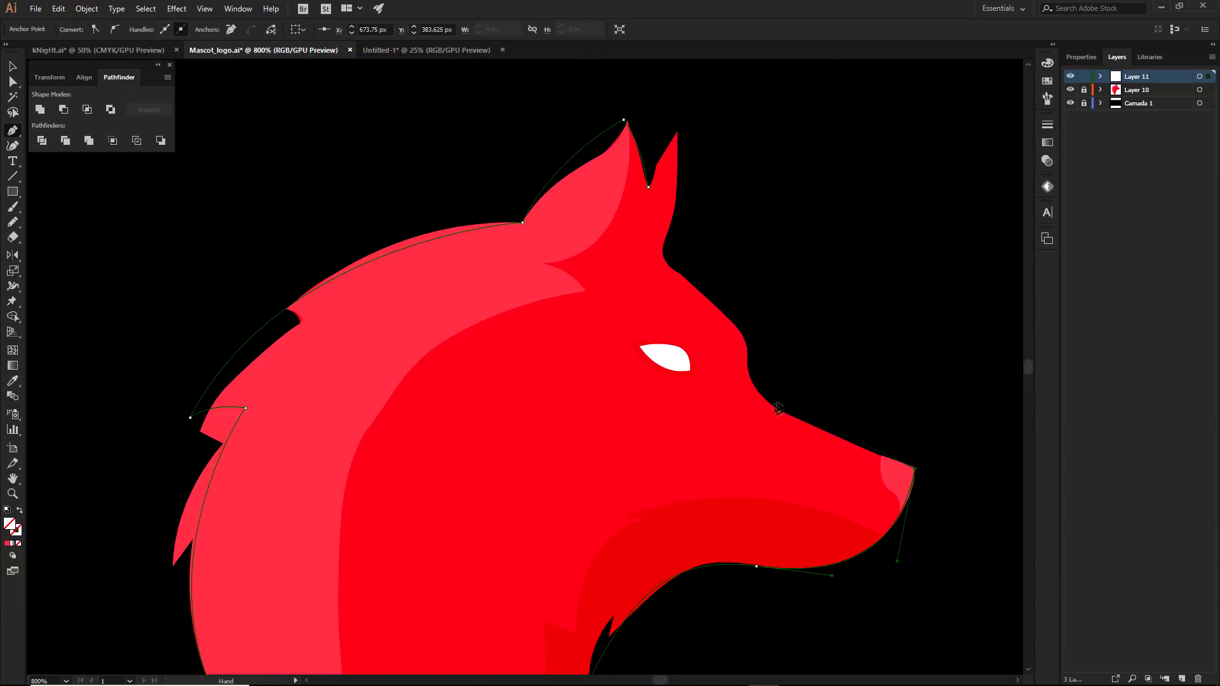
left_click_drag(745, 337, 729, 316)
left_click_drag(661, 258, 664, 236)
scroll(677, 203, "up", 3)
left_click(712, 273)
left_click_drag(681, 329, 673, 350)
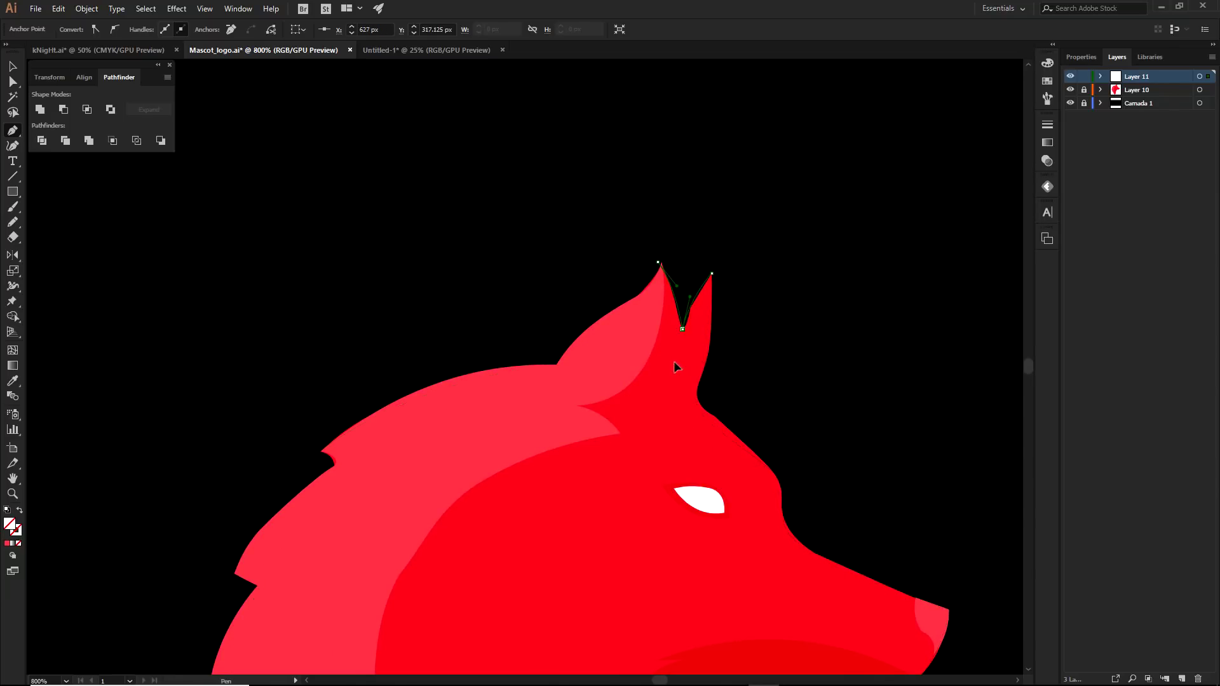
Hide the original wolf artwork layer and check the new outline's overall shape and anchor points, leaving nothing selected
left_click(1070, 90)
scroll(854, 394, "down", 3)
left_click_drag(852, 415, 806, 343)
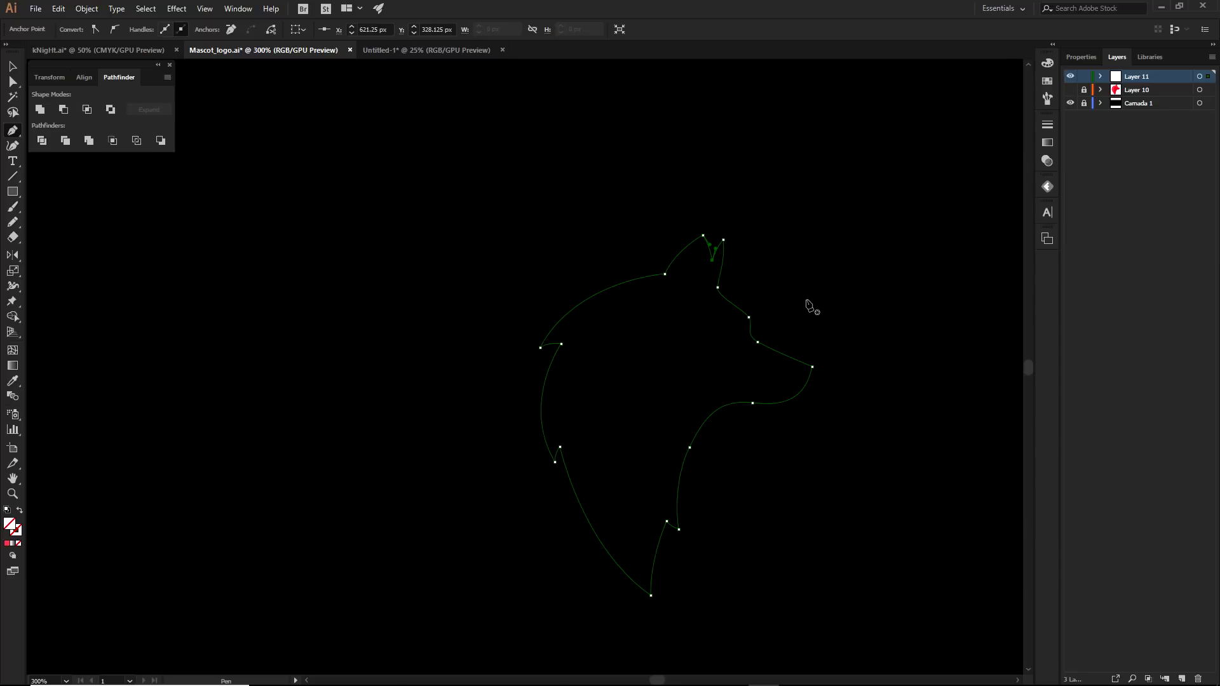
left_click(675, 212, "ctrl")
left_click_drag(580, 188, 816, 367)
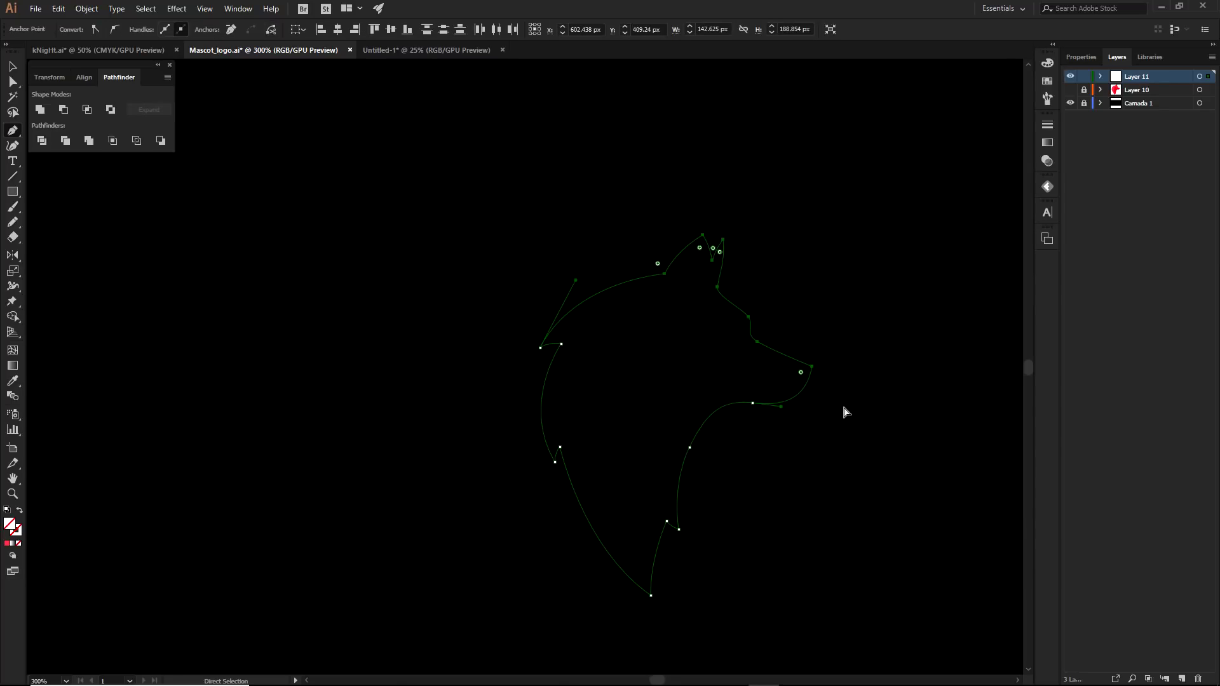
left_click(556, 463)
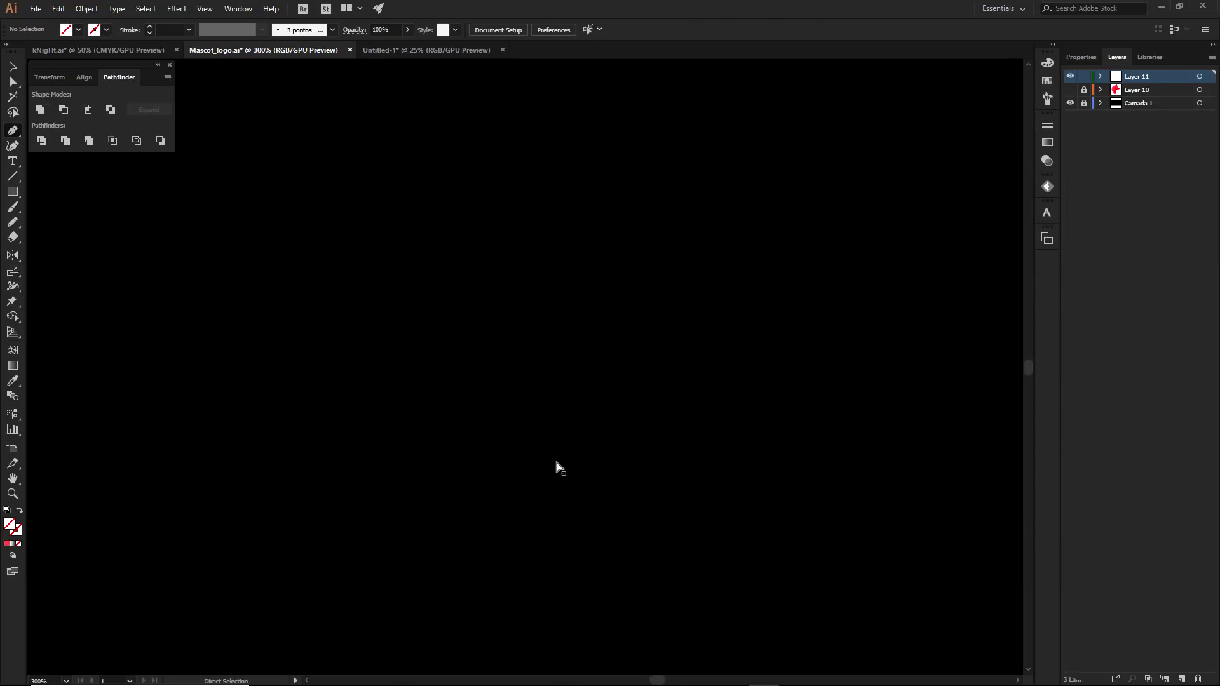
Adjust the handle of the wolf's lower back fur tip to smooth the curve running into the notch
scroll(555, 464, "up", 3)
left_click_drag(554, 463, 538, 465)
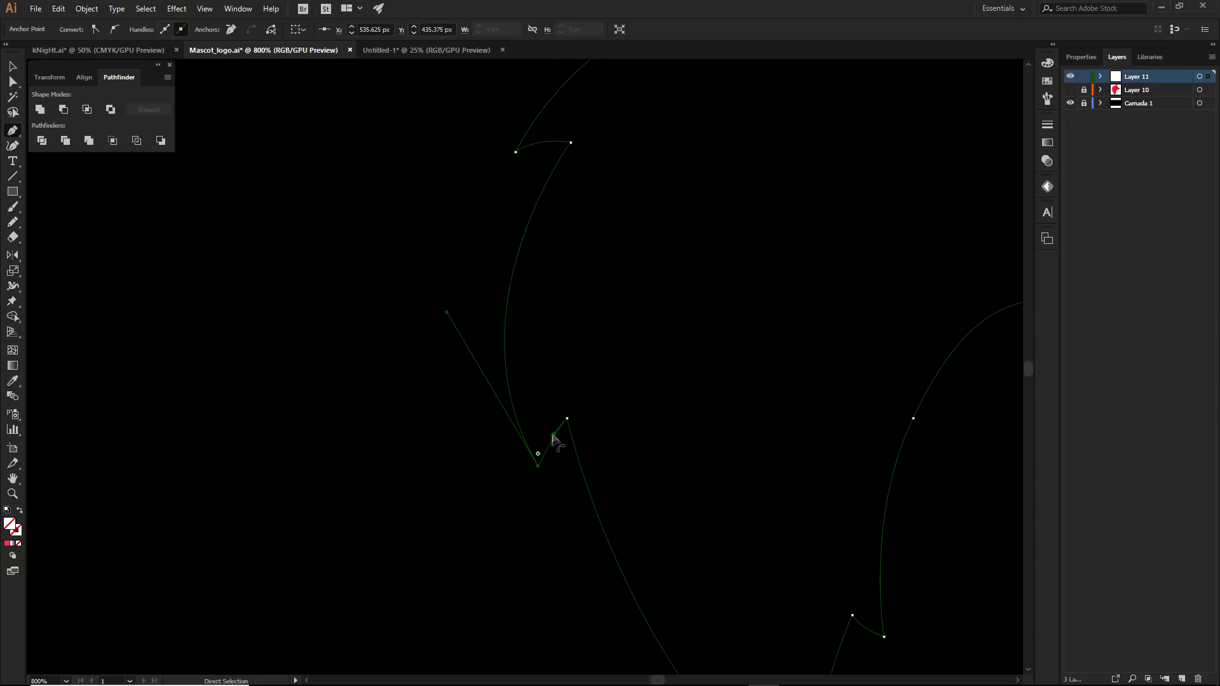
left_click_drag(445, 314, 464, 299)
scroll(566, 448, "up", 2)
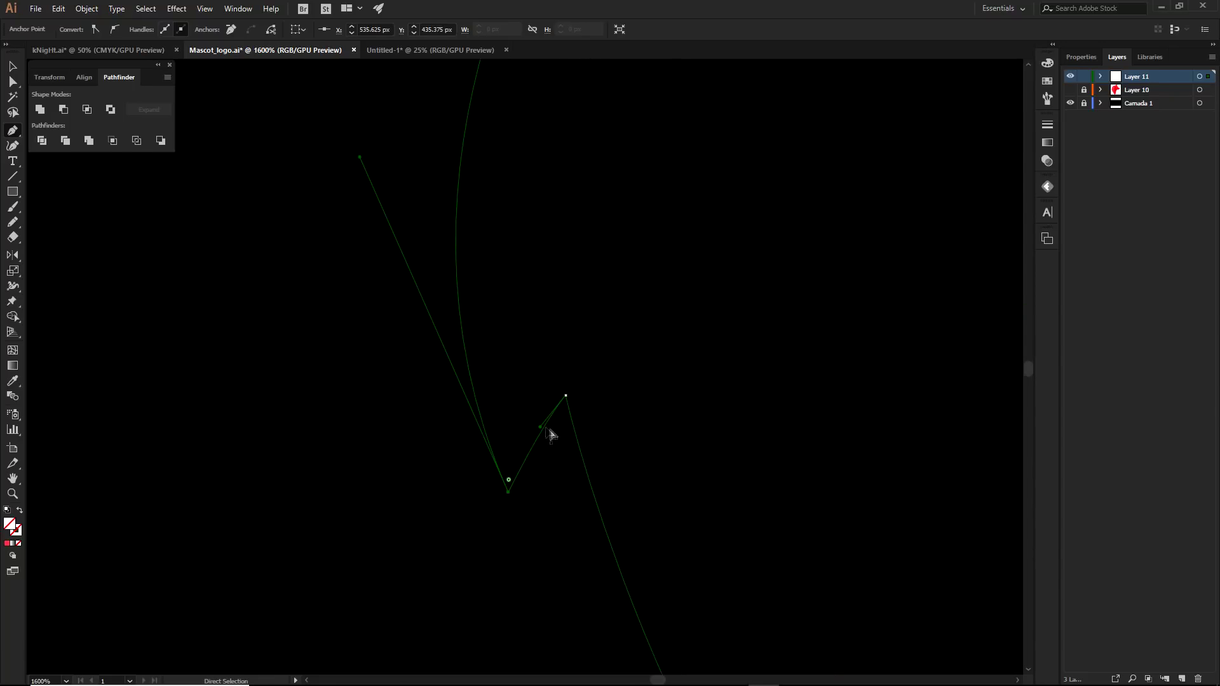
scroll(571, 428, "down", 4)
scroll(615, 439, "down", 1)
left_click_drag(685, 406, 681, 436)
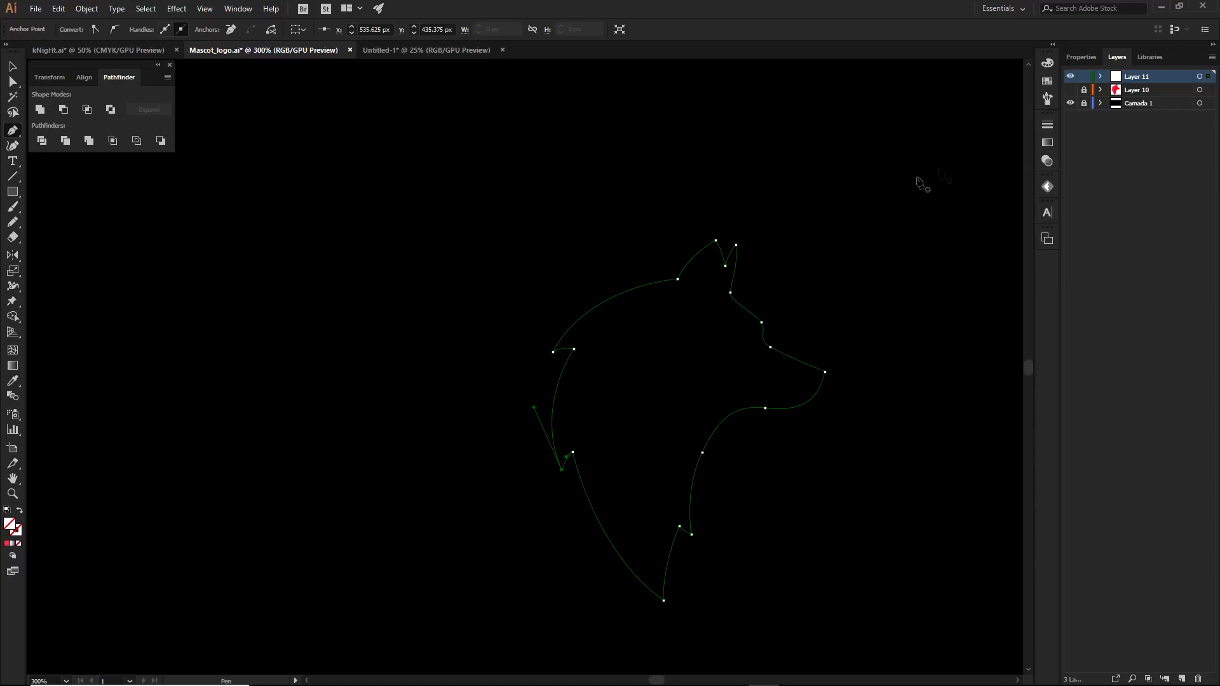
Fill the wolf outline with the red FF4A4A and leave it deselected
left_click(8, 544)
key("a")
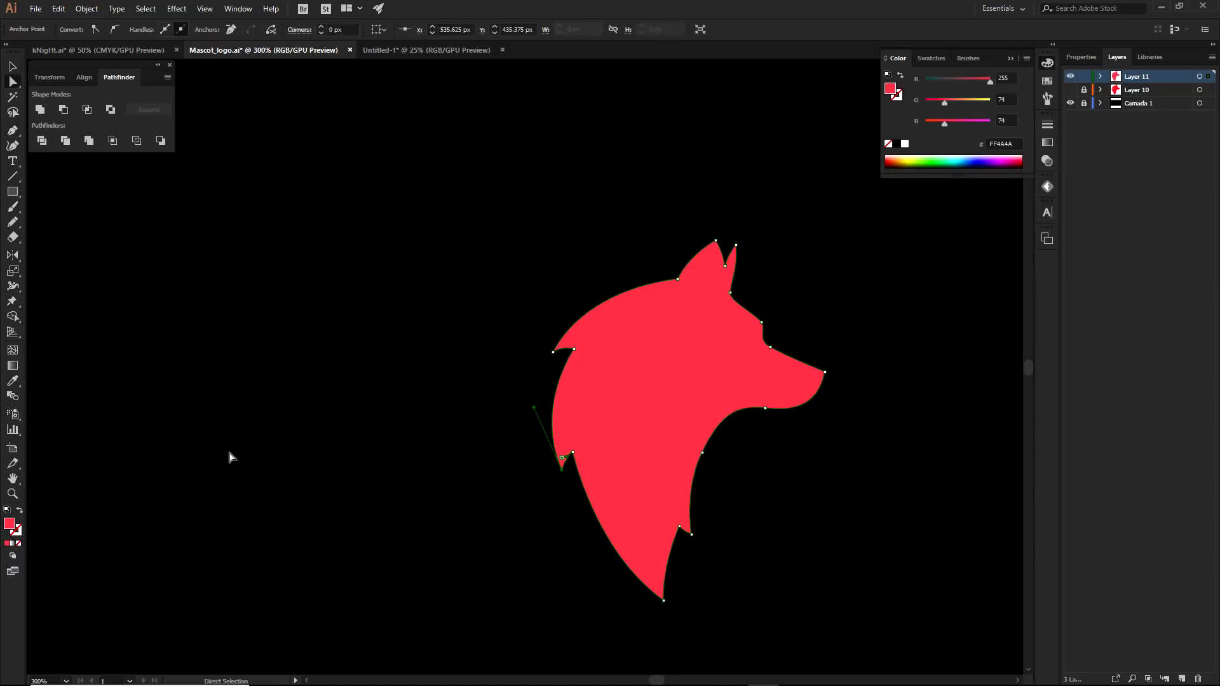
left_click(231, 457)
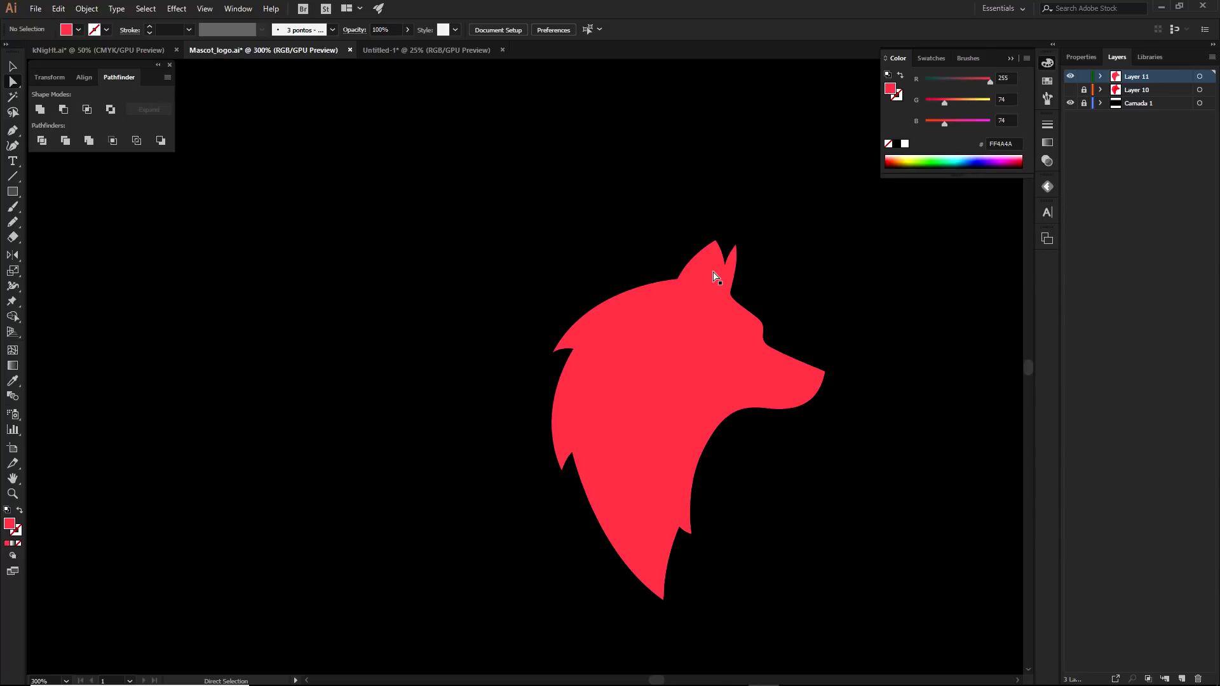
Reshape the edge between the chest fur notch and the neck's pointed tip by adjusting the notch anchor's handle
scroll(667, 552, "up", 3, "alt")
left_click(674, 562)
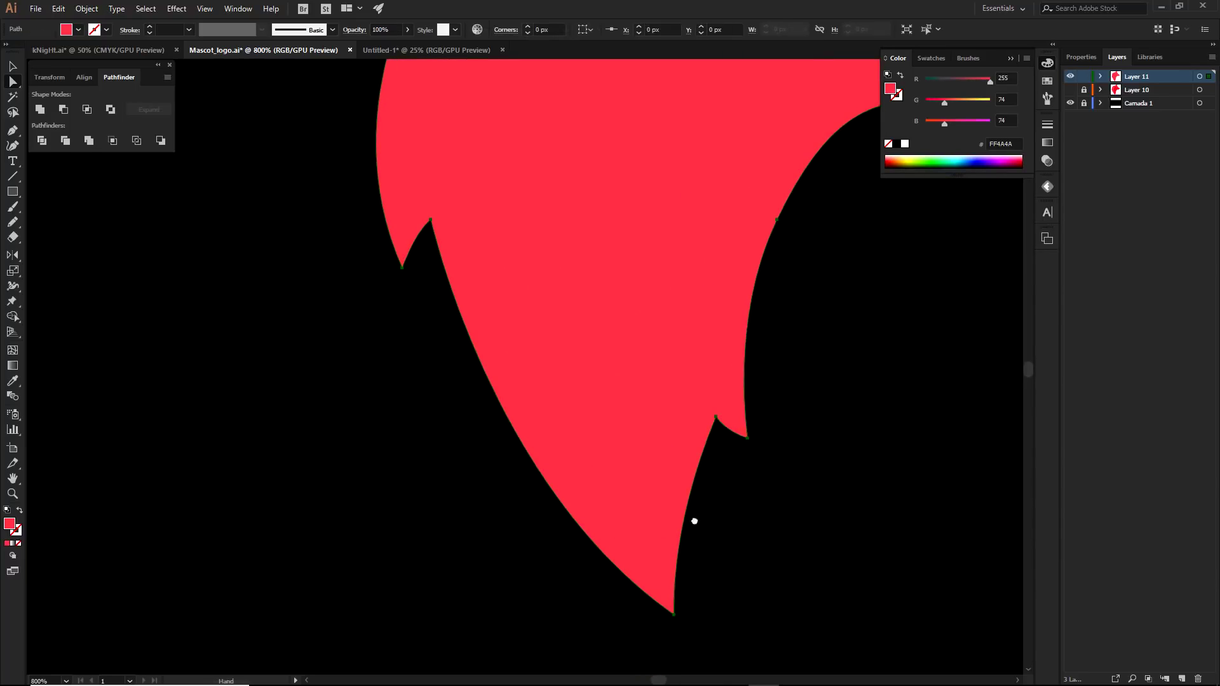
left_click(717, 419)
left_click_drag(670, 537, 665, 517)
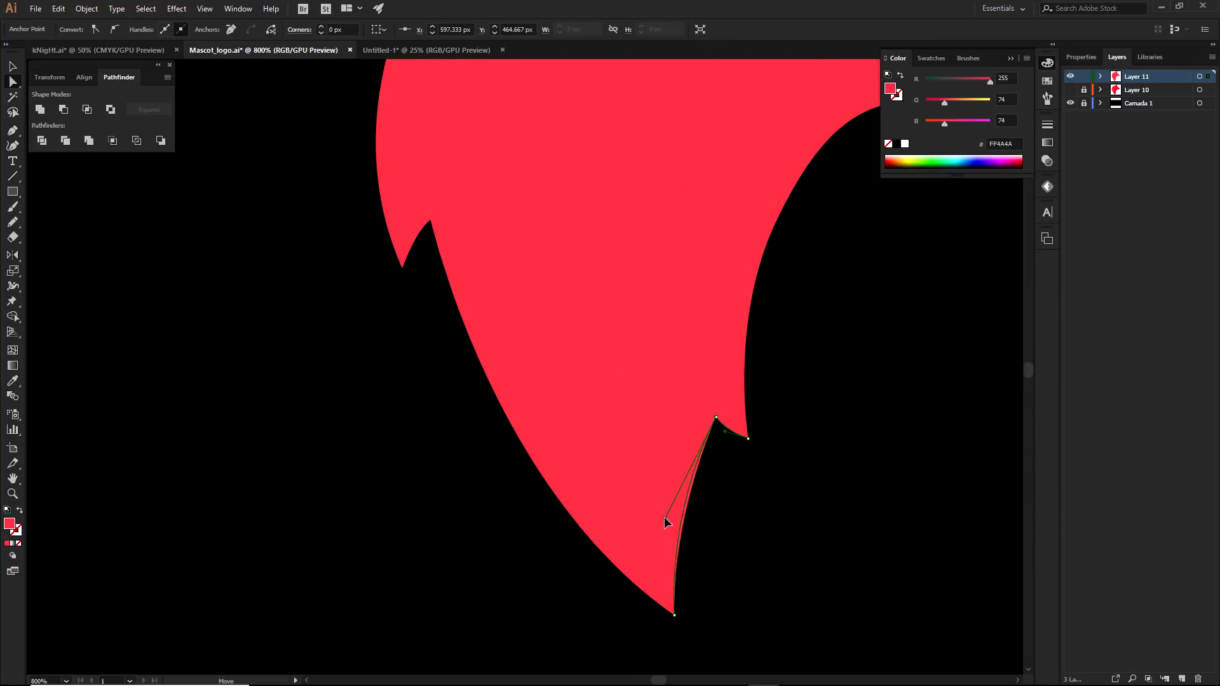
left_click(774, 474)
scroll(774, 473, "down", 3, "alt")
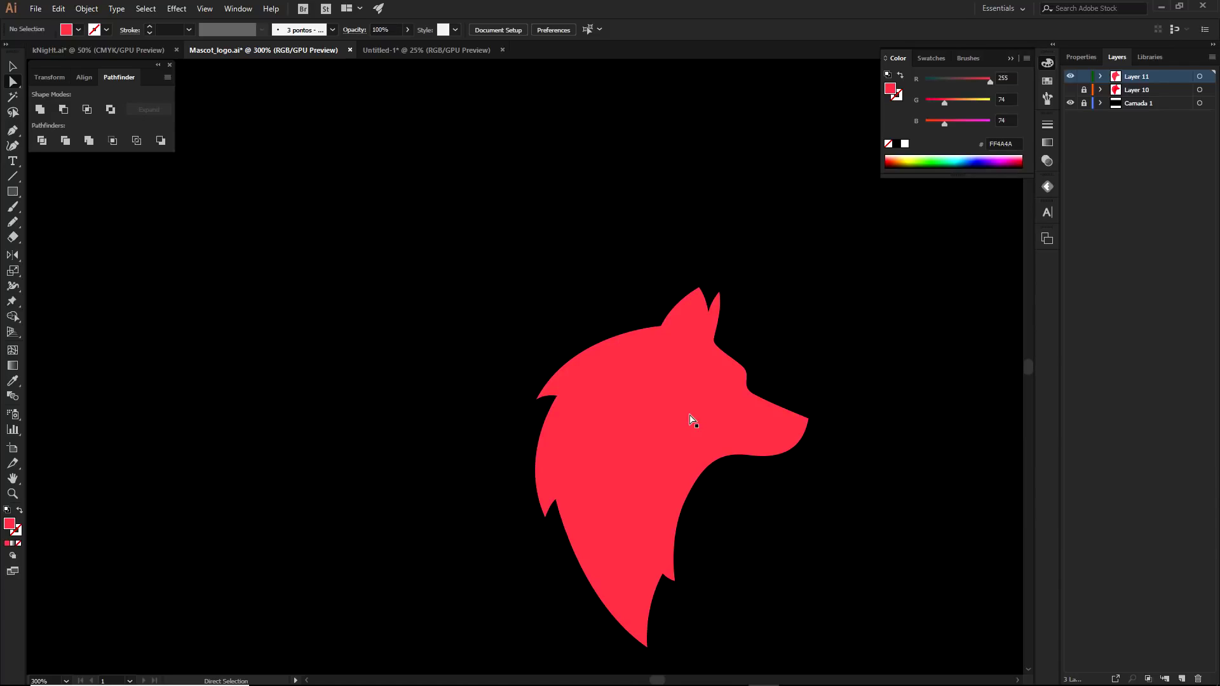
Create a new layer and start a wider offset outline from the rear ear tip, along the back, to the upper fur tip
left_click(1182, 678)
key("p")
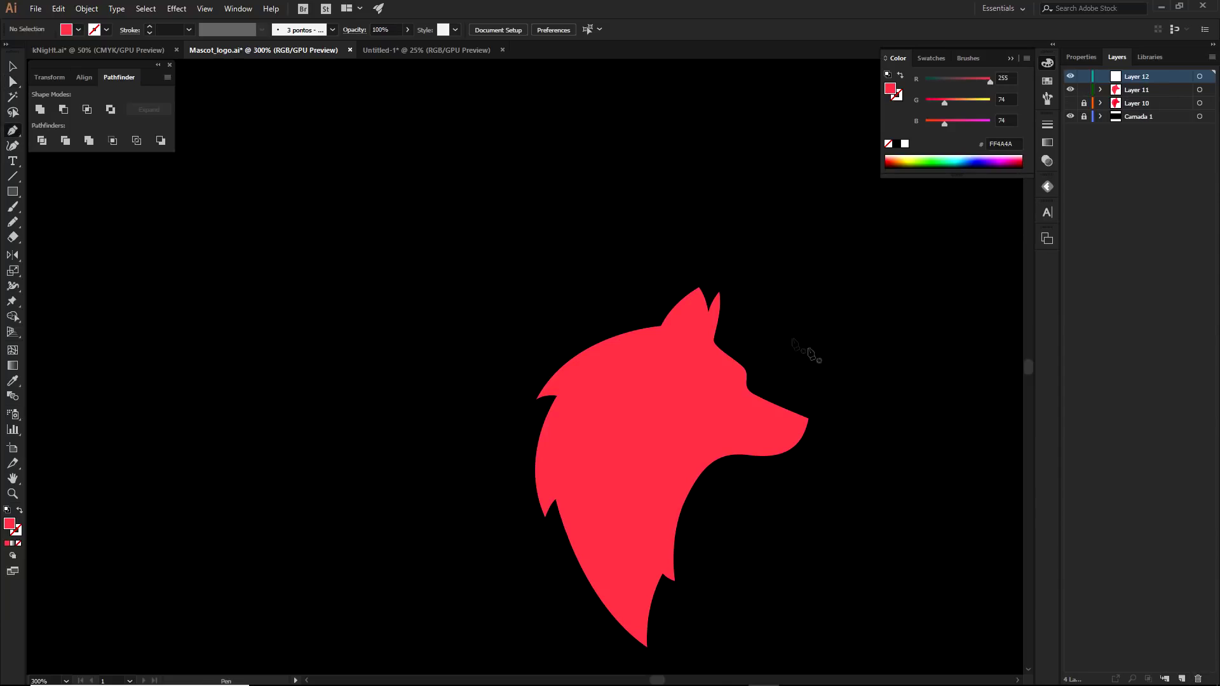
left_click(659, 273, "ctrl")
left_click_drag(730, 286, 816, 267)
left_click(817, 267, "ctrl")
left_click(816, 267, "ctrl")
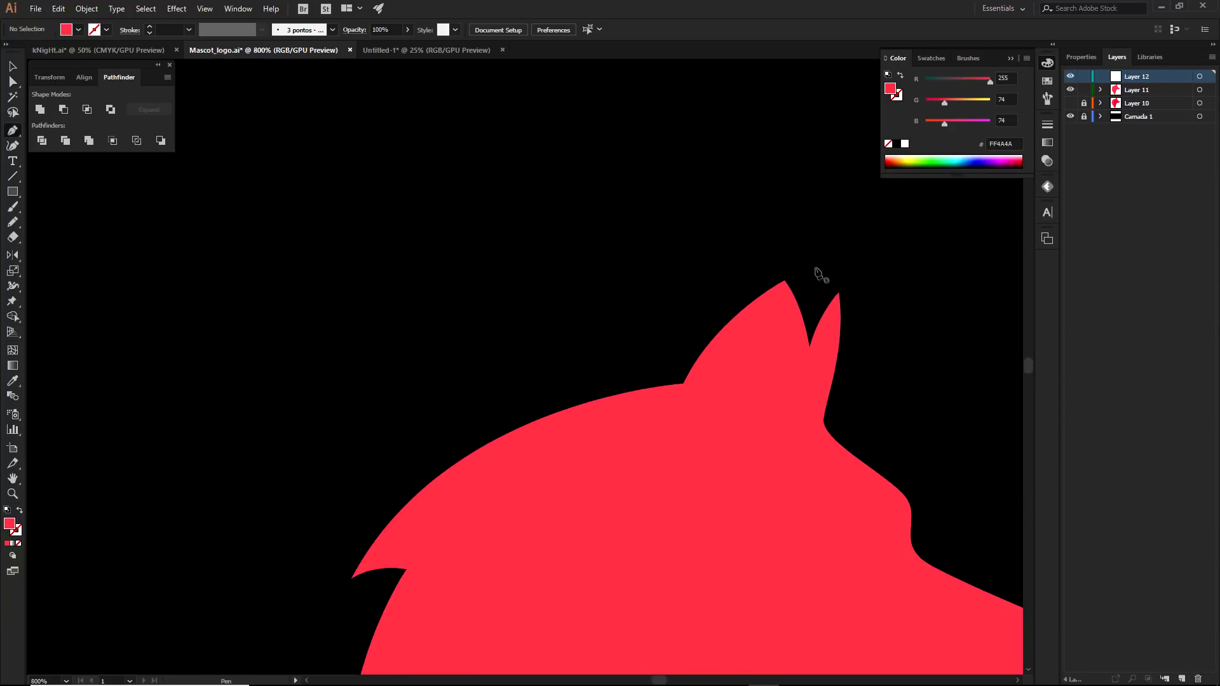
left_click(797, 237)
left_click(686, 304, "ctrl+alt")
left_click_drag(665, 318, 796, 377)
left_click_drag(823, 336, 921, 235)
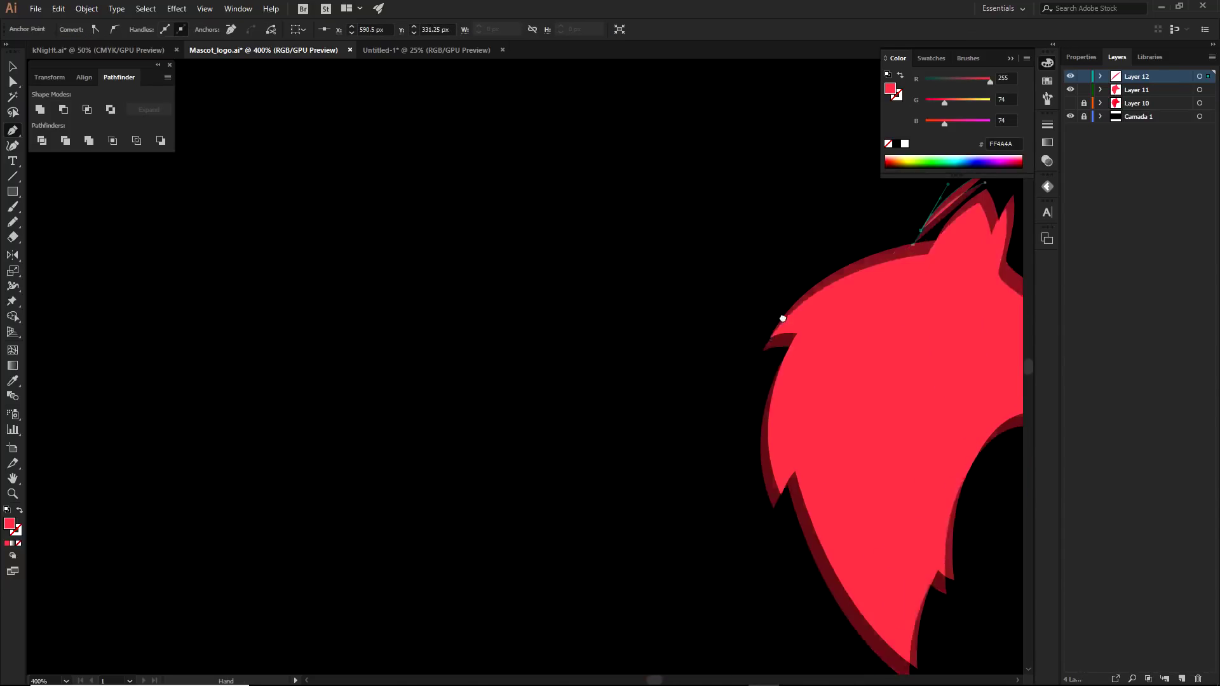
left_click_drag(727, 370, 662, 506)
left_click_drag(922, 233, 923, 226)
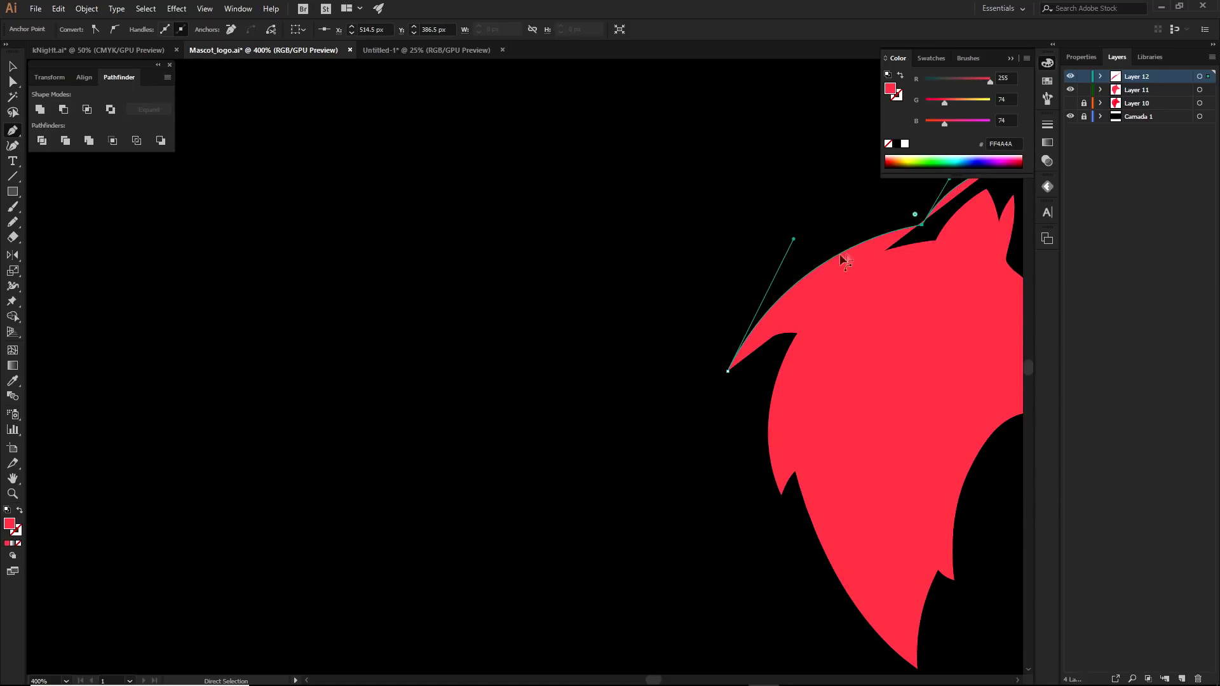
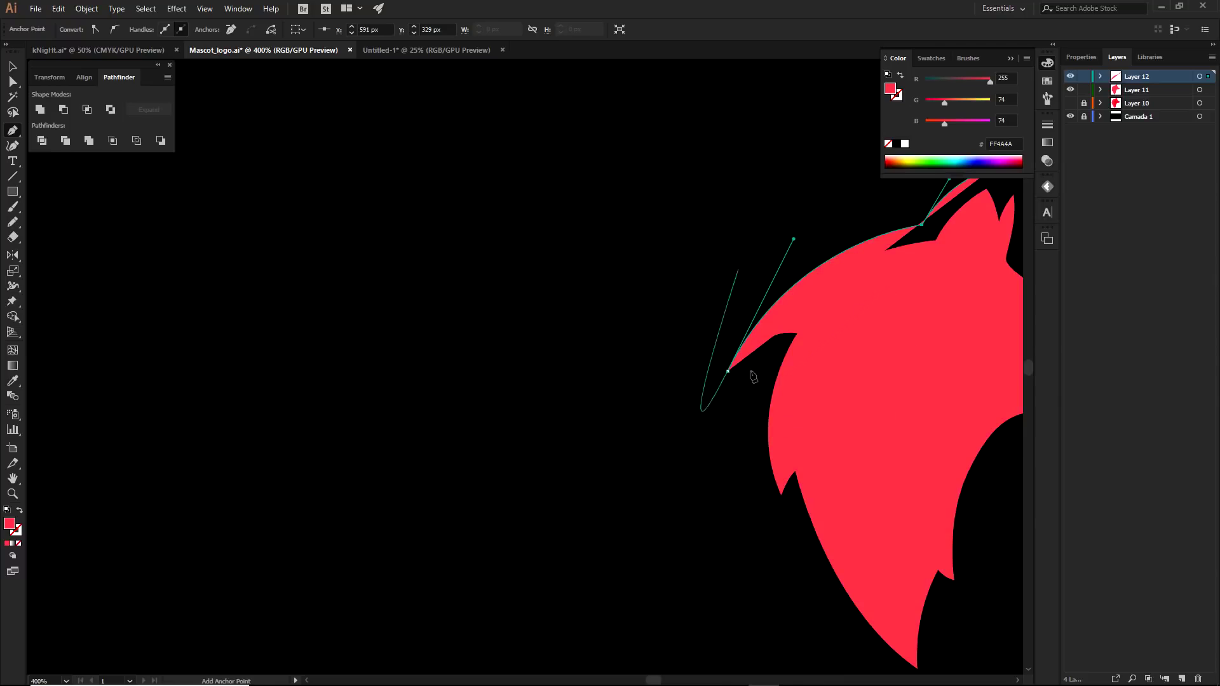
Remove the fill from the unfinished outer outline, refine its upper fur tip and add the short notch edge beneath it
scroll(736, 275, "right", 5)
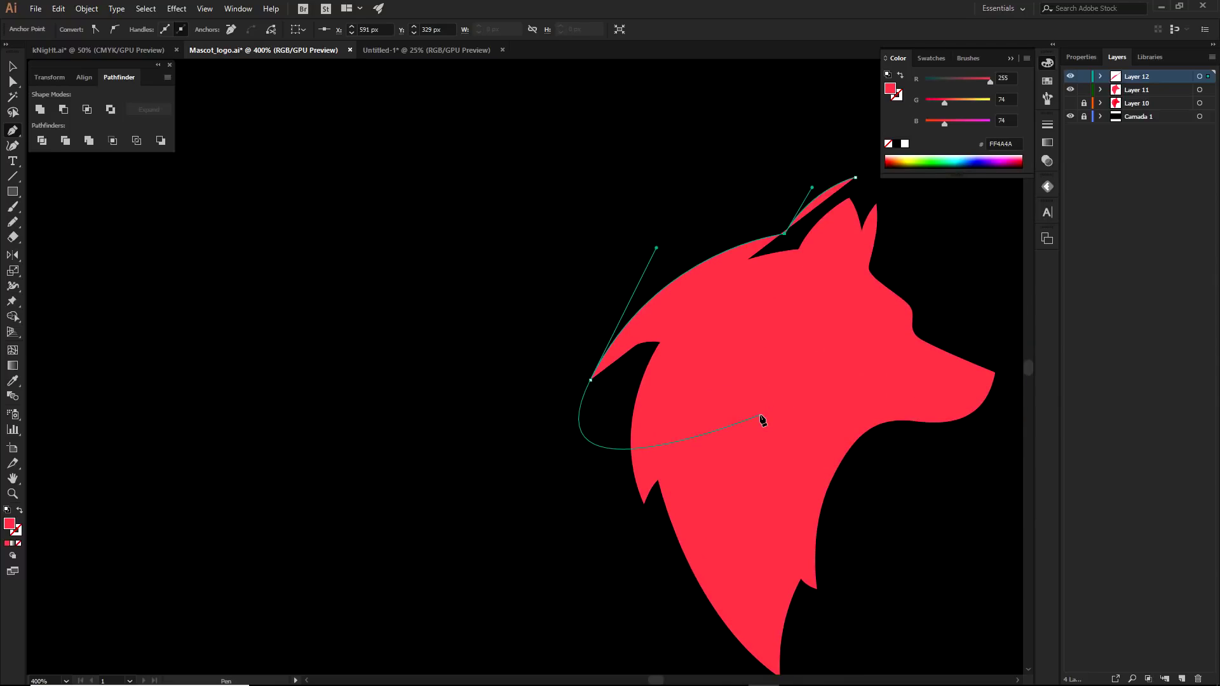
left_click(19, 543)
left_click(590, 381, "ctrl")
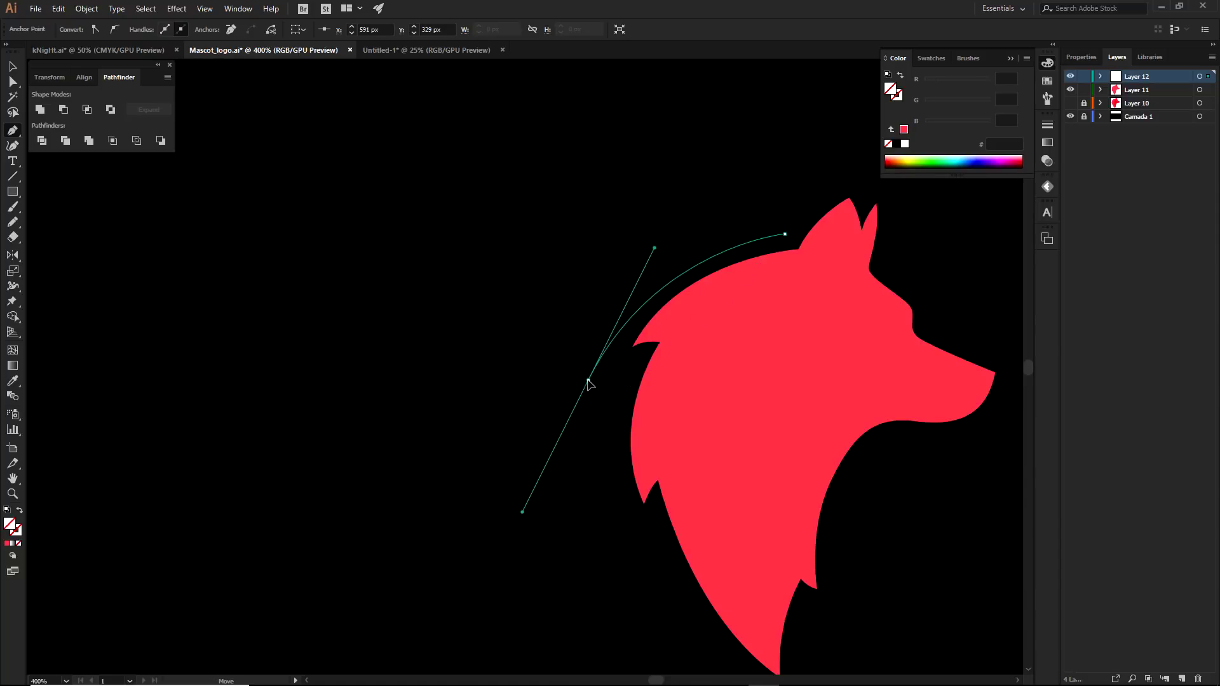
left_click_drag(591, 381, 625, 367)
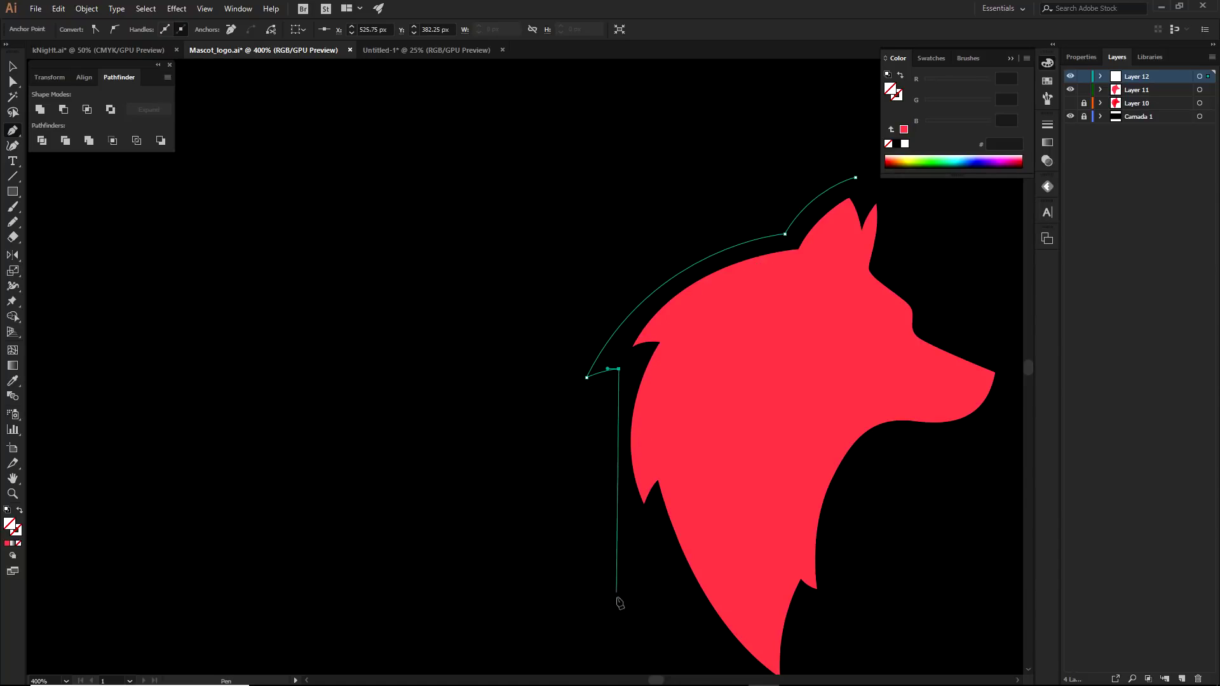
Trace the outer curve down the wolf's back to the lower fur tip and add the notch beside it
left_click_drag(649, 536, 679, 578)
key("ctrl+z")
left_click_drag(643, 590, 680, 395)
scroll(635, 393, "up", 3)
left_click_drag(606, 385, 603, 394)
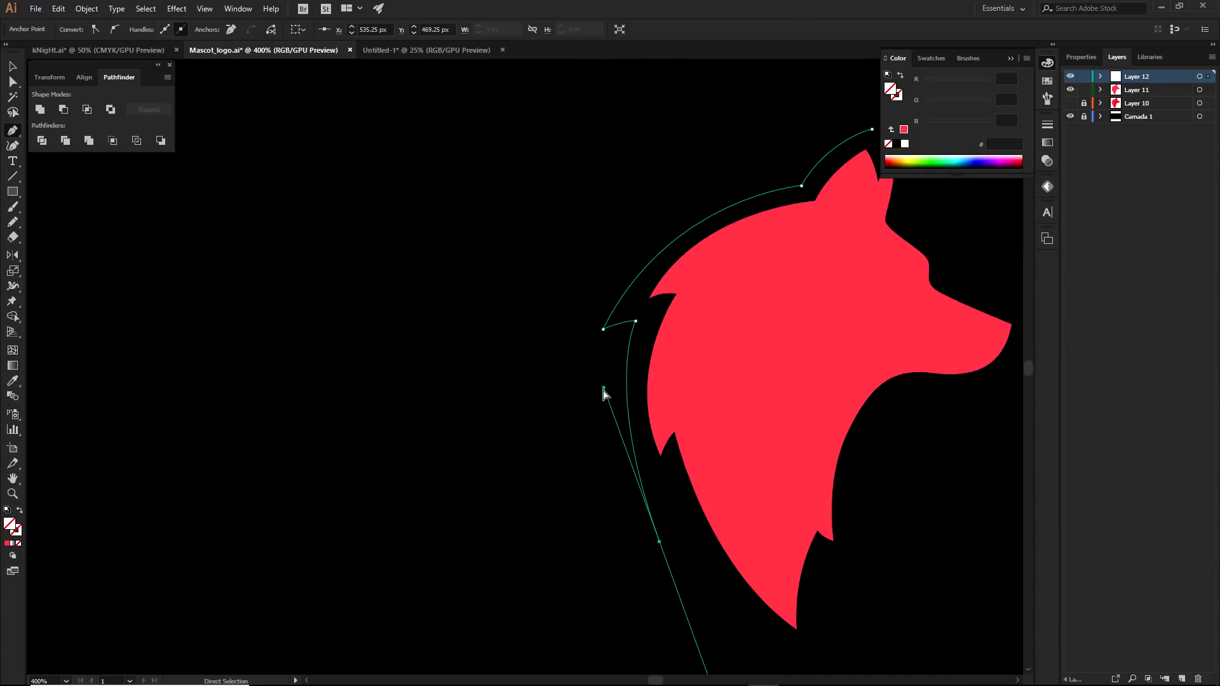
left_click_drag(602, 398, 592, 402)
left_click_drag(673, 494, 691, 483)
left_click(673, 495)
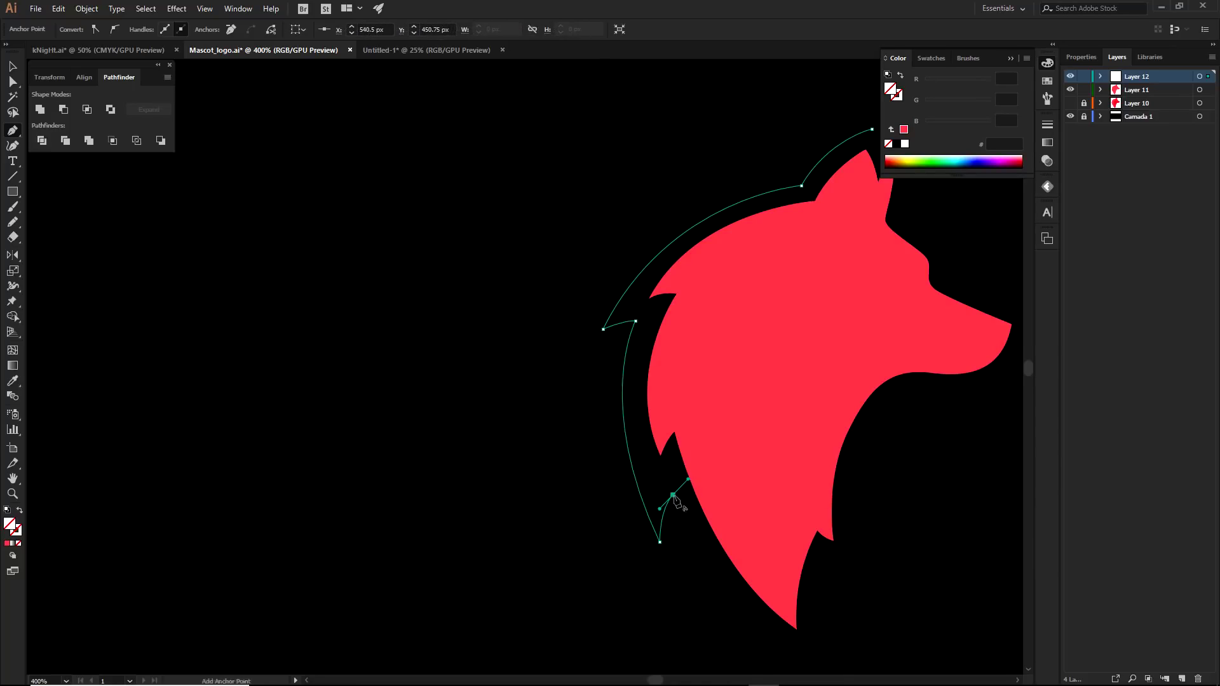
Continue the outer outline down to below the neck's pointed tip and reposition the lower back fur tip
left_click_drag(676, 500, 599, 397)
left_click_drag(731, 566, 831, 610)
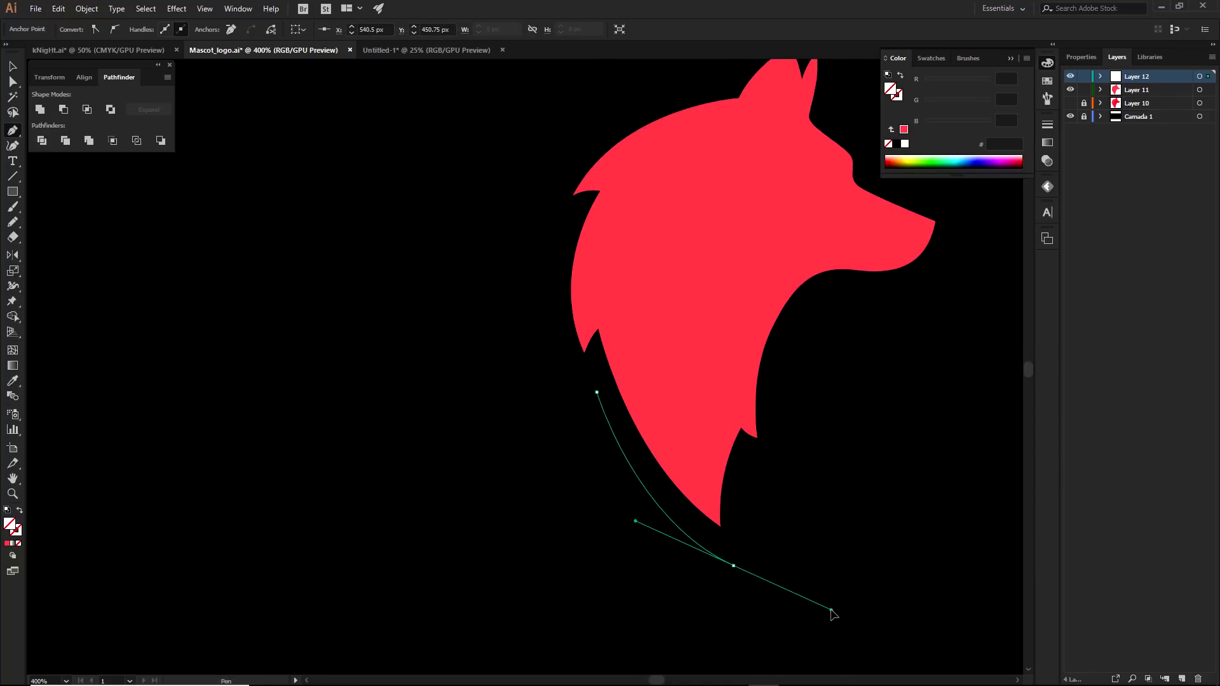
left_click_drag(820, 541, 782, 548)
left_click_drag(545, 446, 476, 313)
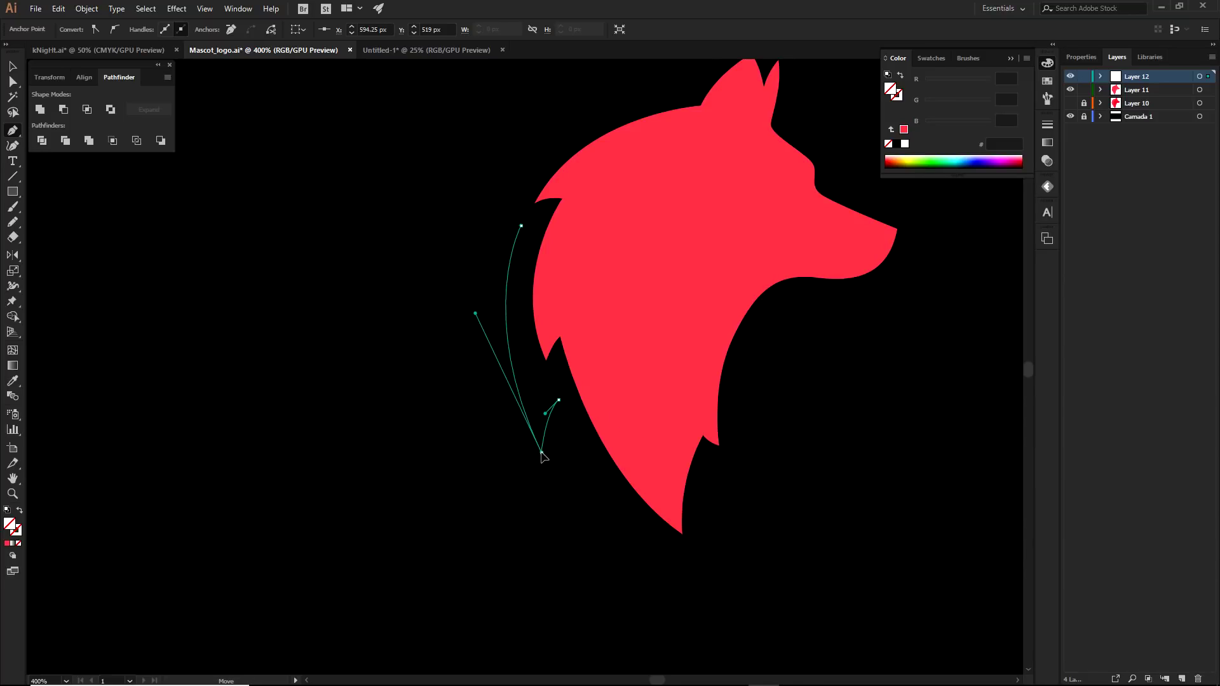
left_click_drag(695, 573, 707, 508)
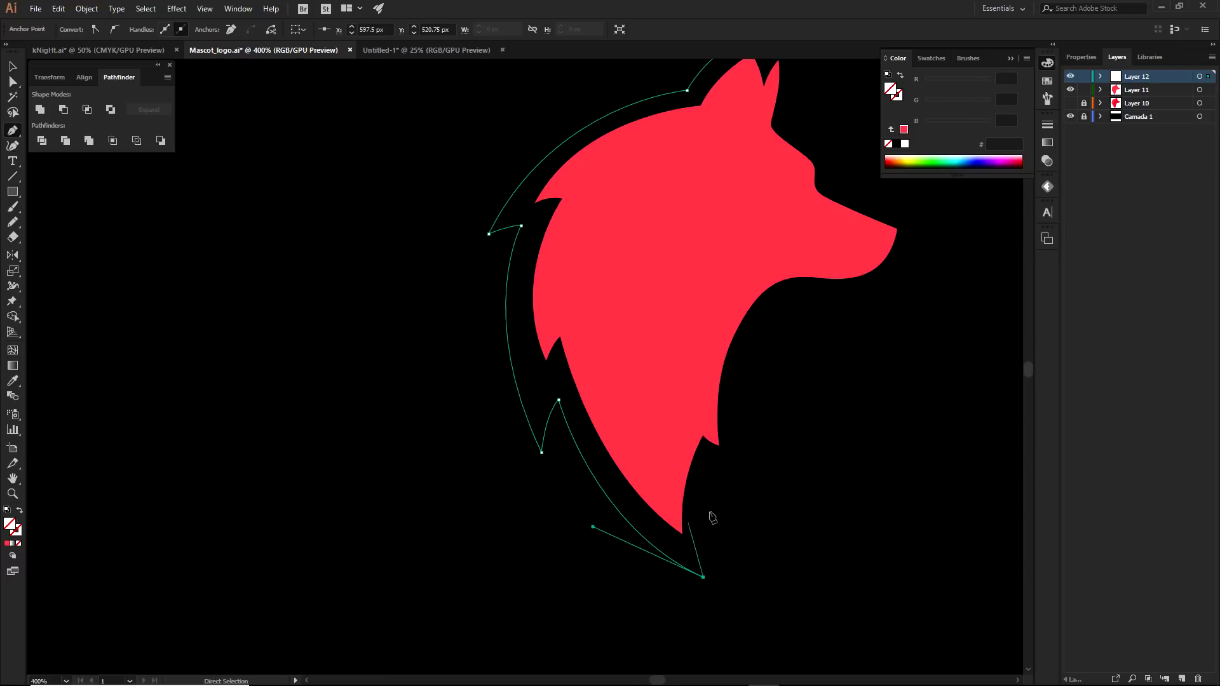
Carry the outer outline up from the neck tip to the chest and draw the chest fur notch
mouse_move(725, 468)
left_mouse_down()
mouse_move(750, 435)
mouse_move(718, 470)
left_mouse_up()
left_click(725, 468)
left_click_drag(703, 577, 707, 574)
left_click(719, 471)
left_click_drag(736, 478, 754, 484)
left_click(736, 478)
Trace the outer outline up the throat, along the underside of the jaw and around to the nose tip
left_click_drag(792, 322, 709, 312)
left_click_drag(636, 510, 637, 511)
left_click(682, 335)
left_click(681, 336)
left_click_drag(682, 335, 676, 340)
left_click_drag(735, 290, 727, 289)
left_click_drag(676, 340, 693, 323)
mouse_move(761, 328)
left_mouse_down()
mouse_move(810, 312)
mouse_move(772, 326)
left_mouse_up()
left_click(823, 252)
Continue the outer outline over the muzzle, forehead and front ear, and close it at the rear ear tip
left_click_drag(764, 231, 726, 392)
left_click(733, 295)
key("ctrl+z")
scroll(725, 272, "up", 2)
left_click_drag(711, 374, 666, 346)
left_click_drag(738, 435, 766, 442)
left_click_drag(630, 311, 634, 288)
left_click_drag(642, 155, 660, 235)
left_click(655, 221)
left_click(620, 263)
left_click_drag(603, 223, 615, 241)
Refine the closed outer outline by adjusting the anchors and handles around the front ear and forehead
key("a")
left_click(667, 273)
scroll(741, 434, "down", 1)
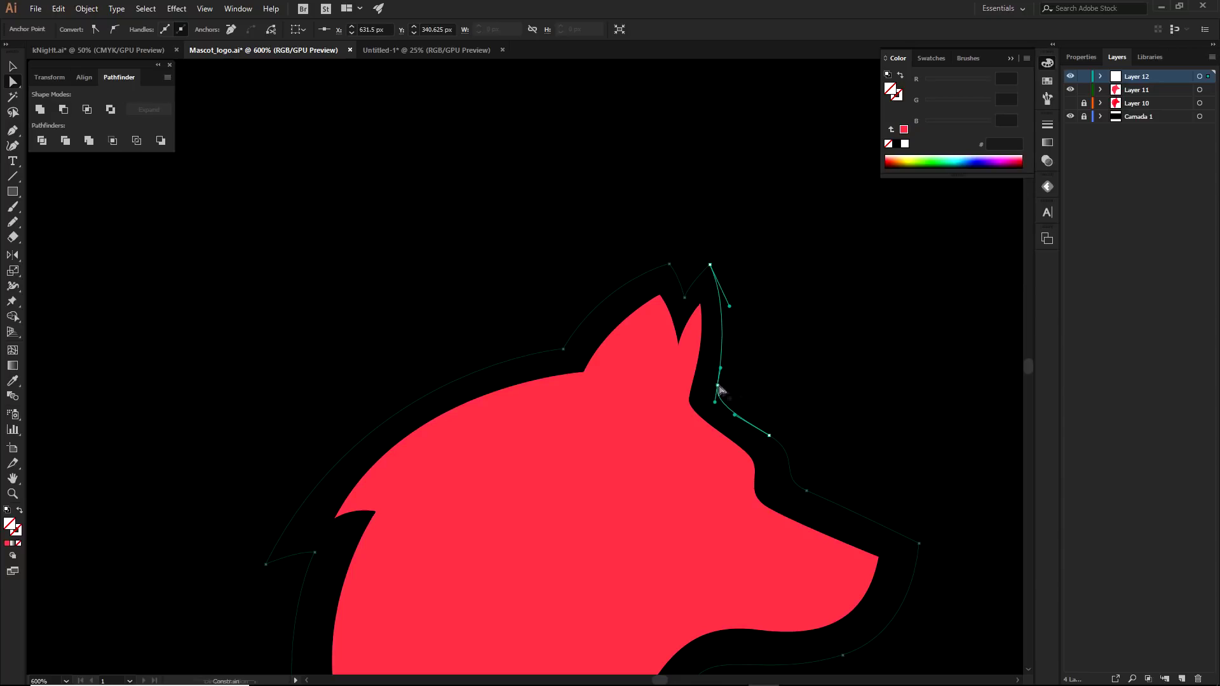
left_click_drag(733, 341, 706, 176)
left_click_drag(818, 435, 584, 528)
left_click_drag(636, 287, 653, 294)
scroll(653, 294, "up", 2)
scroll(722, 313, "down", 2)
scroll(703, 362, "up", 2)
scroll(704, 362, "down", 3)
Select the whole outer outline and fill it with the bright yellow D0FF2E
left_click_drag(591, 189, 797, 360)
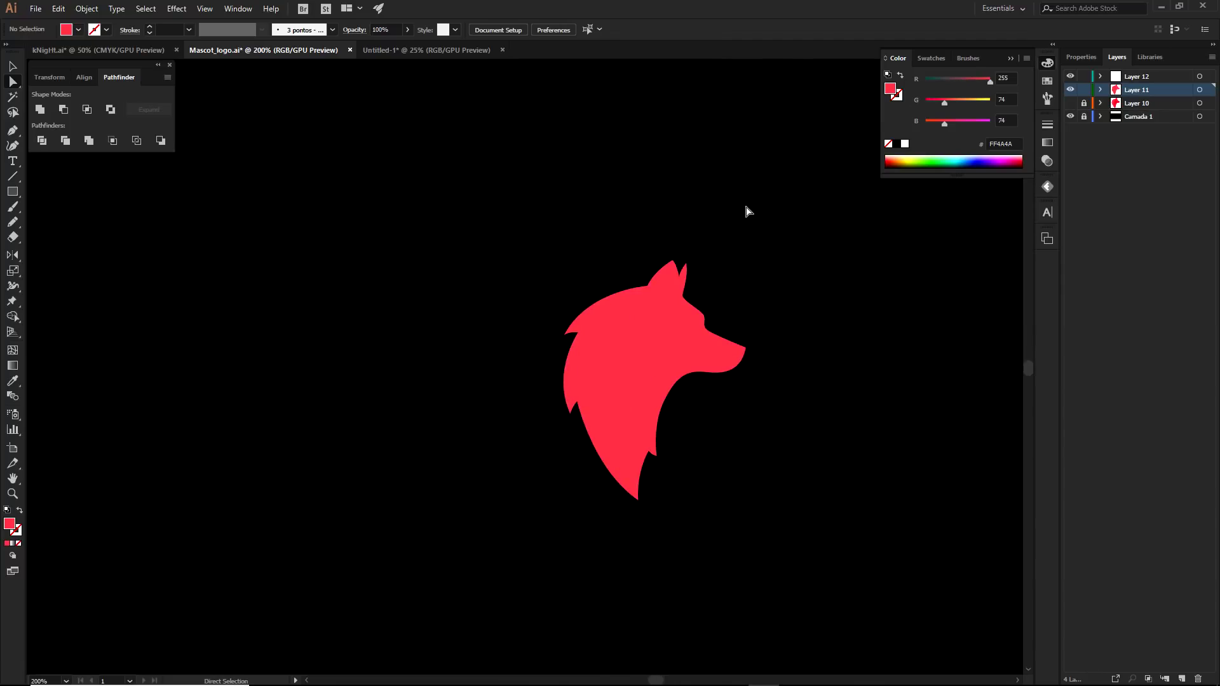
left_click_drag(548, 198, 811, 495)
scroll(664, 258, "up", 2)
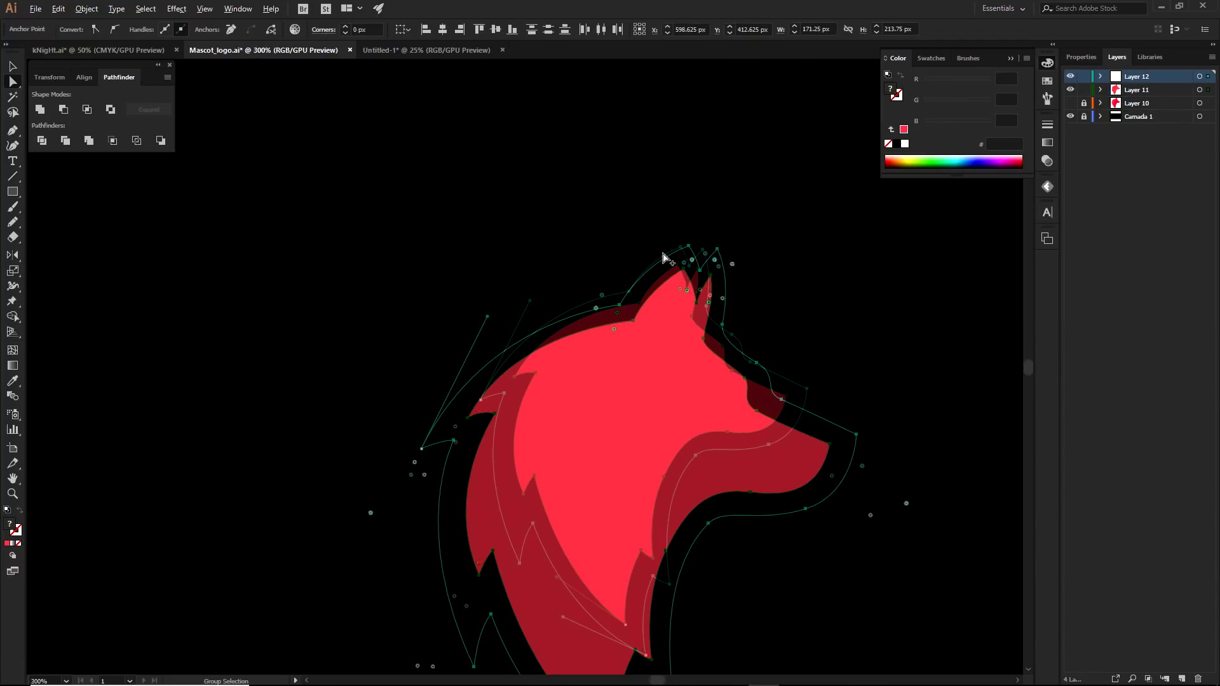
left_click(620, 305)
left_click_drag(564, 322, 597, 328)
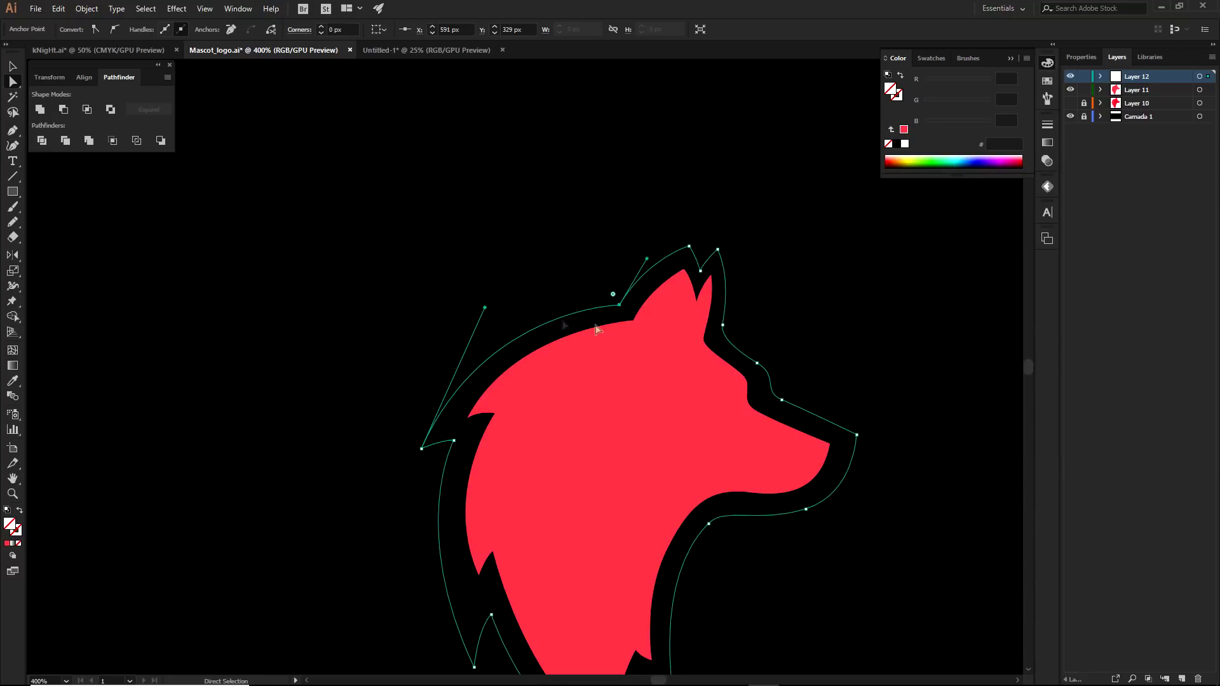
left_click(621, 308, "alt")
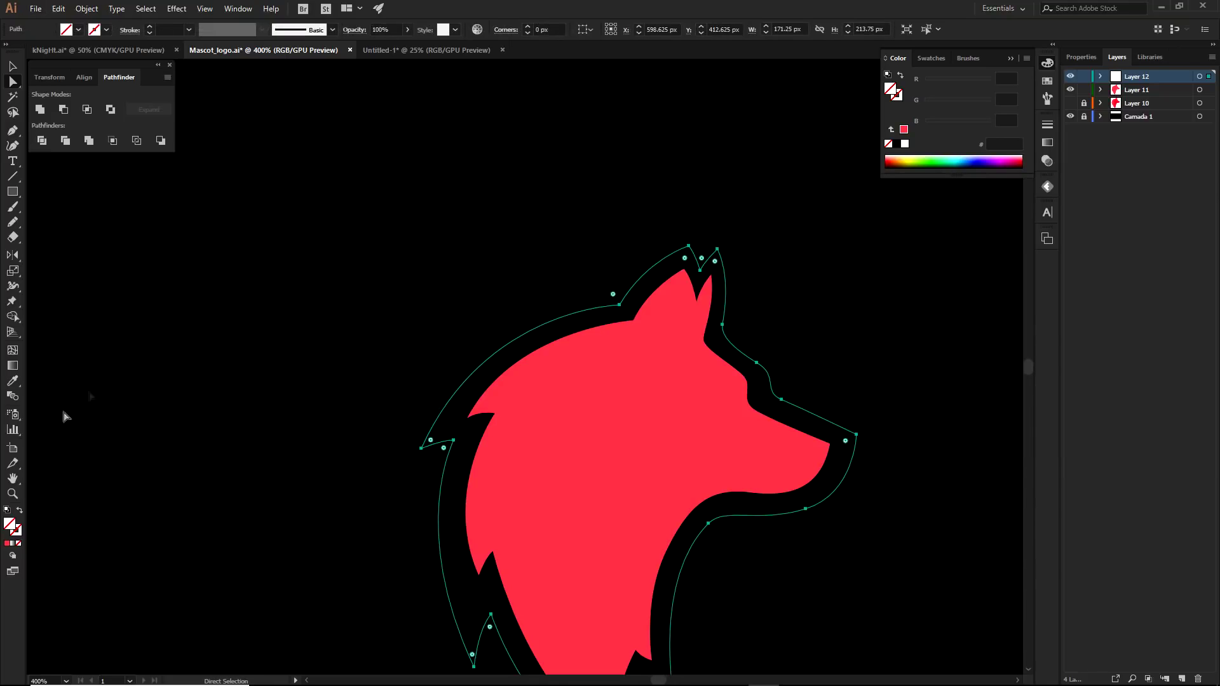
left_click(8, 544)
left_click(916, 156)
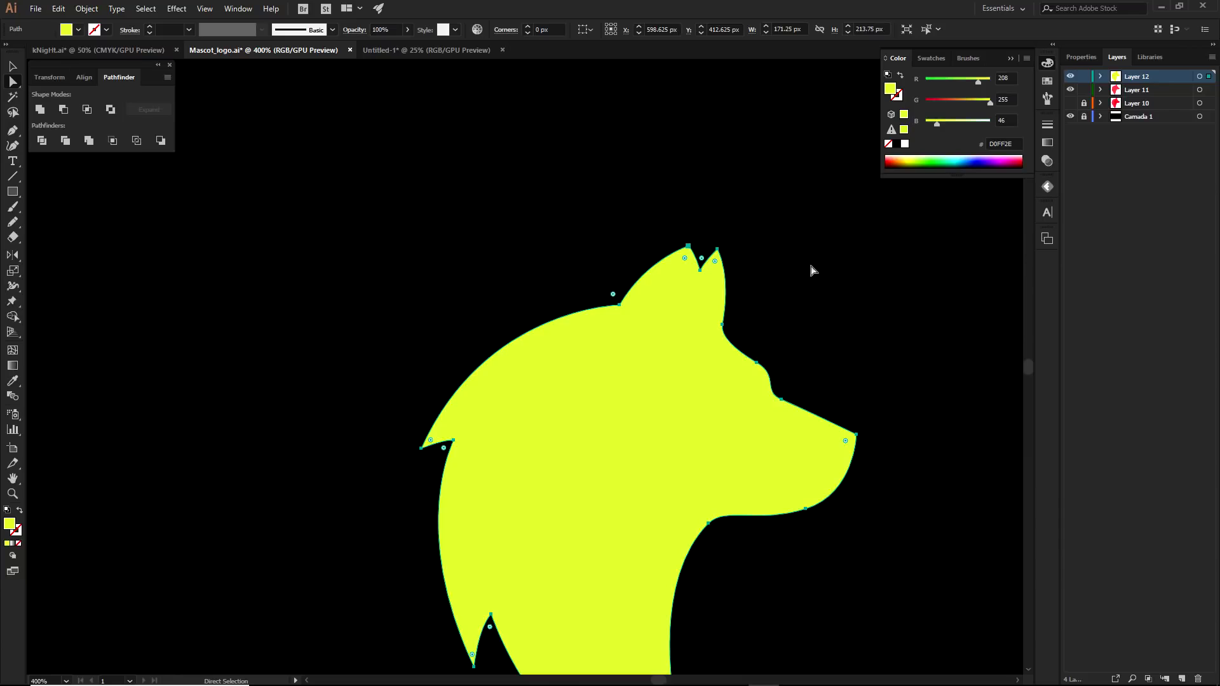
Move the yellow silhouette's layer beneath the red wolf layer and clear the selection
left_click_drag(1104, 82, 1126, 97)
left_click(865, 290)
scroll(862, 348, "down", 2)
left_click_drag(862, 348, 816, 418)
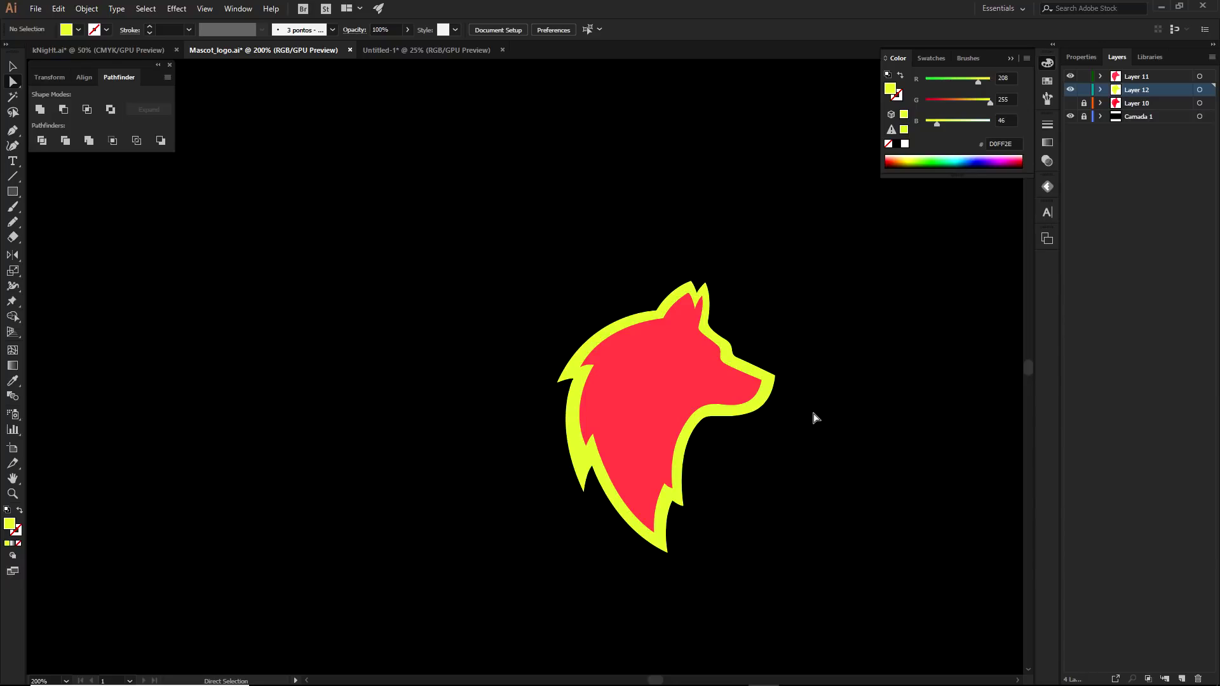
Move the red wolf silhouette out beside the yellow one and switch to the Untitled-1 document
left_click_drag(692, 389, 403, 362)
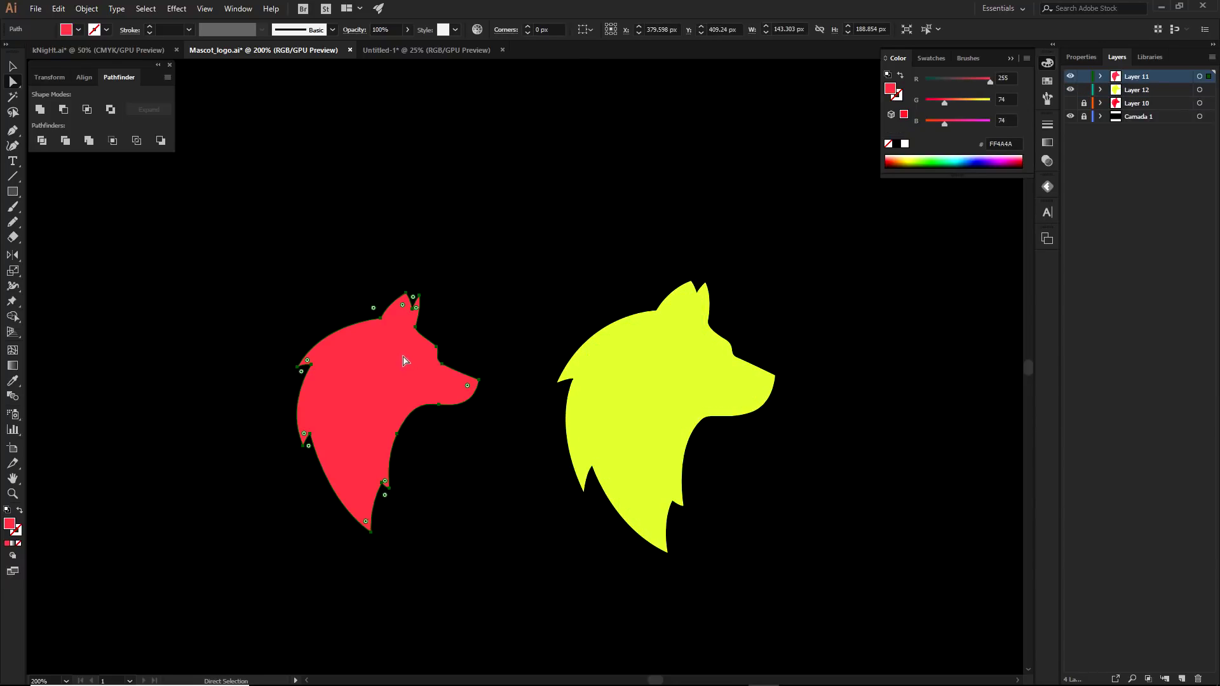
left_click(402, 50)
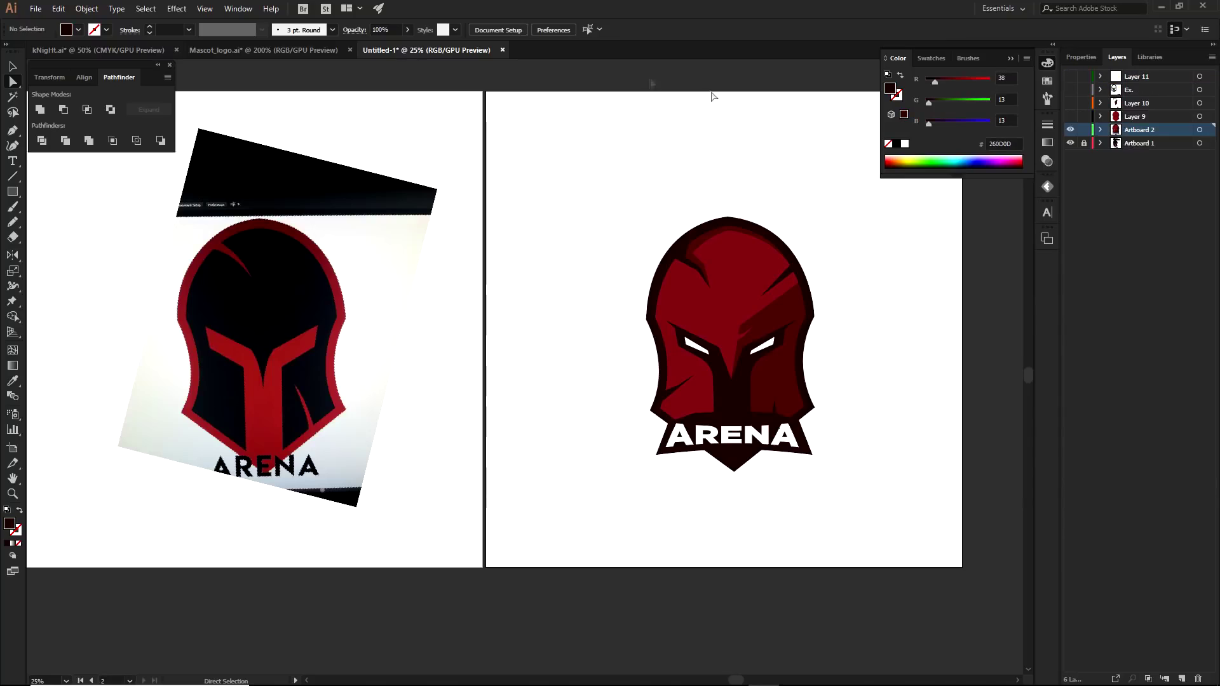
In Mascot_logo.ai, cut the red inner head out of the yellow wolf silhouette with the Shape Builder, leaving an outline
left_click(269, 50)
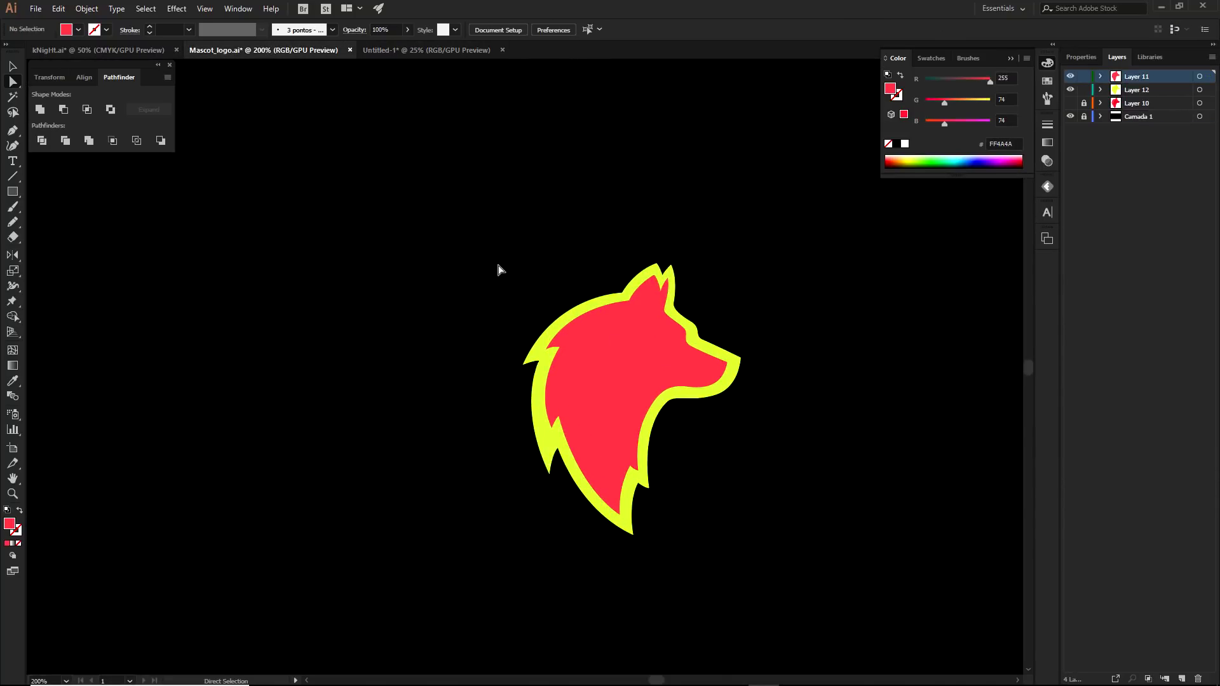
left_click_drag(389, 177, 910, 605)
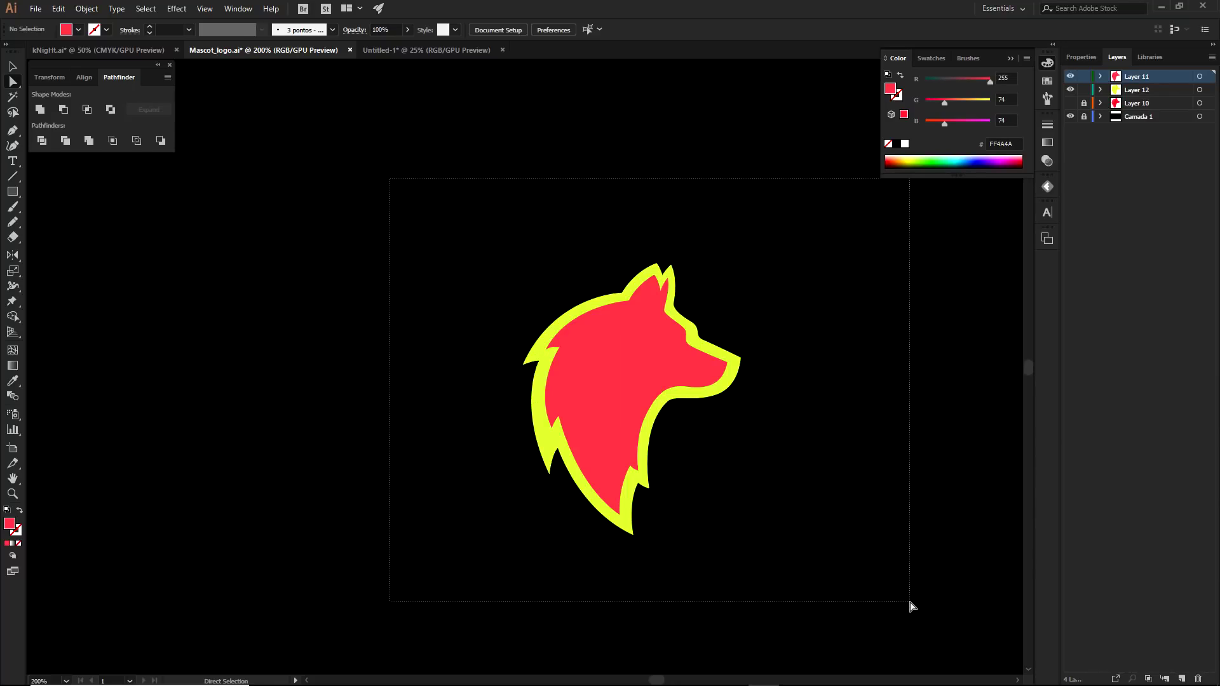
left_click_drag(909, 607, 909, 604)
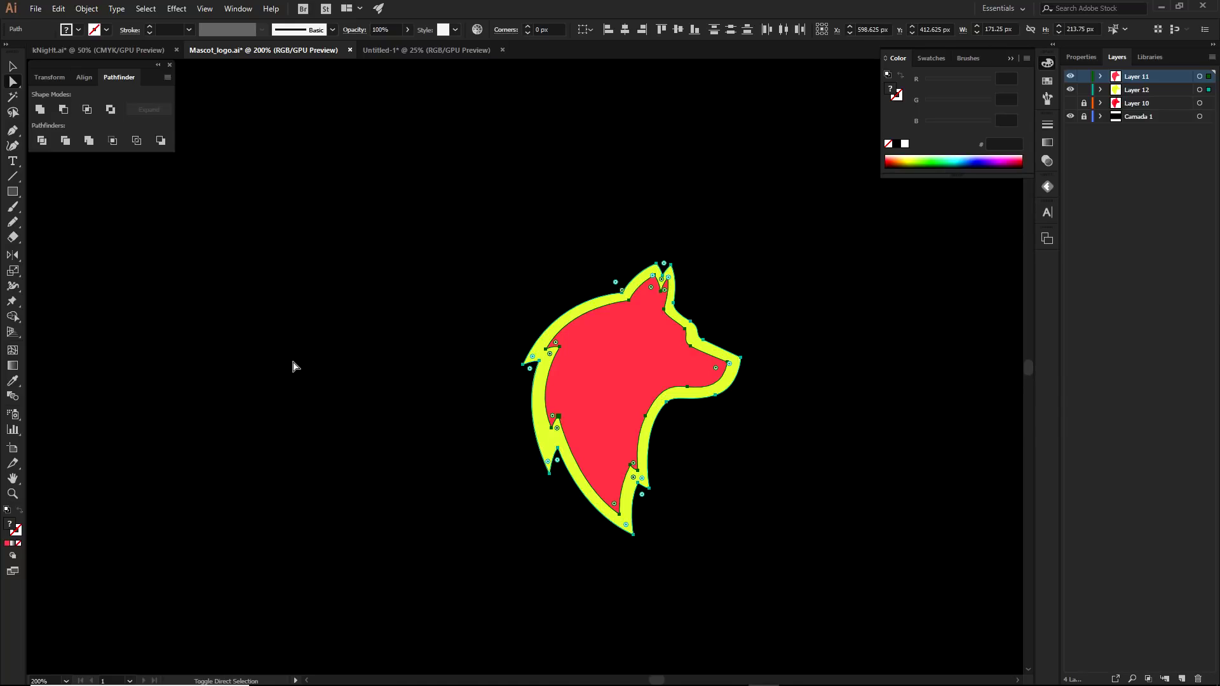
key("shift+m")
left_click(14, 321)
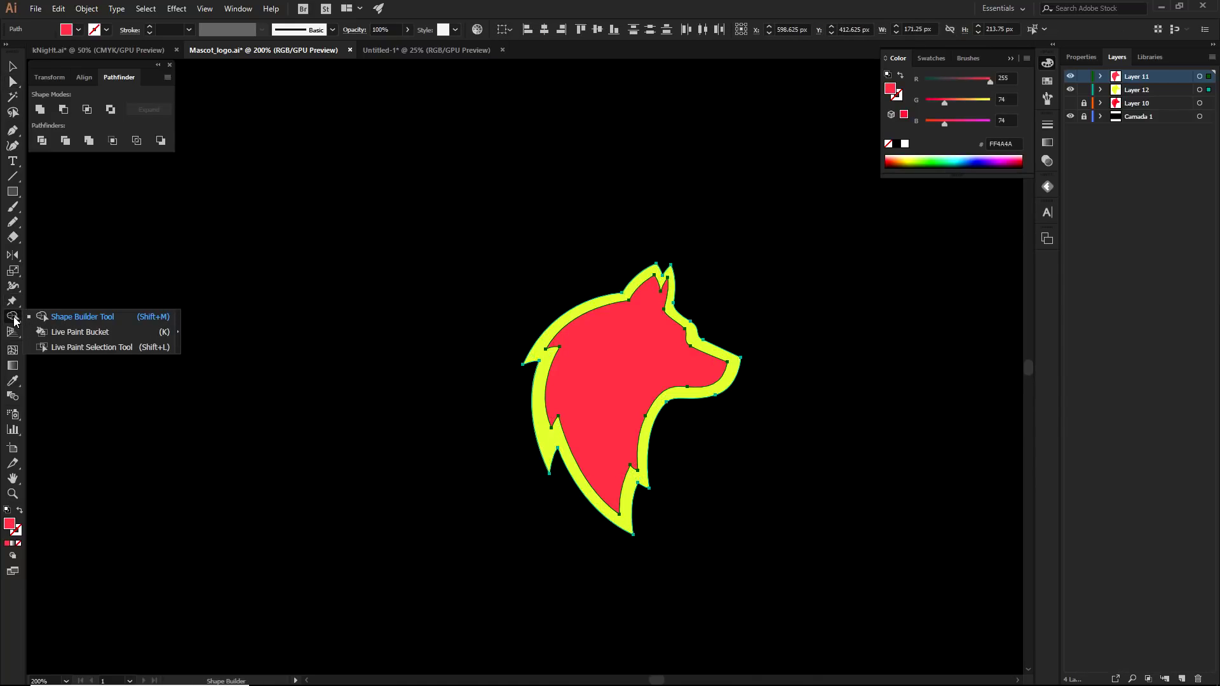
left_click(129, 321)
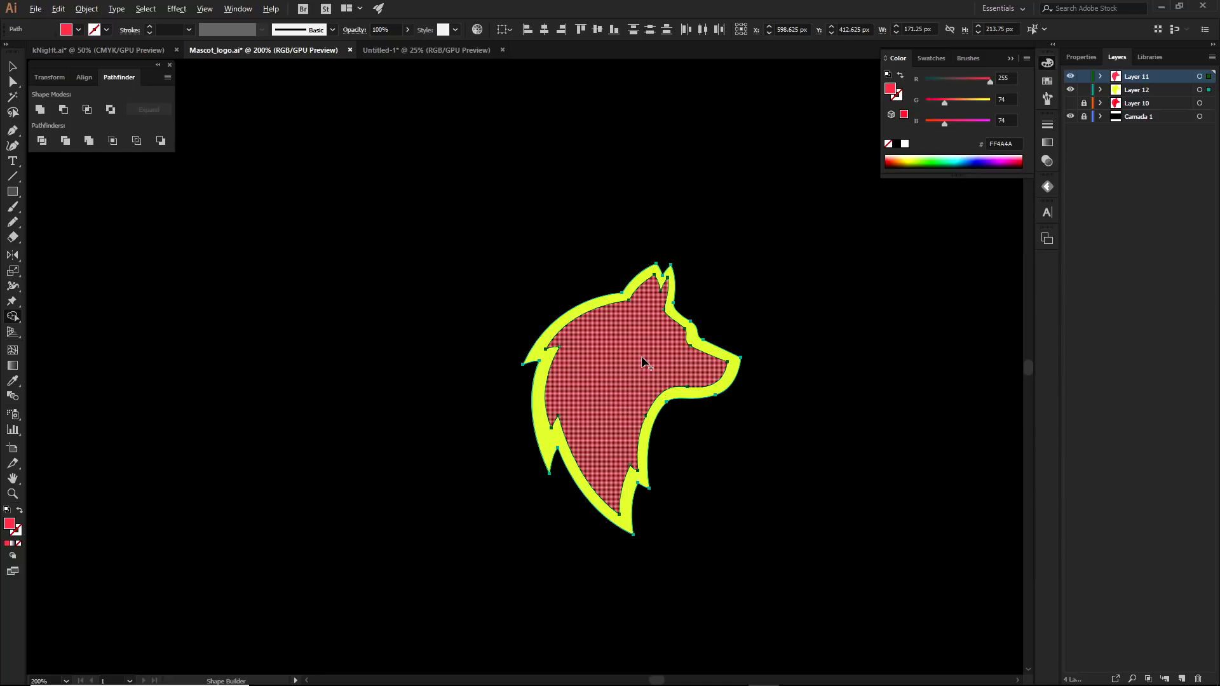
scroll(647, 367, "up", 3)
scroll(637, 368, "down", 1)
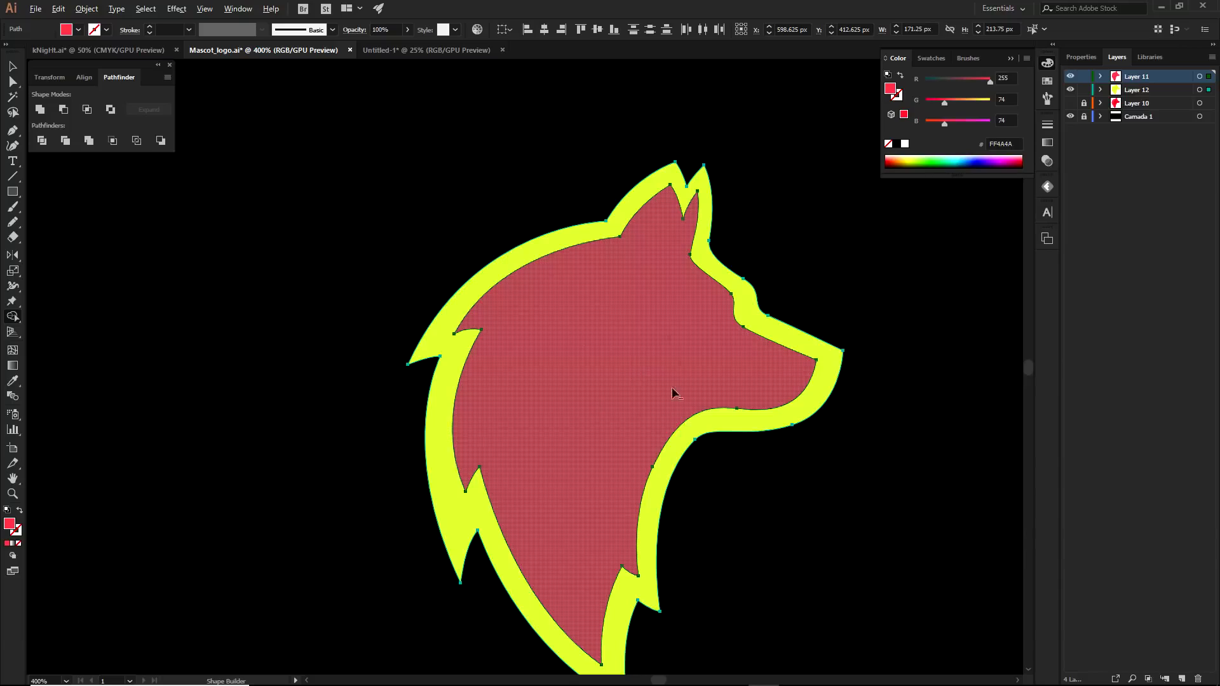
left_click(615, 339, "alt")
key("a")
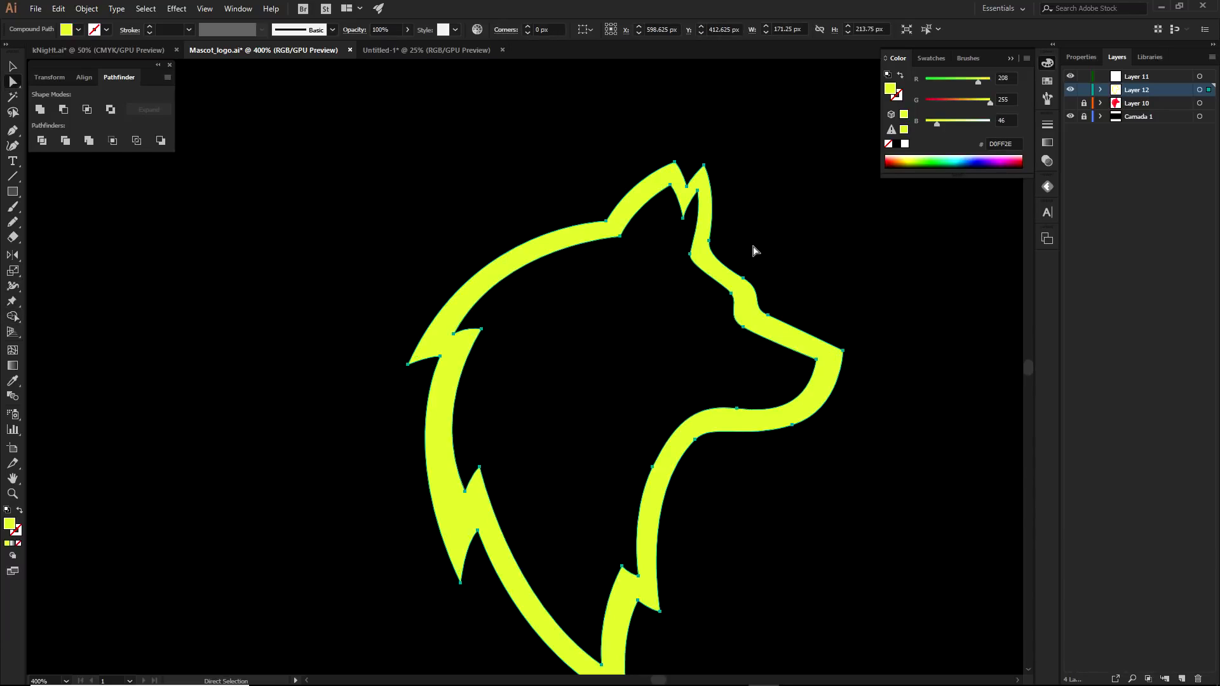
left_click(755, 251)
scroll(716, 273, "down", 4)
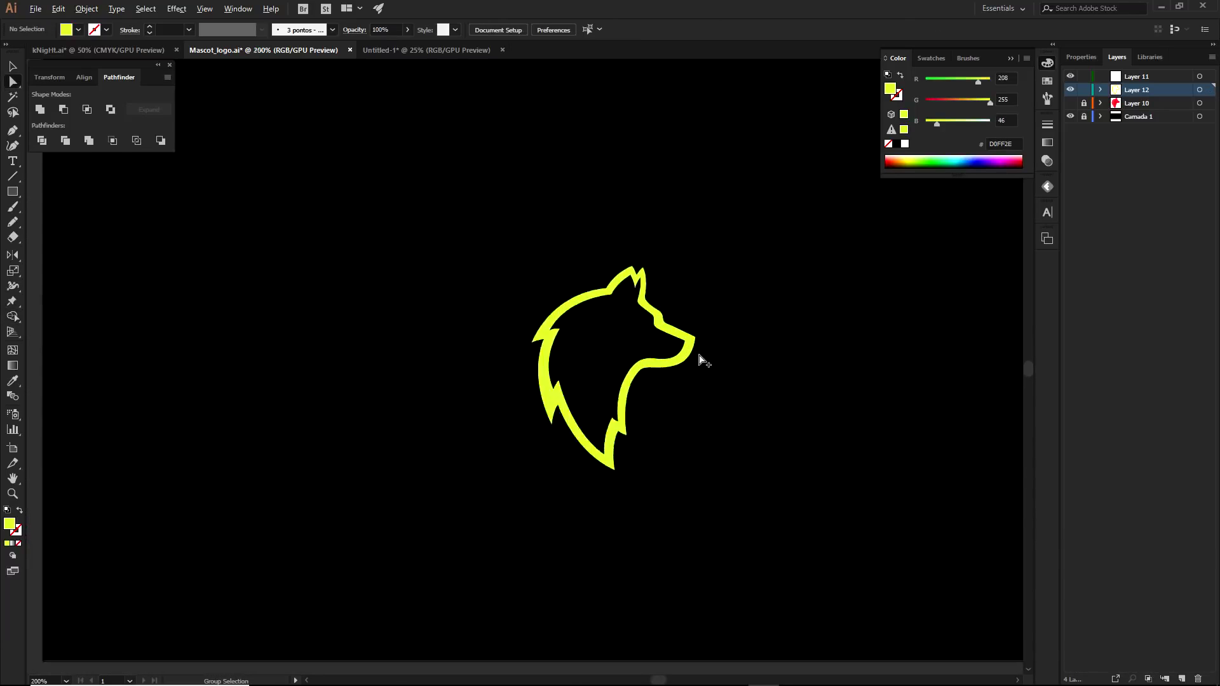
Hide the black background layer Camada 1 and scale up the yellow wolf outline on the white artboard
left_click(1071, 116)
key("v")
left_click_drag(432, 246, 779, 533)
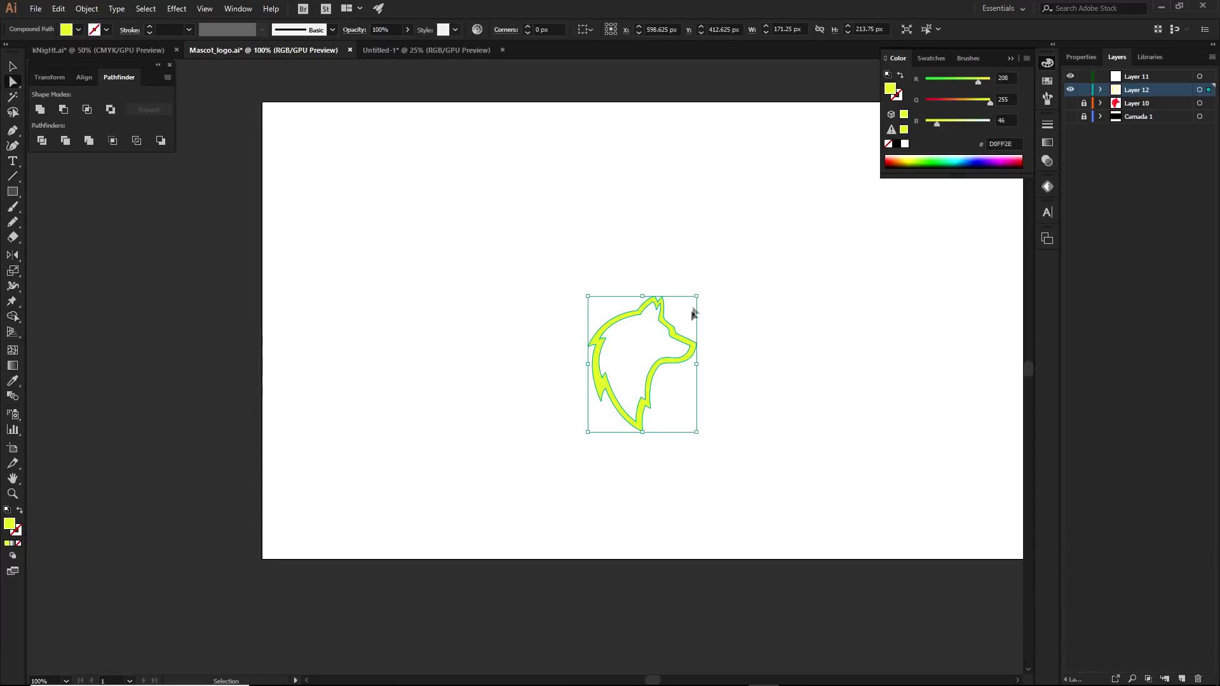
left_click_drag(698, 294, 787, 182)
key("a")
mouse_move(742, 259)
left_mouse_down()
mouse_move(738, 287)
mouse_move(740, 261)
left_mouse_up()
scroll(737, 280, "up", 1)
left_click(727, 232)
left_click(730, 305)
scroll(731, 282, "down", 1)
left_click(754, 267)
left_click_drag(755, 274, 767, 301)
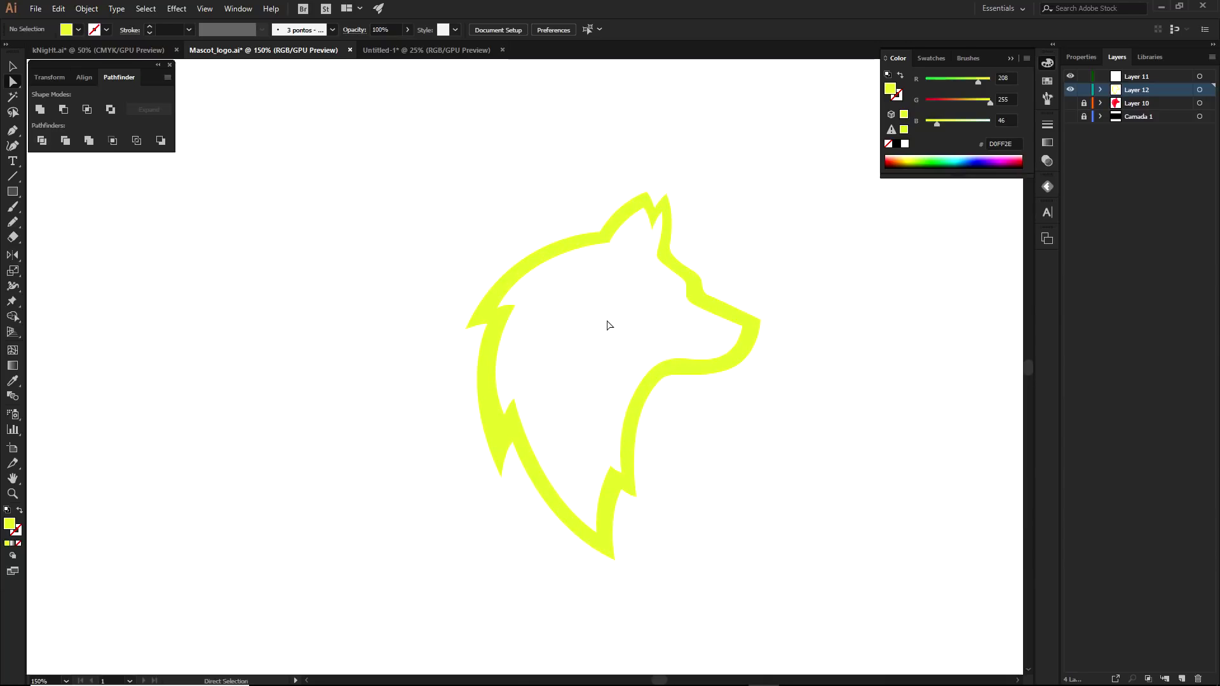
Change the wolf outline's fill to the near-black colour 101219
scroll(612, 236, "up", 1)
left_click(588, 260)
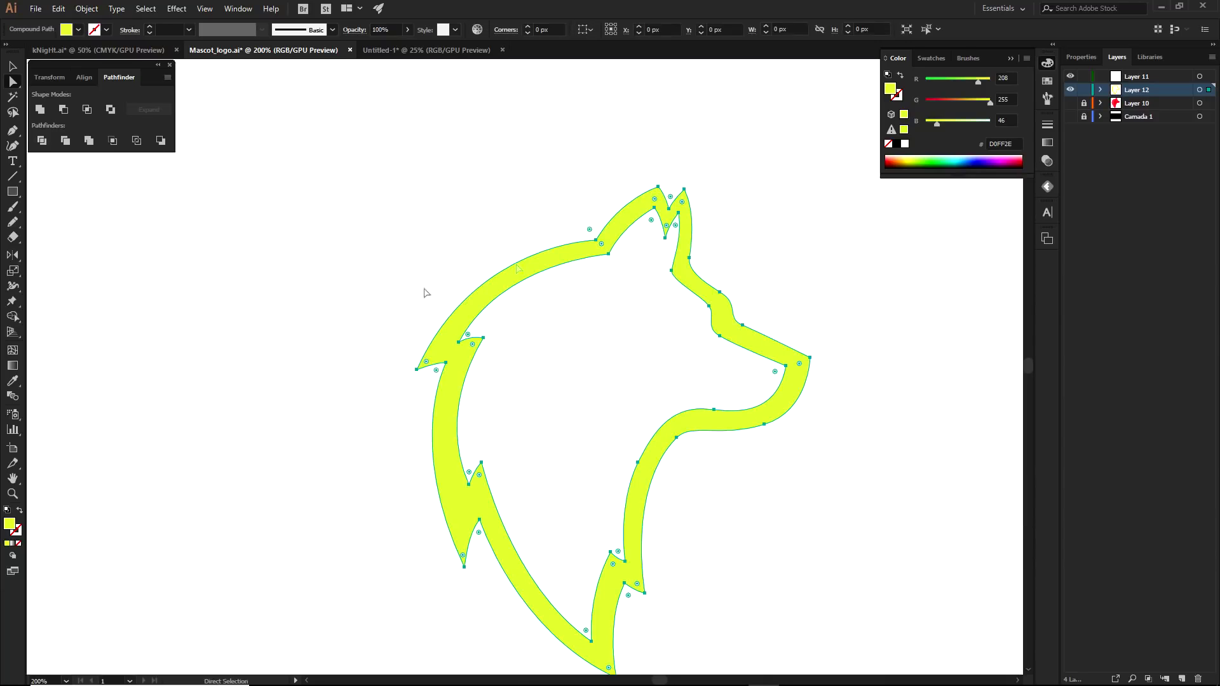
double_click(11, 524)
left_click(520, 361)
left_click(400, 446)
left_click(640, 306)
key("ctrl+shift+a")
key("ctrl+1")
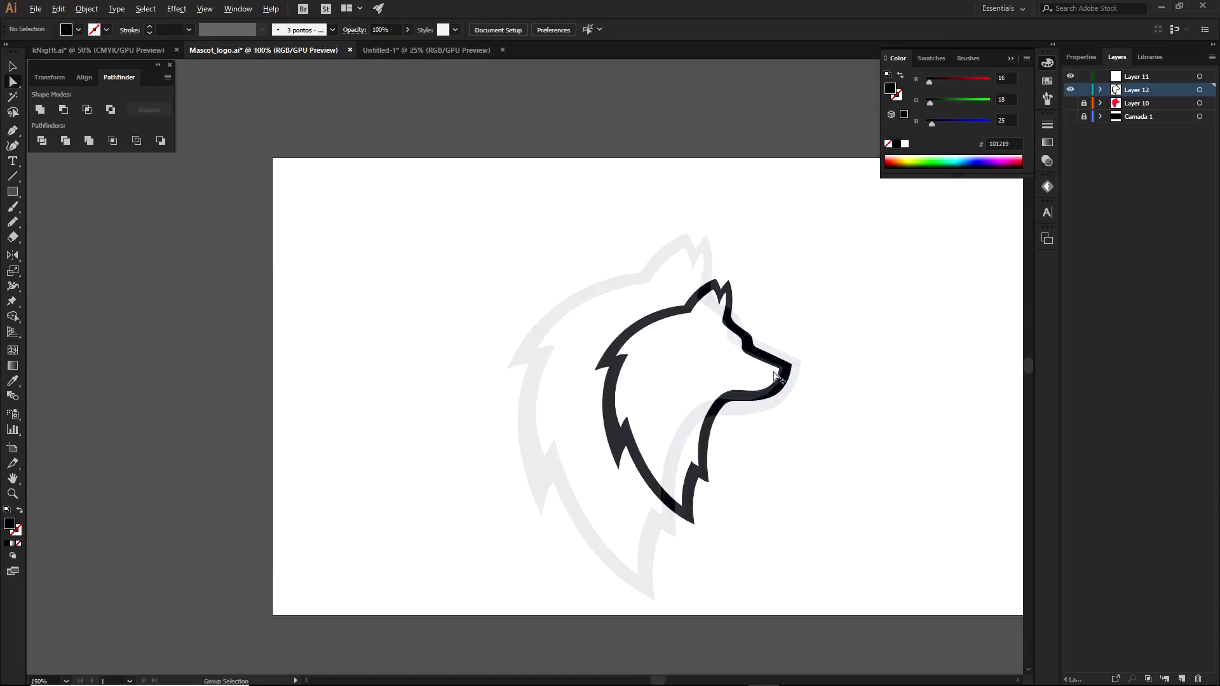
Show Layer 10 and enlarge its red wolf artwork so it fits inside the black outline
left_click(1070, 103)
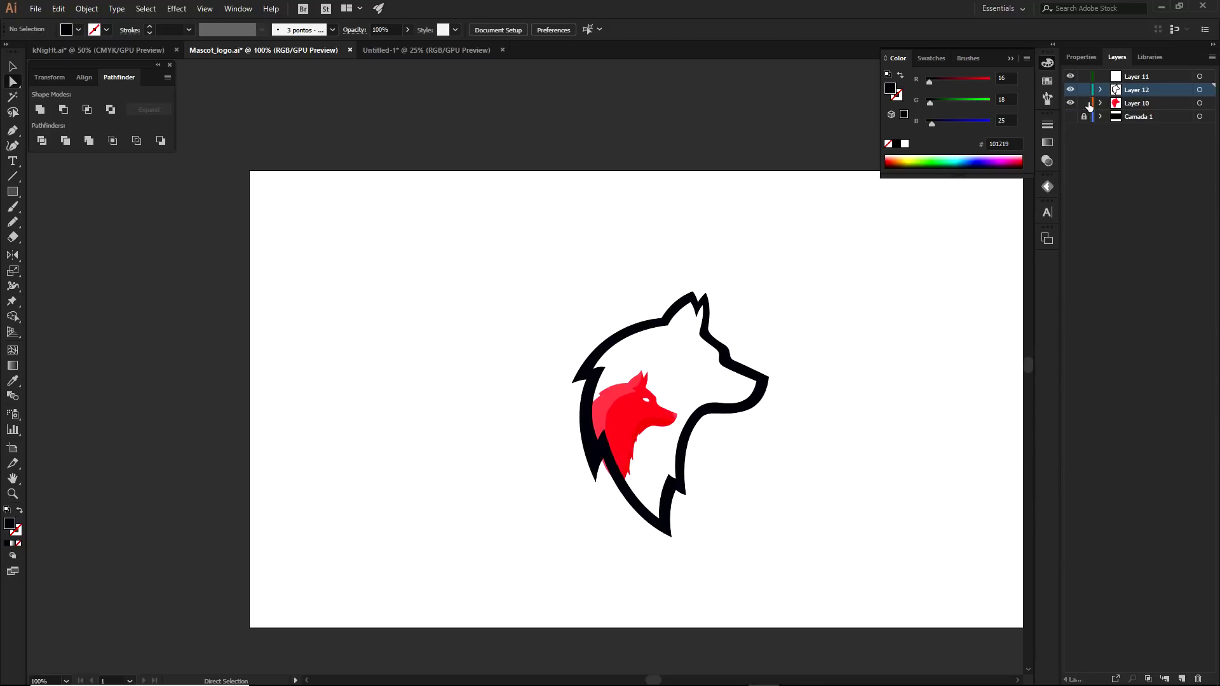
left_click(1198, 103)
left_click_drag(680, 371, 833, 264)
left_click_drag(672, 367, 675, 376)
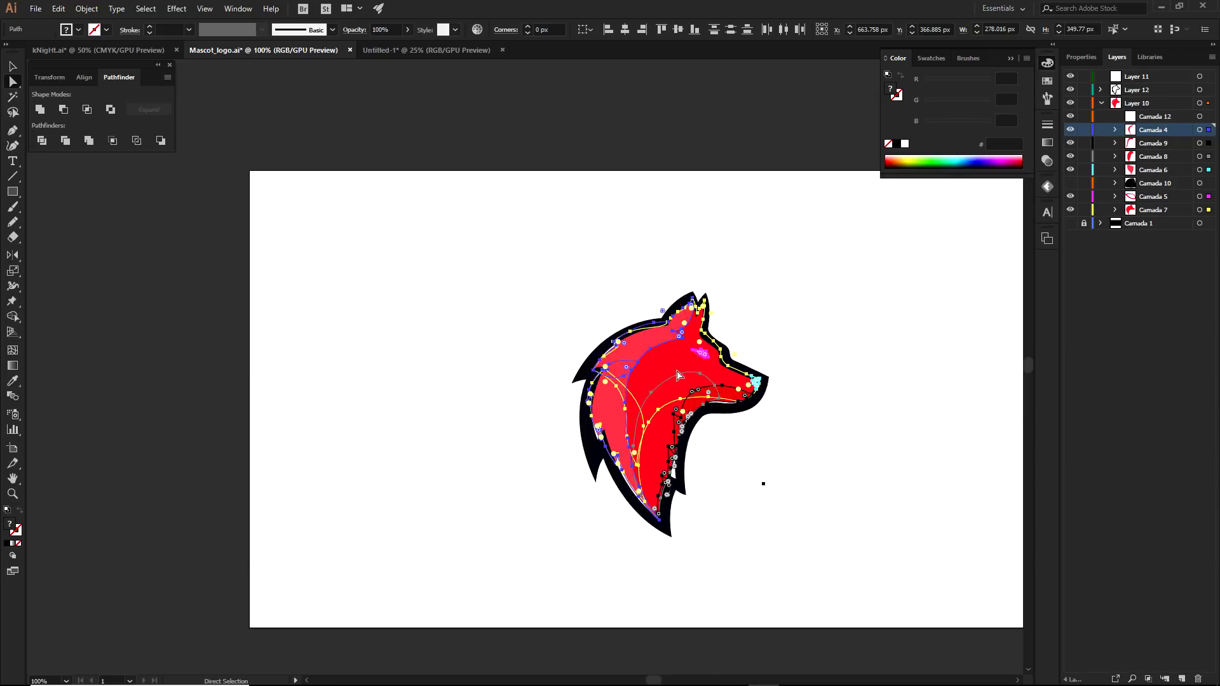
left_click(773, 315)
scroll(743, 354, "up", 1)
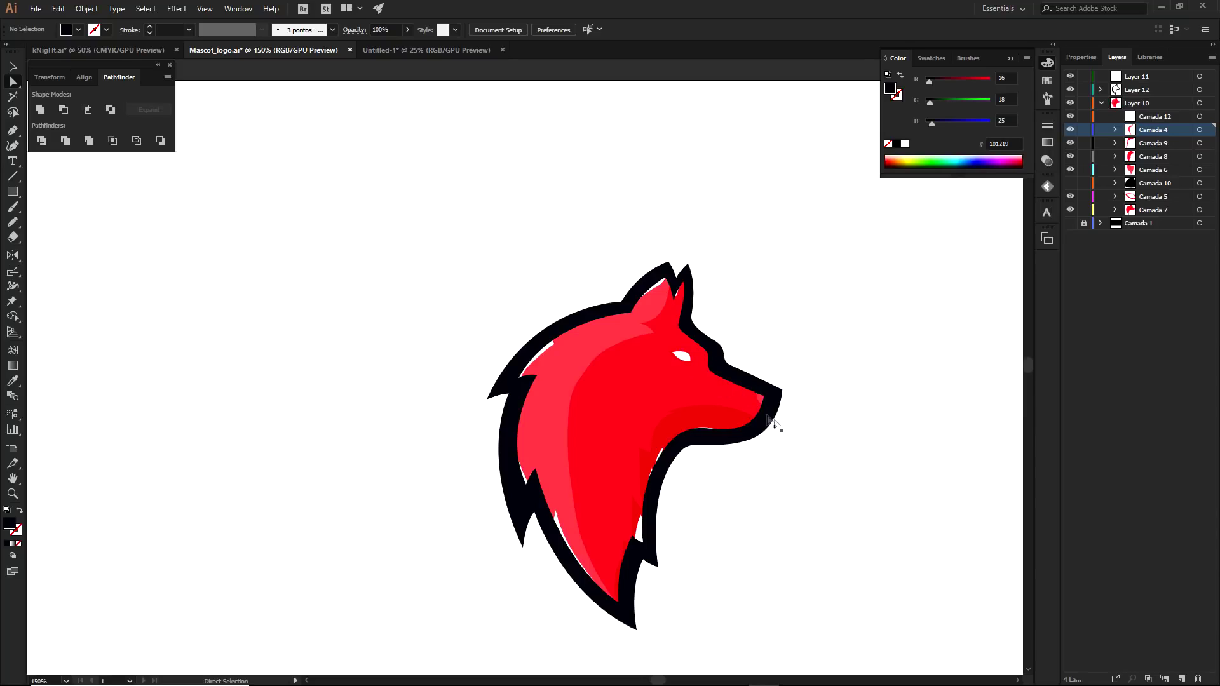
Collapse Layer 10 and lock it
left_click(1101, 104)
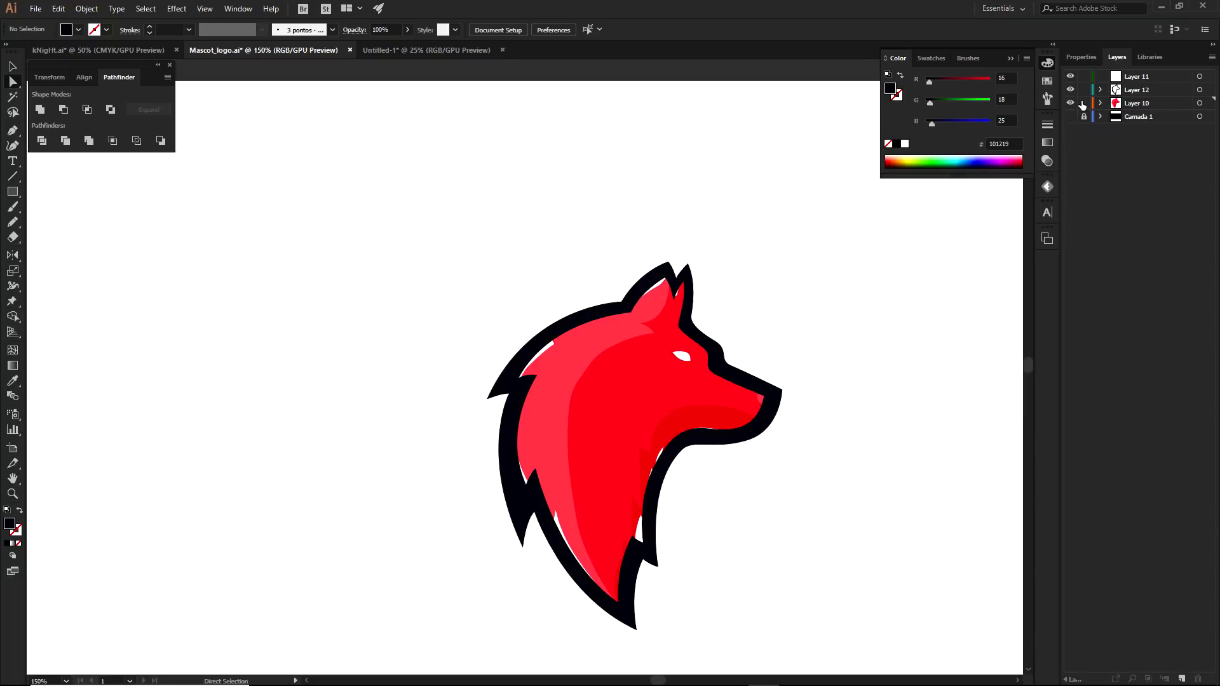
scroll(749, 368, "down", 1)
scroll(604, 353, "up", 1)
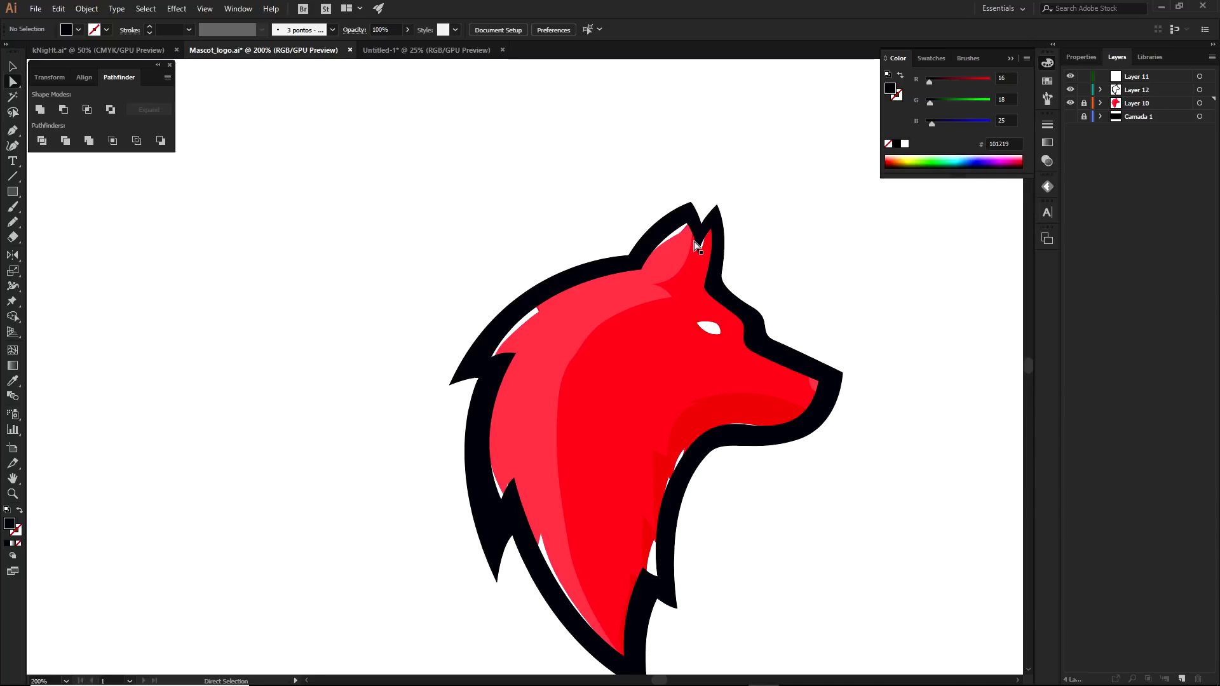
Add a layer above Layer 12 and draw a near-black curved shadow over the lower back of the mane with the Pen tool
left_click(1128, 90)
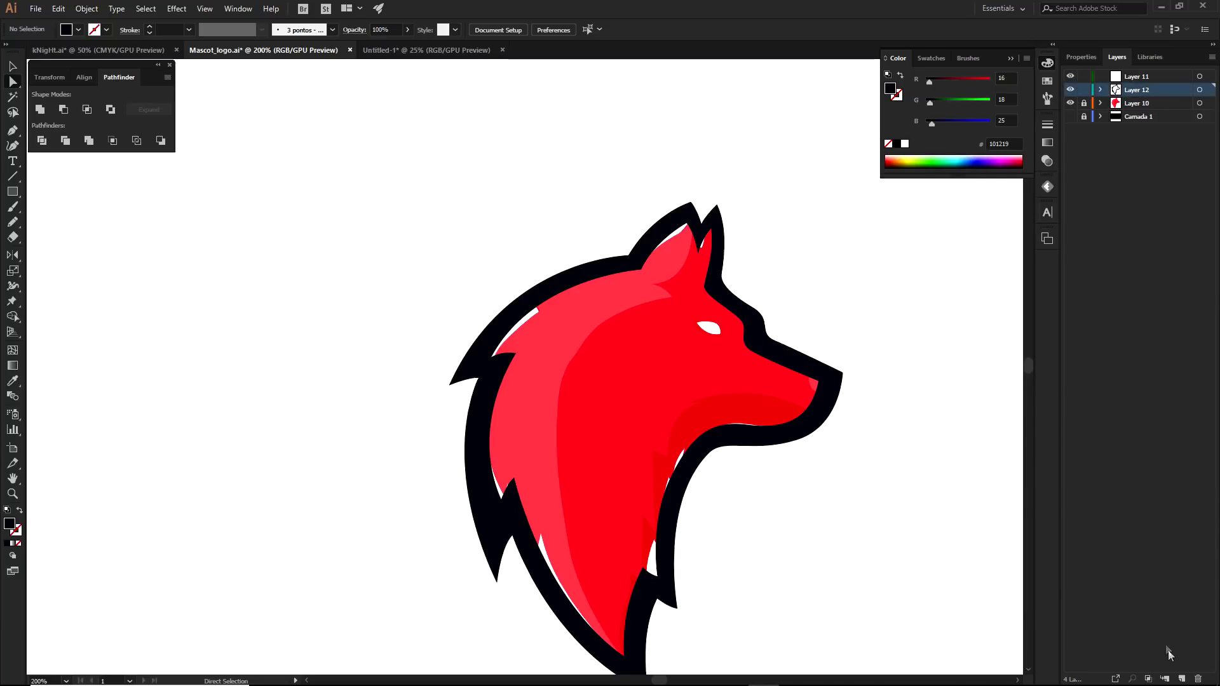
left_click(1179, 678)
scroll(882, 536, "down", 2)
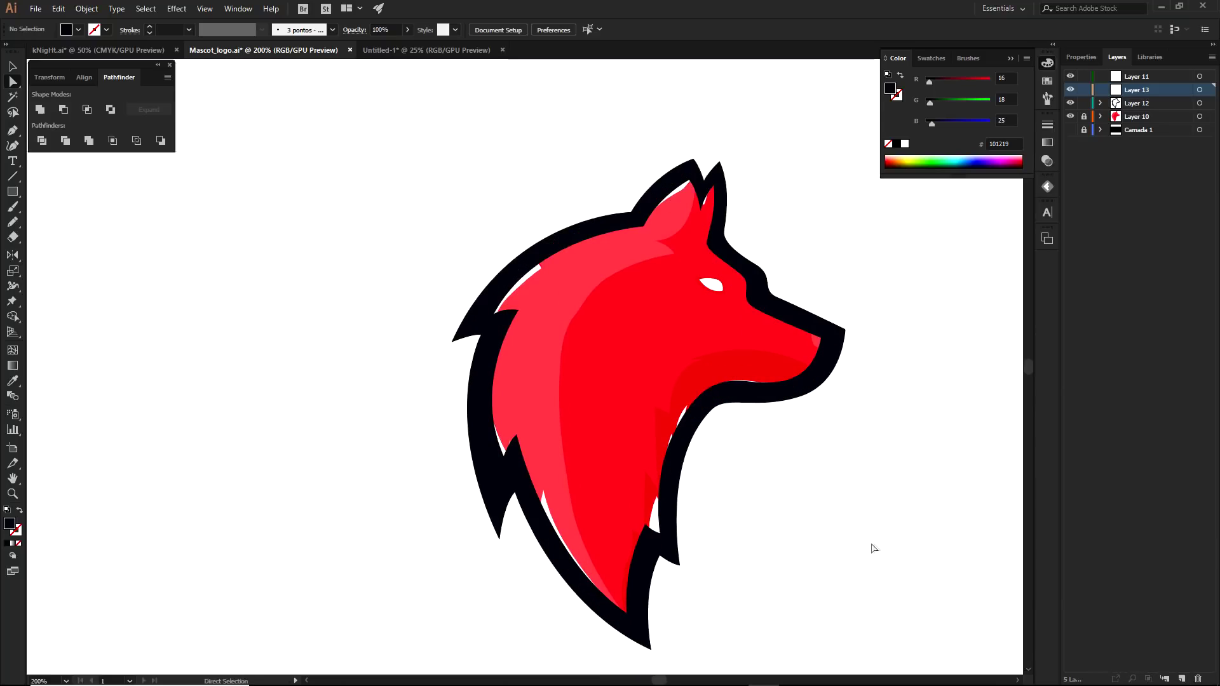
key("p")
left_click(625, 617)
left_click_drag(560, 367, 571, 201)
left_click(560, 366)
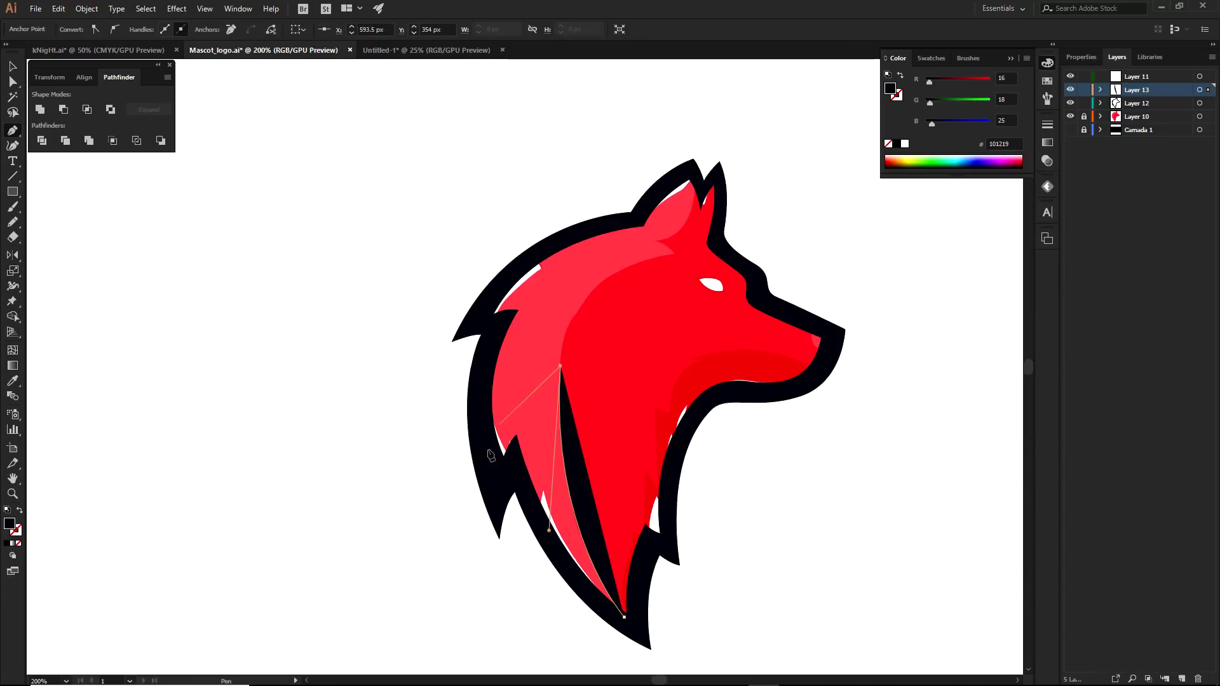
left_click_drag(484, 453, 365, 491)
left_click(417, 415, "ctrl")
key("a")
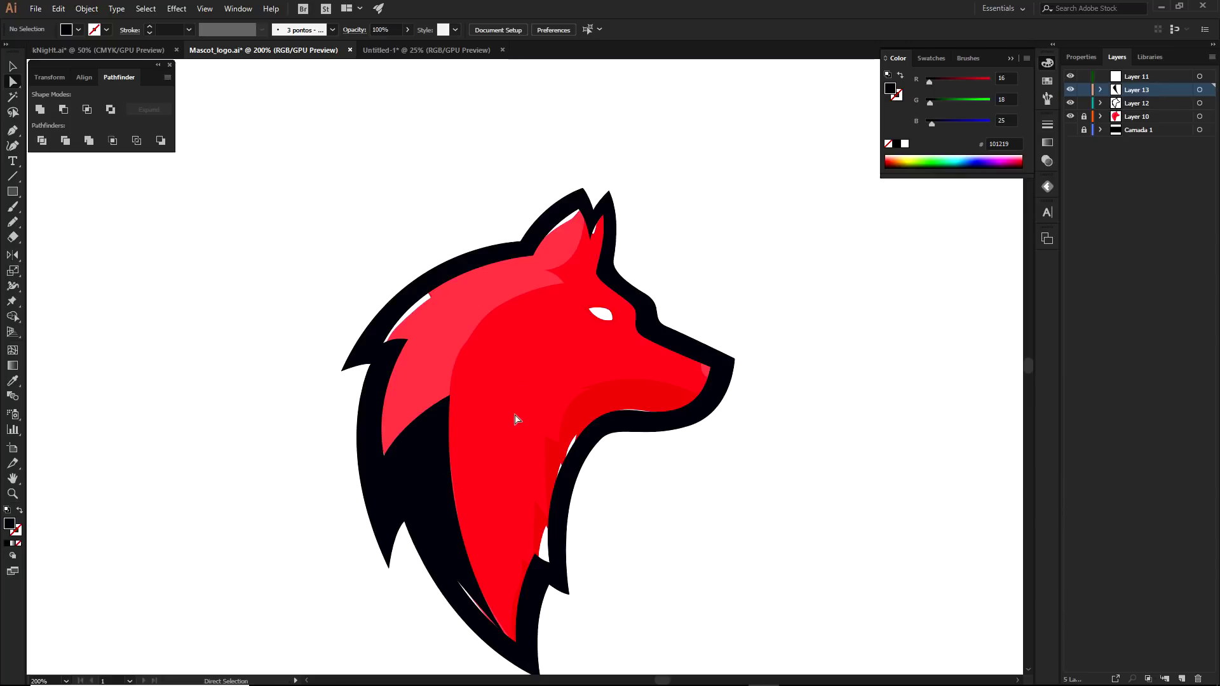
Hide Layer 10 and add an anchor near the mane shadow's lower tip to cover the white gap beside the outline
left_click_drag(1073, 130, 1070, 117)
left_click_drag(534, 416, 642, 371)
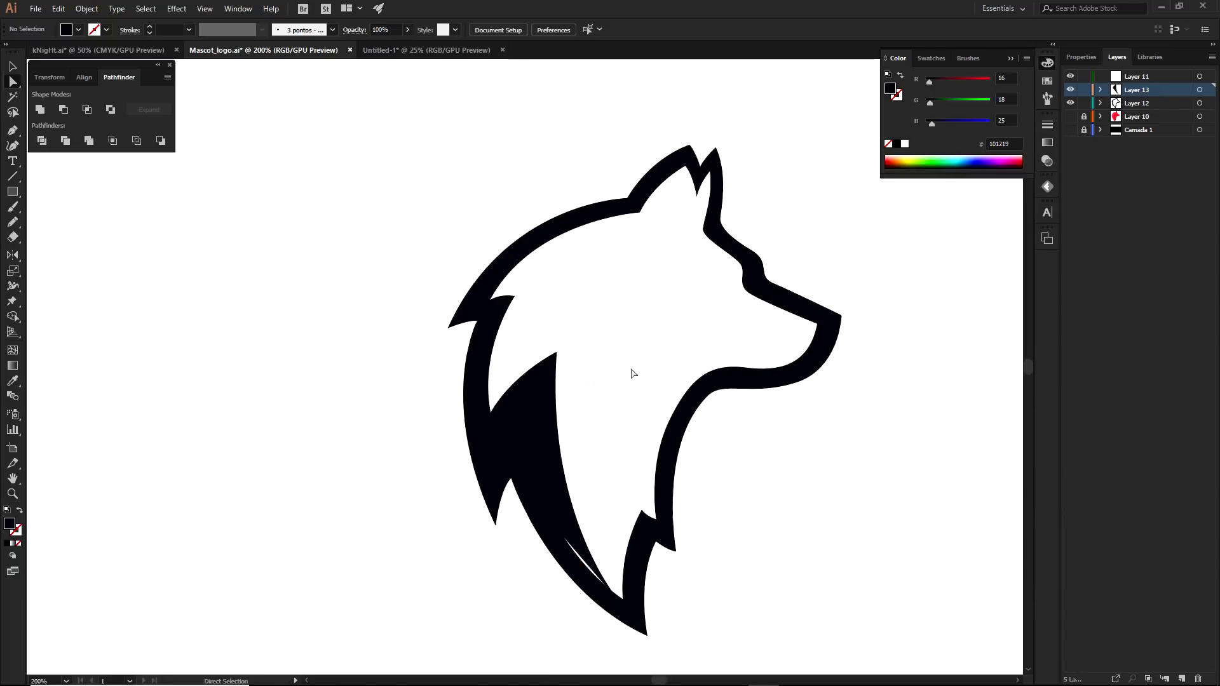
left_click(617, 606)
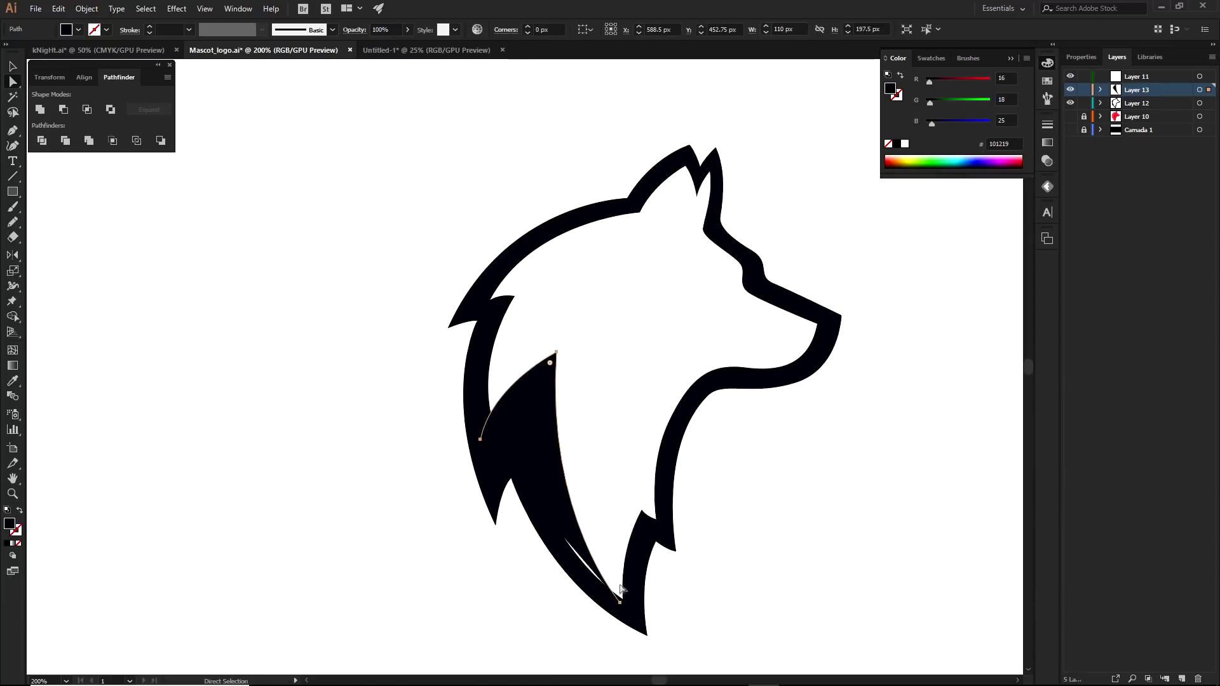
left_click(680, 604)
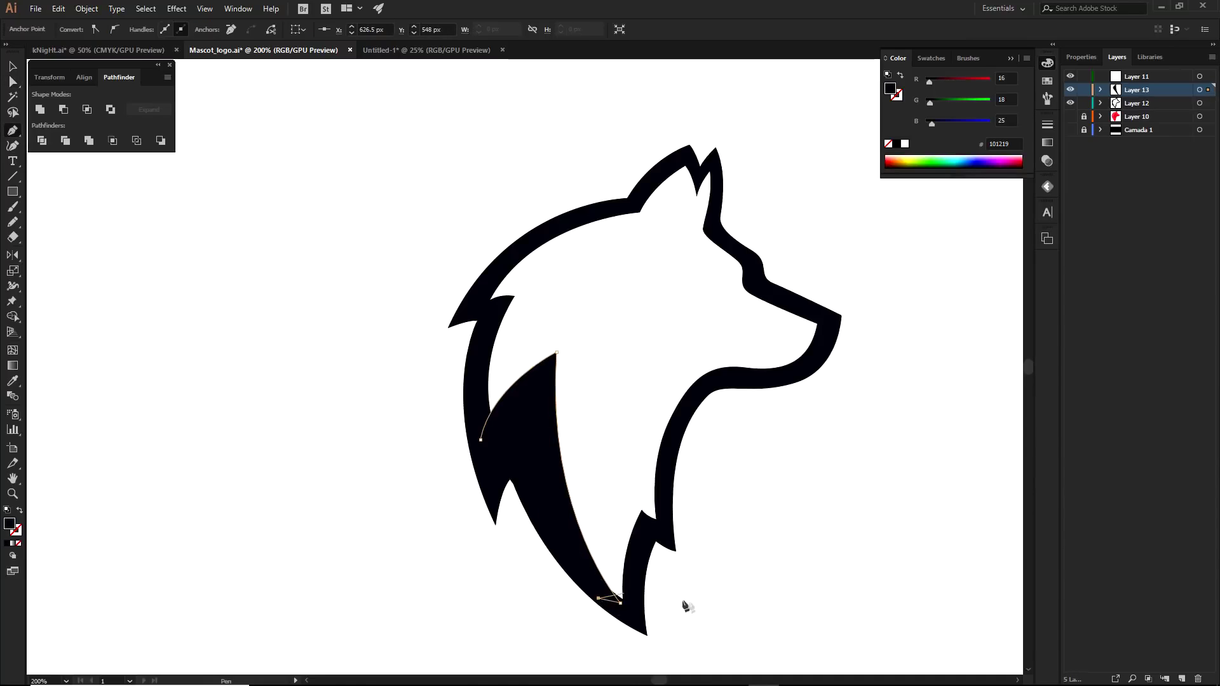
left_click_drag(683, 604, 655, 595)
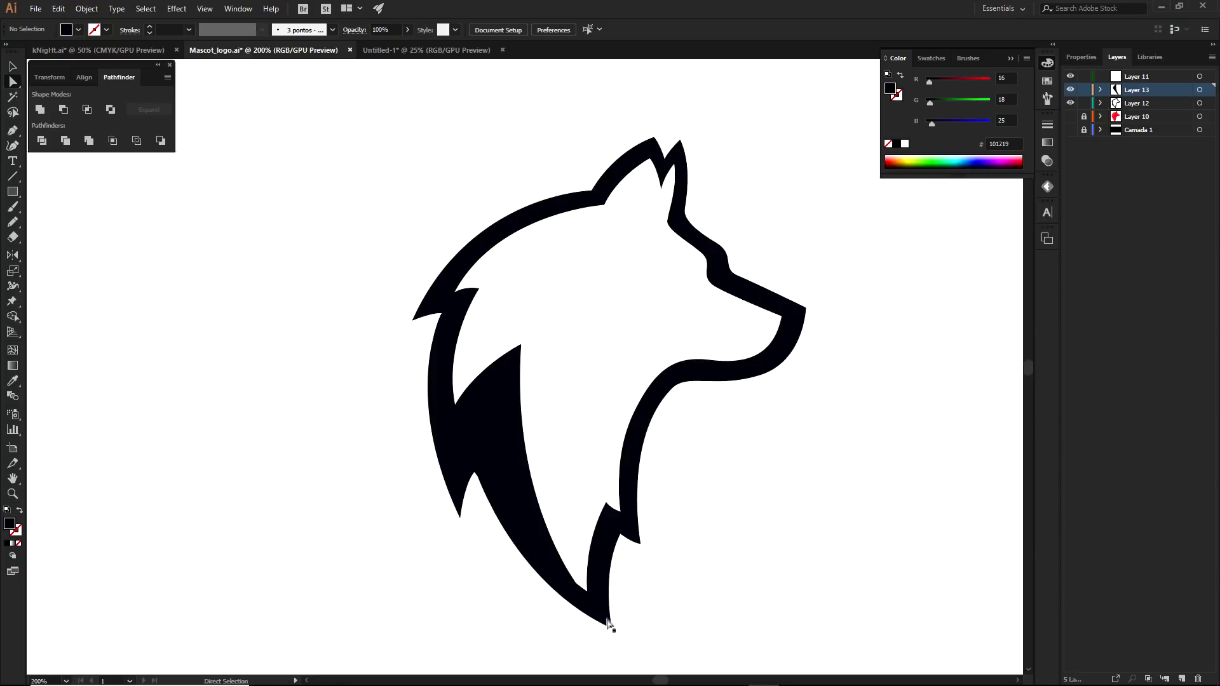
left_click_drag(696, 434, 704, 493)
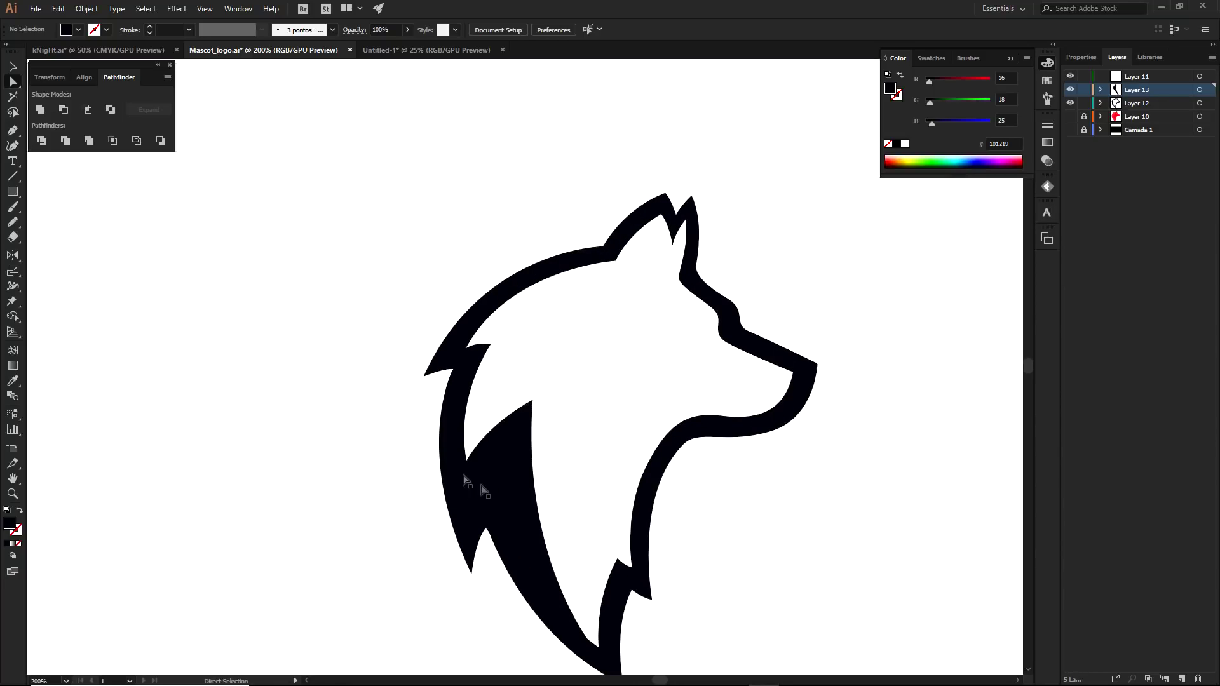
Move the mane shadow away from the wolf for comparison and return it to its place inside the outline
left_click_drag(536, 457, 257, 446)
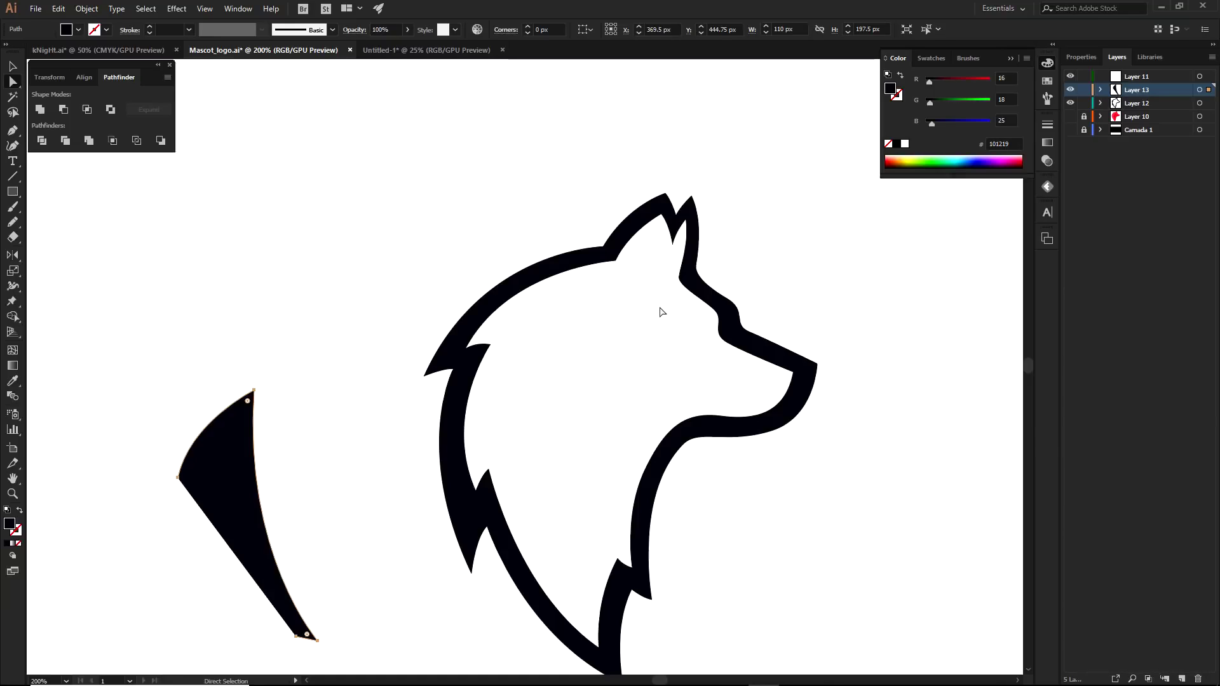
left_click(1070, 116)
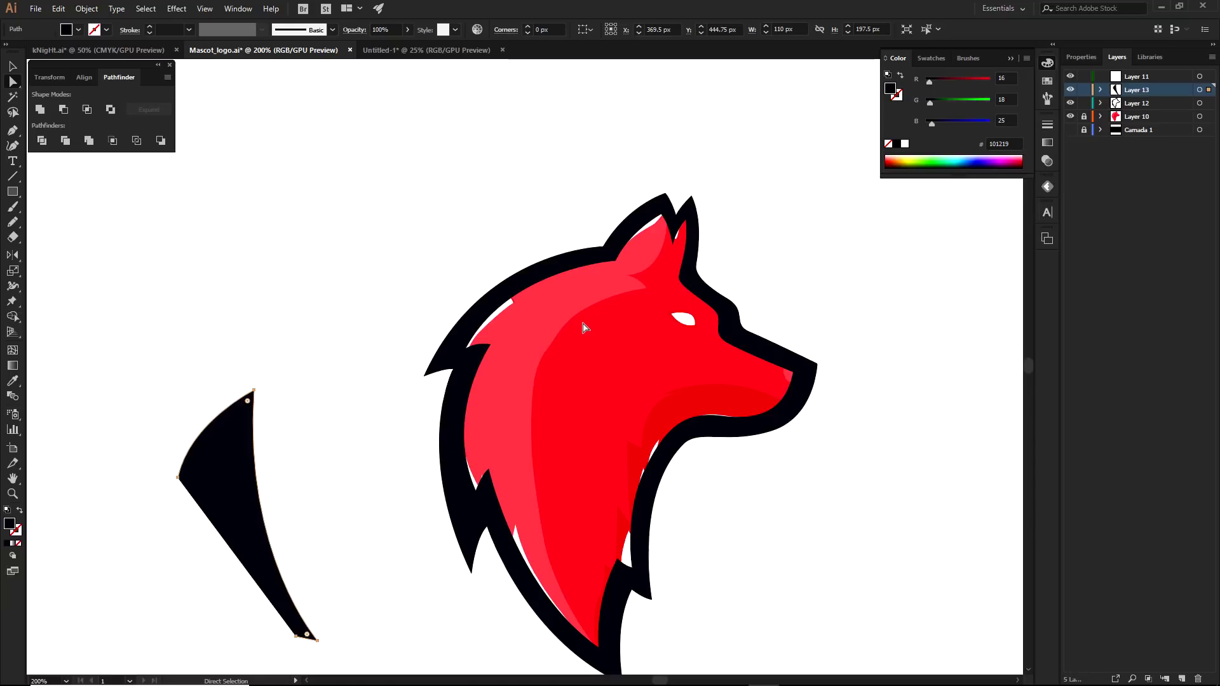
key("ctrl")
key("ctrl+z")
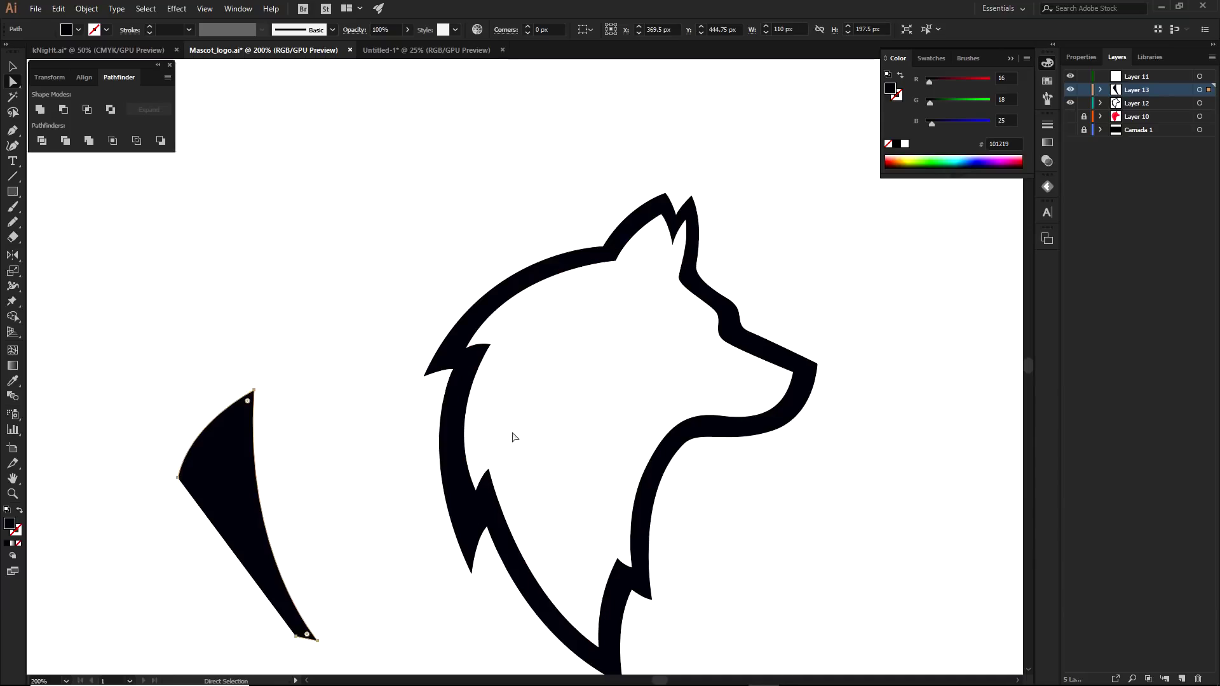
left_click_drag(215, 467, 494, 478)
left_click(543, 426)
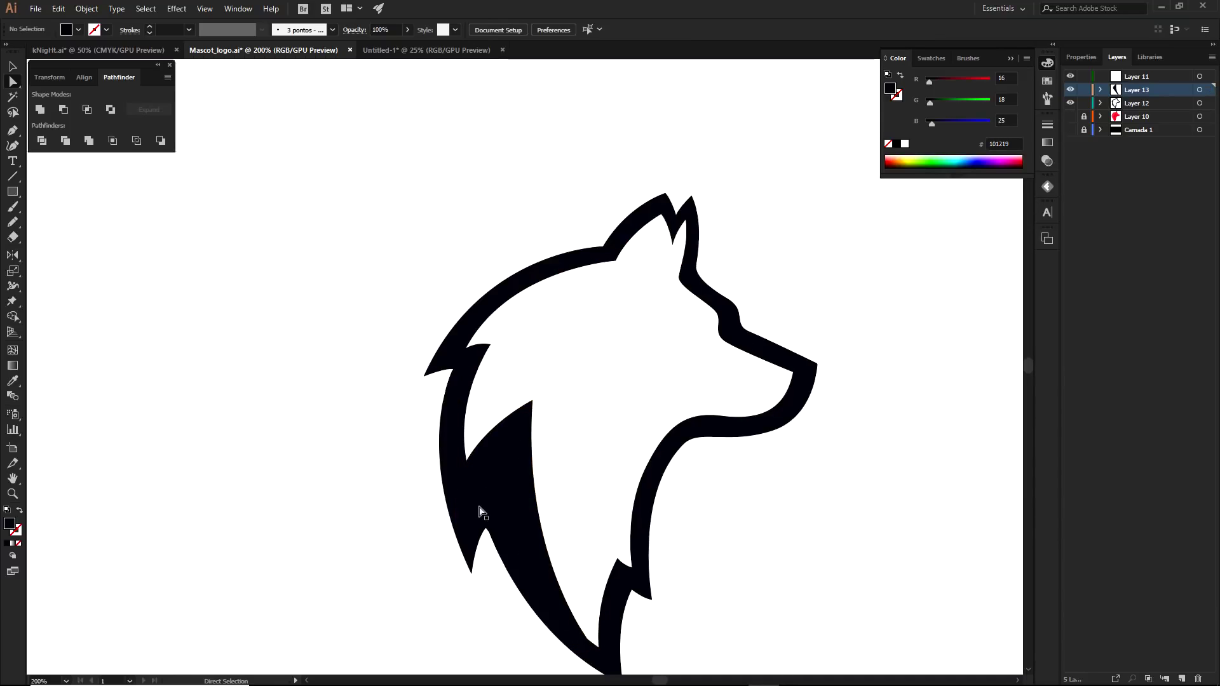
scroll(483, 502, "down", 2)
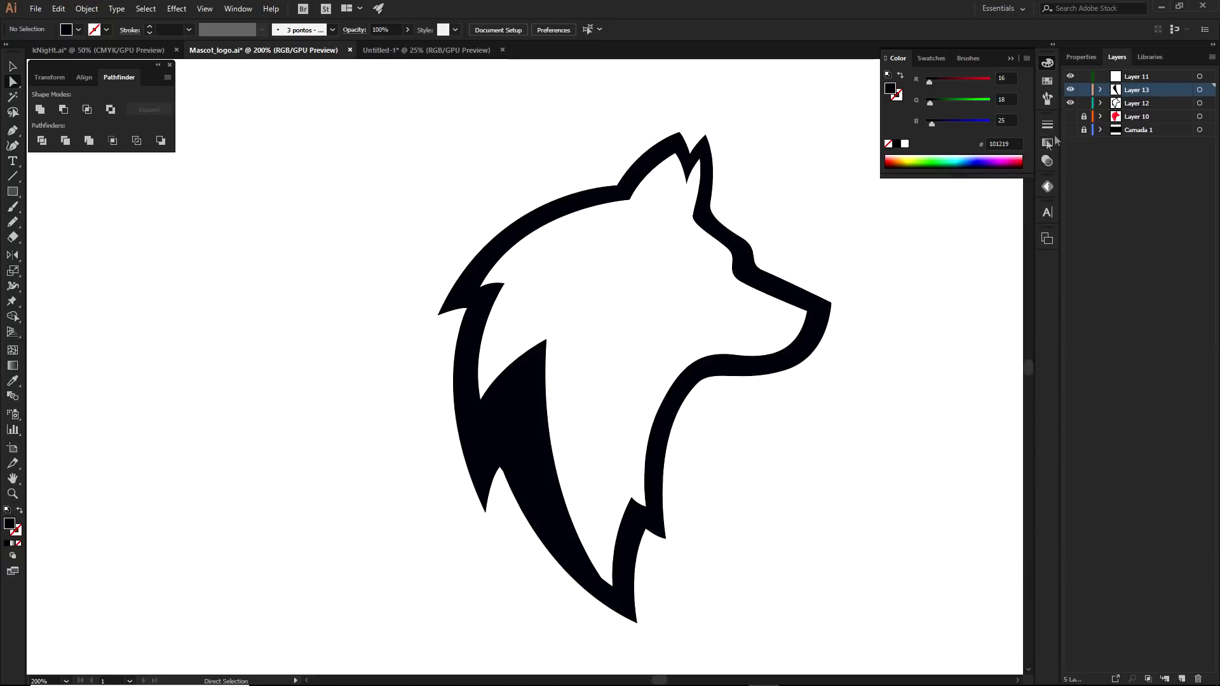
Show Layer 10, add a layer above Layer 13, and draw a near-black nose shape on the snout tip with the Pen tool
left_click(1070, 117)
scroll(762, 317, "up", 2)
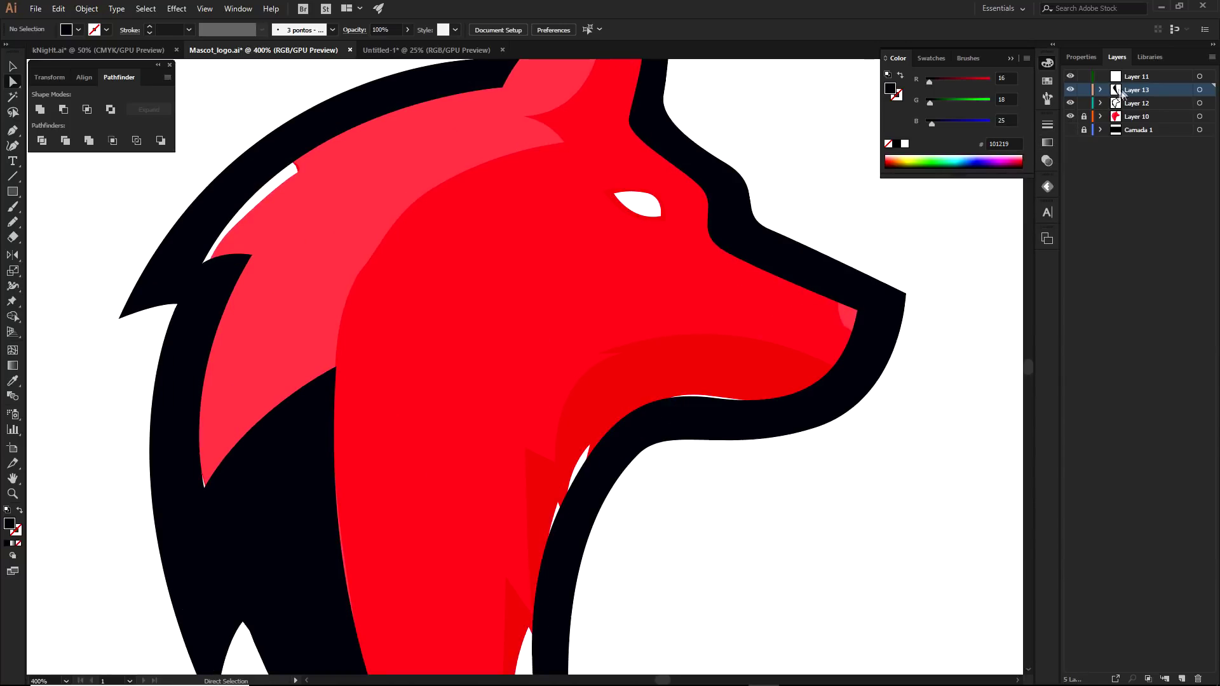
left_click(1181, 679)
key("p")
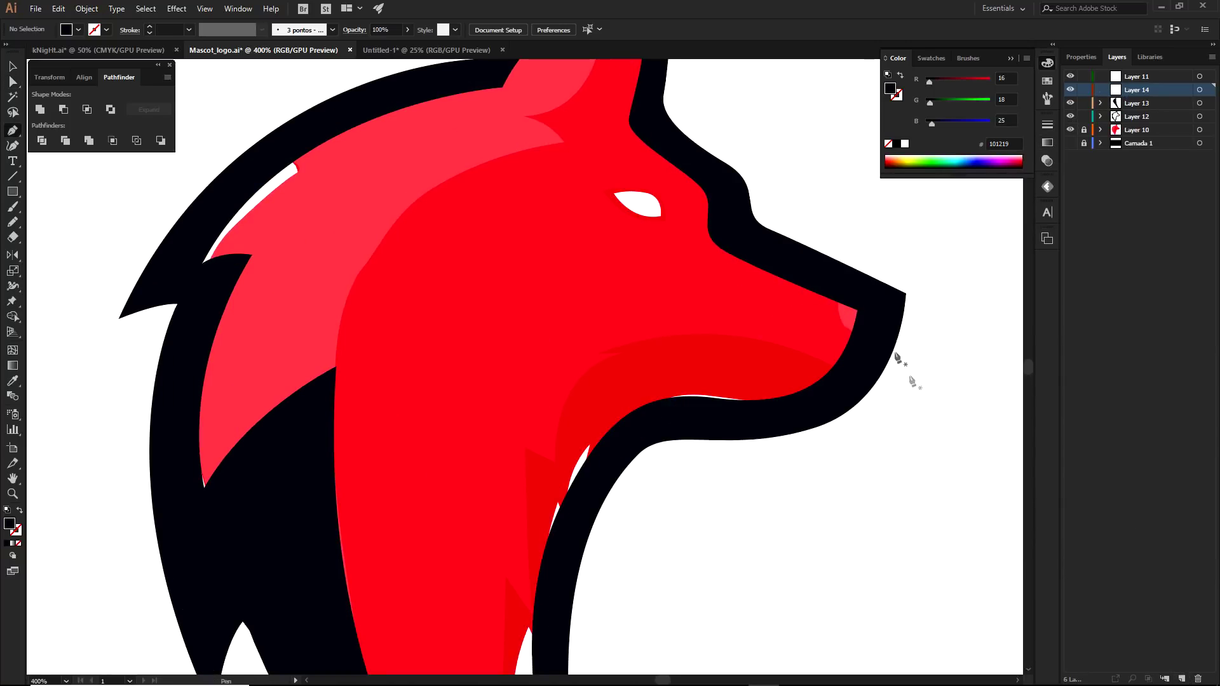
scroll(838, 330, "up", 2)
left_click(864, 366)
left_click_drag(781, 214, 763, 106)
left_click(782, 215)
left_click(950, 278)
left_click(864, 366)
key("a")
scroll(966, 428, "down", 5)
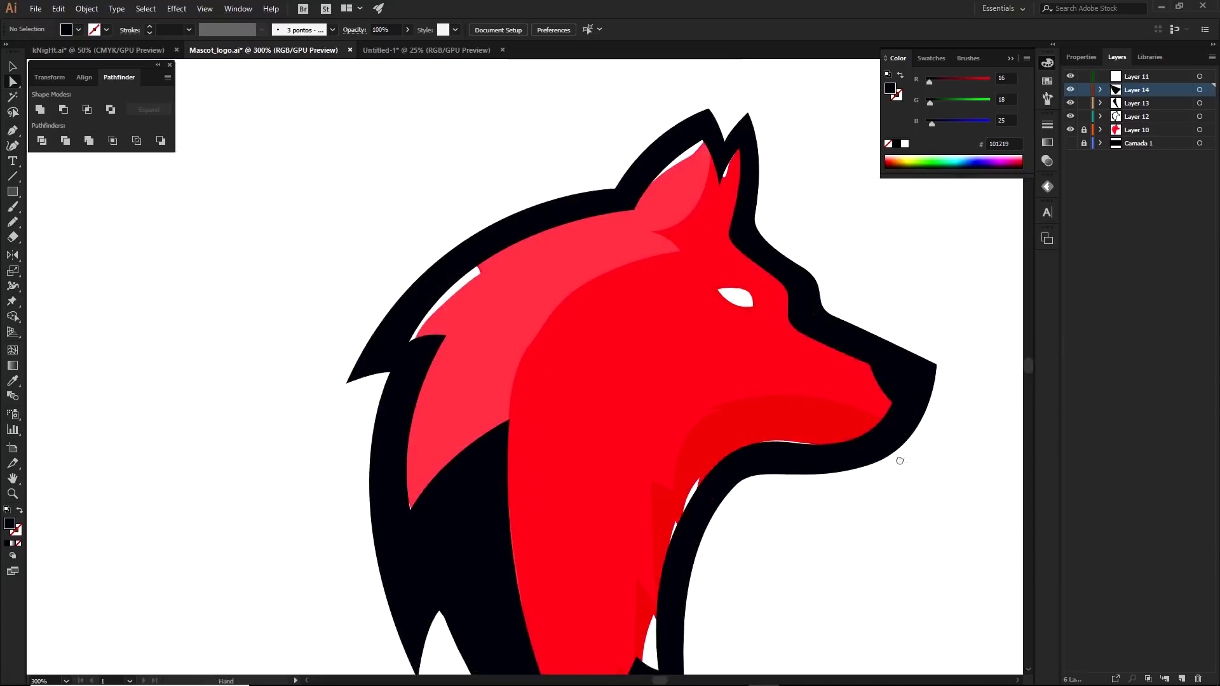
Reposition the nose shape's upper and lower anchors so its inner edge ends overlap the snout outline
scroll(773, 358, "up", 5)
left_click_drag(768, 320, 740, 306)
left_click_drag(851, 470, 826, 507)
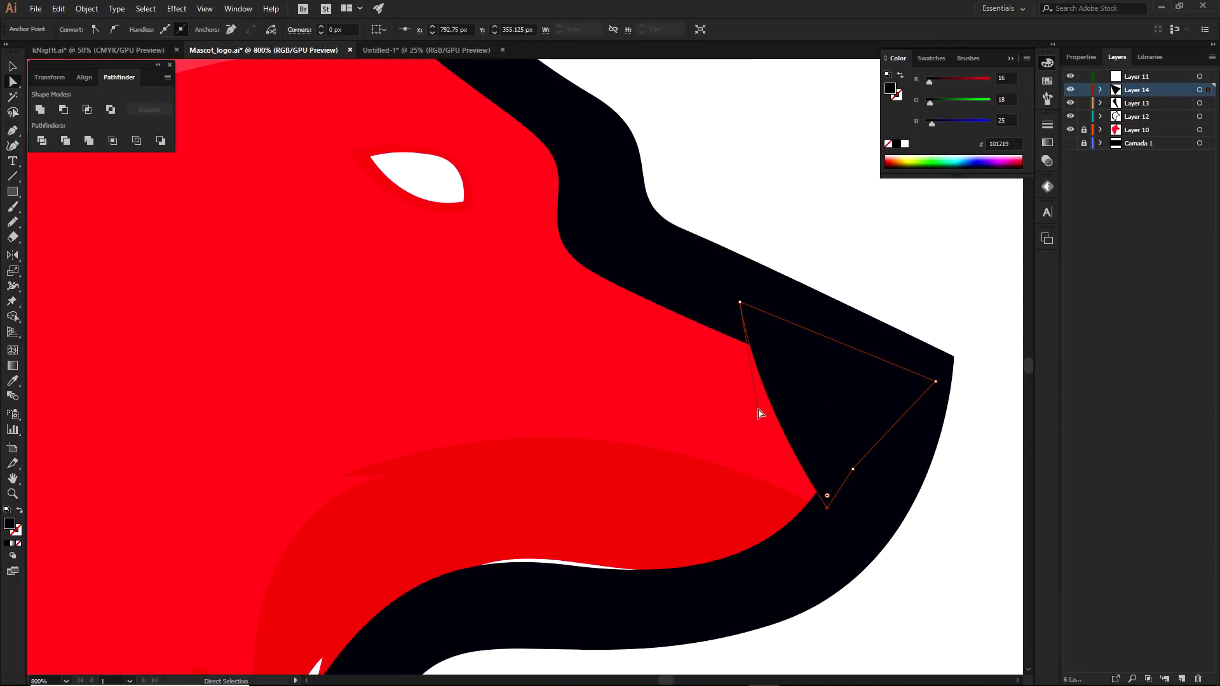
Deselect the nose shape and hide Layer 10 to examine the nose against the plain outline
key("ctrl+shift+a")
scroll(735, 407, "down", 5)
scroll(885, 422, "up", 2)
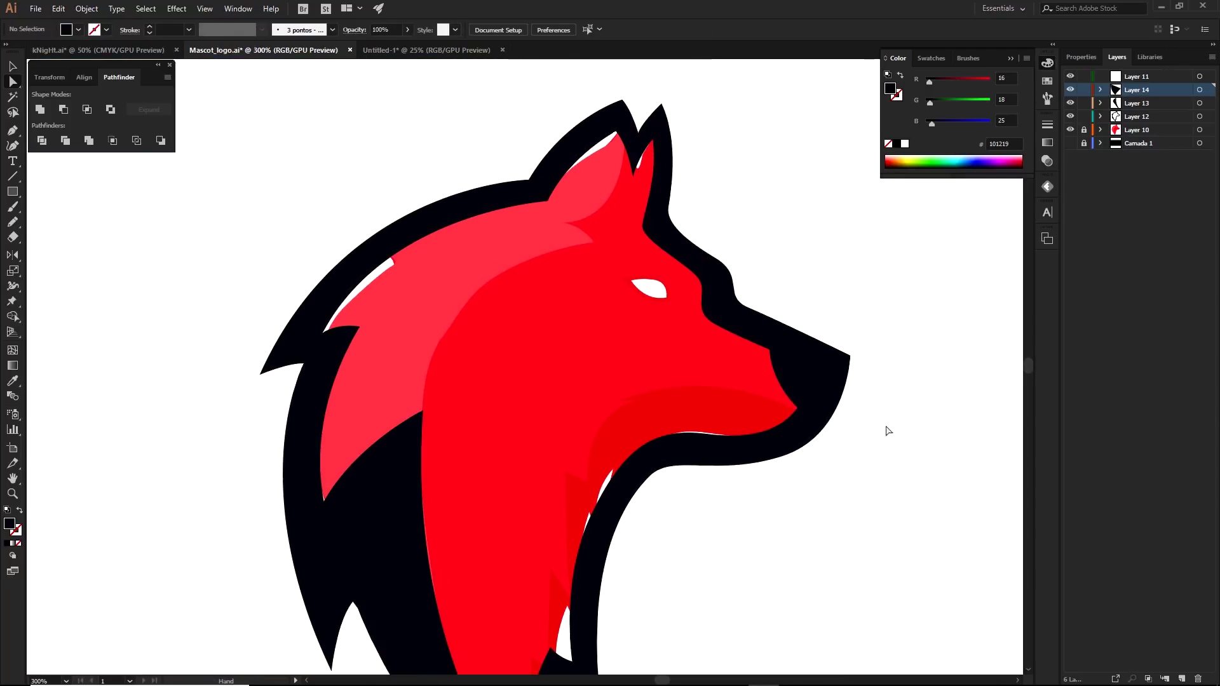
left_click(1070, 130)
scroll(847, 338, "down", 1)
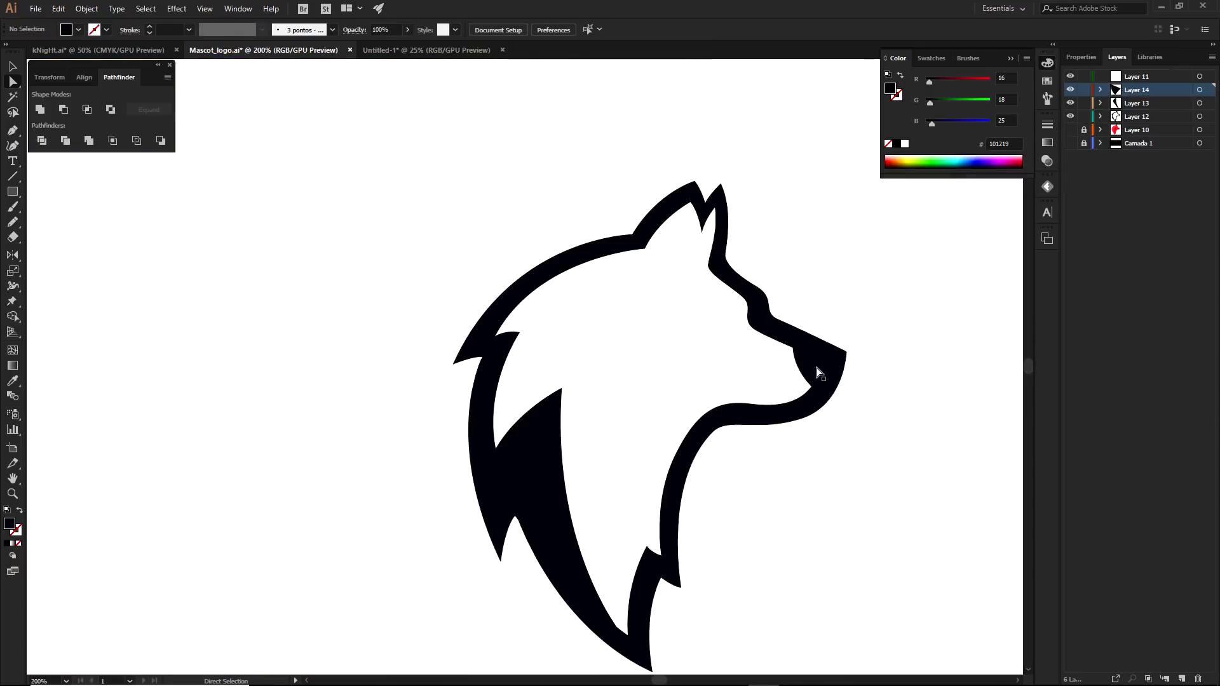
scroll(812, 371, "up", 2)
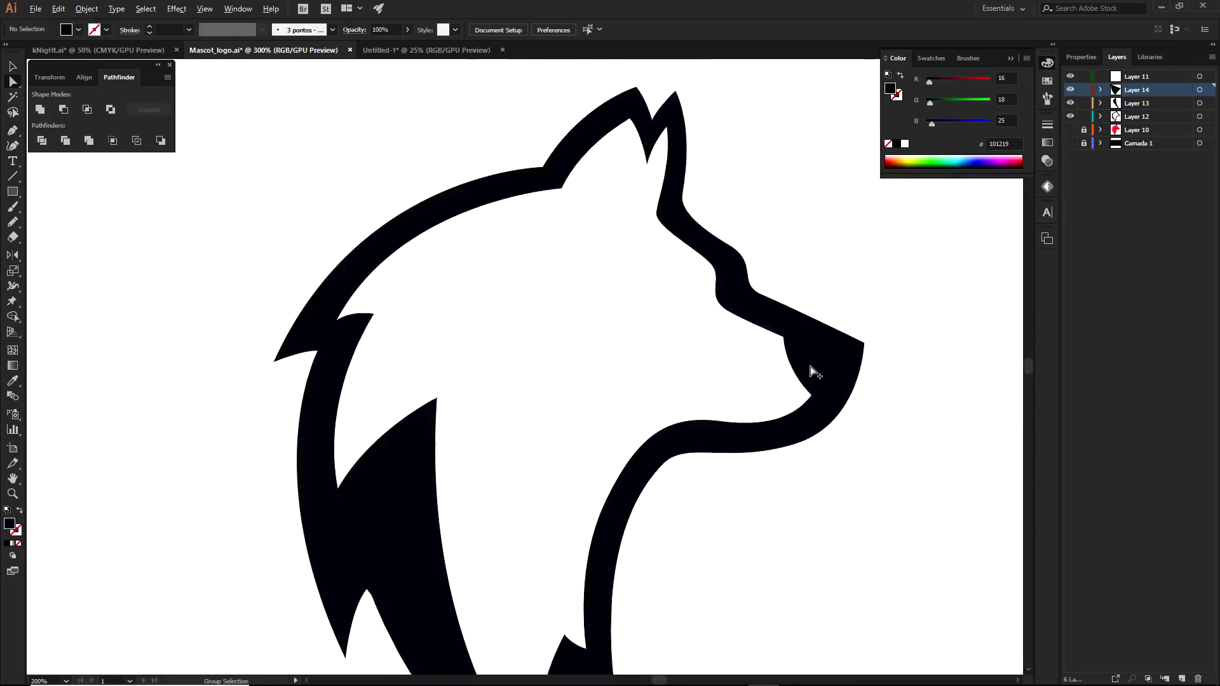
Move the nose shape away from the snout for comparison and undo the move
left_click(794, 352)
left_click_drag(794, 352, 586, 373)
key("ctrl+z")
left_click(833, 272)
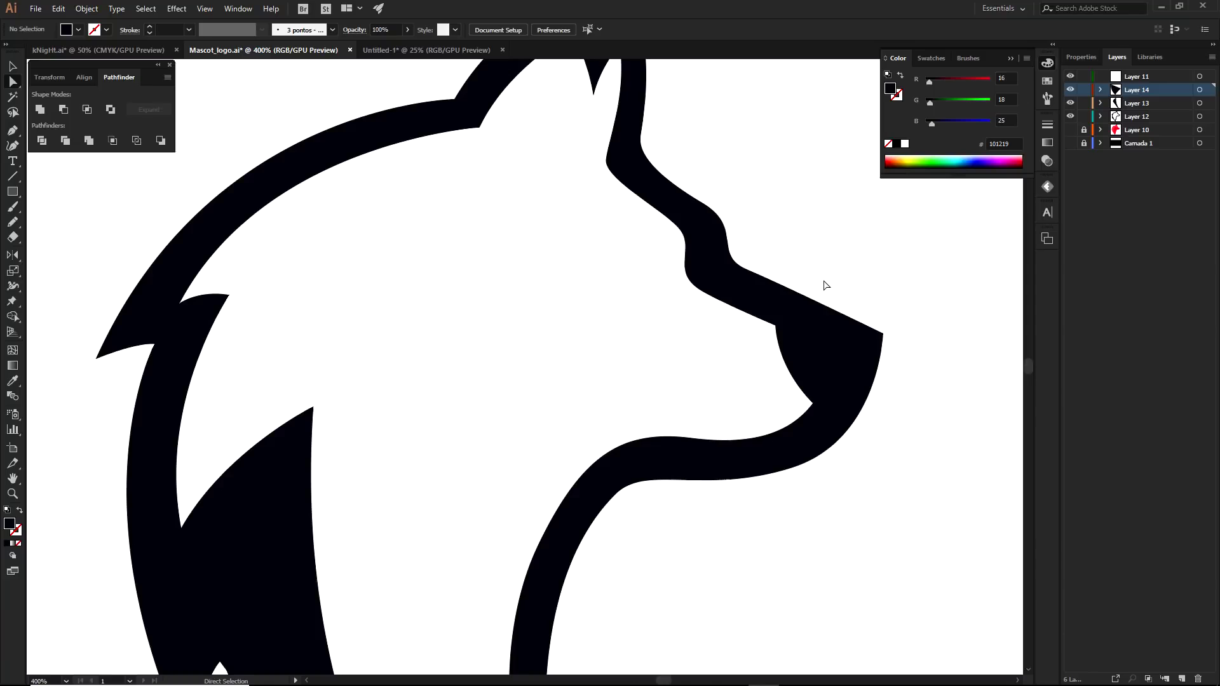
left_click_drag(639, 397, 810, 508)
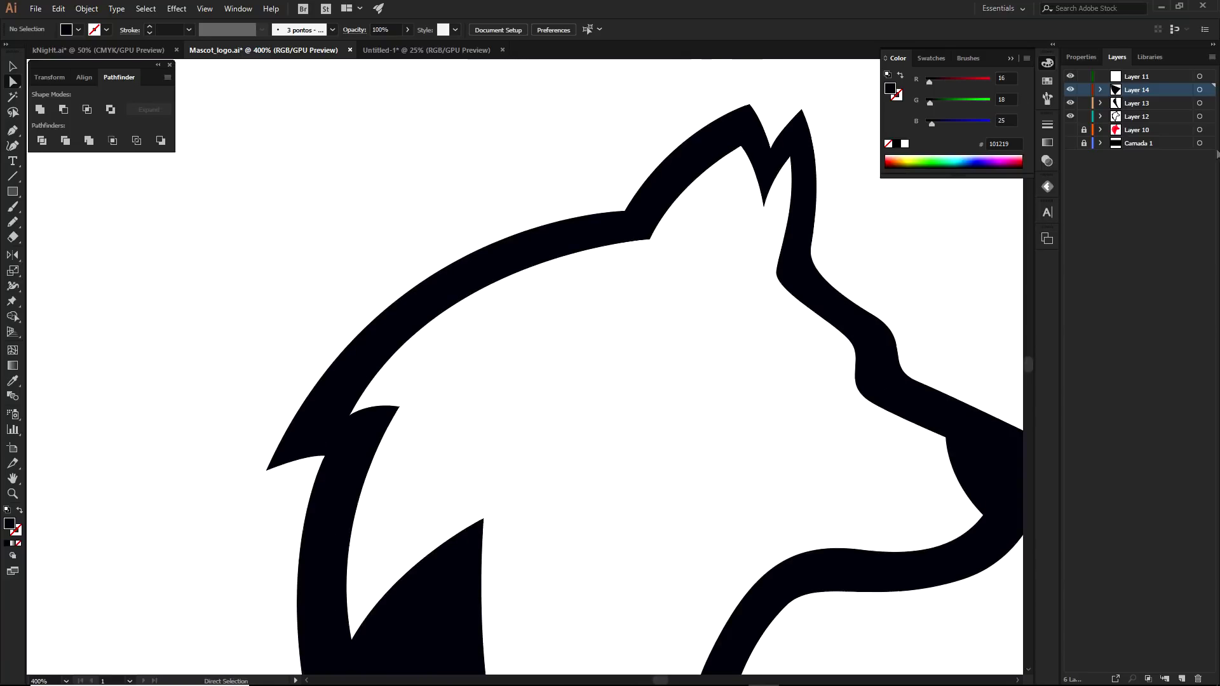
Show Layer 10 and add a new layer above Layer 14
left_click(1071, 130)
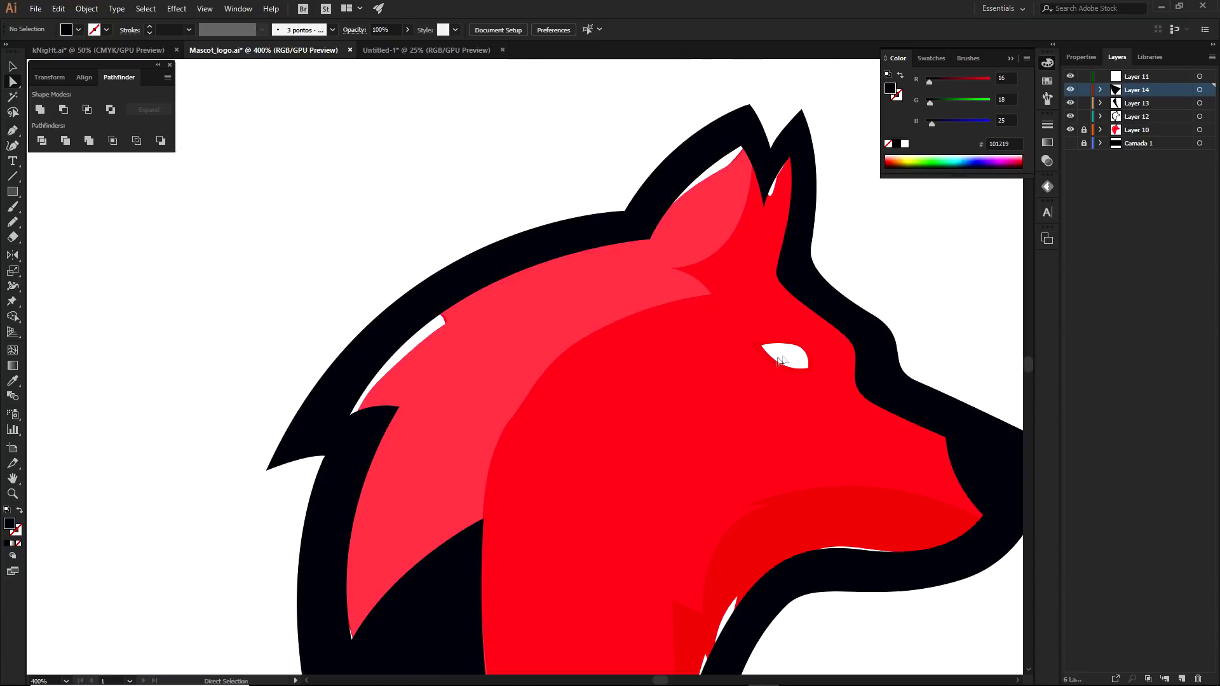
scroll(832, 374, "up", 1)
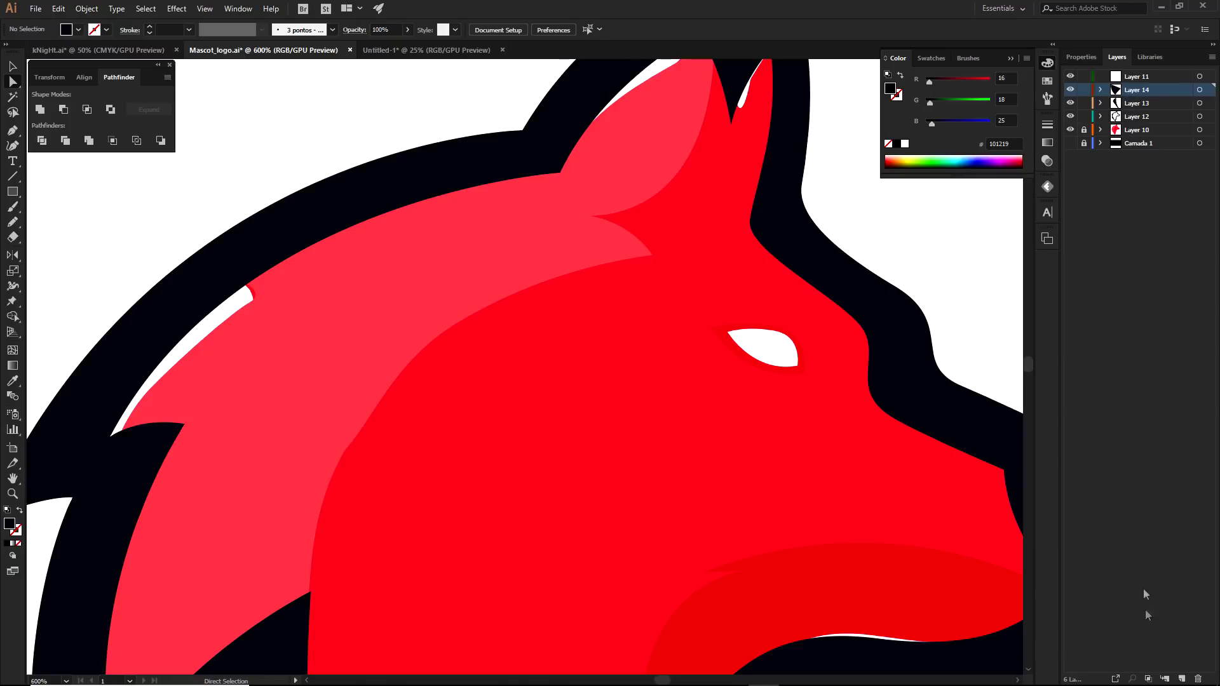
left_click(1183, 677)
Draw a near-black pointed shadow around the eye with the Pen tool, ending inside the snout outline, and deselect it
key("p")
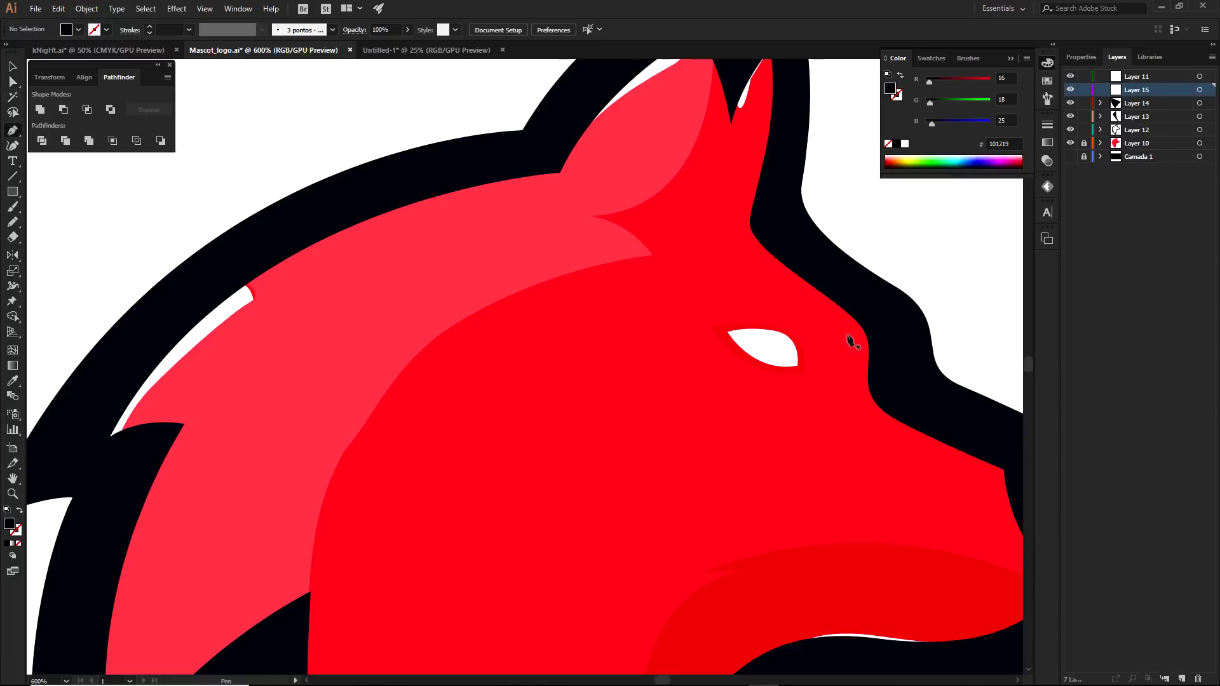
scroll(857, 346, "up", 1)
left_click(891, 367)
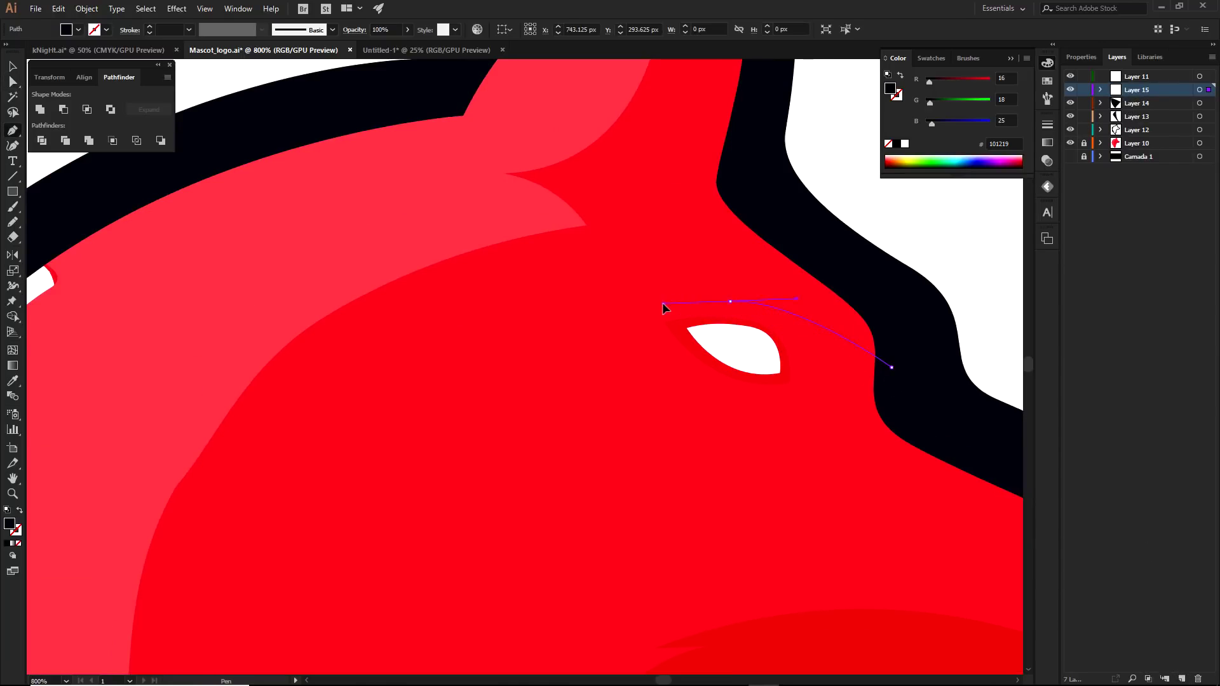
left_click_drag(662, 302, 647, 303)
left_click_drag(524, 364, 460, 374)
left_click(523, 365)
left_click_drag(744, 452, 733, 387)
left_click_drag(941, 449, 1020, 482)
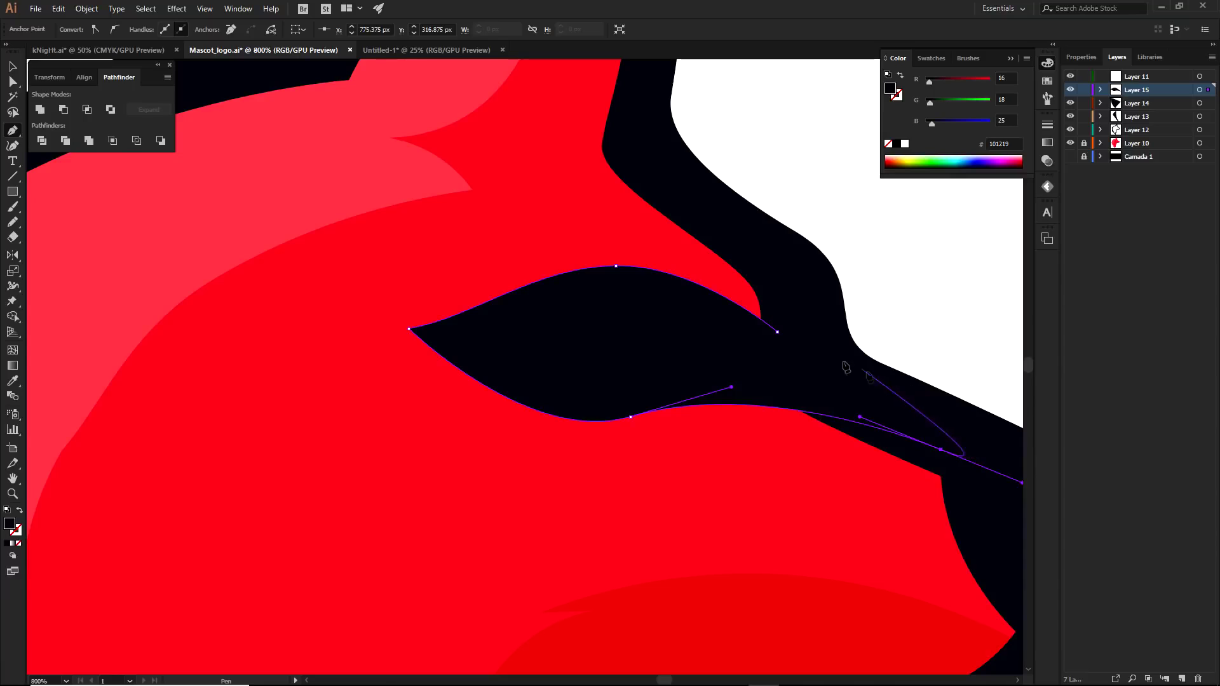
left_click(778, 332)
left_click(871, 326, "ctrl")
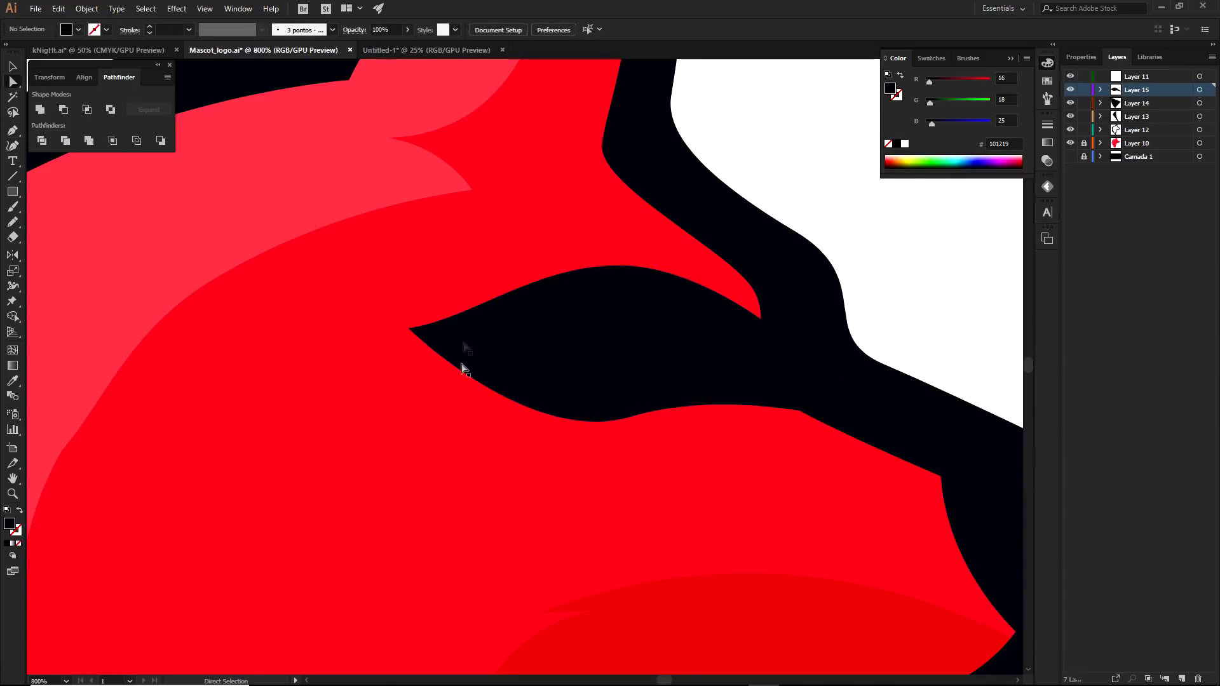
Hide Layer 10, then move the eye shadow slightly up and back and rotate it slightly clockwise
left_click(1069, 143)
scroll(915, 321, "down", 8)
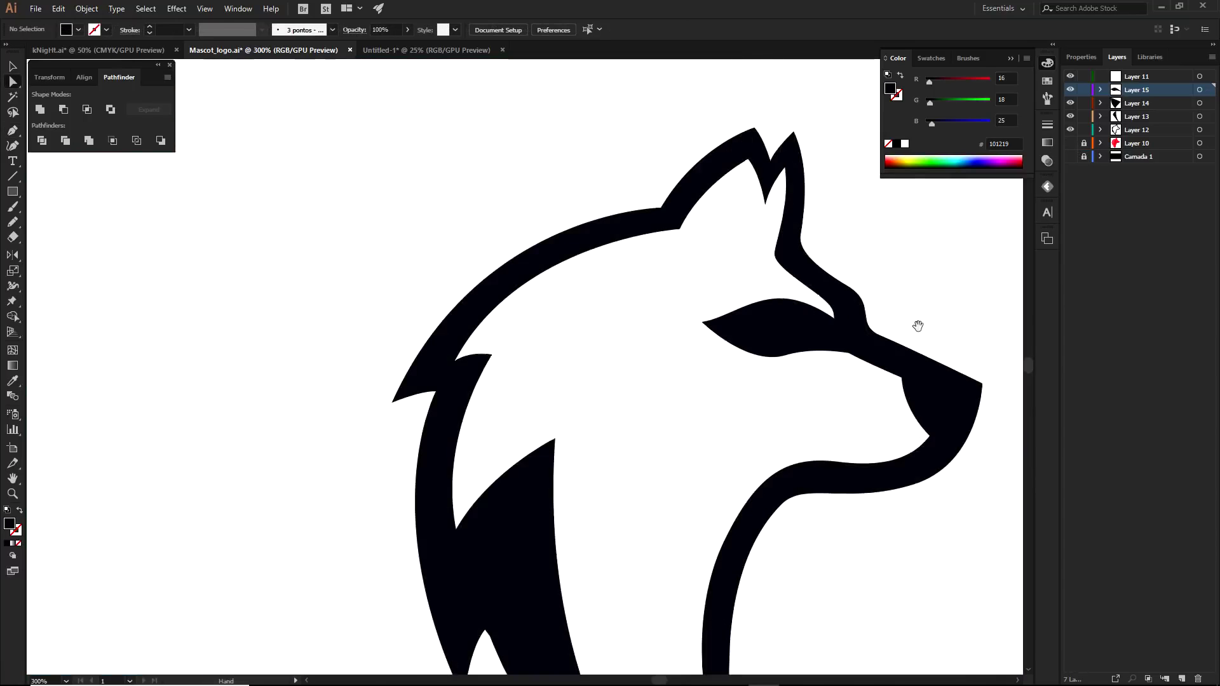
scroll(702, 280, "up", 6)
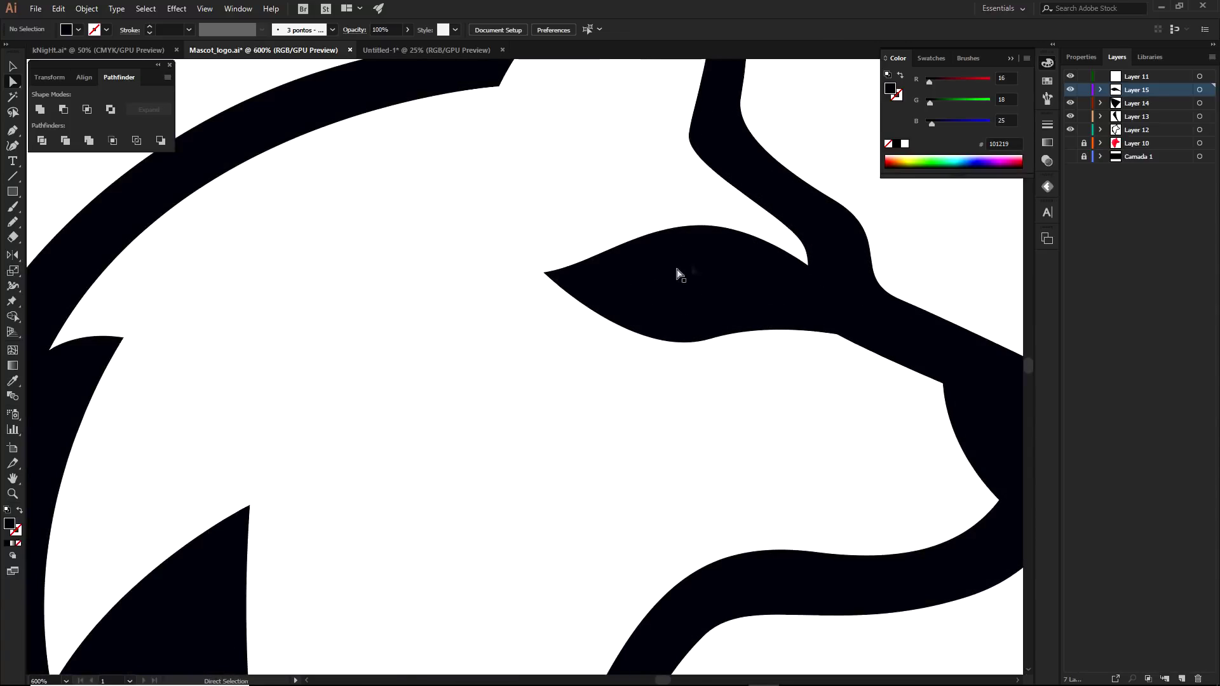
left_click(658, 252)
left_click_drag(704, 264, 695, 250)
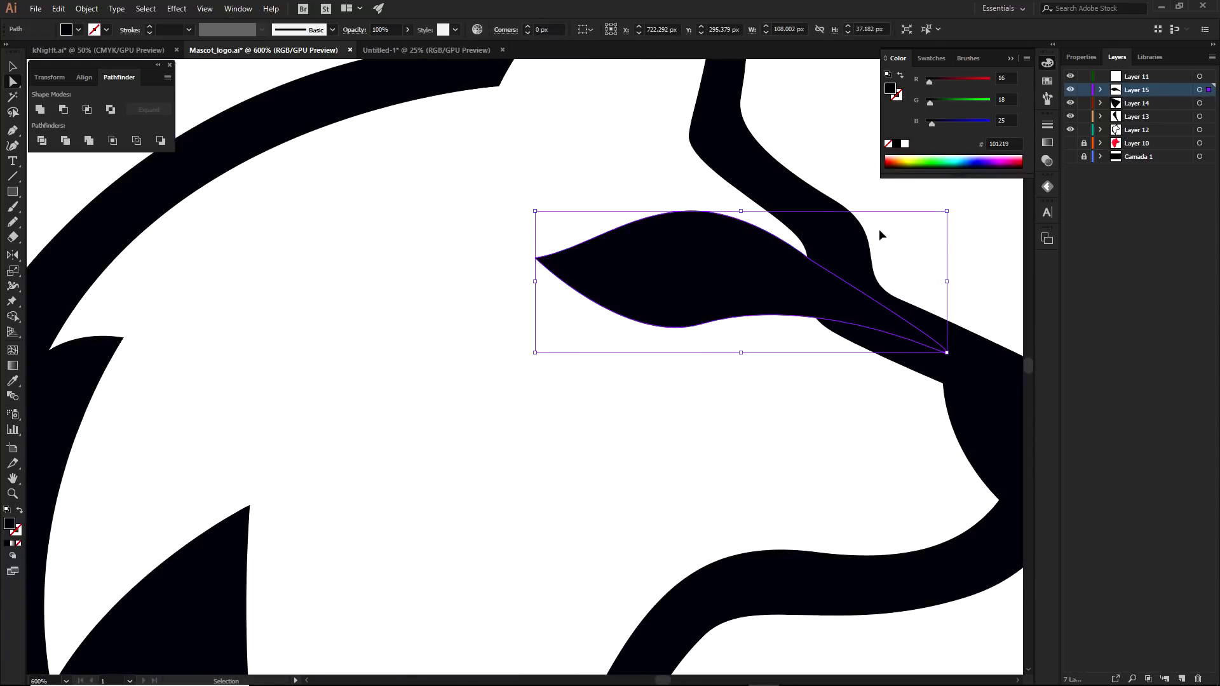
left_click_drag(953, 204, 959, 221)
left_click_drag(731, 255, 724, 262)
left_click(927, 227)
scroll(915, 324, "down", 2)
left_click_drag(915, 327, 779, 265)
scroll(607, 236, "up", 2)
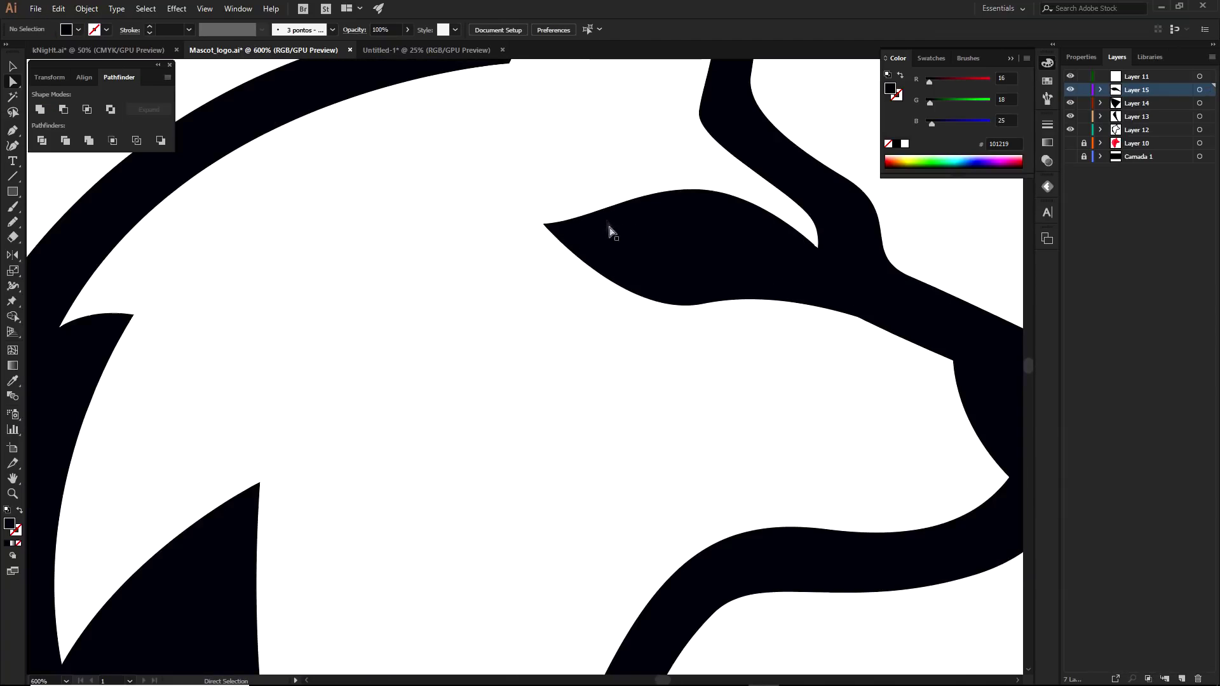
Reshape the eye shadow's upper edge near its back tip into an outward-bulging curve
left_click(596, 213)
left_click_drag(596, 216, 610, 275)
left_click(841, 223)
scroll(874, 292, "down", 2)
left_click_drag(874, 292, 776, 272)
Adjust the handles on the eye shadow's lower edge so it curves smoothly into the snout outline
scroll(713, 307, "up", 1)
left_click(727, 294)
left_click(724, 293)
scroll(751, 285, "up", 2)
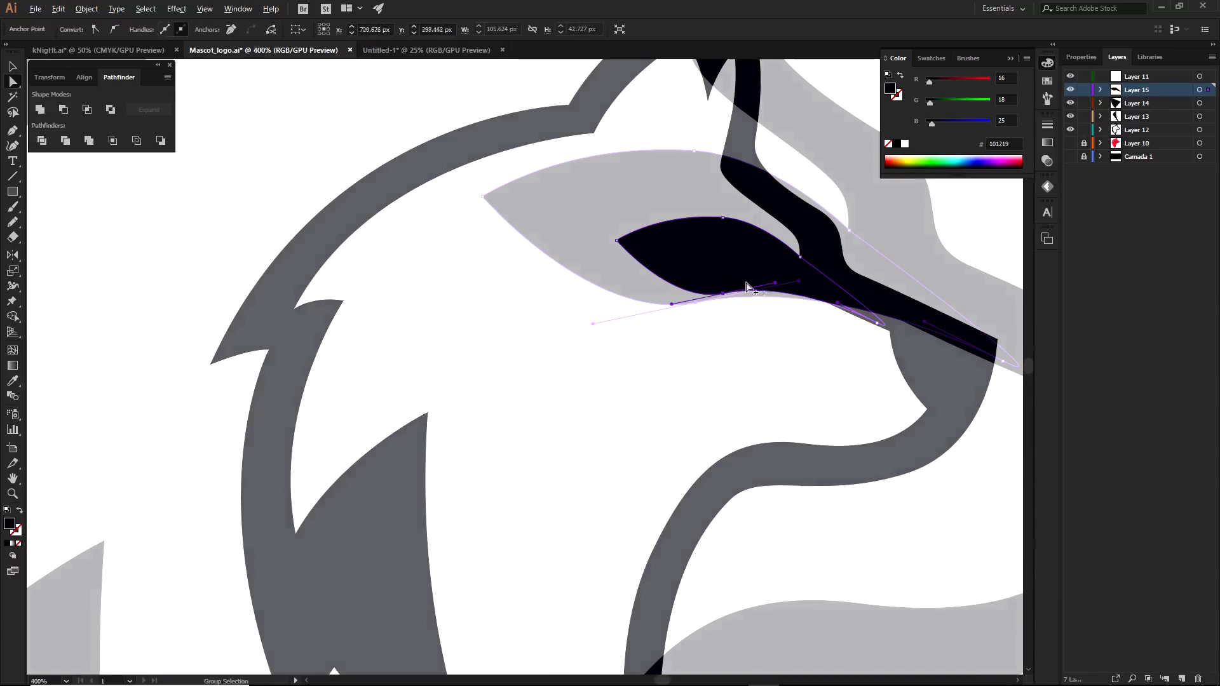
left_click(806, 294)
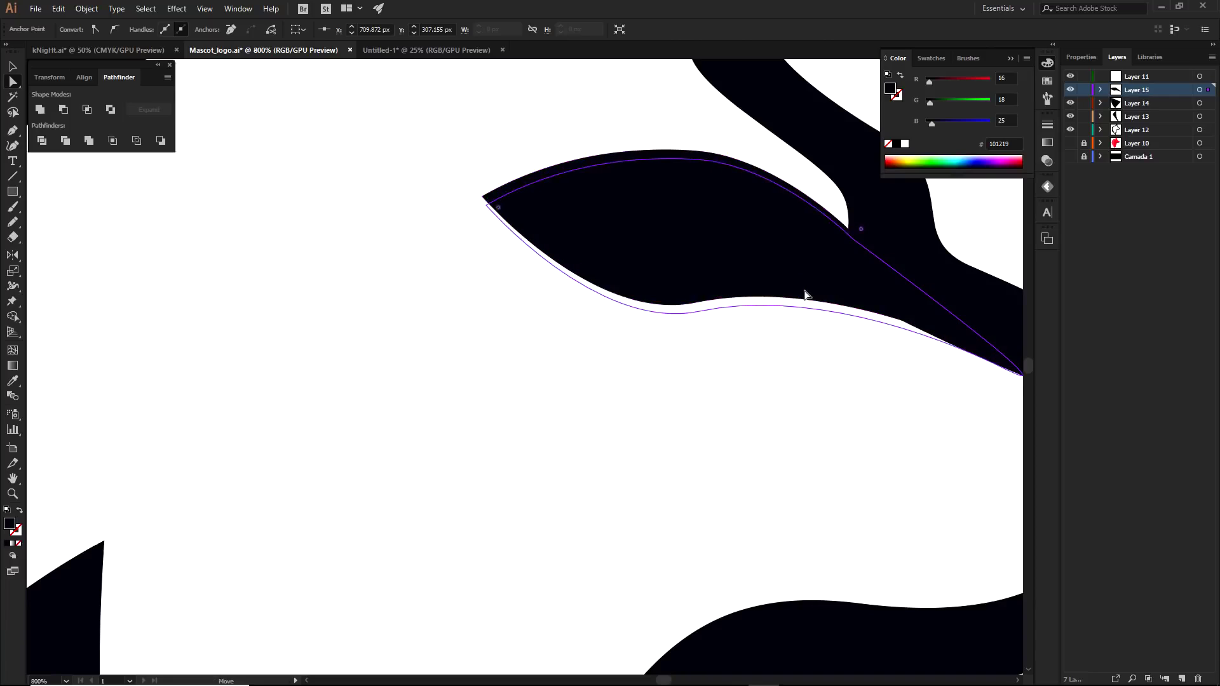
left_click(696, 303)
left_click_drag(799, 282, 824, 278)
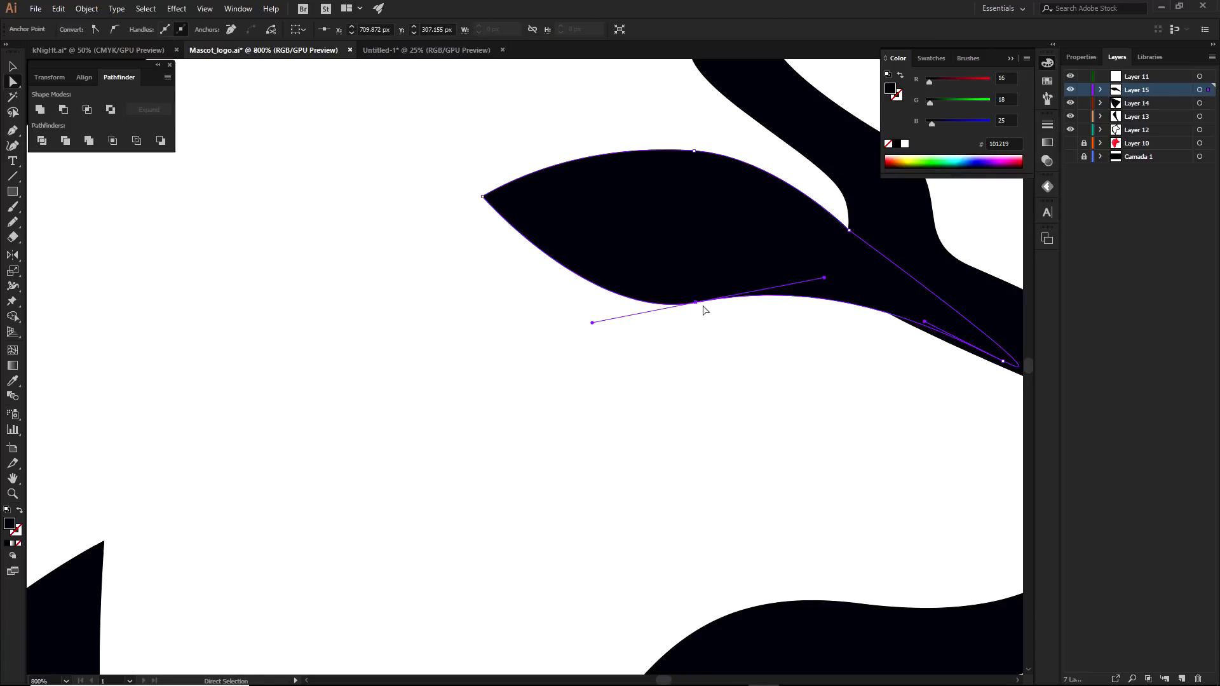
left_click_drag(824, 279, 830, 288)
left_click_drag(955, 334, 913, 352)
left_click(932, 250)
scroll(932, 250, "down", 3)
left_click_drag(914, 257, 844, 341)
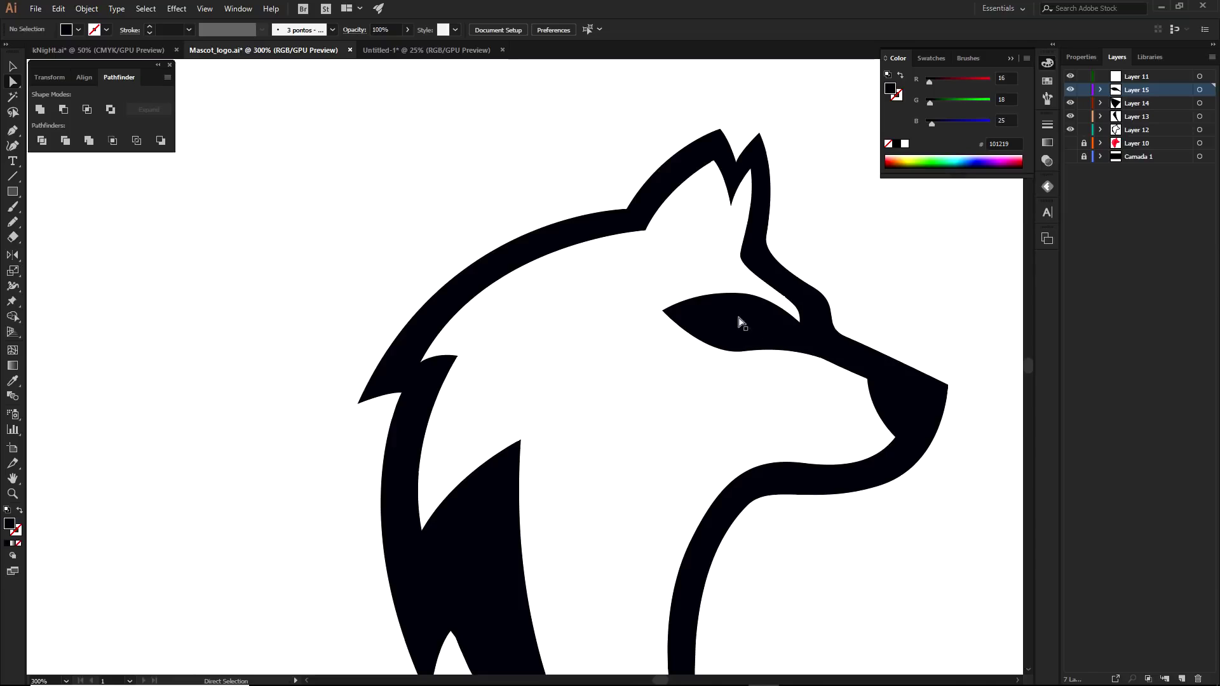
Check the eye and mane shadows at full-head scale and add a new layer above Layer 15
scroll(688, 320, "down", 4)
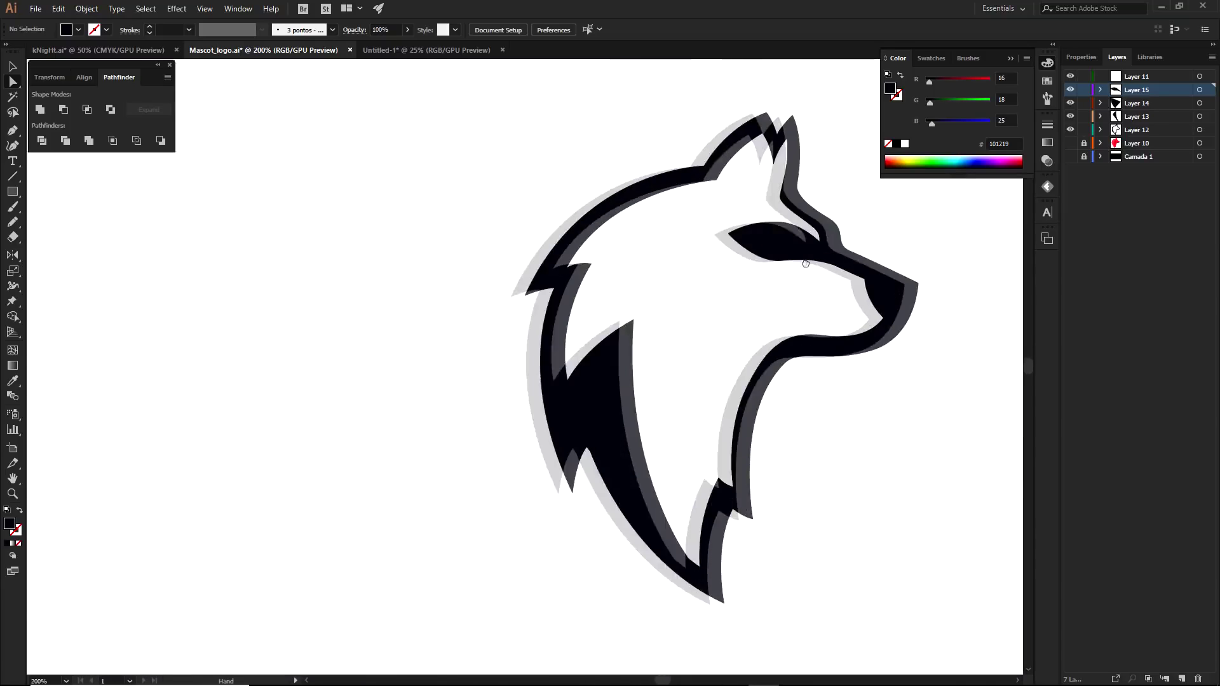
scroll(637, 318, "down", 2)
left_click(726, 278)
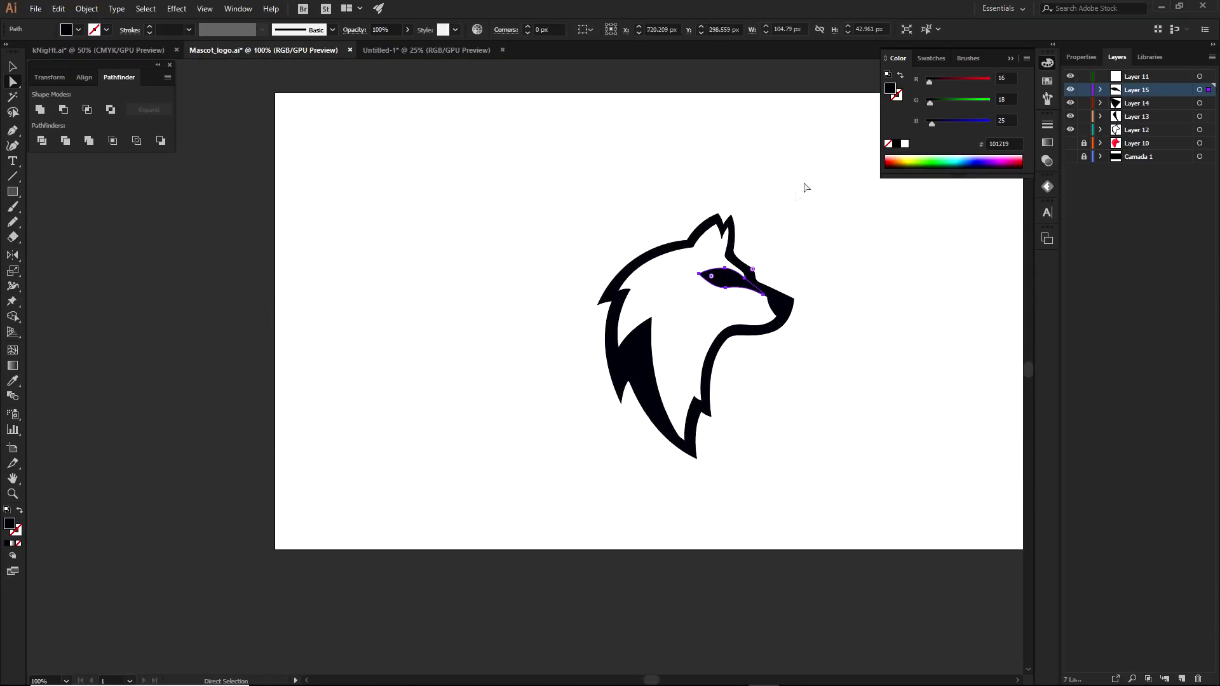
left_click(643, 357)
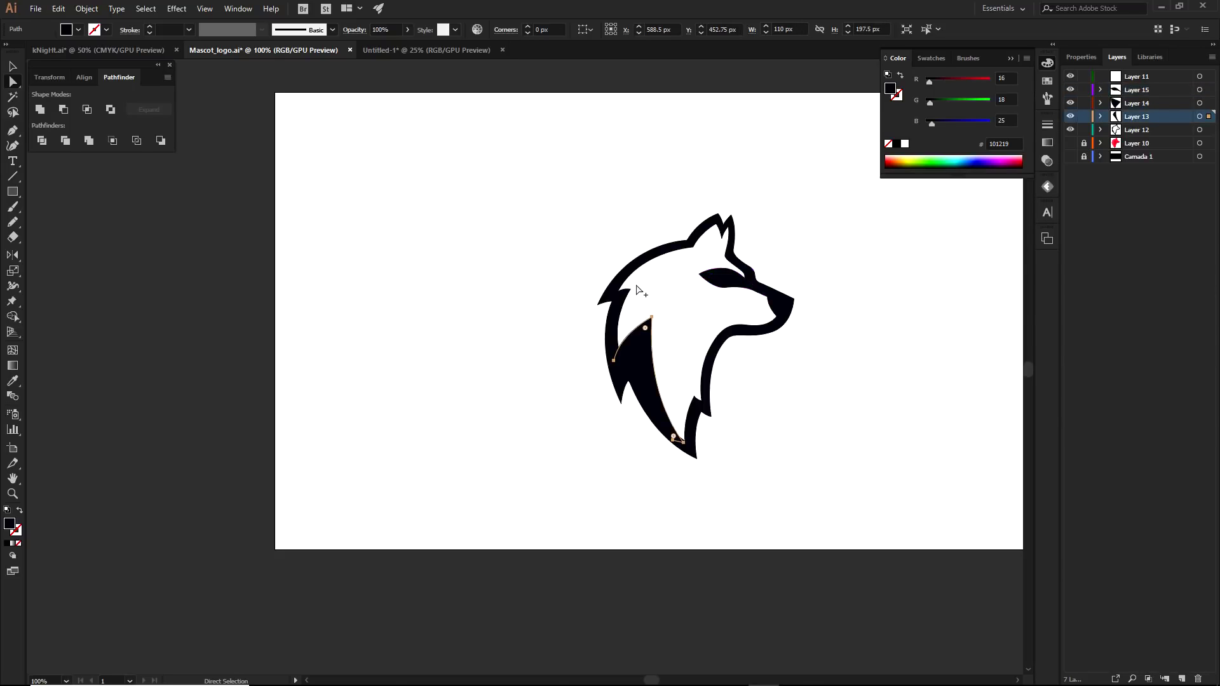
scroll(640, 290, "up", 3)
left_click(1137, 90)
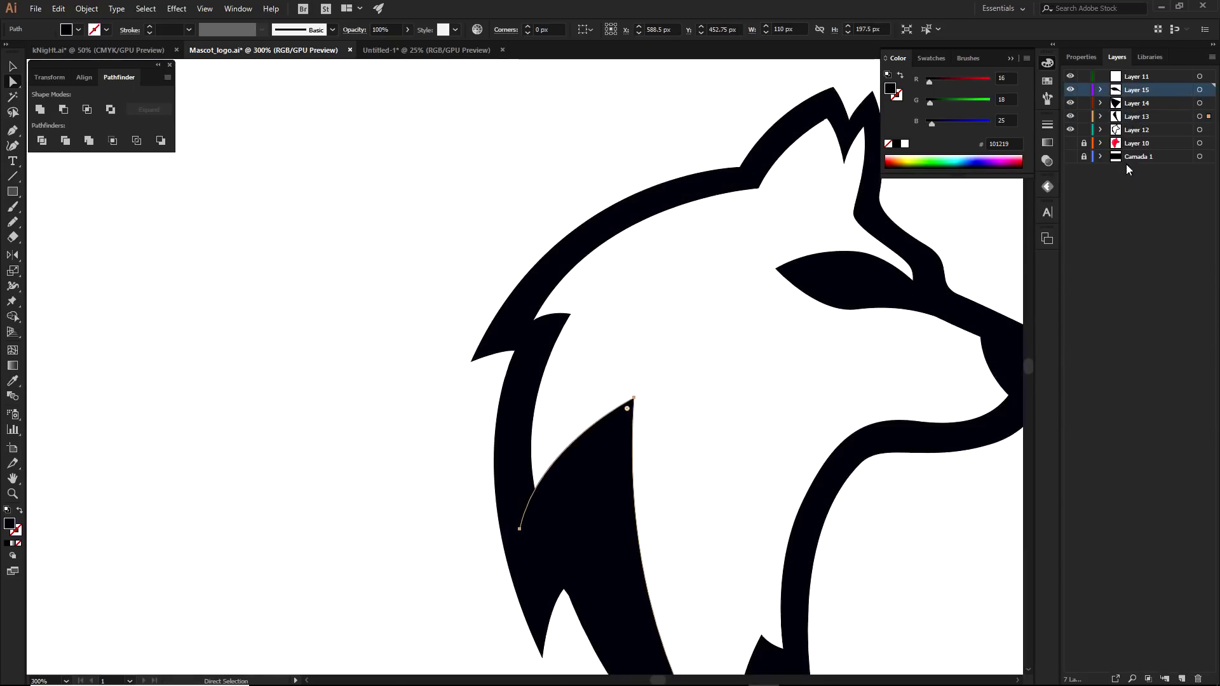
left_click(1180, 678)
Draw a near-black crescent with the Pen tool along the ear's back inner edge, ending in a point below the ear base
key("p")
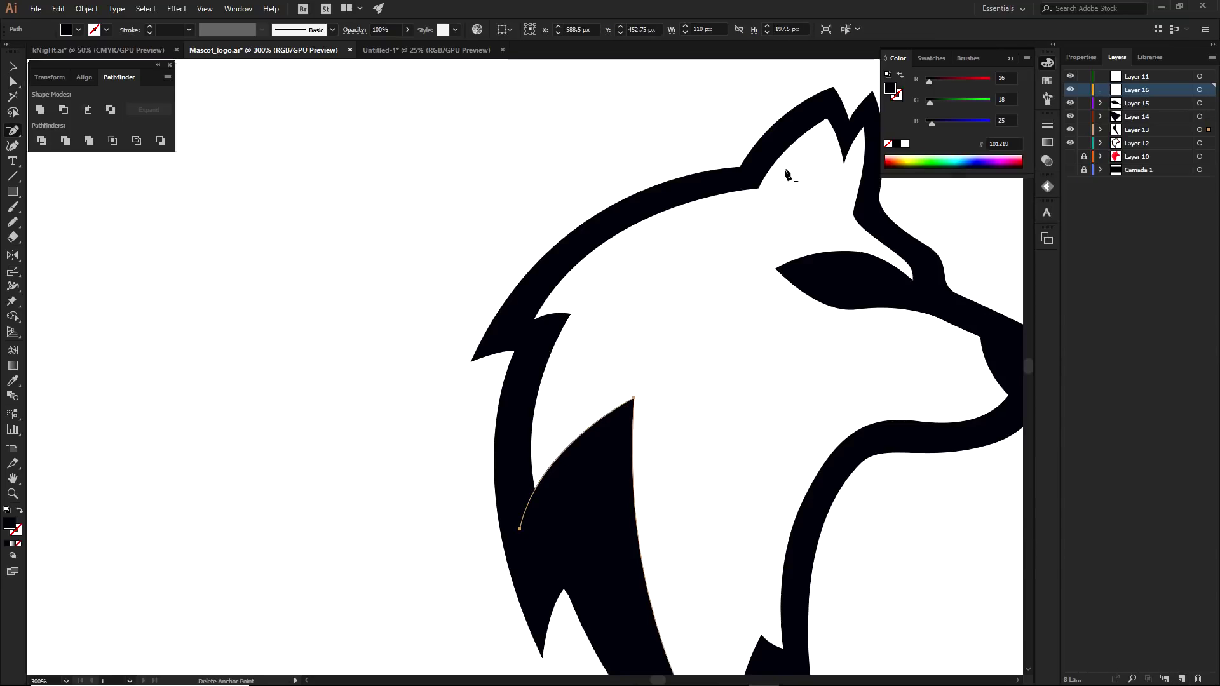
scroll(770, 127, "up", 2)
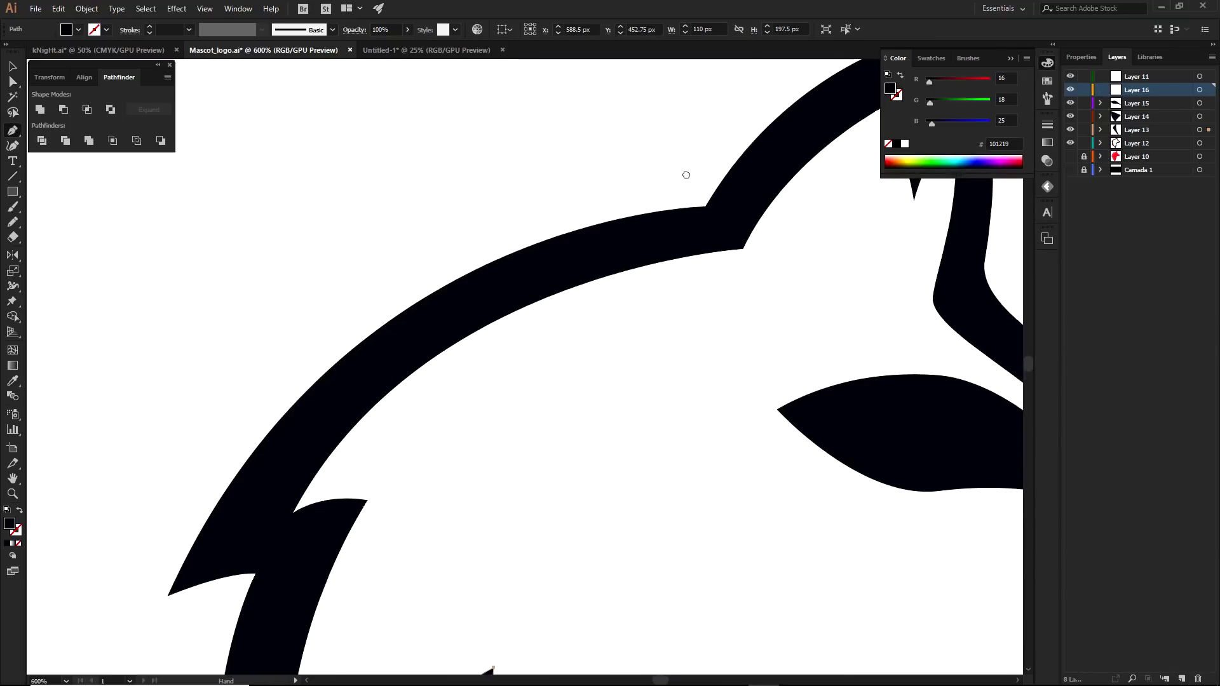
left_click(724, 105)
left_click_drag(586, 312, 591, 425)
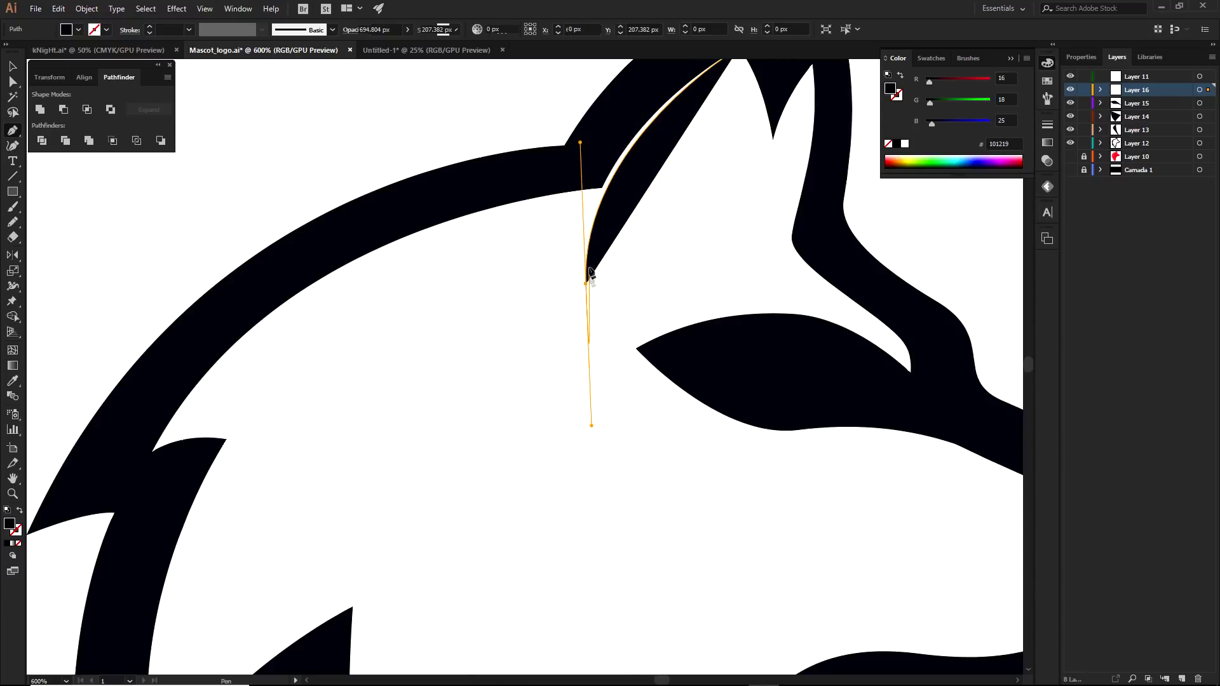
left_click_drag(587, 148, 589, 265)
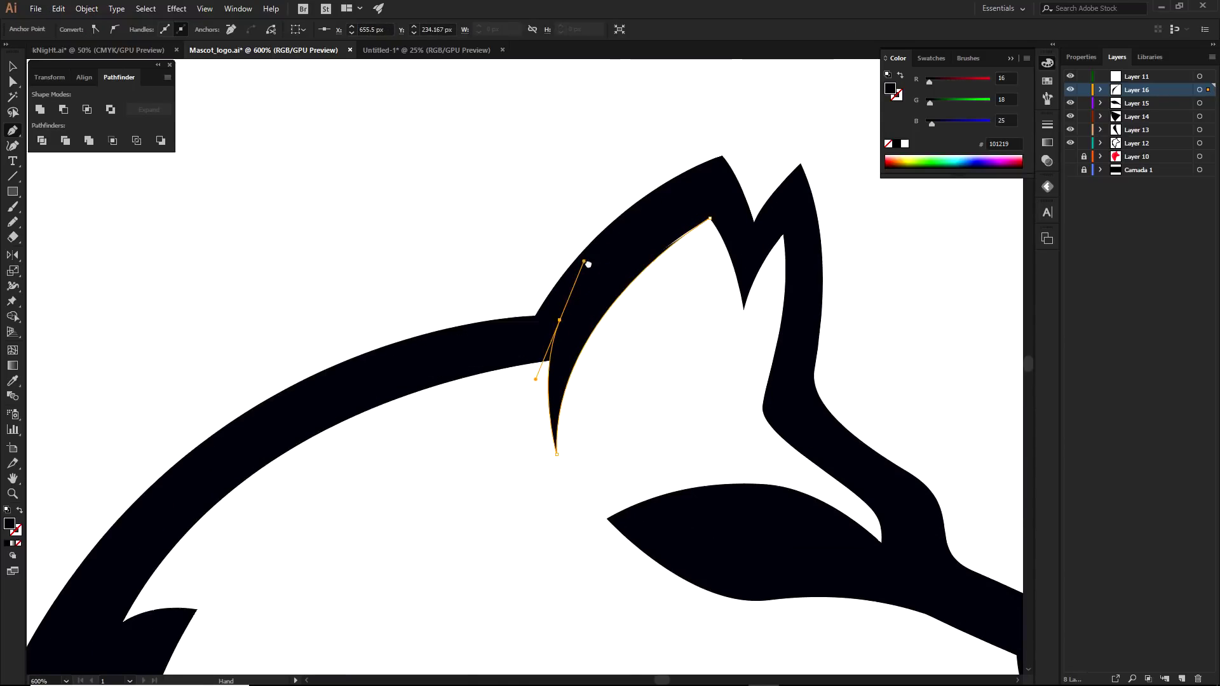
left_click(711, 190)
left_click(710, 218)
key("ctrl+shift+a")
key("a")
left_click(553, 370)
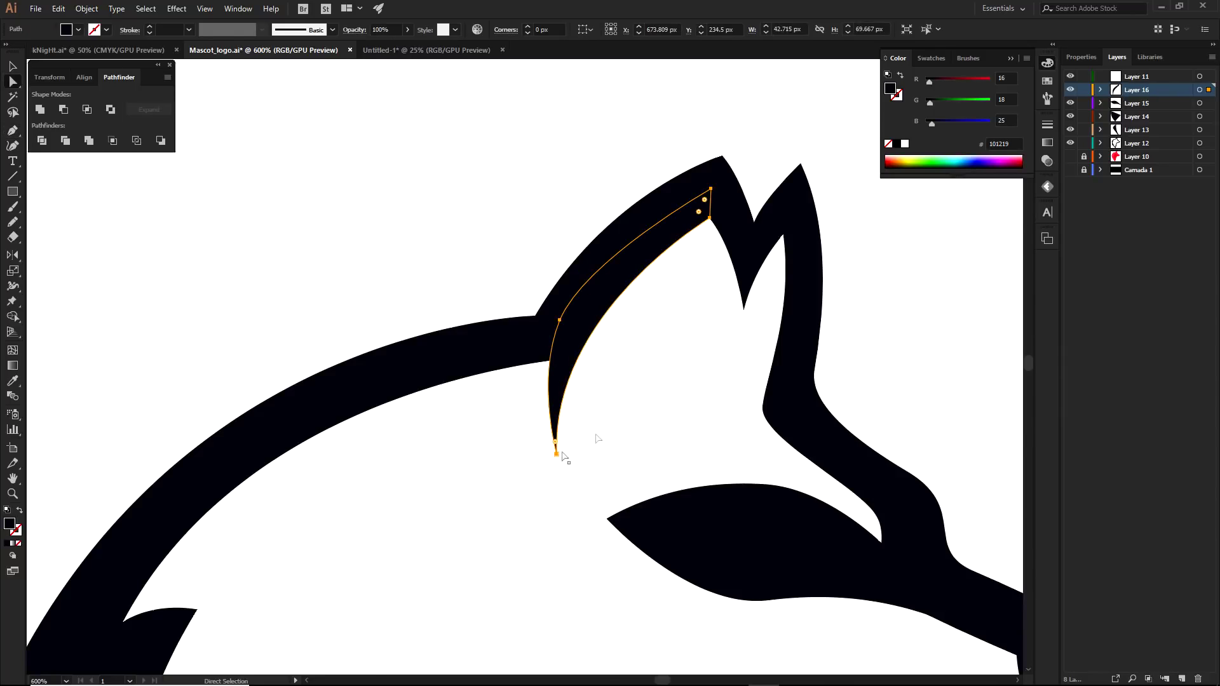
key("ctrl+shift+a")
scroll(564, 456, "down", 4)
scroll(599, 259, "up", 5)
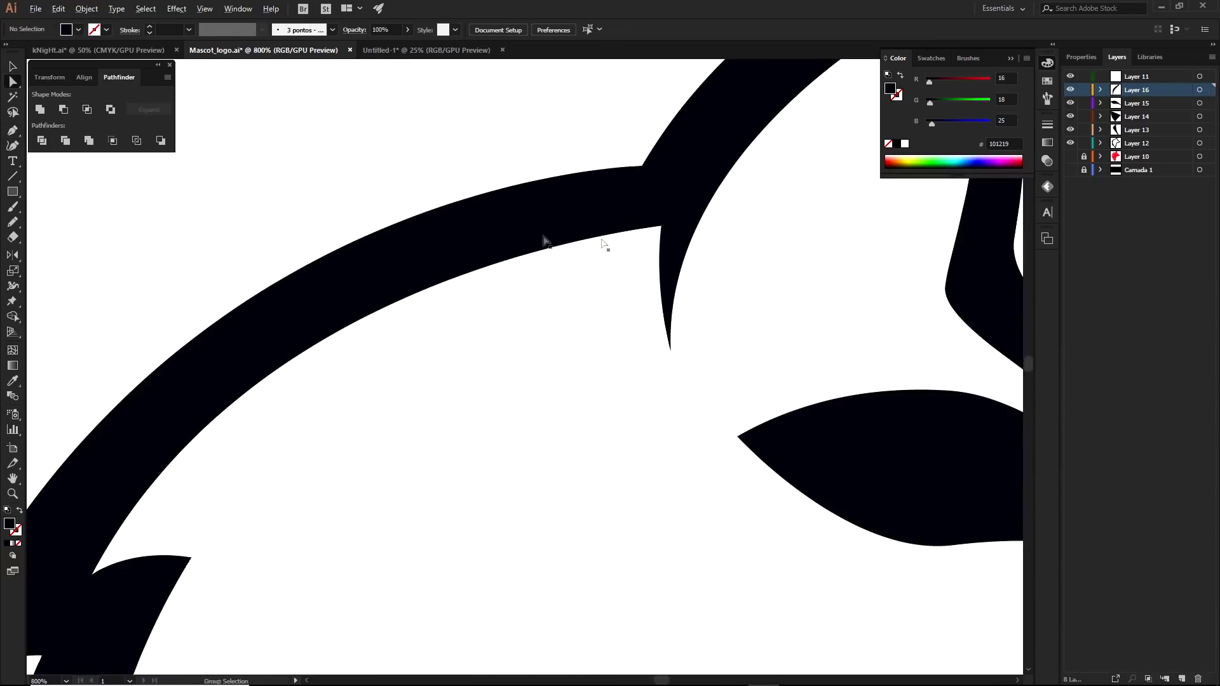
key("p")
left_click(670, 350)
left_click_drag(636, 204, 648, 133)
left_click(709, 164)
key("ctrl+z")
scroll(683, 248, "down", 4)
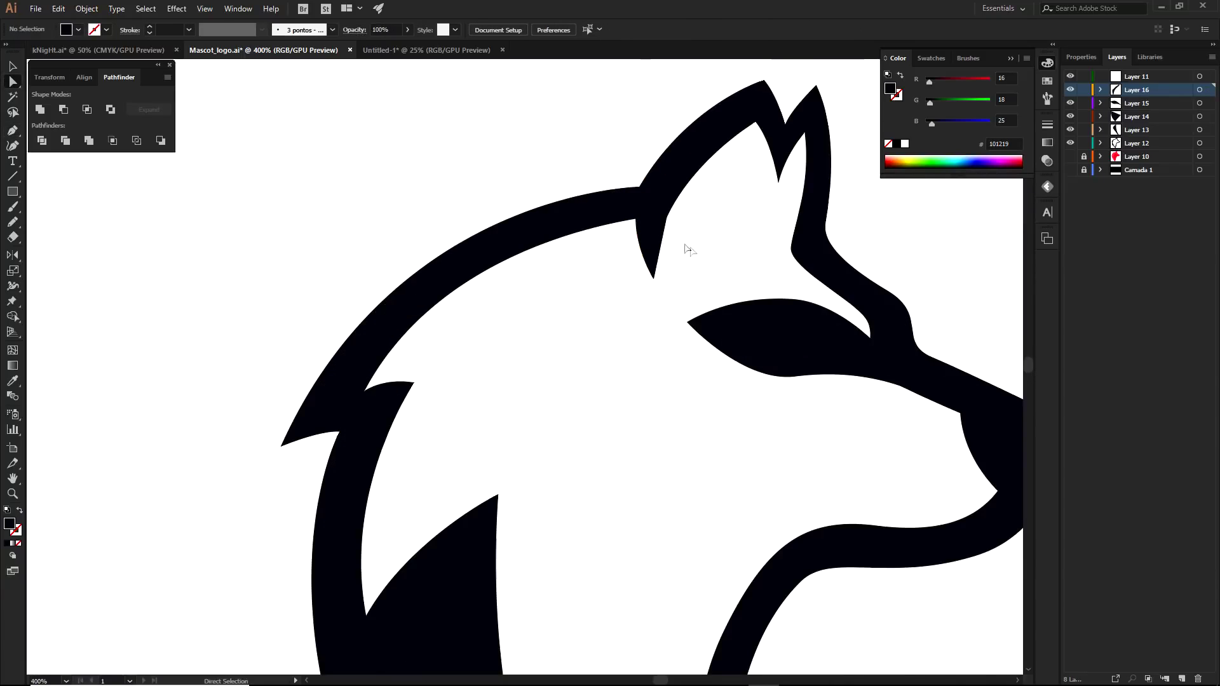
scroll(667, 204, "up", 5)
key("a")
Draw a closed near-black wedge at the ear base that thickens the crescent's lower tip against the head outline
key("p")
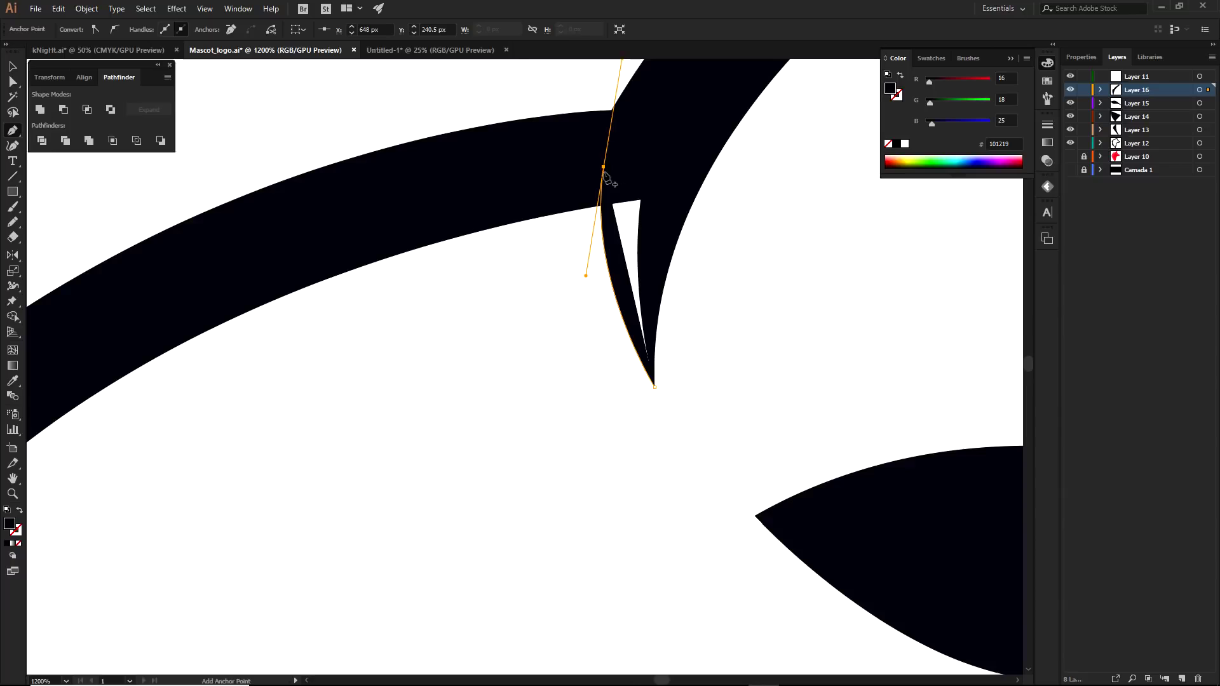
left_click(602, 167)
left_click(679, 164)
left_click(653, 310)
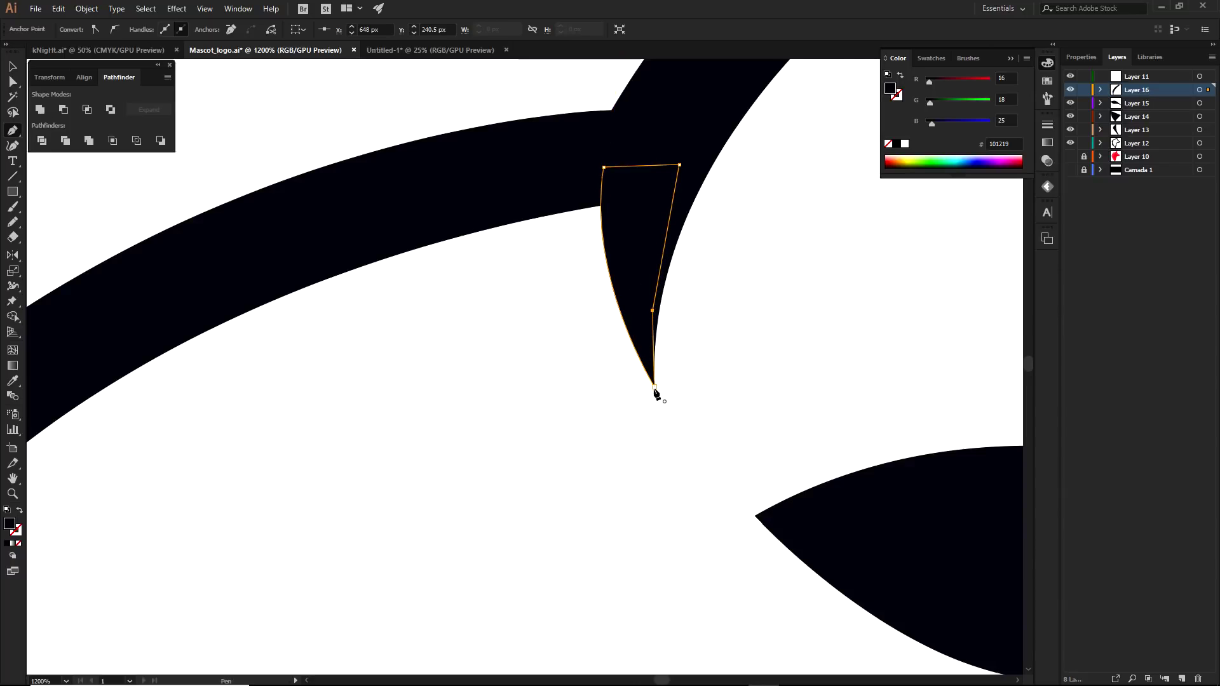
left_click(654, 385)
Deselect the artwork and add a new layer above Layer 16
scroll(490, 150, "down", 10)
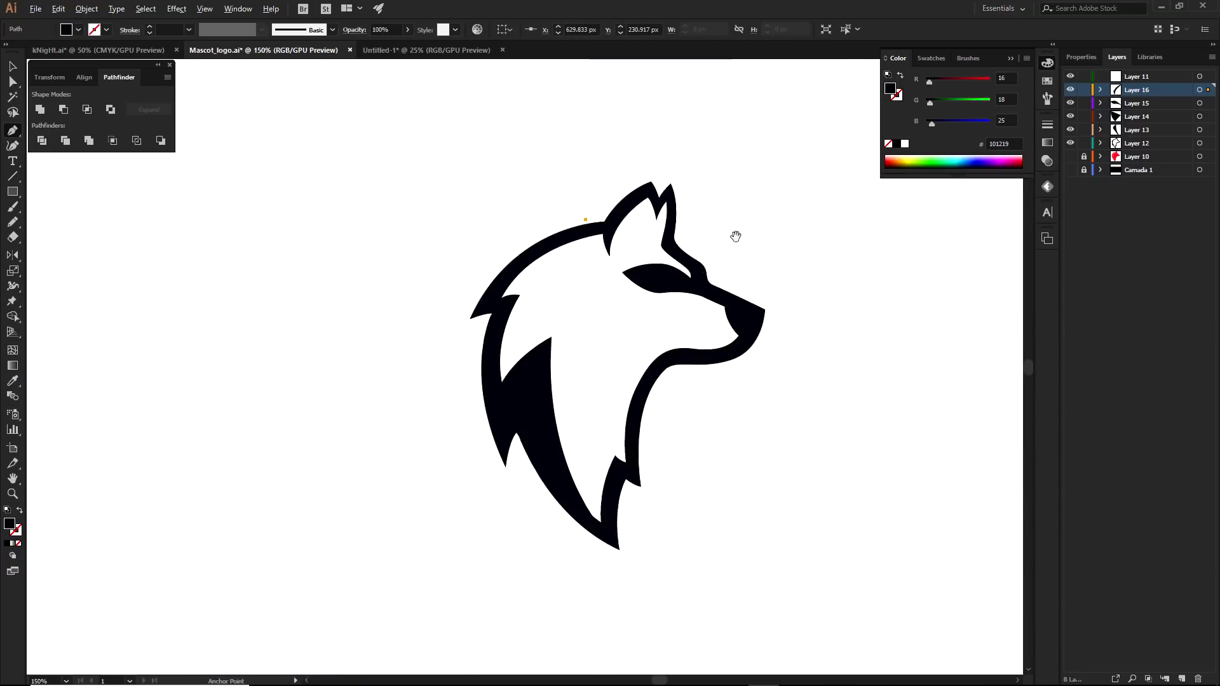
key("a")
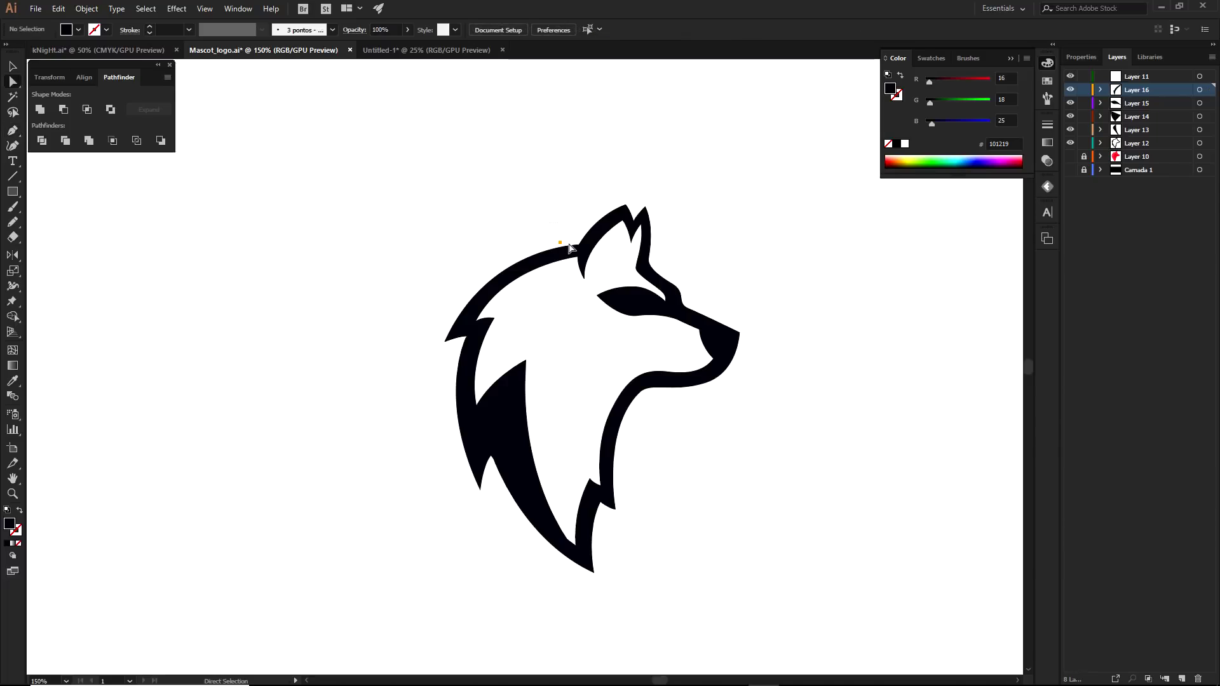
left_click(747, 245)
left_click(1181, 679)
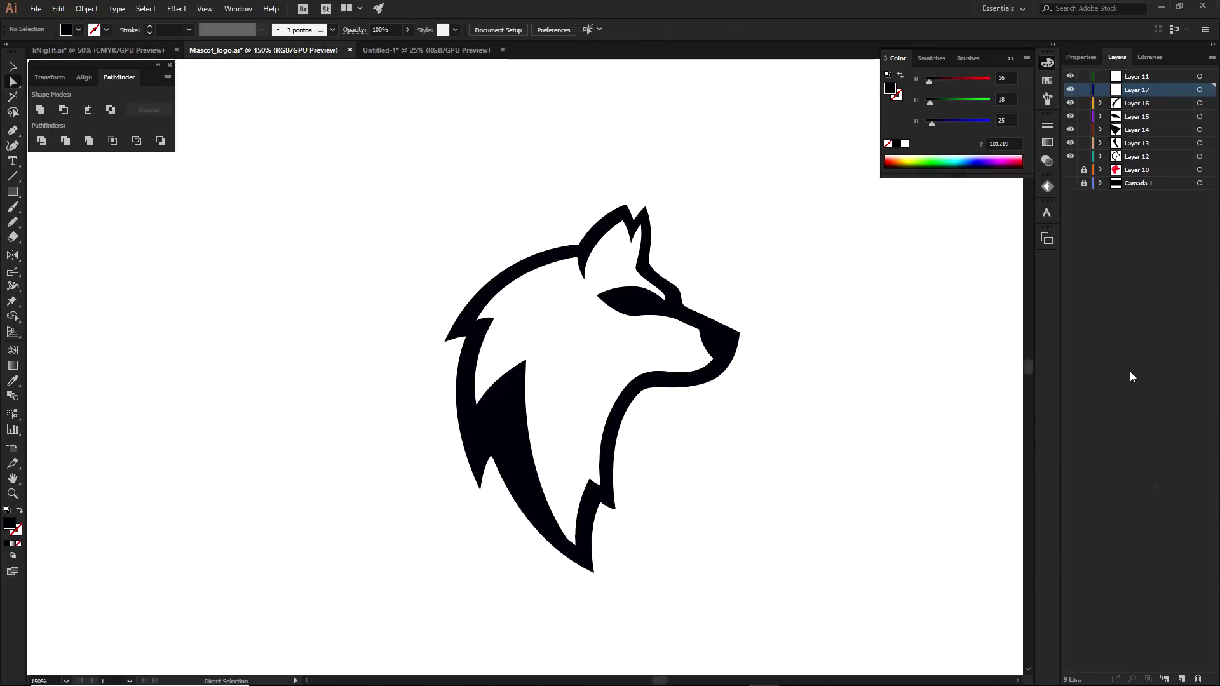
Move Layers 12 through 16 into Layer 17, and add a new layer directly above Layer 10
left_click(1142, 156)
left_click(1135, 106, "shift")
left_click_drag(1168, 109, 1116, 95)
left_click(1101, 90)
left_click(1141, 104)
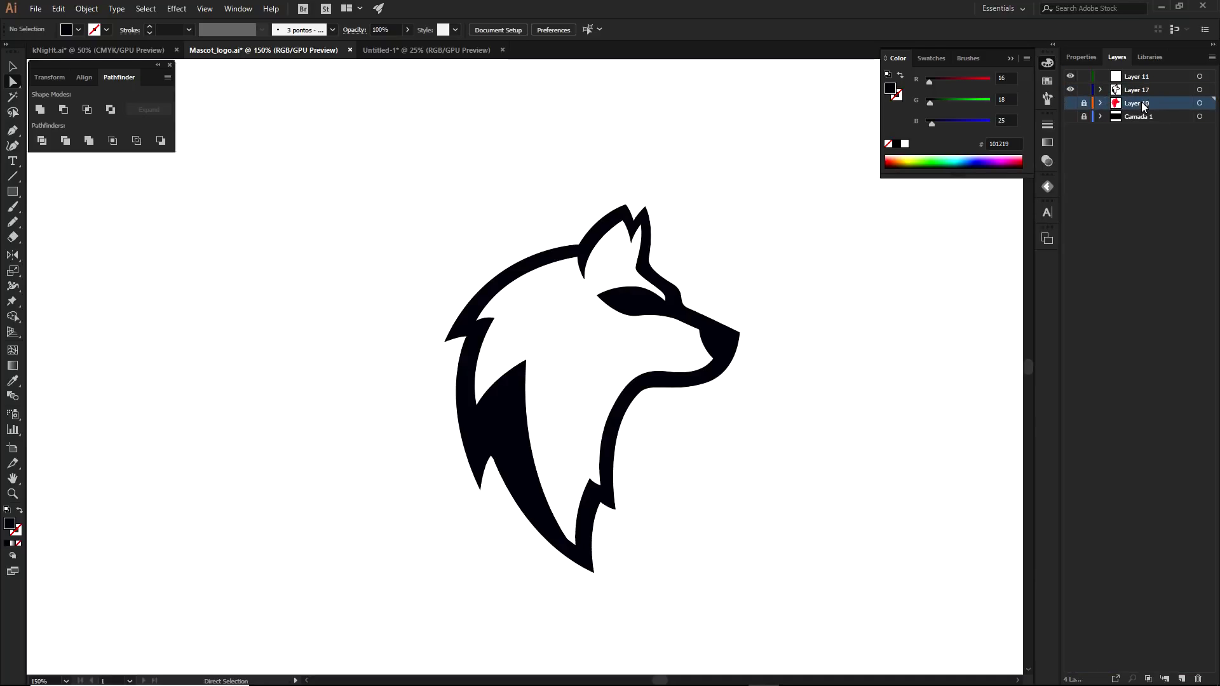
left_click(1180, 678)
Start a base-shape path with the Pen tool inside the dark outline, from behind the ear down the mane's back, with no fill
key("p")
left_click_drag(619, 308, 641, 287)
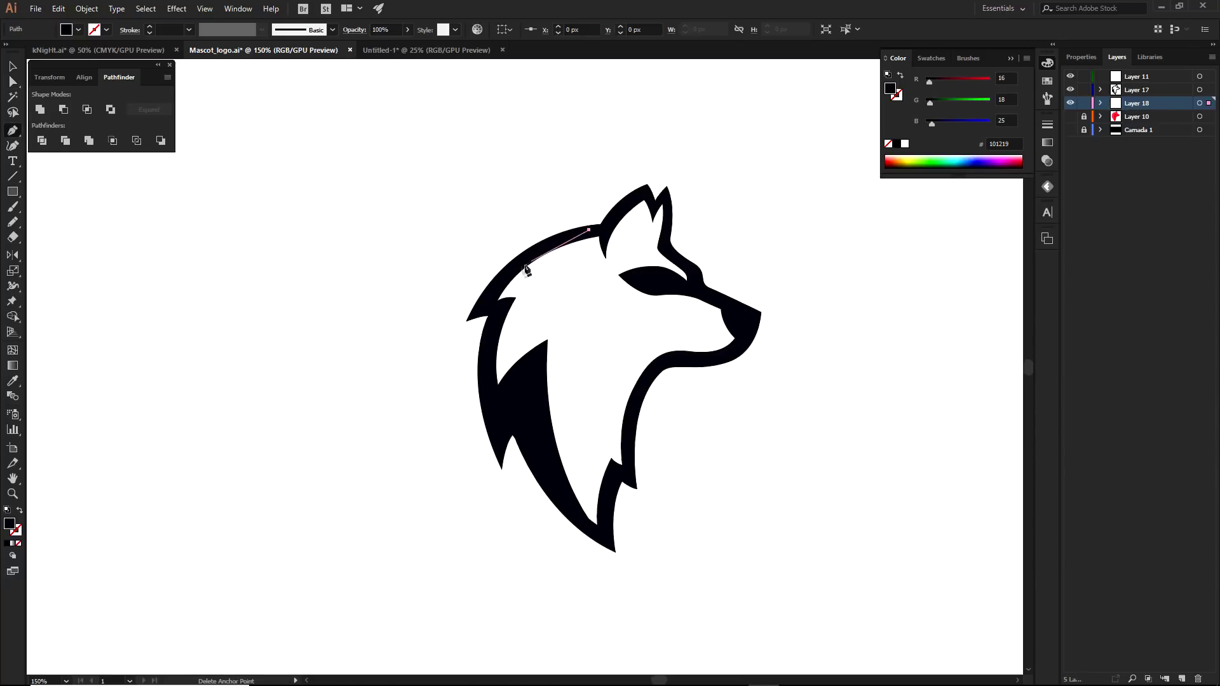
left_click(507, 273)
left_click(492, 307)
left_click(489, 403)
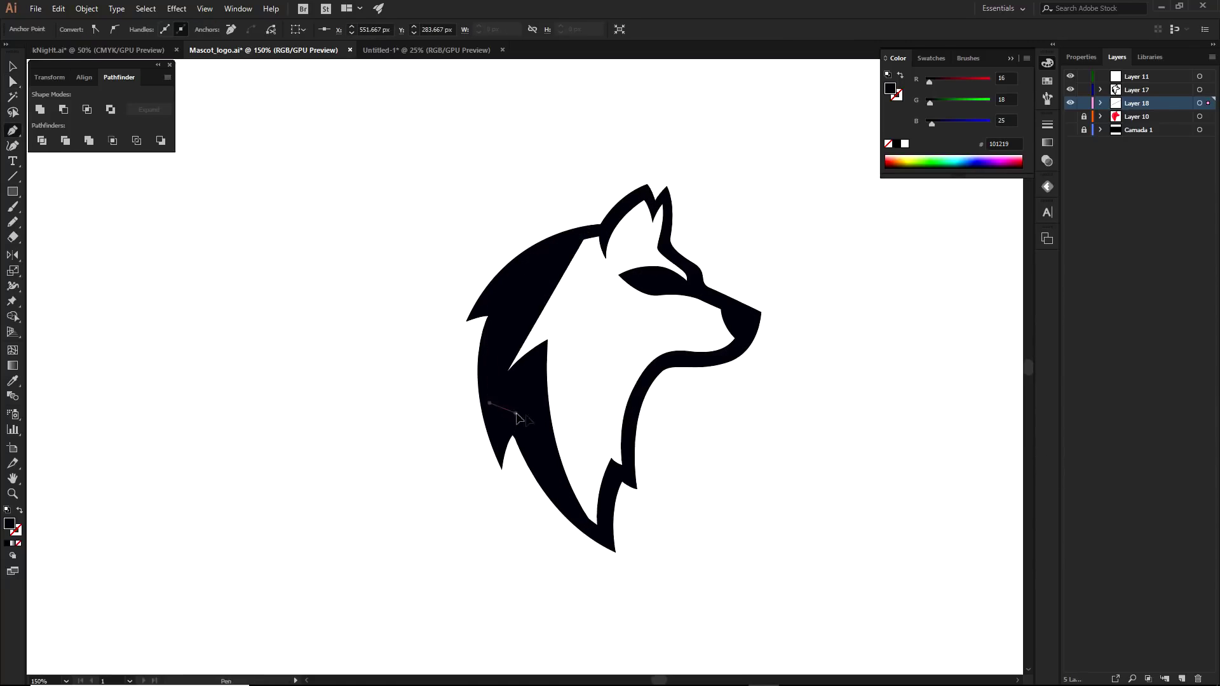
left_click(515, 413)
left_click(14, 544)
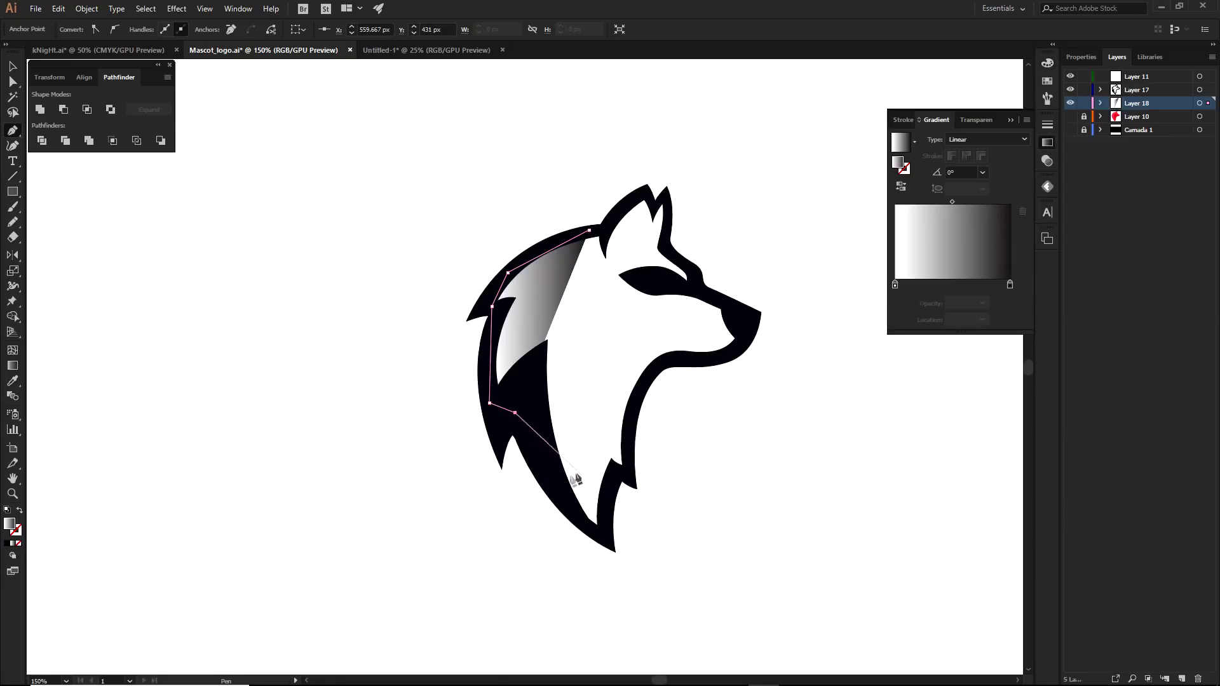
left_click(17, 544)
left_click(564, 496)
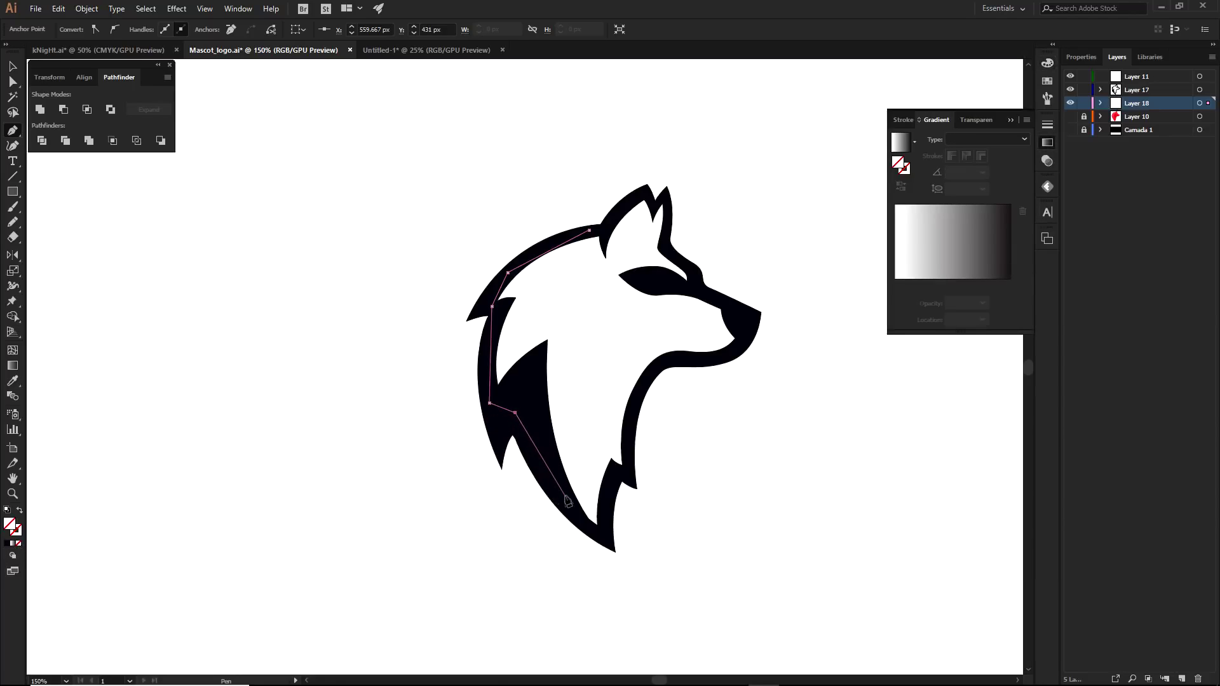
Continue the base path around the mane's lower tip, up the front of the neck and along the lower jaw
left_click(599, 532)
left_click(614, 490)
left_click(620, 475)
left_click(627, 467)
left_click(634, 409)
left_click(655, 363)
left_click(684, 360)
left_click(738, 349)
Continue the base path over the nose, forehead and both ear points, and close it at its starting anchor
left_click(744, 331)
left_click(729, 310)
left_click(698, 290)
left_click(689, 268)
left_click(663, 249)
scroll(668, 205, "up", 3)
left_click(641, 218)
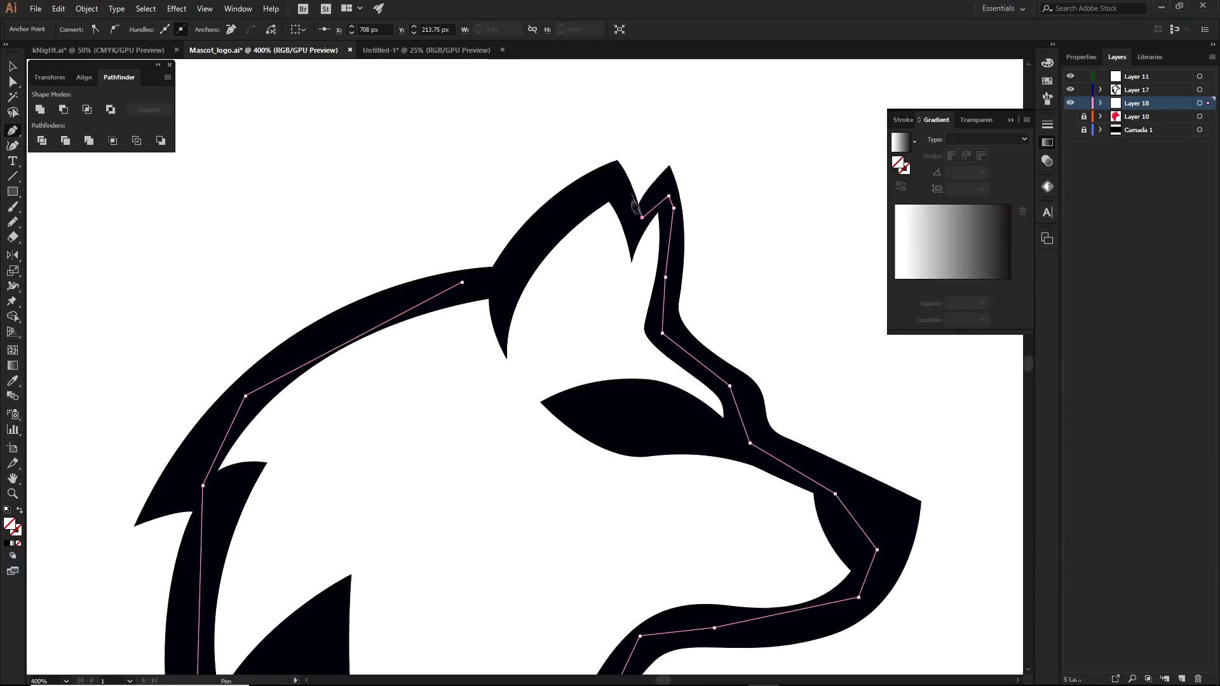
left_click(612, 192)
left_click(584, 192)
left_click(502, 281)
left_click(462, 281)
scroll(464, 294, "down", 2)
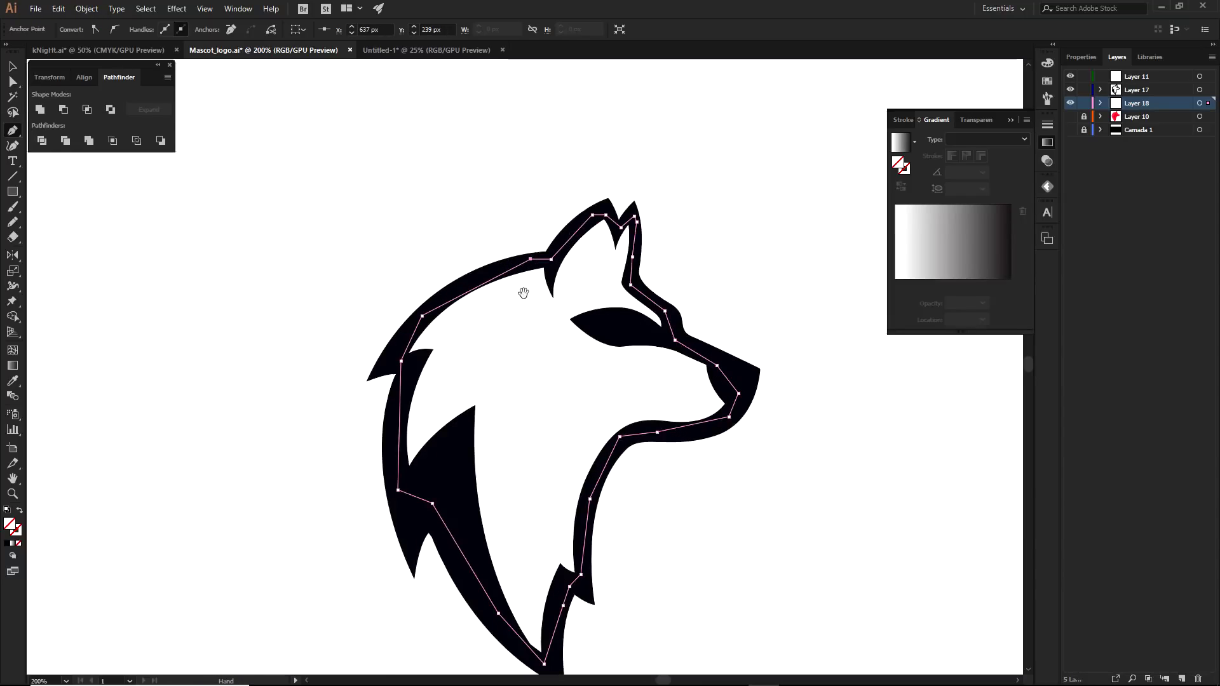
Fill the head's base shape with the orange-brown A86120
left_click(9, 544)
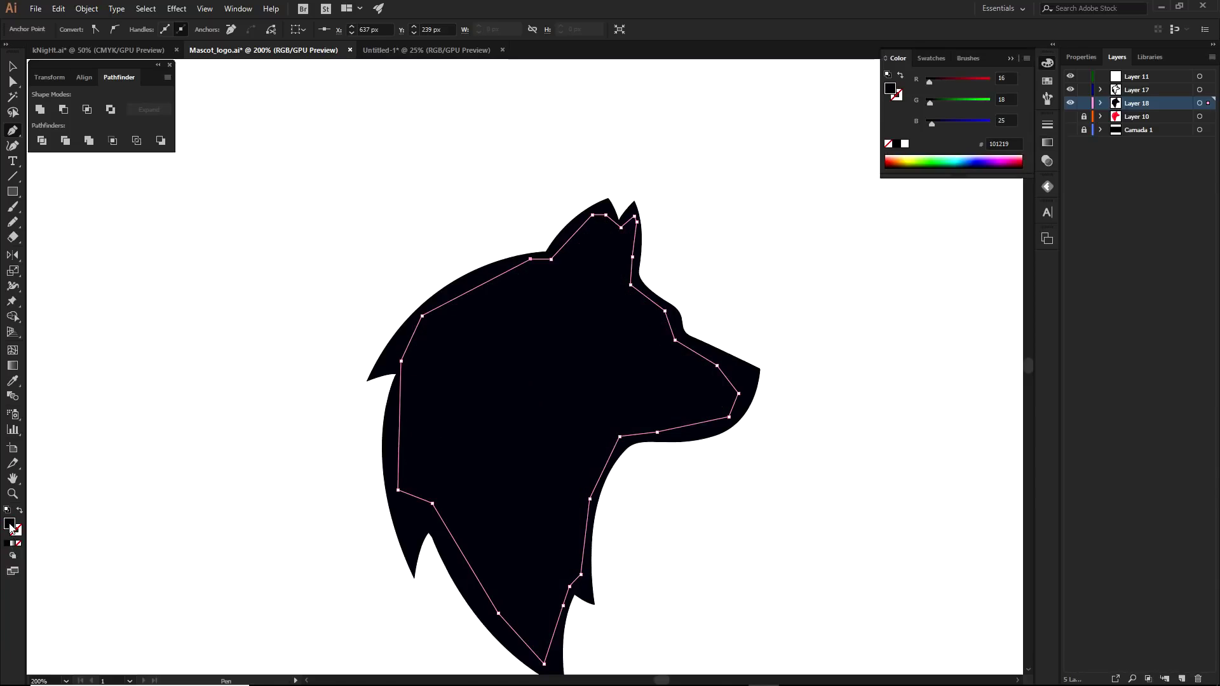
double_click(9, 524)
left_click(520, 449)
left_click(472, 353)
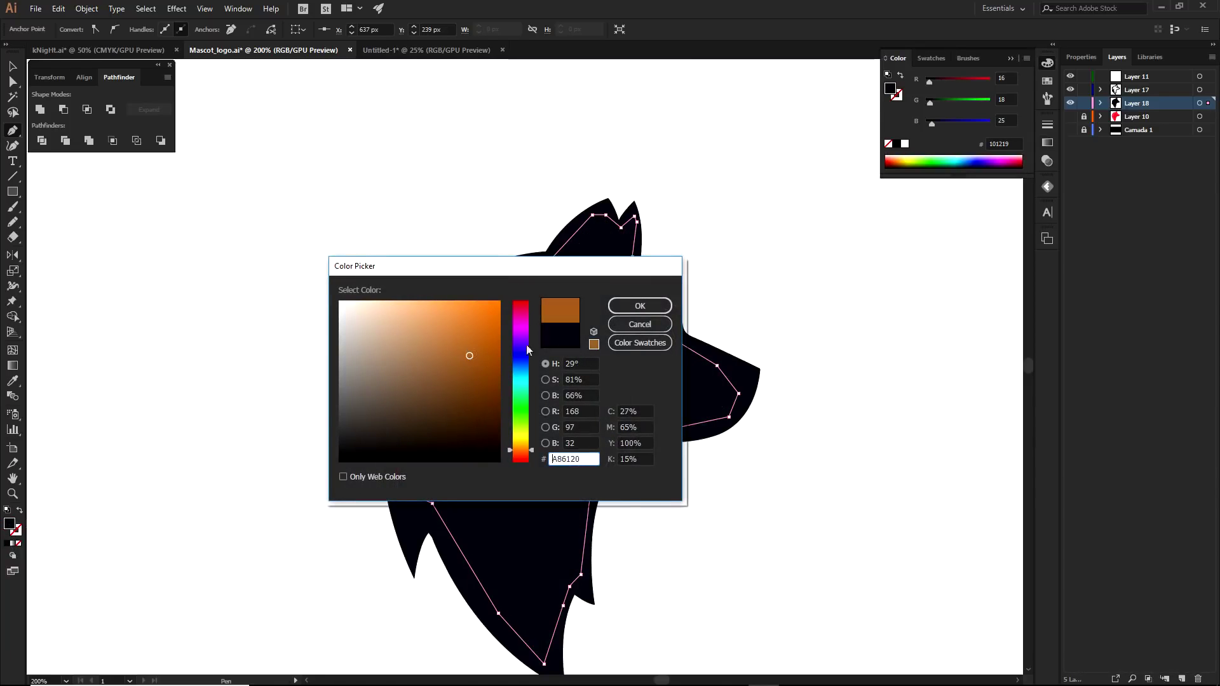
key("Return")
Set the base shape's fill to the light grey AFAFAF and deselect it
key("a")
left_click_drag(521, 445, 599, 402)
double_click(10, 523)
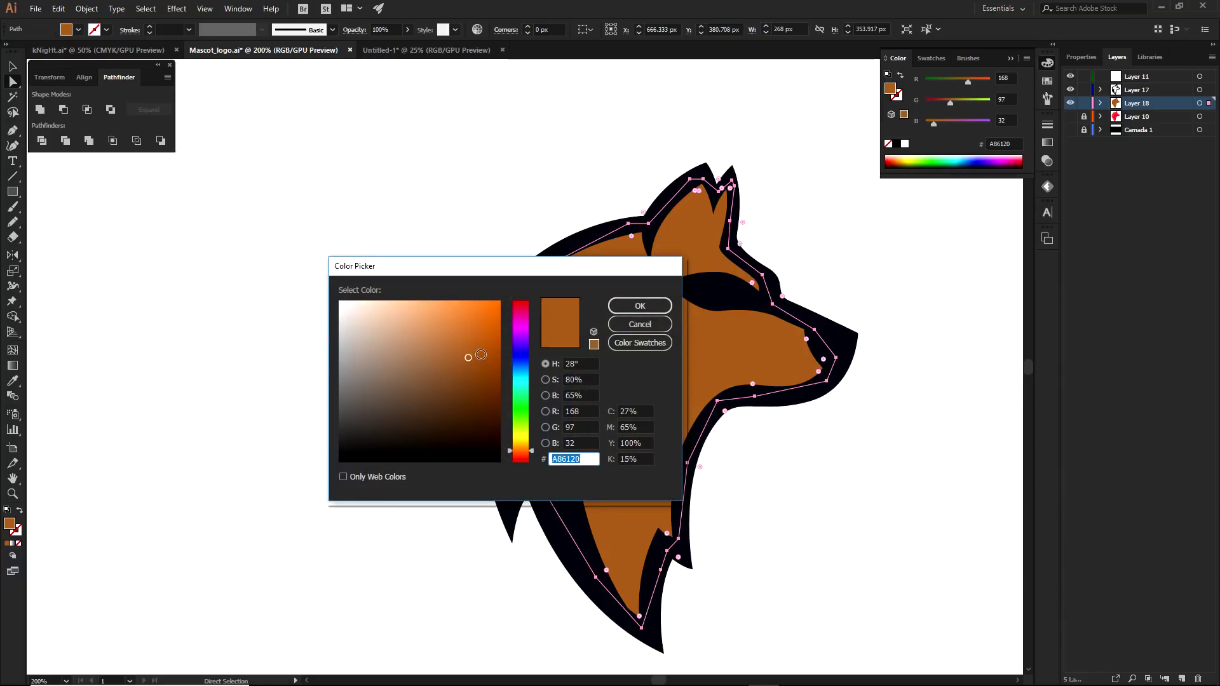
left_click(344, 350)
left_click(629, 306)
key("ctrl+shift+a")
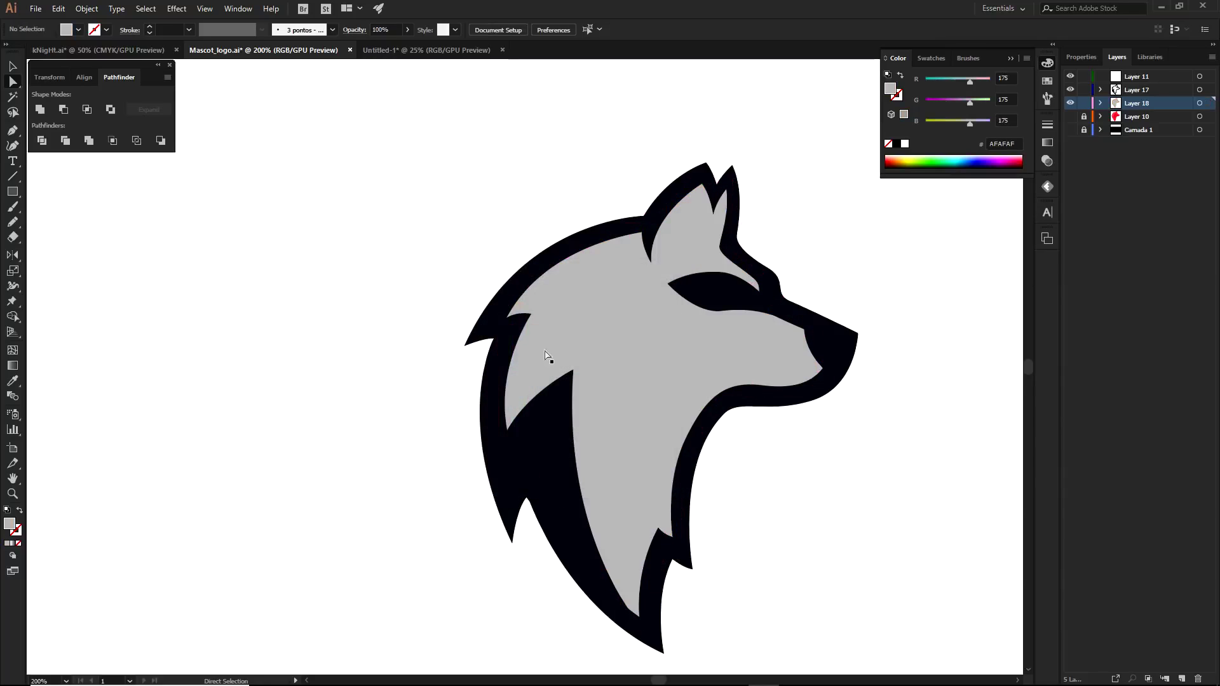
Isolate the red wolf head on Layer 10 for comparison, and show the layers above it again
scroll(550, 356, "right", 2)
scroll(635, 356, "down", 2)
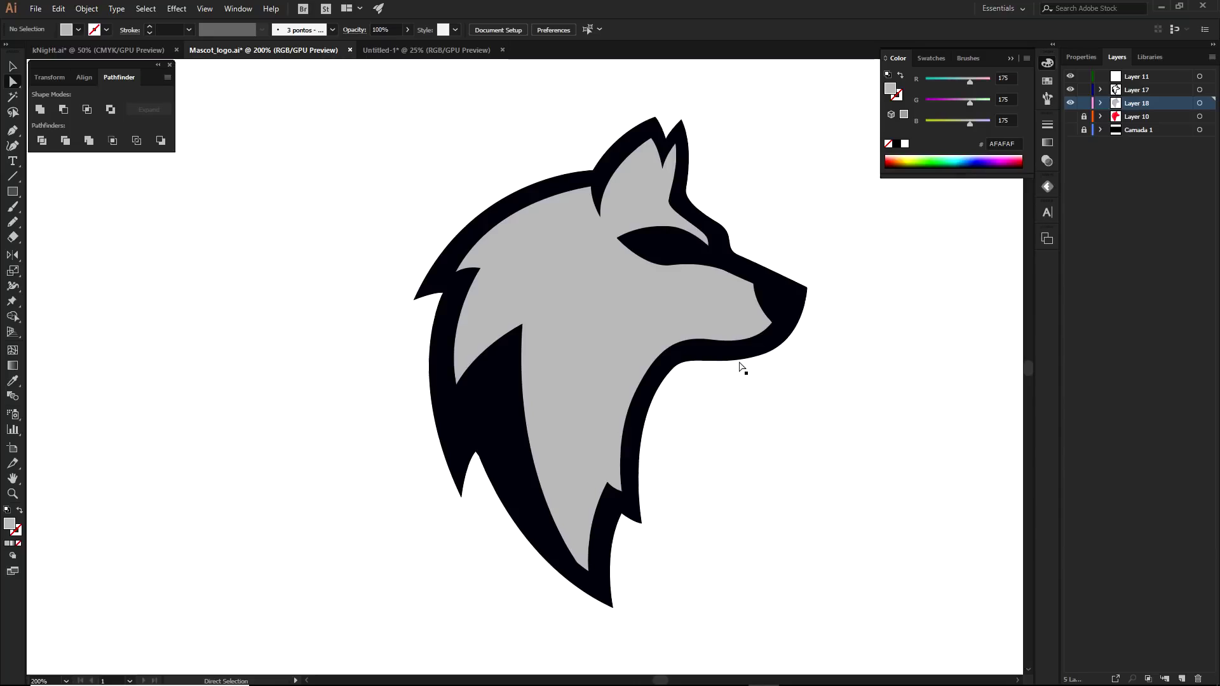
left_click(1069, 115, "alt")
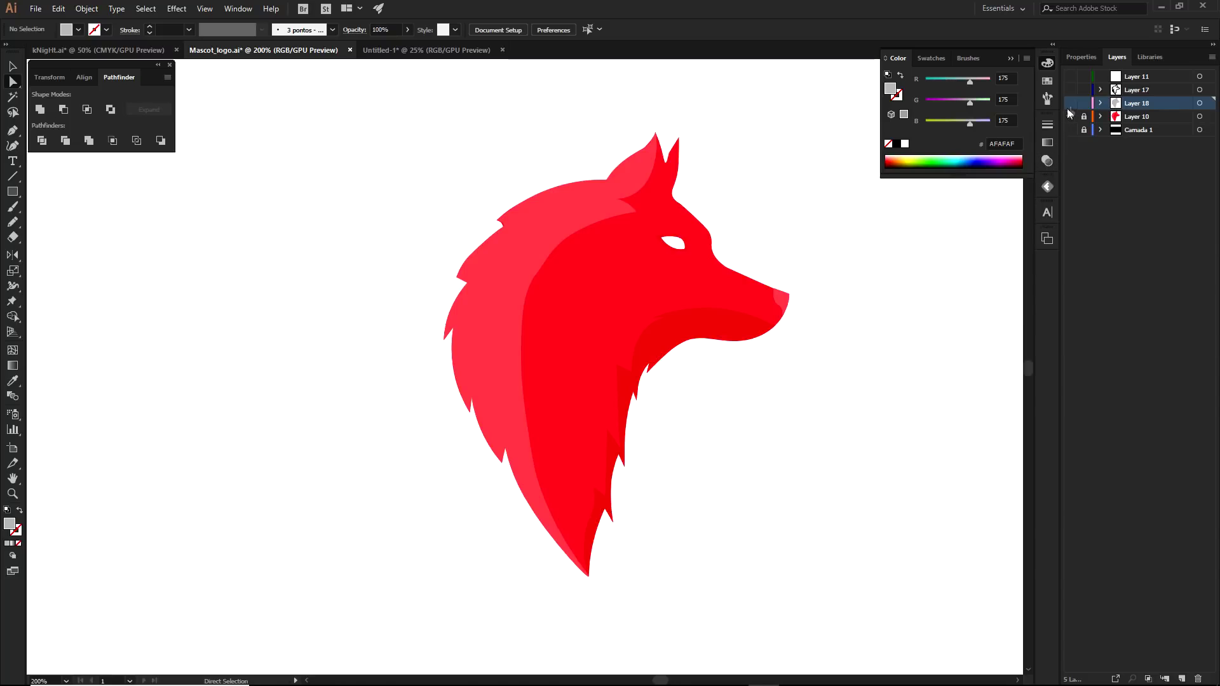
left_click_drag(1070, 78, 1070, 90)
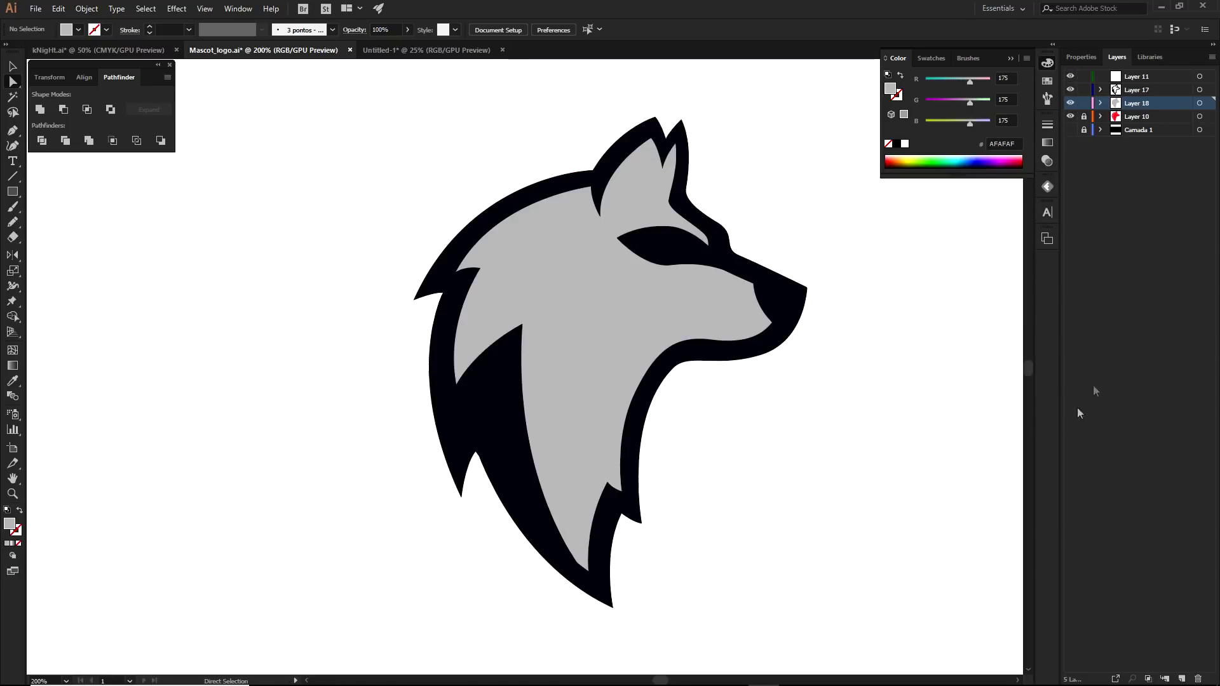
Add a layer above Layer 18 and start a curved mane-shadow path from the mane's lower tip up to a jagged fur notch
left_click(1181, 677)
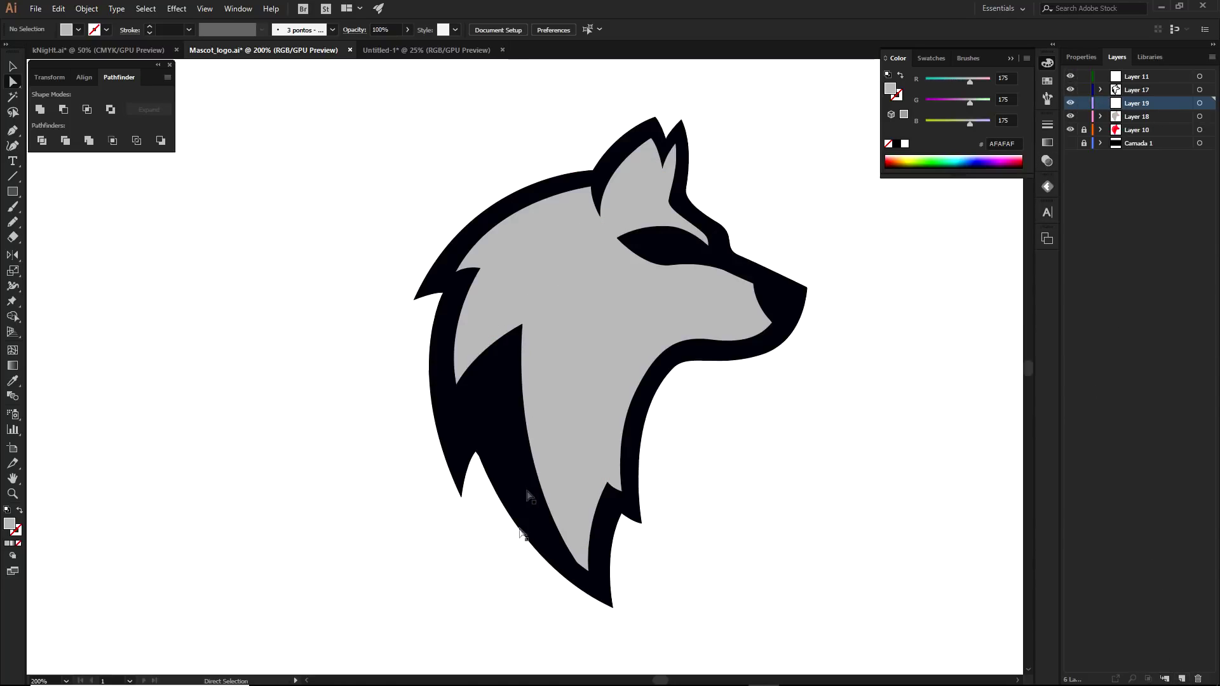
key("p")
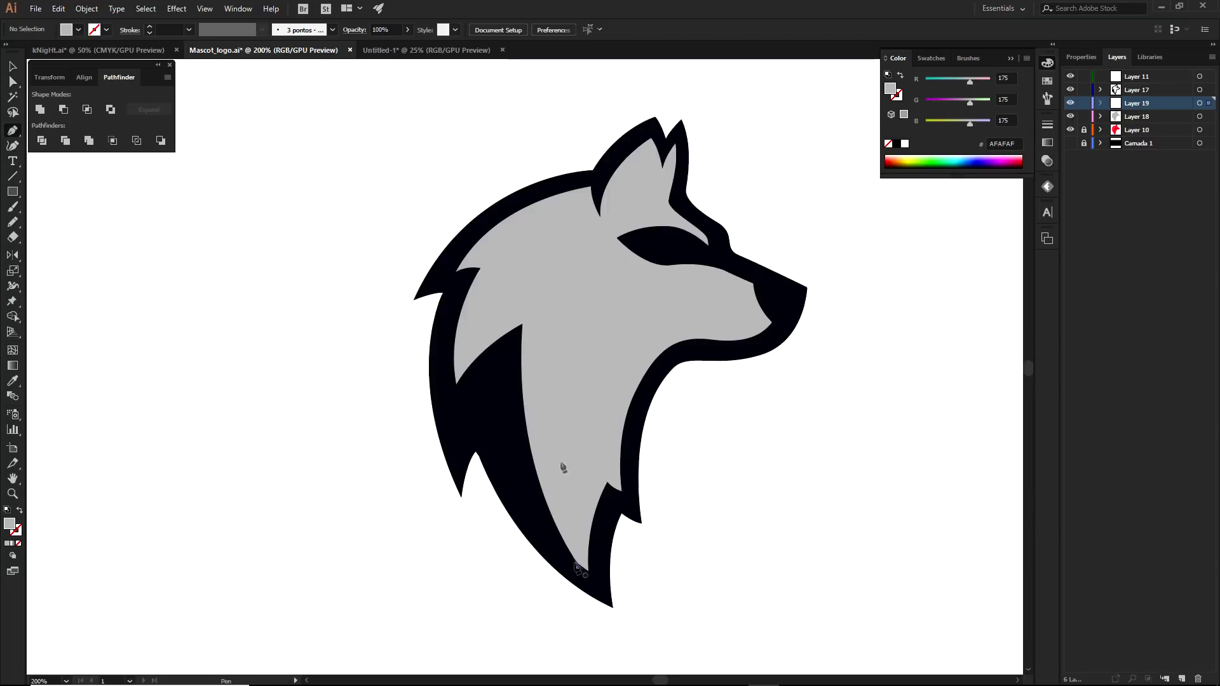
left_click(578, 567)
left_click_drag(571, 259, 653, 92)
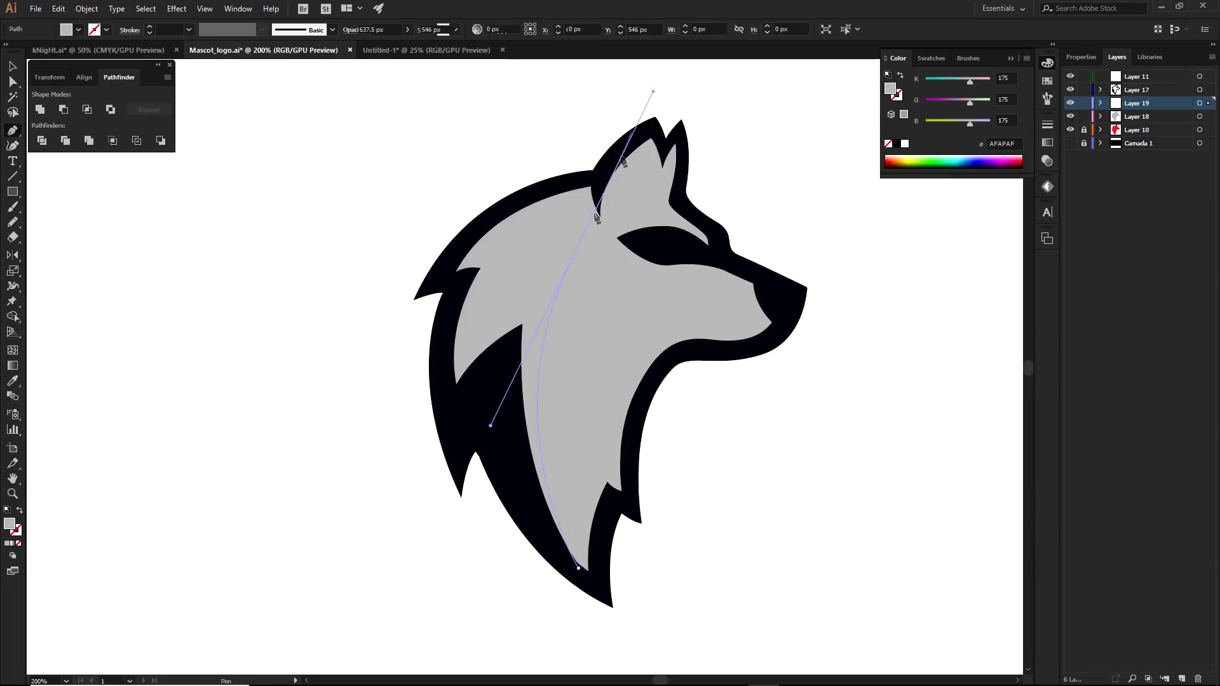
left_click(571, 259)
mouse_move(504, 294)
left_mouse_down()
mouse_move(493, 310)
mouse_move(501, 298)
left_mouse_up()
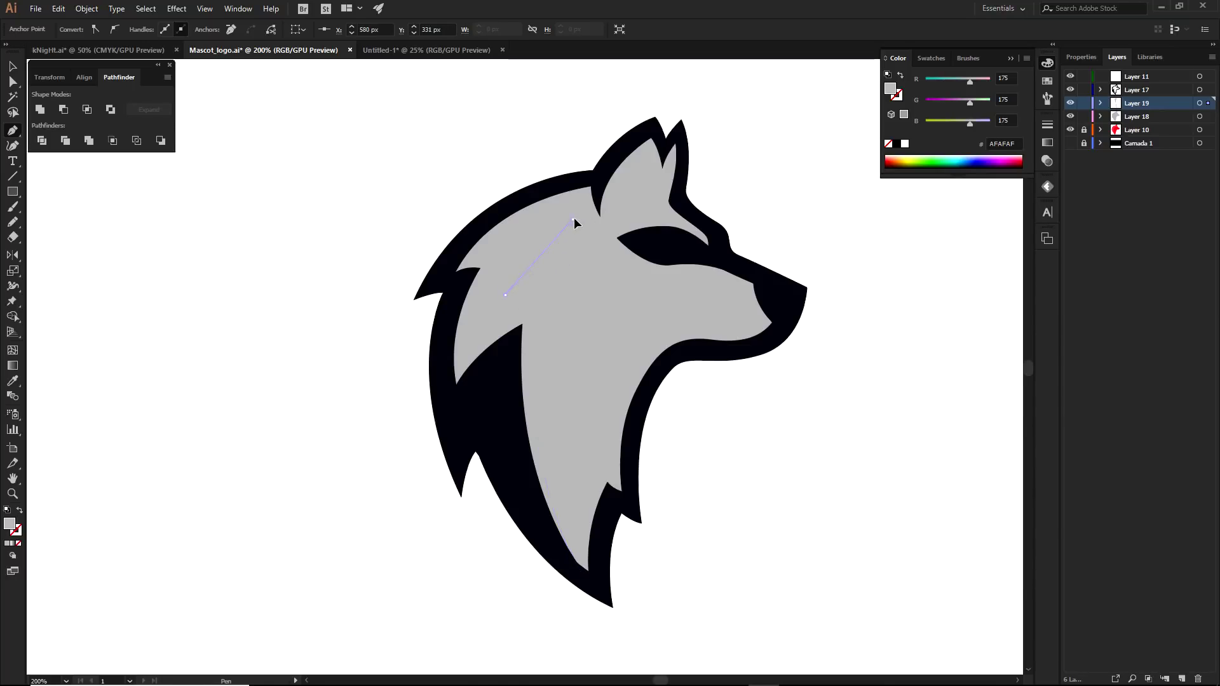
left_click_drag(629, 198, 630, 195)
Shape the shadow path's upper peak behind the ear and curve it across to the point of the ear's dark crescent
scroll(583, 209, "up", 2)
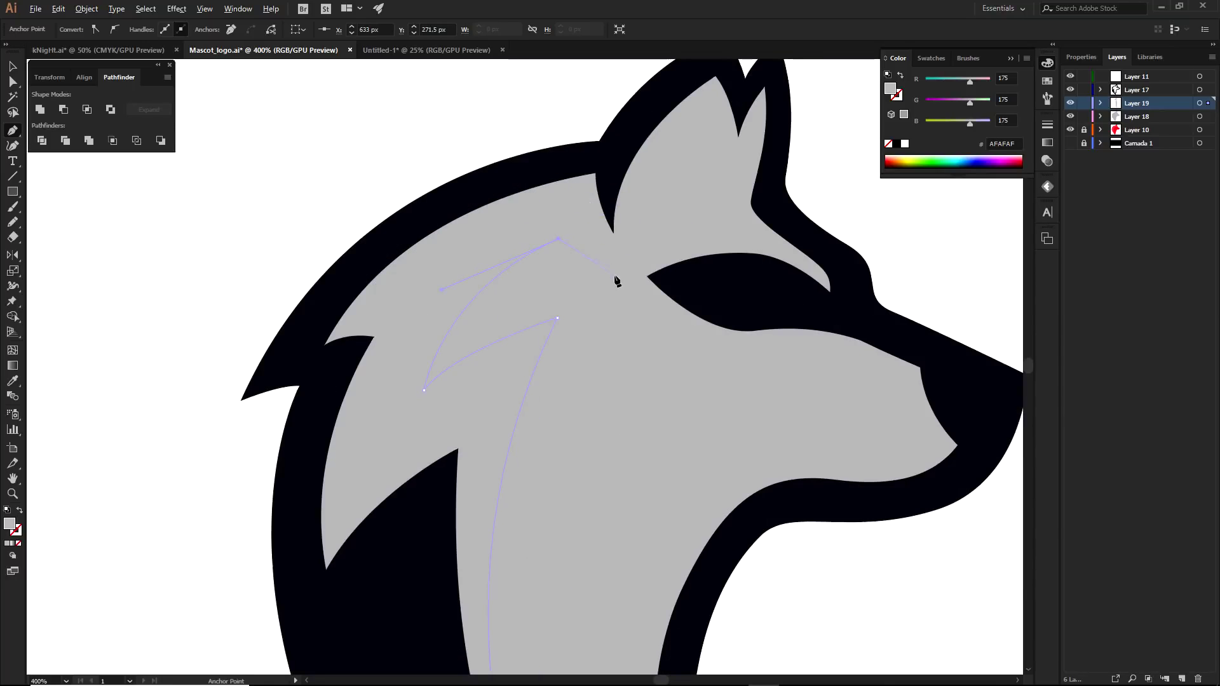
left_click_drag(558, 242, 557, 213)
left_click_drag(648, 243, 651, 237)
scroll(612, 230, "up", 3)
scroll(608, 243, "down", 3)
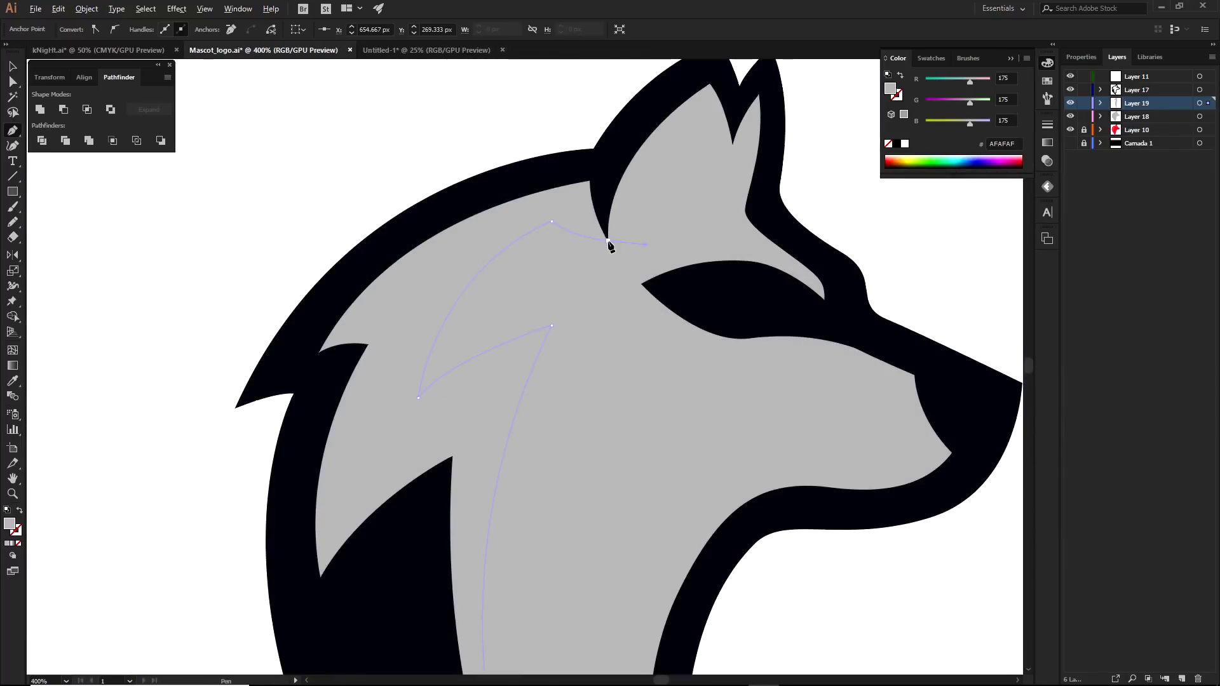
Undo the anchor at the crescent's point and place it again slightly inside the dark tip
scroll(607, 245, "up", 3)
scroll(633, 277, "up", 10)
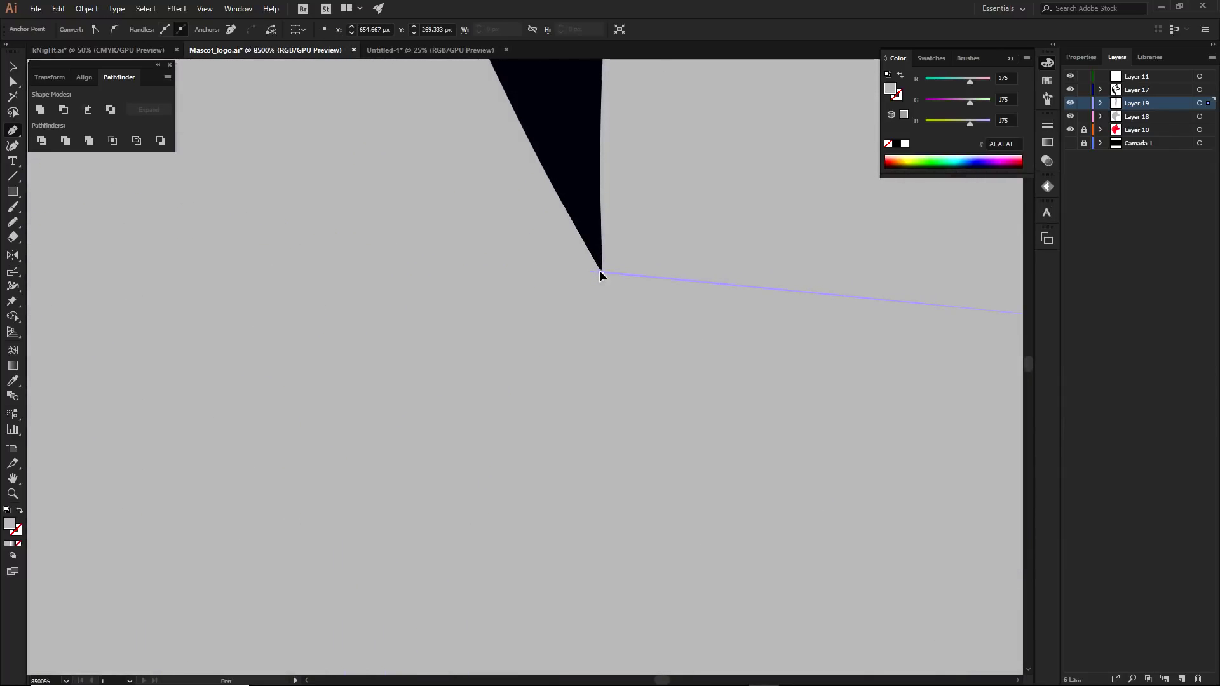
scroll(569, 273, "down", 1)
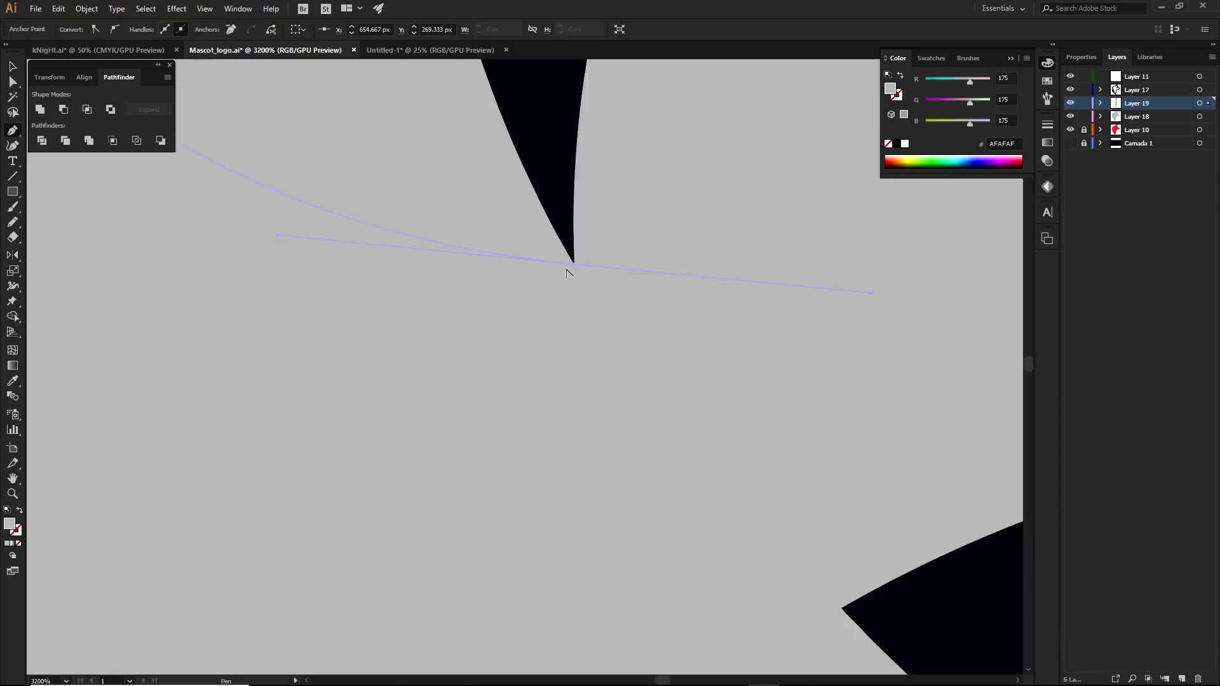
scroll(574, 202, "up", 1)
left_click(563, 193)
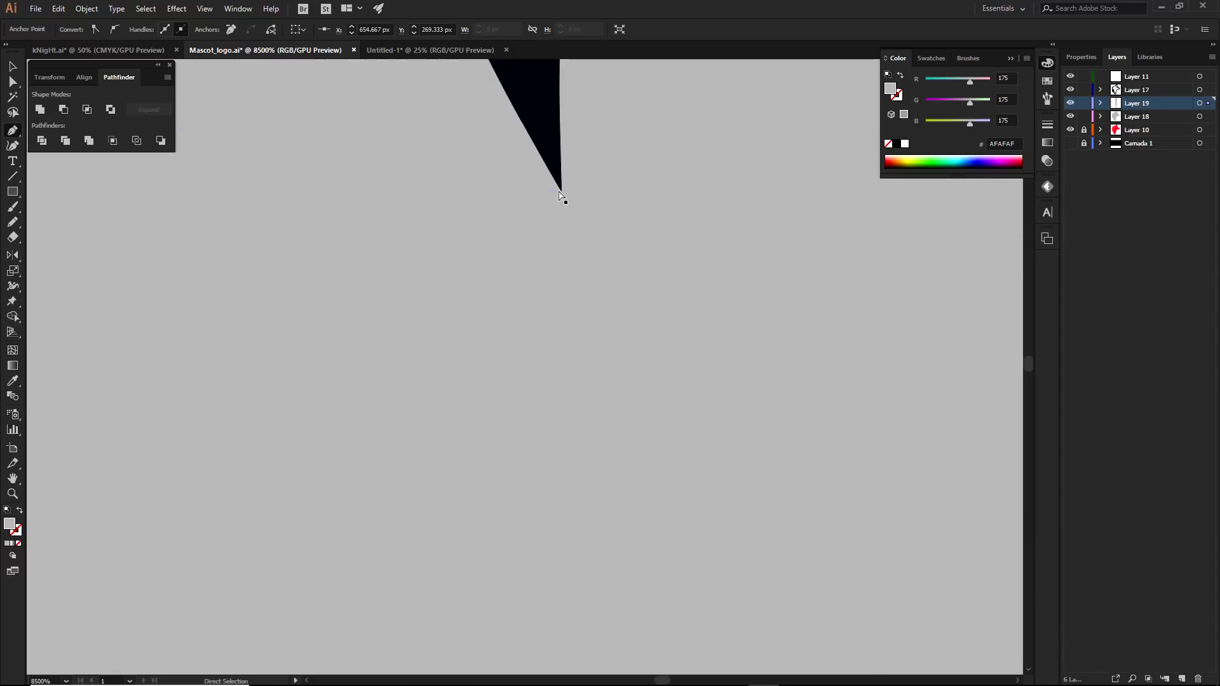
left_click_drag(555, 172, 592, 183)
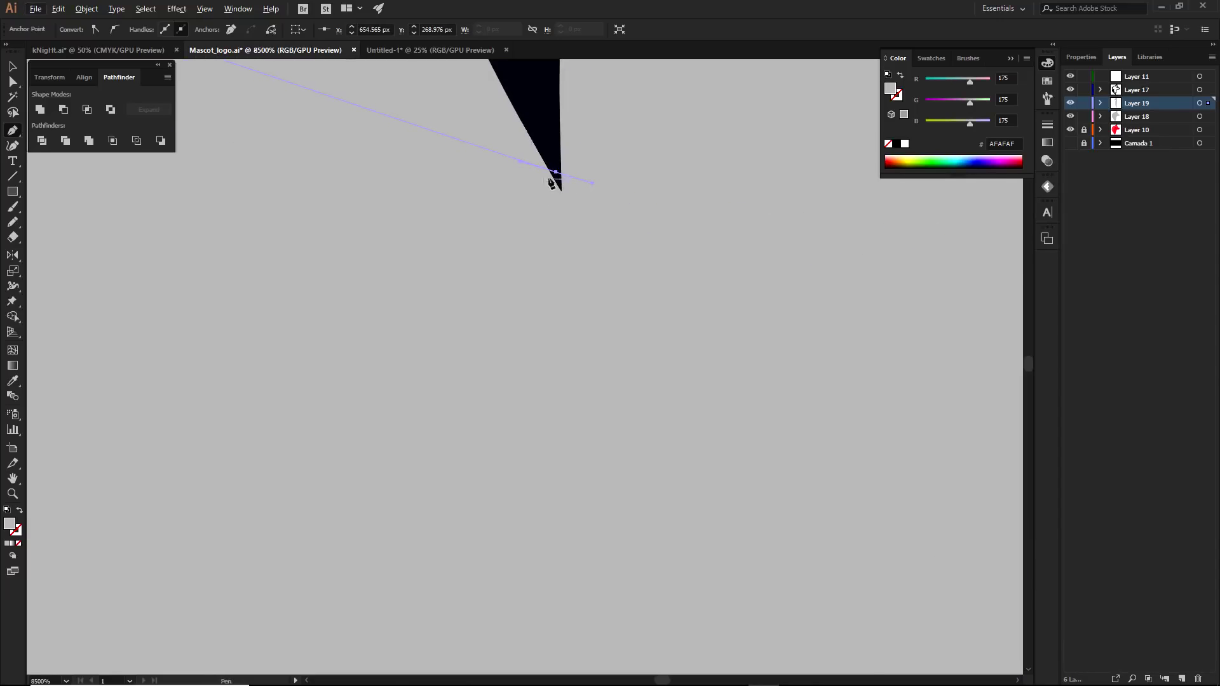
scroll(432, 185, "down", 2)
left_click_drag(520, 163, 646, 406)
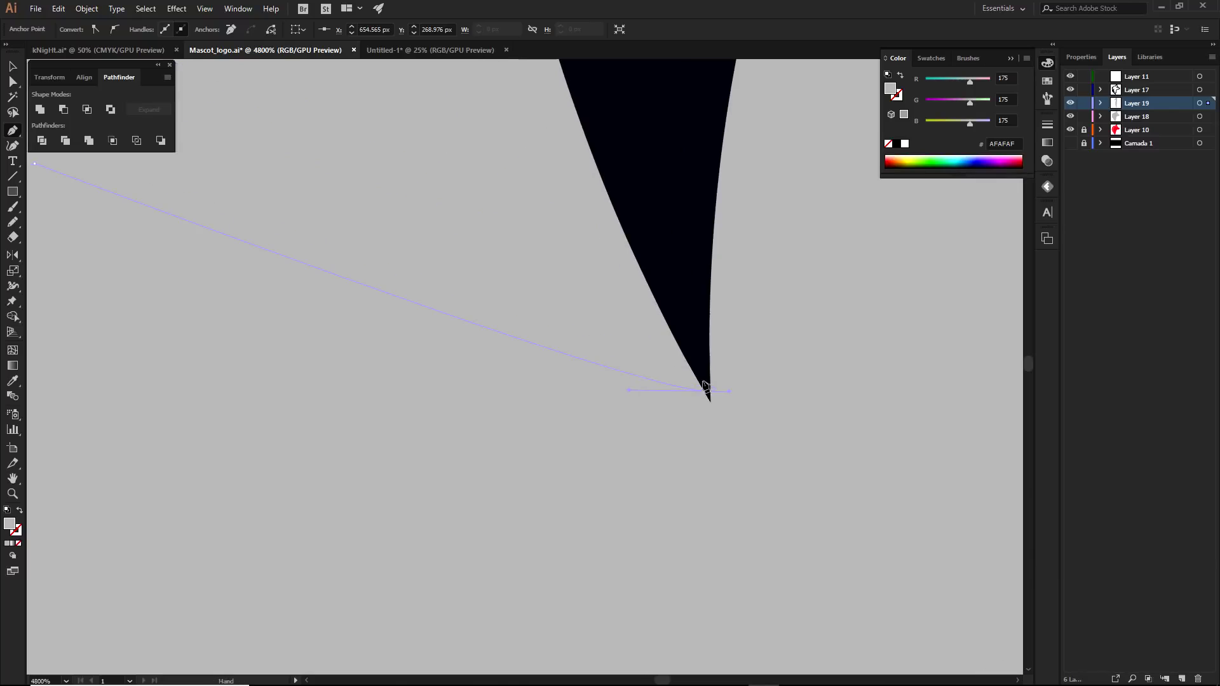
Route the shadow path through the dark outline around the mane's back and close it at the mane's lower tip
scroll(705, 392, "down", 4)
left_click_drag(669, 251, 666, 164)
scroll(605, 281, "down", 5)
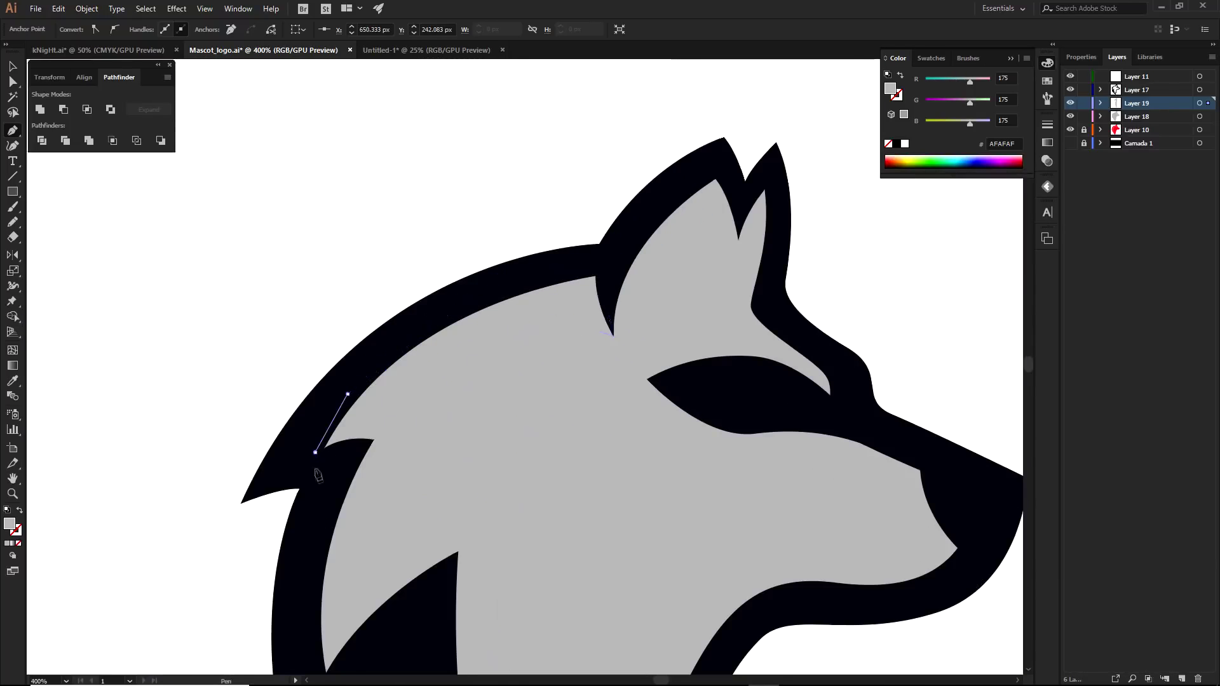
scroll(329, 488, "up", 3)
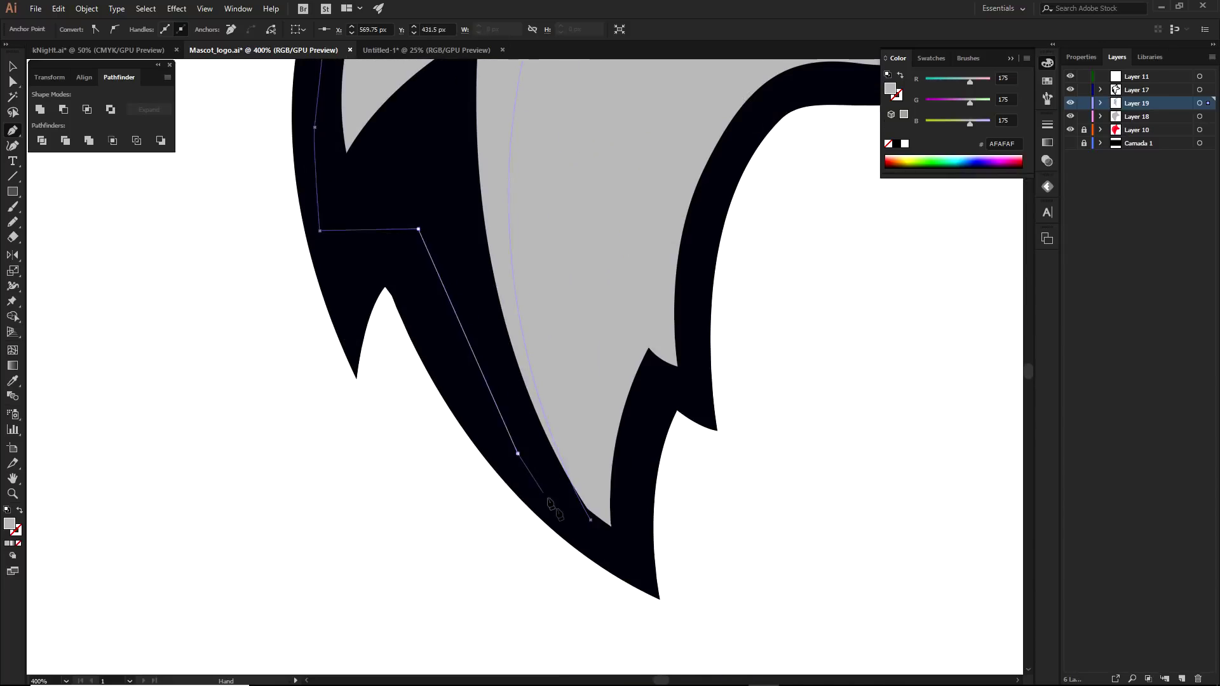
left_click(590, 520)
Fill the mane shadow with the dark grey 6D6D6D and deselect it
double_click(10, 523)
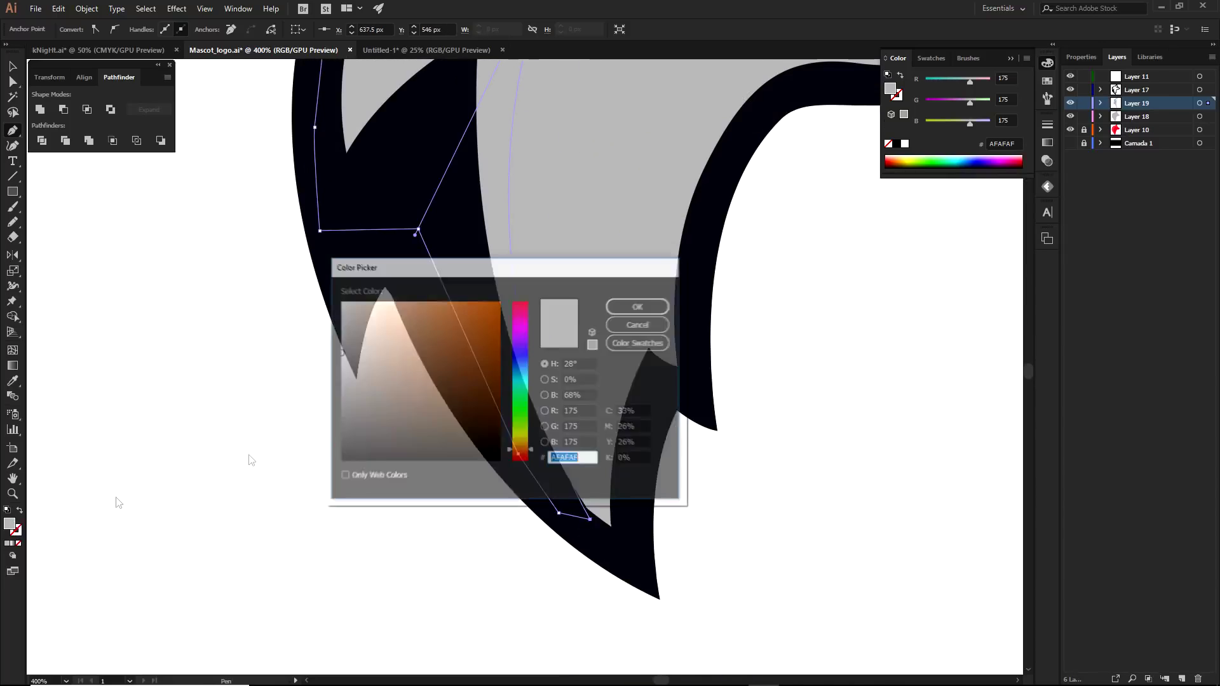
left_click(339, 394)
left_click(639, 306)
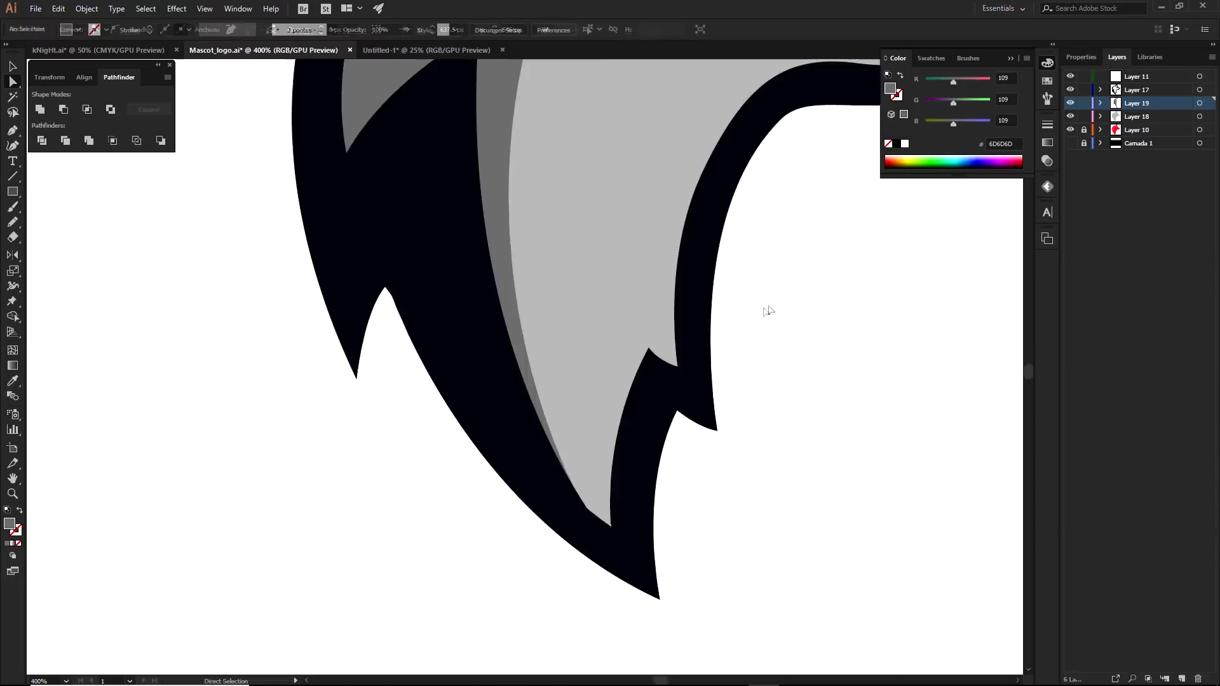
scroll(679, 468, "down", 3)
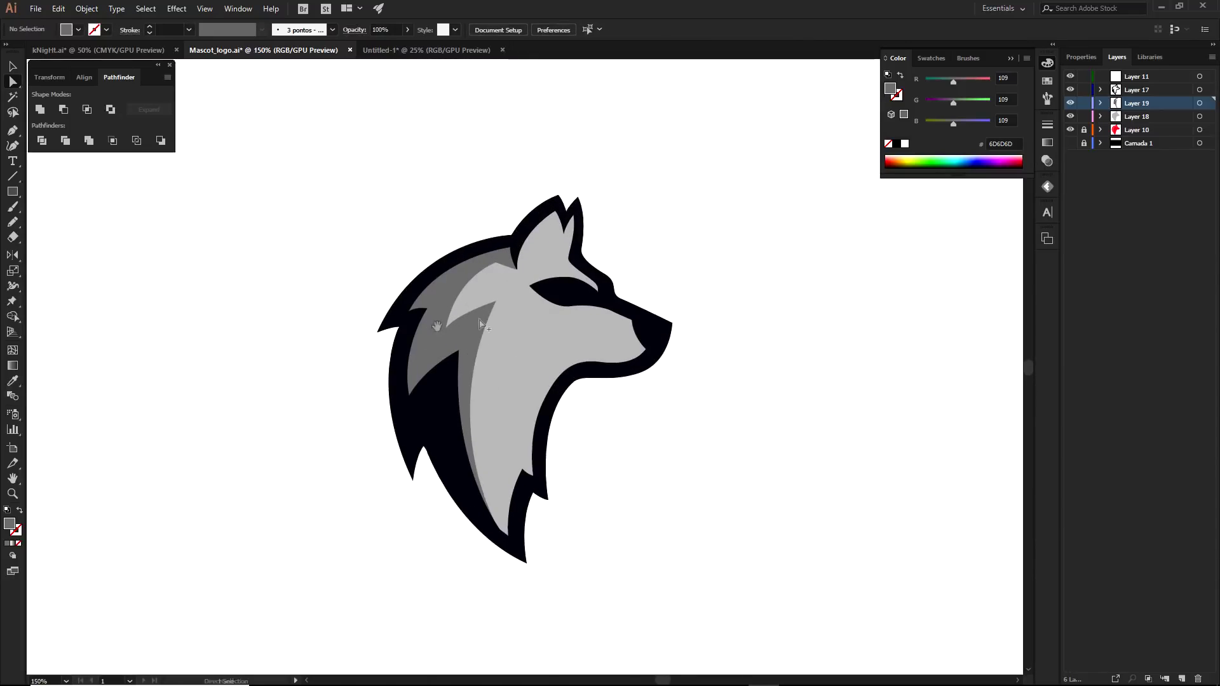
Draw a closed, slanted eye shape with a curved lower edge inside the dark eye patch using the Pen tool
scroll(537, 298, "up", 2)
key("p")
scroll(565, 295, "up", 2)
left_click(548, 282)
key("ctrl+z")
left_click(541, 270)
left_click(560, 301)
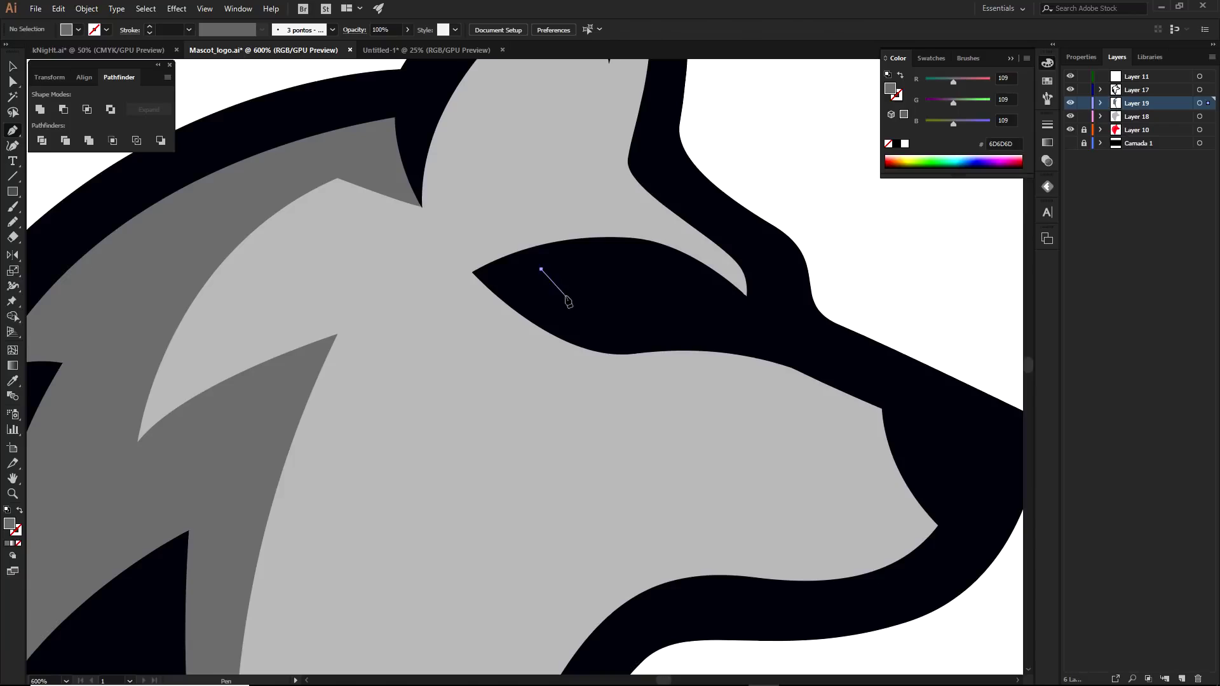
left_click_drag(625, 333, 705, 329)
left_click(678, 327)
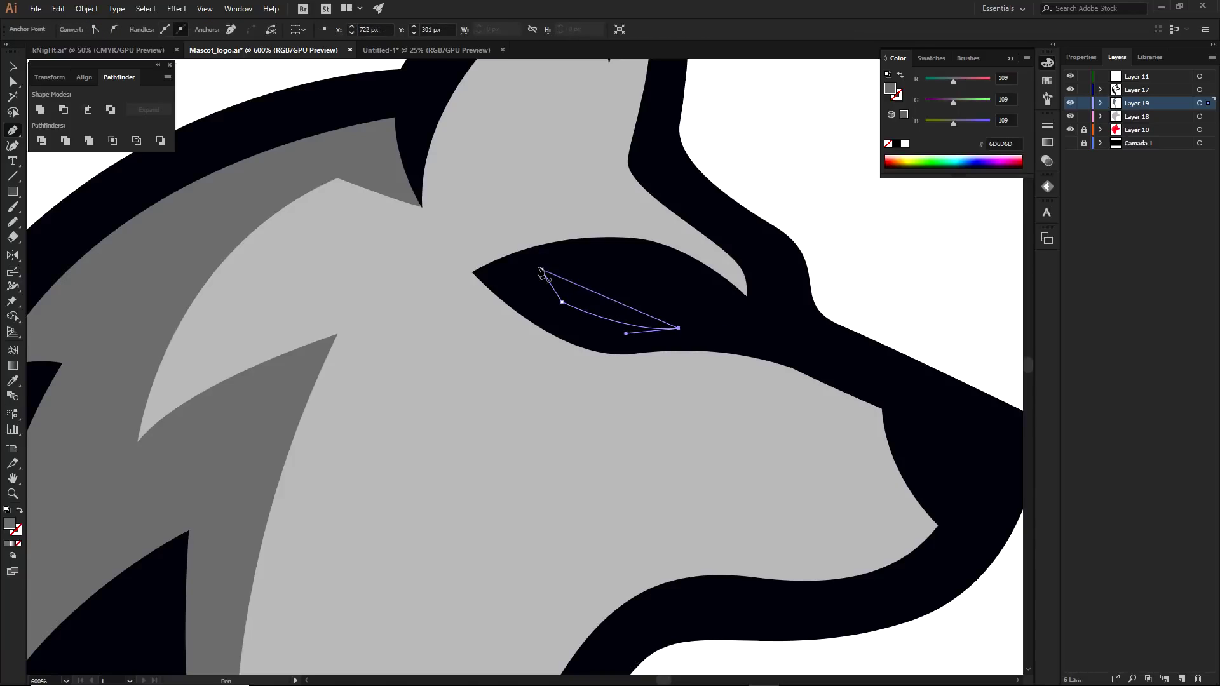
left_click_drag(541, 270, 517, 267)
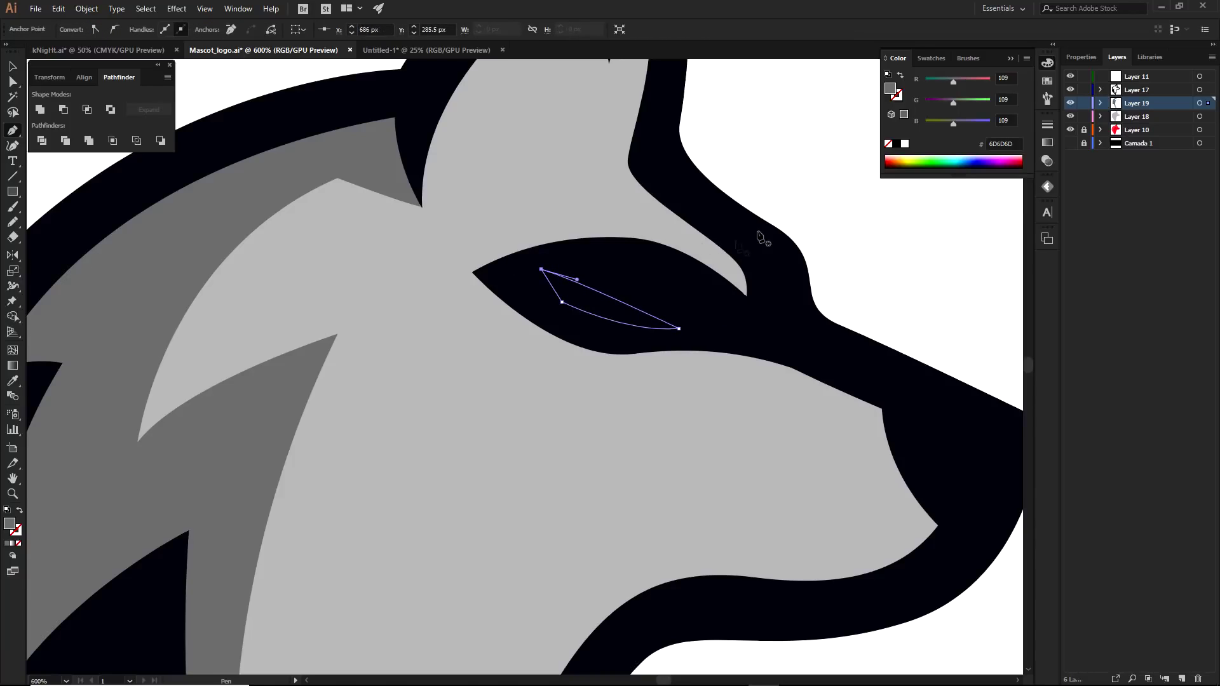
Give the eye shape the white background colour FFFFFF, move its path to Layer 11 and deselect it
key("i")
left_click(803, 235)
left_click(1100, 102)
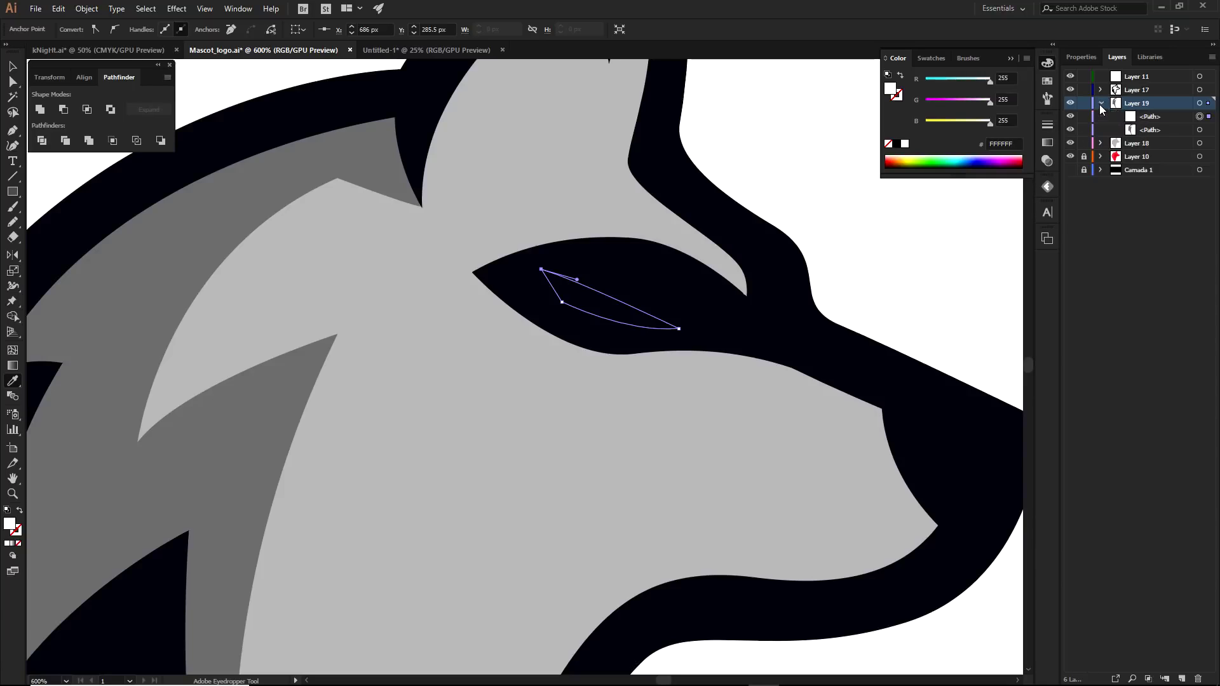
left_click(1151, 121)
left_click_drag(1151, 121, 1143, 79)
key("a")
left_click(835, 180)
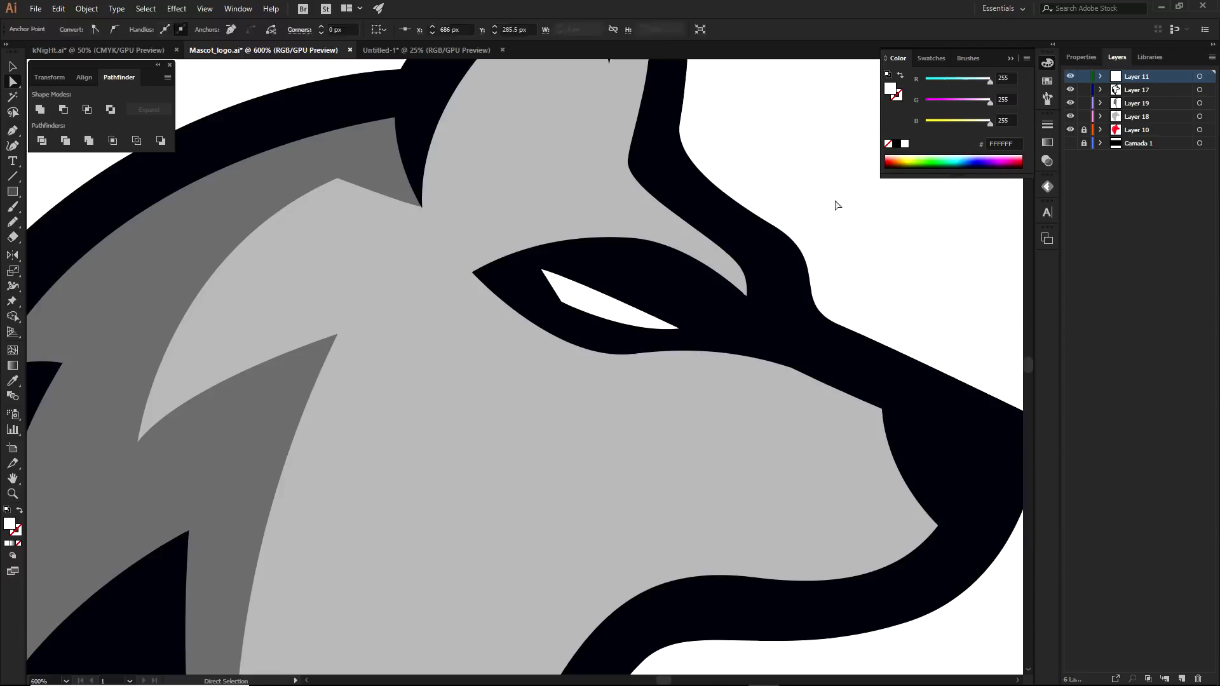
left_click(629, 318)
scroll(794, 254, "down", 1)
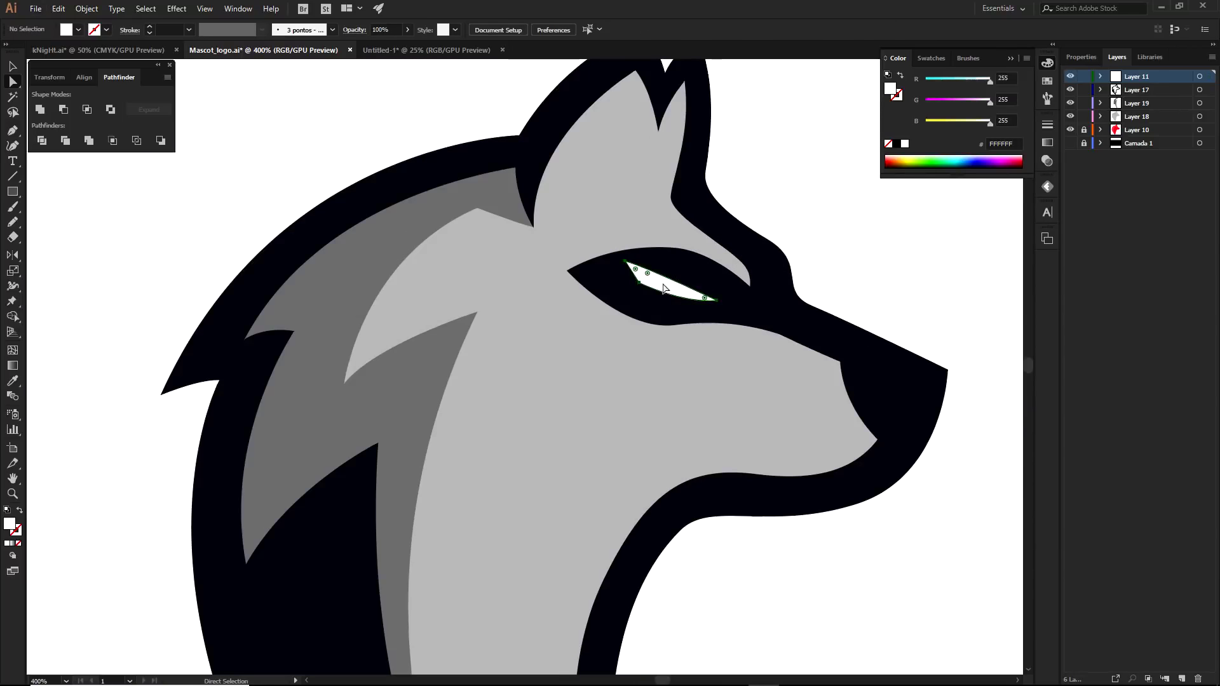
left_click_drag(722, 257, 717, 253)
left_click_drag(667, 283, 663, 283)
left_click(830, 253)
scroll(831, 253, "down", 5)
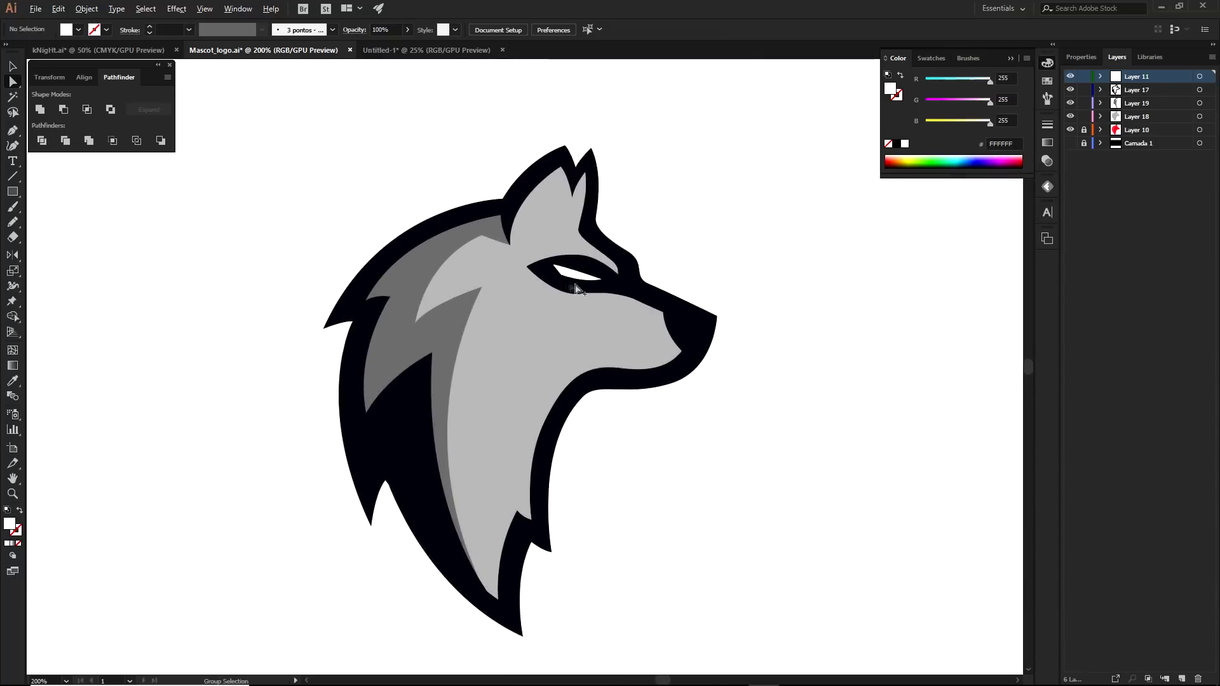
scroll(583, 307, "up", 2)
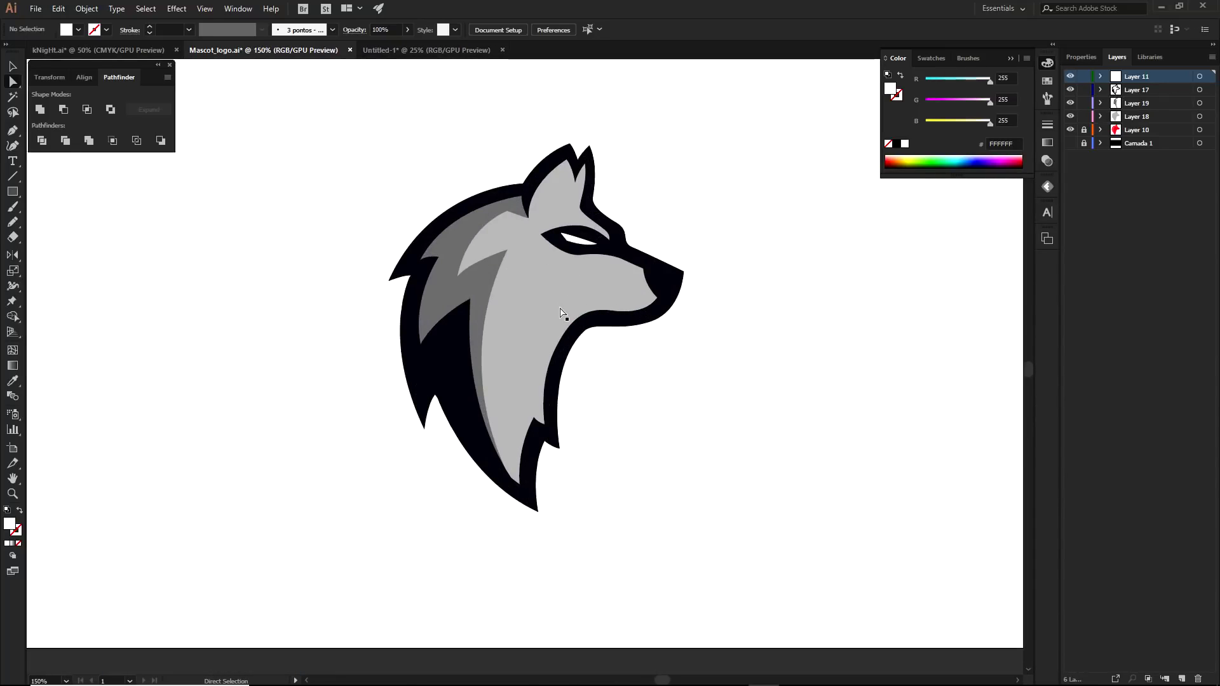
Create a new layer above Layer 19 and, using the Pen tool, draw a curve from the muzzle along the jaw to the neck's lower tip
left_click(1134, 103)
left_click(1183, 676)
key("p")
scroll(600, 314, "up", 1)
left_click(681, 294)
left_click_drag(539, 297, 465, 287)
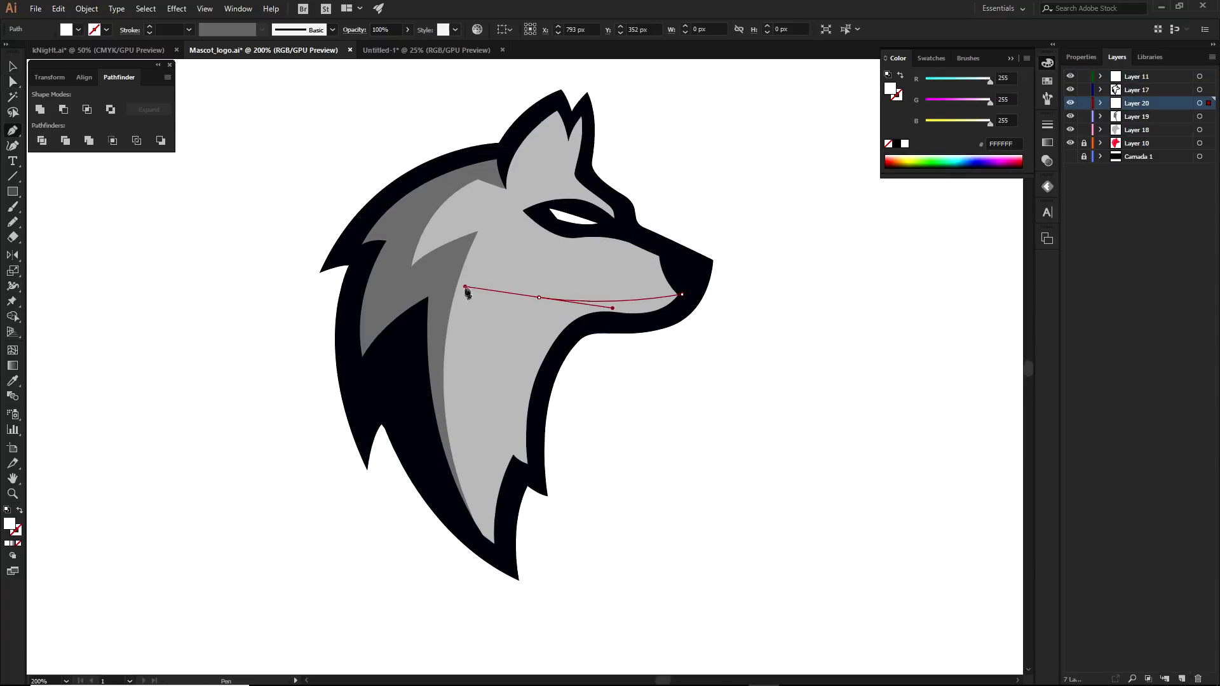
left_click_drag(497, 528, 578, 426)
Route the white shape's path up through the dark outline along the neck and jaw to the muzzle and deselect it
left_click(522, 471)
left_click(533, 474)
left_click(545, 369)
left_click(589, 323)
left_click(628, 321)
left_click(663, 320)
left_click_drag(687, 302, 707, 302)
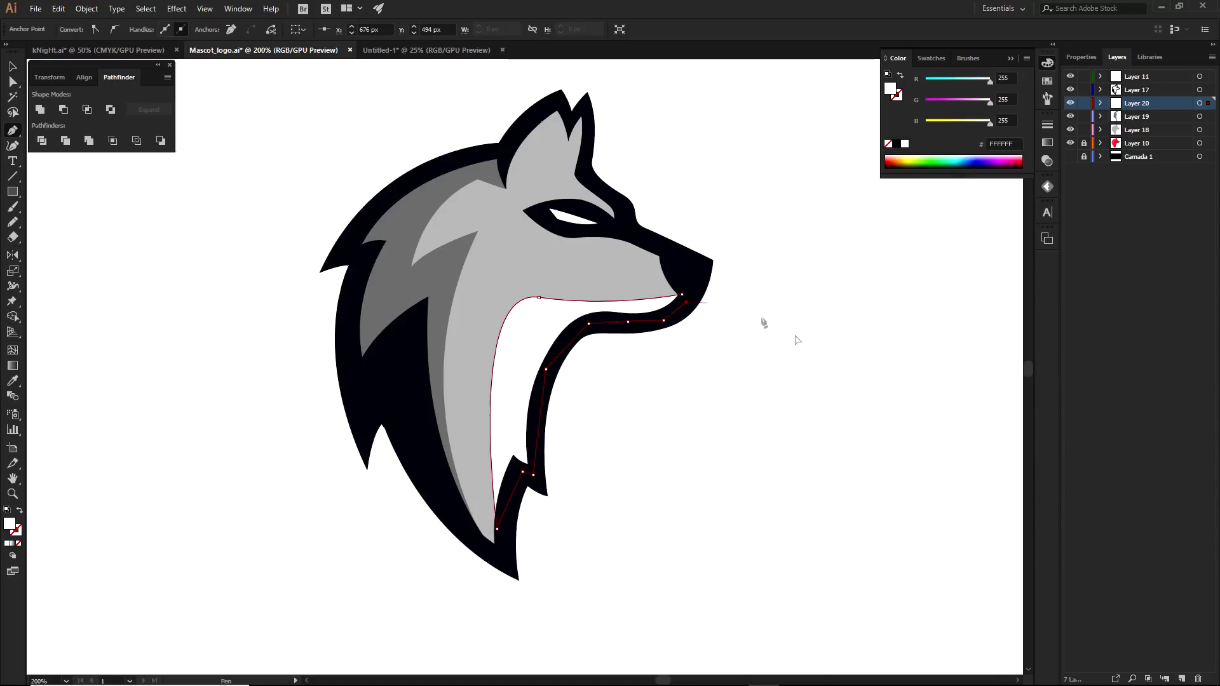
left_click(797, 340, "ctrl")
Move the whole finished wolf head to the right of the red reference wolf and deselect it
key("ctrl+minus")
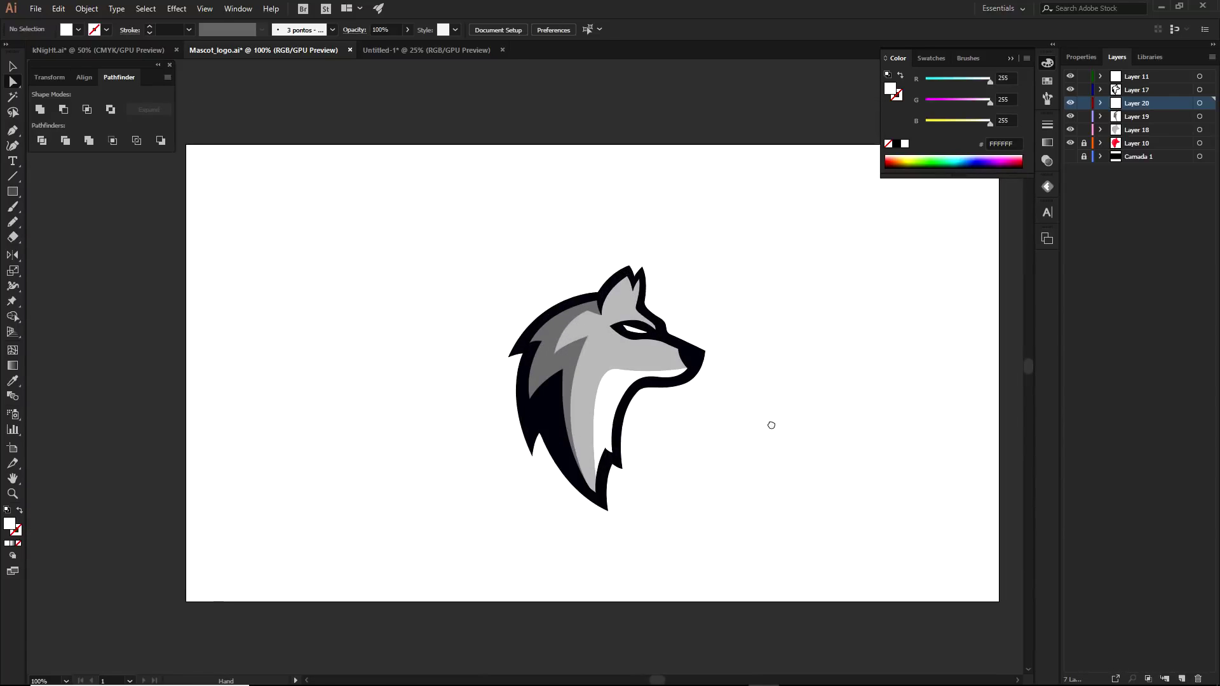
key("v")
left_click_drag(429, 253, 699, 521)
left_click_drag(599, 381, 799, 381)
left_click(694, 291)
scroll(572, 311, "down", 1)
scroll(571, 311, "right", 2)
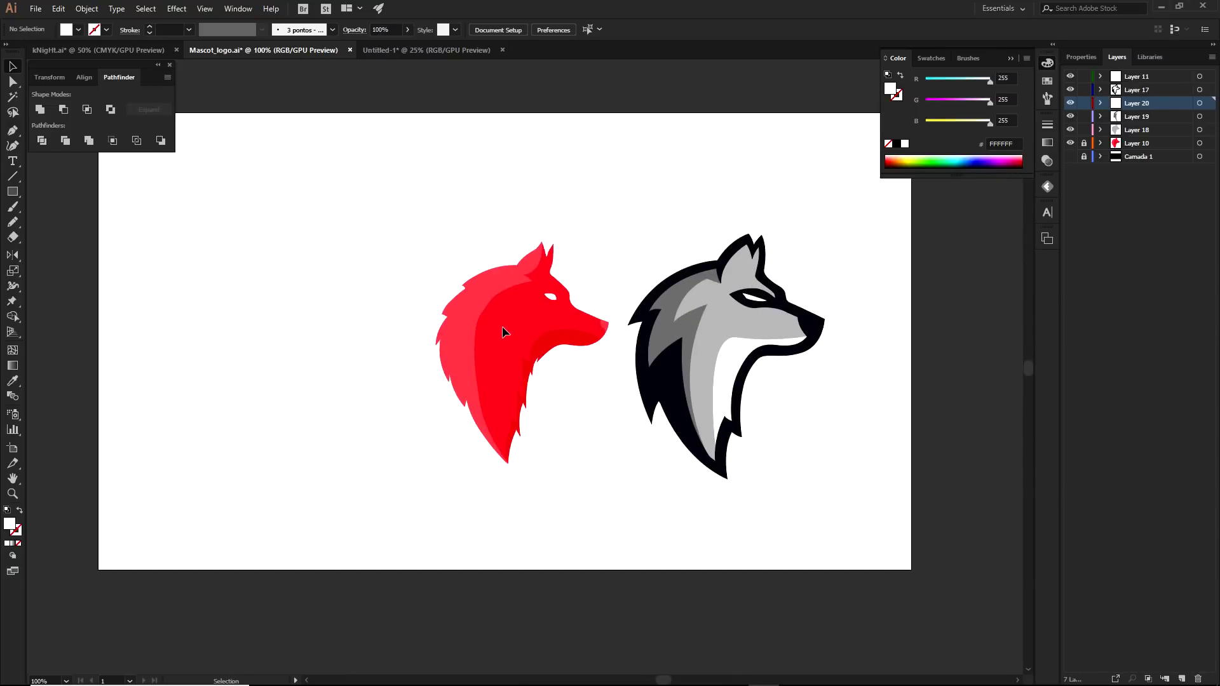
left_click_drag(662, 198, 816, 478)
left_click(816, 473)
left_click_drag(637, 208, 786, 484)
left_click(787, 485)
key("s")
left_click(673, 365)
Move the dark mane piece and the dark eye patch off the wolf one at a time, undoing each move
key("a")
left_click_drag(690, 375, 555, 476)
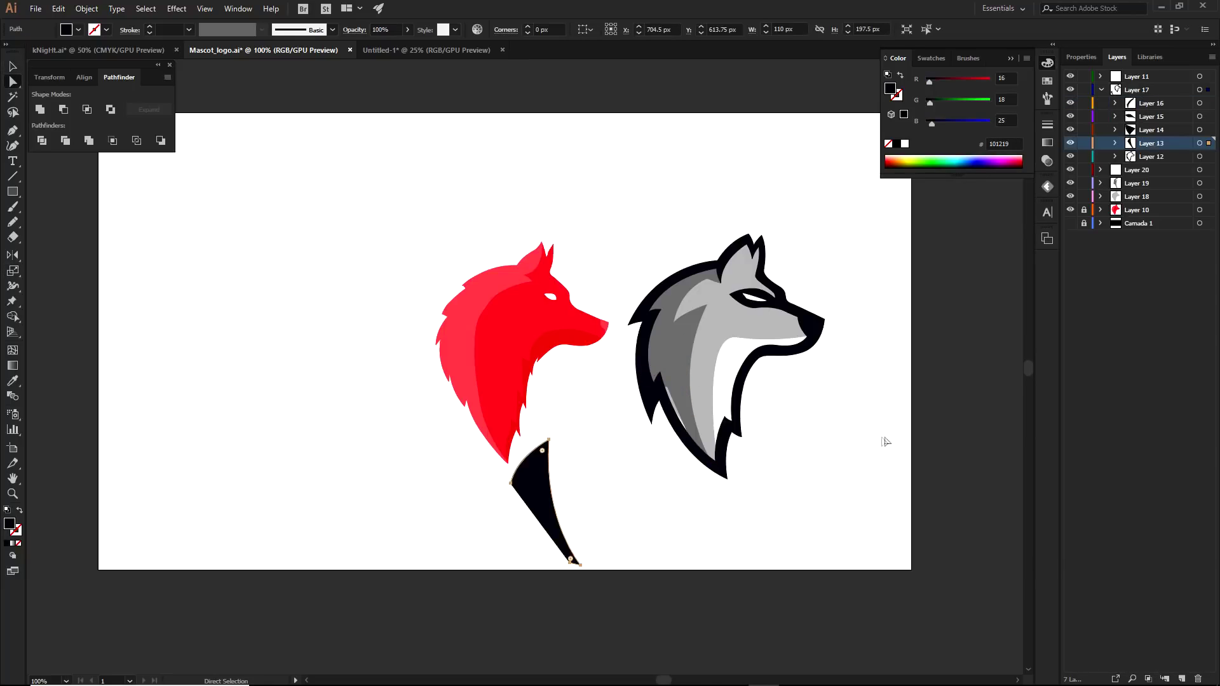
key("ctrl+z")
left_click(772, 449)
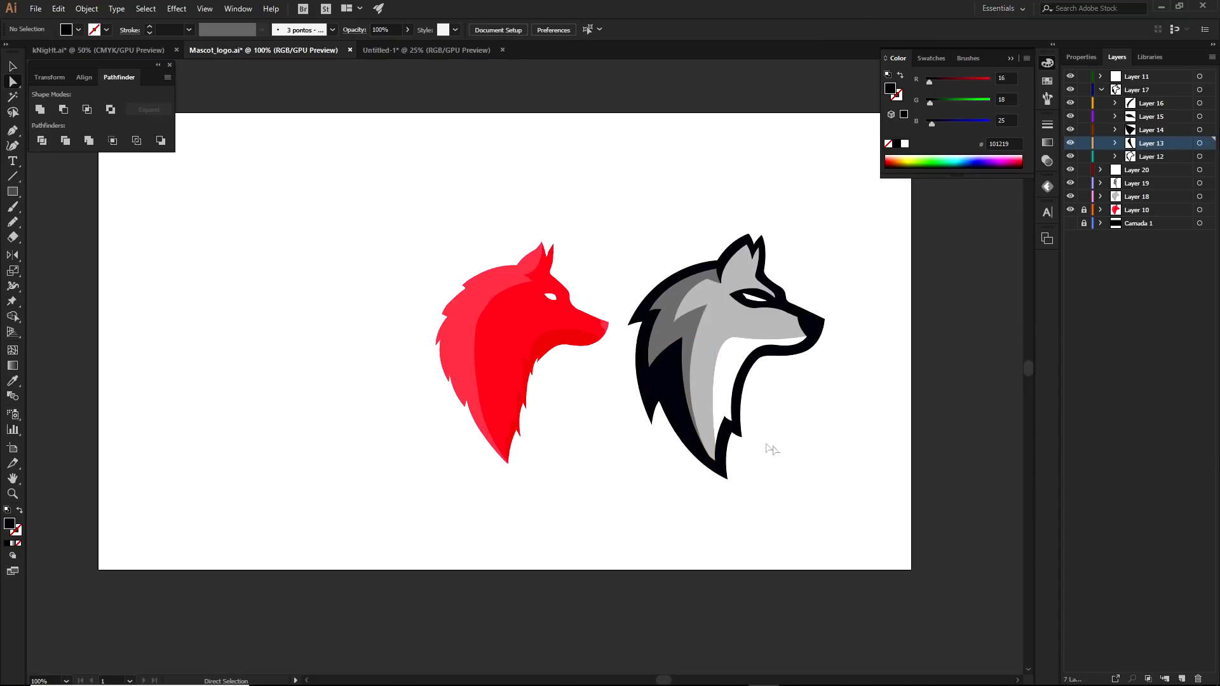
scroll(761, 292, "up", 2)
left_click_drag(769, 304, 836, 130)
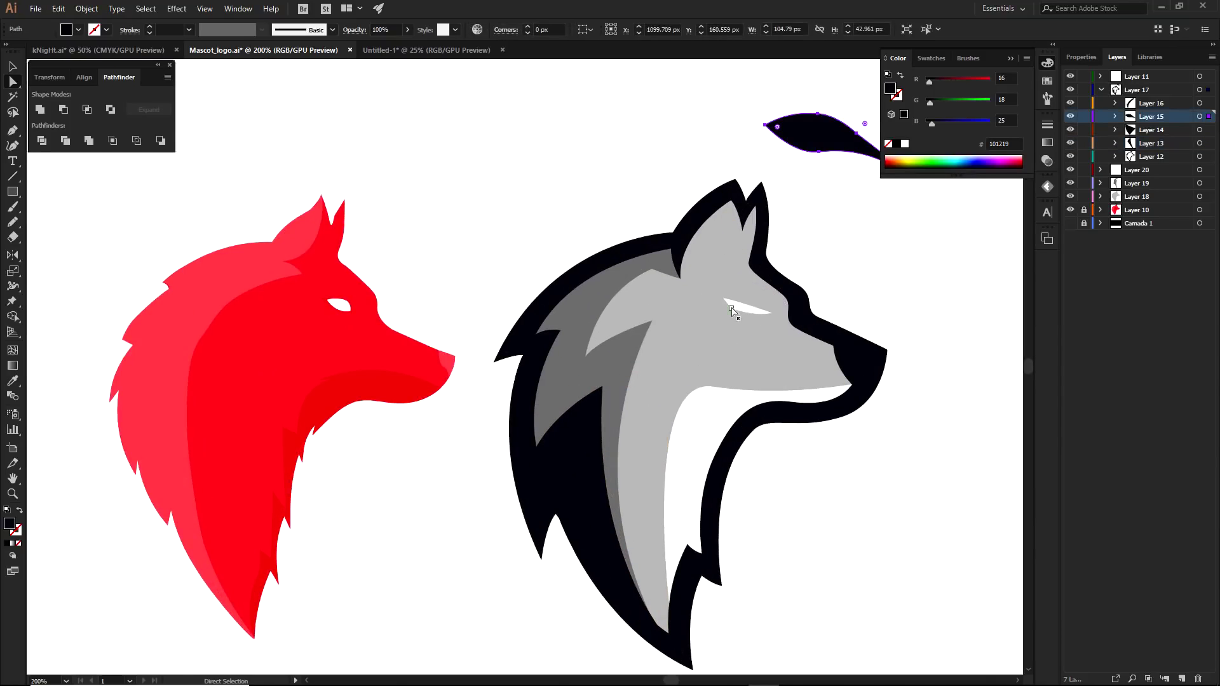
key("ctrl+z")
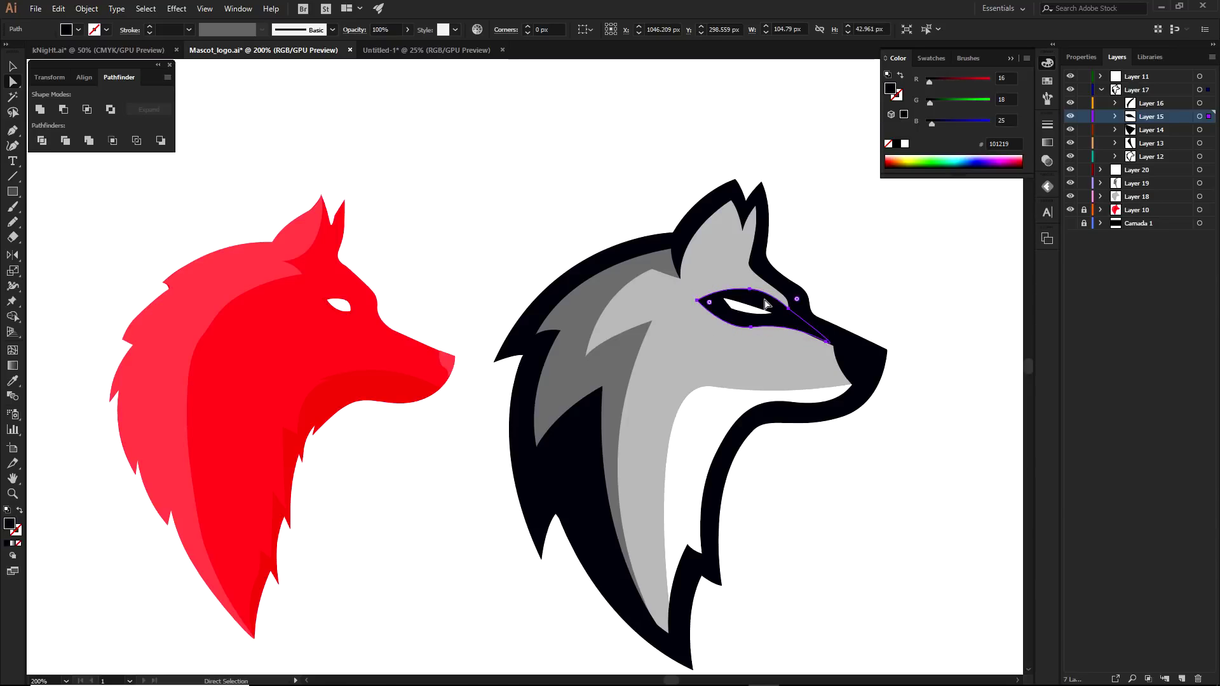
left_click(857, 247)
key("ctrl+0")
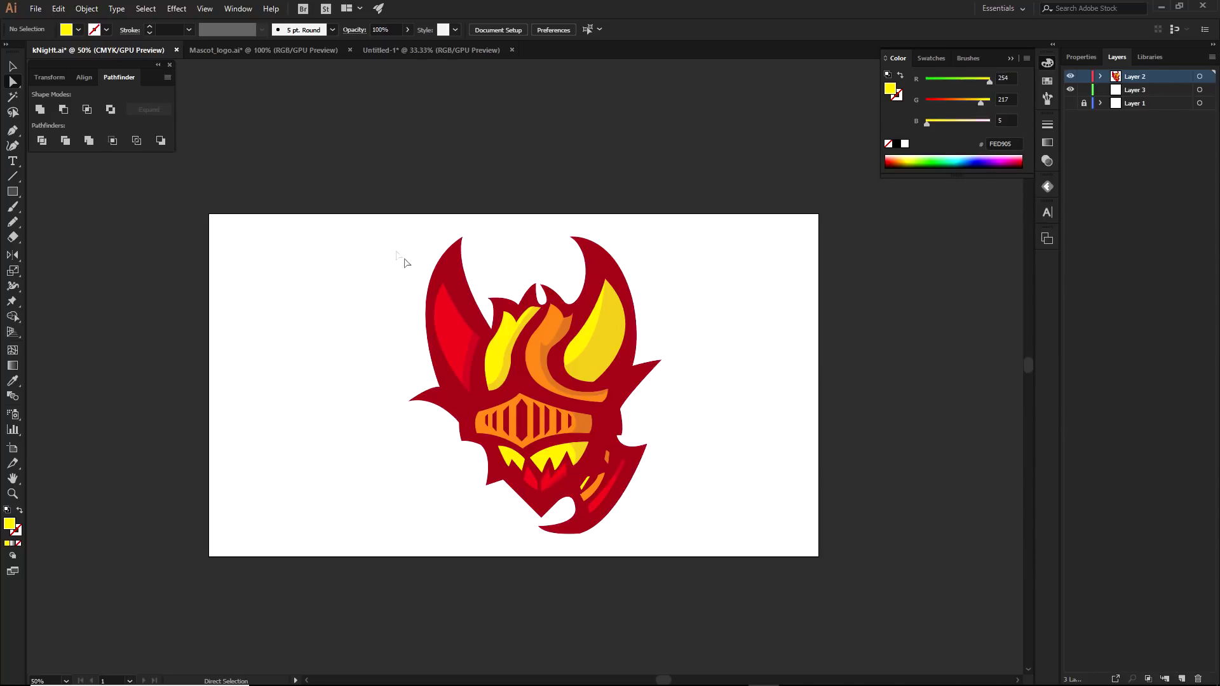
Examine the knight artwork's Live Paint group on the canvas and the paths nested under Layer 2
left_click(461, 268)
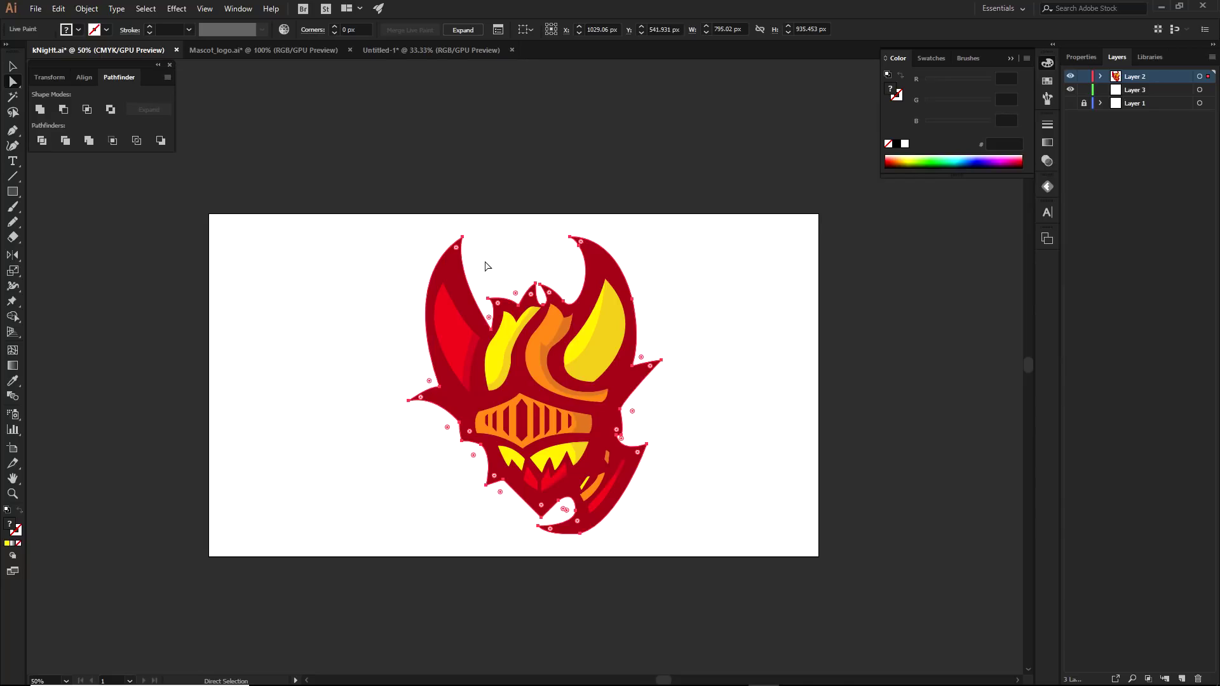
scroll(444, 338, "up", 2)
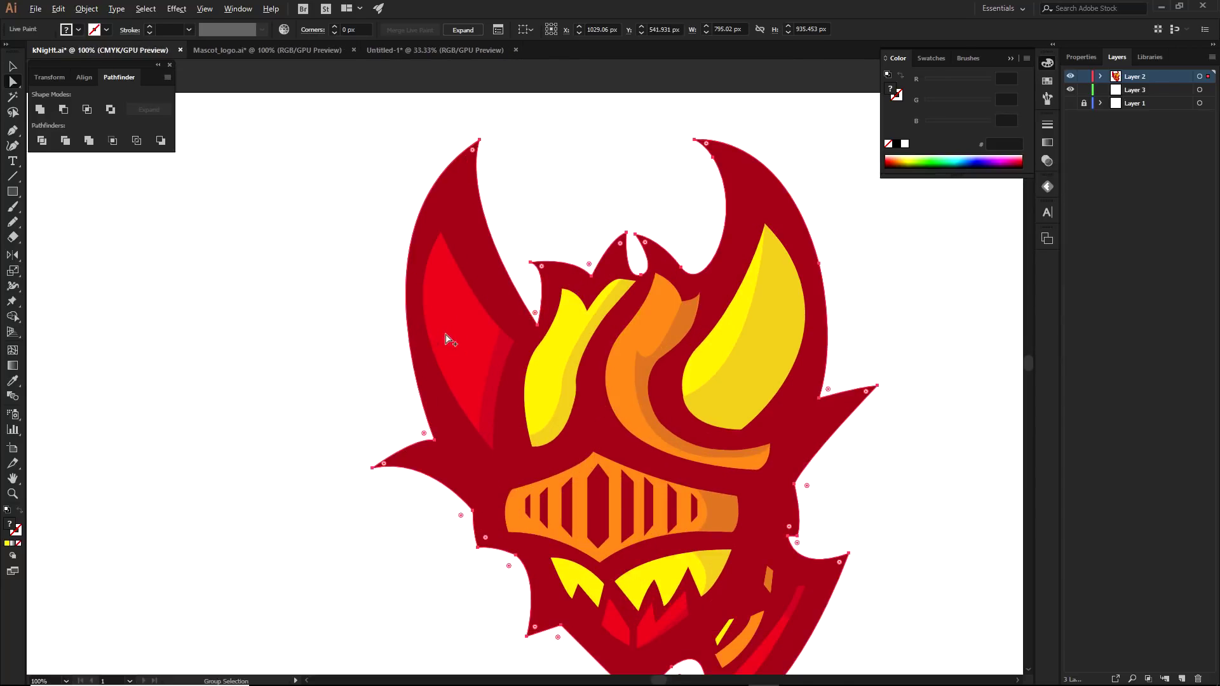
left_click(890, 322)
scroll(901, 340, "down", 2)
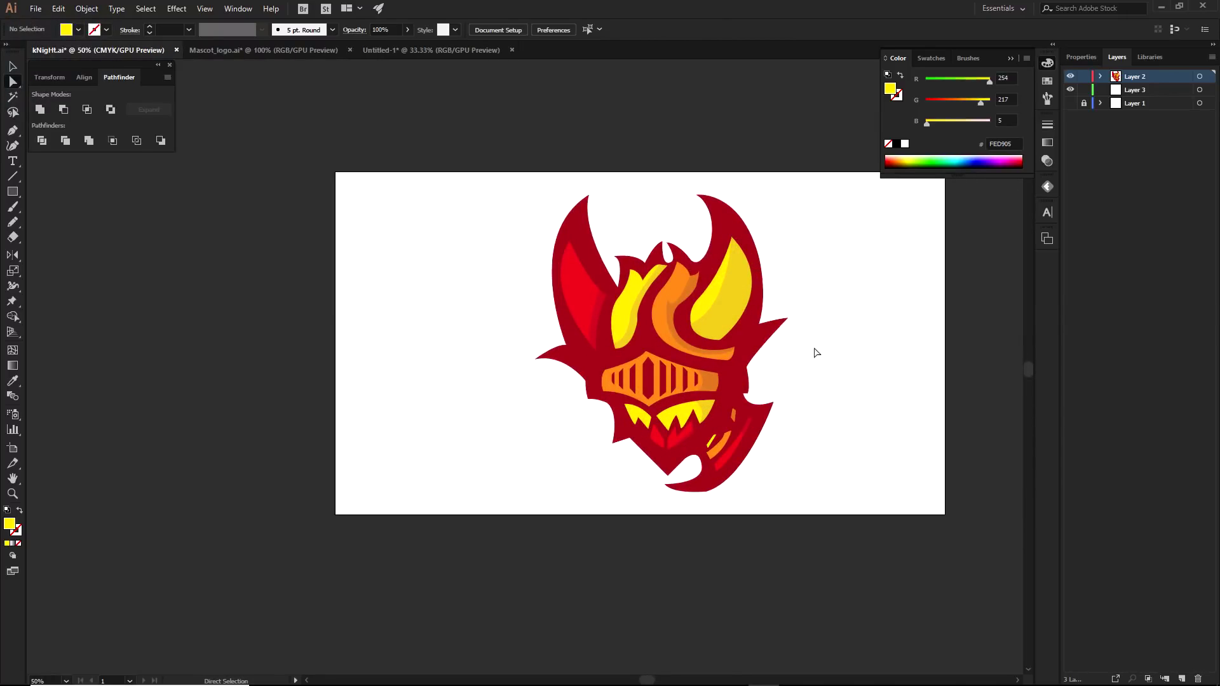
left_click(1101, 77)
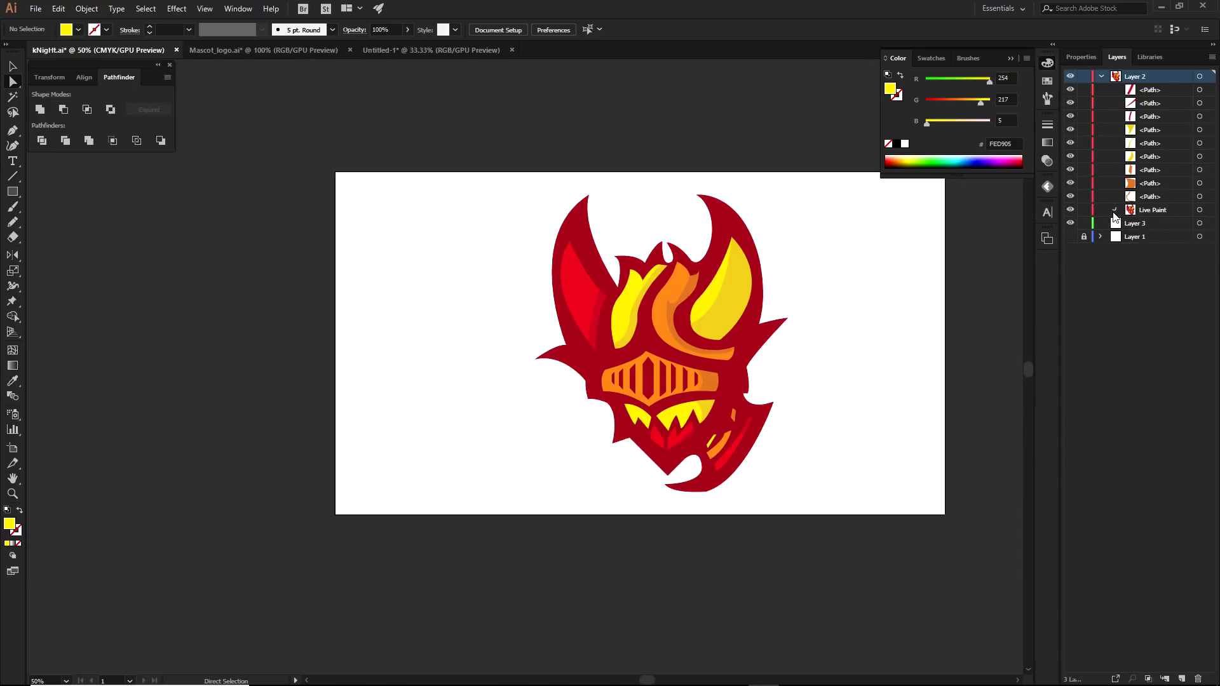
left_click(1114, 210)
mouse_move(1215, 95)
left_mouse_down()
mouse_move(1208, 450)
mouse_move(1119, 444)
left_mouse_up()
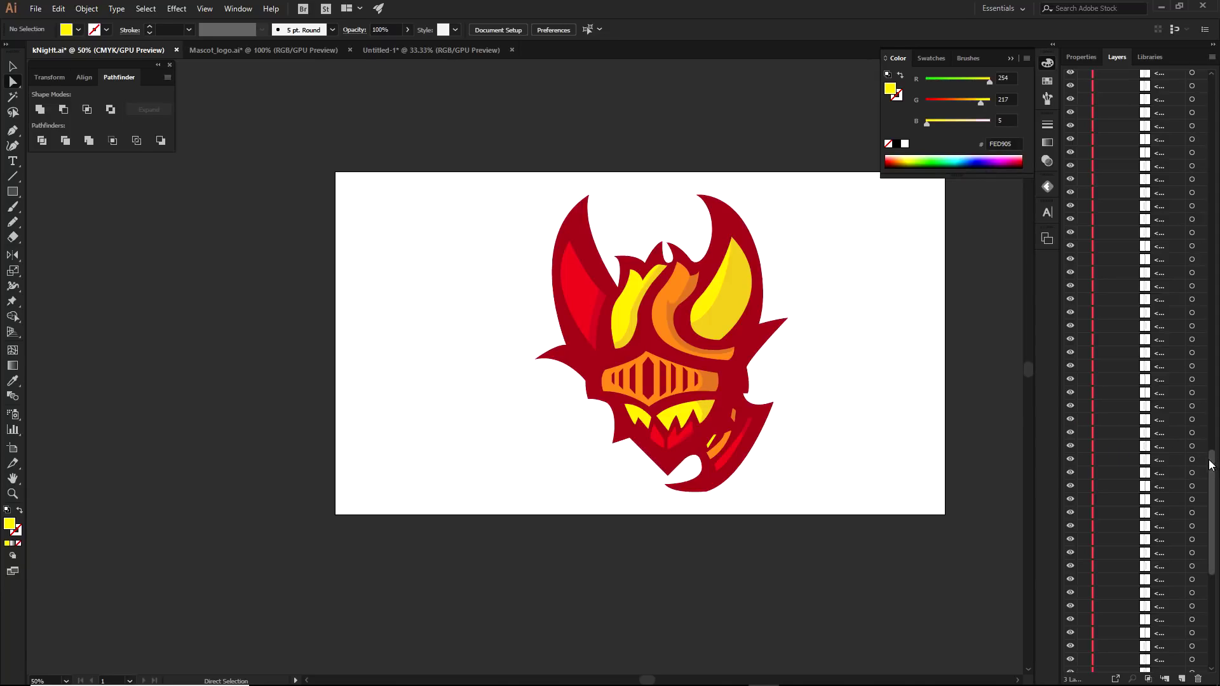
left_click_drag(1211, 466, 1211, 92)
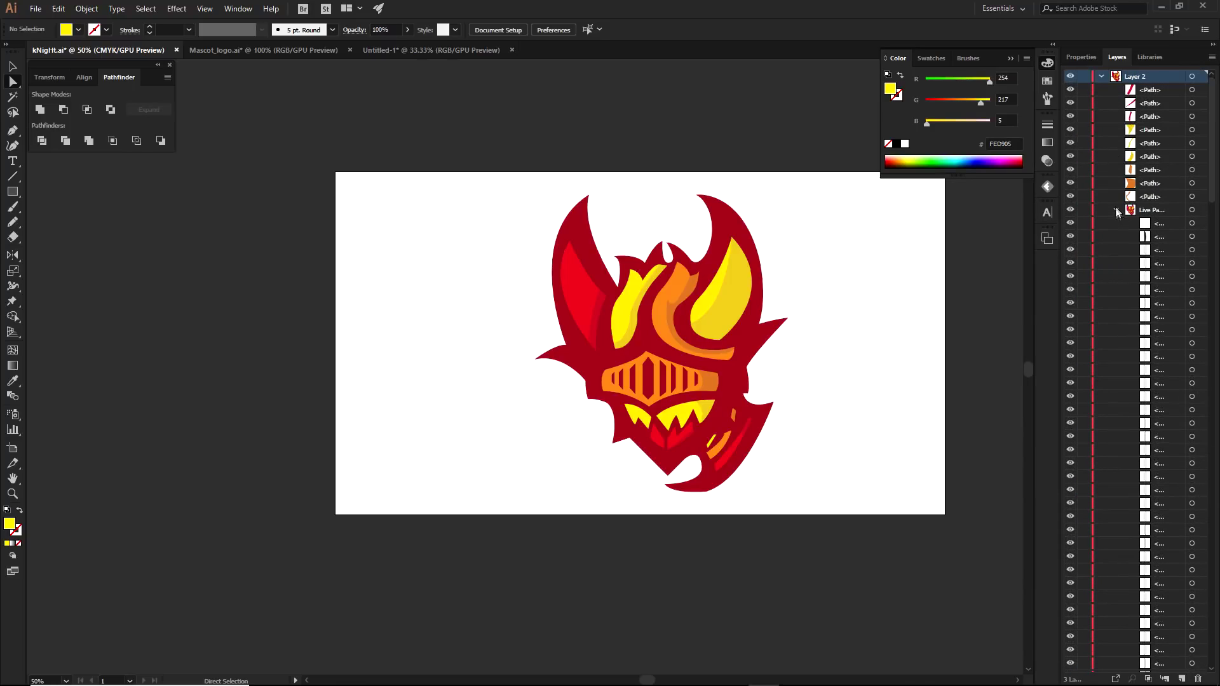
left_click(1116, 209)
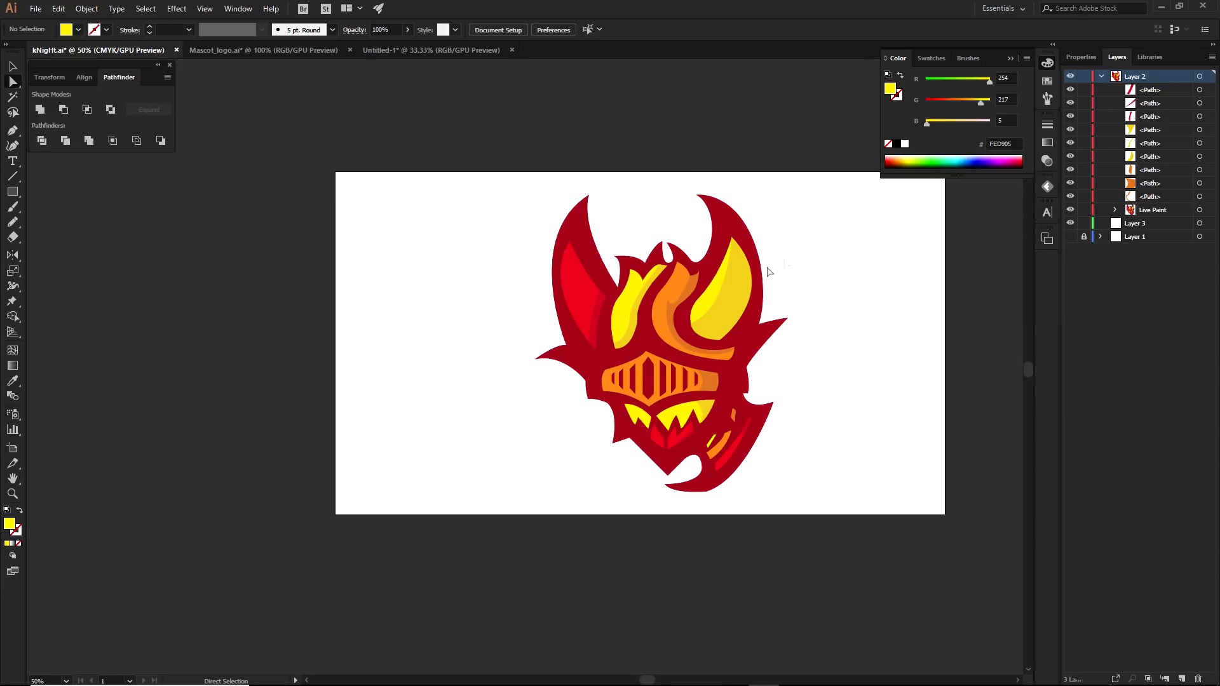
Pull the yellow, orange and red horn and flame fills away from the knight's head
scroll(744, 298, "up", 1)
left_click_drag(695, 305, 889, 280)
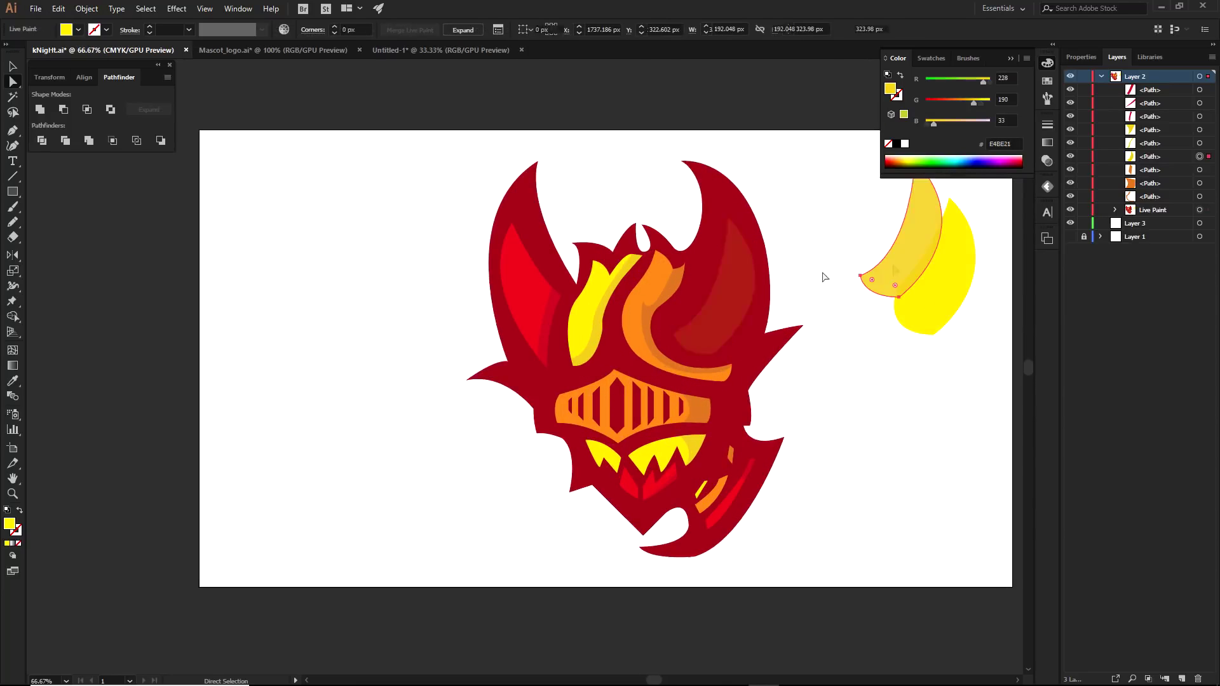
left_click_drag(681, 266, 889, 222)
left_click_drag(656, 290, 879, 381)
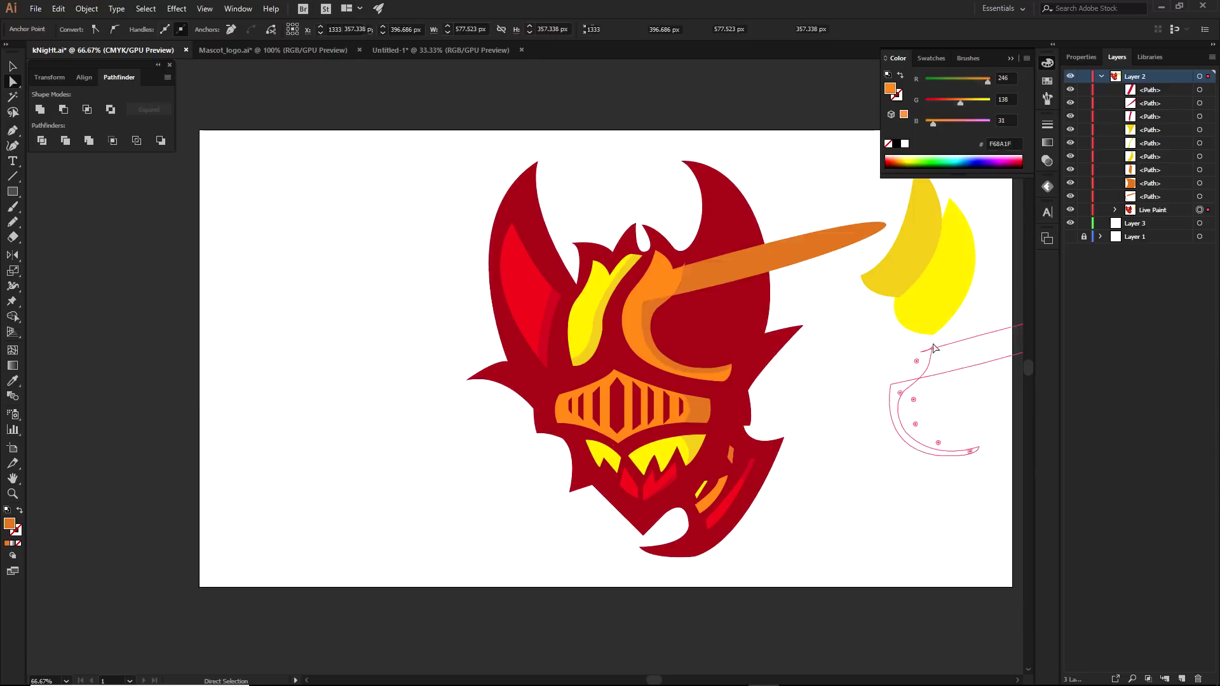
left_click_drag(609, 296, 813, 153)
left_click_drag(412, 260, 299, 235)
left_click_drag(539, 291, 405, 258)
key("ctrl+z")
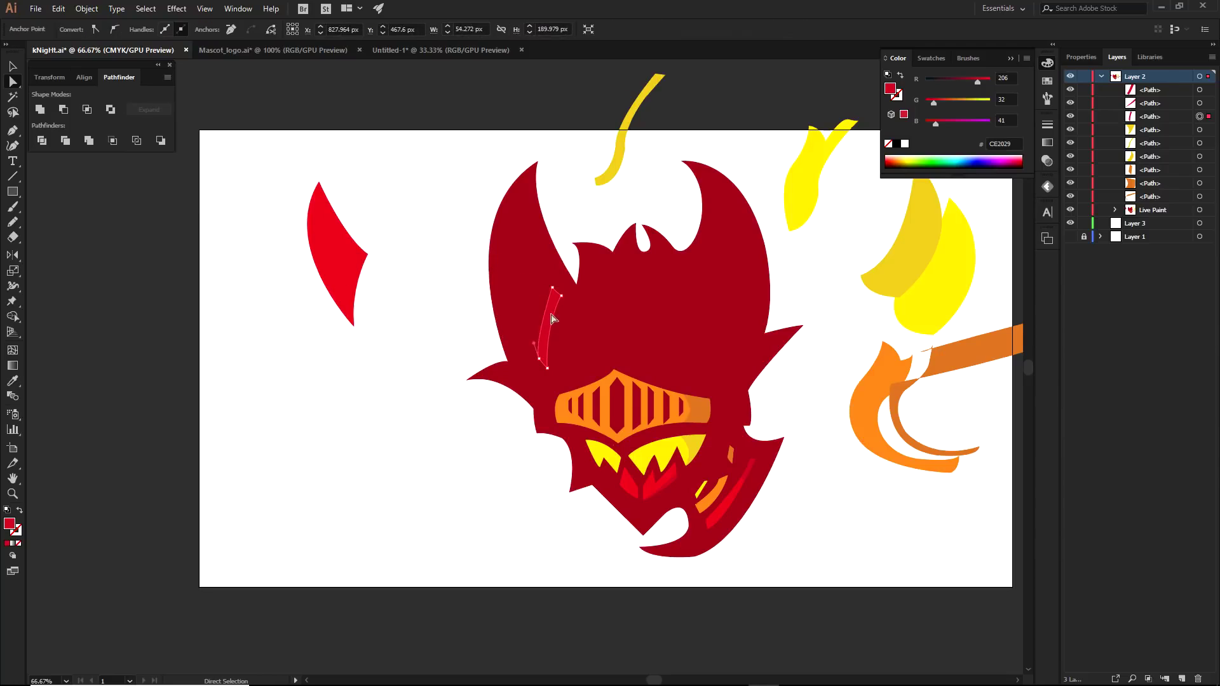
key("ctrl+z")
Move the knight's dark red silhouette and the backing shapes behind the horns and flames away from the head
left_click_drag(512, 276, 121, 446)
left_click_drag(599, 306, 397, 526)
left_click_drag(532, 320, 394, 145)
left_click_drag(650, 307, 482, 122)
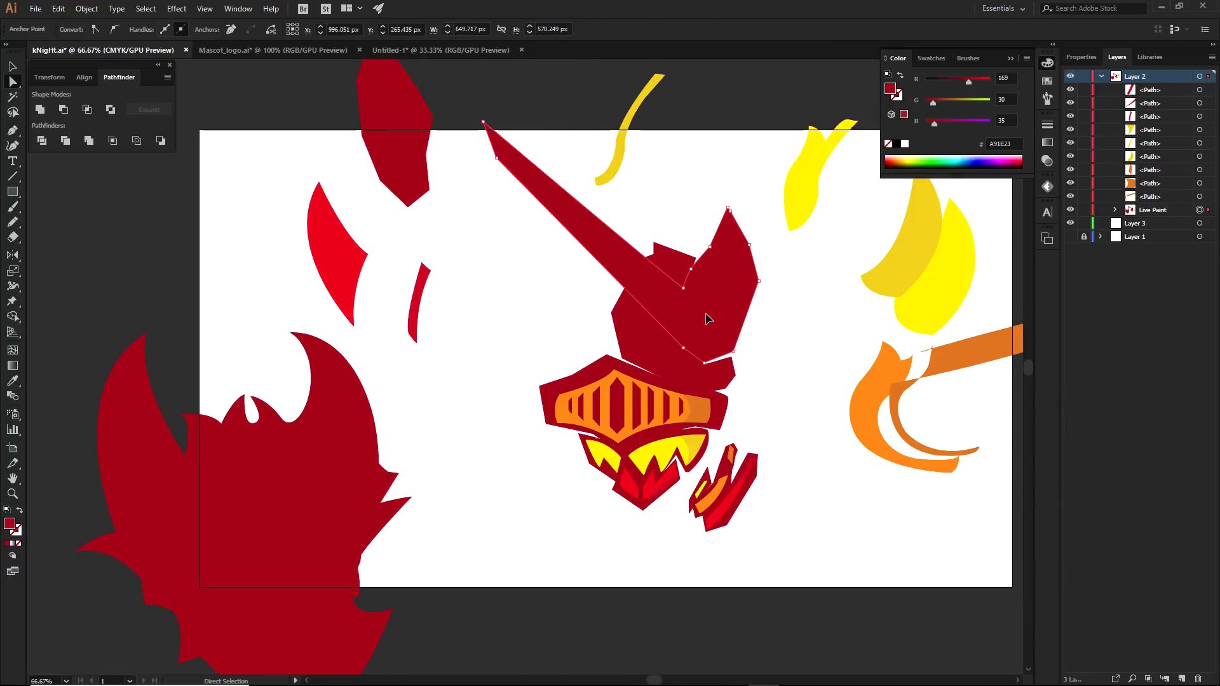
left_click_drag(707, 310, 937, 308)
left_click_drag(661, 299, 711, 129)
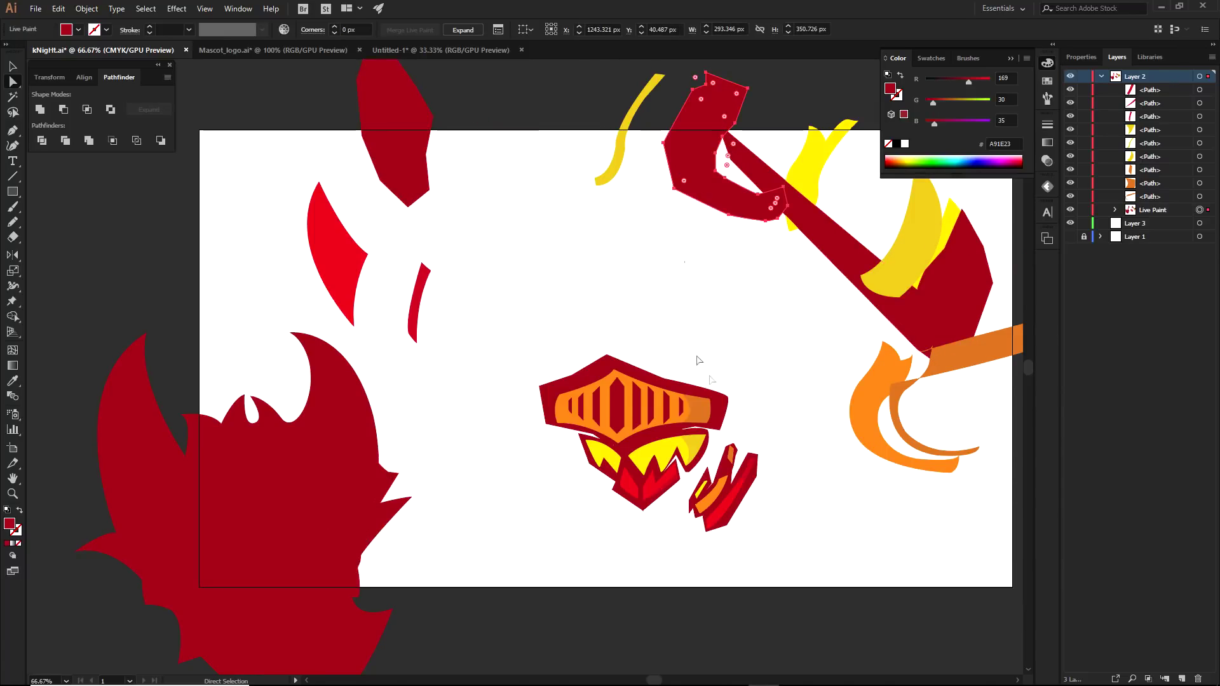
left_click_drag(695, 387, 801, 254)
key("ctrl+z")
key("ctrl+z")
key("ctrl+z")
key("ctrl+z")
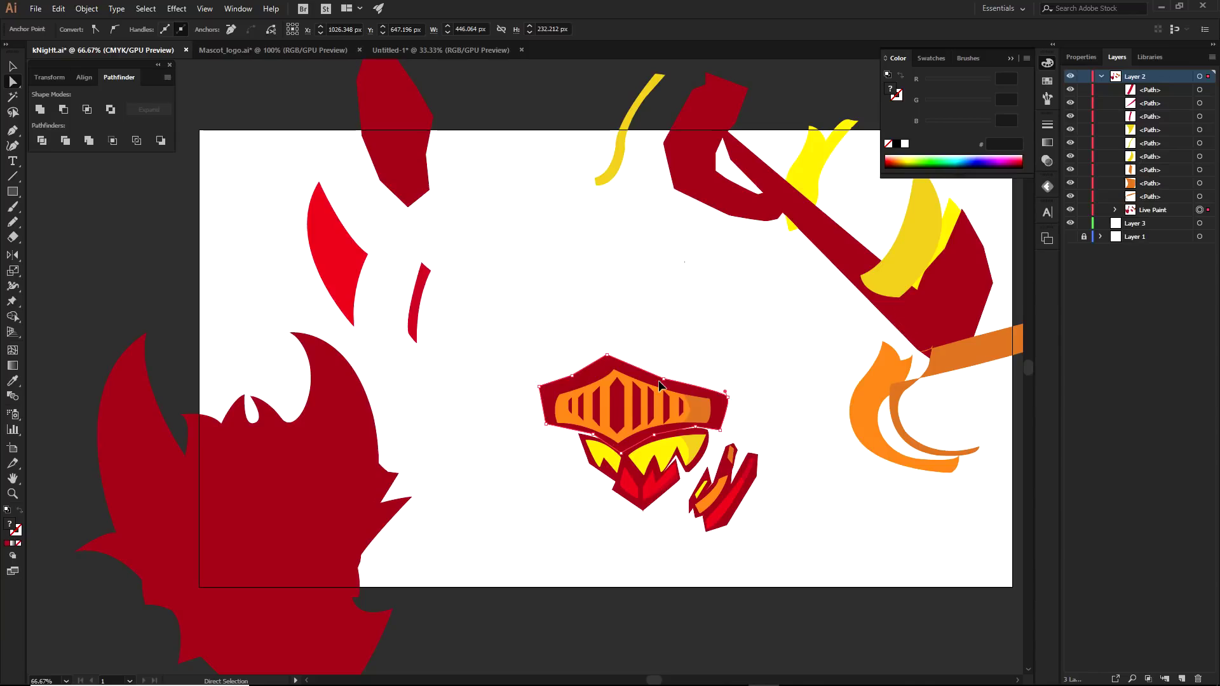
Lift the dark red backing and the first slat pieces off the knight's orange visor
left_click_drag(624, 379, 631, 254)
left_click_drag(606, 353, 565, 259)
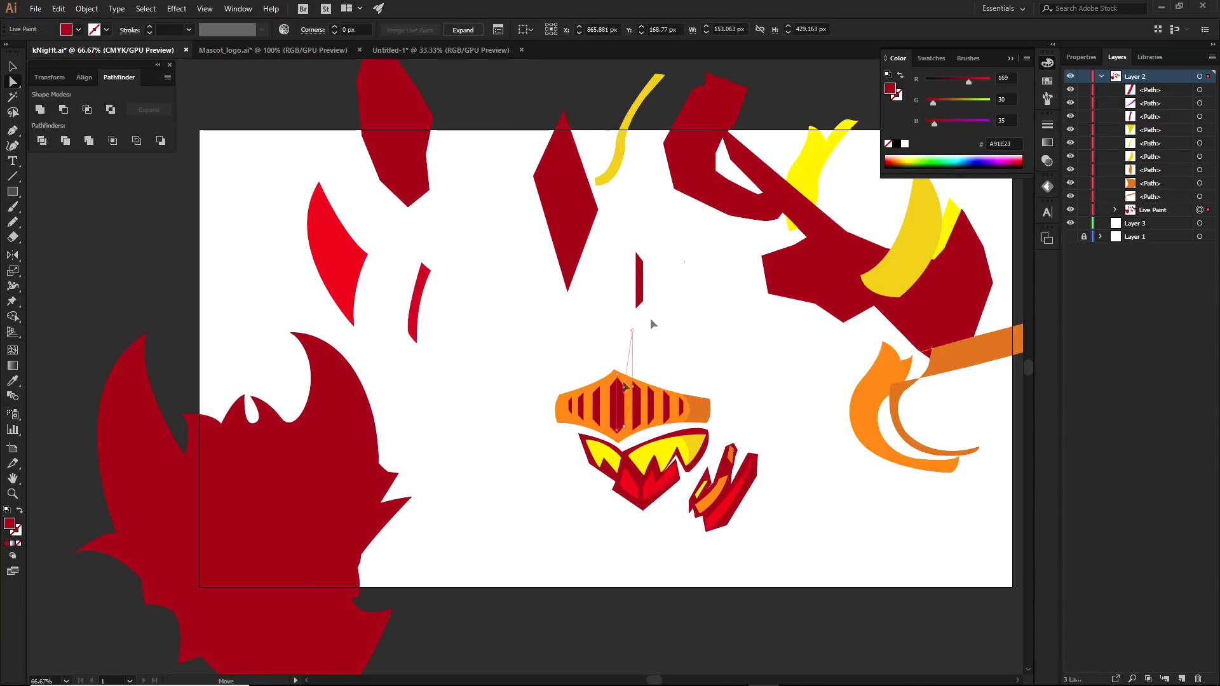
left_click_drag(625, 382, 657, 272)
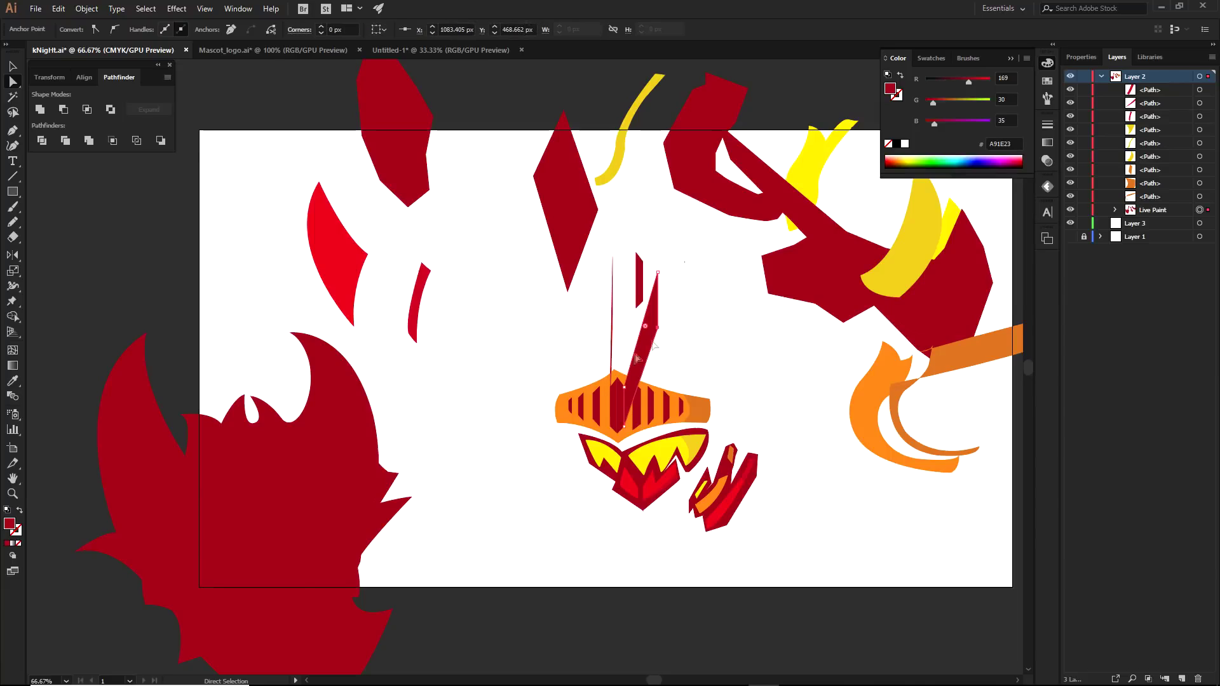
scroll(627, 372, "up", 2)
key("ctrl+z")
Pull the remaining dark red slat pieces out of the orange visor and spread them around it
left_click_drag(592, 427, 492, 240)
left_click(590, 383)
key("Delete")
left_click_drag(600, 367, 589, 223)
left_click(600, 425)
left_click_drag(599, 430, 545, 336)
left_click_drag(633, 316, 639, 307)
left_click_drag(648, 438, 717, 367)
left_click_drag(710, 452, 749, 390)
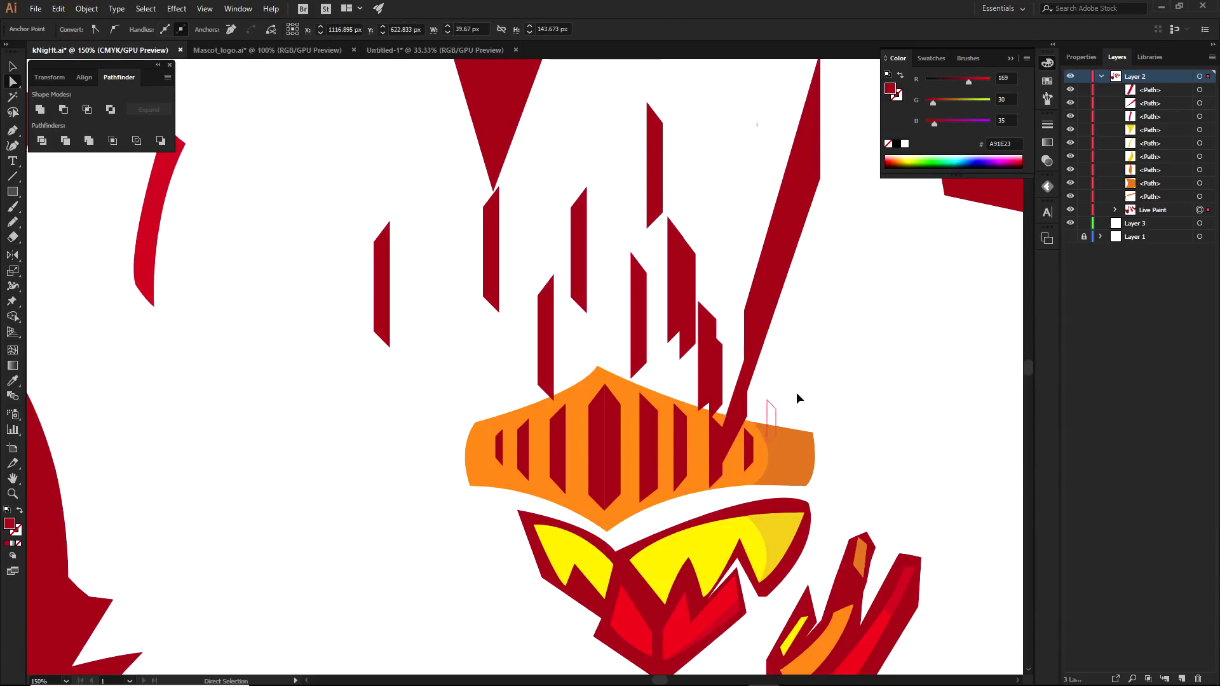
Strip the dark red backing from the yellow teeth, move the teeth pieces aside and select all the knight artwork
scroll(762, 437, "down", 3)
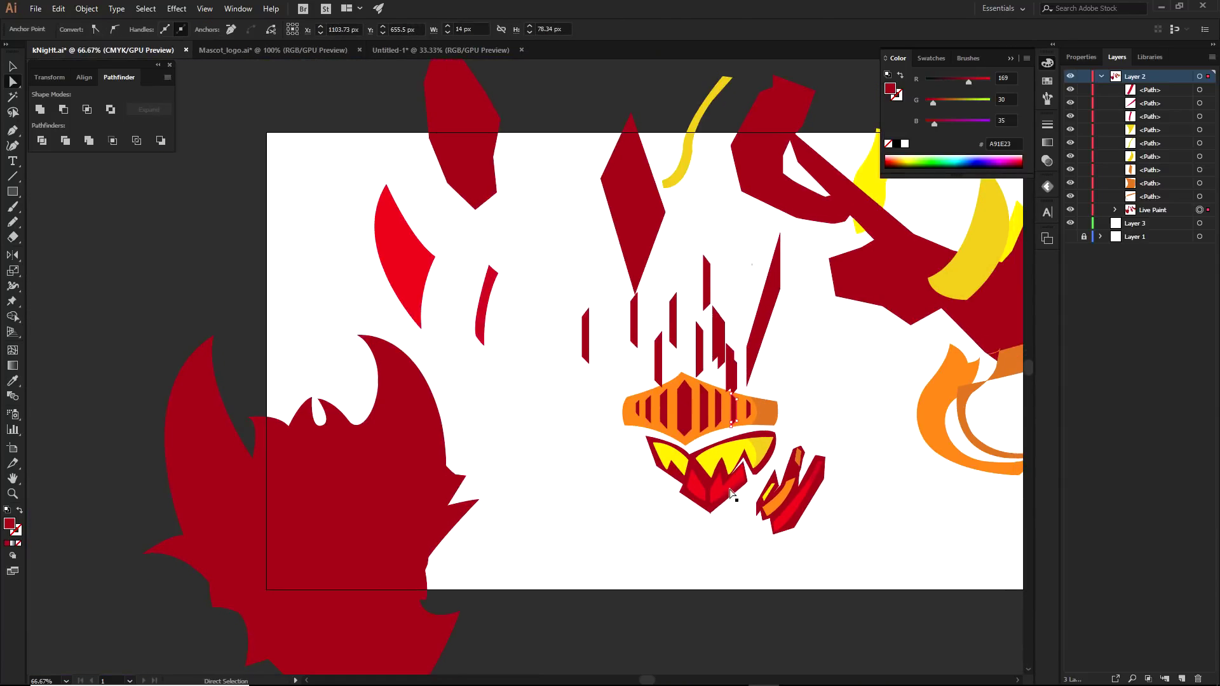
scroll(731, 518, "up", 2)
left_click(667, 499, "ctrl")
key("Delete")
left_click(643, 440)
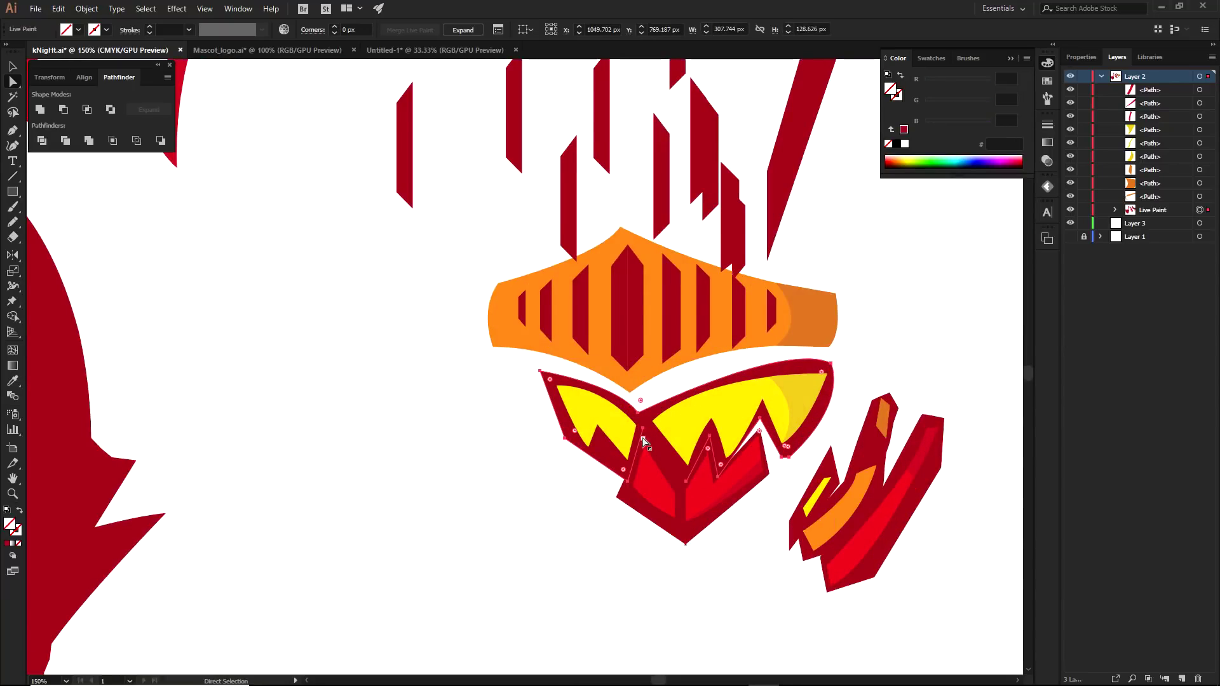
left_click_drag(652, 420, 413, 496)
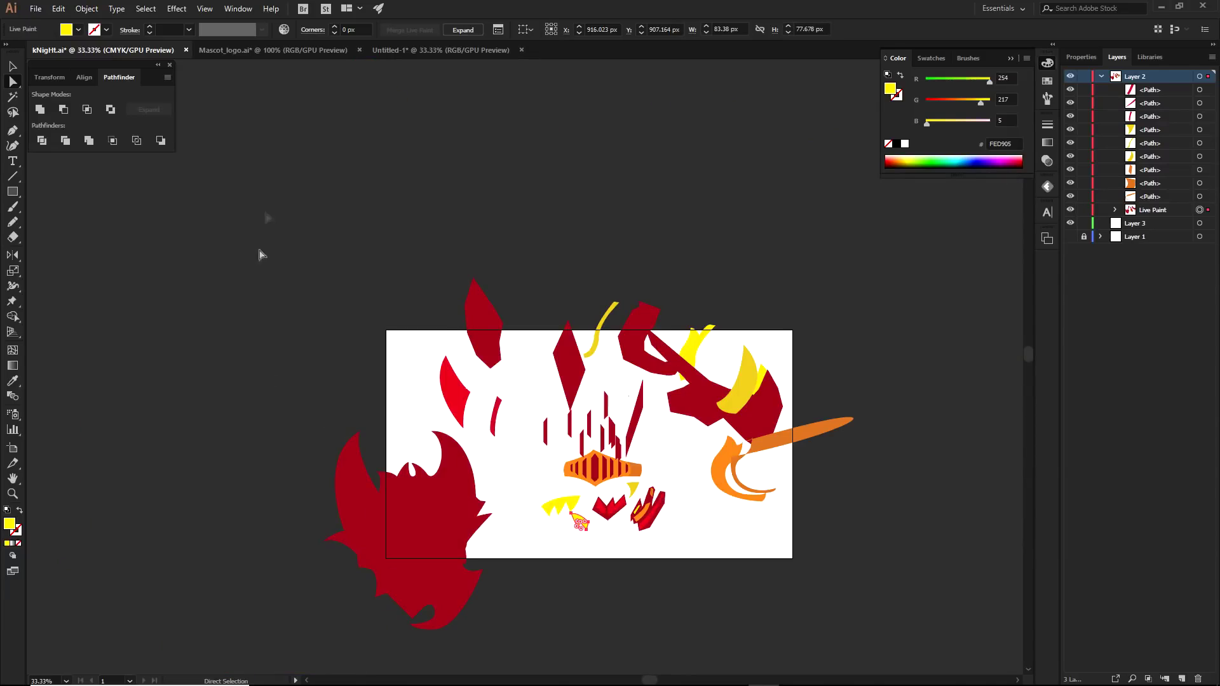
key("ctrl+a")
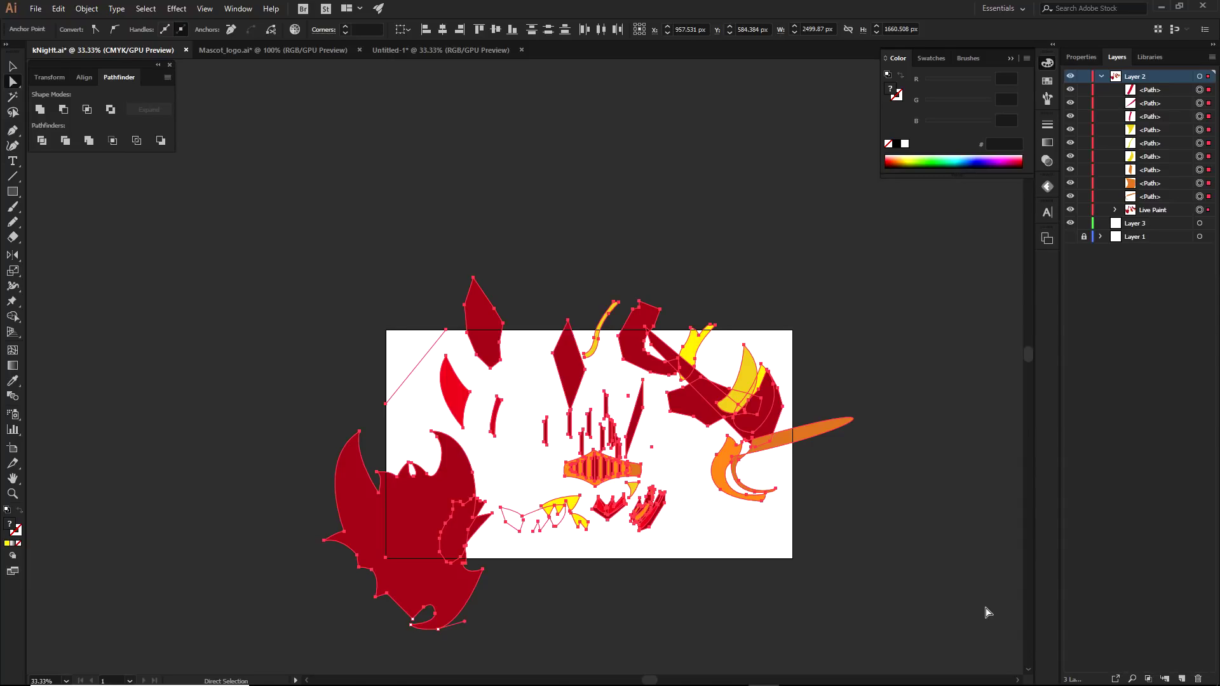
Undo all the piece moves and deletions until the knight's head is reassembled
key("ctrl+z")
key("ctrl+z")
key("ctrl+z")
key("ctrl+z")
key("ctrl+z")
key("ctrl+z")
key("ctrl+z")
key("ctrl+z")
key("ctrl+z")
key("ctrl+z")
key("ctrl+z")
key("ctrl+z")
key("ctrl+z")
key("ctrl+z")
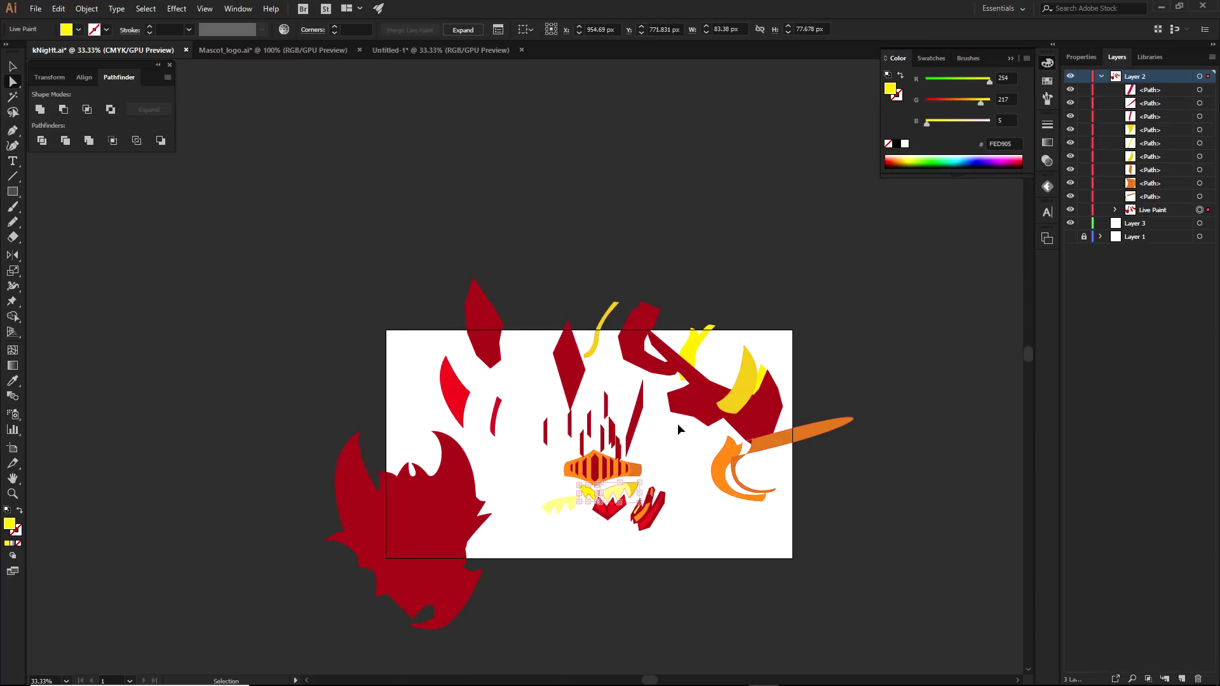
key("ctrl+z")
key("ctrl+z")
key("ctrl+z")
key("ctrl+z")
key("ctrl+z")
key("ctrl+z")
key("ctrl+z")
key("ctrl+z")
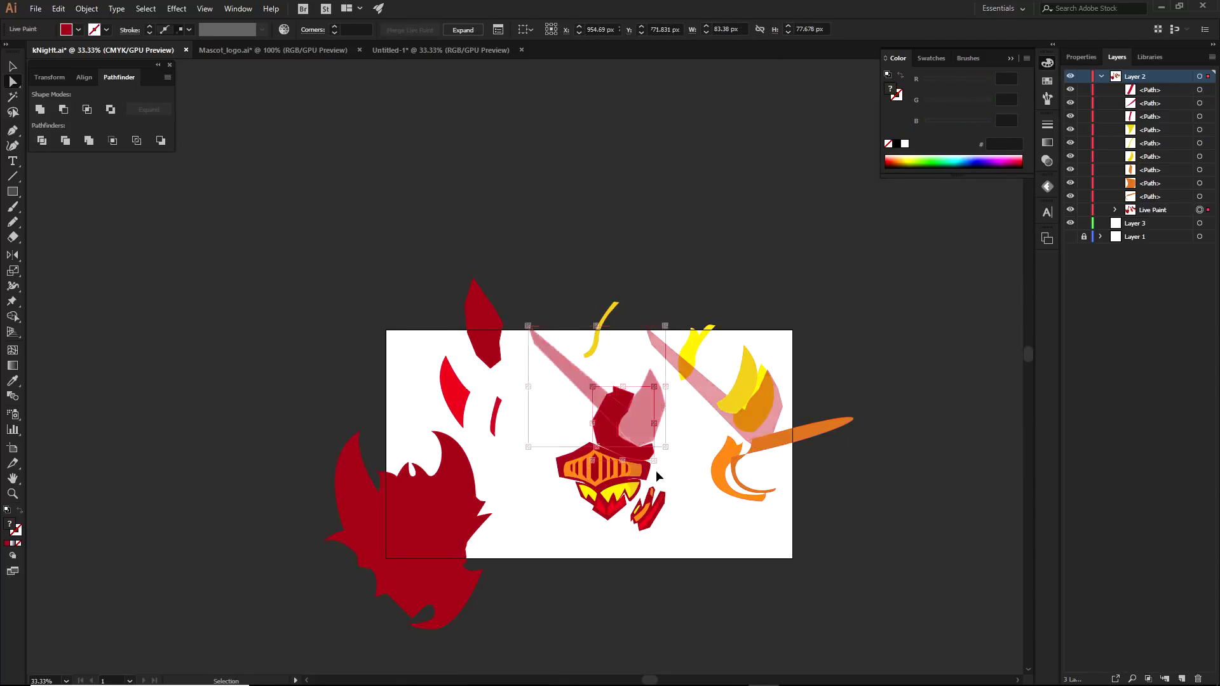
key("ctrl+equal")
key("ctrl+equal")
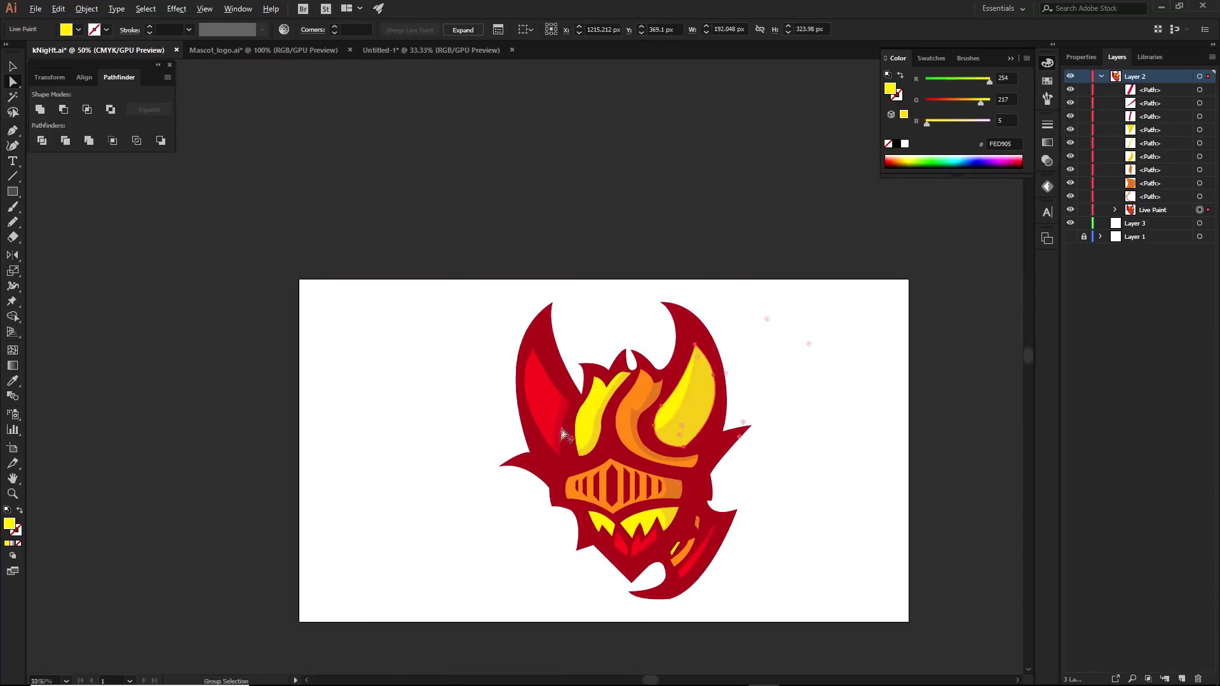
left_click(833, 468)
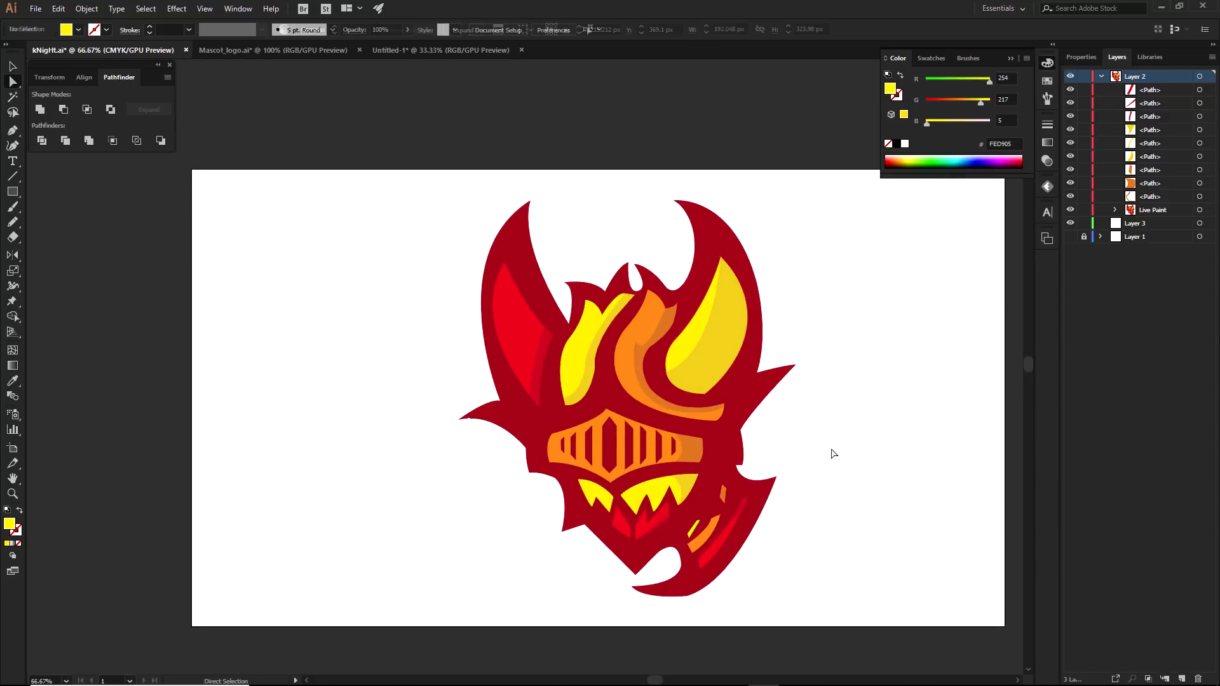
left_click_drag(830, 455, 825, 437)
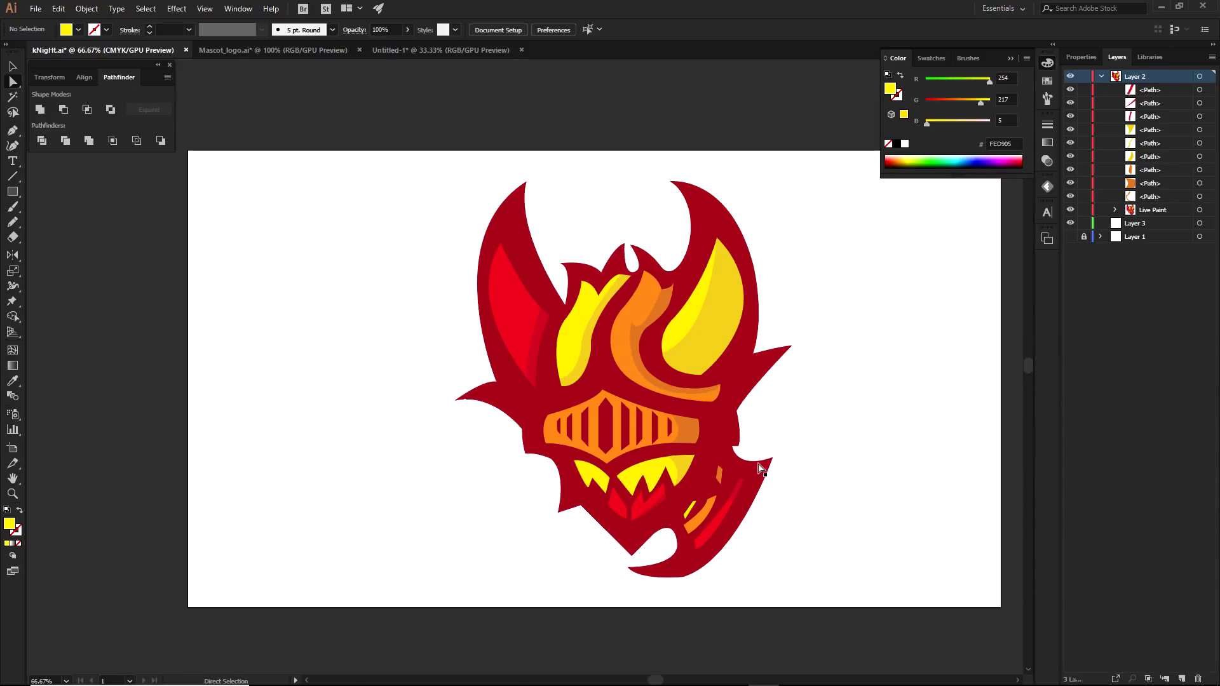
scroll(731, 494, "up", 1)
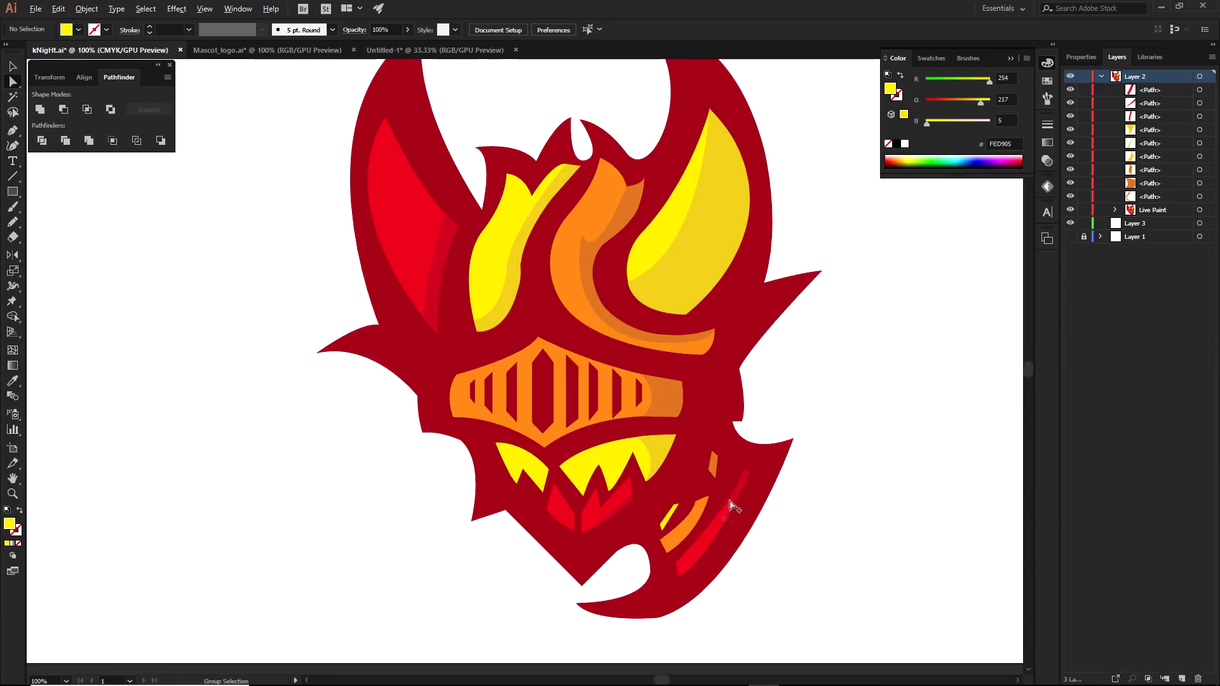
left_click_drag(681, 527, 721, 476)
left_click_drag(897, 357, 786, 505)
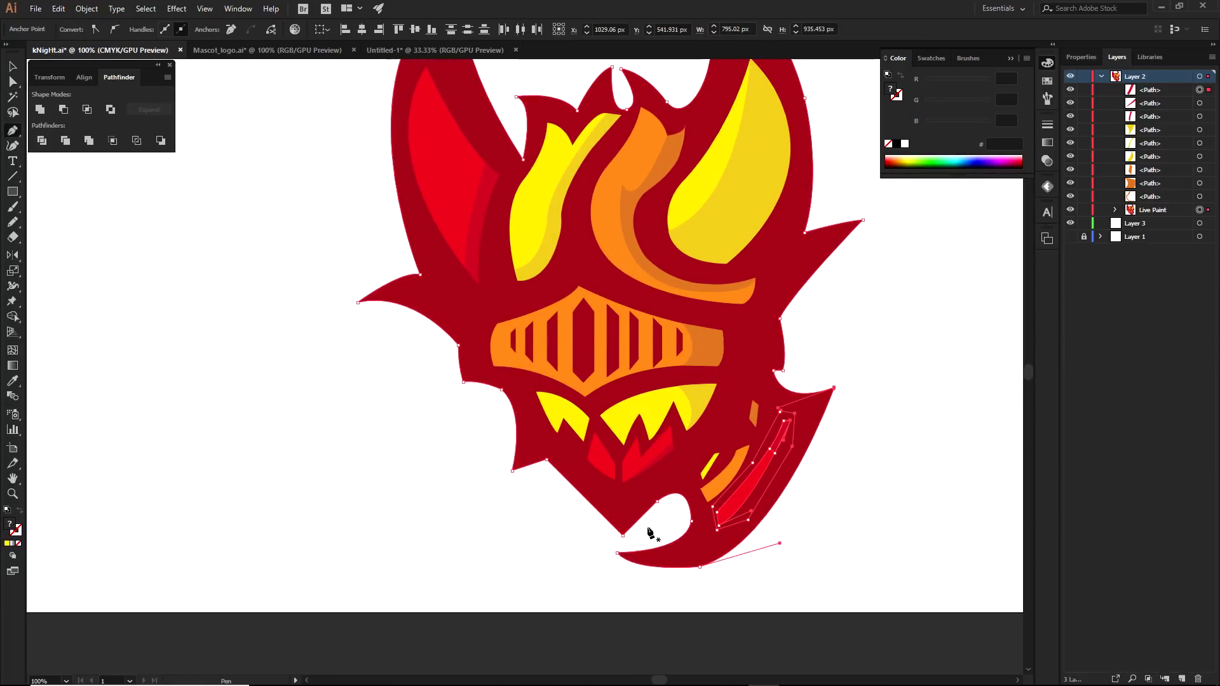
key("ctrl+shift+a")
key("p")
left_click(640, 529)
left_click(812, 339)
left_click(989, 453)
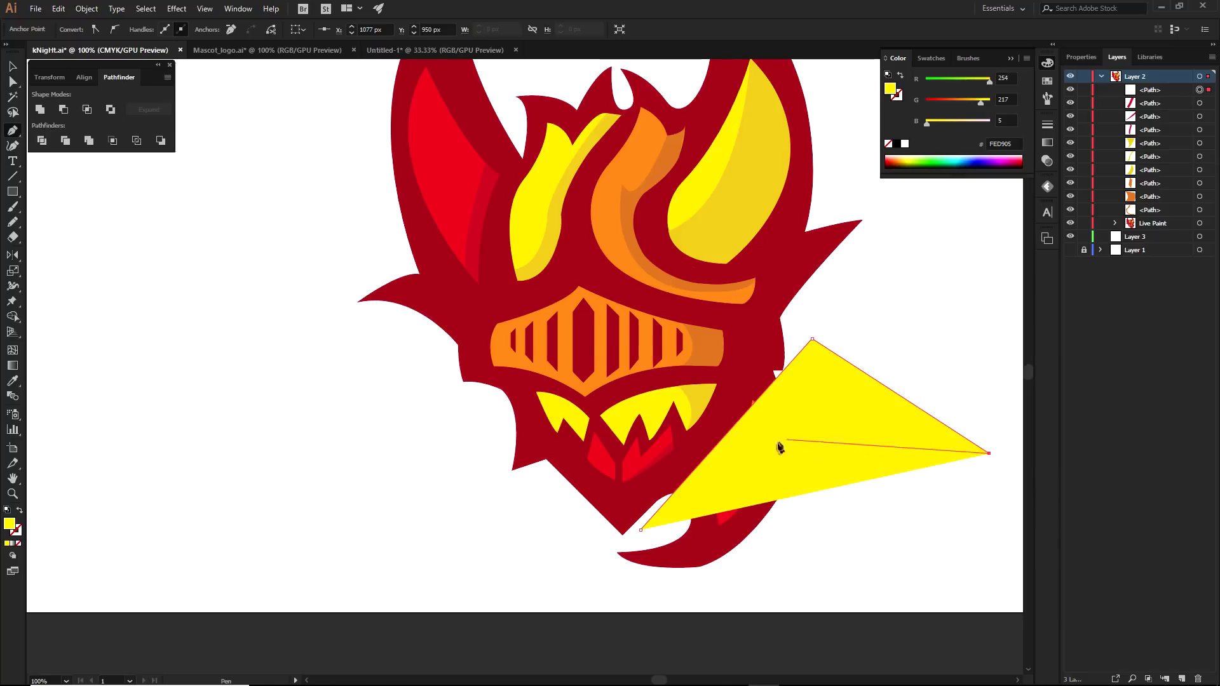
left_click(19, 543)
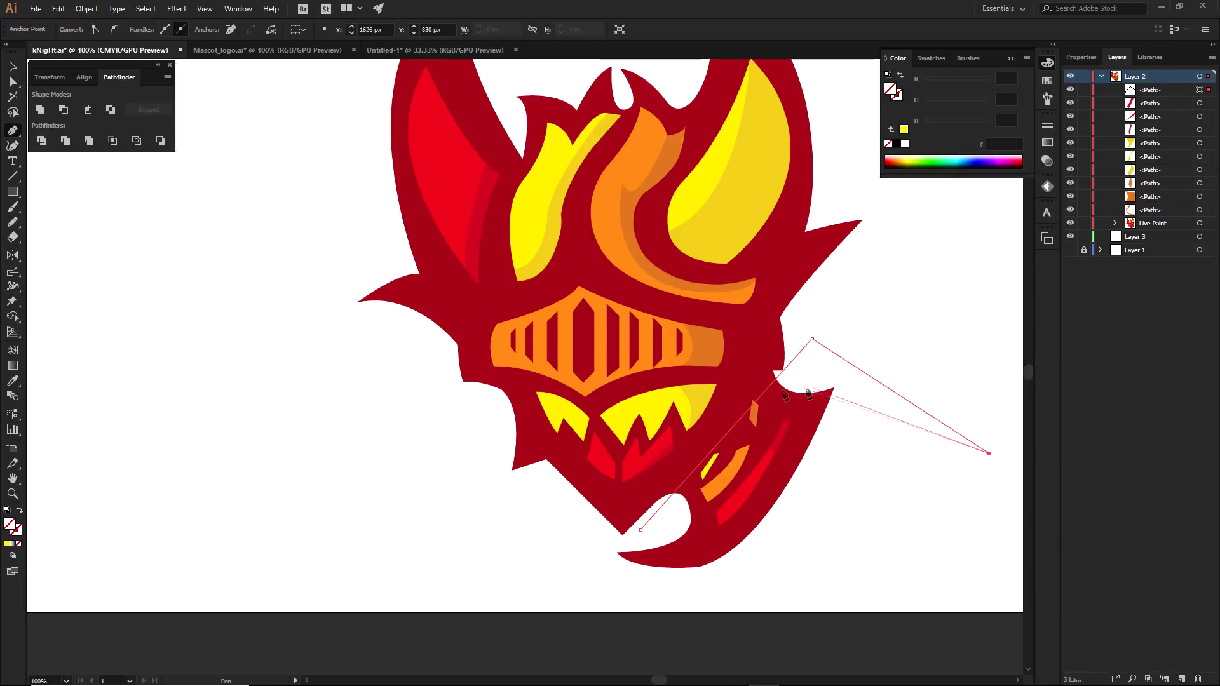
key("a")
left_click(837, 452)
left_click_drag(837, 453, 943, 341)
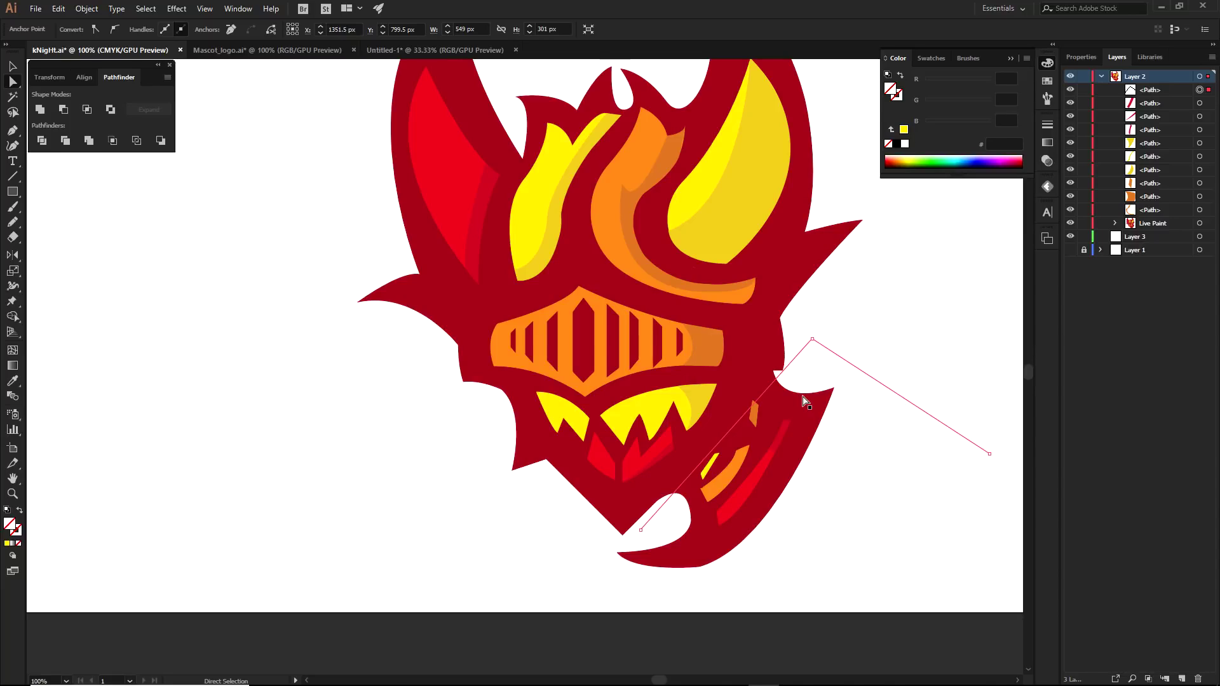
key("Delete")
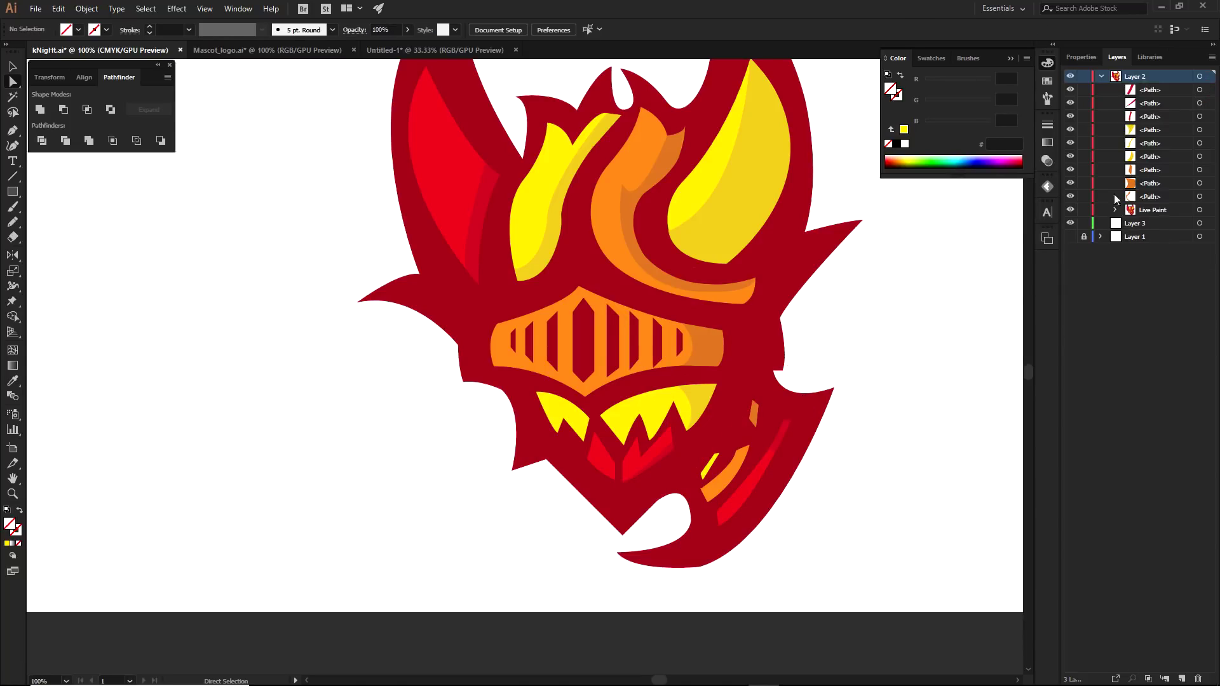
Collapse and lock Layer 2, and add a new layer above it
left_click(1101, 76)
left_click(1083, 77)
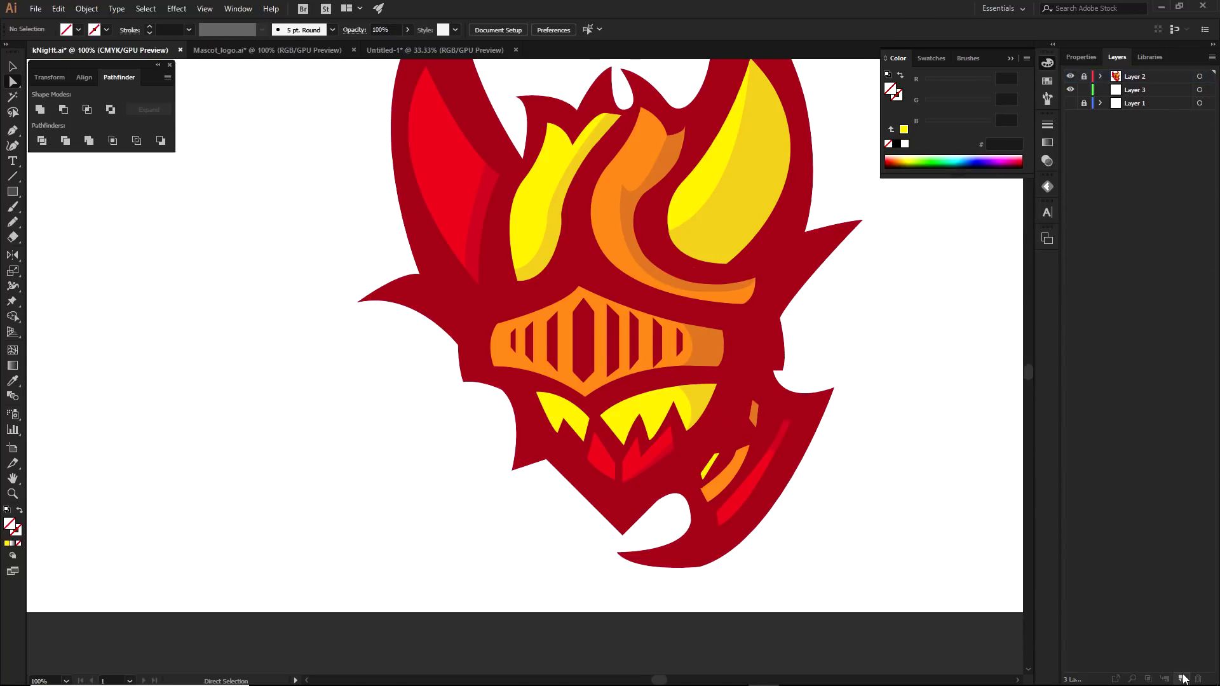
key("ctrl+l")
Trace the knight's crest with the Pen tool, leftward from the teardrop notch and up the left horn's inner edge to its tip
key("p")
key("ctrl+equal")
left_click(676, 346)
left_click_drag(642, 262, 635, 194)
left_click(582, 347)
left_click(461, 322)
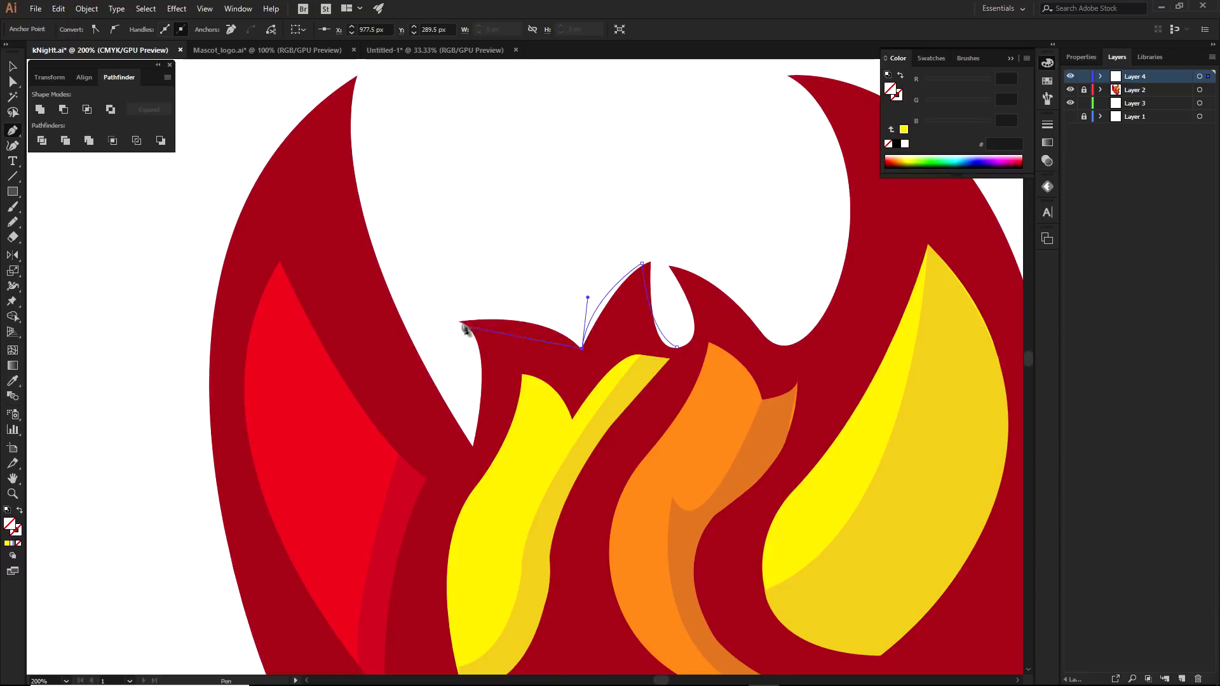
left_click_drag(461, 322, 637, 303)
left_click_drag(646, 425, 622, 502)
key("ctrl+minus")
left_click(588, 232)
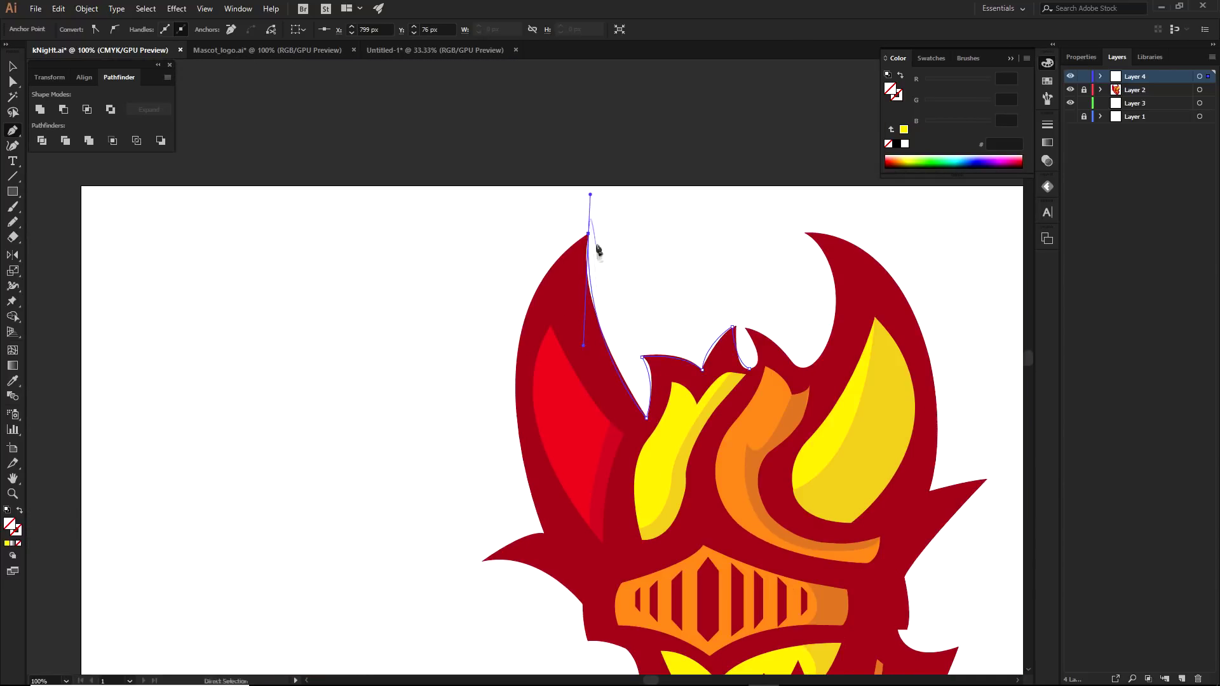
Continue the path down the left horn's outer edge and around the left side spike to the helmet's side
scroll(591, 209, "down", 2)
left_click_drag(562, 454, 474, 218)
left_click(562, 455)
left_click_drag(501, 483, 489, 503)
left_click(500, 482)
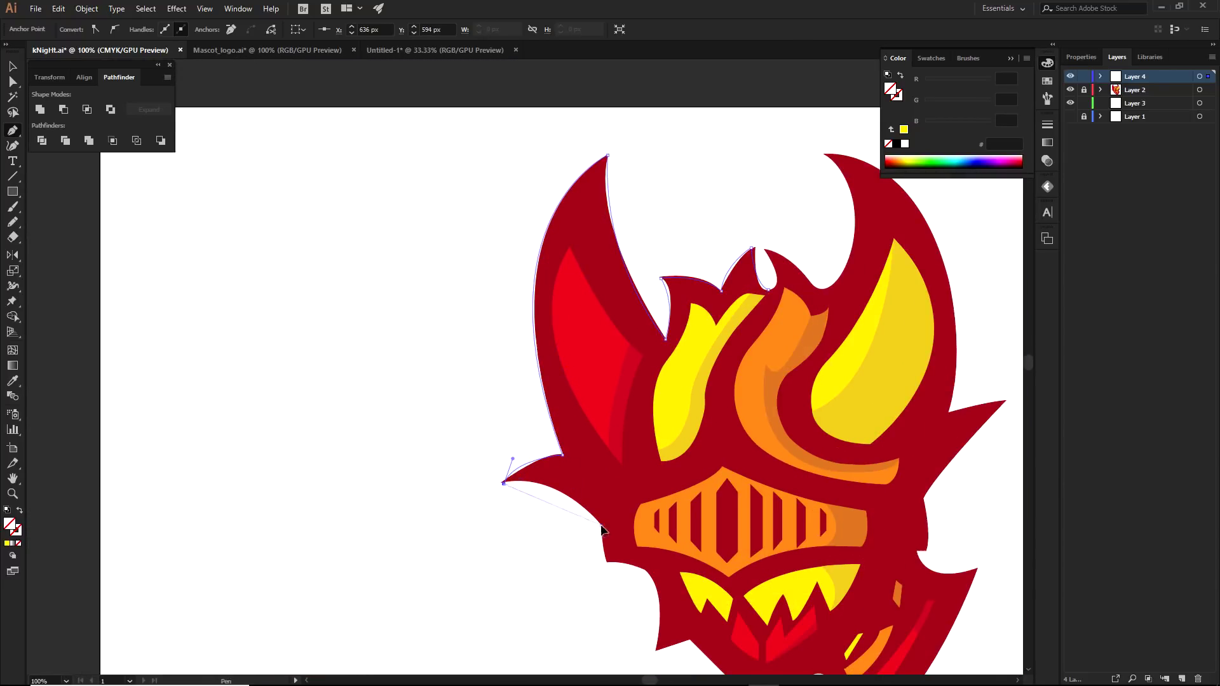
left_click_drag(601, 526, 629, 576)
Continue tracing down the helmet's left side and around the cheek and jaw corner to the pointed chin
left_click_drag(630, 575, 599, 495)
key("ctrl+equal")
key("ctrl+equal")
left_click_drag(494, 430, 488, 422)
scroll(490, 427, "down", 3)
left_click(628, 438)
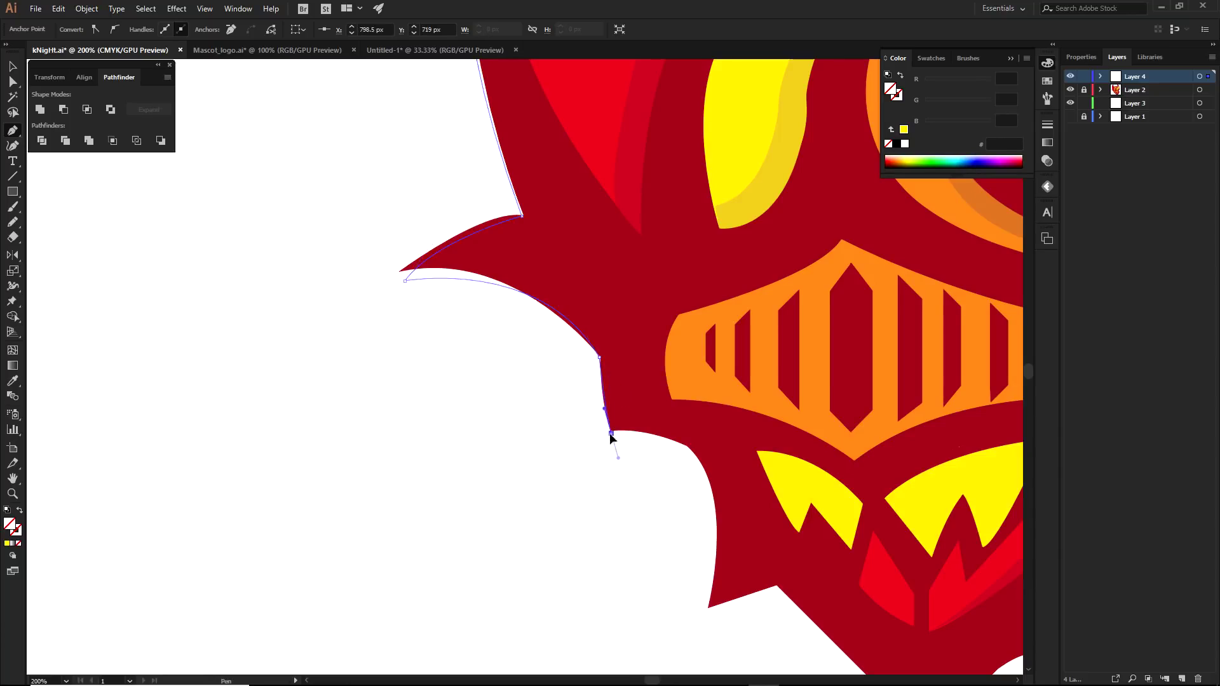
scroll(632, 445, "down", 2)
left_click(610, 291)
left_click_drag(627, 448, 593, 562)
left_click(694, 429)
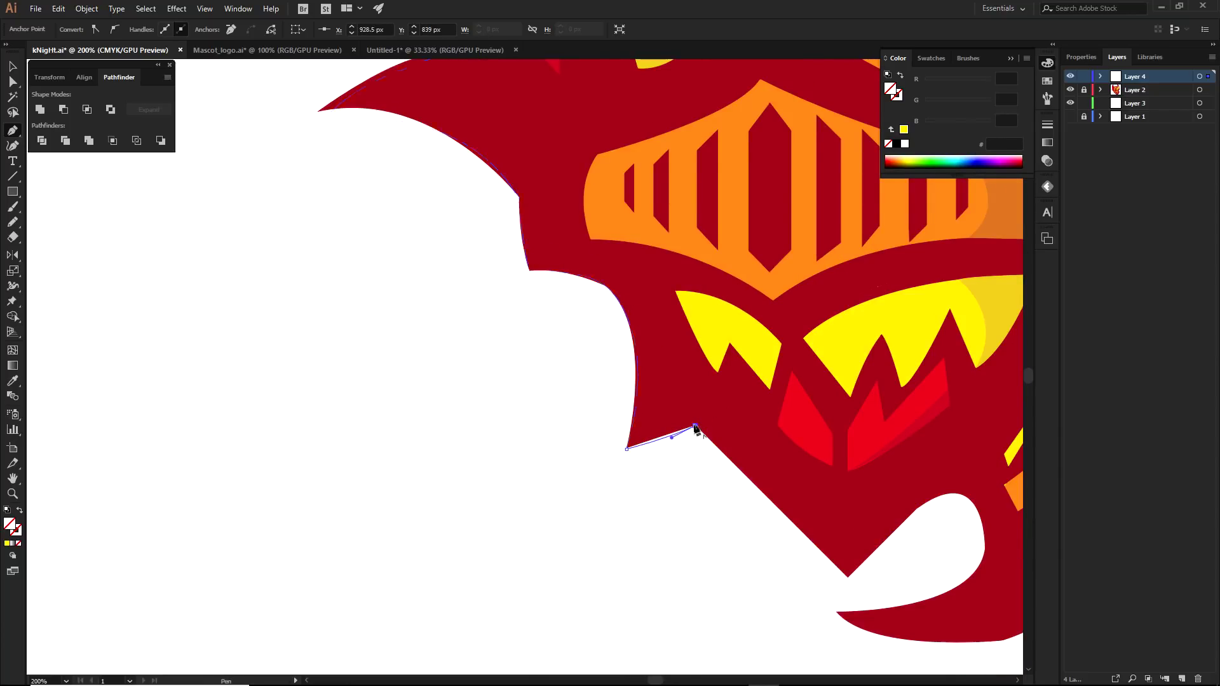
left_click(848, 579)
Carry the path from the chin up the right side of the face and around the right spike to the horn's base
key("ctrl+minus")
left_click_drag(841, 437, 786, 469)
key("ctrl+equal")
left_click(855, 345)
left_click_drag(771, 354, 732, 372)
left_click(791, 367, "ctrl")
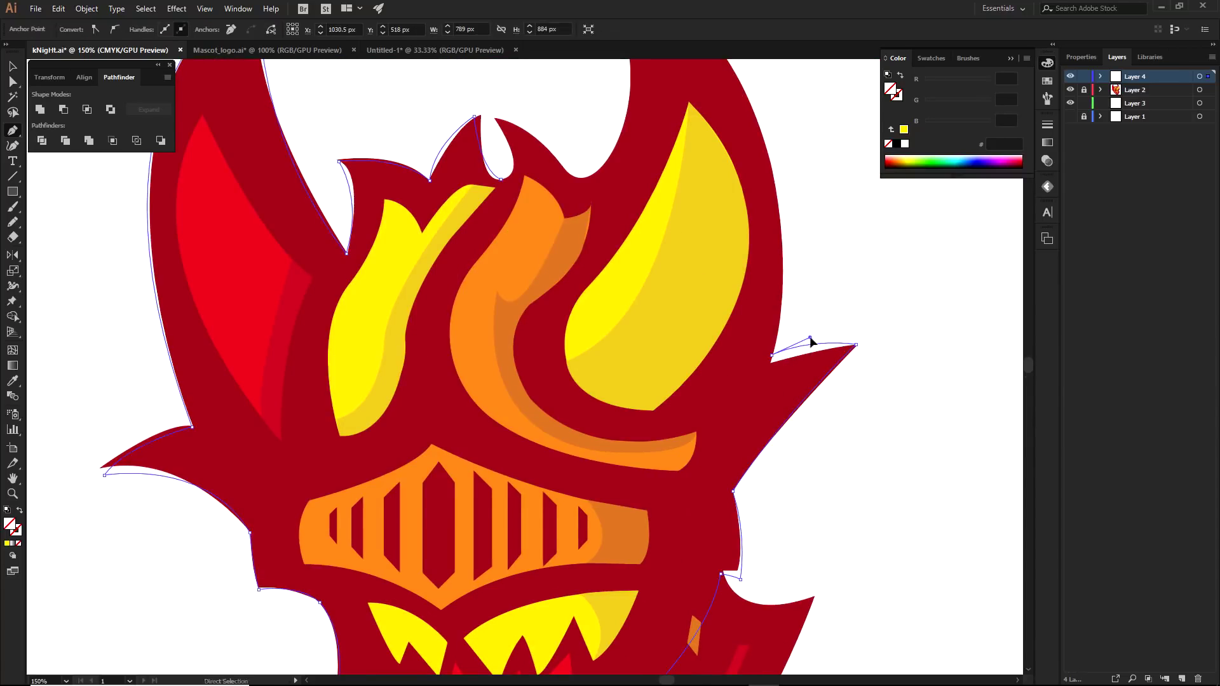
left_click(770, 354)
Trace the right horn's outer and inner edges and close the path along the right crest at the notch
key("ctrl+minus")
left_click_drag(671, 171, 811, 185)
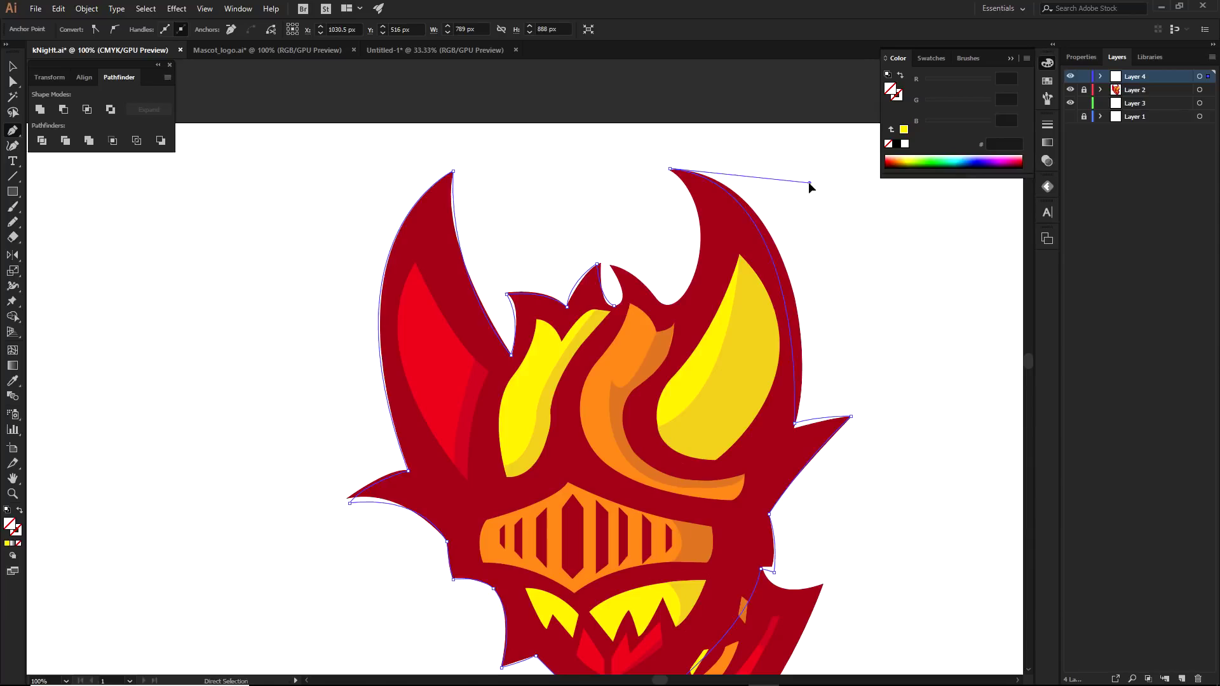
key("ctrl+equal")
left_click_drag(669, 307, 600, 378)
key("ctrl+equal")
key("ctrl+equal")
left_click_drag(531, 252, 438, 245)
left_click_drag(544, 374, 477, 392)
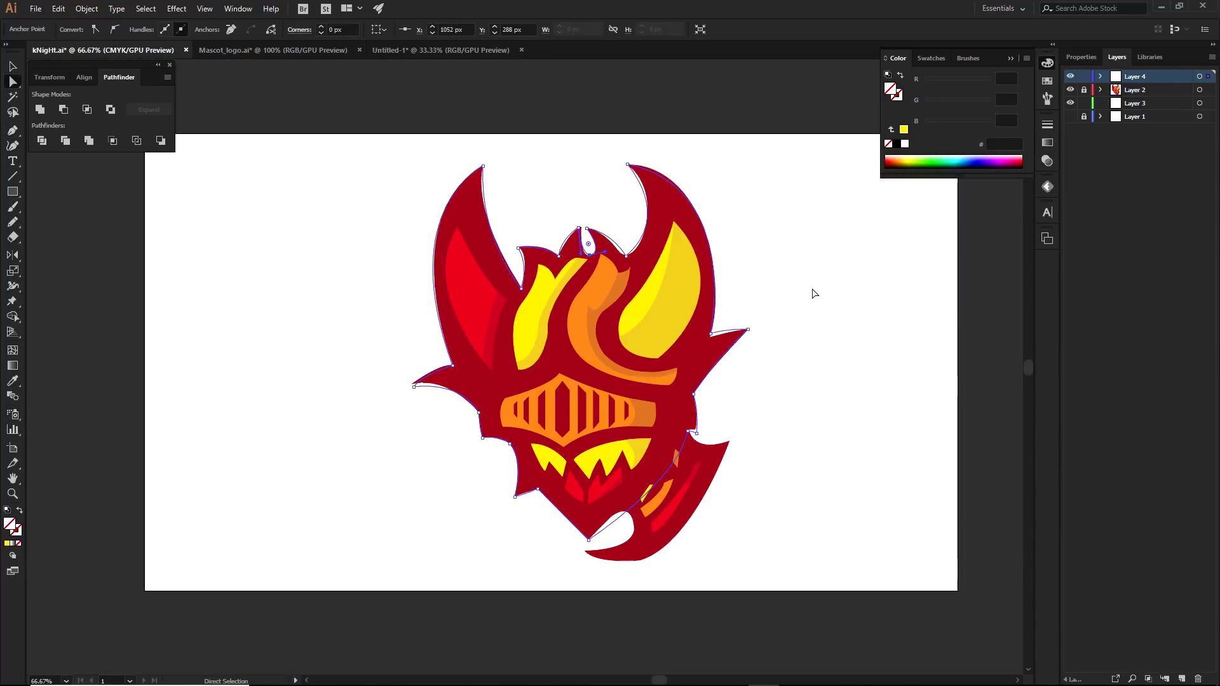
Move the traced outline to the left of the knight to view it alone, and undo the move
left_click_drag(651, 237, 650, 237)
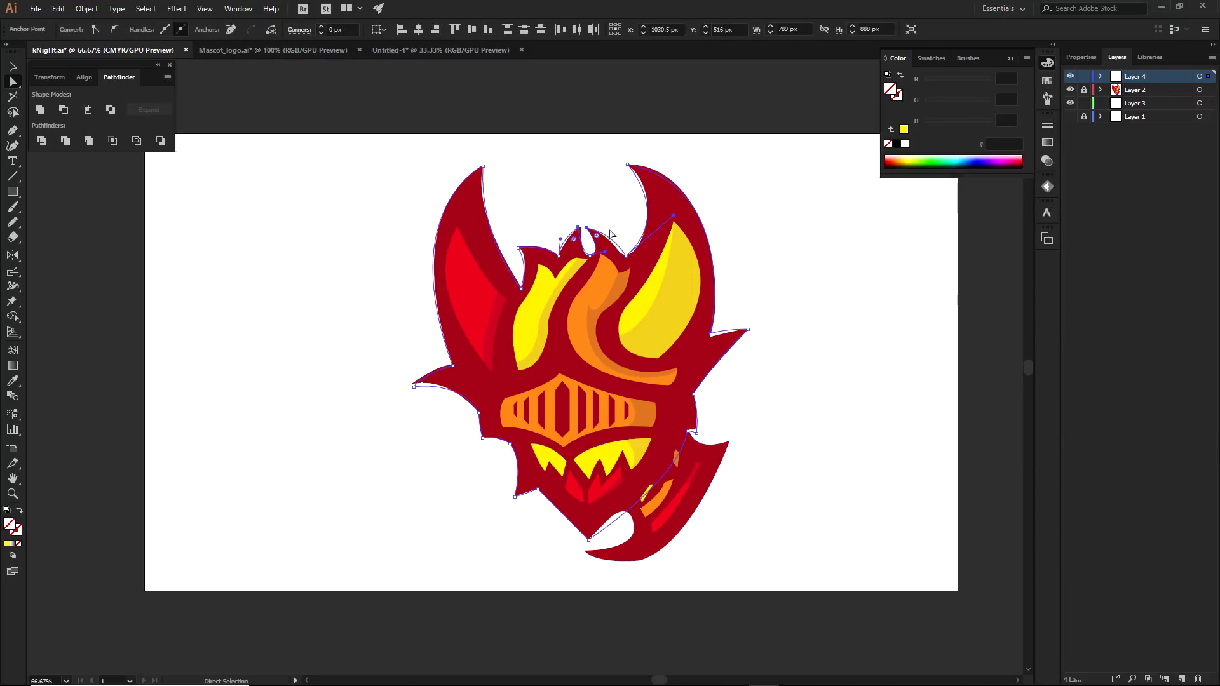
scroll(585, 246, "up", 3)
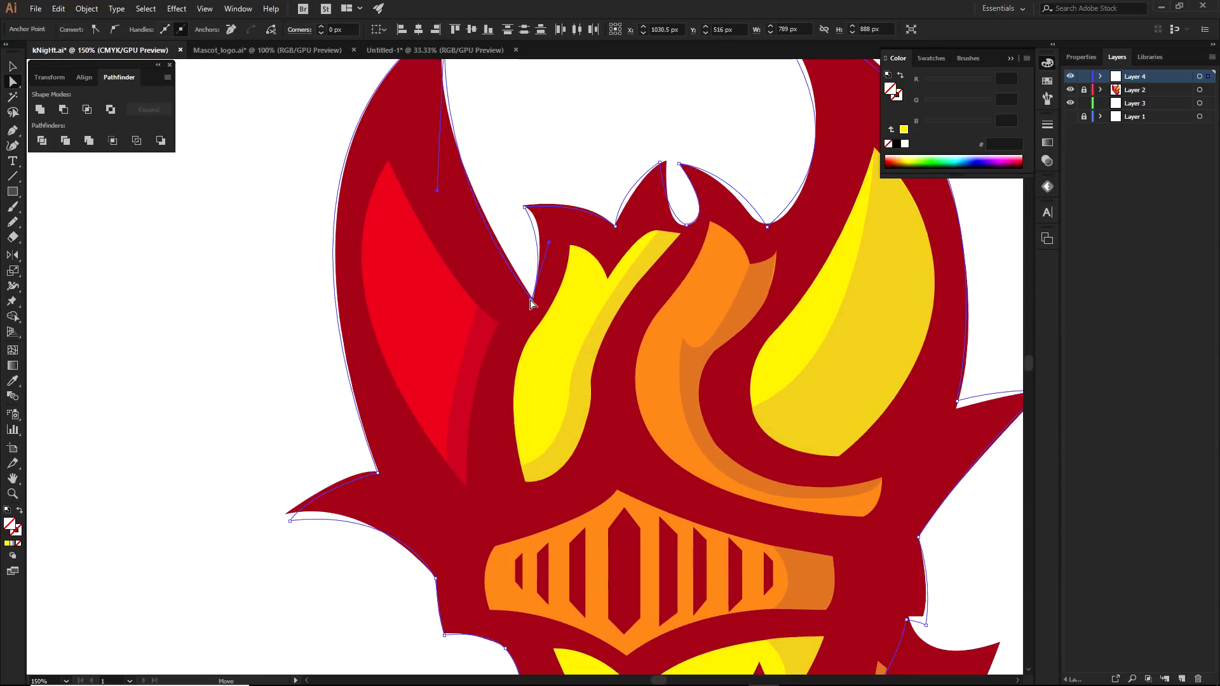
left_click(533, 299)
scroll(532, 303, "down", 2)
scroll(532, 303, "left", 1)
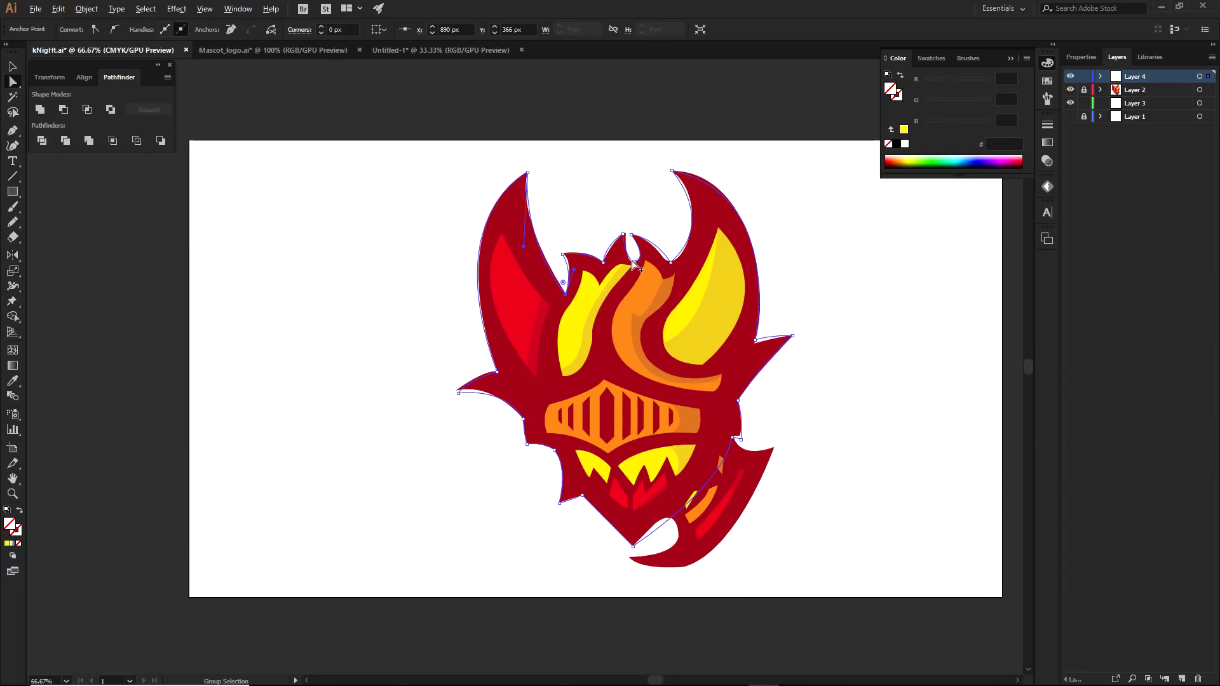
left_click_drag(633, 264, 348, 303)
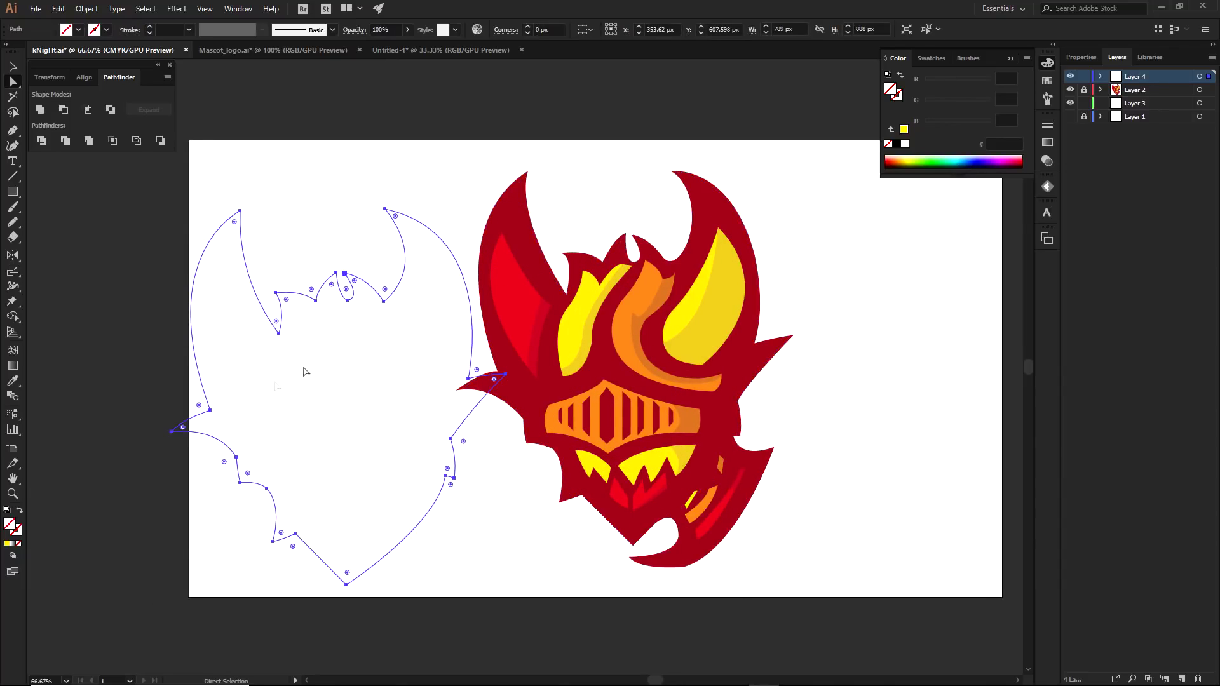
key("ctrl+z")
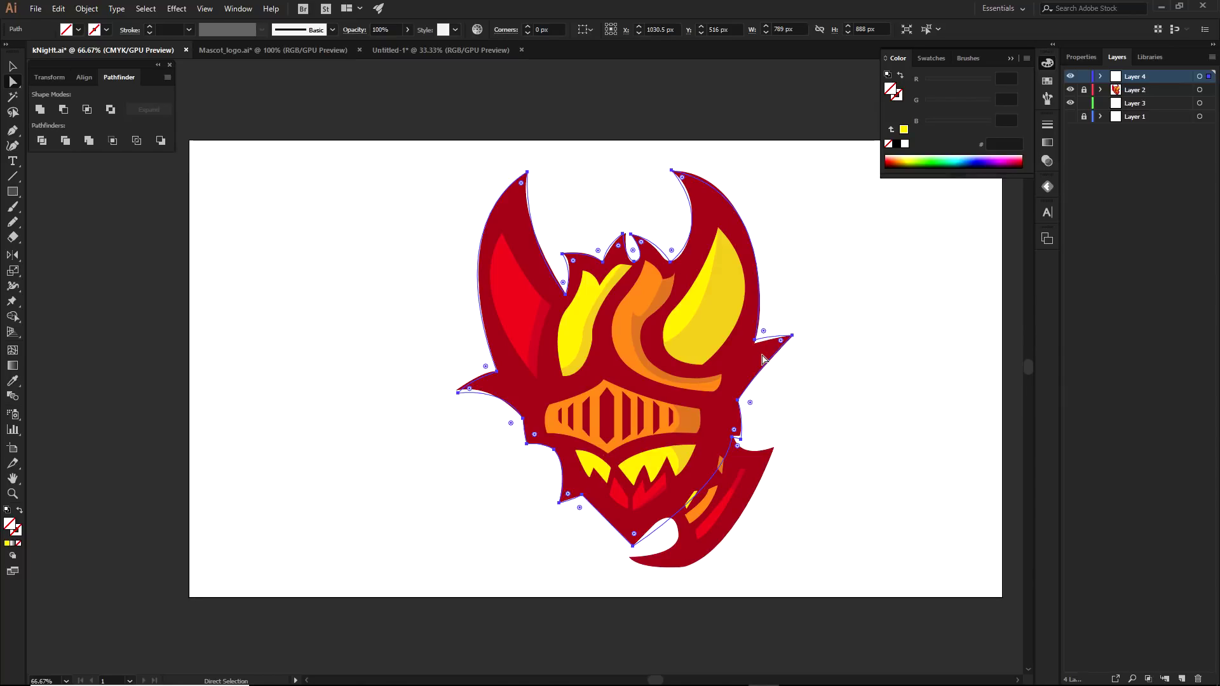
Fill the traced silhouette with solid yellow and hide Layer 4
left_click(8, 545)
left_click(229, 463)
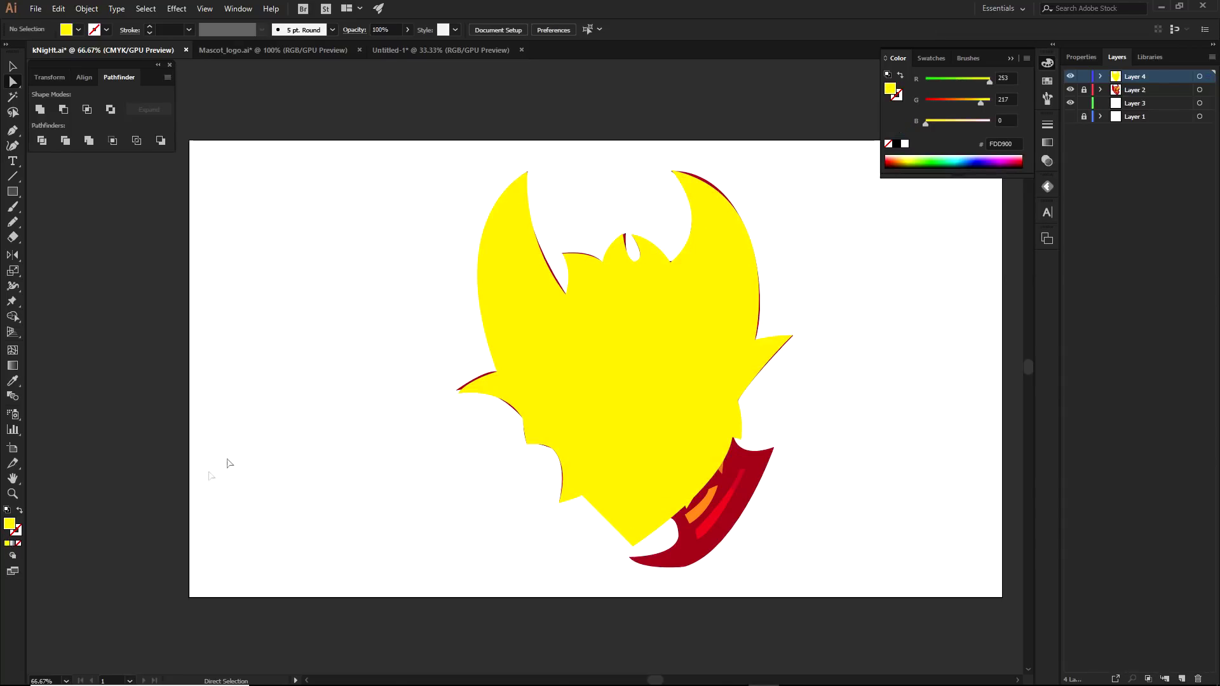
left_click(591, 306)
left_click(1077, 78)
Select the right horn's darker yellow shading with the horn artwork beneath, and examine how their lower edges overlap
scroll(848, 352, "up", 1)
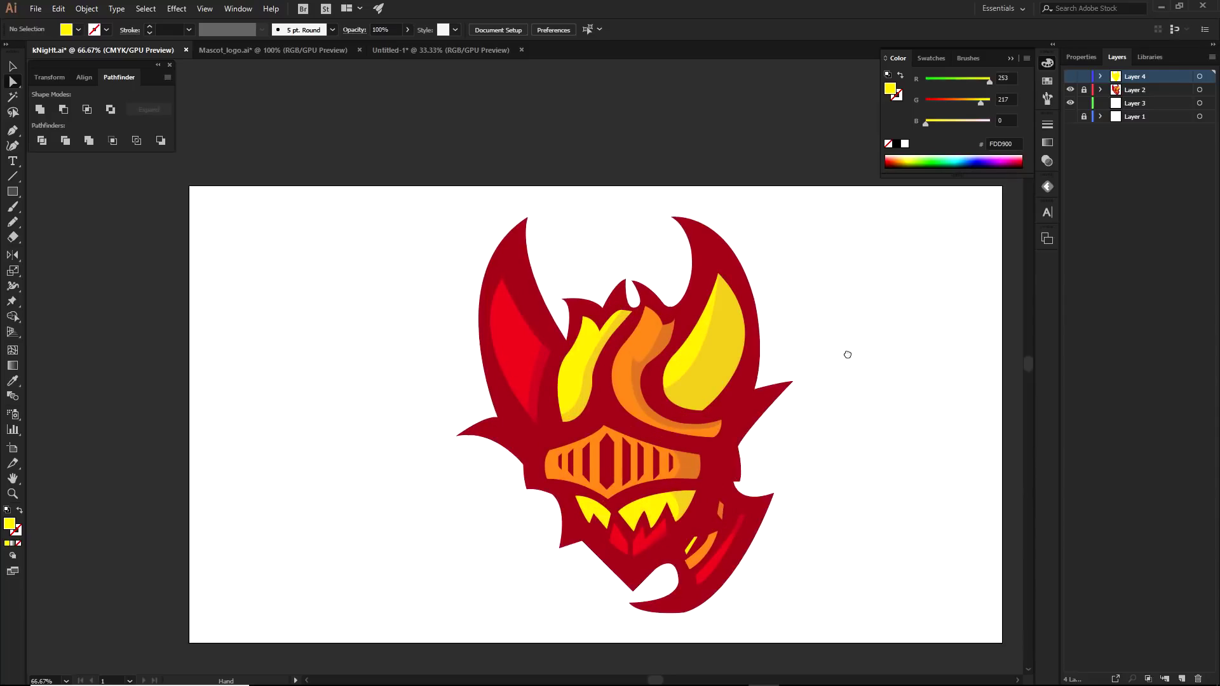
scroll(737, 370, "up", 3)
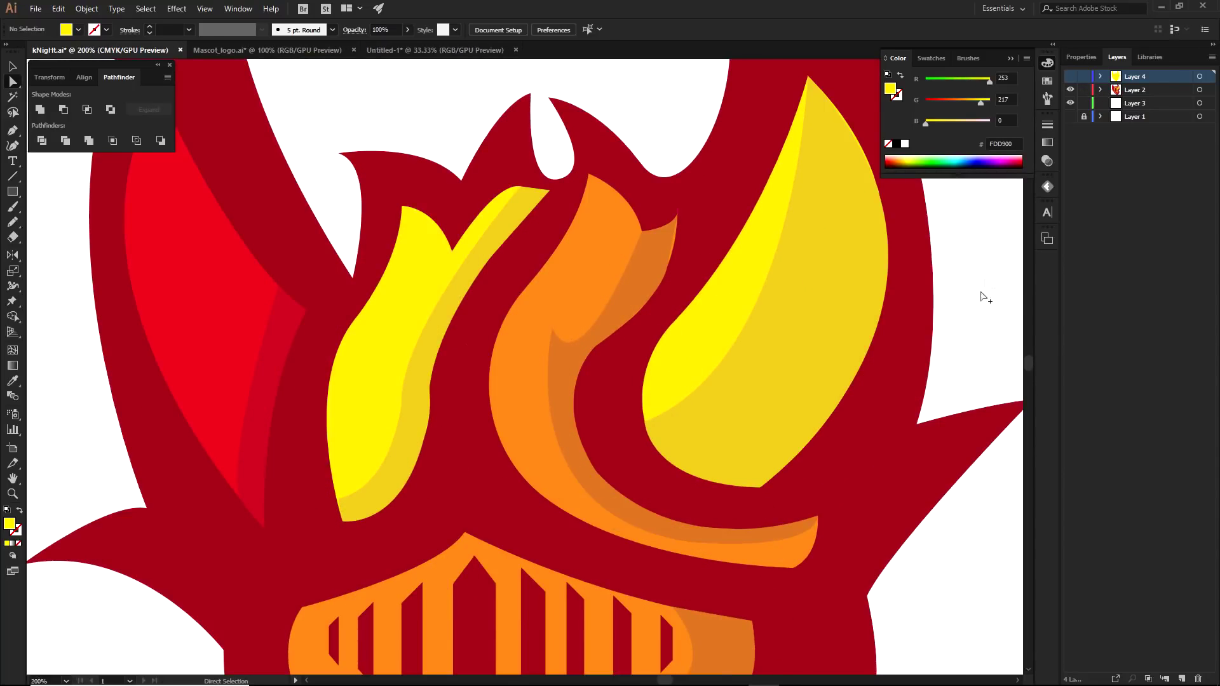
scroll(988, 284, "down", 2)
left_click(688, 440)
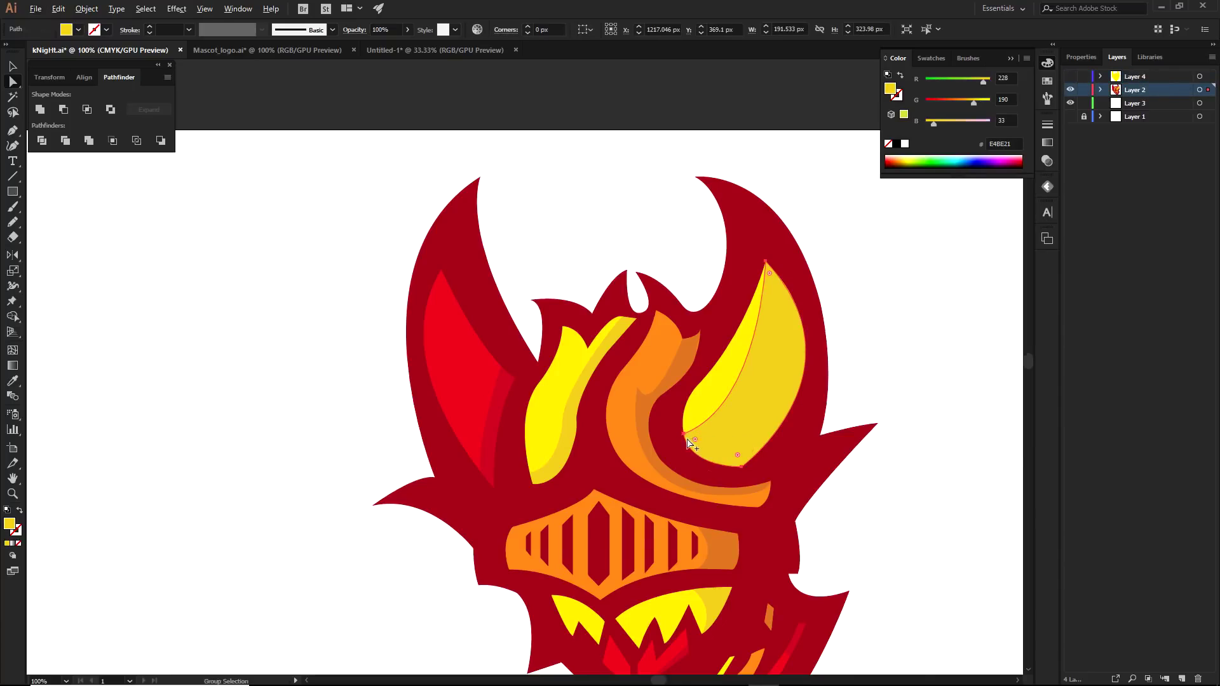
scroll(673, 429, "up", 8)
left_click(781, 529, "shift")
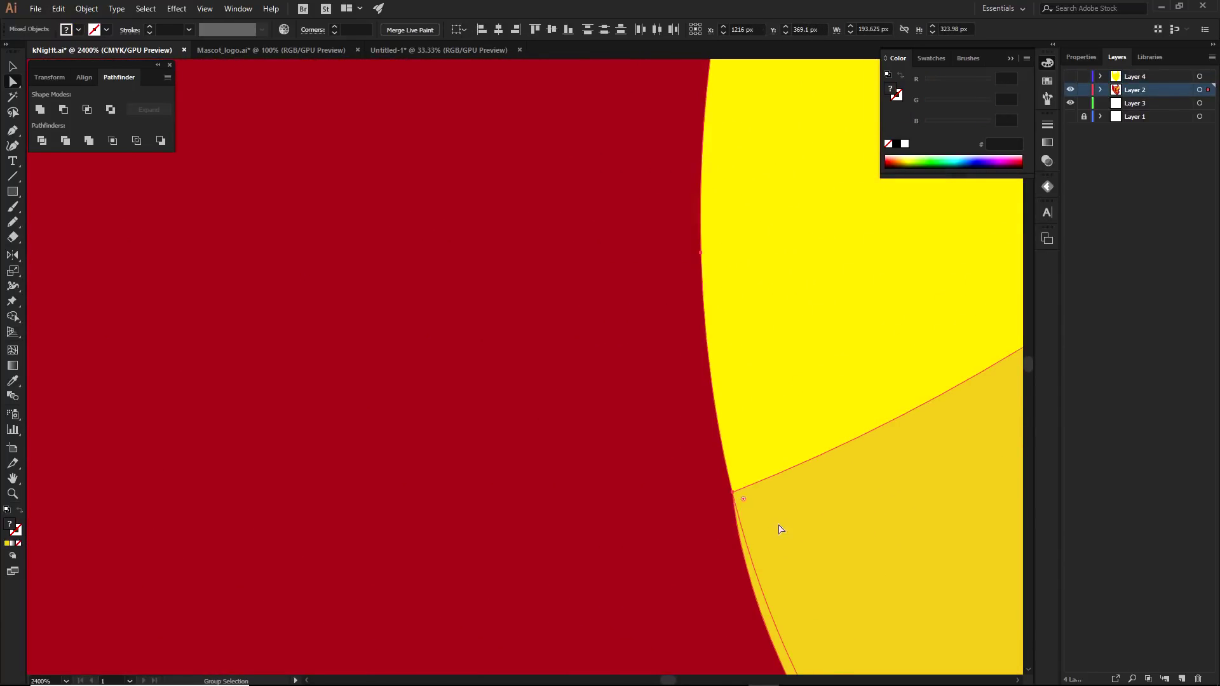
left_click_drag(781, 529, 665, 336)
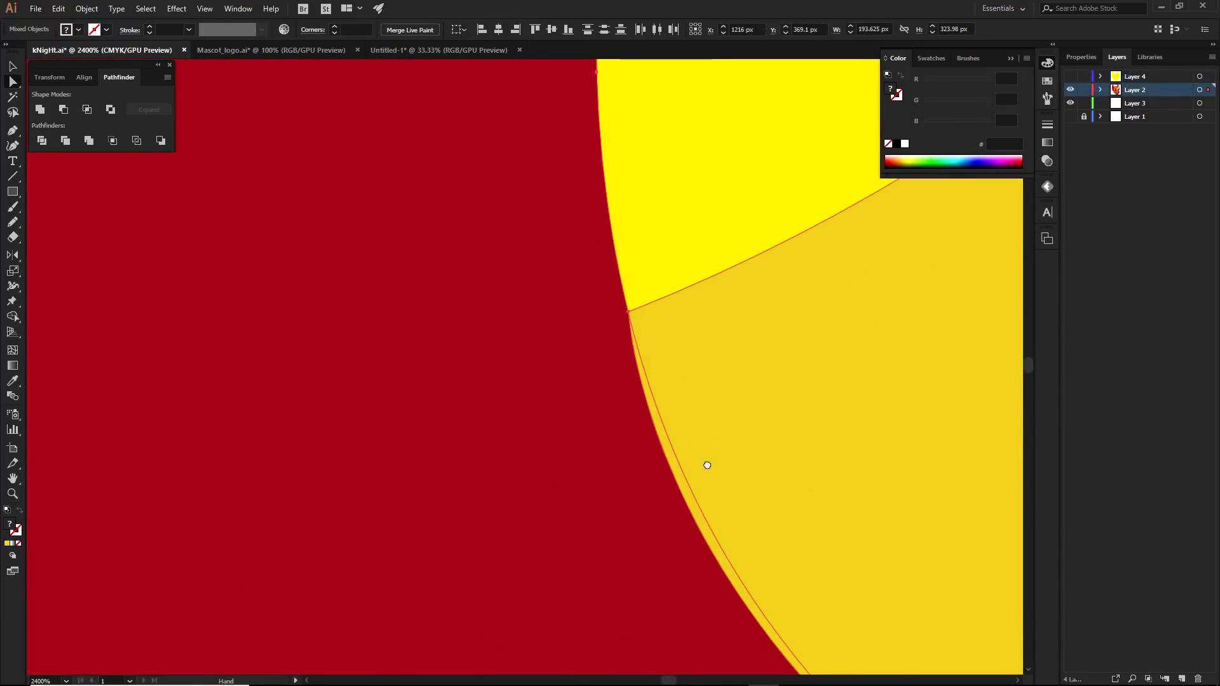
scroll(705, 465, "up", 2)
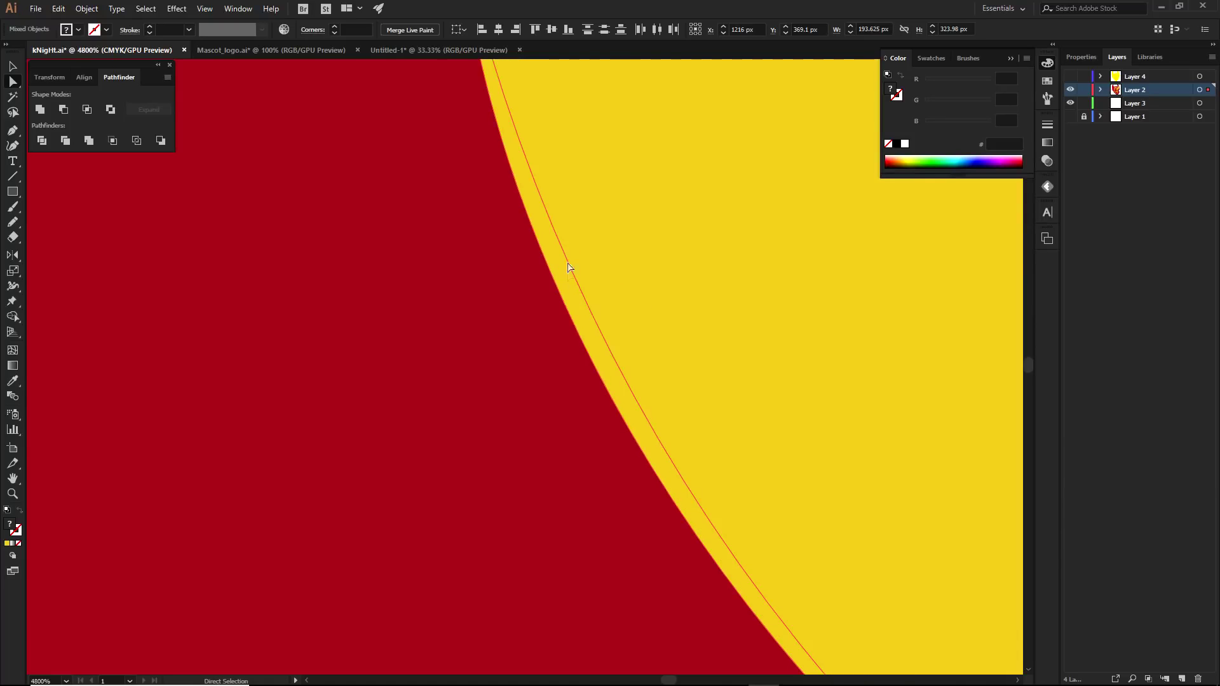
scroll(627, 233, "down", 5)
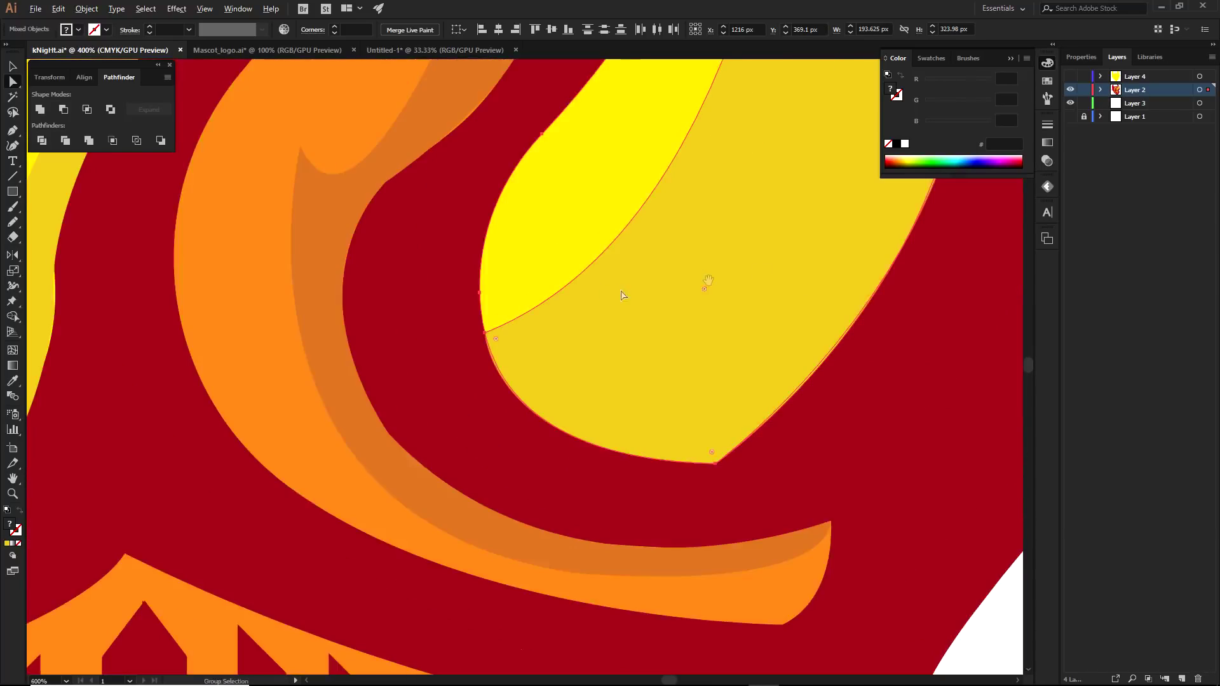
Examine how the shading fits the right horn's outer edge and tip, and the tip of the orange flame
scroll(693, 432, "up", 1)
scroll(692, 451, "down", 2)
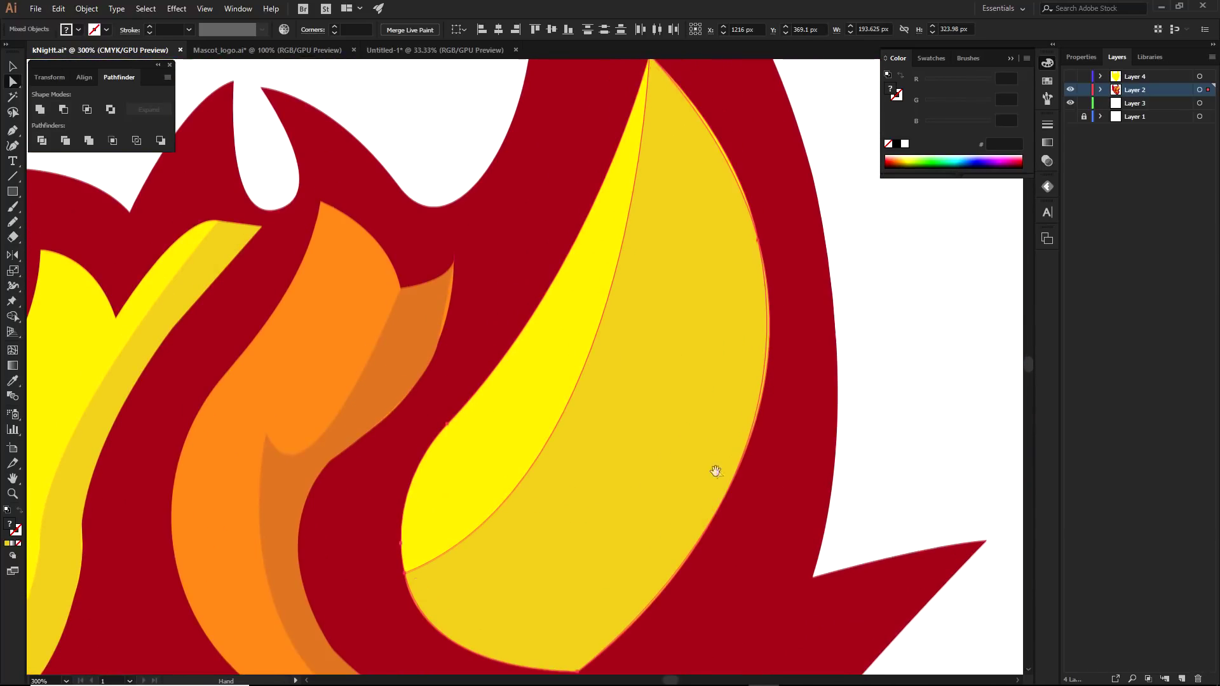
scroll(775, 371, "up", 5)
scroll(775, 365, "down", 5)
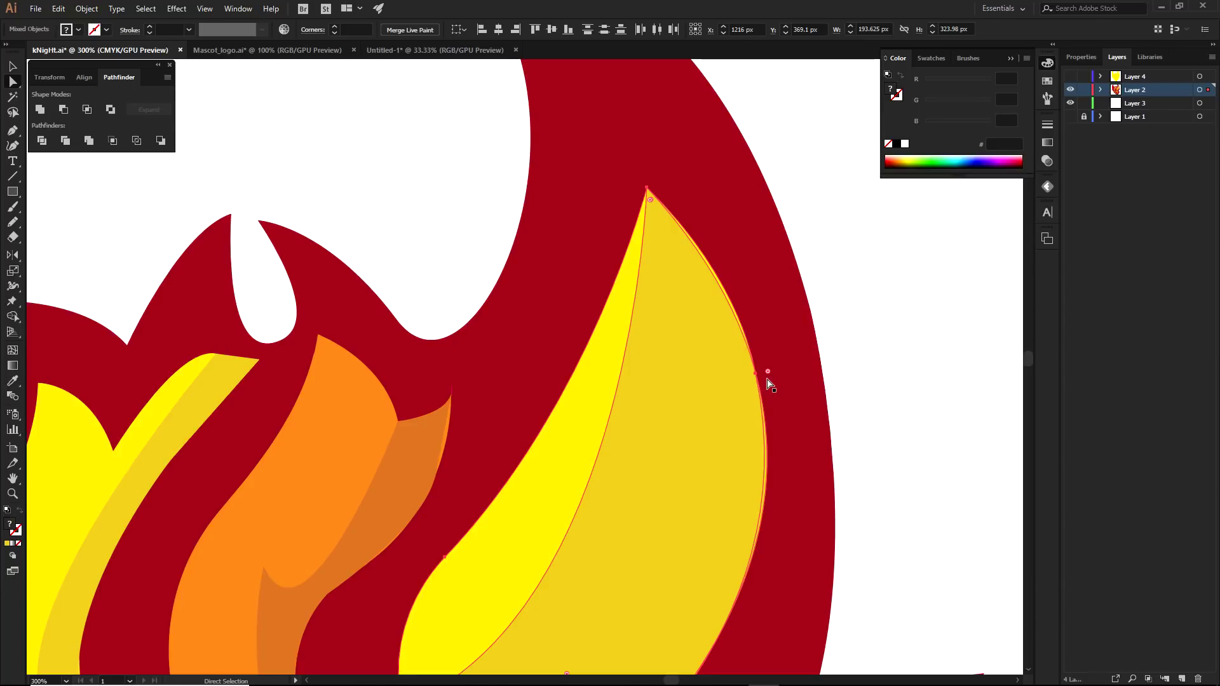
scroll(728, 284, "up", 4)
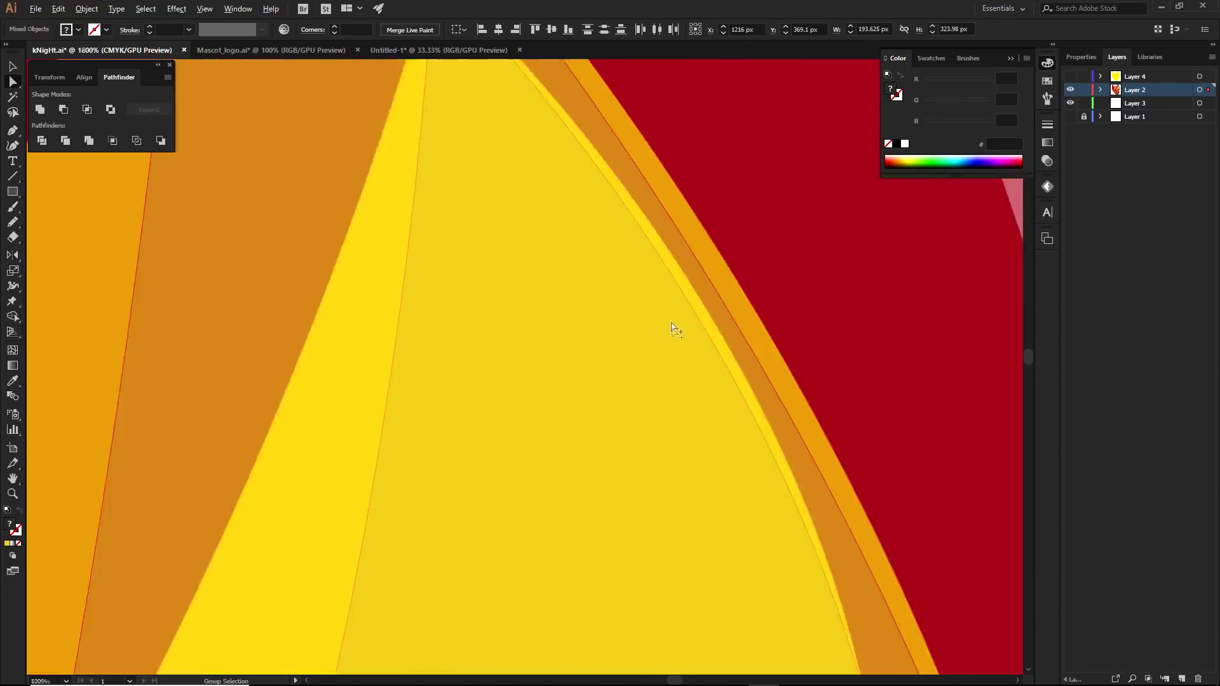
scroll(729, 280, "down", 2)
scroll(427, 243, "down", 3)
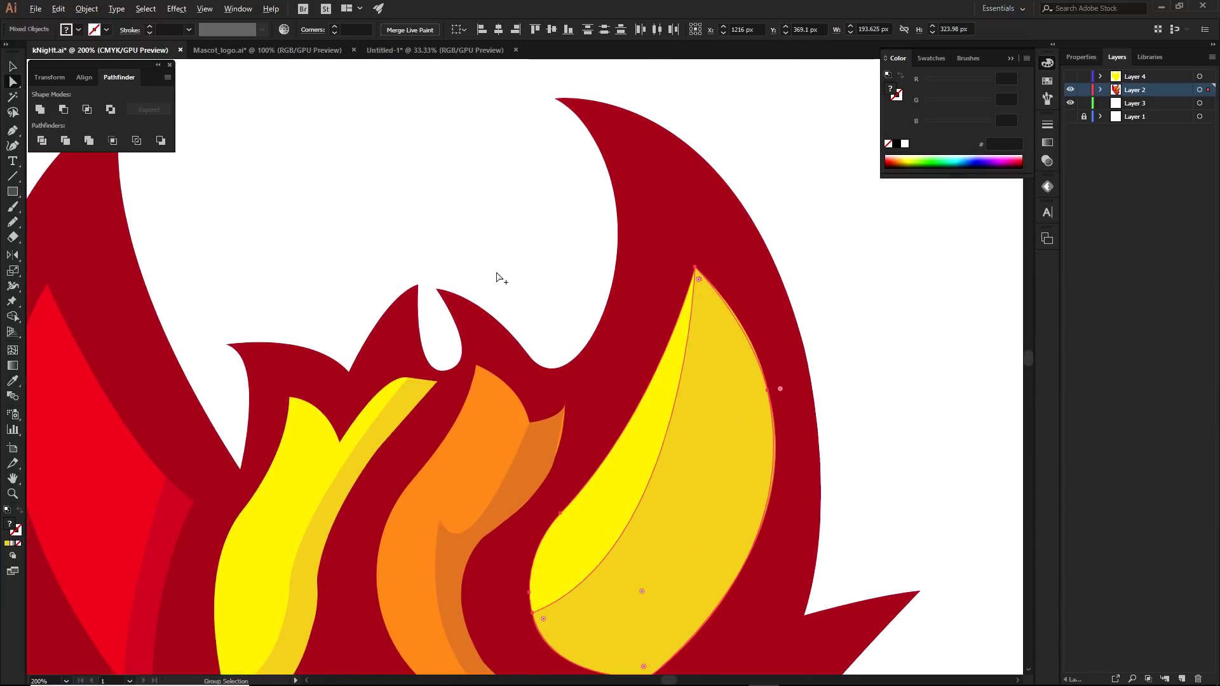
scroll(497, 277, "up", 5)
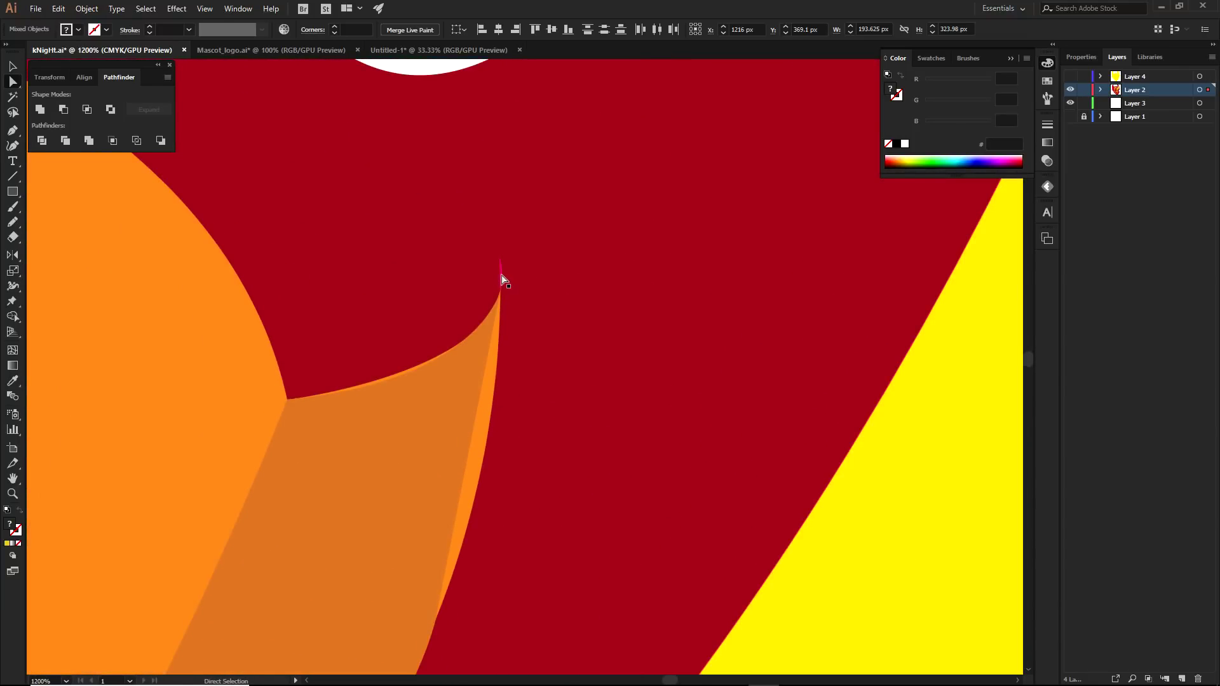
Select the small pink fragment at the orange flame's tip to examine it within the whole knight, and clear the selection
left_click(502, 280)
scroll(667, 299, "down", 5)
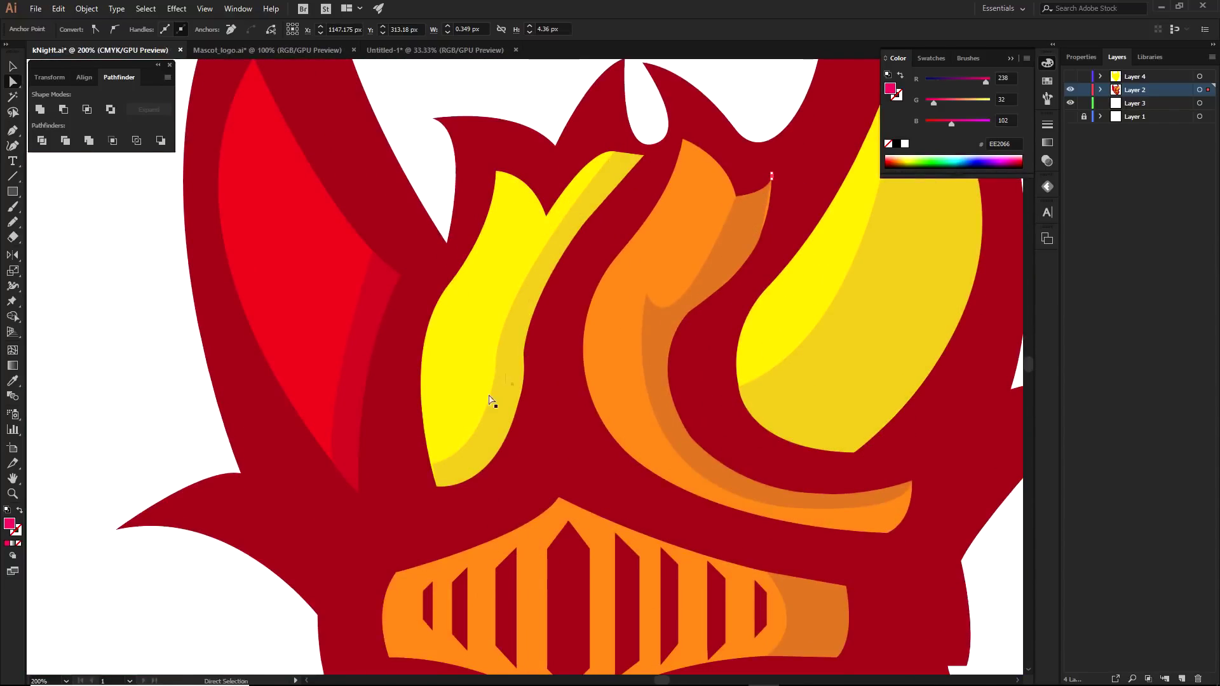
scroll(489, 400, "down", 2)
scroll(489, 401, "down", 2)
scroll(699, 362, "up", 2)
key("ctrl+shift+a")
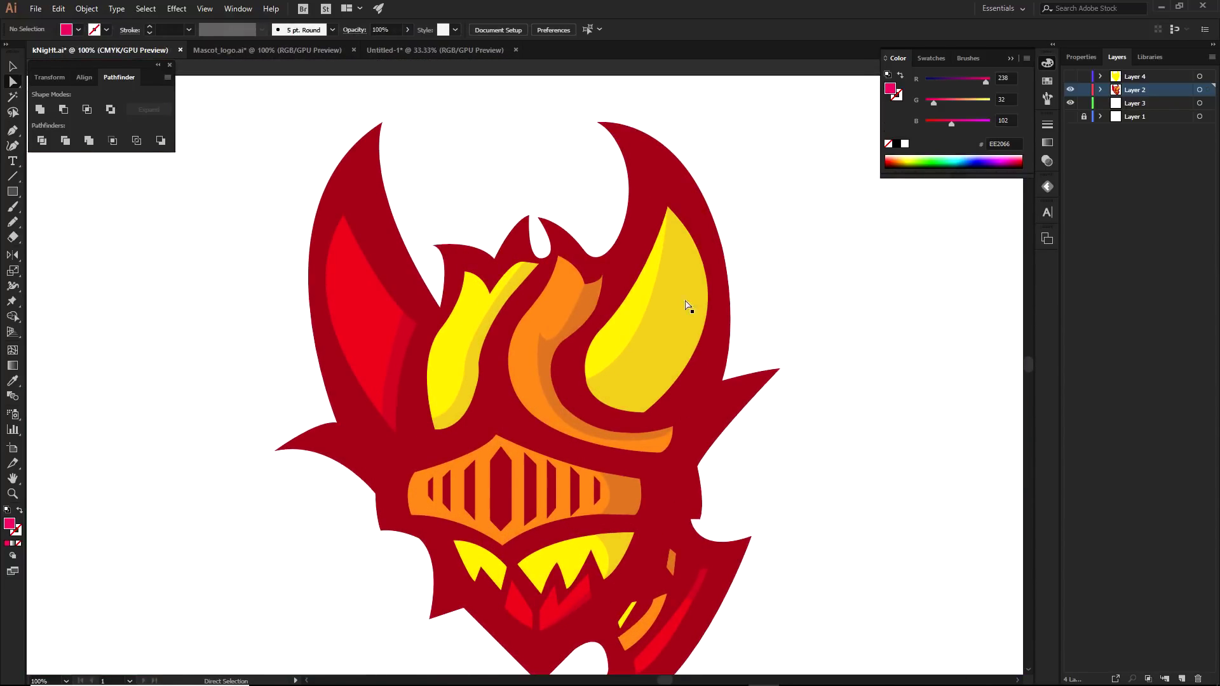
Move the lower inner corner anchor of the right horn's darker yellow shading onto the outer edge of the yellow base
scroll(613, 324, "up", 2)
left_click(685, 377)
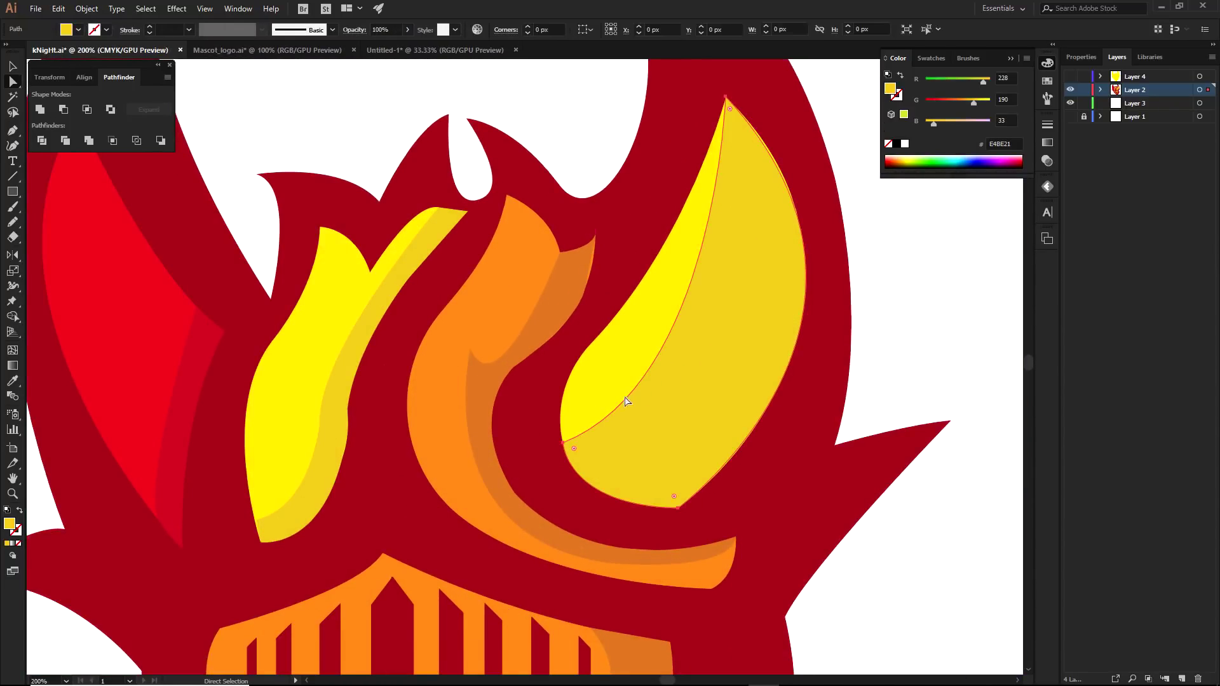
left_click(591, 344)
left_click(559, 422)
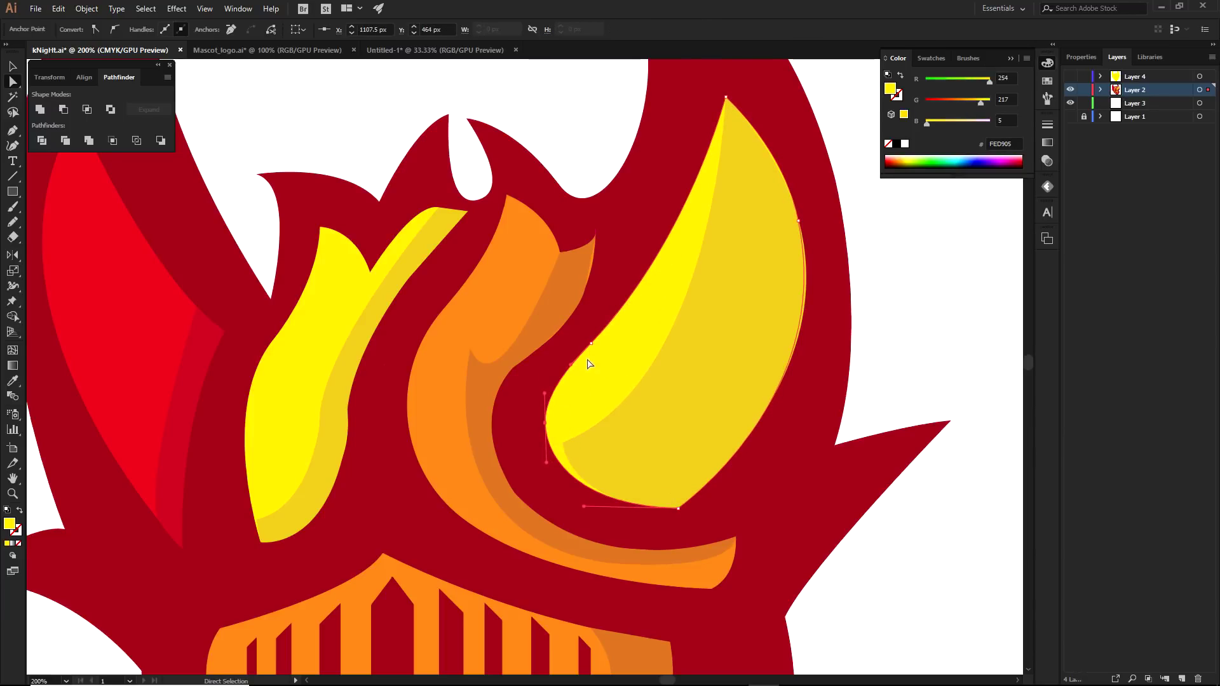
left_click(589, 345)
scroll(562, 438, "up", 1)
scroll(526, 441, "up", 1)
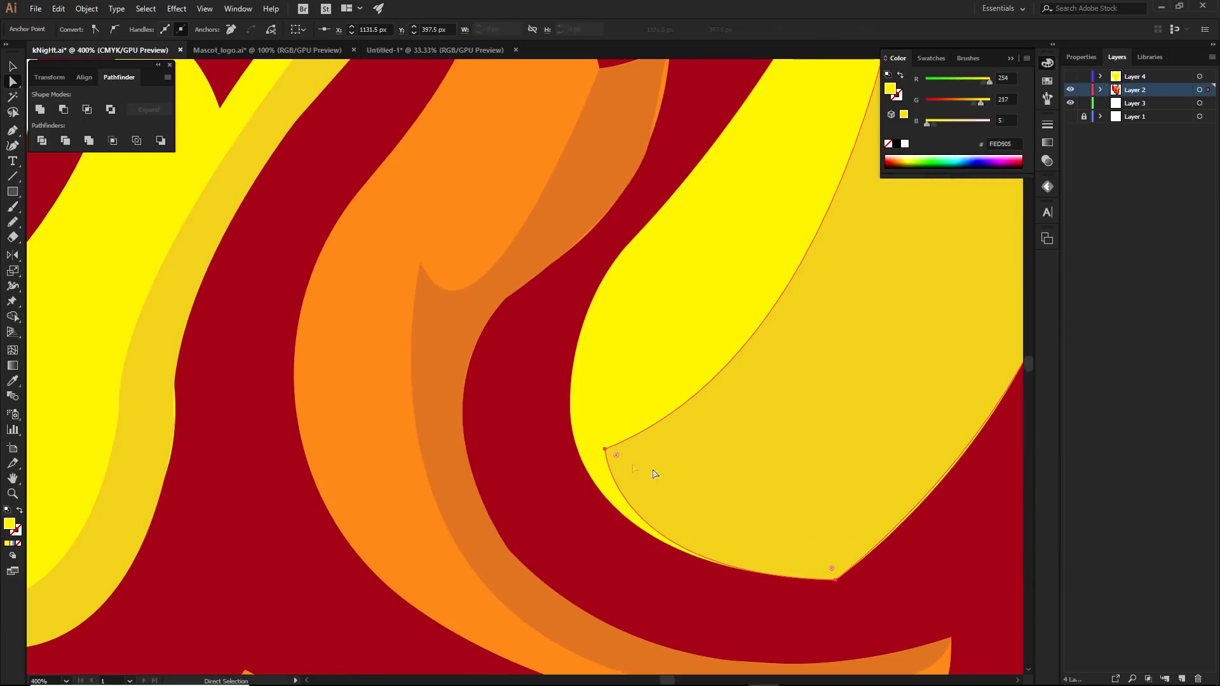
left_click_drag(604, 447, 585, 455)
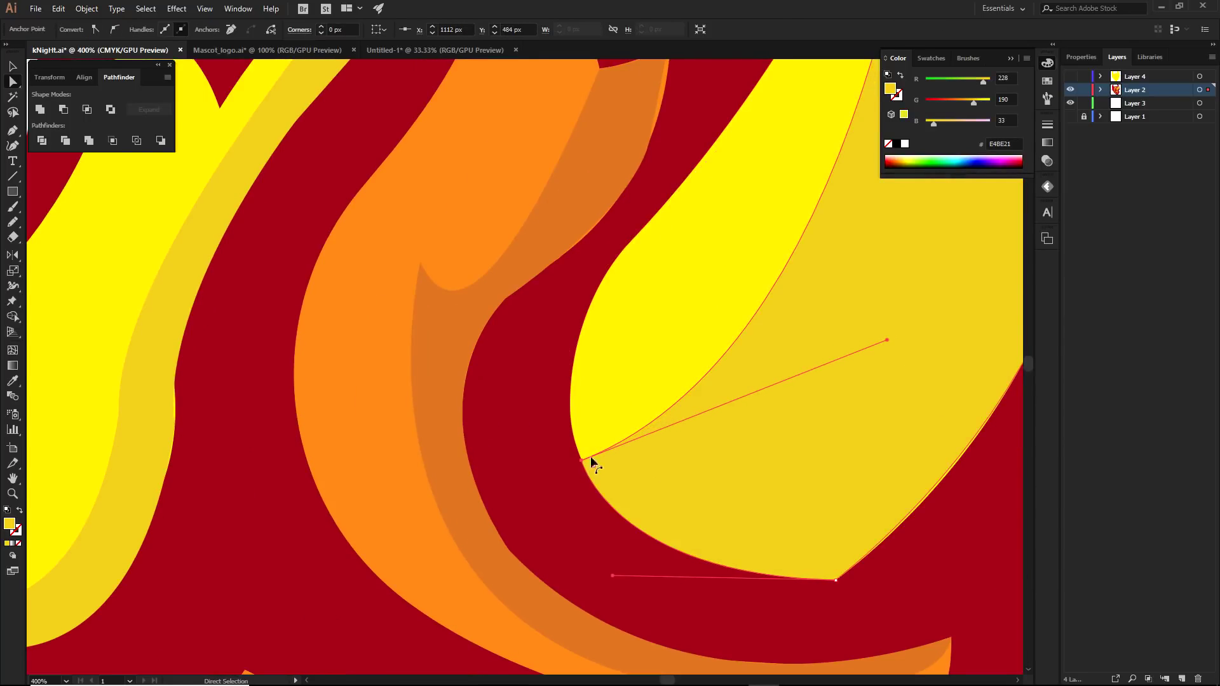
Check the shading's lower edge with Shape Builder and adjust its tip handle to reshape the outer curve along the yellow base
scroll(588, 493, "up", 5)
key("shift+m")
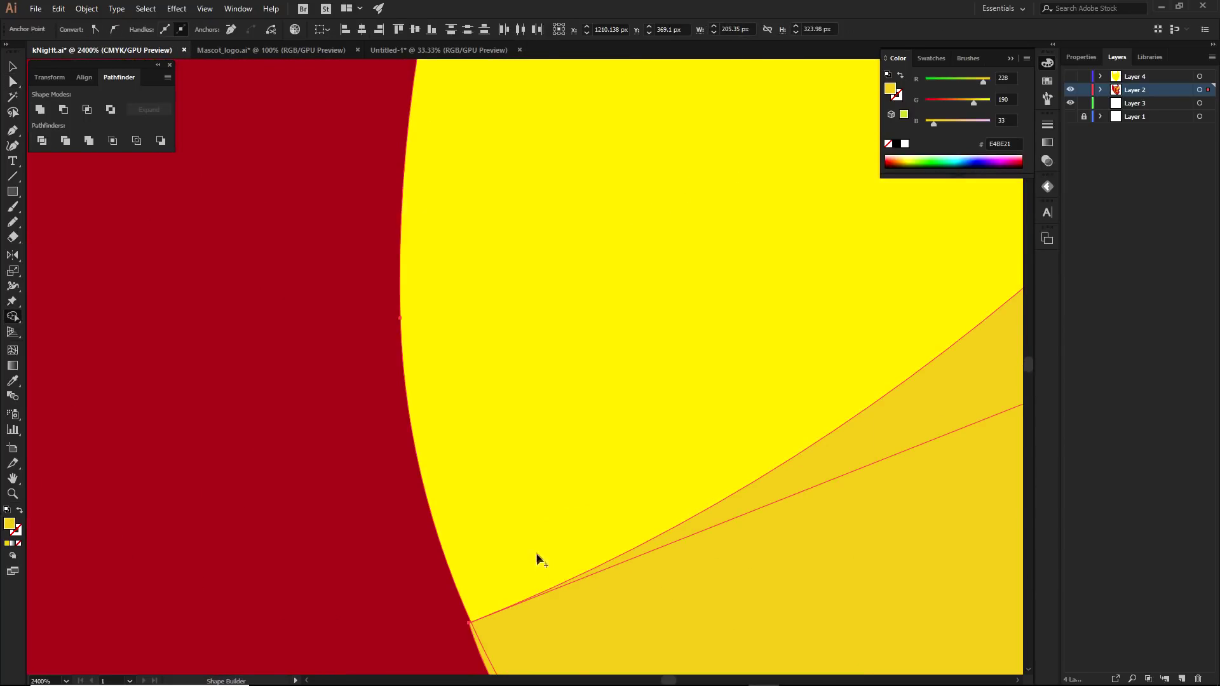
scroll(536, 558, "down", 4)
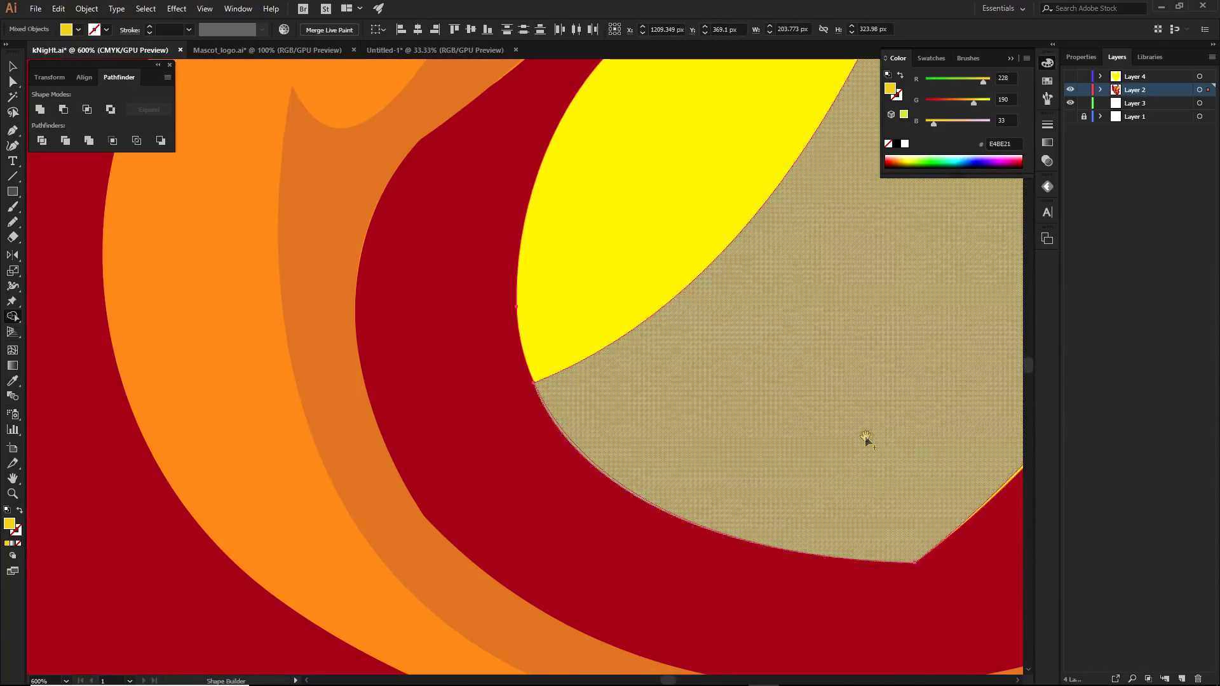
scroll(865, 441, "right", 5)
left_click(723, 435)
key("a")
left_click(545, 582)
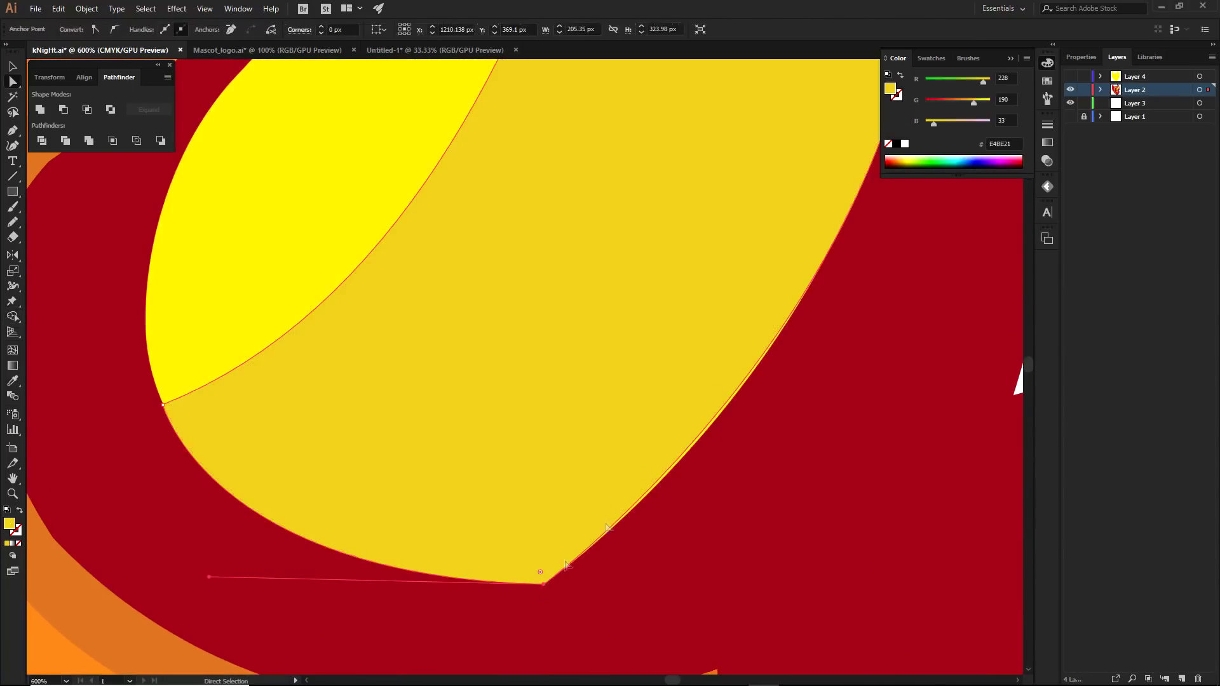
scroll(597, 492, "down", 3)
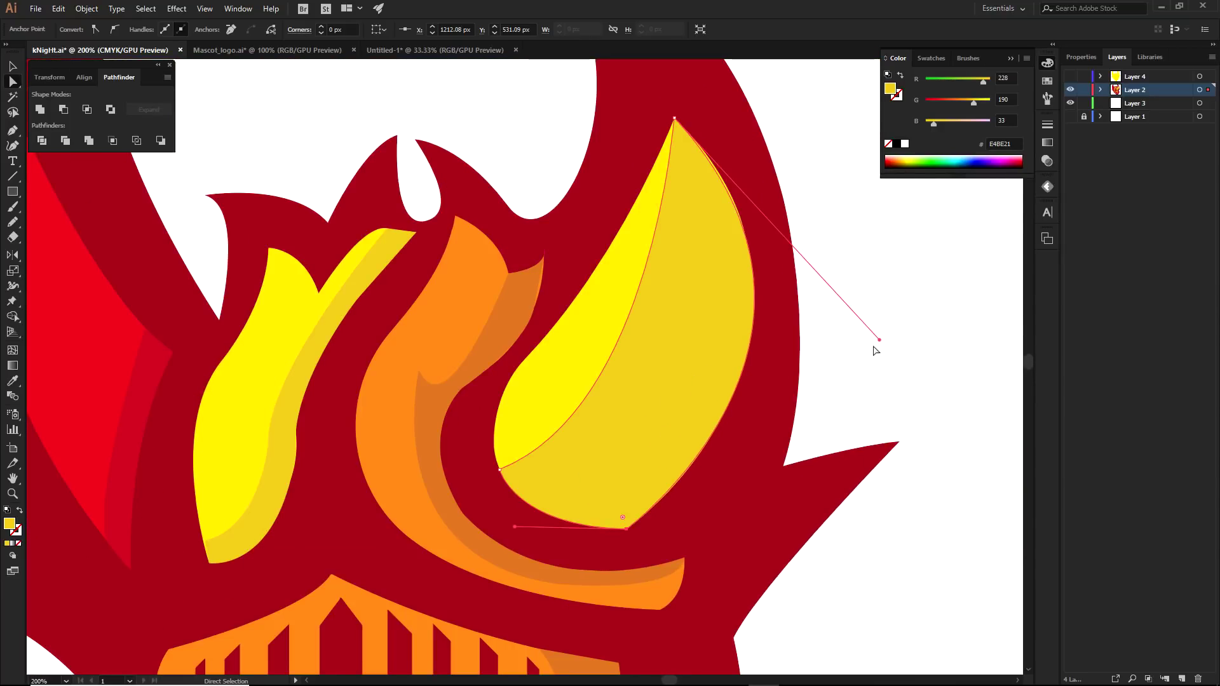
left_click_drag(879, 341, 886, 357)
Try to remove the excess along the right horn shading's outer edge with Shape Builder, undo the removal and clear the selection
left_click(551, 410, "shift")
key("shift+m")
scroll(690, 482, "up", 4)
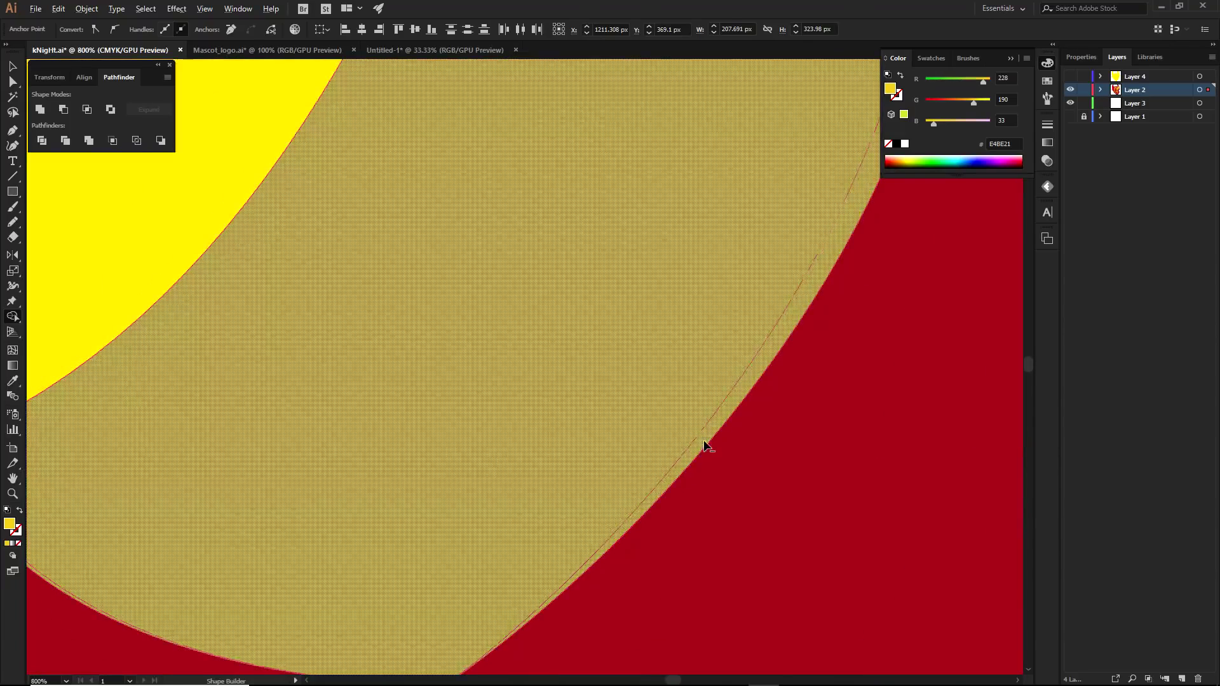
left_click(705, 444, "alt")
scroll(704, 442, "down", 4)
key("ctrl+z")
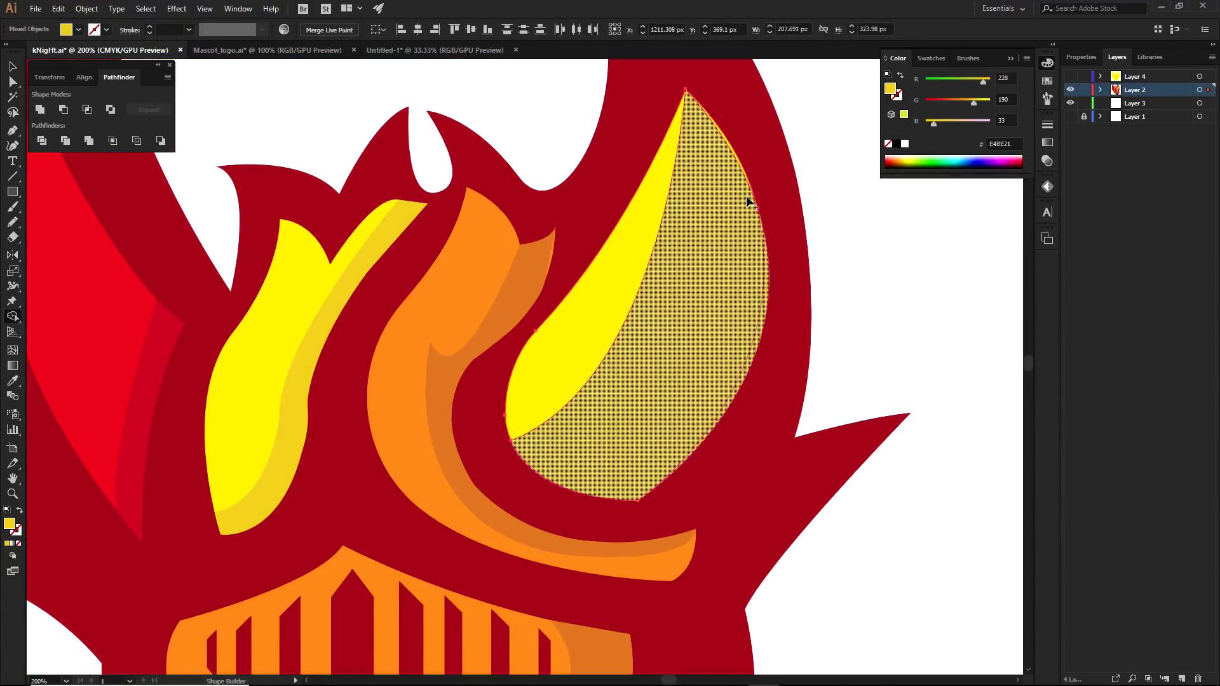
key("a")
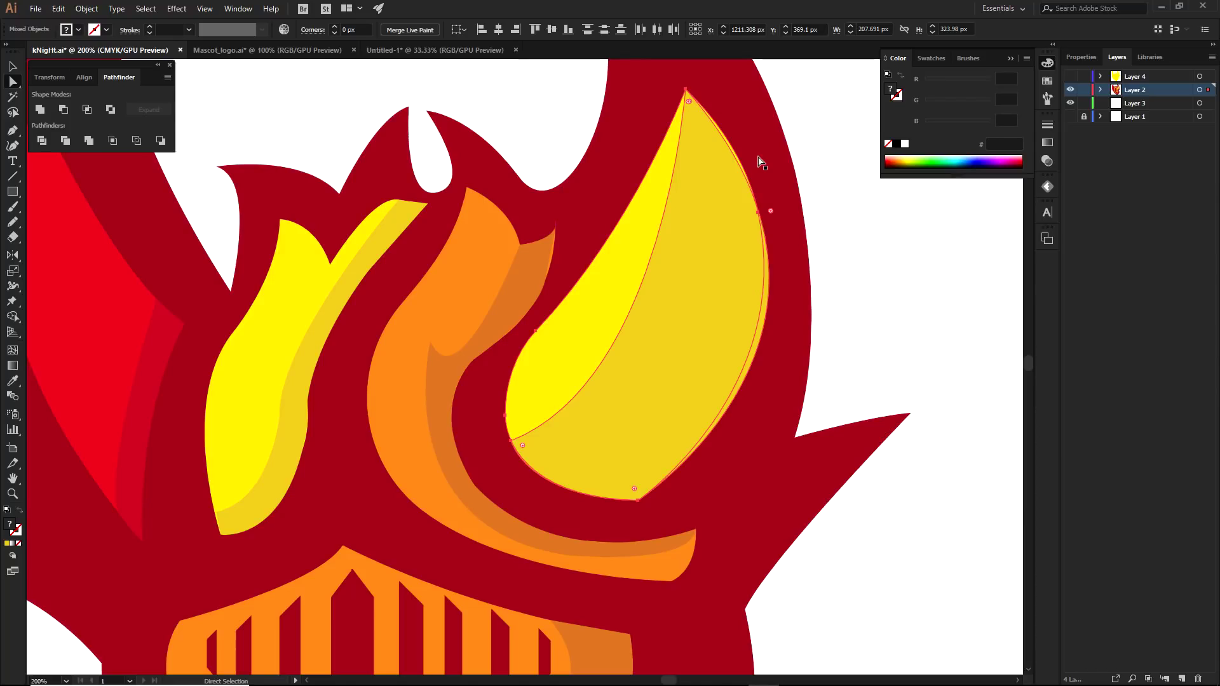
left_click(841, 210)
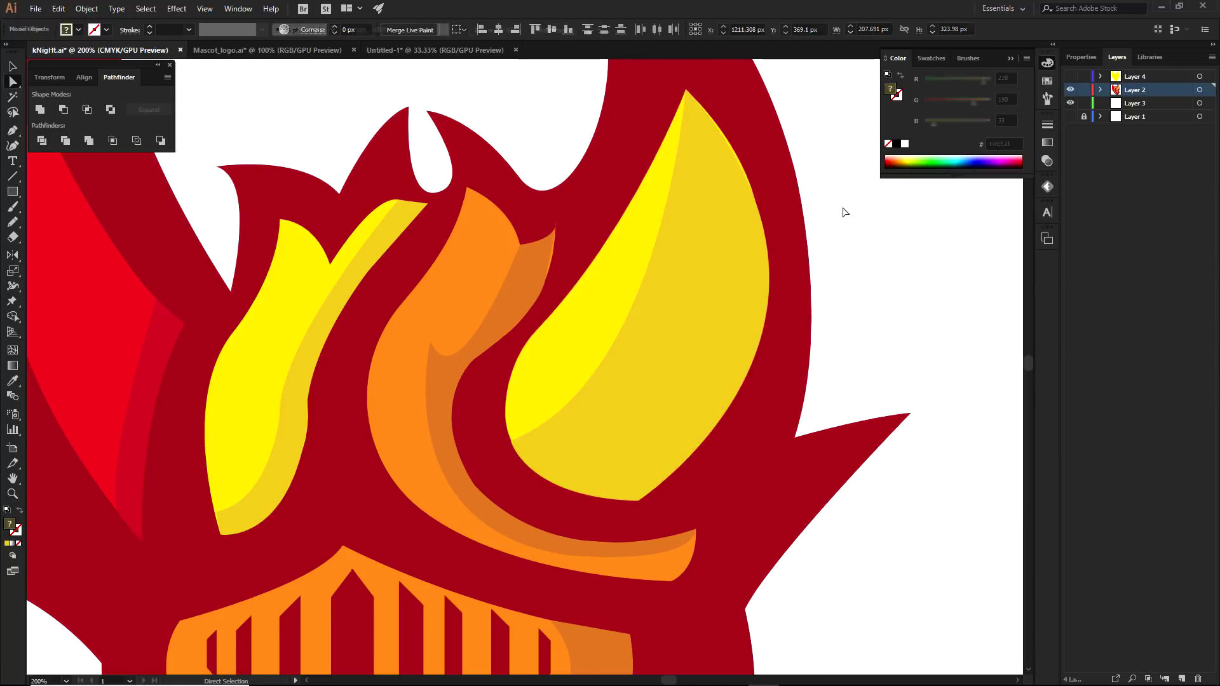
Lock Layer 2 and create a new layer at the top of the layer stack
scroll(850, 229, "down", 2)
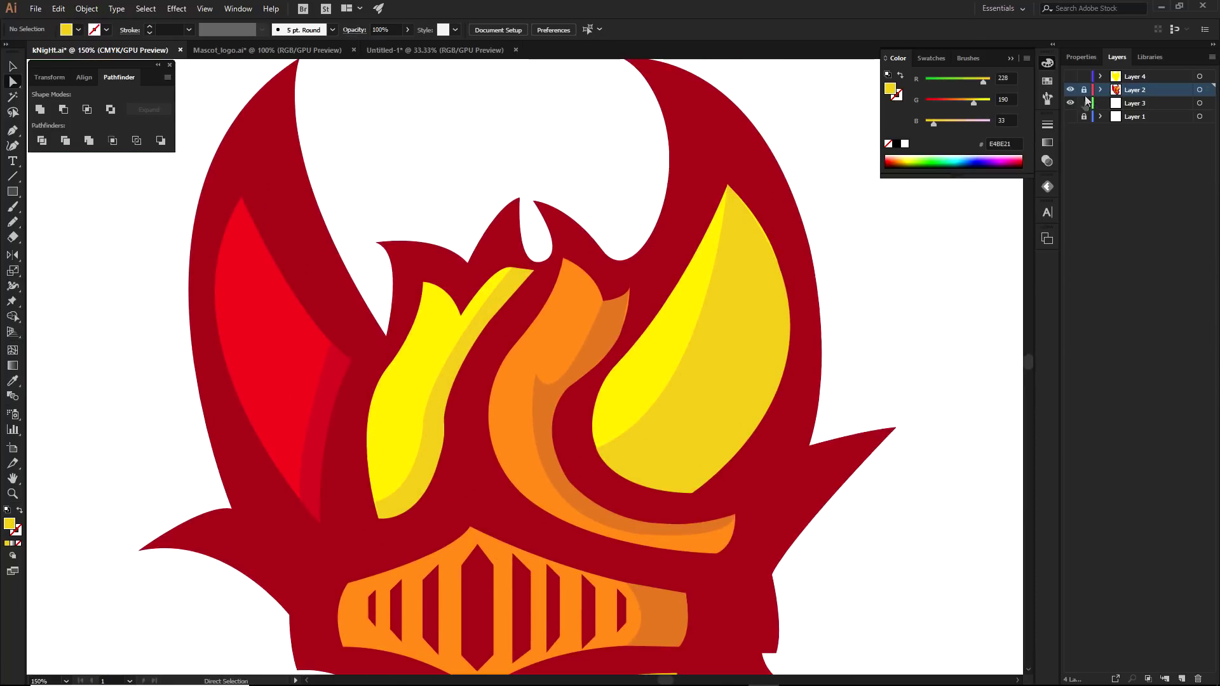
left_click(1181, 678)
left_click_drag(1134, 90, 1135, 74)
key("p")
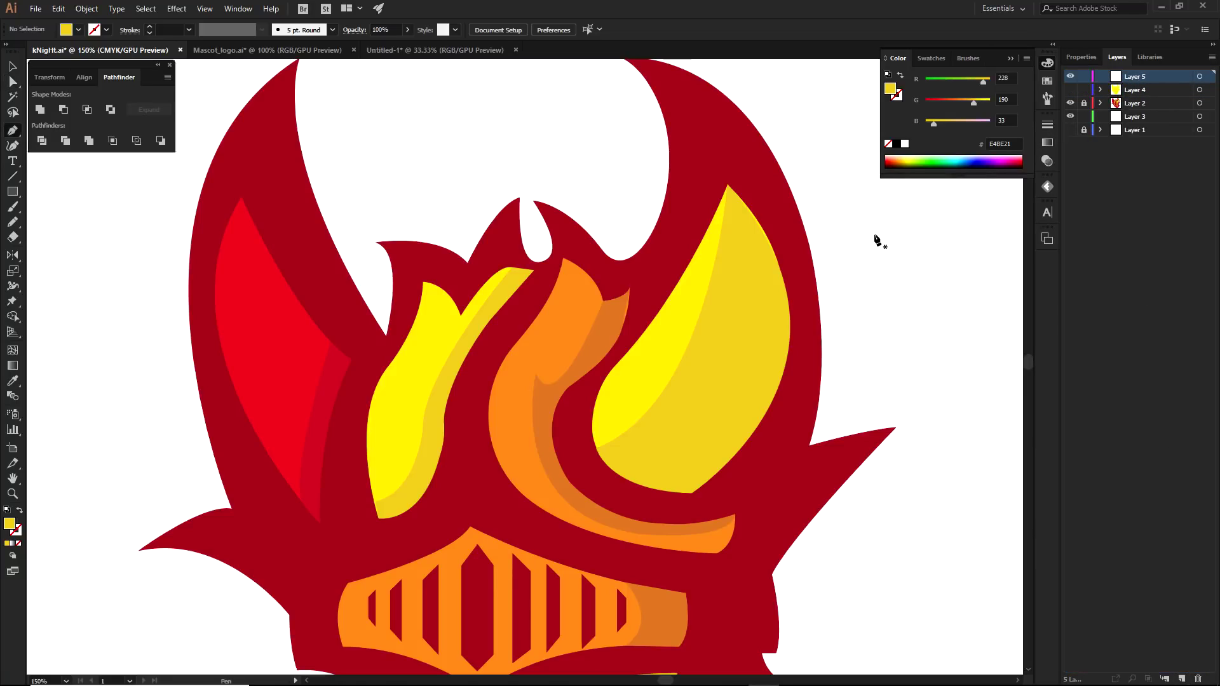
Trace the right horn's yellow inner shape as a closed Pen path with no fill
scroll(591, 413, "up", 2)
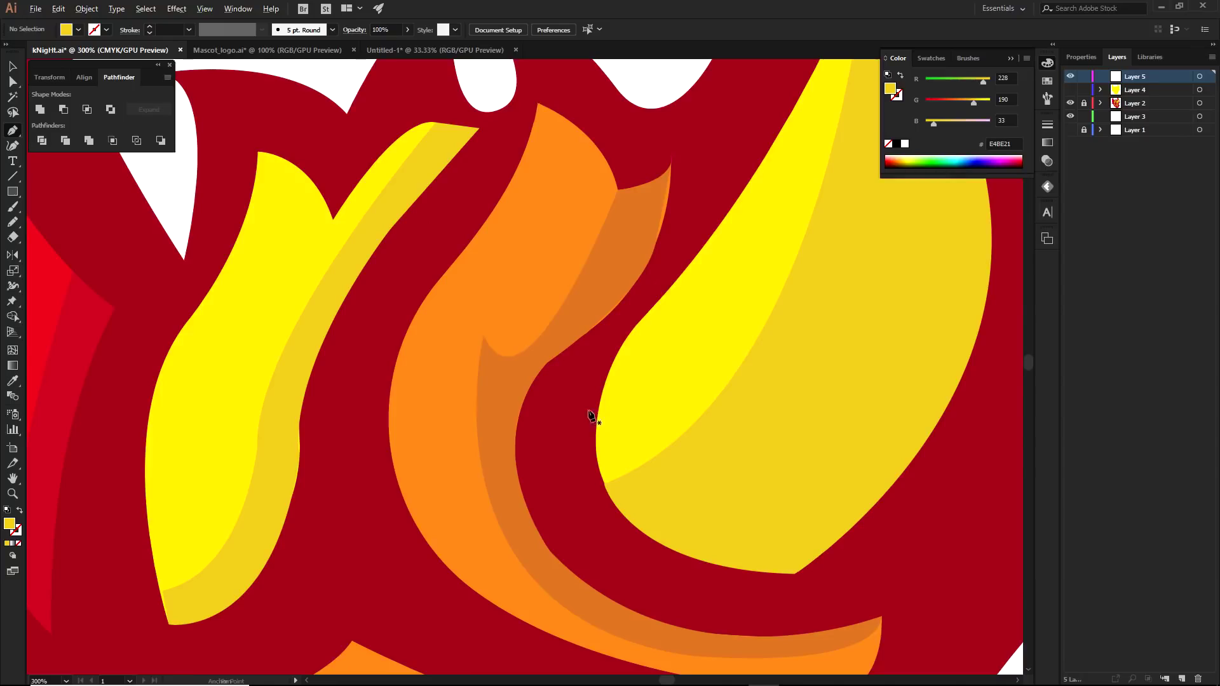
left_click(633, 327)
left_click_drag(796, 574, 870, 585)
left_click(647, 574)
scroll(661, 531, "down", 3)
left_click_drag(683, 340, 576, 229)
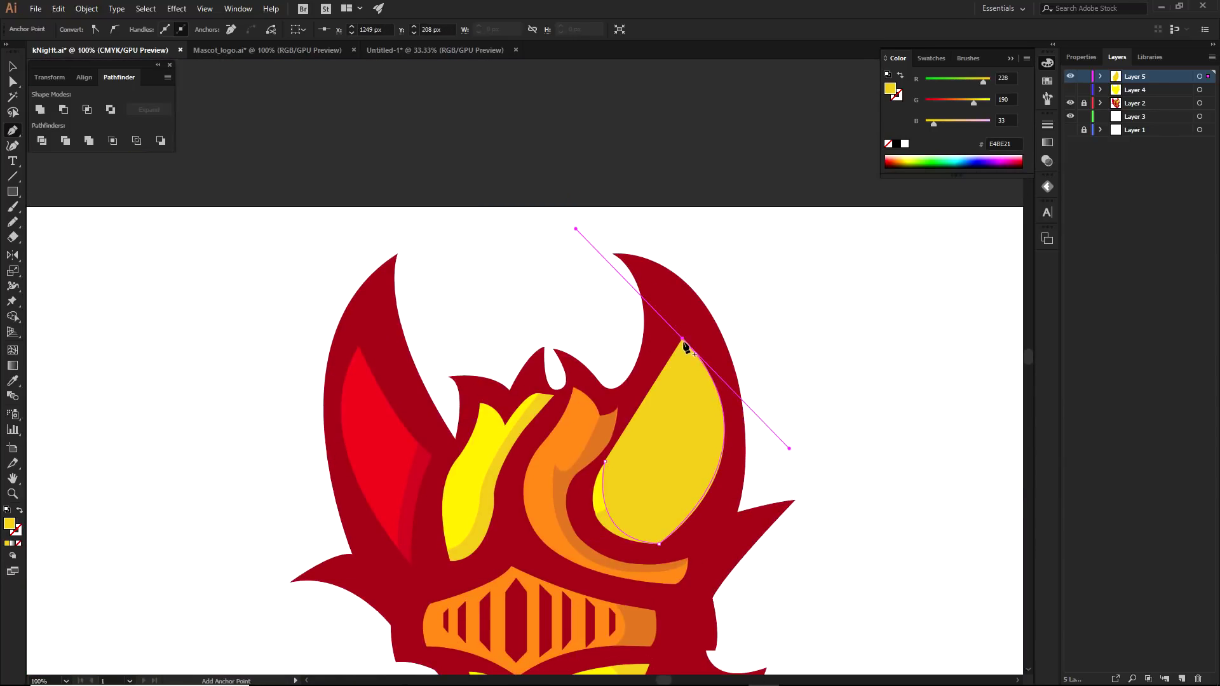
left_click(684, 342)
left_click(18, 543)
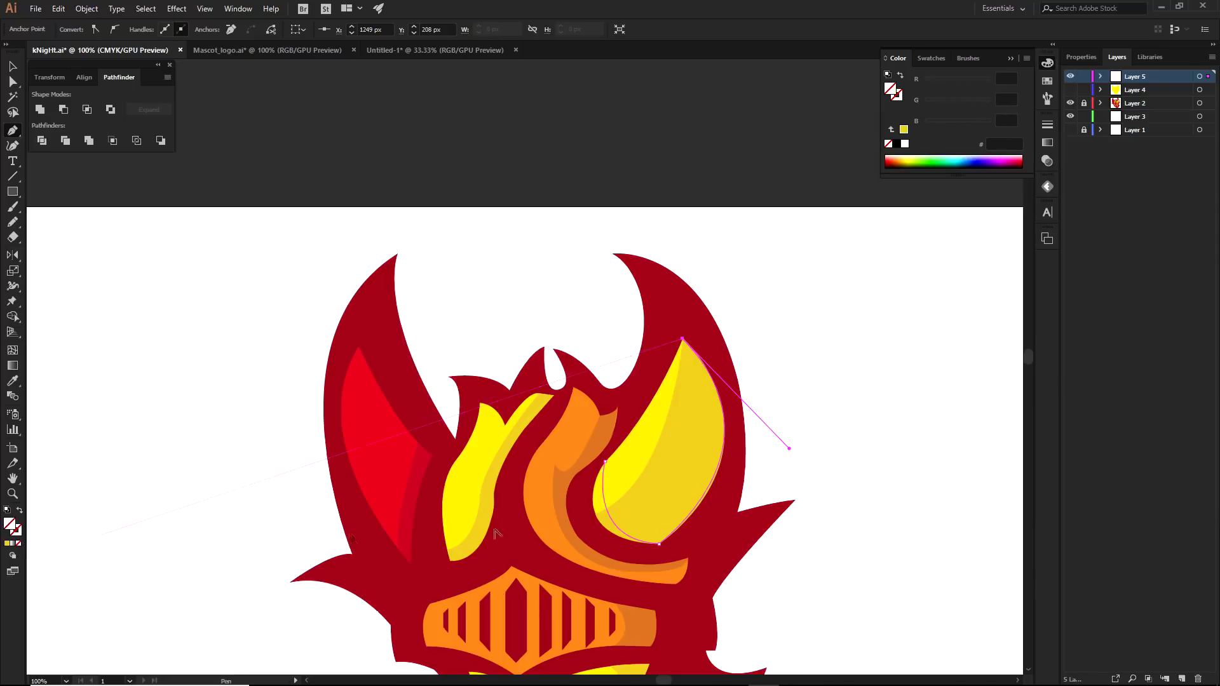
scroll(535, 520, "up", 1)
left_click_drag(604, 460, 533, 524)
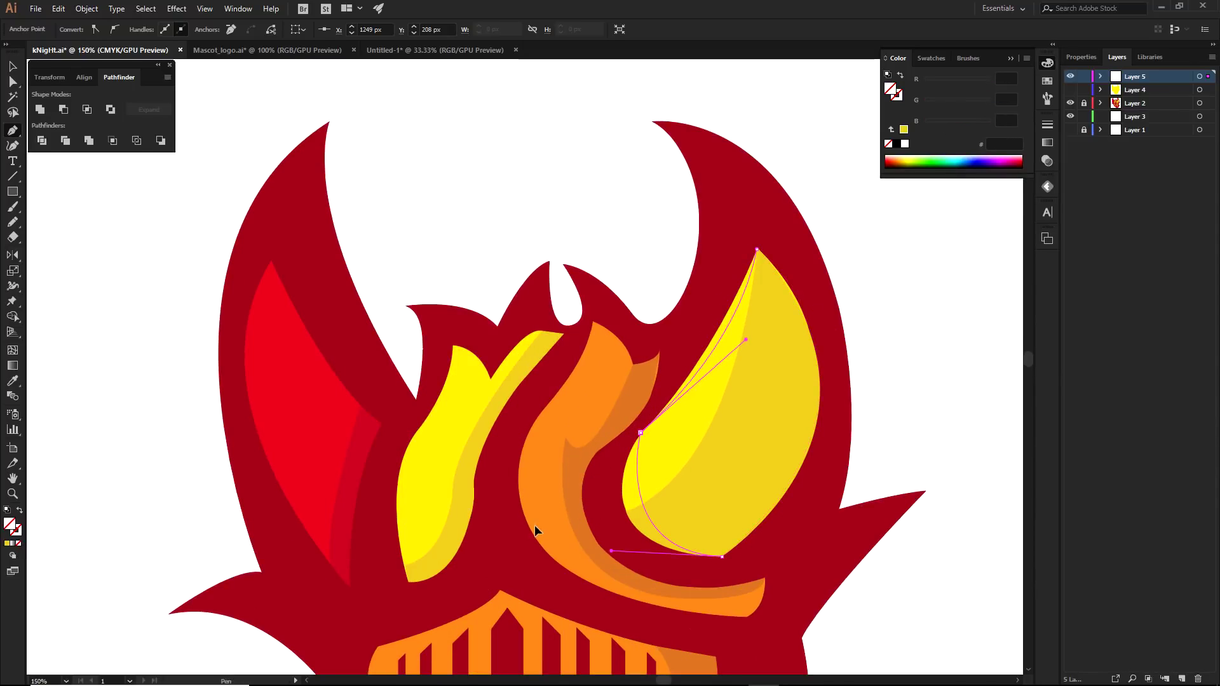
Trace the left horn's red inner shape as a closed, slightly taller Pen path and clear the selection
left_click_drag(355, 474, 616, 386)
left_click(607, 383)
left_click_drag(574, 548, 582, 592)
left_click(574, 548)
left_click_drag(497, 219, 566, 120)
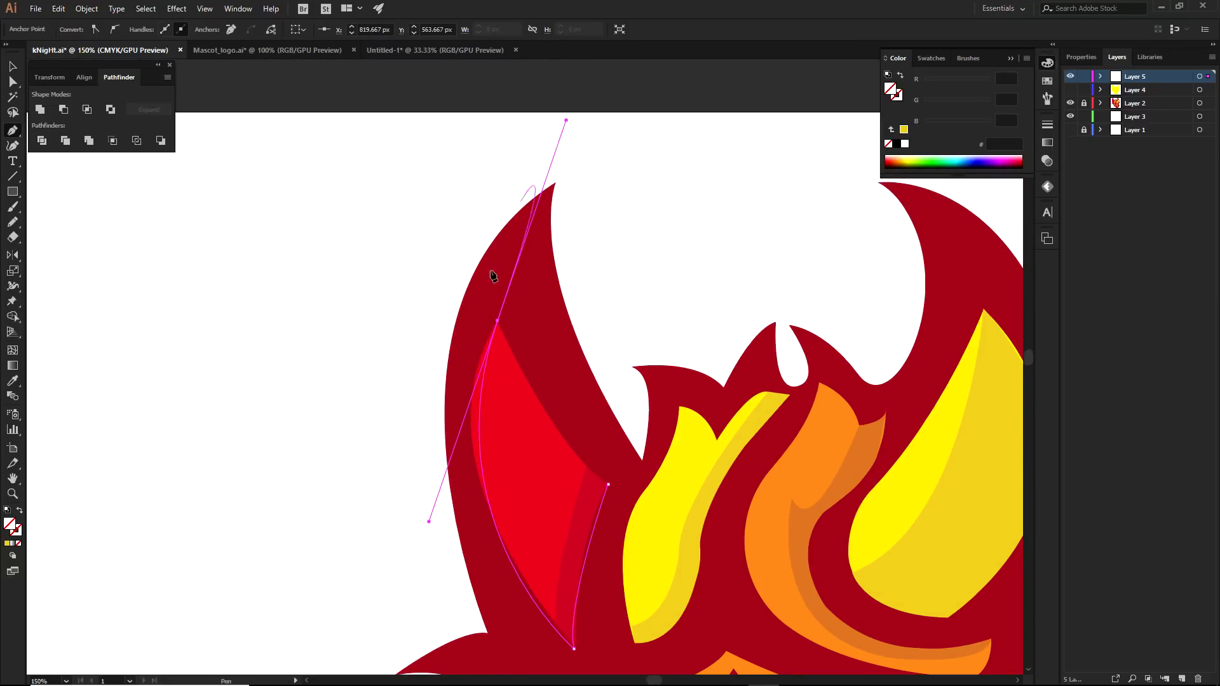
left_click_drag(496, 321, 507, 290)
left_click_drag(440, 494, 408, 496)
left_click_drag(608, 487, 670, 520)
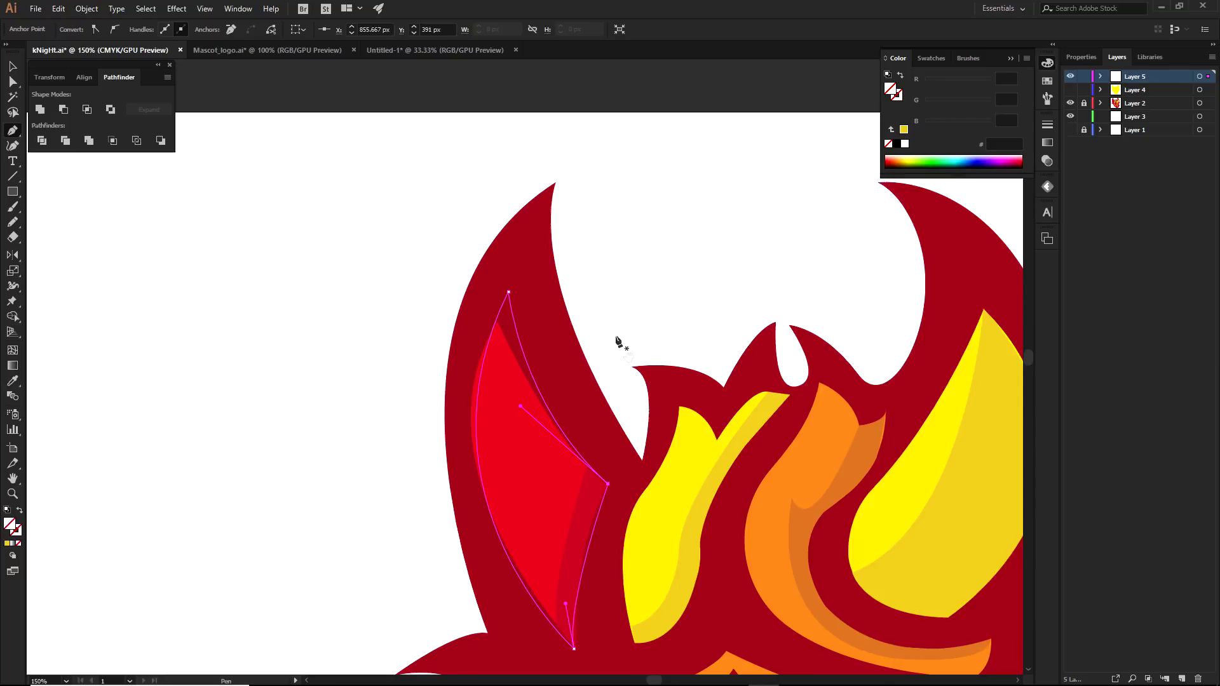
scroll(616, 343, "down", 2)
scroll(572, 305, "right", 3)
left_click(546, 235, "ctrl")
Hide Layer 2, show Layer 4, and select the yellow silhouette together with both traced horn shapes
left_click(1069, 103)
left_click(1070, 89)
scroll(826, 311, "down", 1)
left_click_drag(367, 252, 941, 526)
left_click_drag(934, 527, 851, 520)
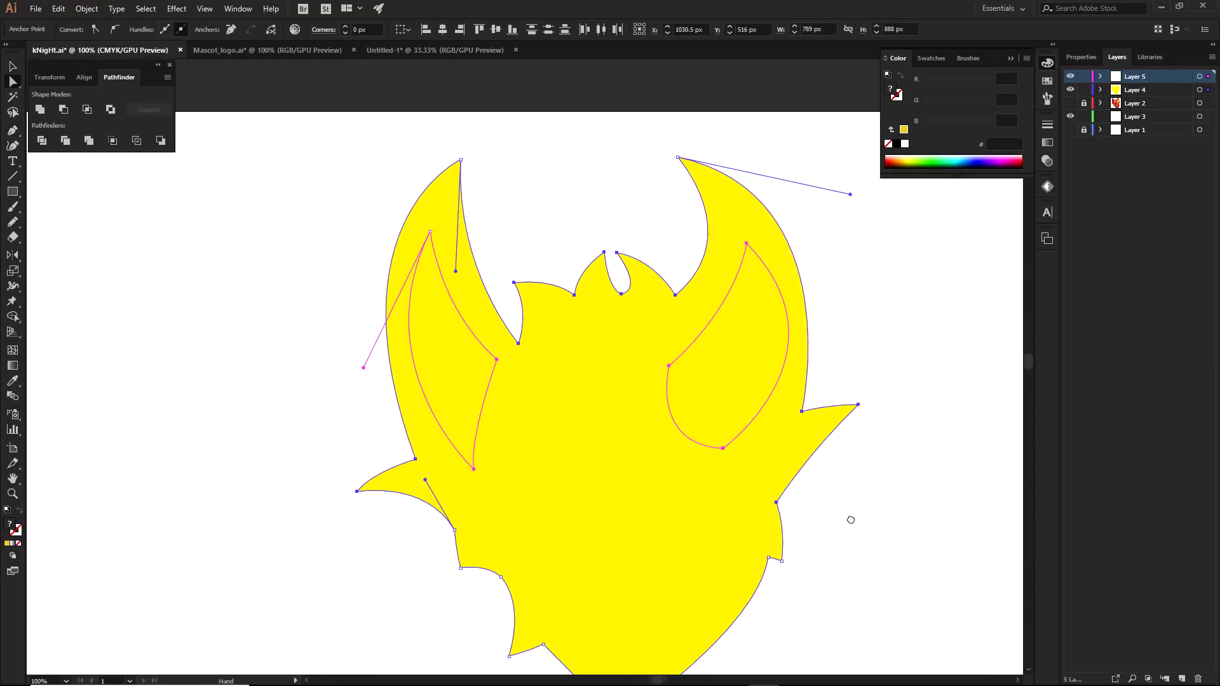
key("space")
left_click_drag(242, 135, 665, 474)
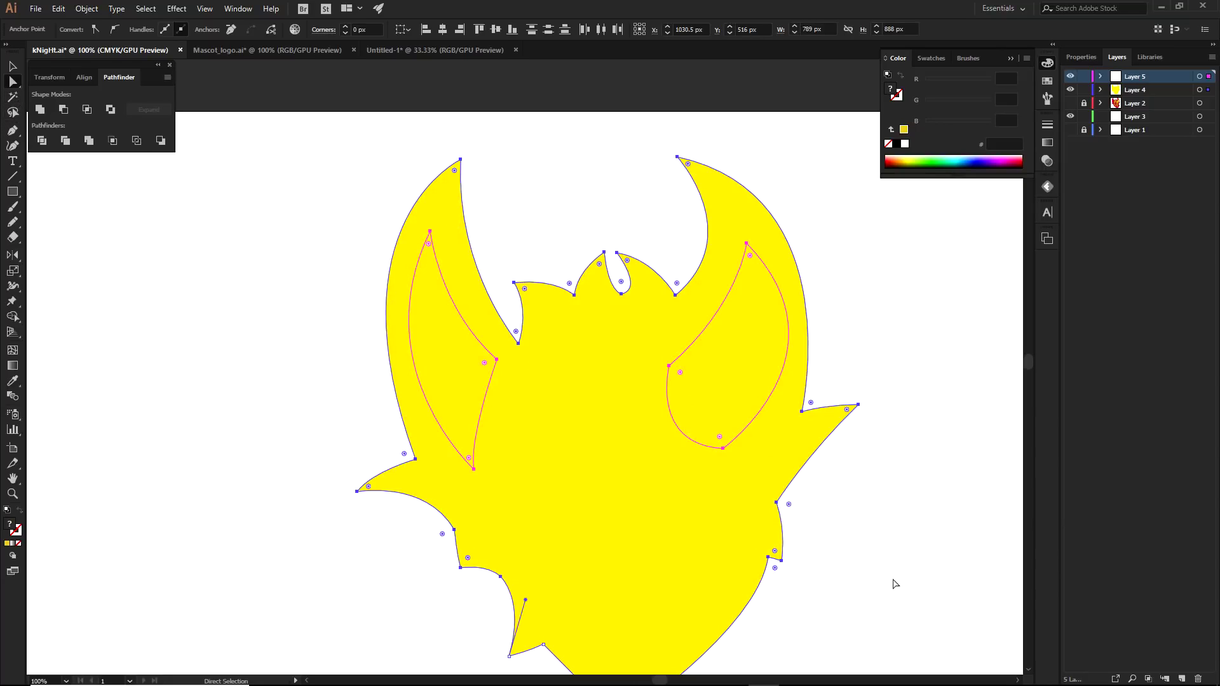
Cut both inner horn shapes out of the yellow silhouette with Shape Builder and clear the selection
key("shift+m")
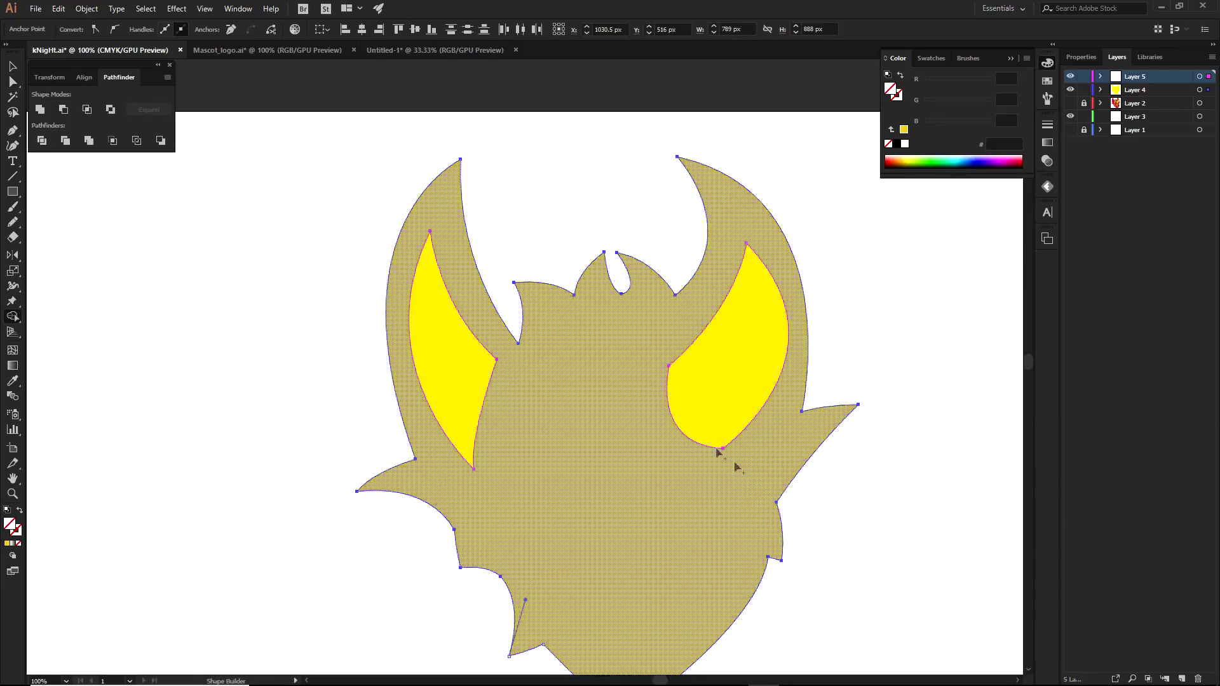
left_click(483, 368, "alt")
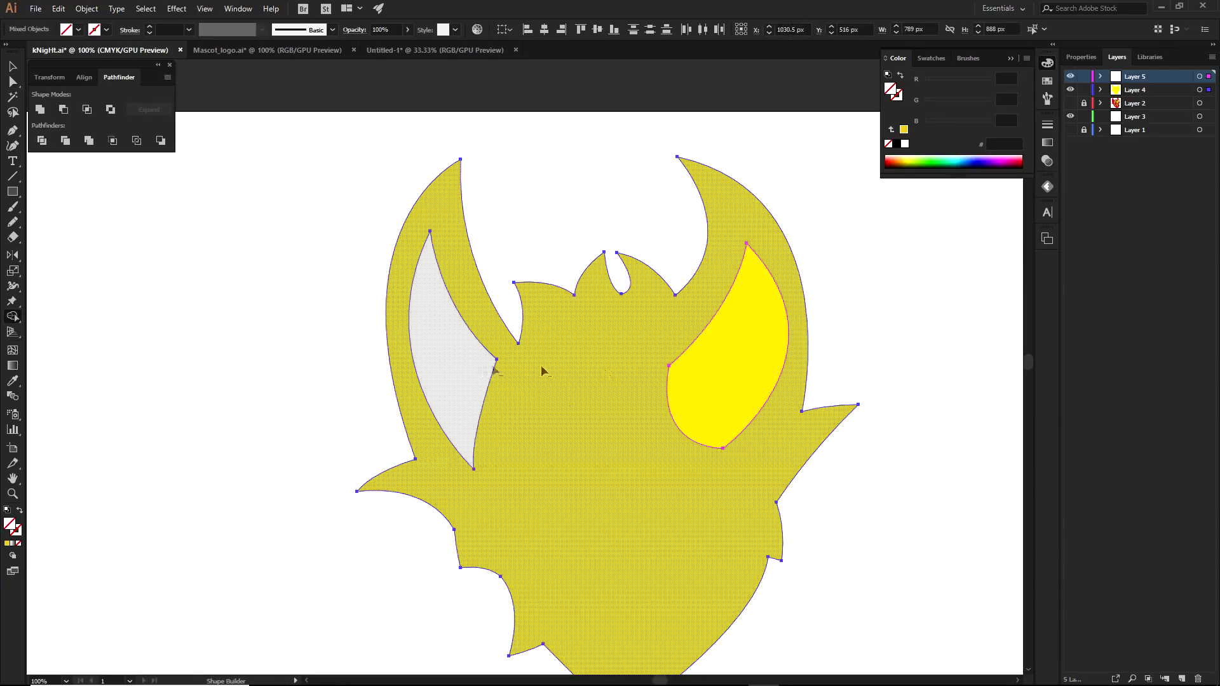
left_click(721, 378, "alt")
key("a")
left_click(847, 324)
key("space")
left_click_drag(863, 423, 839, 414)
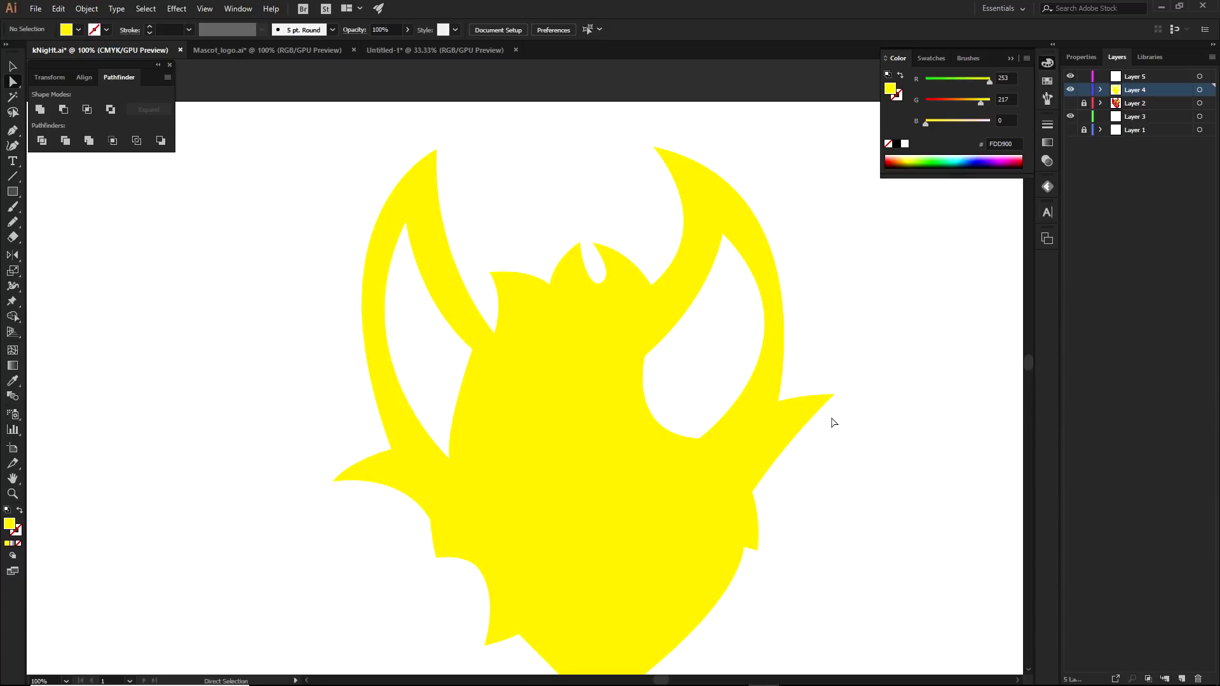
Fill the silhouette with near-black 19170F and clear the selection
left_click(512, 449)
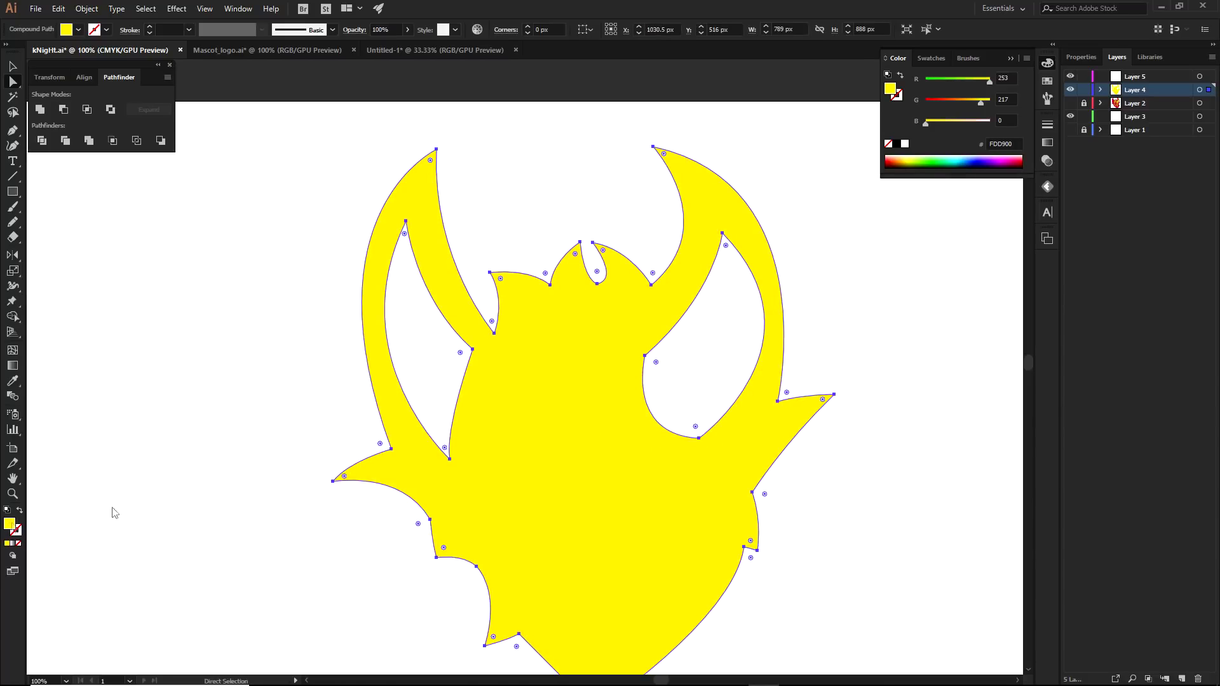
double_click(10, 525)
left_click_drag(474, 427, 404, 446)
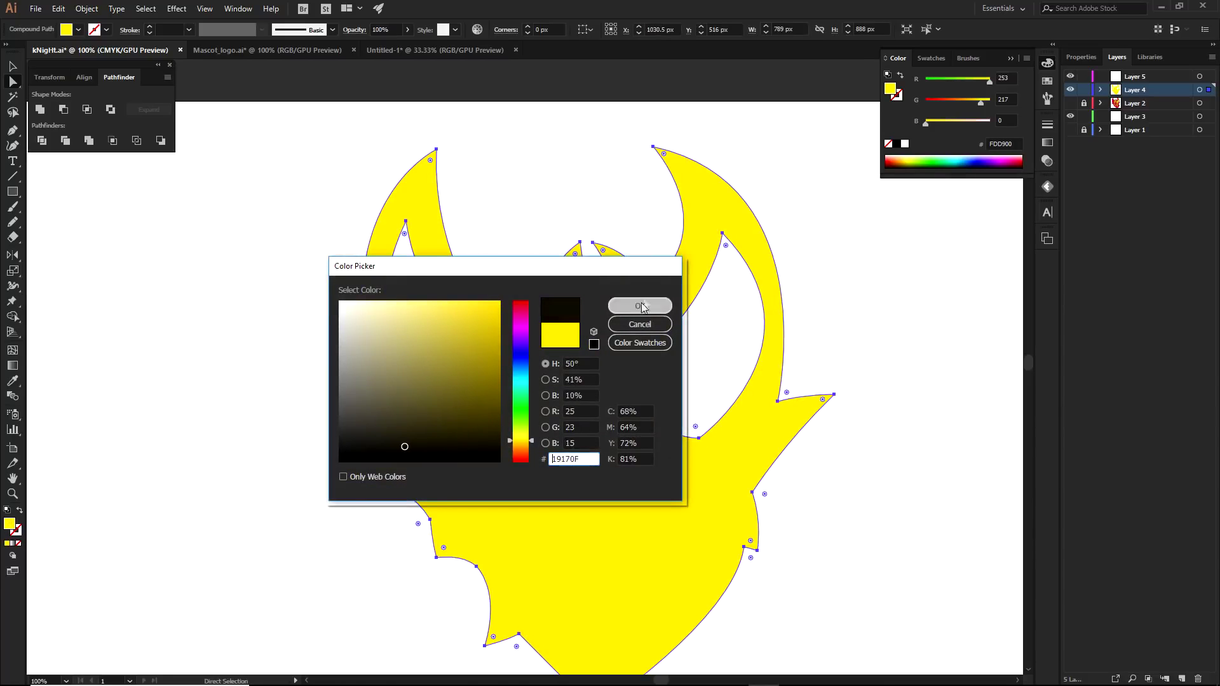
left_click(640, 305)
left_click(694, 362)
left_click_drag(694, 362, 650, 473)
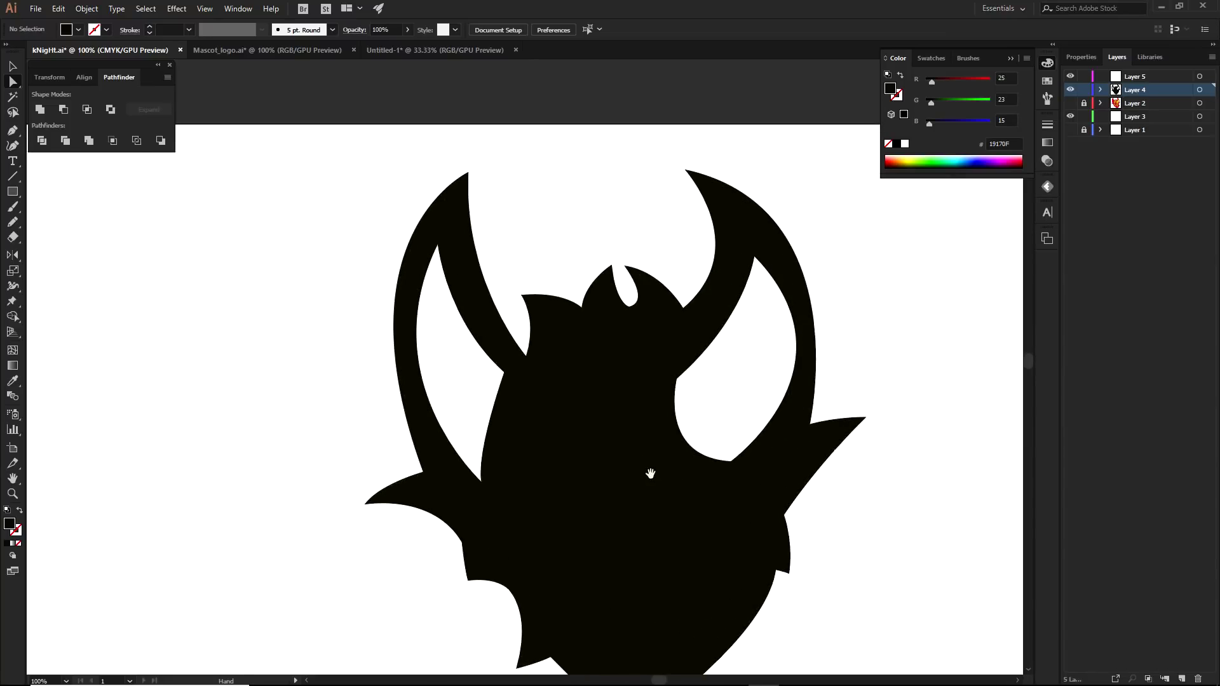
Create a new layer and place it directly beneath Layer 4's black silhouette
left_click(1183, 678)
left_click_drag(1145, 96, 1143, 116)
key("p")
Draw a rough closed polygon behind the silhouette, covering the whole right horn opening, and fill it with yellow FFE900
left_click(655, 376)
left_click(659, 461)
left_click(737, 475)
left_click(794, 415)
left_click(808, 363)
left_click(808, 301)
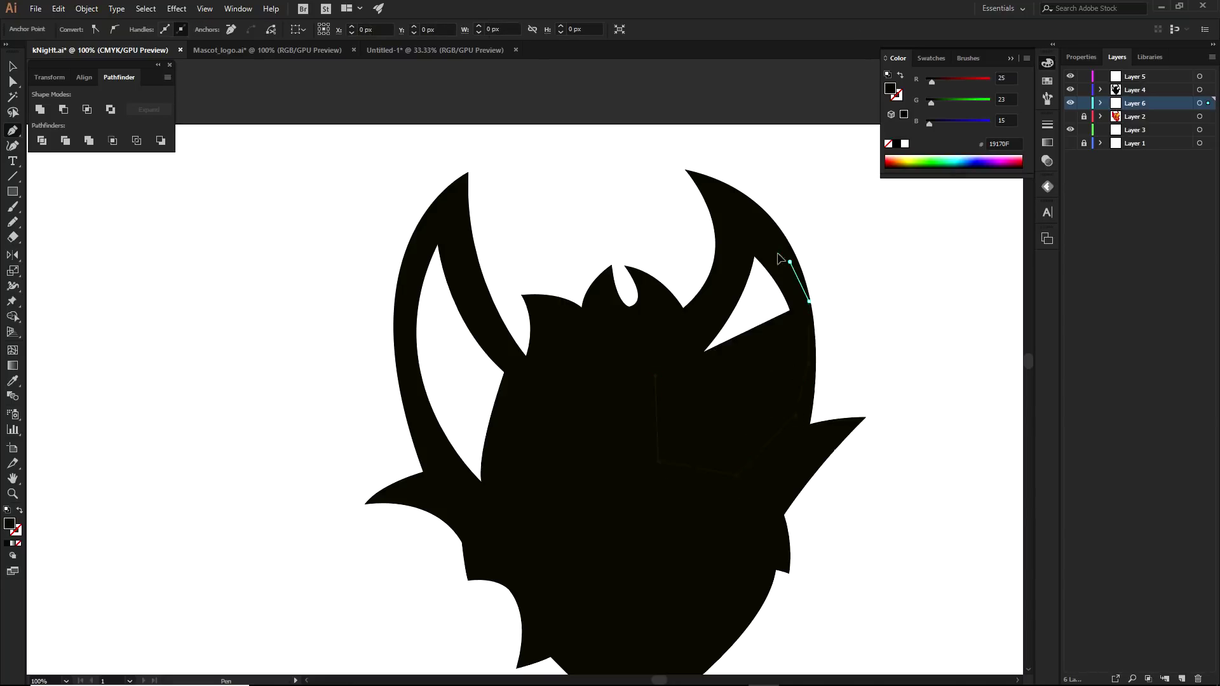
left_click(790, 261)
left_click(753, 238)
left_click(719, 301)
left_click(705, 343)
left_click(655, 375)
key("i")
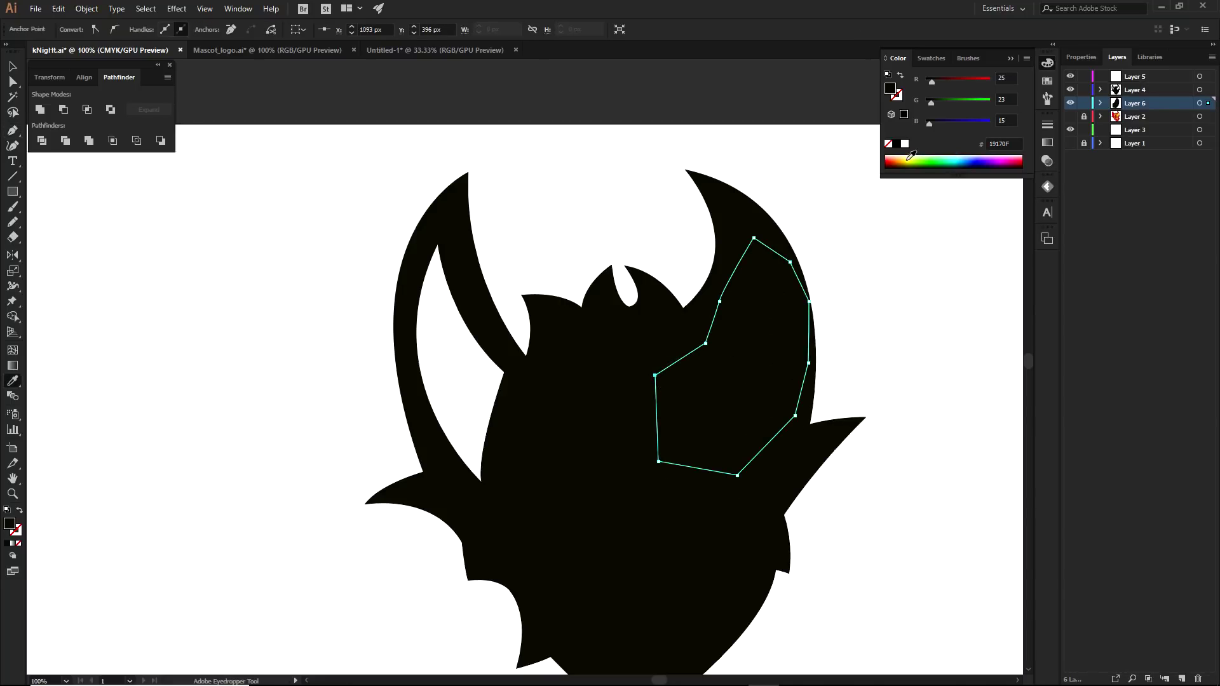
left_click(908, 159)
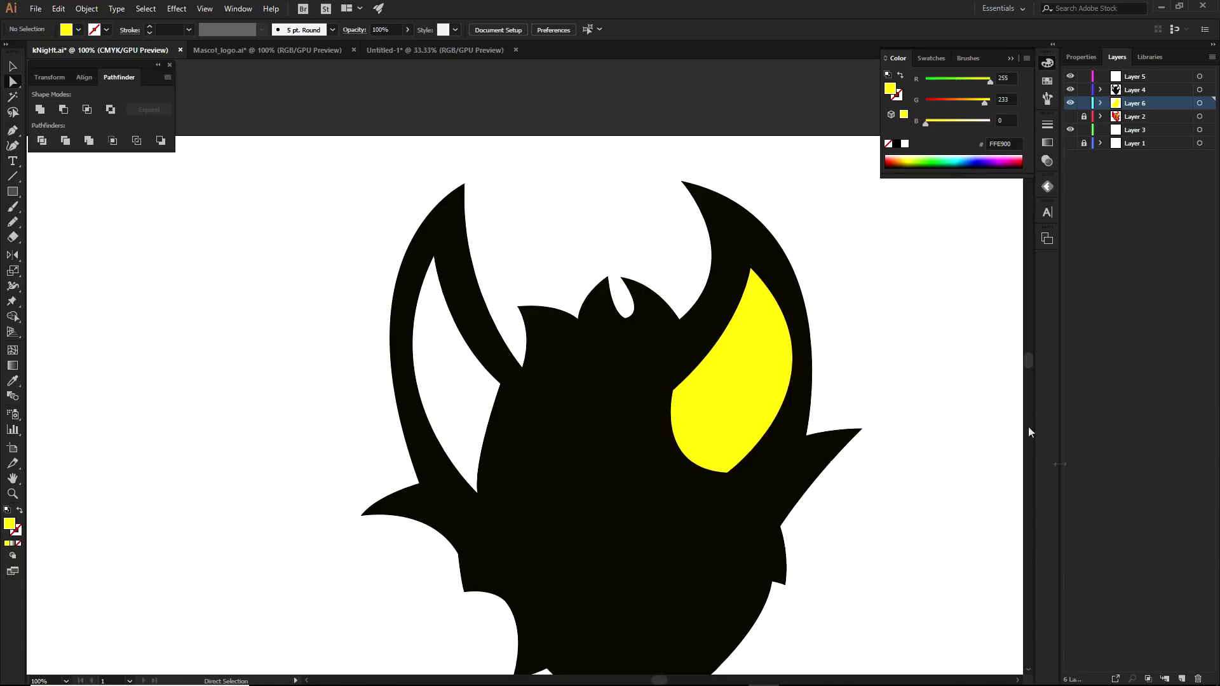
Add a new layer above the yellow Layer 6 and draw a curved shading outline around the right horn opening's lower-right part
left_click(1181, 678)
key("p")
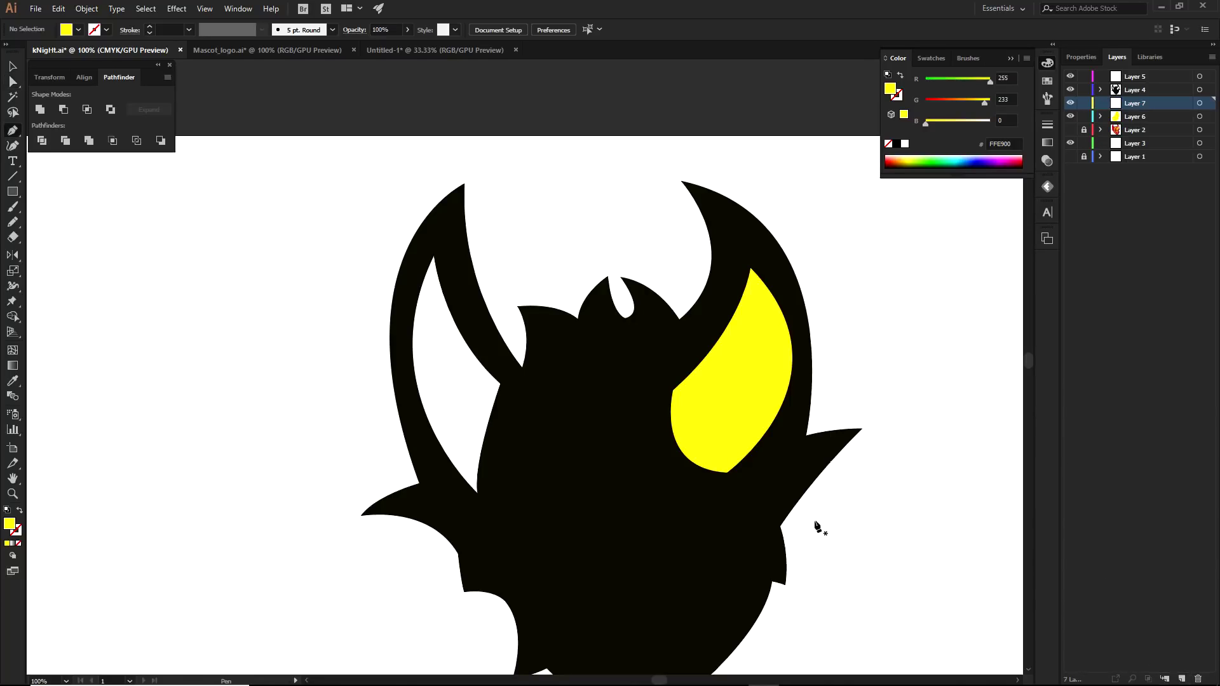
left_click(662, 451)
left_click_drag(776, 286, 770, 163)
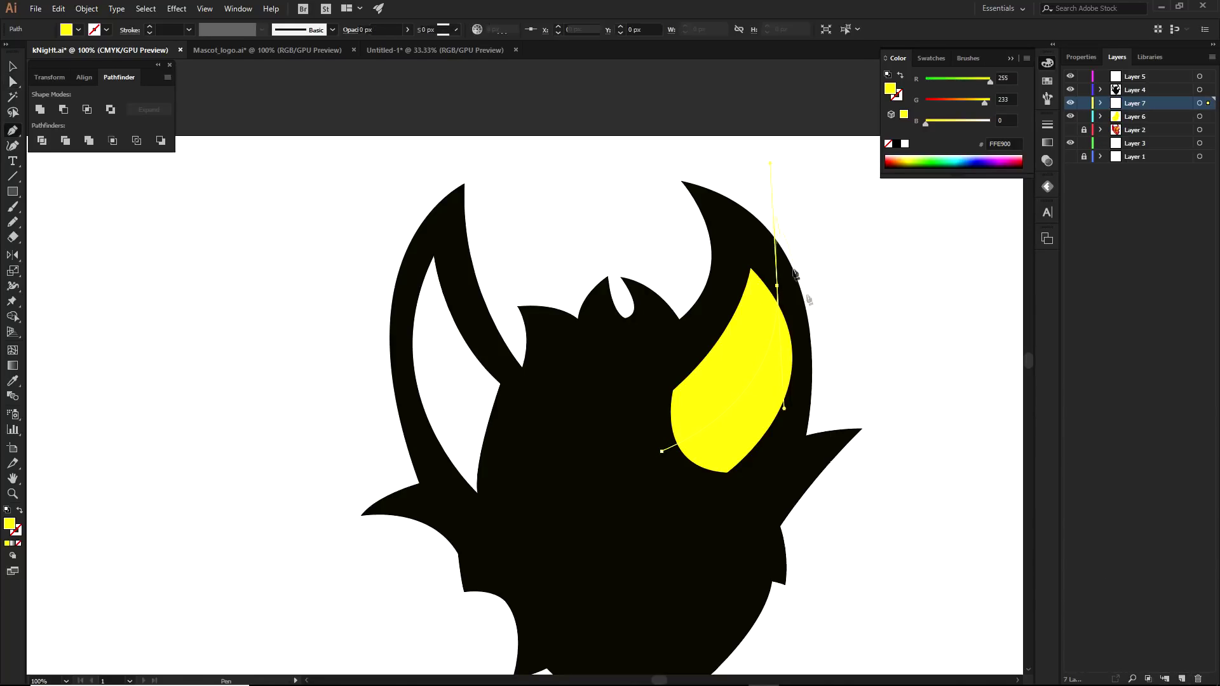
left_click(776, 286)
left_click_drag(802, 408, 756, 482)
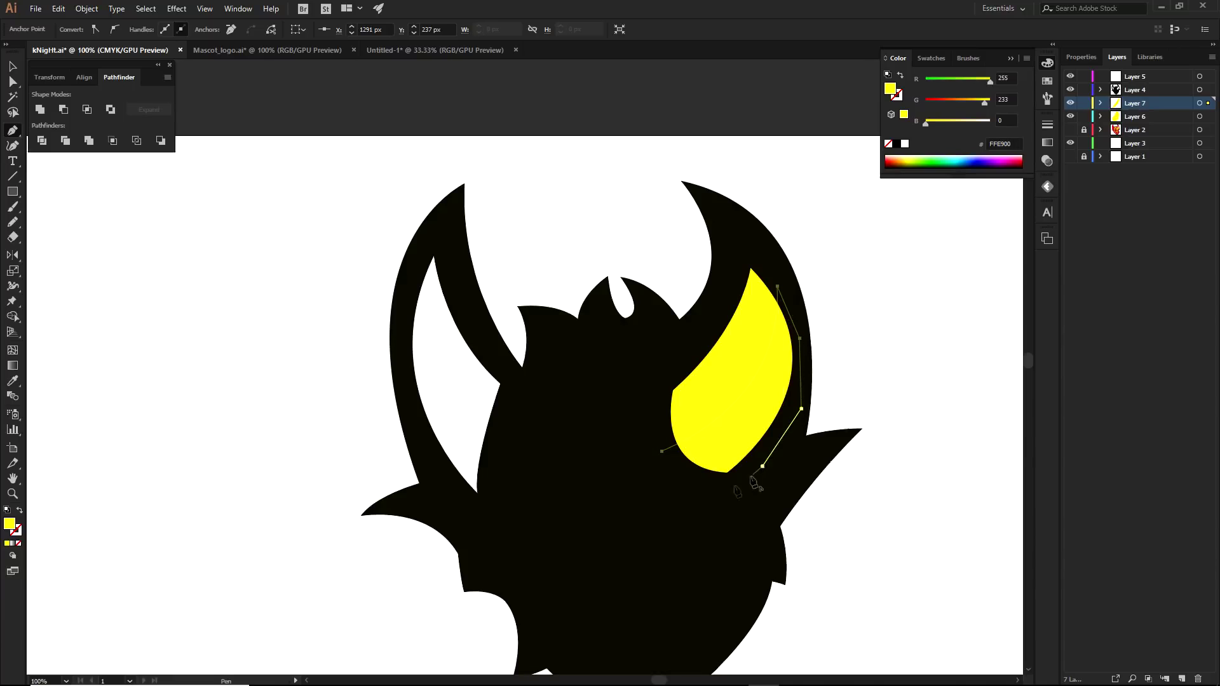
left_click(730, 489)
left_click(674, 481)
Compare with the shading on the original knight's right horn by showing Layer 2 without the rebuilt layers, and restore the rebuilt view
left_click(1070, 130)
left_click_drag(1070, 116, 1071, 76)
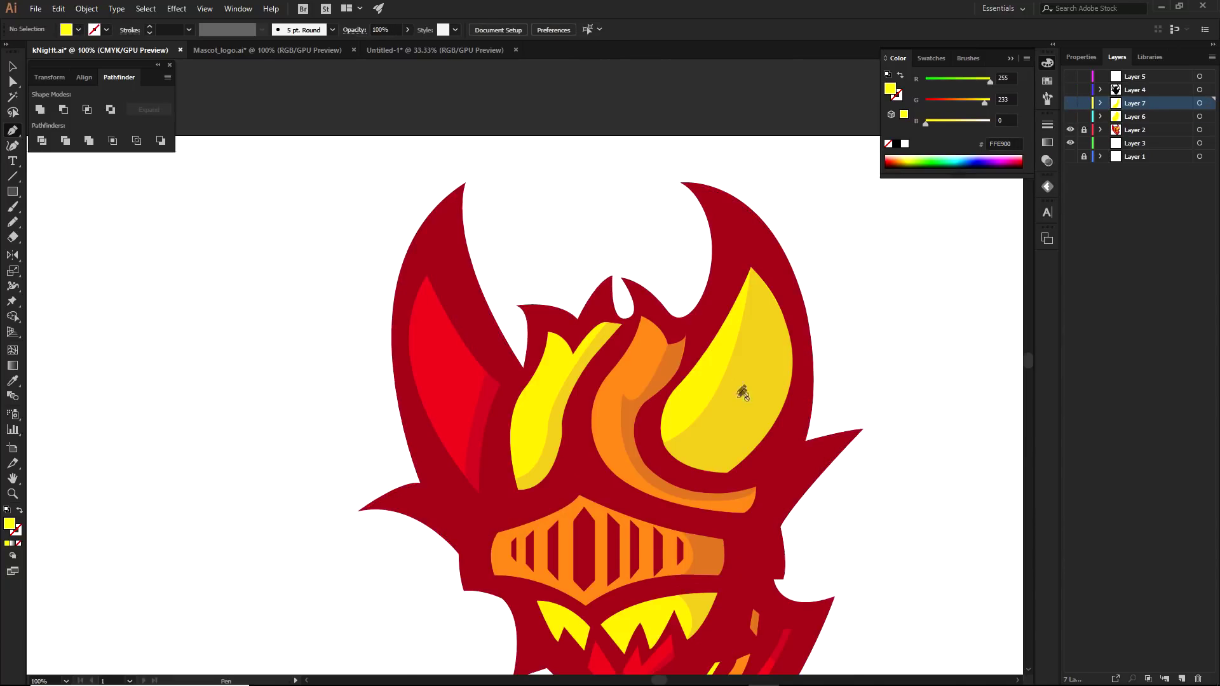
left_click_drag(1070, 77, 1070, 117)
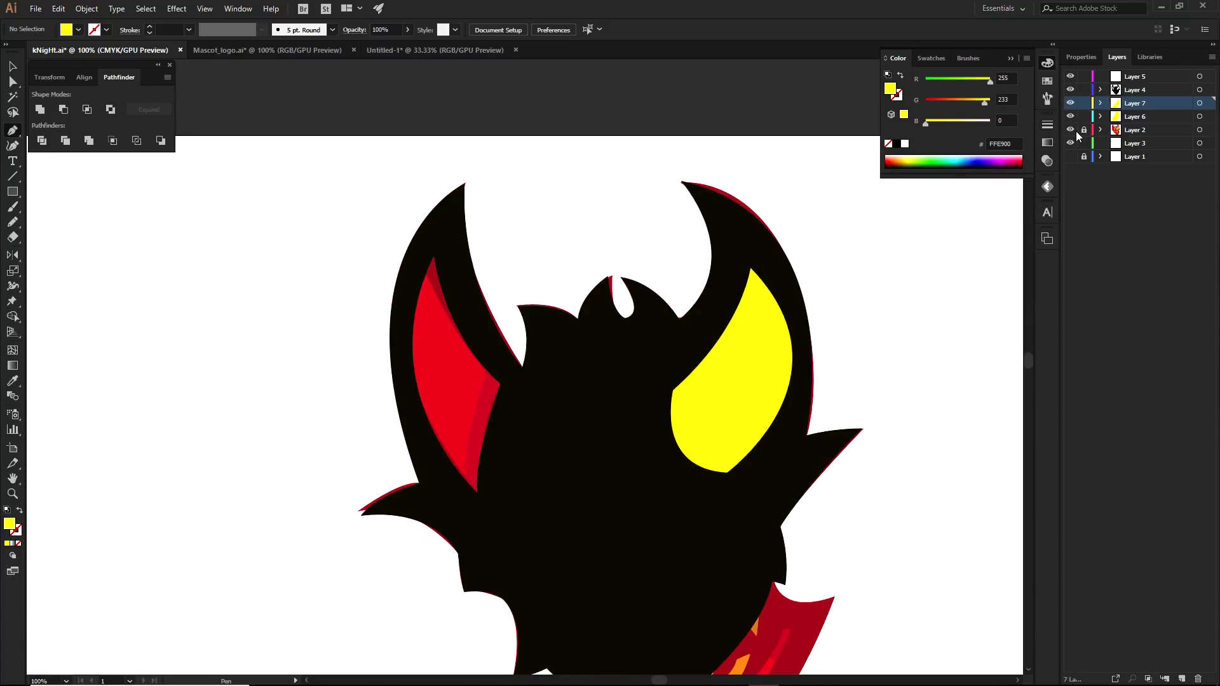
left_click(1069, 129)
Close the right horn's shading path, fill it with orange D09000 and clear the selection
key("ctrl+a")
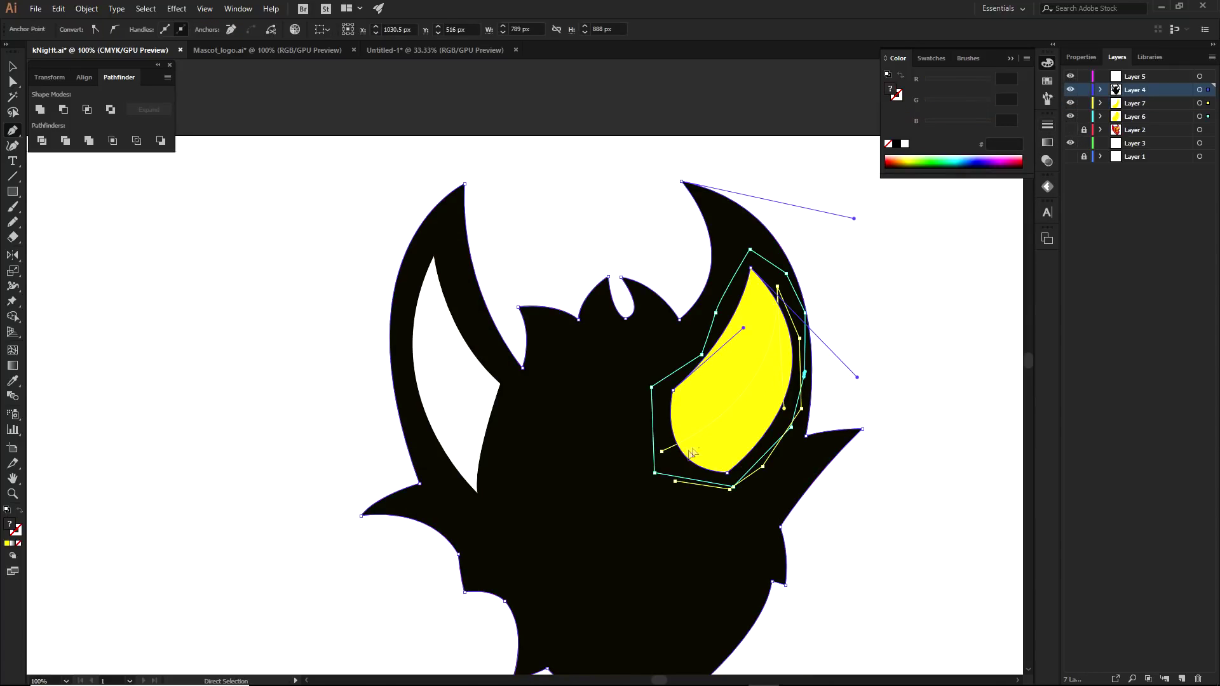
left_click(662, 452)
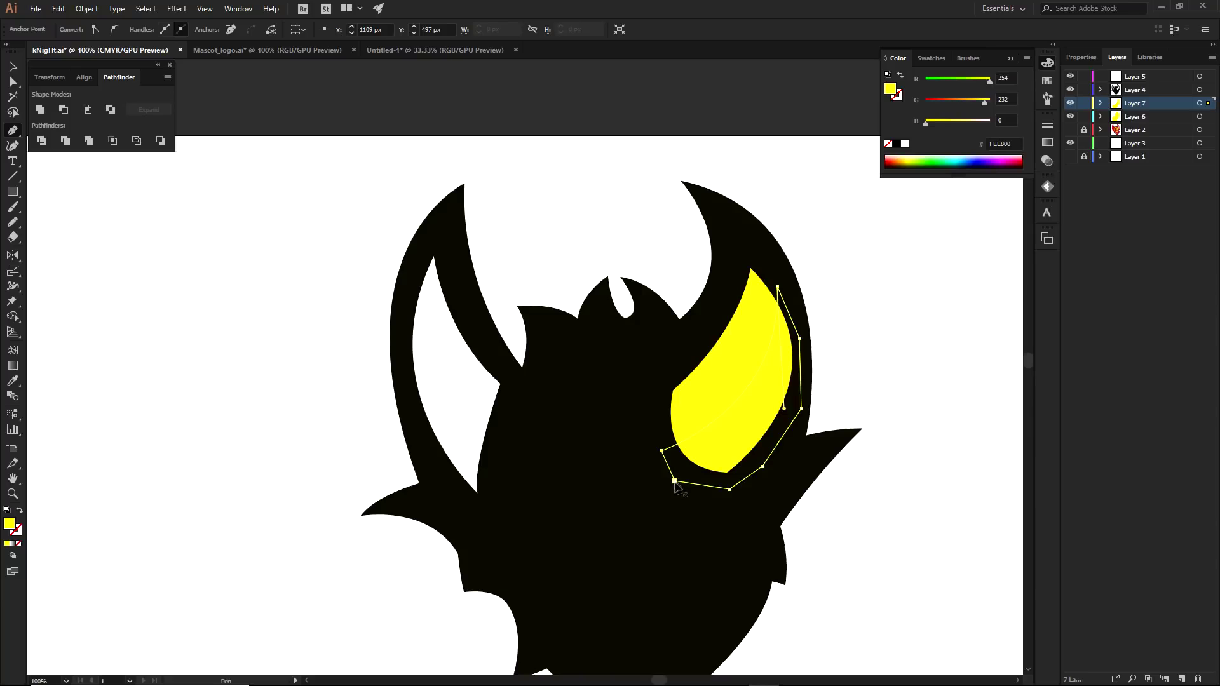
left_click(899, 159)
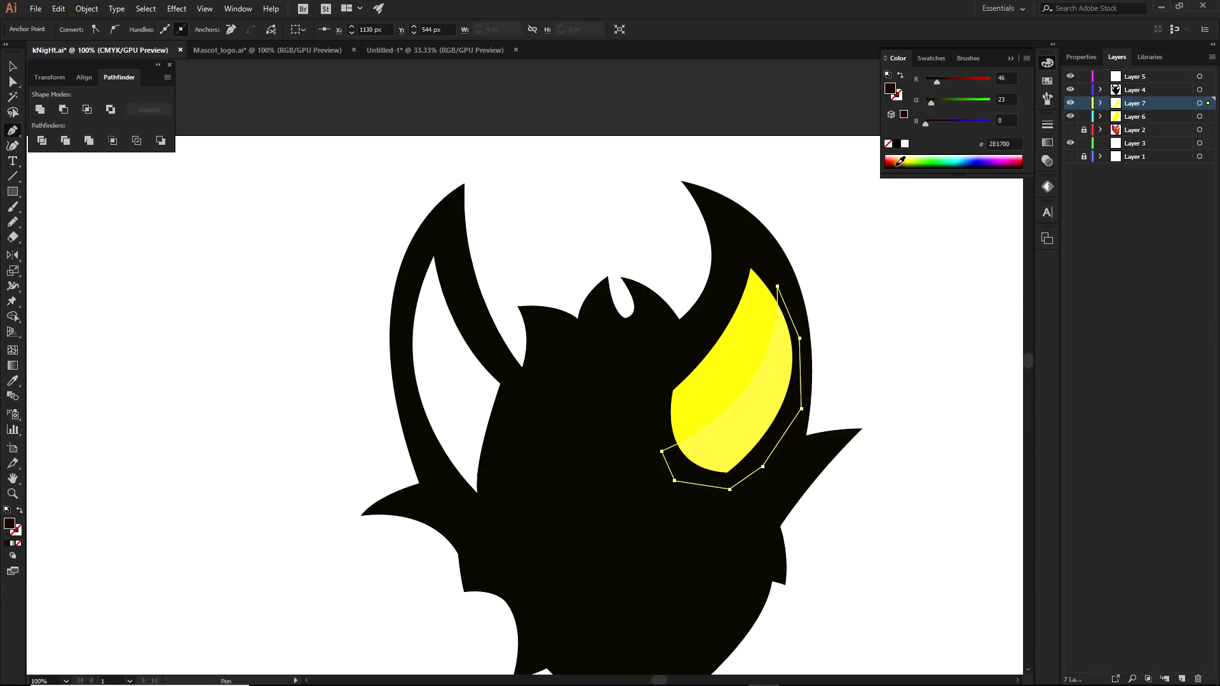
left_click_drag(900, 159, 901, 156)
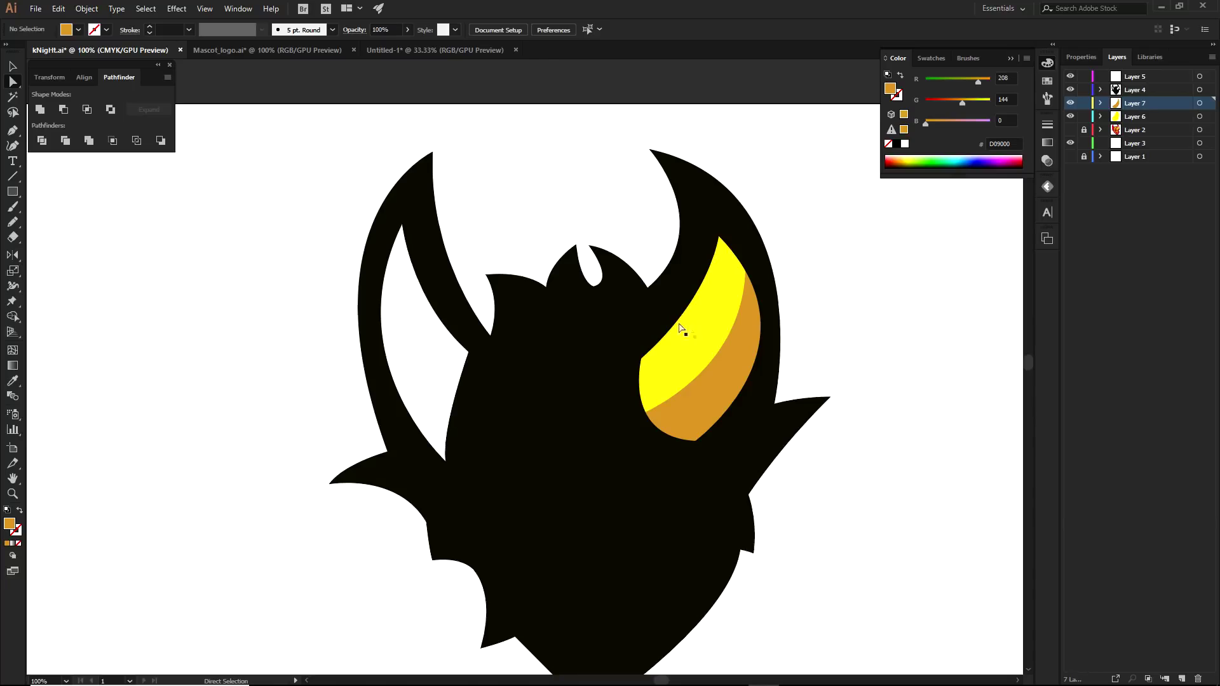
Reshape the silhouette's right horn opening by shifting its left and bottom corners down and to the left and curving its inner edge
left_click(652, 351)
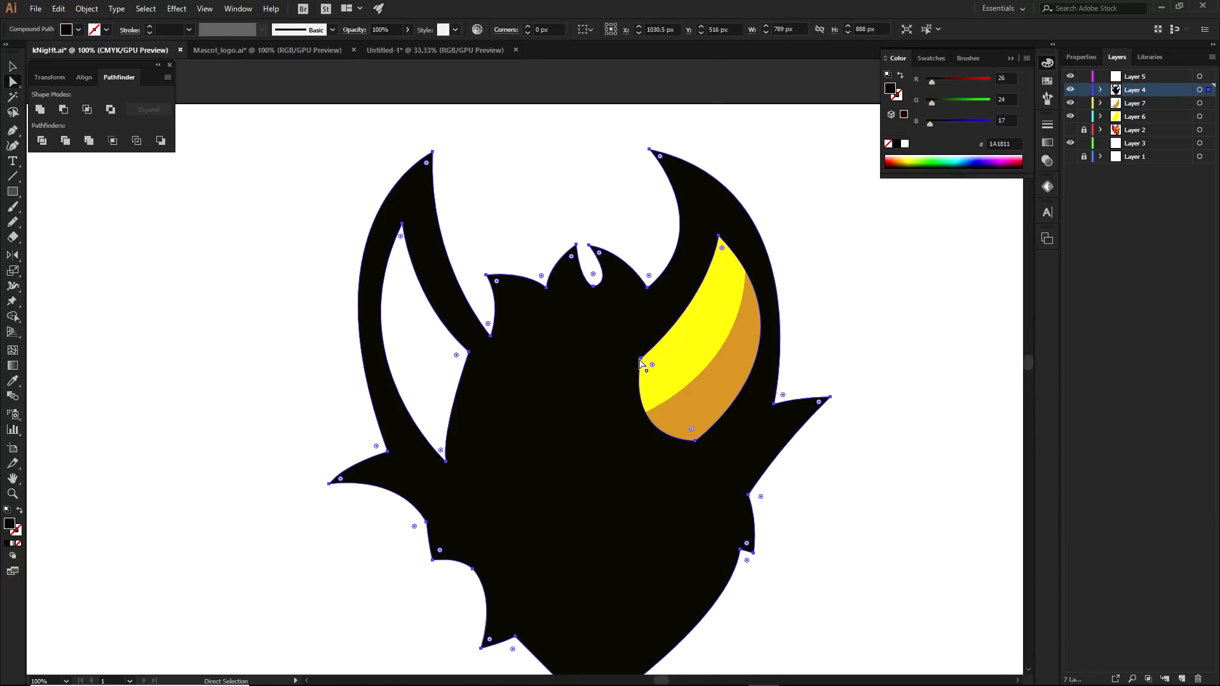
left_click(640, 359)
left_click_drag(640, 359, 629, 371)
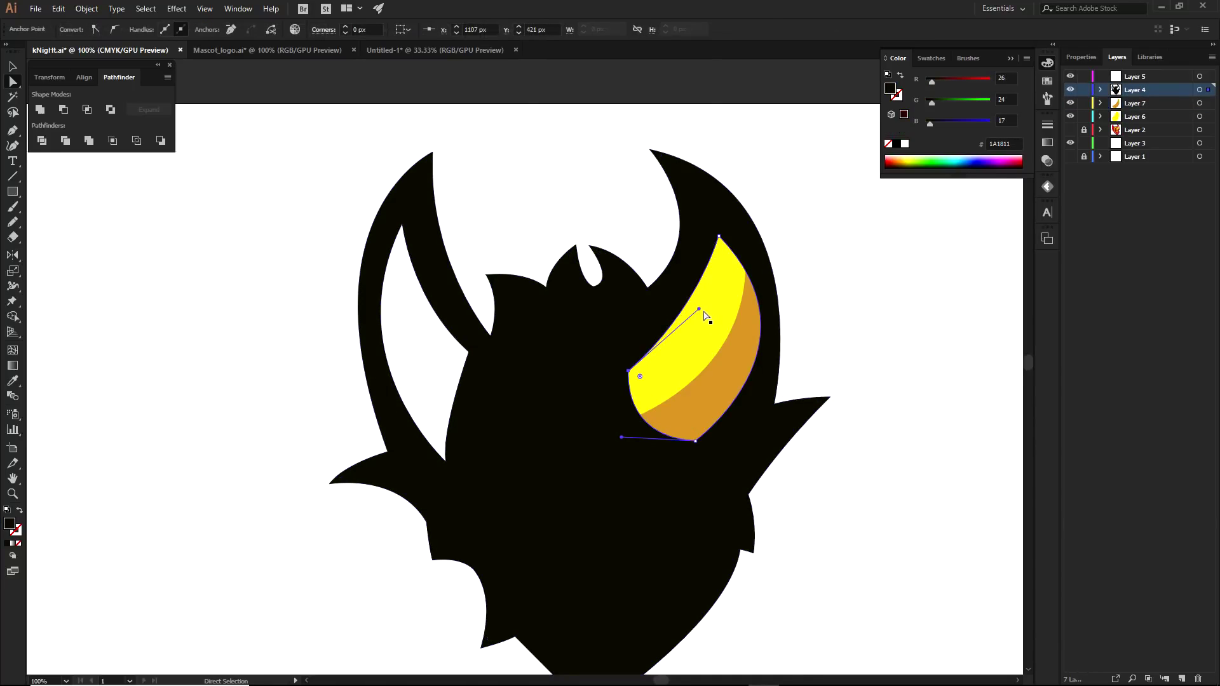
left_click_drag(699, 310, 722, 317)
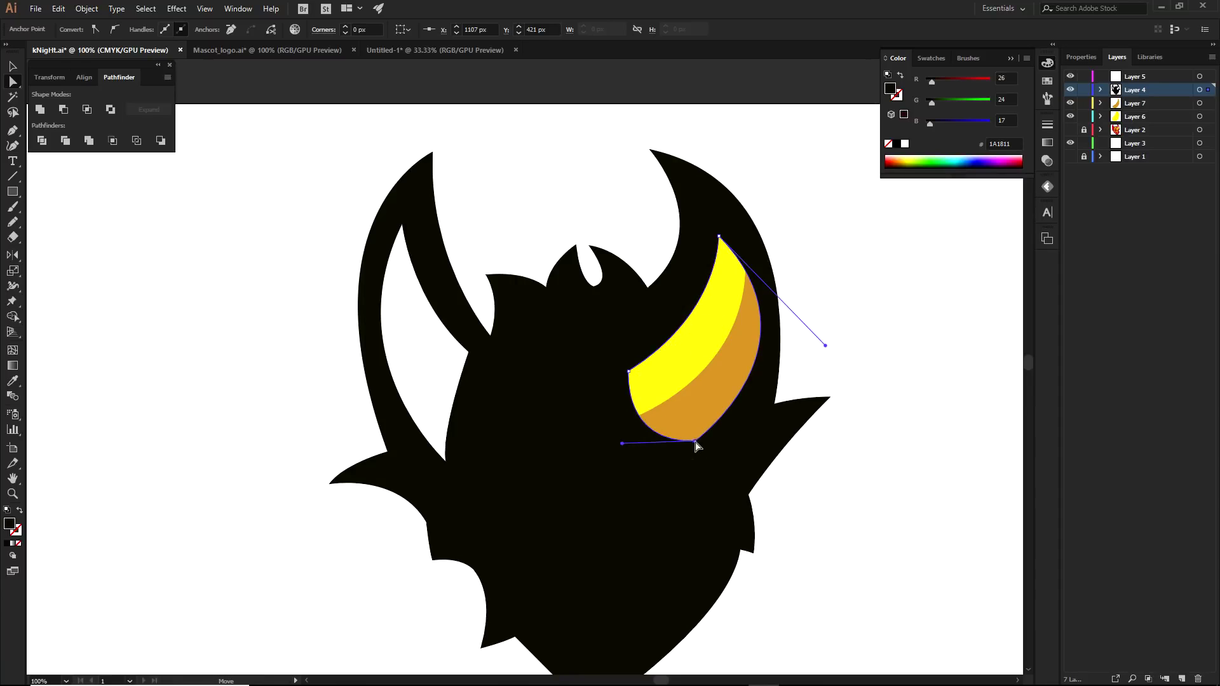
left_click_drag(696, 440, 675, 457)
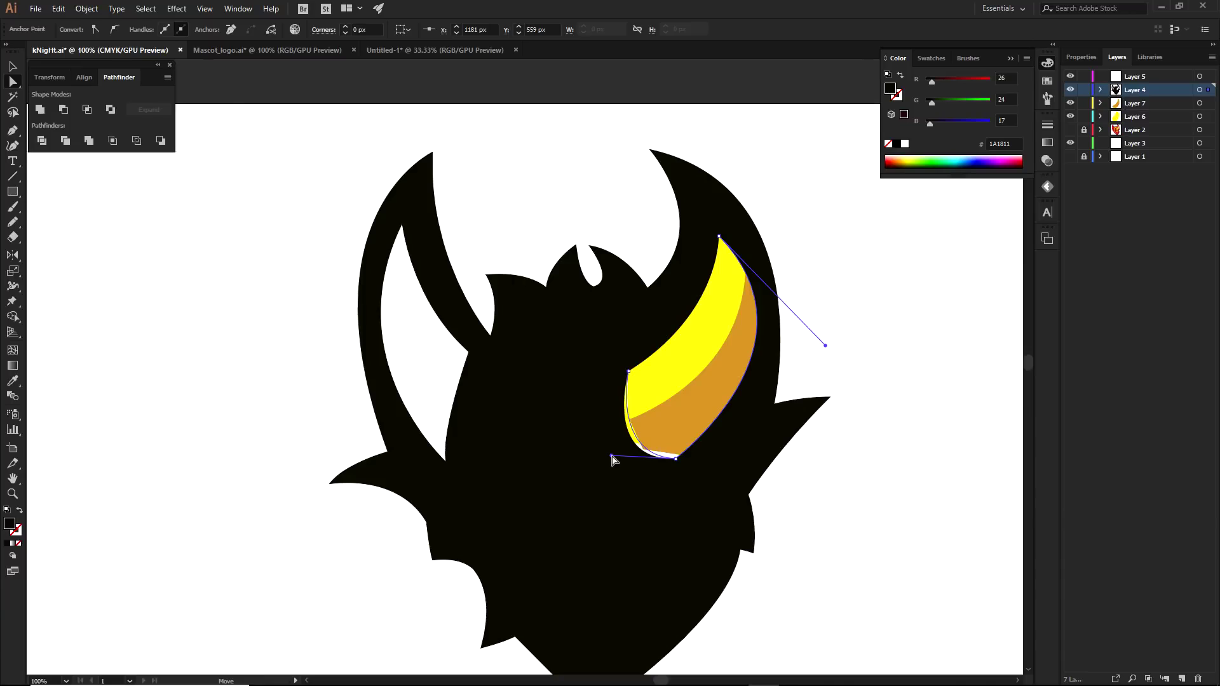
left_click(823, 478)
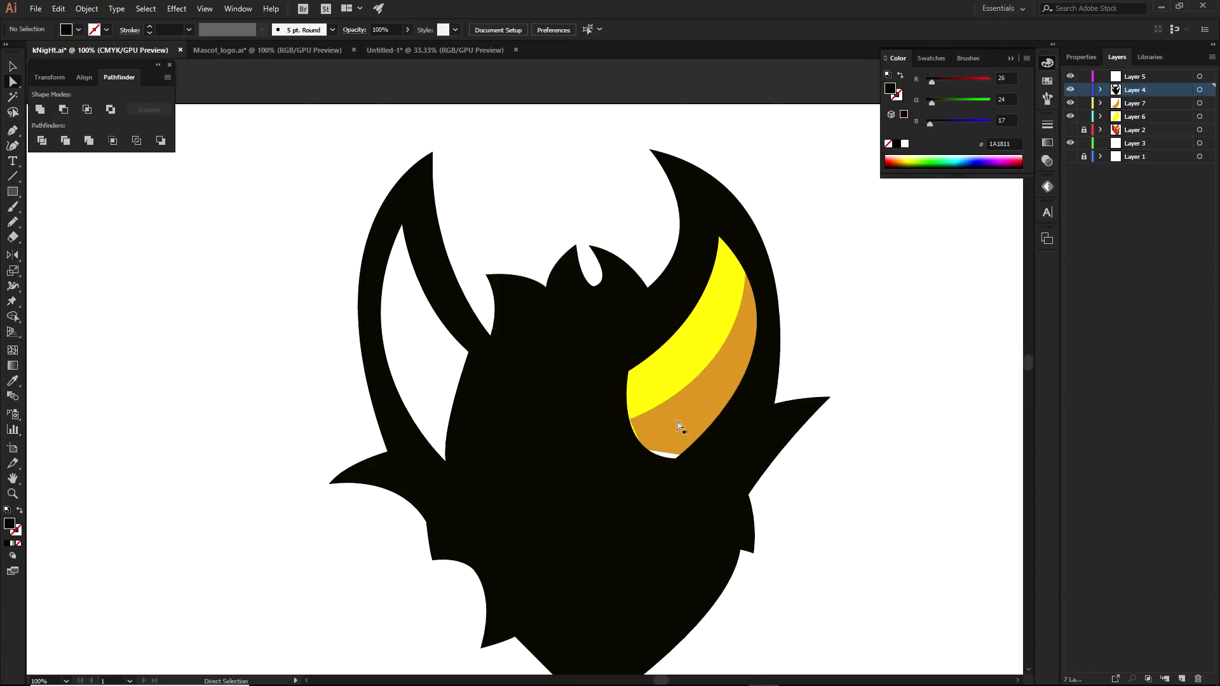
Extend the orange shading shape's lower-left corners to cover the white gap at the bottom of the right horn opening
scroll(678, 425, "up", 1)
left_click(632, 456)
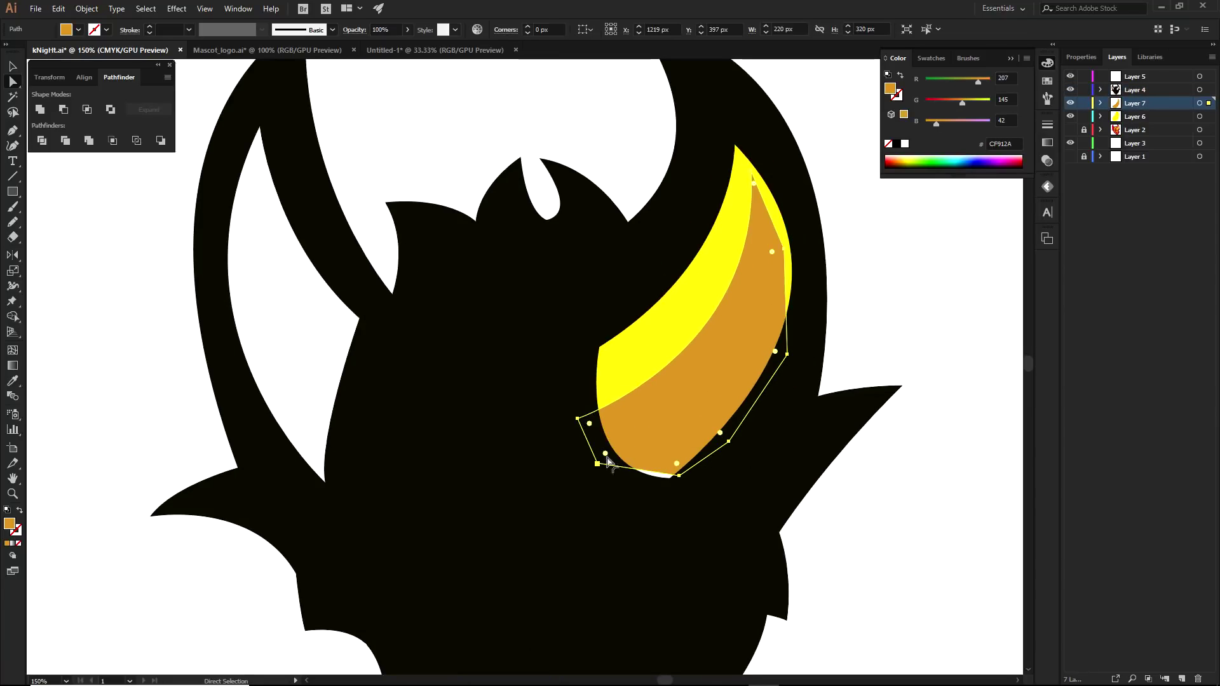
left_click(600, 421)
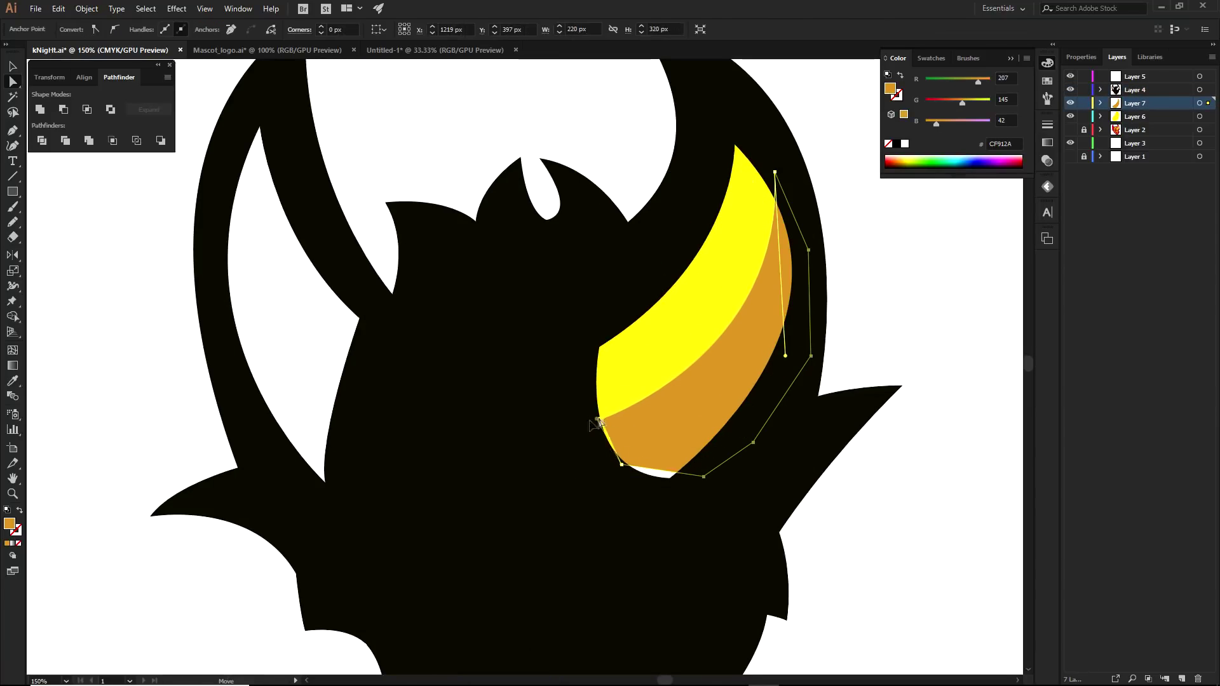
left_click_drag(621, 464, 613, 487)
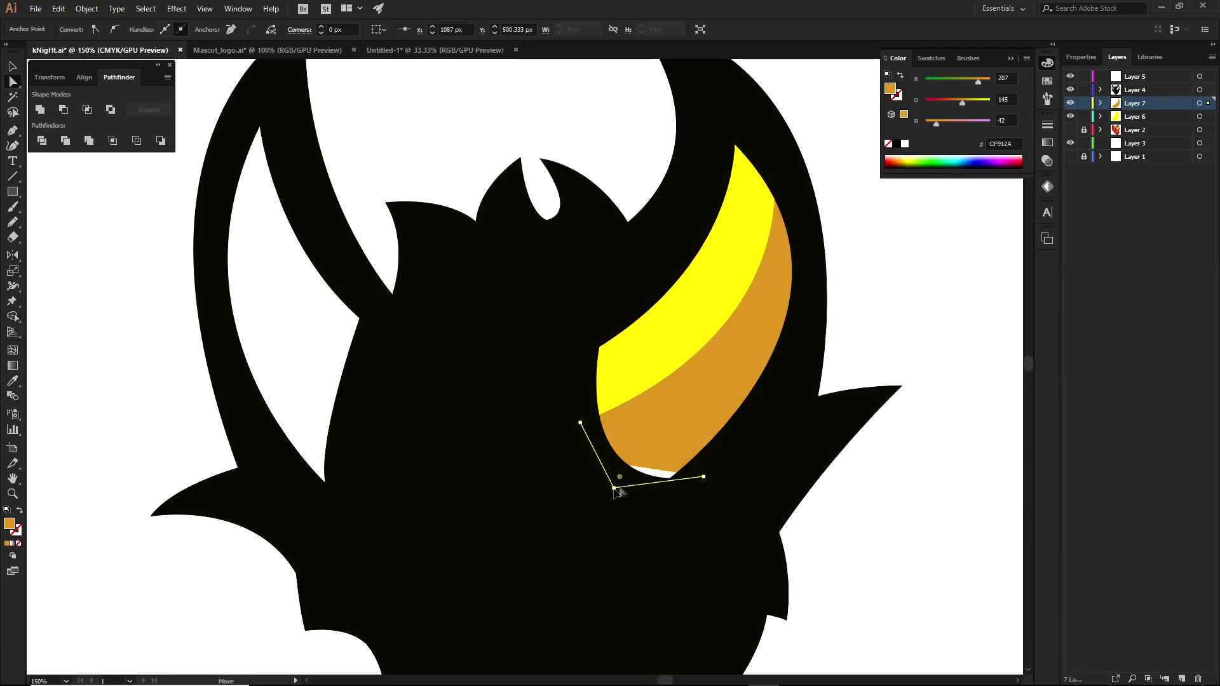
left_click(918, 222)
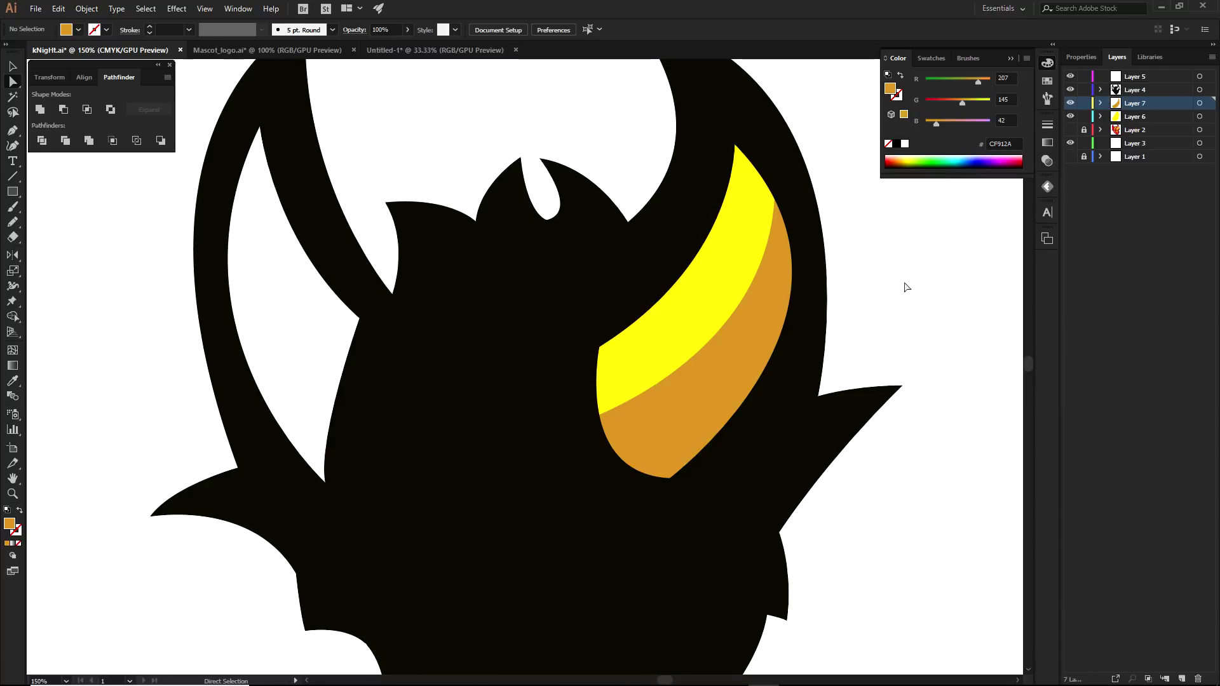
Try moving the black silhouette aside to expose the colour shapes beneath, undo the move and clear the selection
scroll(860, 463, "down", 3)
left_click_drag(860, 474, 790, 463)
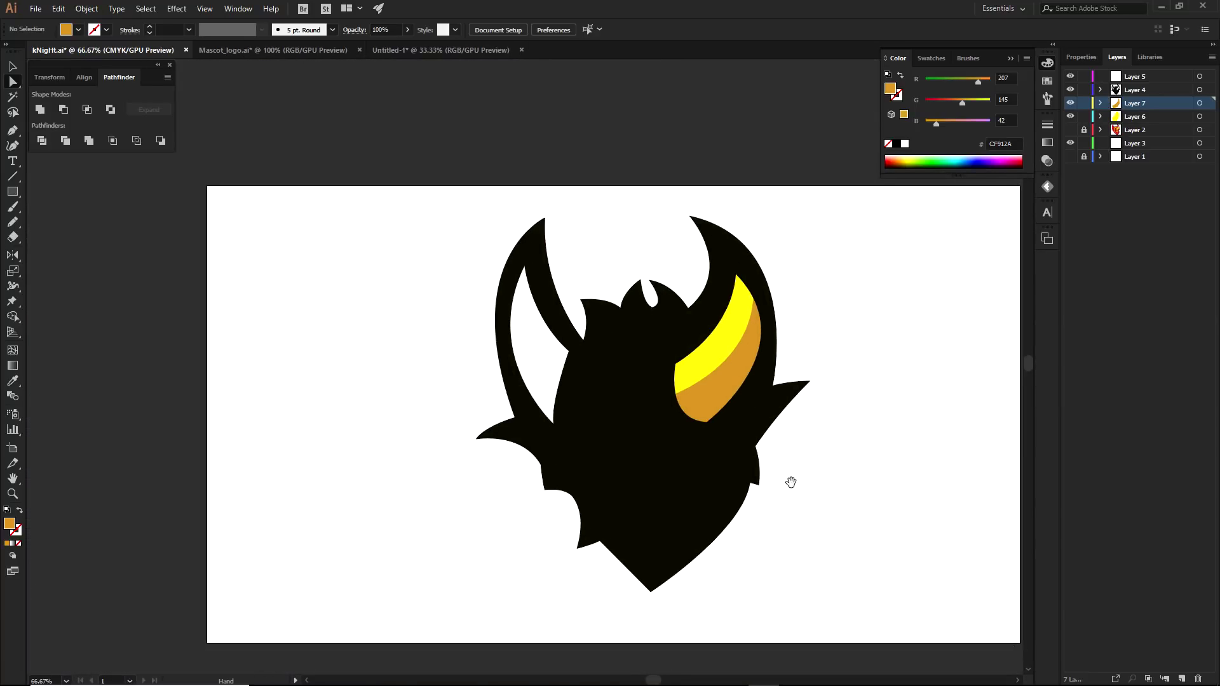
scroll(699, 470, "up", 3)
scroll(694, 455, "down", 3)
left_click_drag(703, 463, 642, 467)
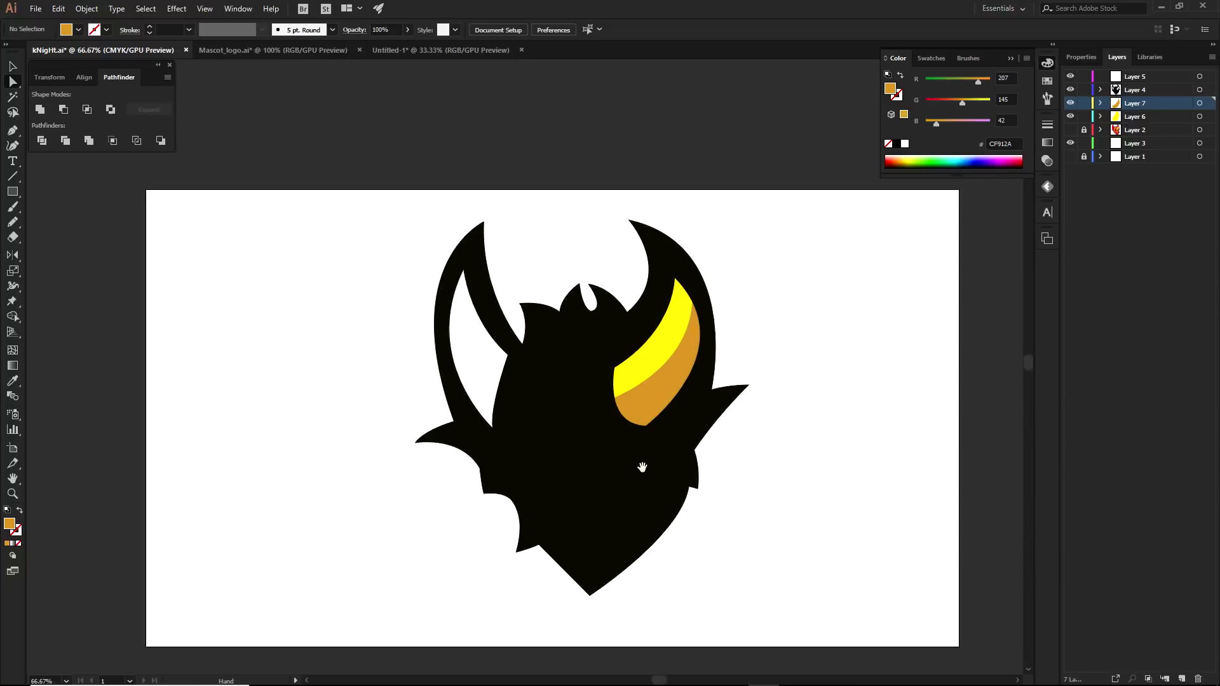
left_click_drag(529, 273, 703, 467)
left_click_drag(594, 371, 798, 371)
key("ctrl+z")
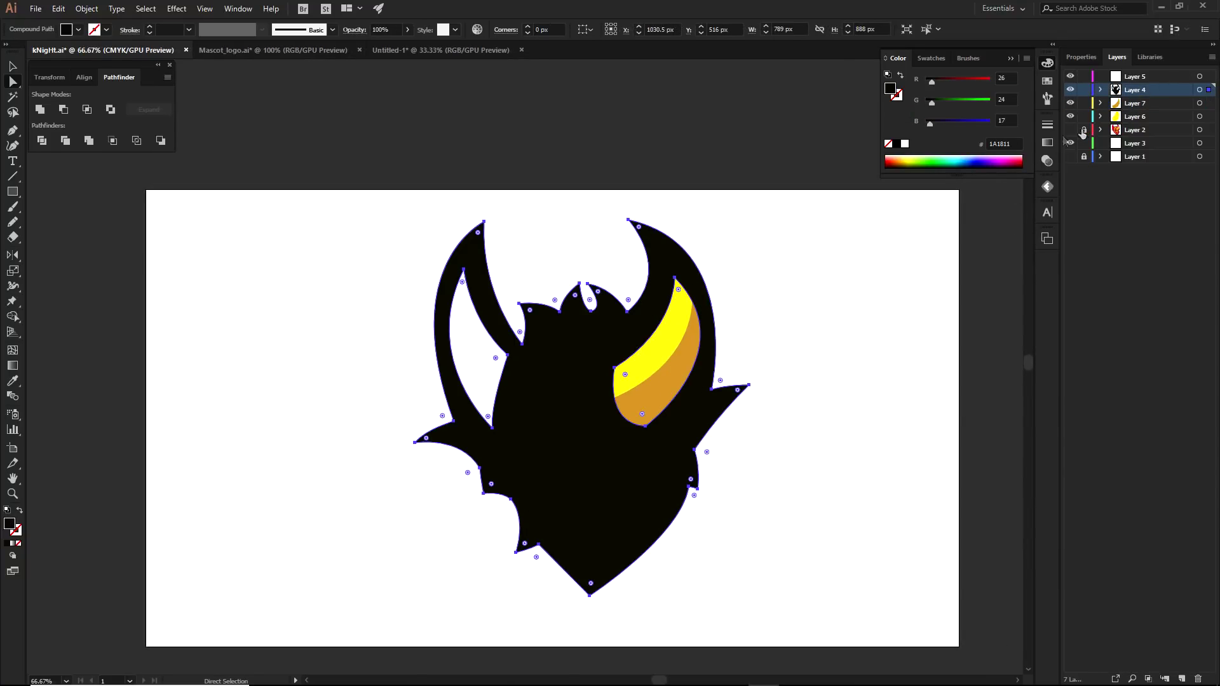
left_click(917, 239)
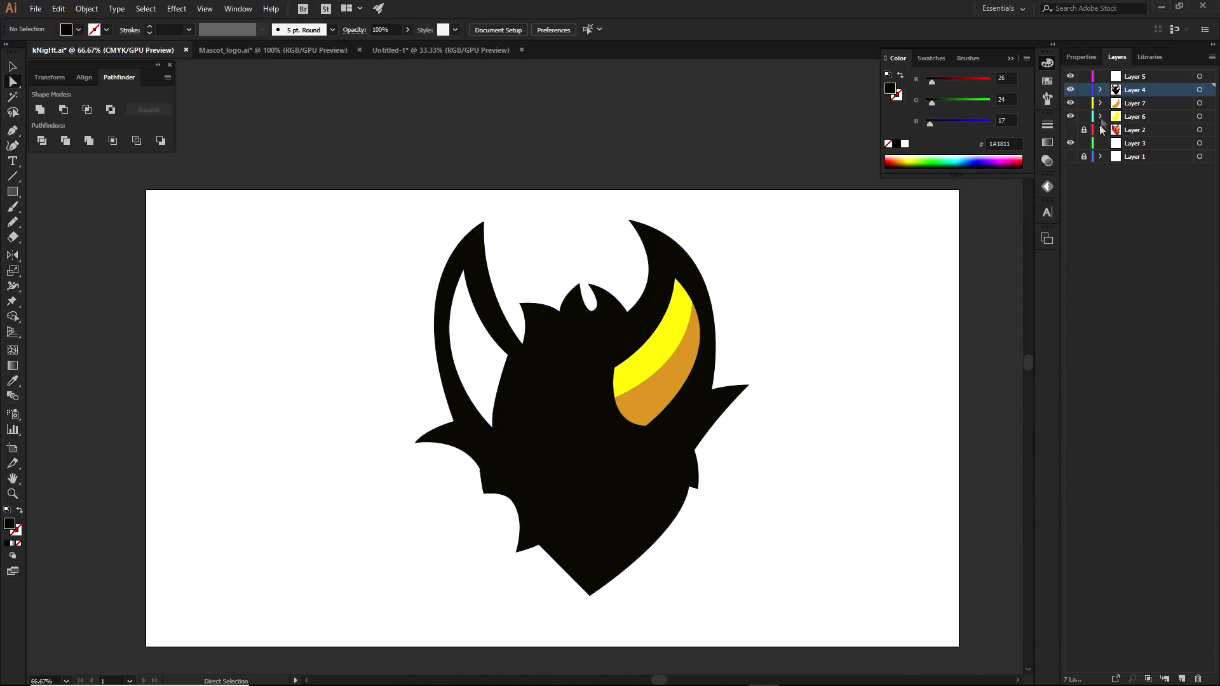
Show the original knight on Layer 2 with Layers 4 to 7 hidden, and unlock Layer 2
left_click(1070, 129)
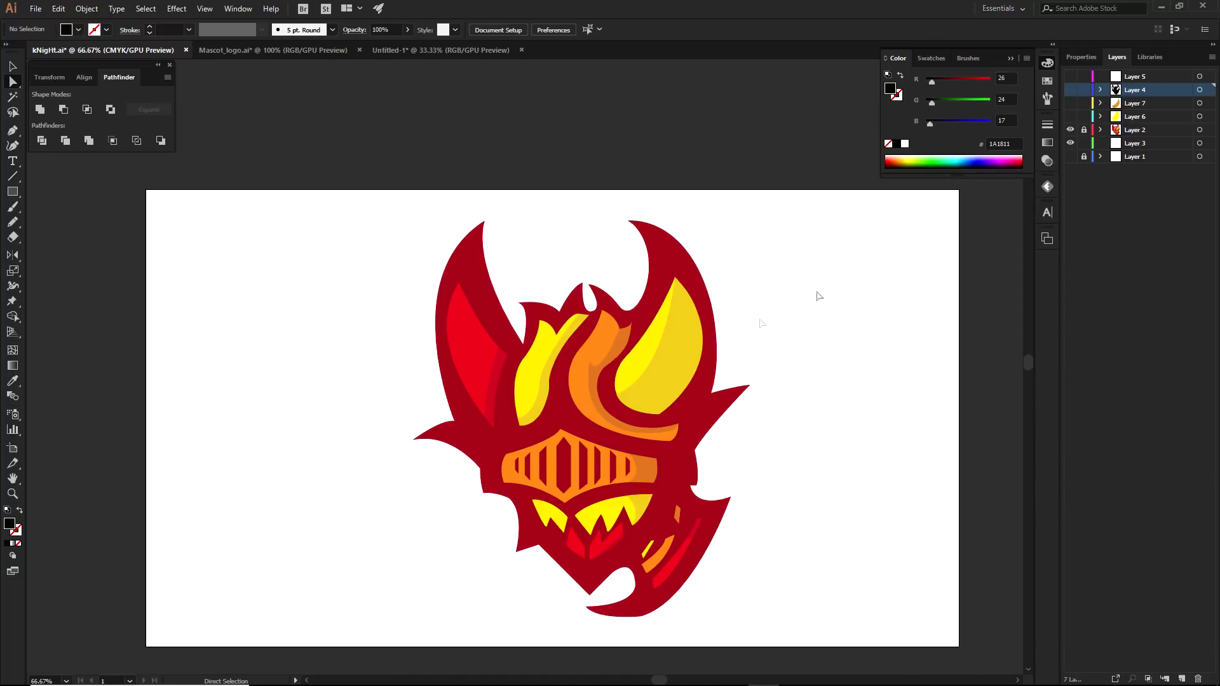
left_click(1090, 130)
left_click(1084, 130)
Try moving the original knight's base shapes and visor bars aside to separate them from the shading pieces
left_click(566, 467)
left_click(567, 467)
key("v")
mouse_move(567, 467)
left_mouse_down()
mouse_move(700, 449)
mouse_move(863, 448)
mouse_move(559, 504)
left_mouse_up()
key("ctrl+shift+a")
key("a")
left_click_drag(839, 448, 701, 580)
left_click(803, 617)
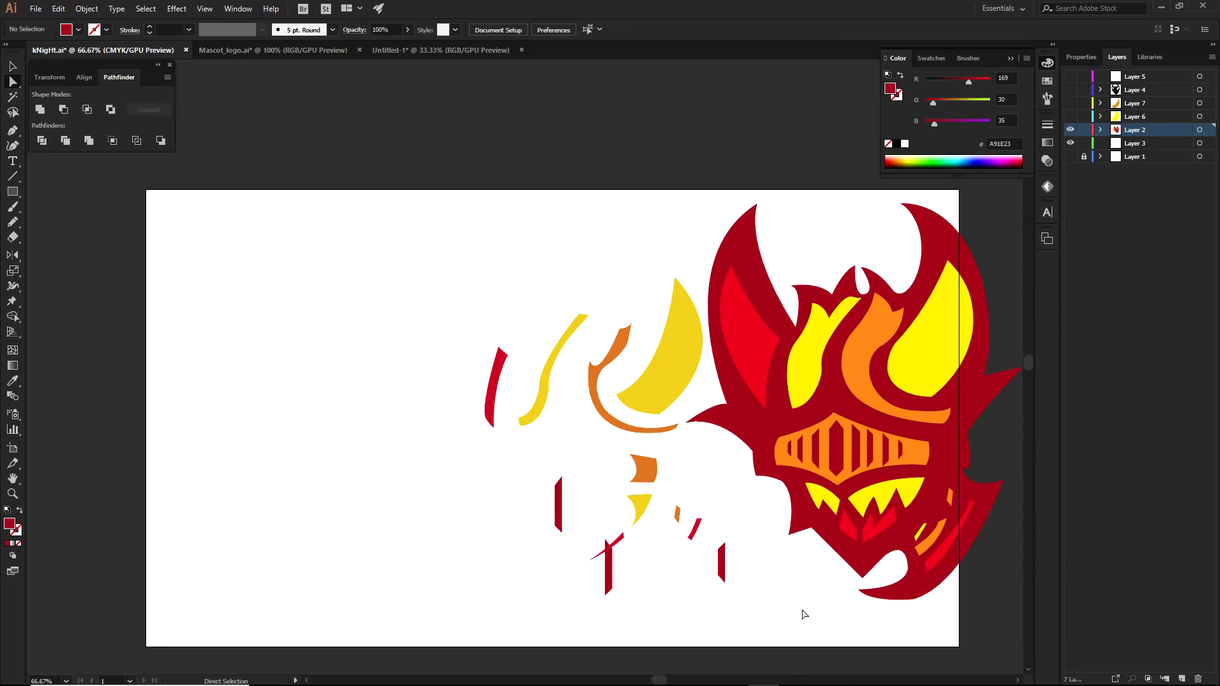
Undo the moves of the original knight's shapes
key("ctrl+z")
key("ctrl+z")
key("ctrl+z")
key("ctrl+z")
key("ctrl+z")
key("ctrl+z")
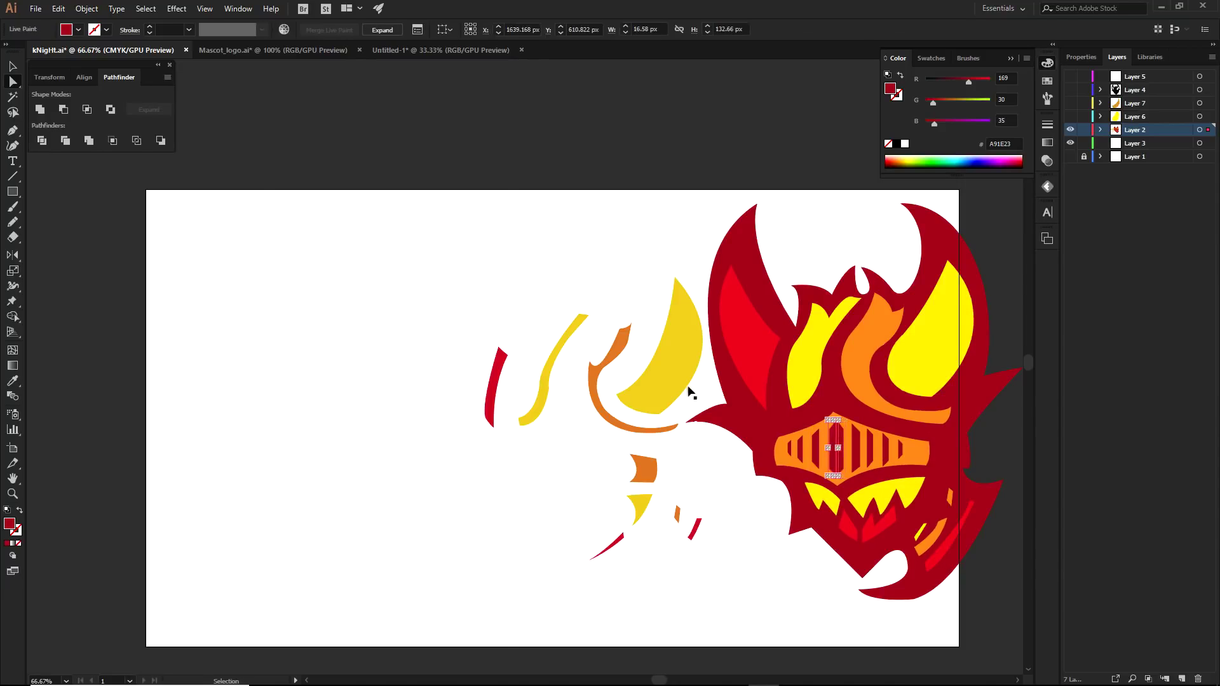
Compare the rebuilt layers with the original knight, leave only Layer 2 visible and select the yellow shape in its right horn
left_click(1070, 130)
left_click_drag(1070, 116, 1070, 77)
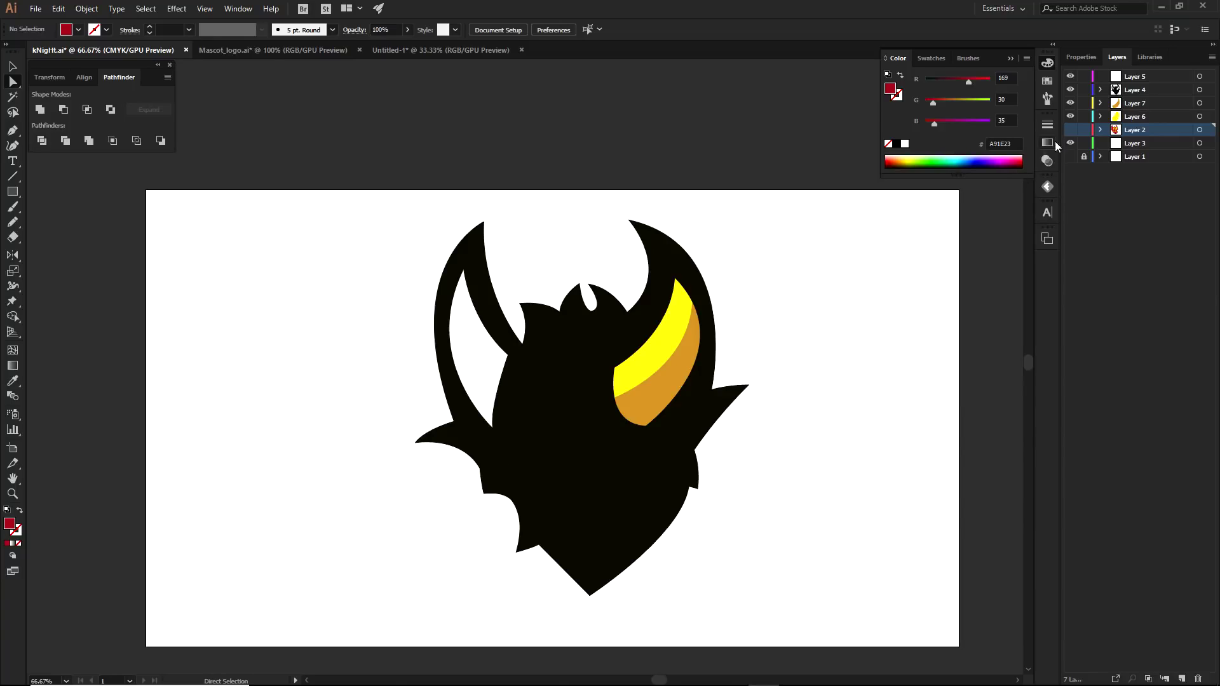
left_click(1071, 130)
left_click_drag(1071, 97, 1070, 76)
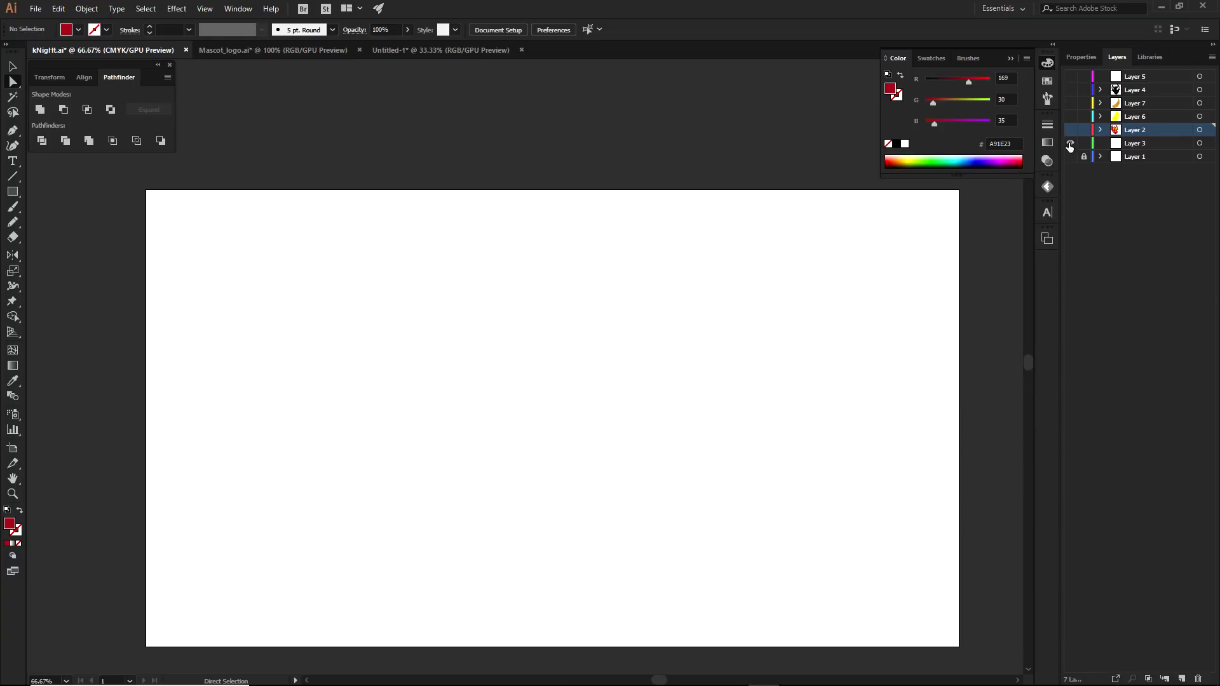
left_click(1070, 130)
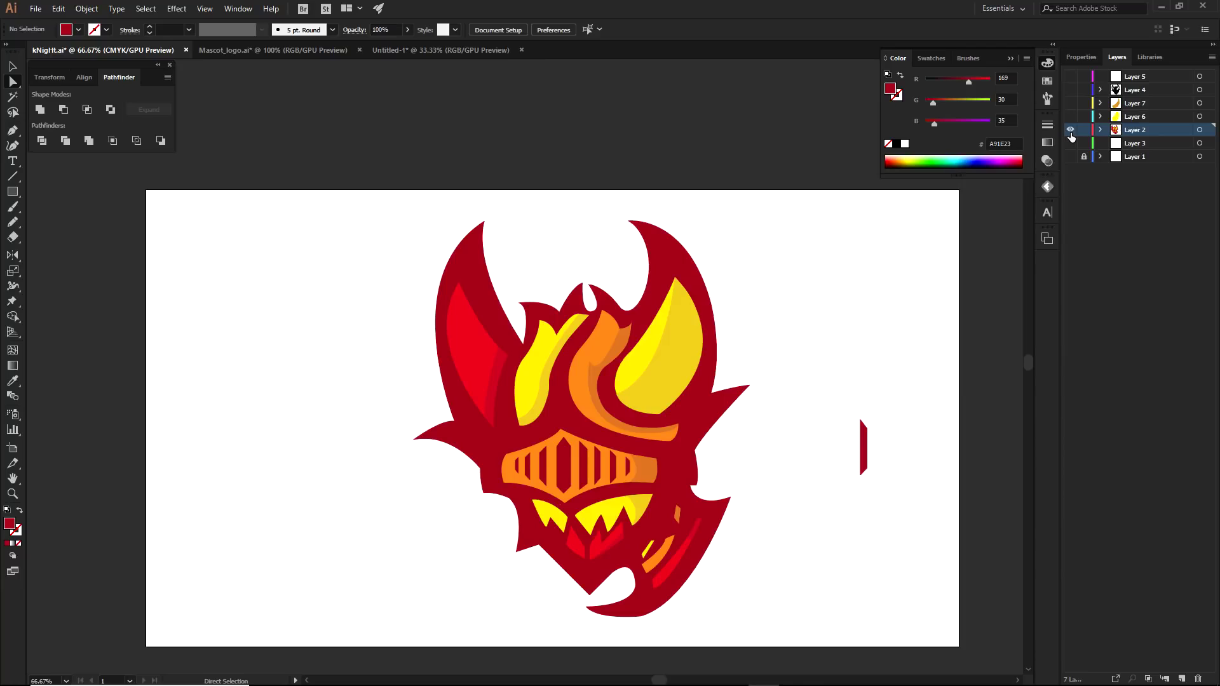
left_click(637, 357)
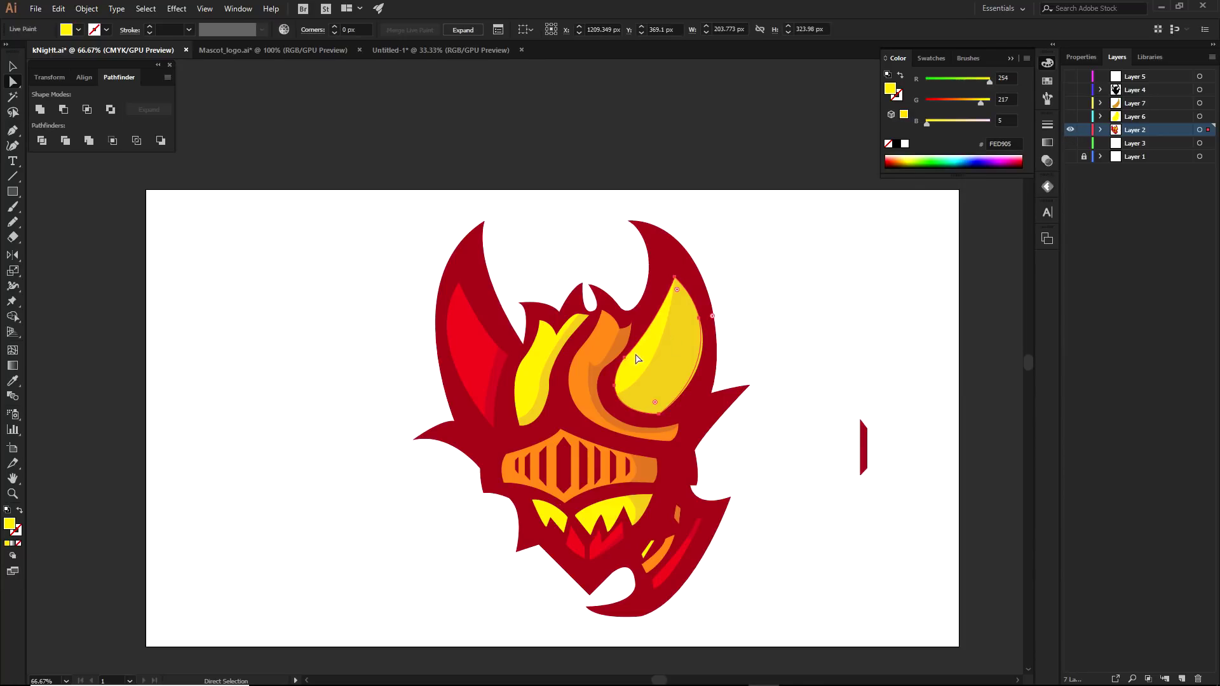